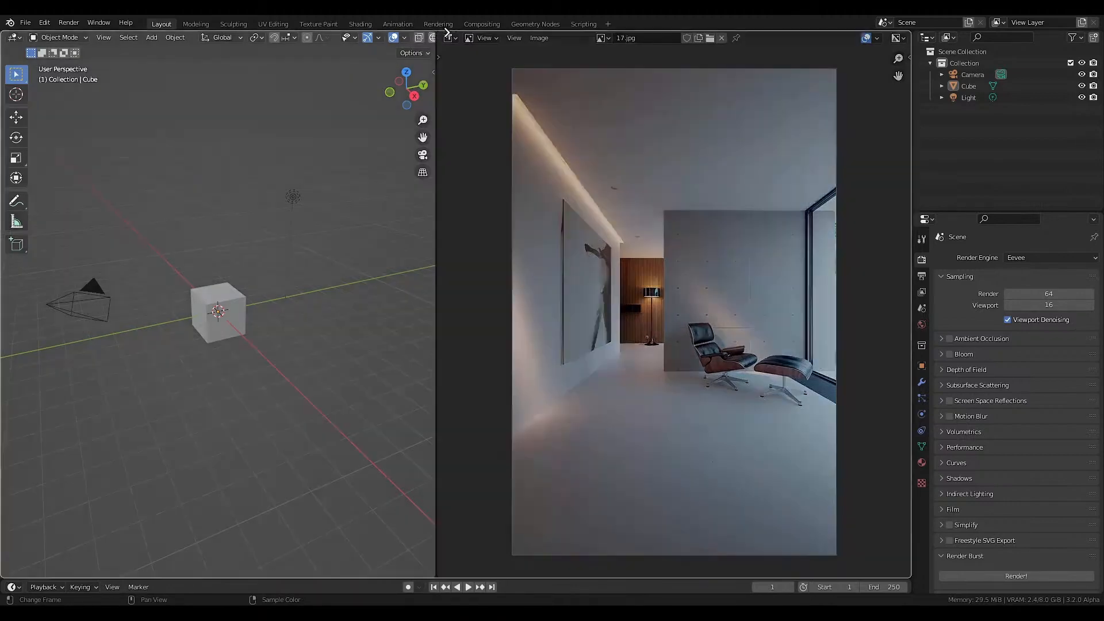
Merge the reference image editor into the 3D viewport and delete the default camera, cube and light.
left_click_drag(434, 33, 447, 132)
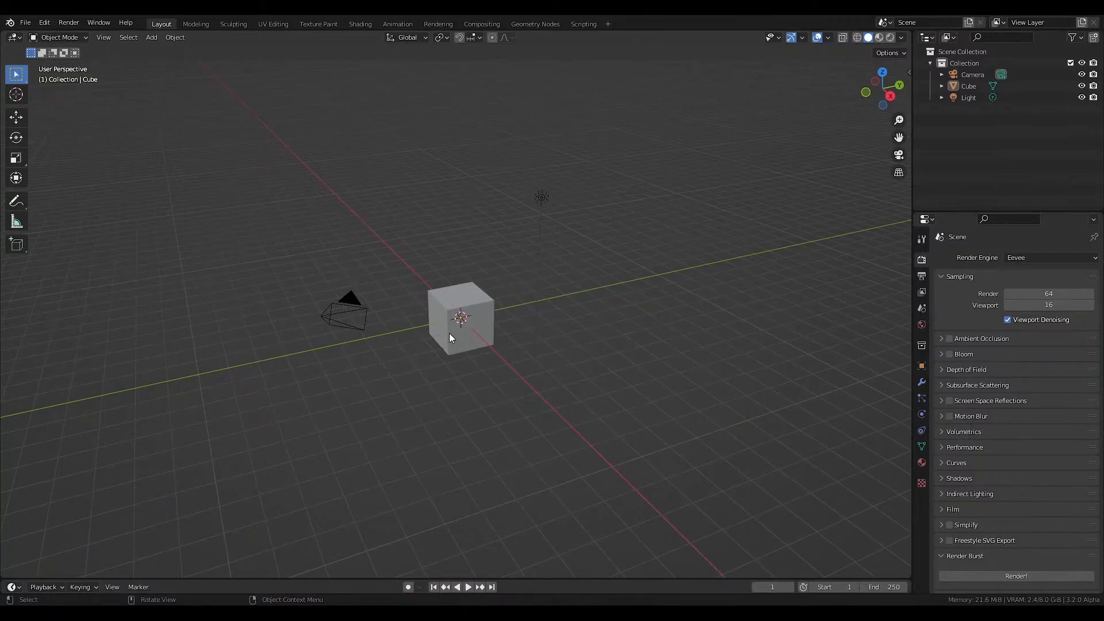
middle_click_drag(451, 328, 491, 327)
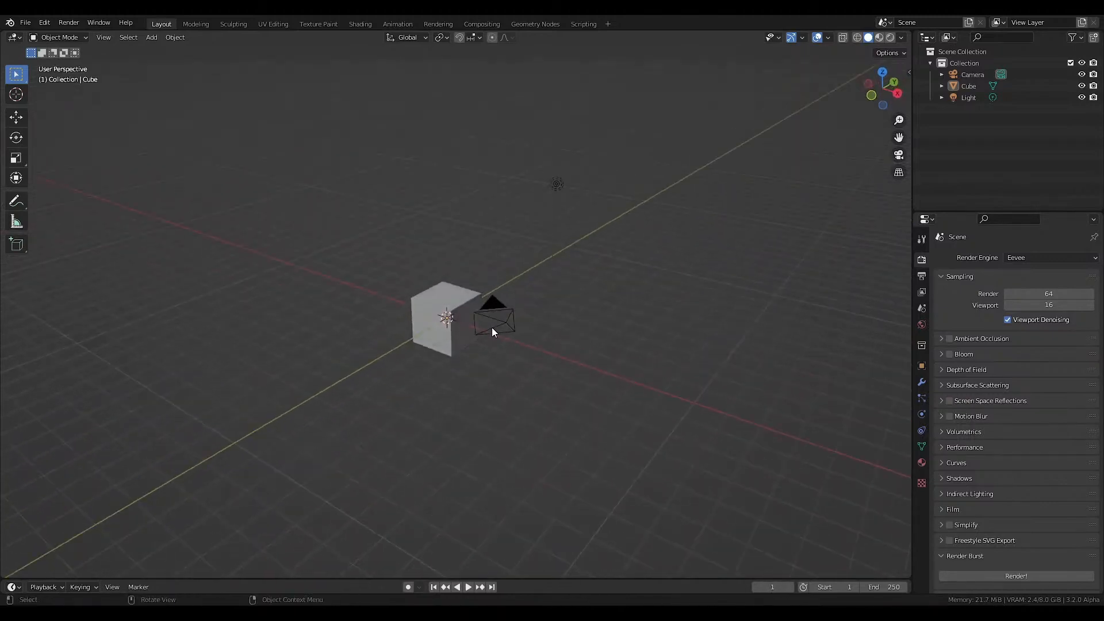
key("a")
key("Delete")
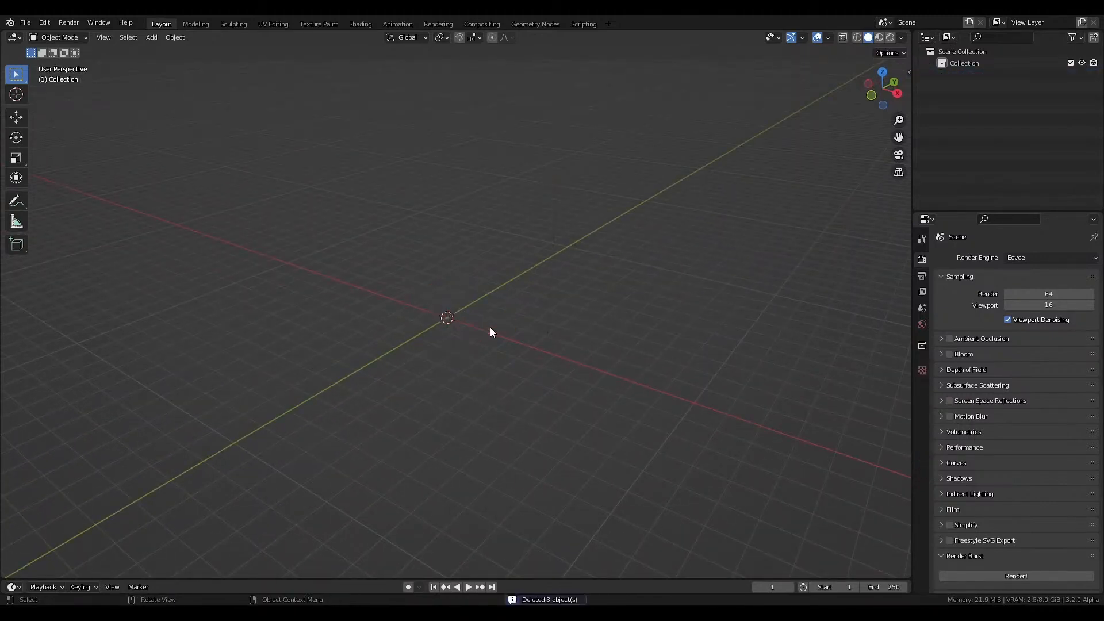
Show the viewport sidebar, add a new camera at the world origin and enable Screencast Keys.
key("n")
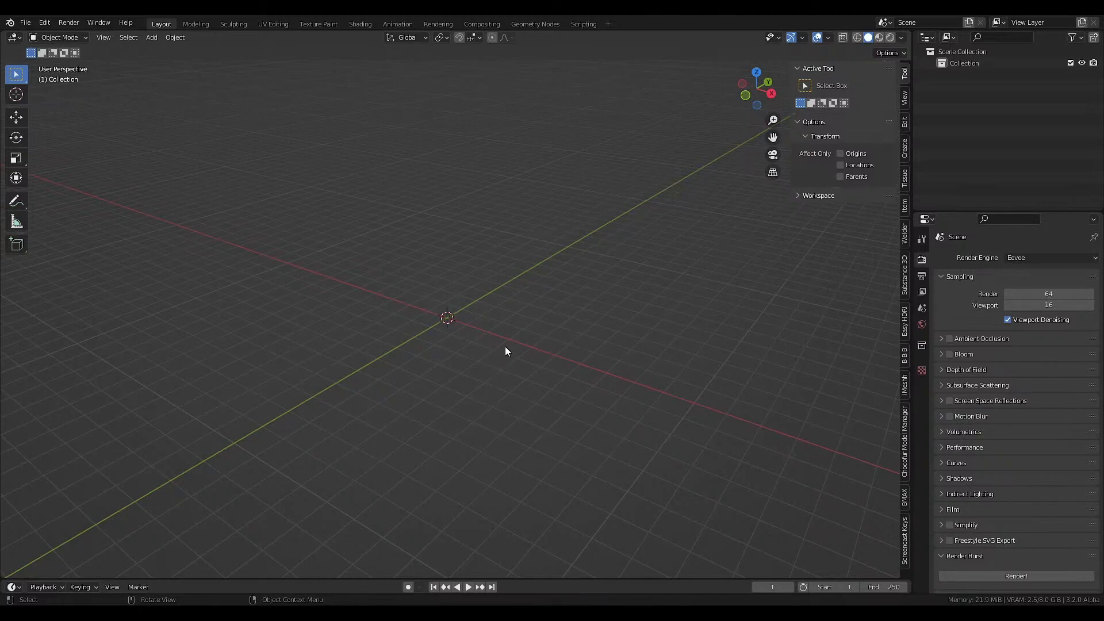
middle_click_drag(496, 350, 481, 353)
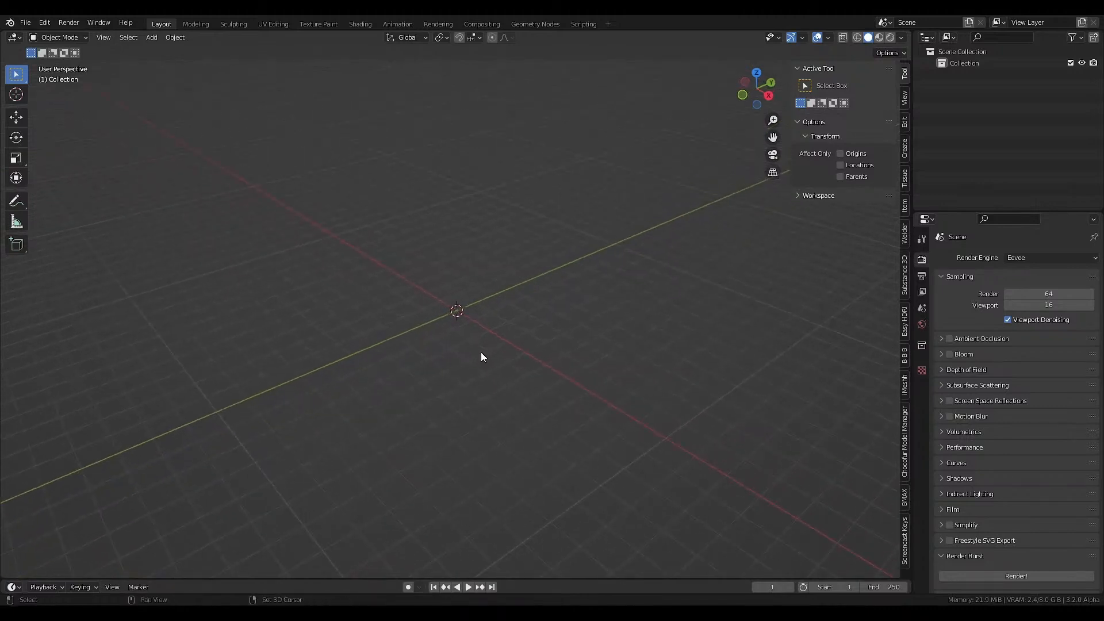
key("shift+a")
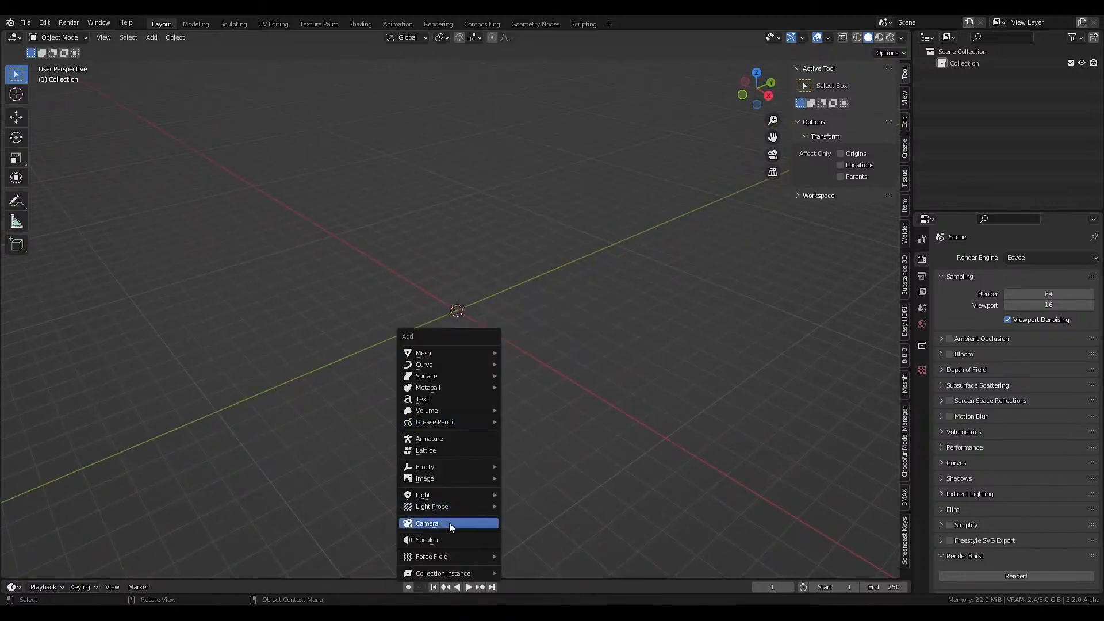
left_click(440, 522)
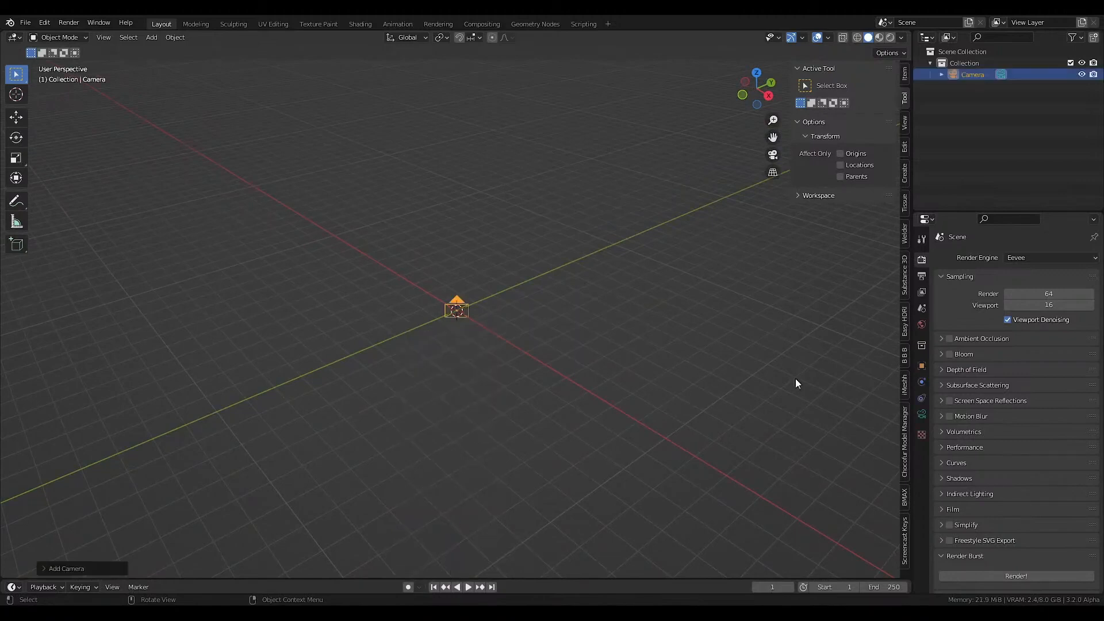
left_click(905, 540)
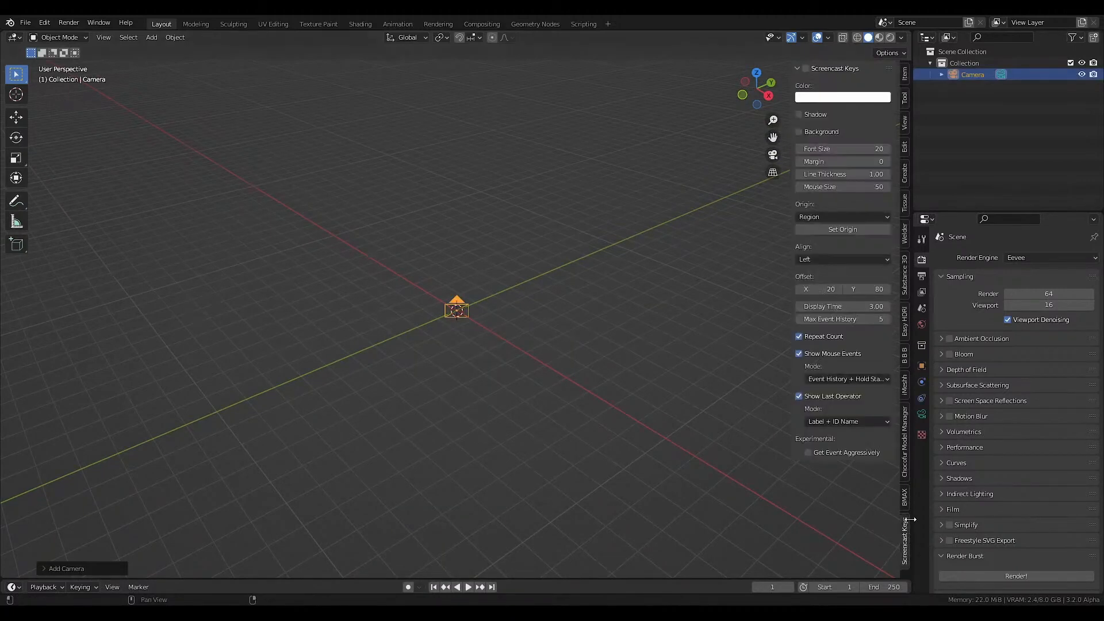
left_click(807, 70)
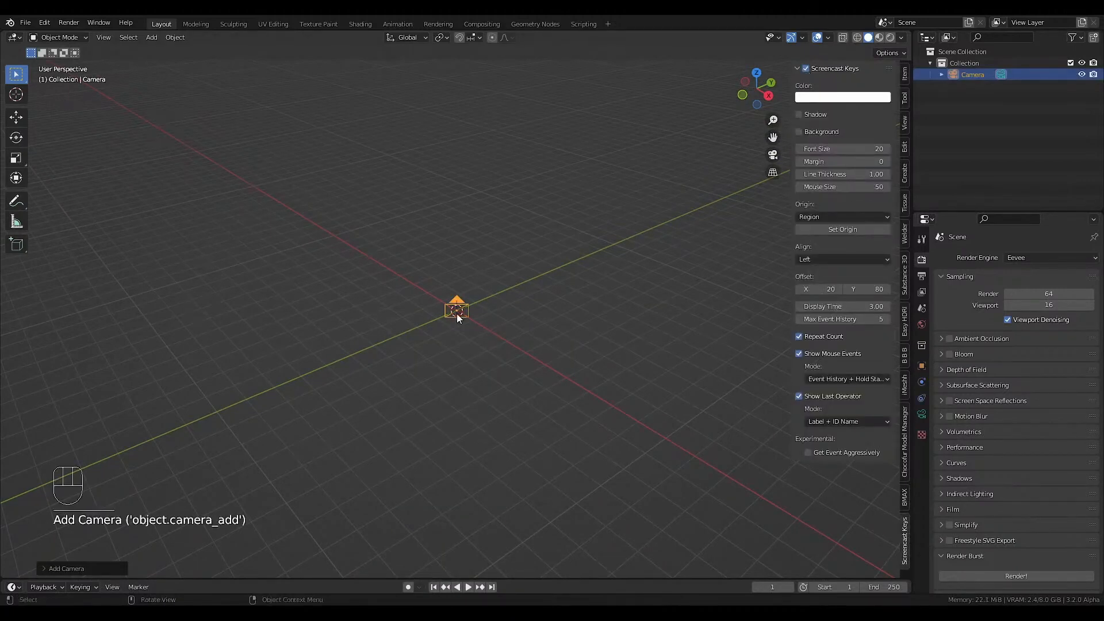
Clear the camera's rotation and rotate it about the global X axis so it looks horizontally along Y.
scroll(463, 300, "up", 5)
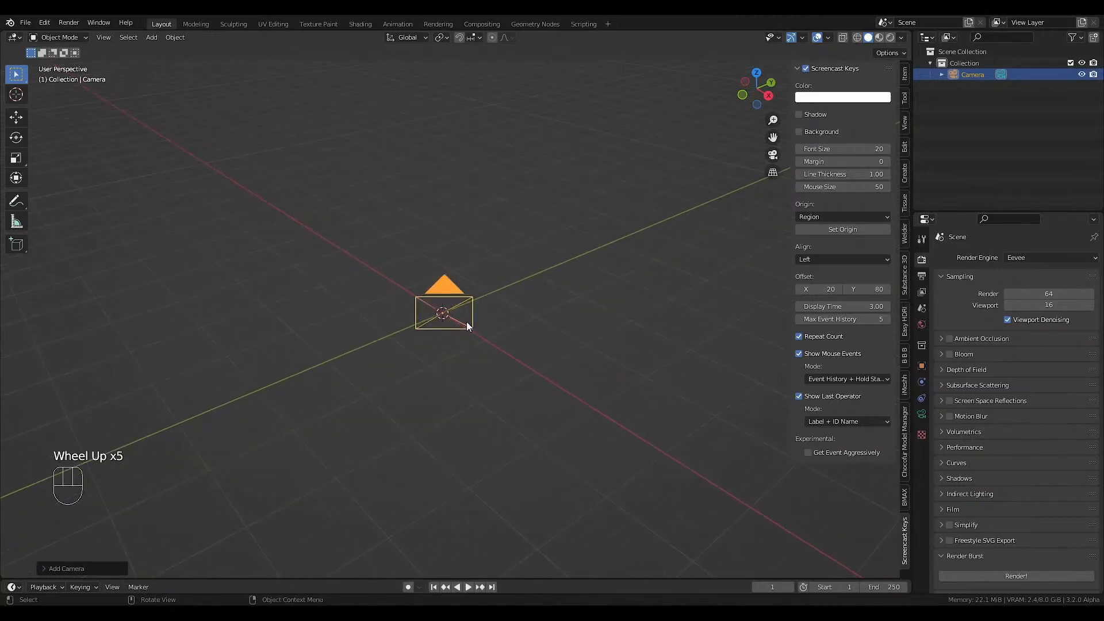
key("alt")
key("alt+r")
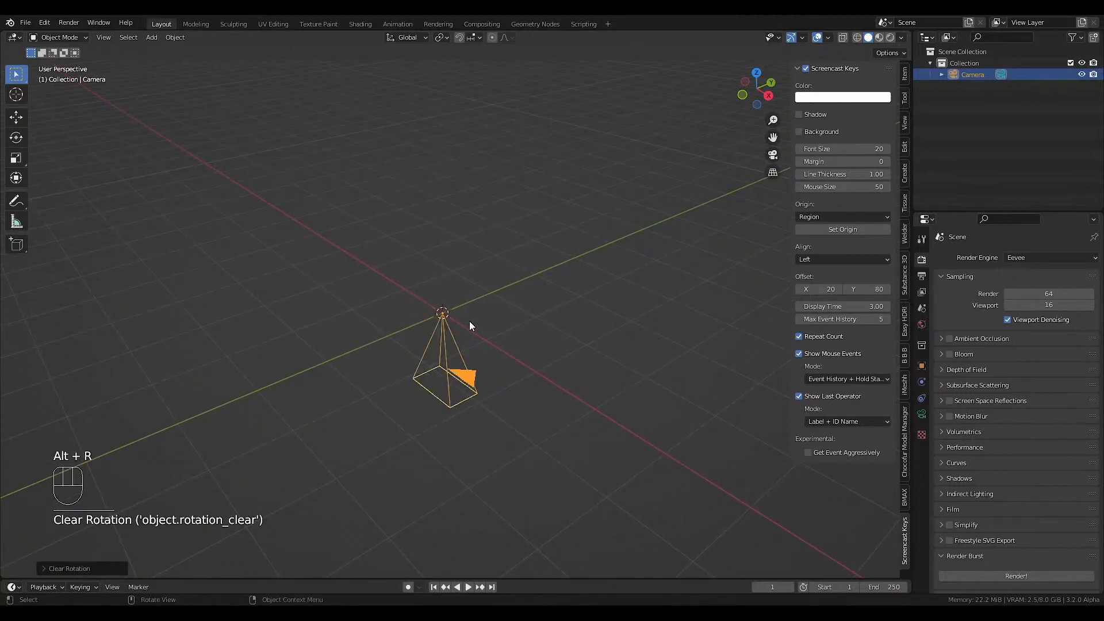
key("r")
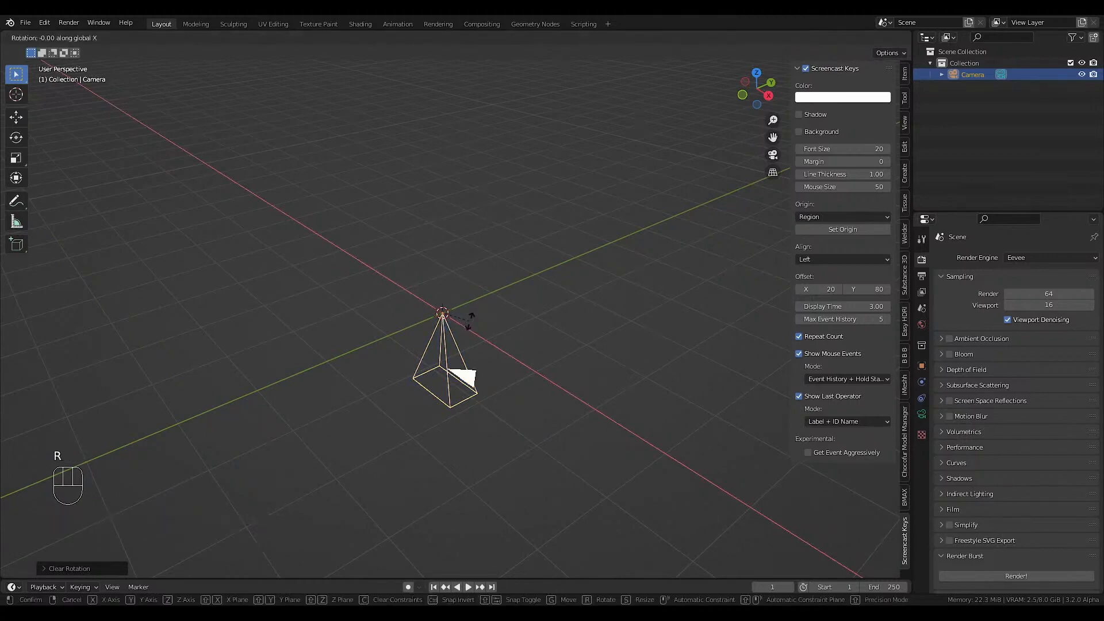
left_click(469, 322)
Look through the camera and bring up the Perspective Plotter settings.
key("KP_0")
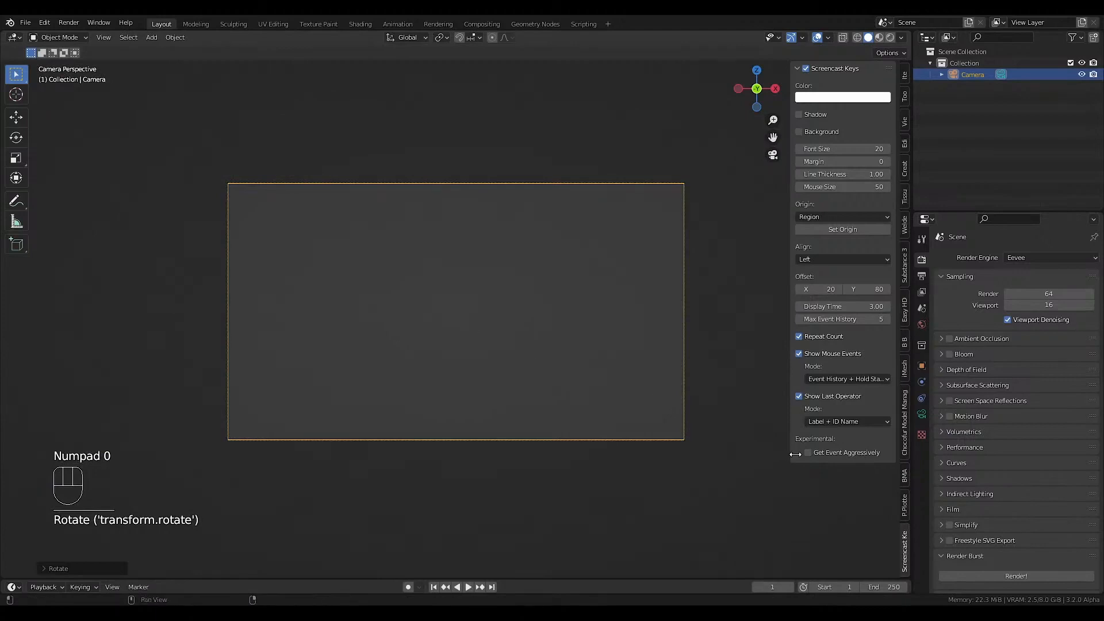
key("KP_0")
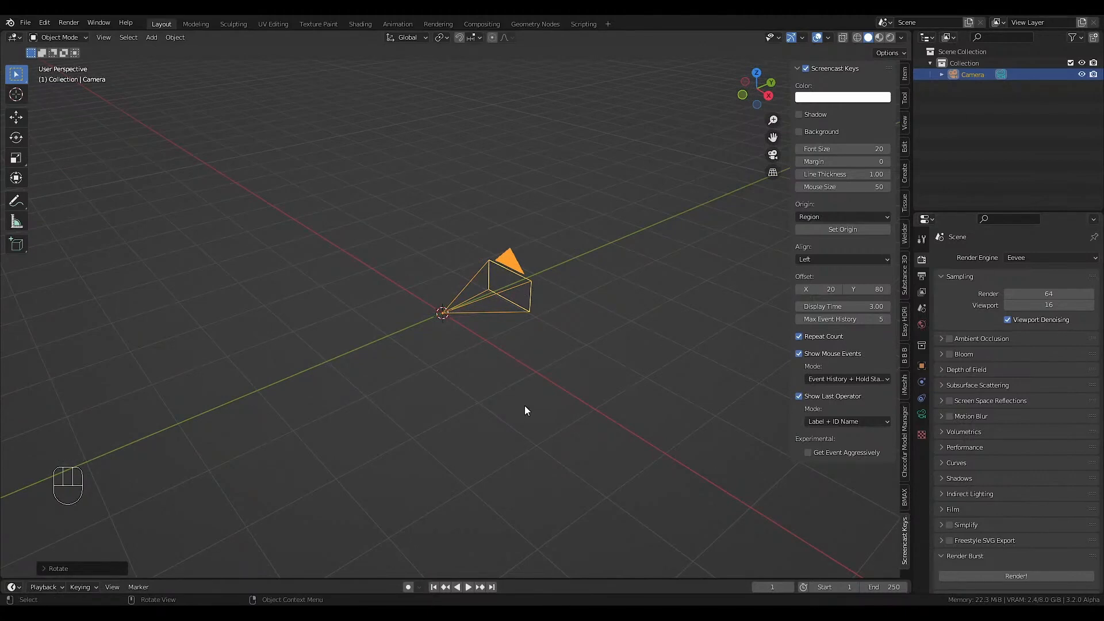
left_click(773, 155)
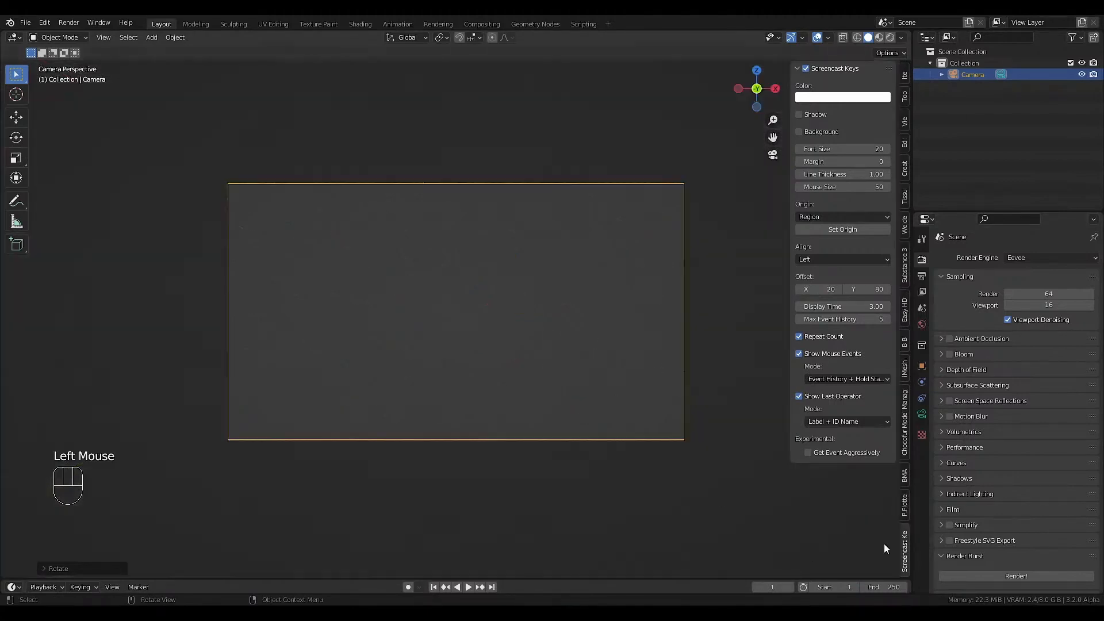
left_click(906, 503)
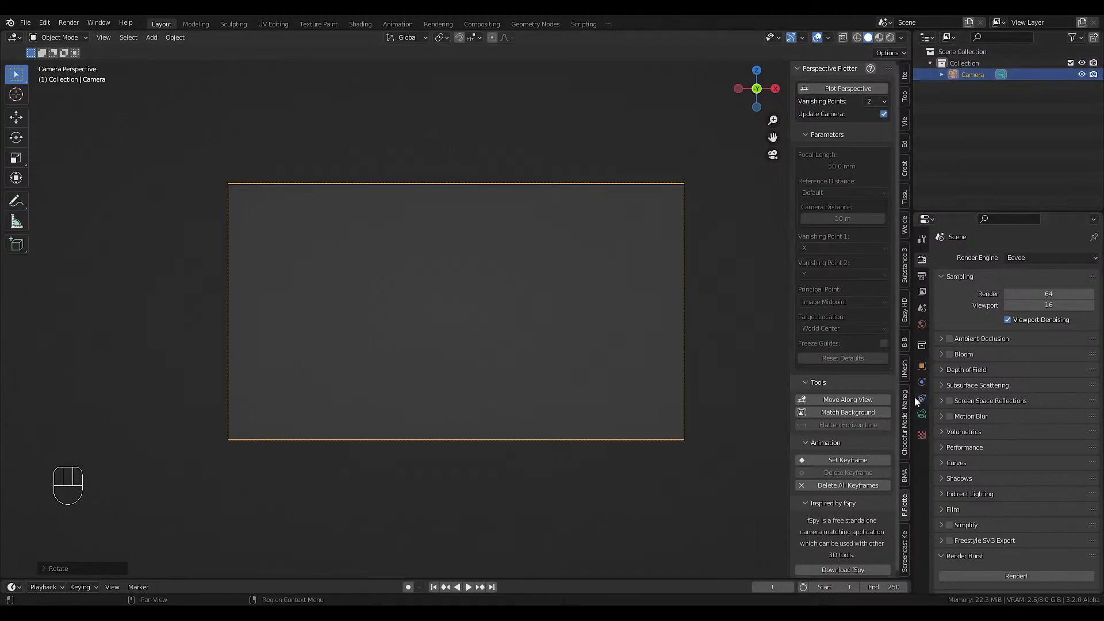
Enable background images on the camera, add the already loaded 17.jpg and match the camera frame to its proportions.
left_click(921, 415)
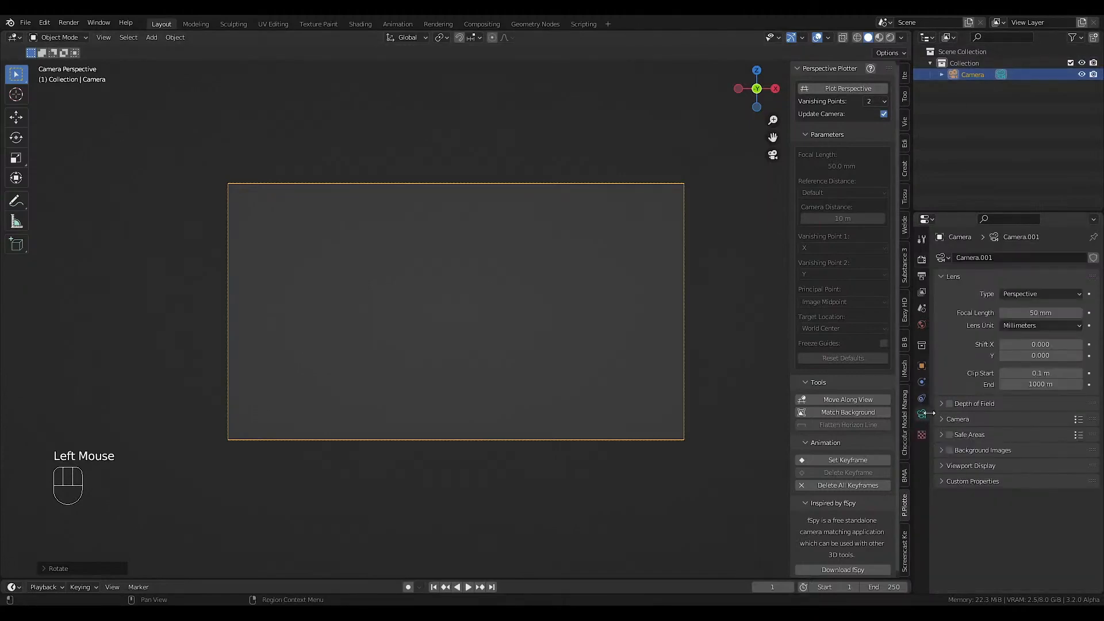
left_click(949, 452)
left_click(967, 452)
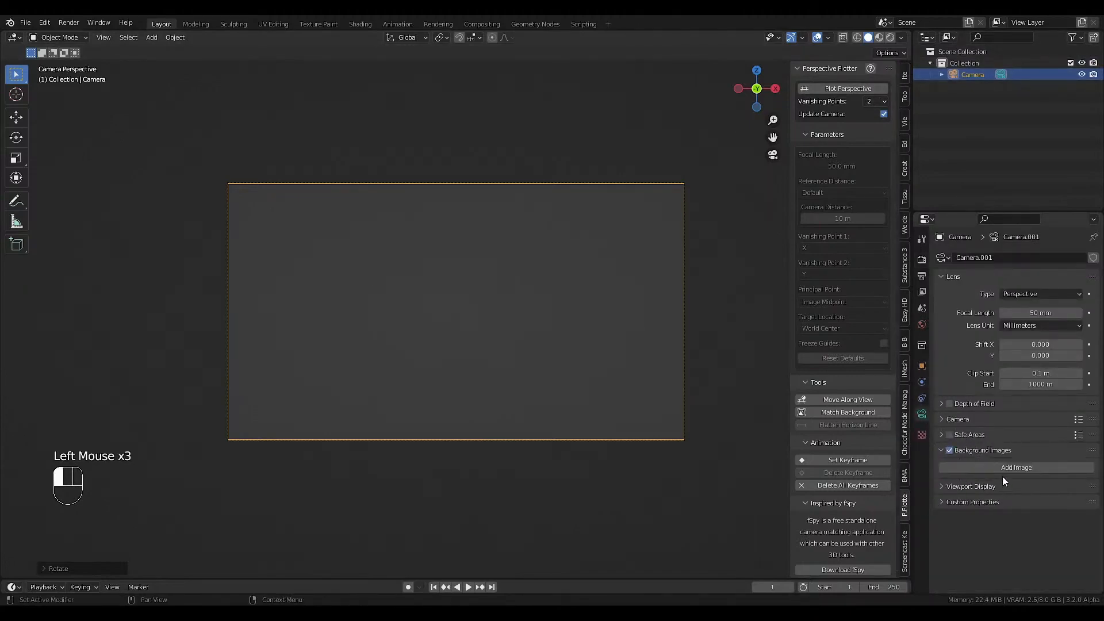
left_click(1004, 469)
left_click(1016, 518)
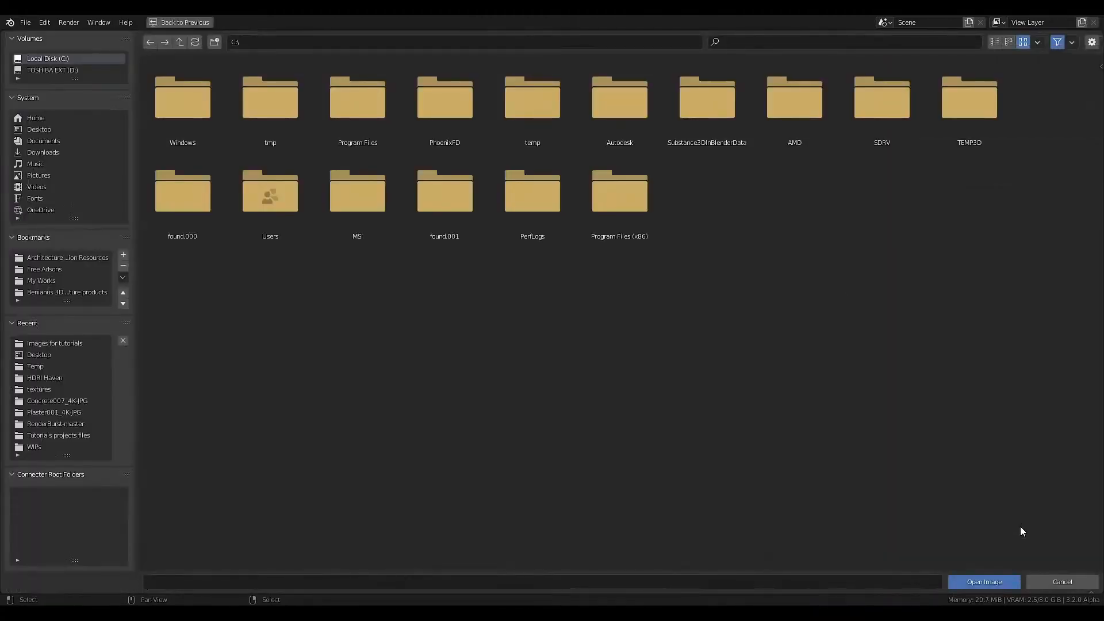
left_click(1071, 581)
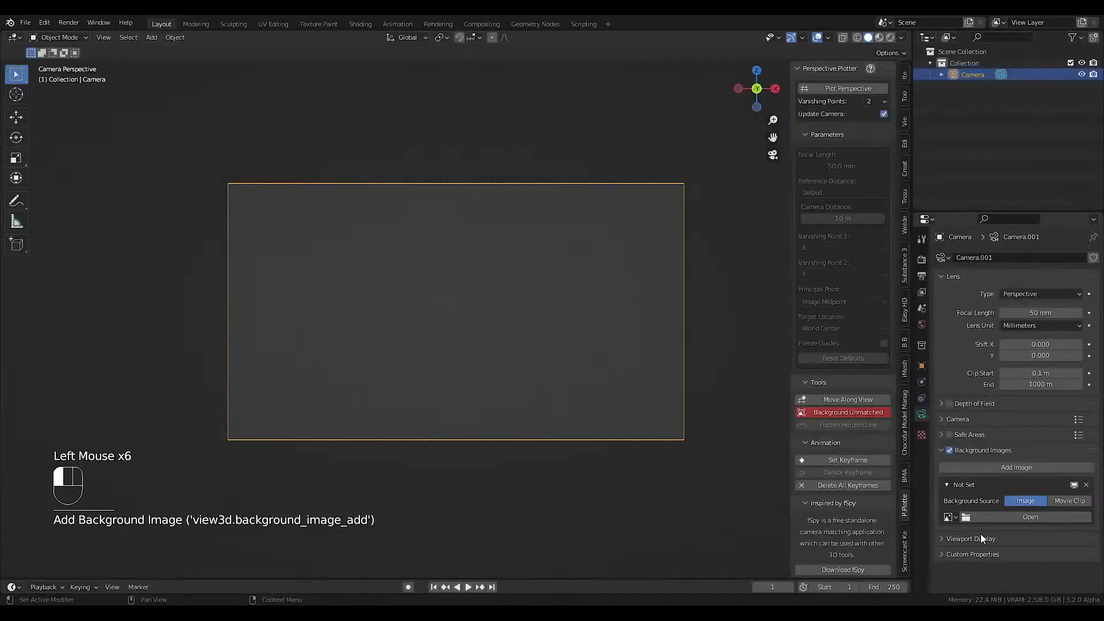
left_click(954, 518)
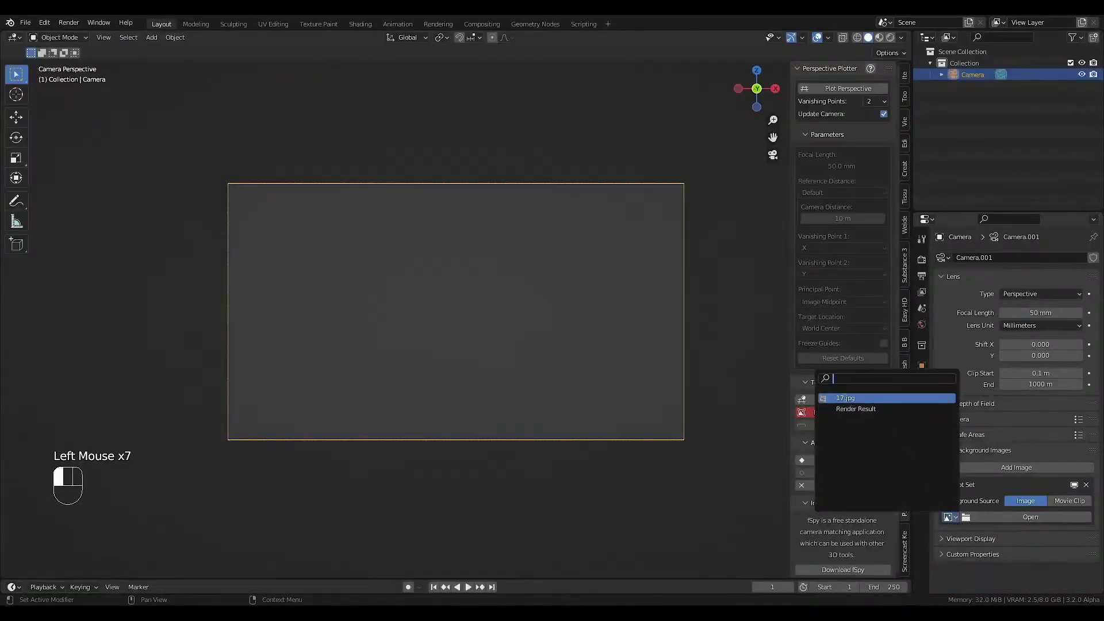
left_click(842, 398)
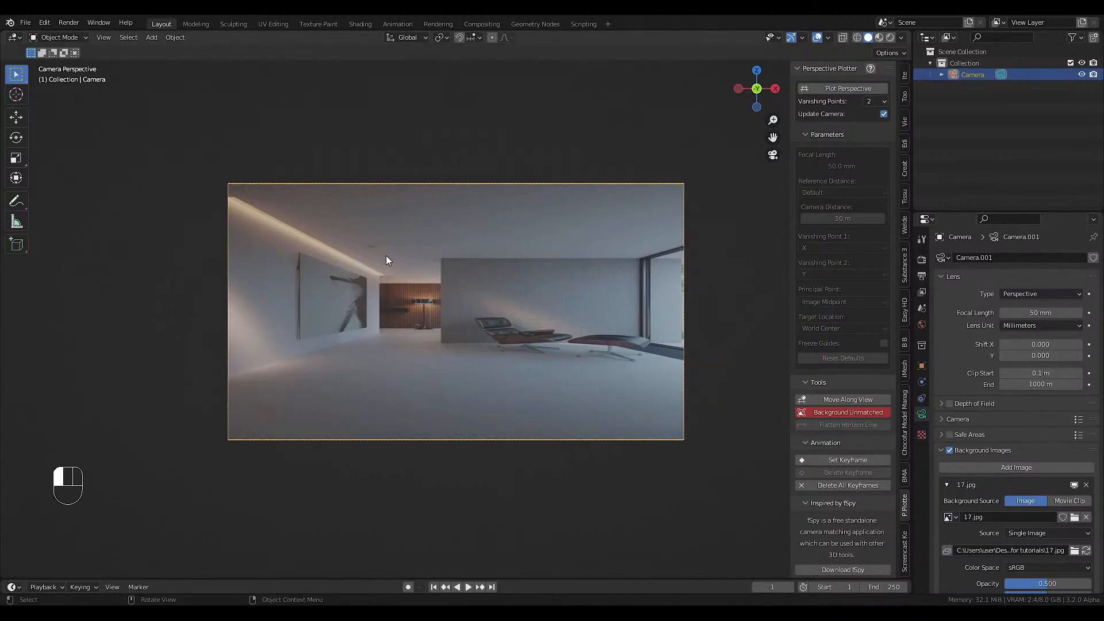
left_click(832, 413)
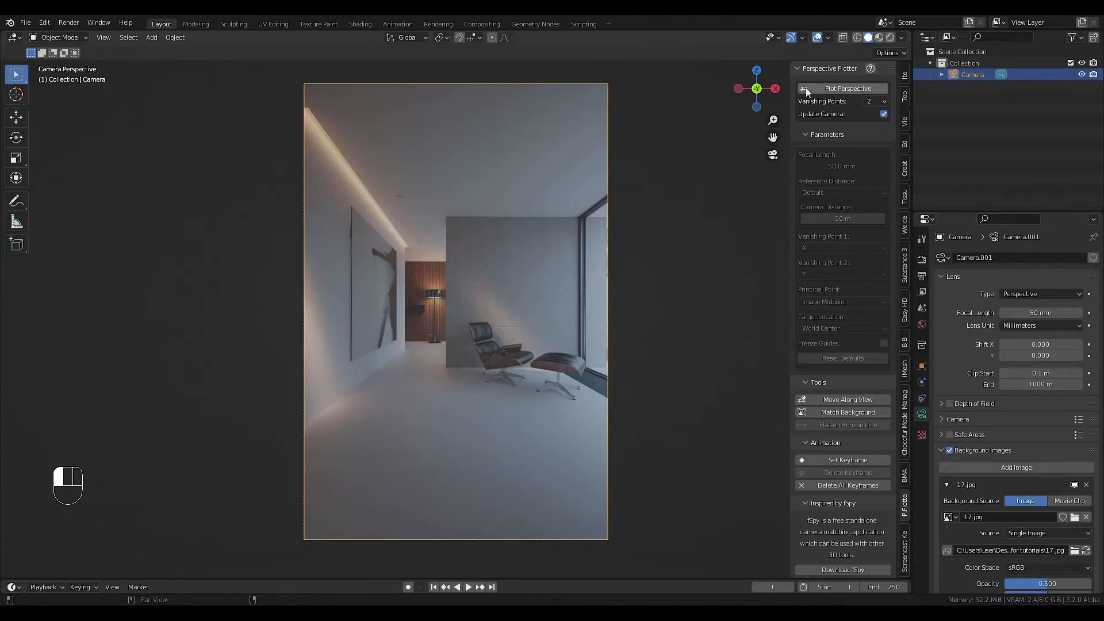
Start plotting the perspective with 2 vanishing points and align one red guide with the floor edge of the picture wall.
left_click(842, 90)
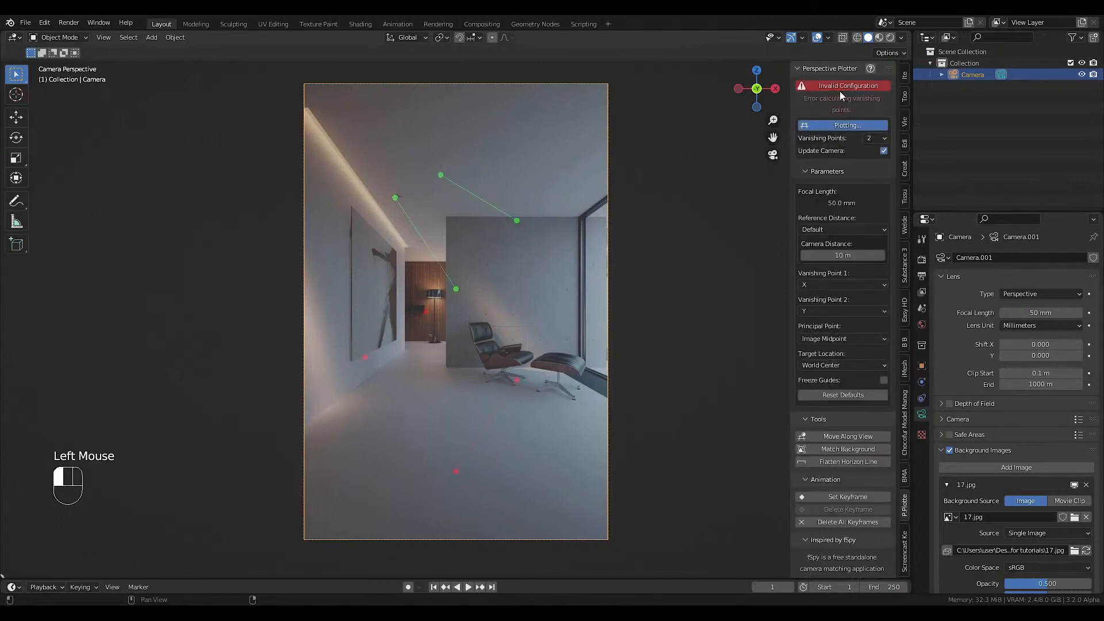
scroll(358, 361, "up", 2)
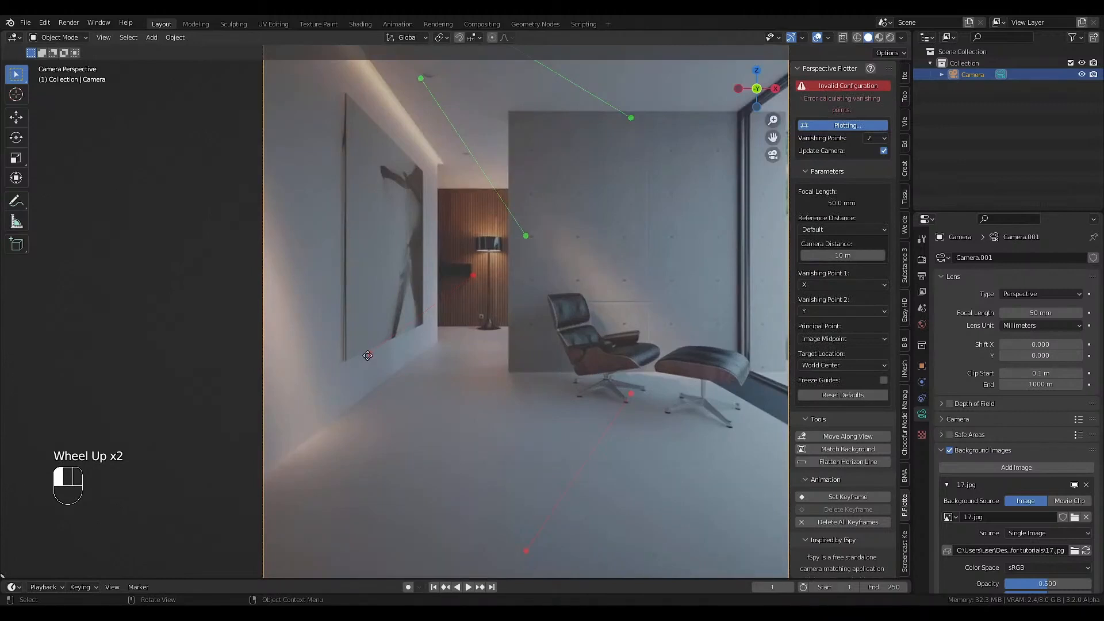
left_click(368, 356)
scroll(267, 478, "up", 4)
scroll(258, 448, "down", 2)
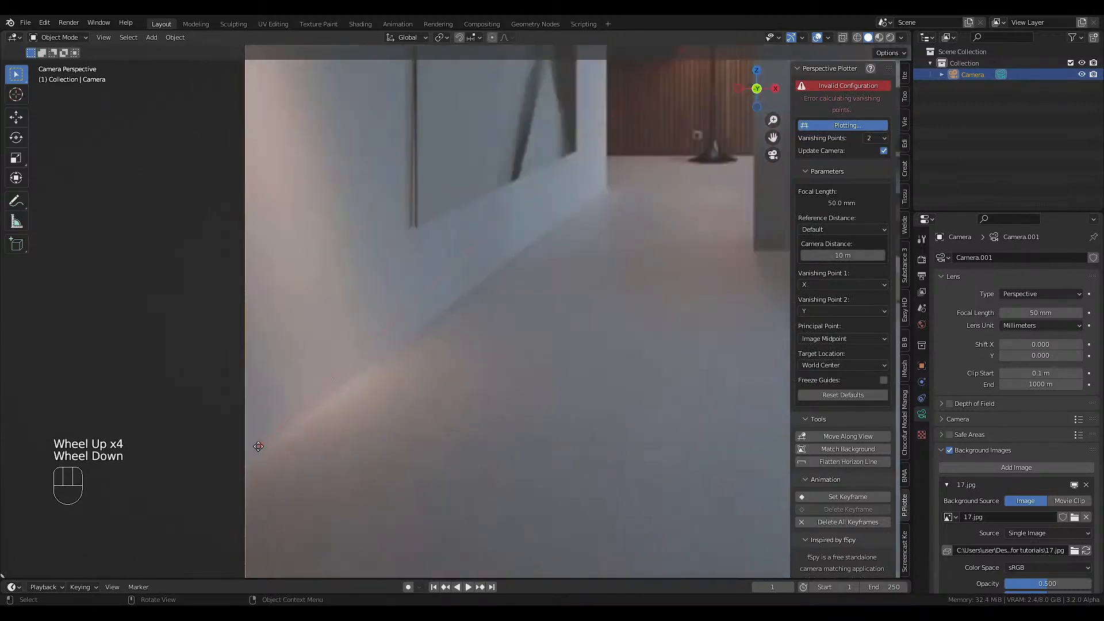
scroll(261, 451, "up", 1)
scroll(345, 409, "down", 2)
scroll(506, 228, "up", 1)
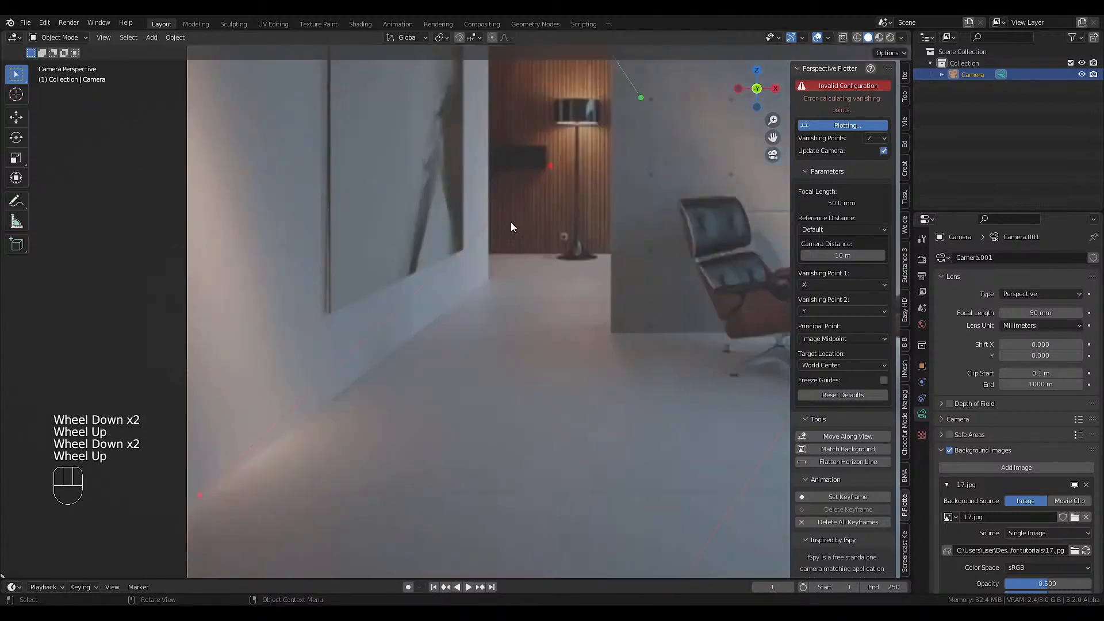
left_click_drag(489, 245, 478, 287)
scroll(492, 277, "up", 3)
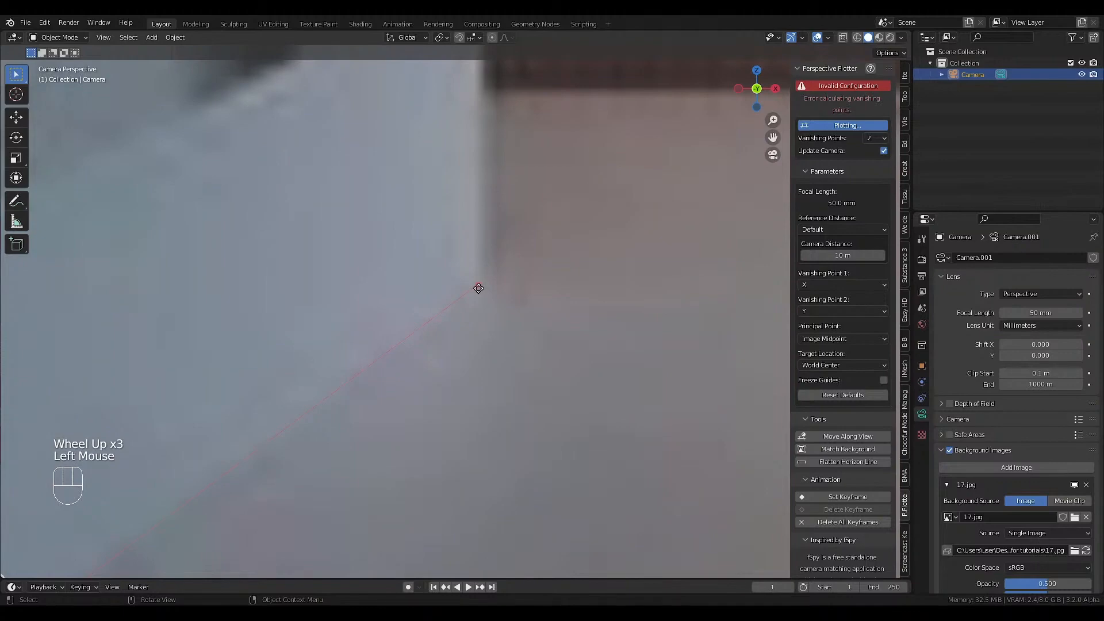
scroll(475, 296, "down", 7)
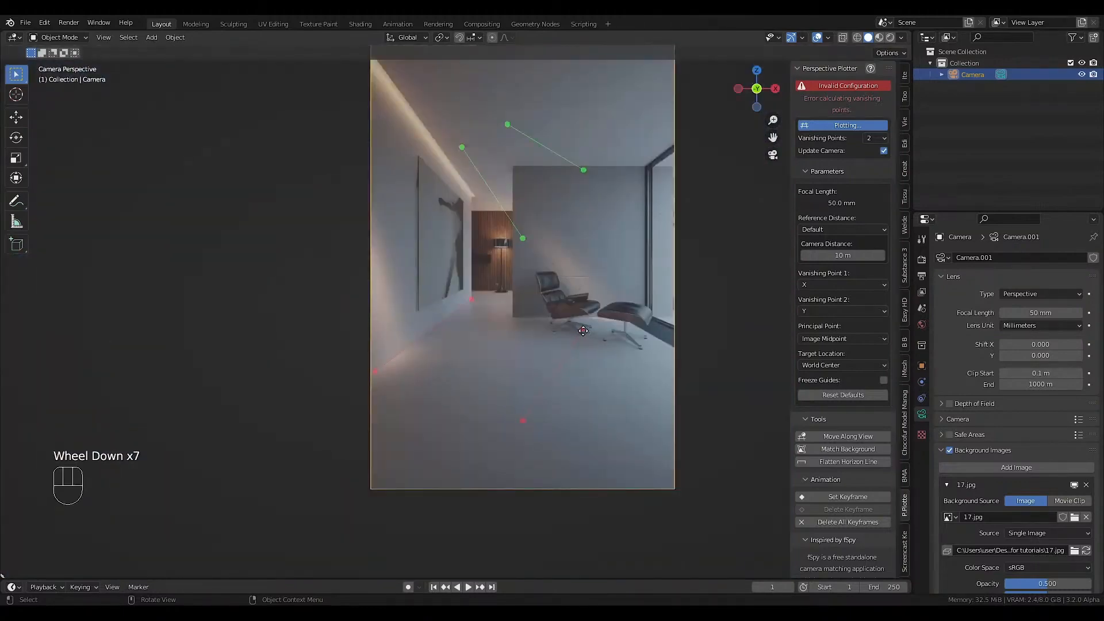
Align the second red guide with the ceiling edge of the lit recess, from the image border to its far end.
left_click_drag(584, 332, 476, 198)
scroll(475, 196, "up", 4)
scroll(526, 474, "down", 5)
left_click_drag(550, 566, 406, 204)
scroll(406, 203, "up", 4)
left_click_drag(406, 204, 393, 203)
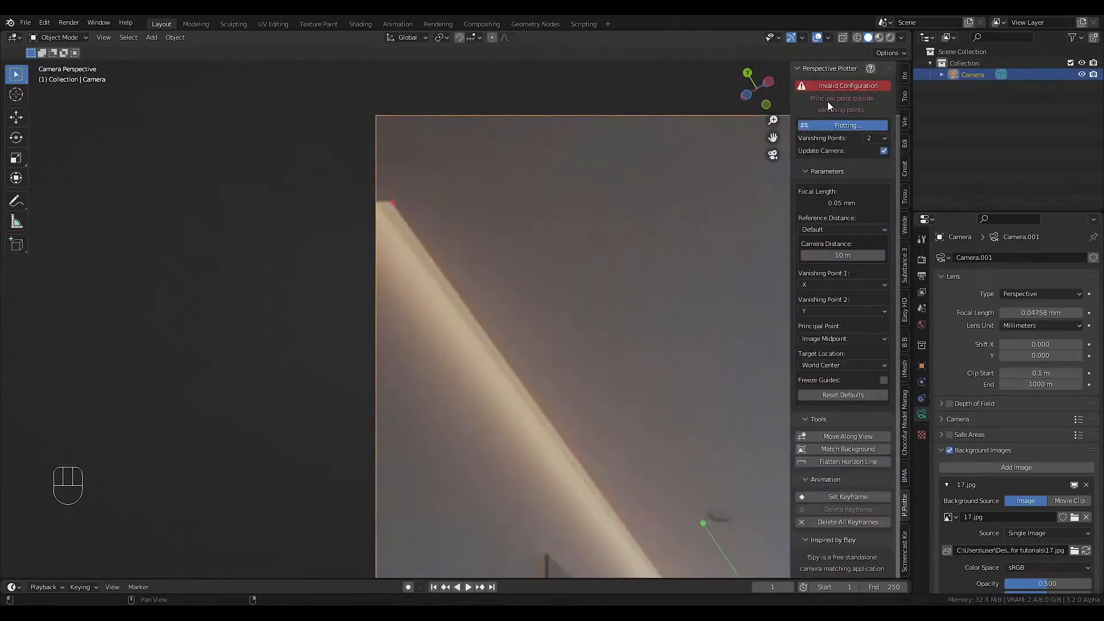
scroll(461, 323, "down", 3)
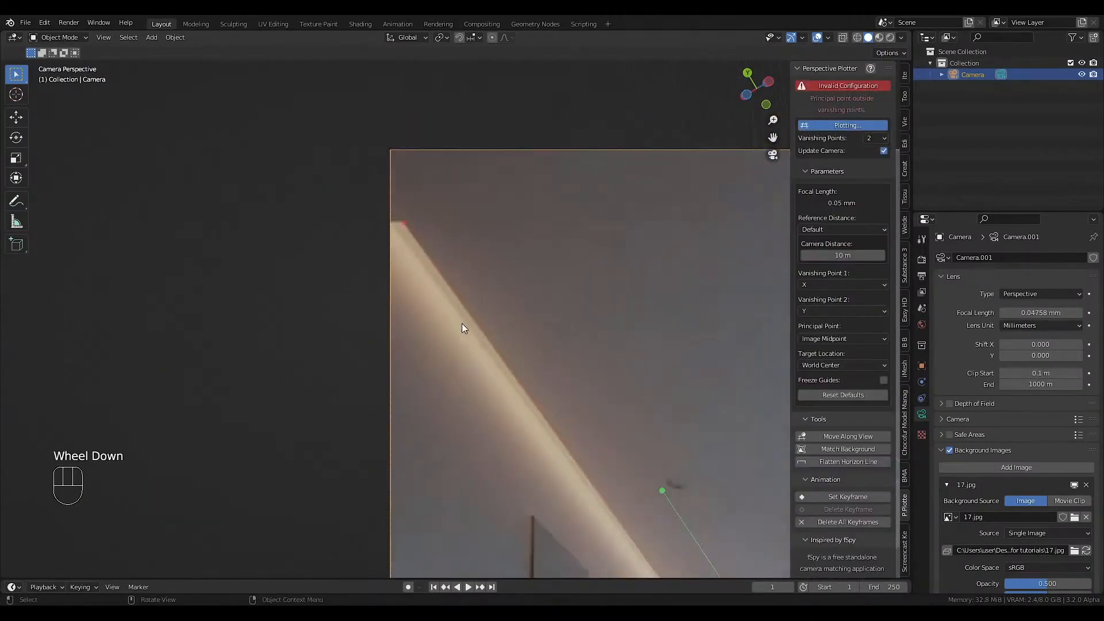
scroll(581, 465, "up", 5)
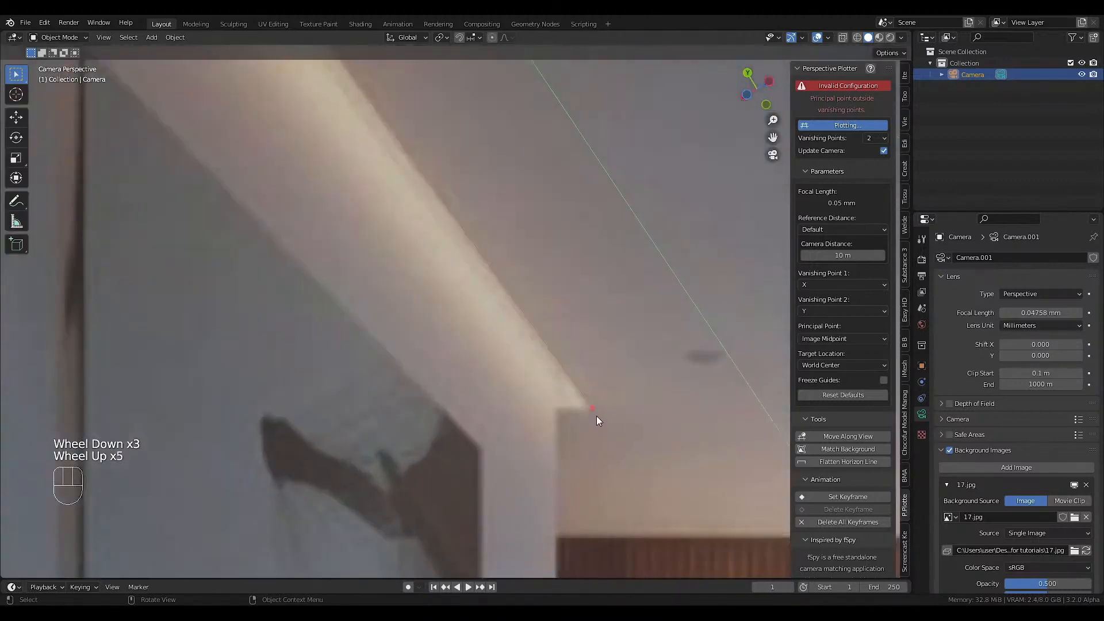
left_click(596, 417)
scroll(592, 454, "down", 4)
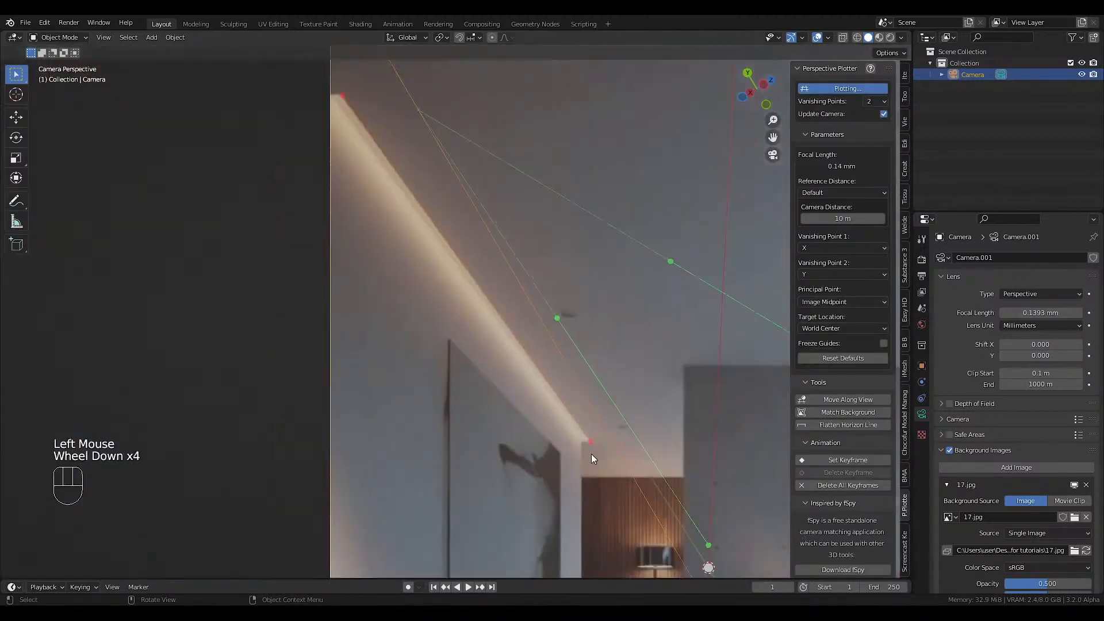
Place one end of the first green guide on the grey wall's floor corner beside the corridor.
scroll(591, 454, "down", 1)
middle_click_drag(685, 489, 470, 311, "shift")
scroll(443, 334, "up", 1)
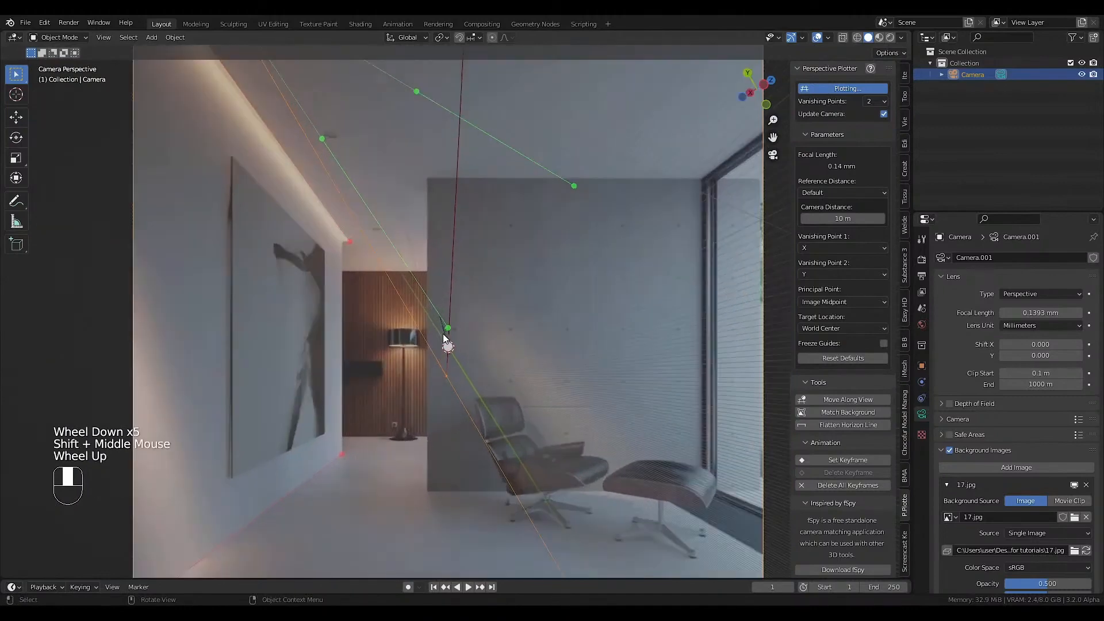
left_click_drag(448, 329, 429, 485)
scroll(429, 486, "up", 4)
left_click(422, 486)
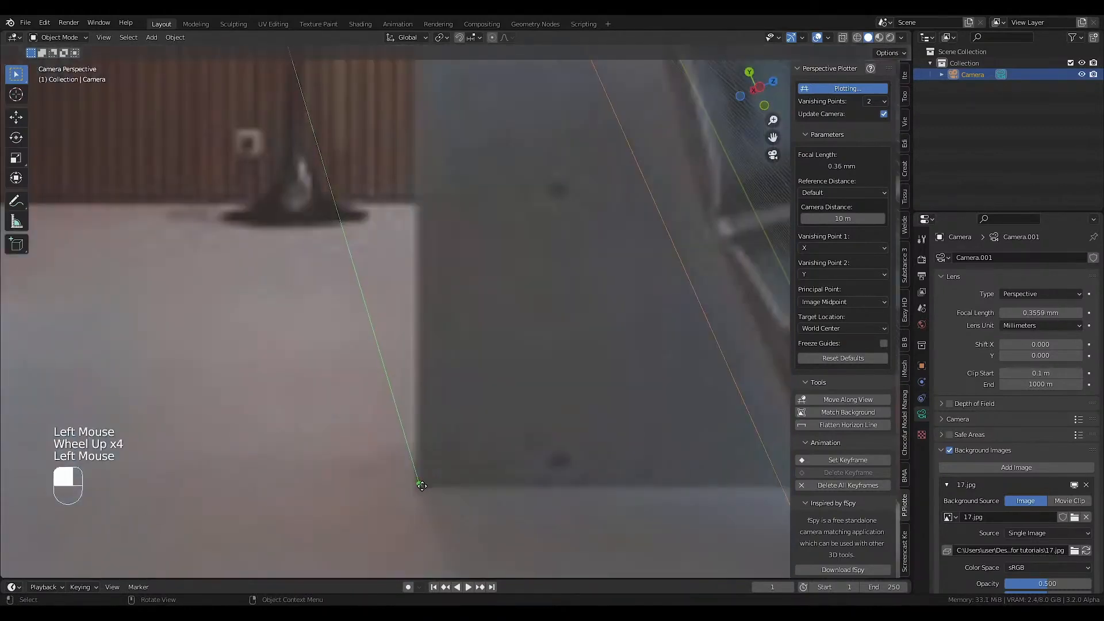
Align the first green guide with the grey wall's floor edge by placing its other end at the image border.
scroll(449, 441, "down", 6)
left_click_drag(411, 276, 681, 424)
scroll(688, 426, "up", 5)
scroll(368, 440, "down", 3)
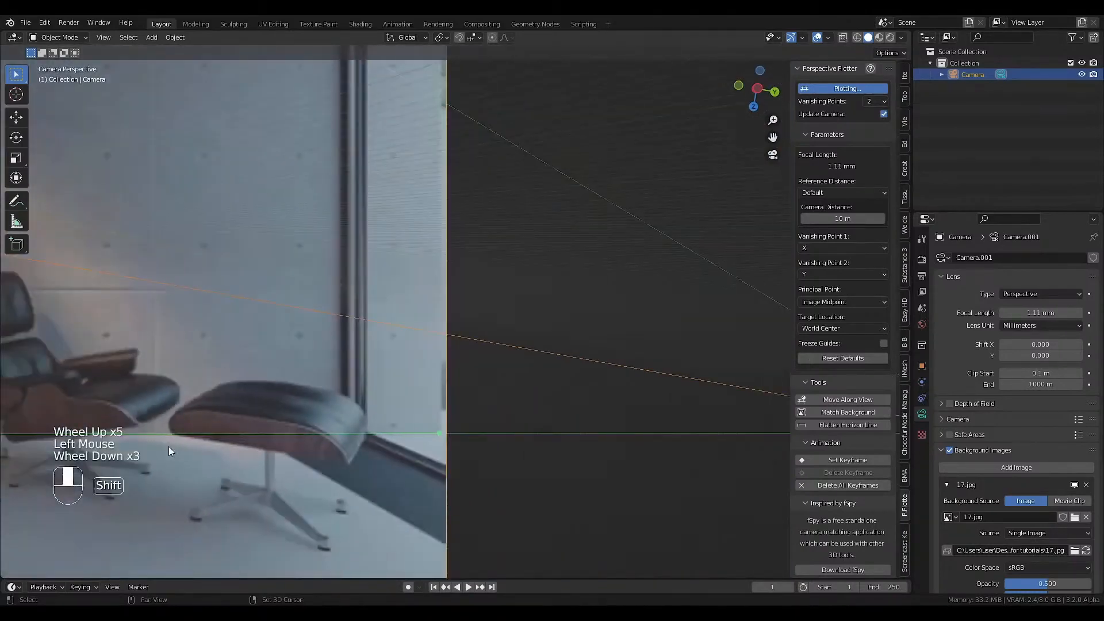
Align the second green guide with the grey wall's ceiling edge, from its corridor corner to the image border.
middle_click_drag(167, 446, 426, 421, "shift")
scroll(216, 391, "down", 3)
middle_click_drag(262, 282, 263, 340, "shift")
left_click_drag(187, 280, 182, 280)
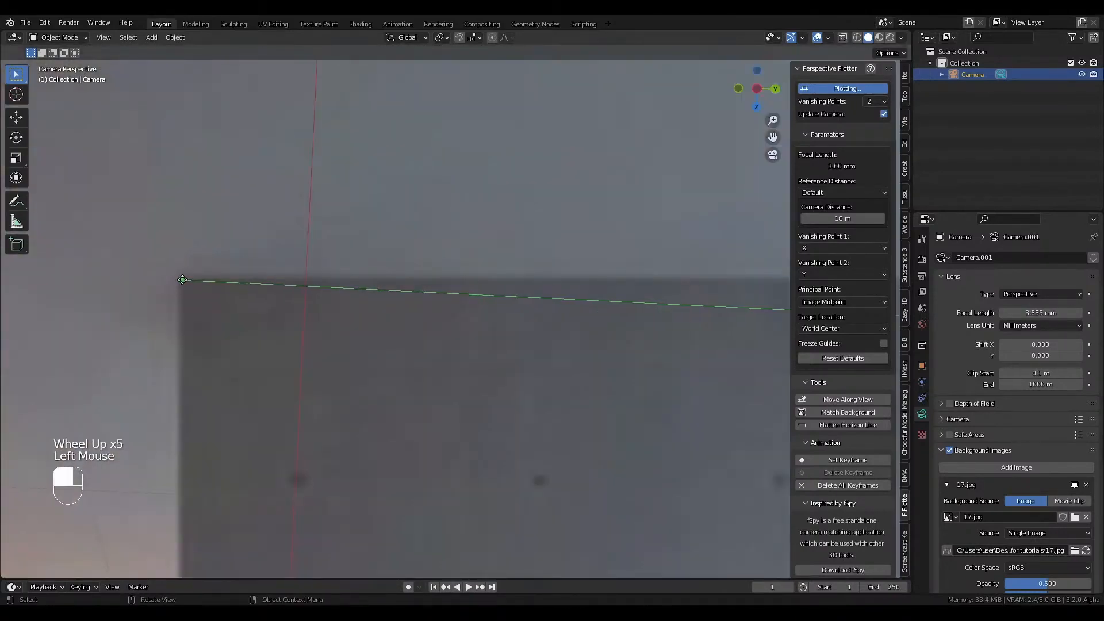
scroll(453, 316, "down", 3)
middle_click_drag(453, 316, 314, 345, "shift")
left_click_drag(414, 344, 639, 335)
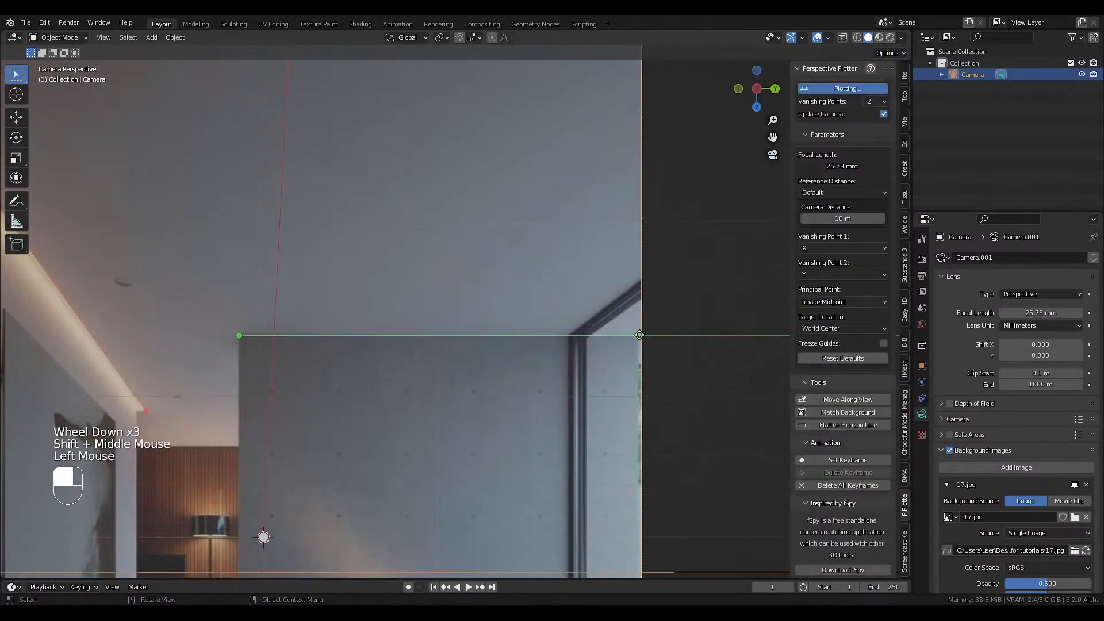
scroll(541, 355, "up", 3)
scroll(568, 363, "down", 1)
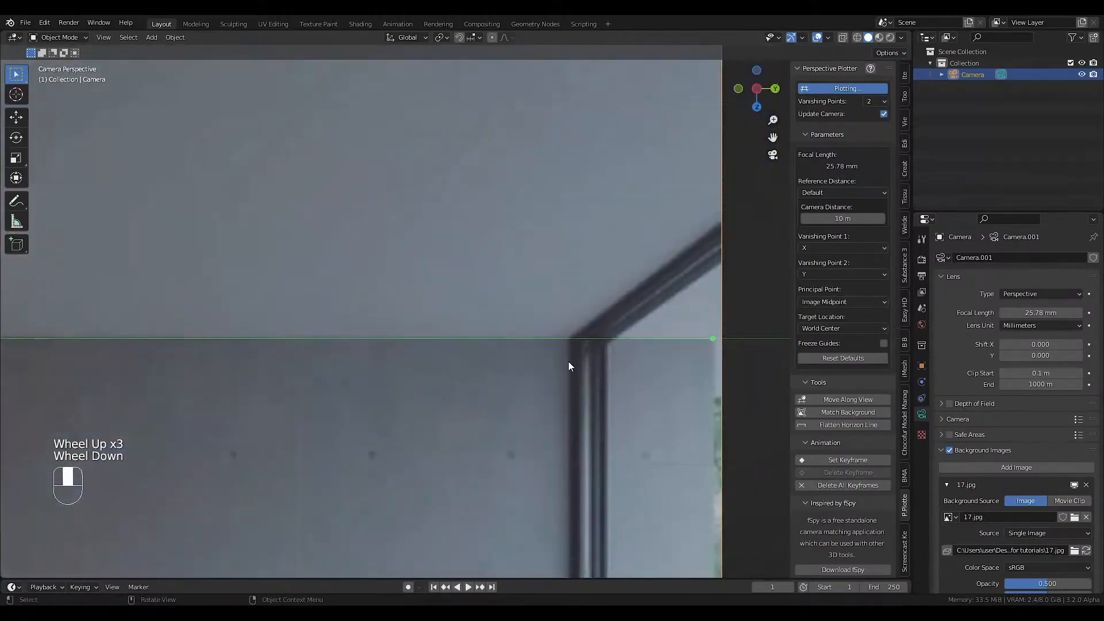
scroll(568, 362, "down", 5)
middle_click_drag(533, 357, 401, 366, "shift")
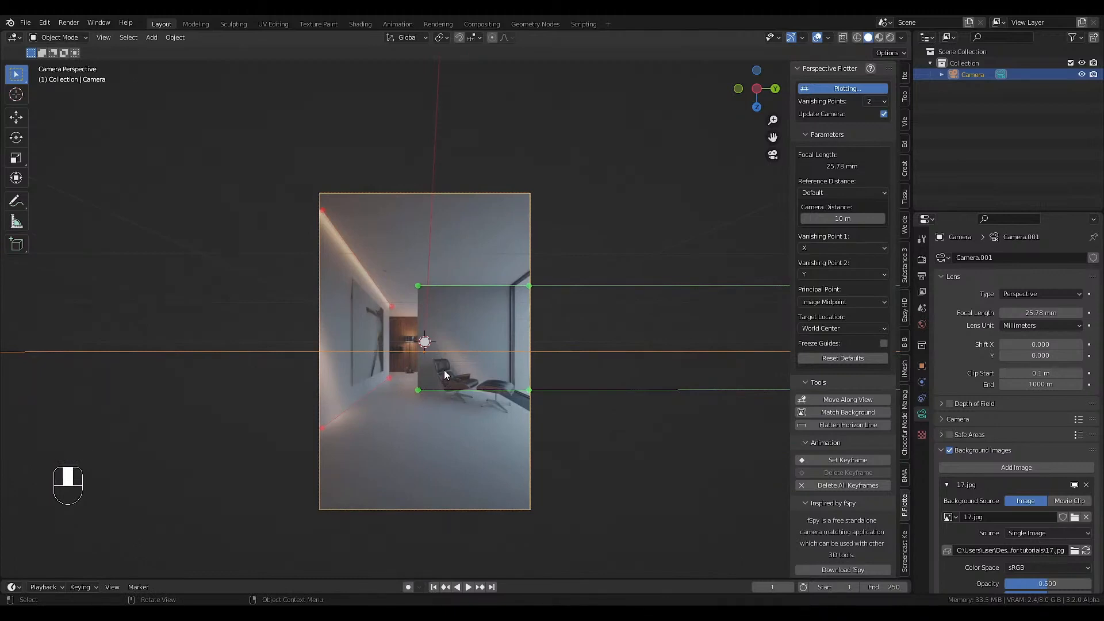
Add a mesh plane and lower it onto the room's floor.
key("shift")
key("shift+a")
mouse_move(421, 183)
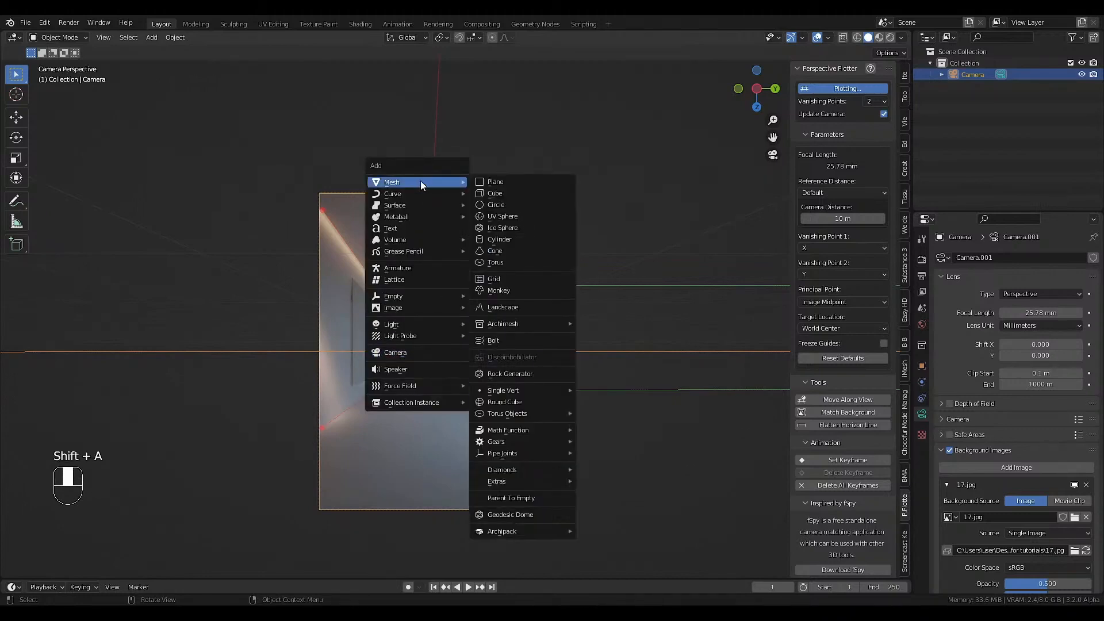
left_click(496, 182)
key("g")
left_click(470, 287)
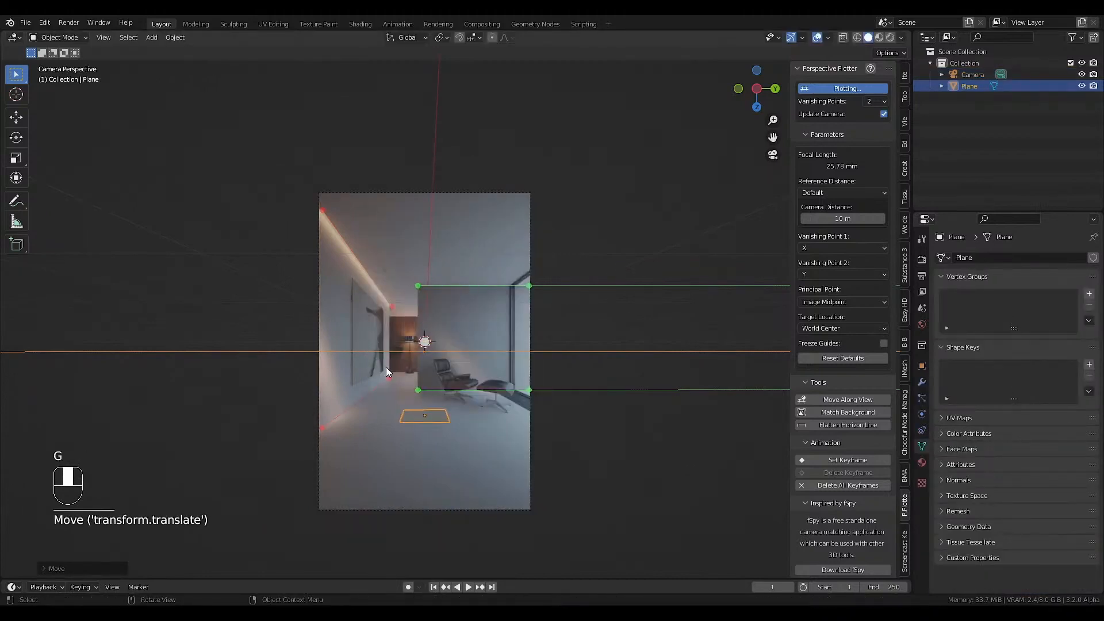
Slide the plane across the floor until its side lines up with the picture wall's floor edge.
key("g")
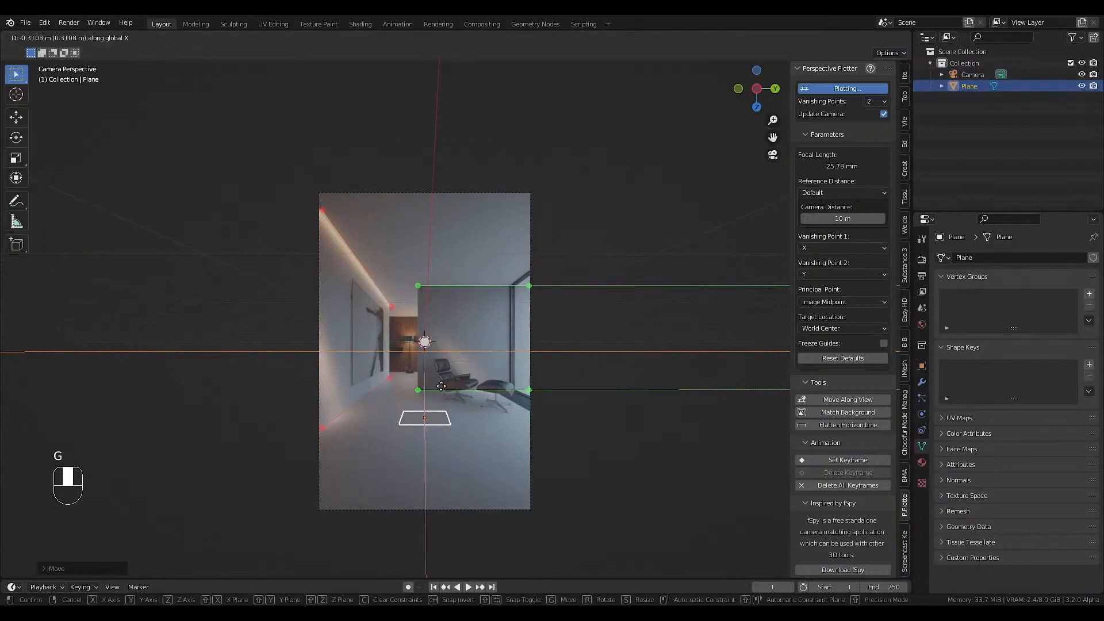
left_click(428, 390)
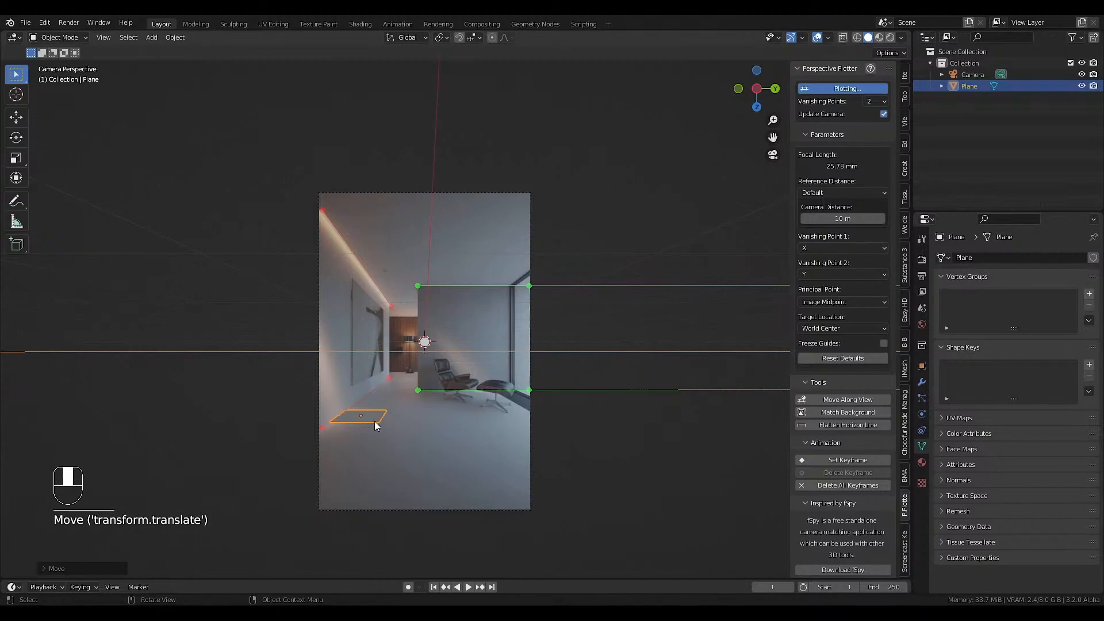
key("g")
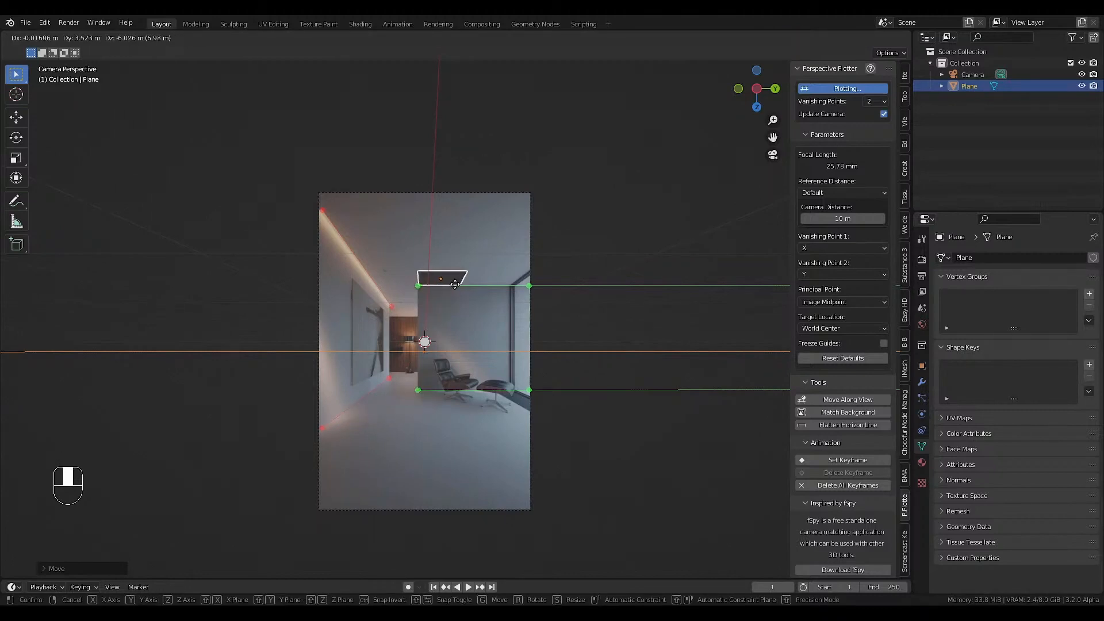
key("Escape")
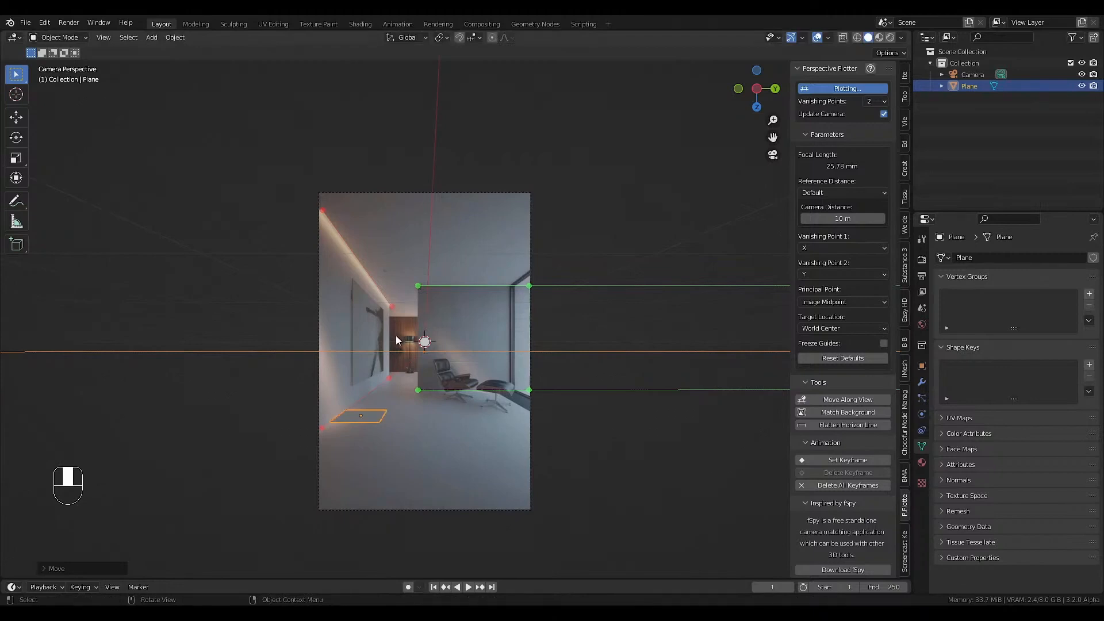
Save the file to the Desktop as Live stream.
key("ctrl+s")
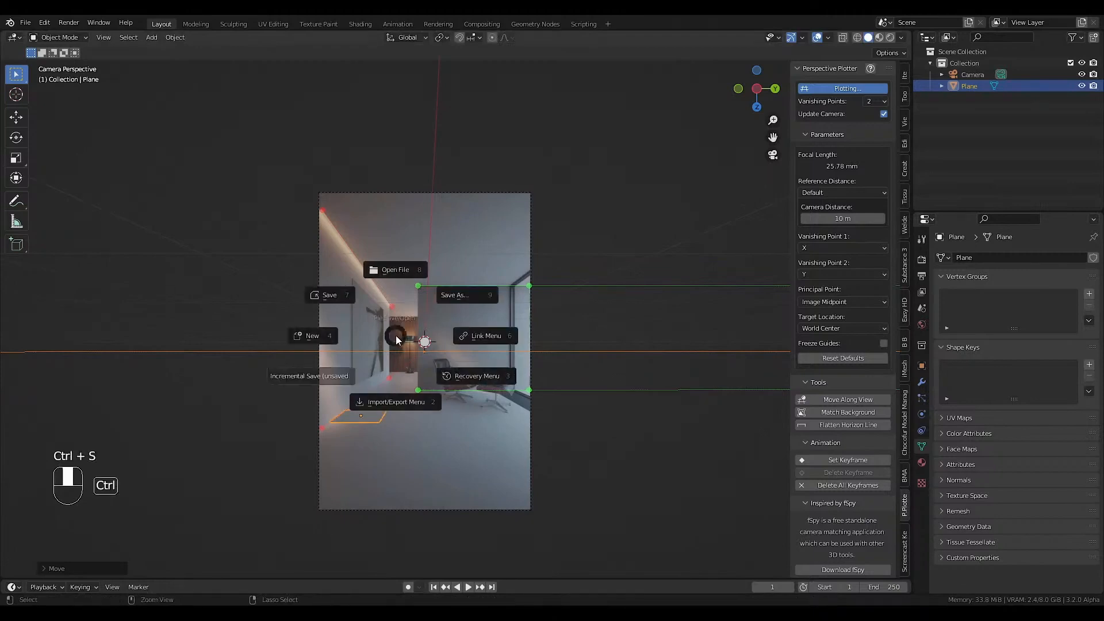
left_click(332, 296)
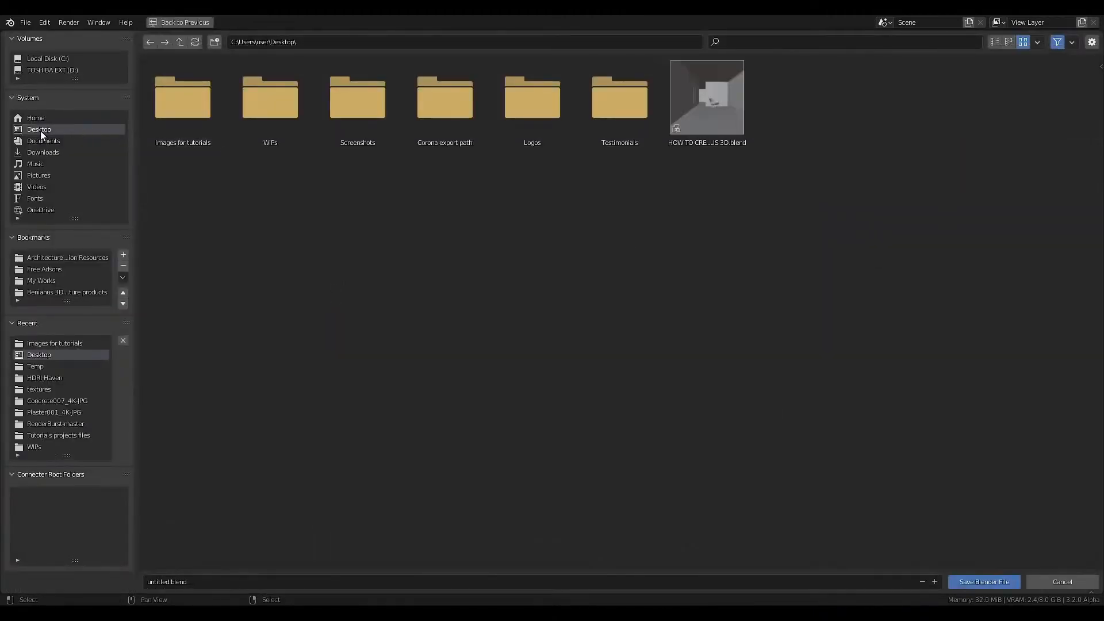
left_click(241, 582)
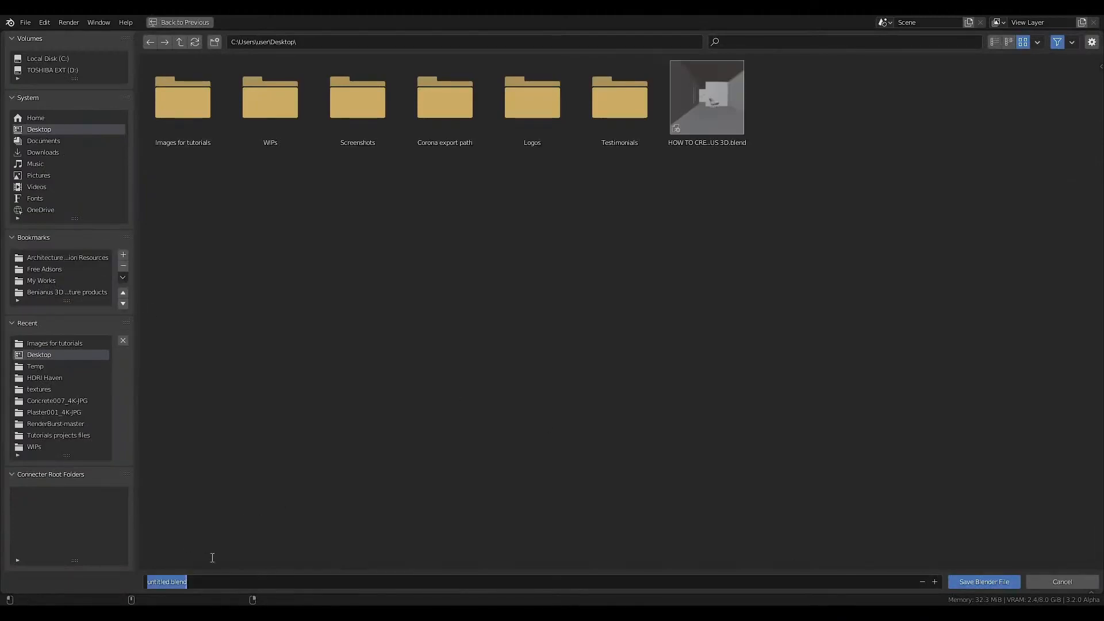
type("Live stream")
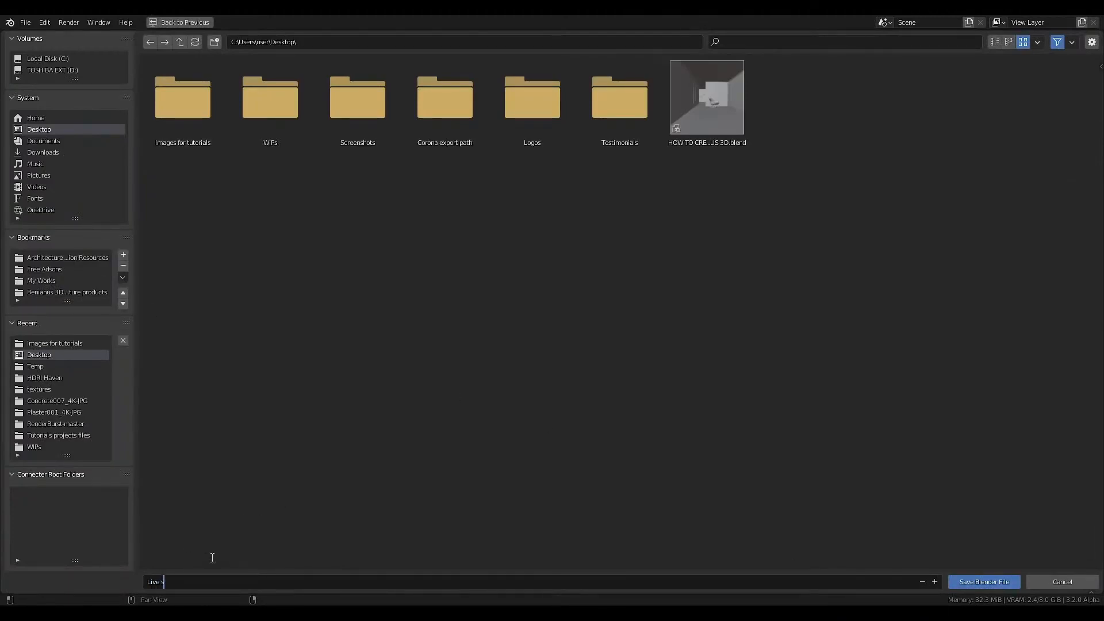
key("Return")
left_click(959, 580)
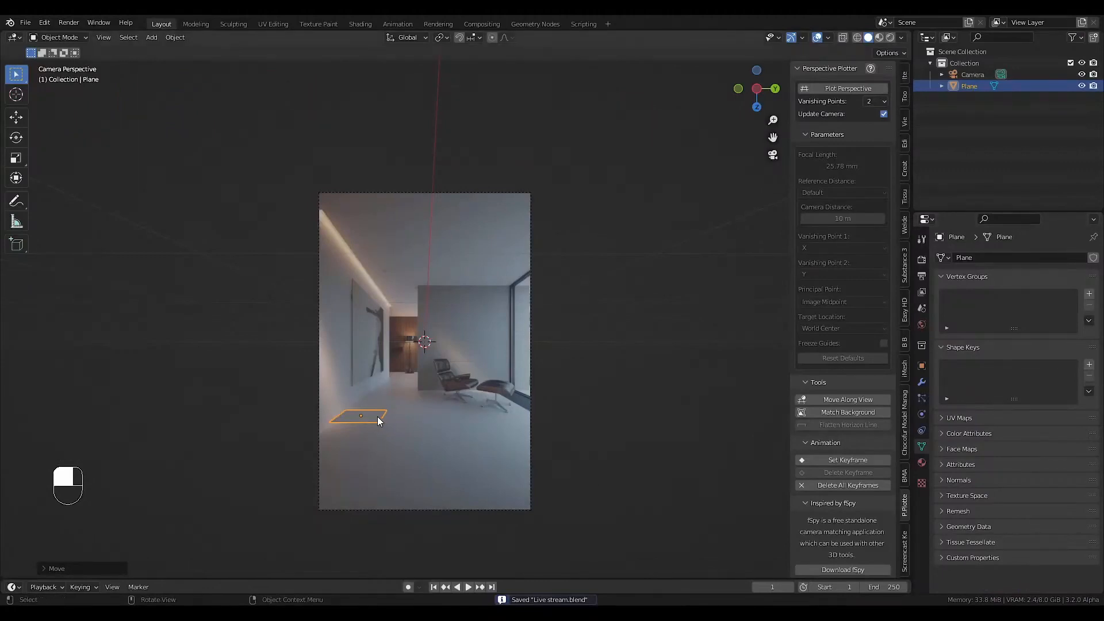
Extend the plane's near edge in top view until it lies behind the camera, and return to the camera view.
key("Tab")
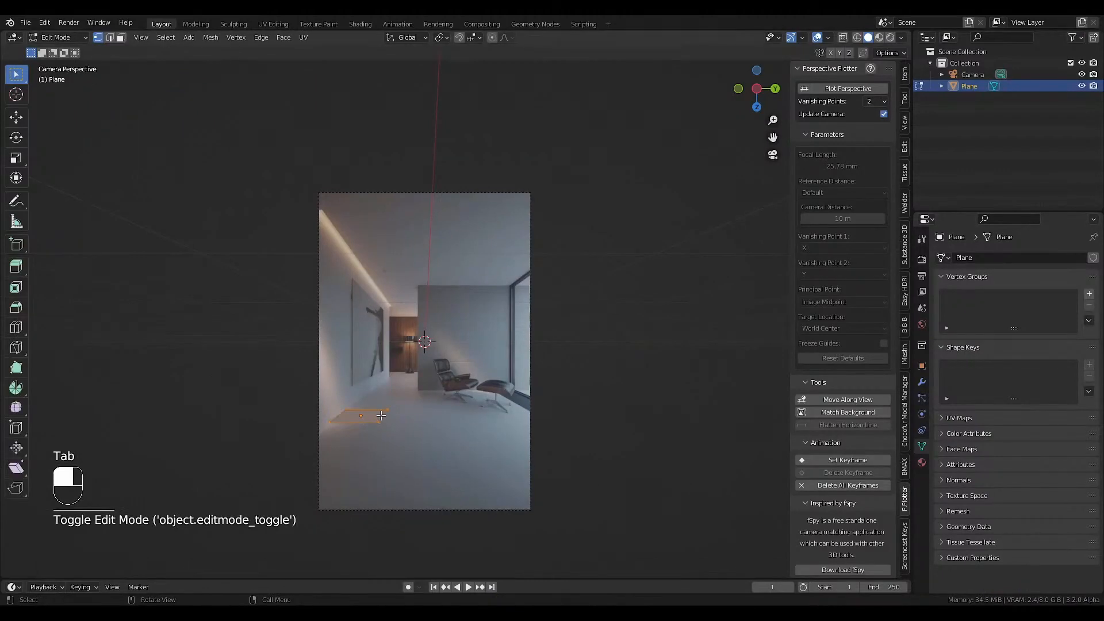
key("Tab")
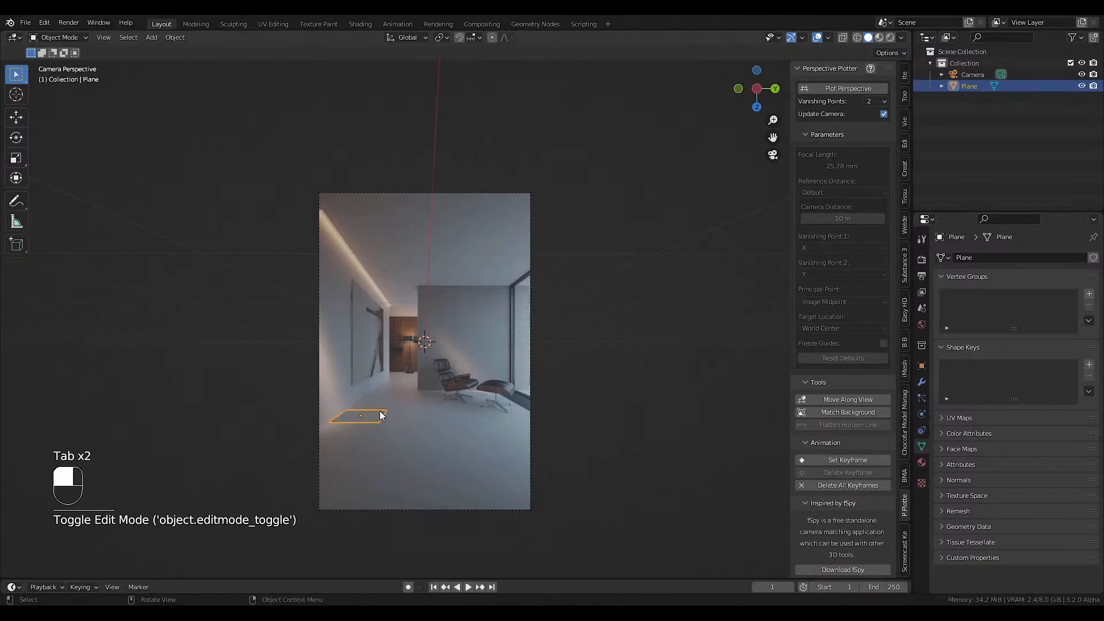
key("Tab")
key("2")
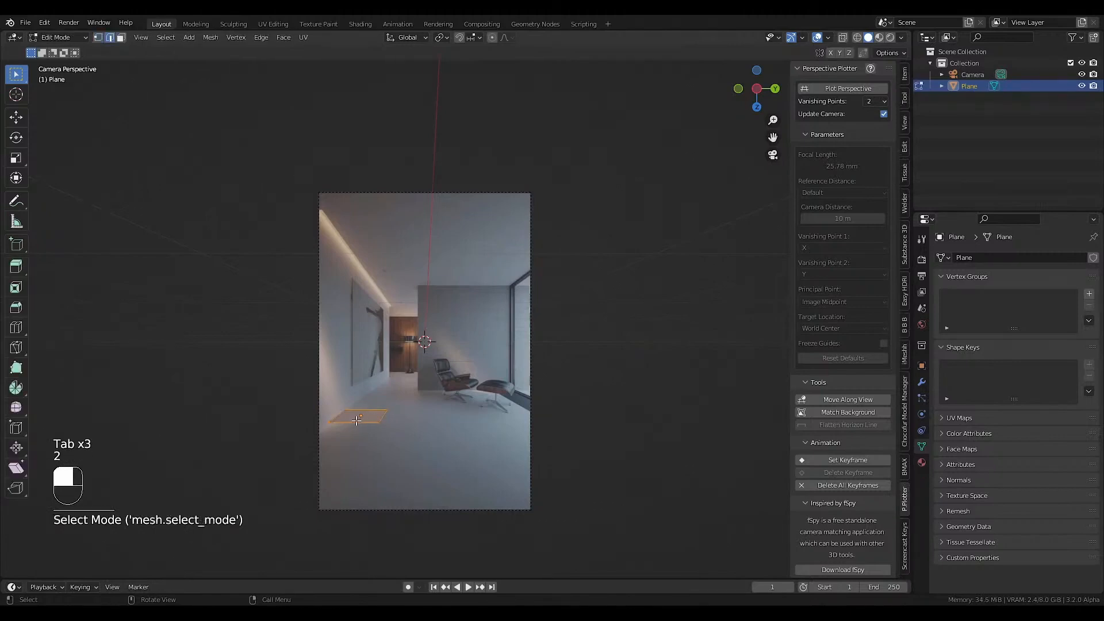
left_click(357, 421)
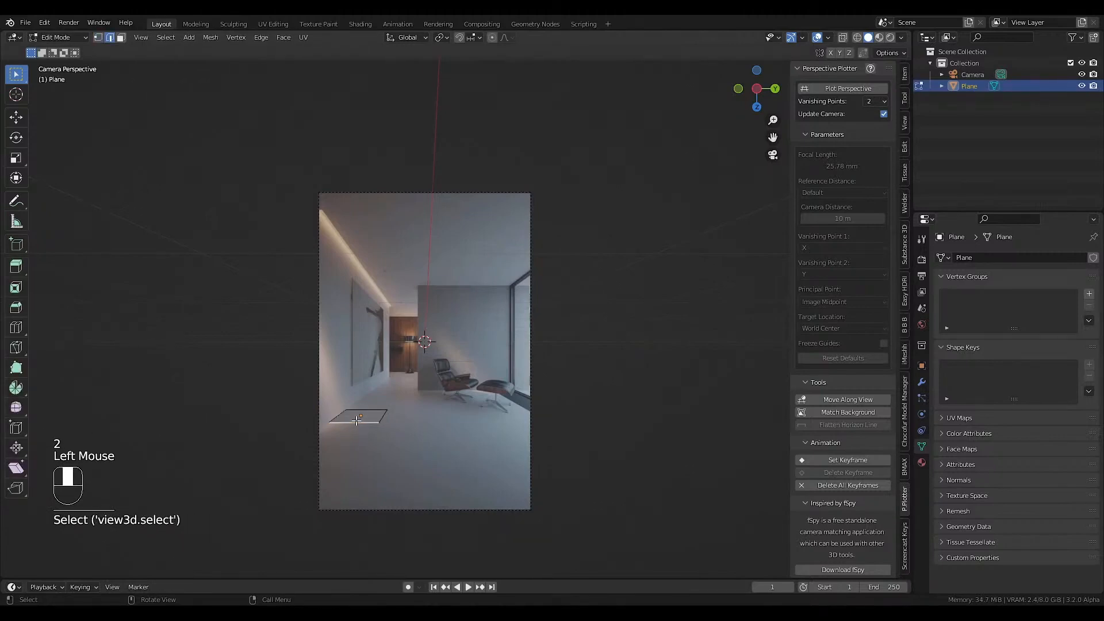
key("KP_7")
scroll(357, 419, "down", 8)
middle_click_drag(357, 419, 449, 403, "shift")
scroll(448, 402, "up", 3)
middle_click_drag(449, 403, 532, 387, "shift")
scroll(523, 388, "down", 1)
key("g")
left_click(234, 331)
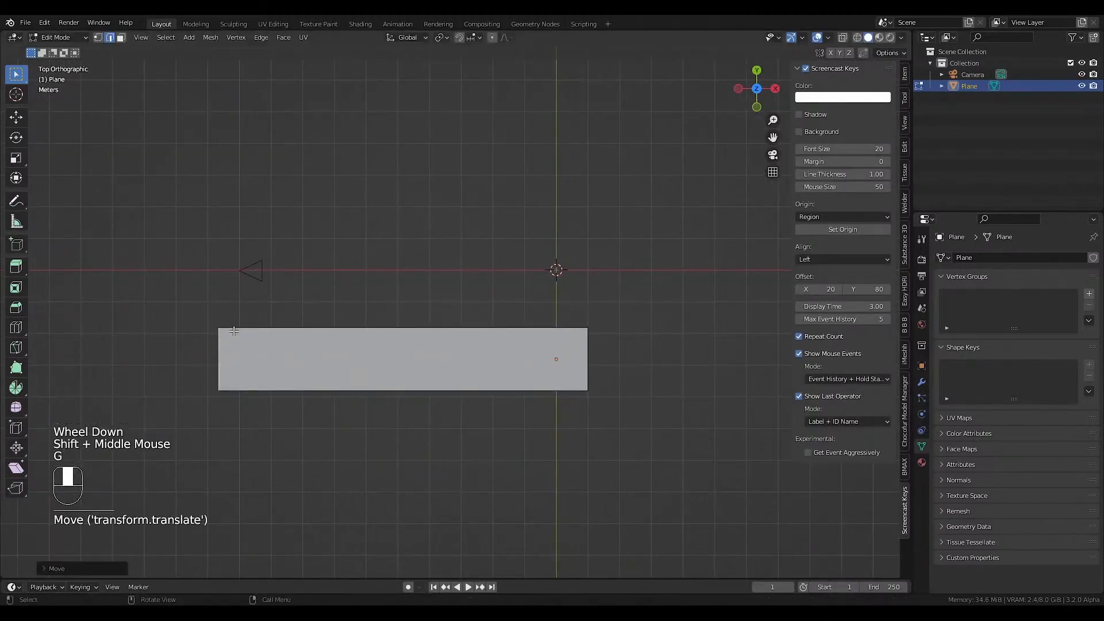
key("KP_0")
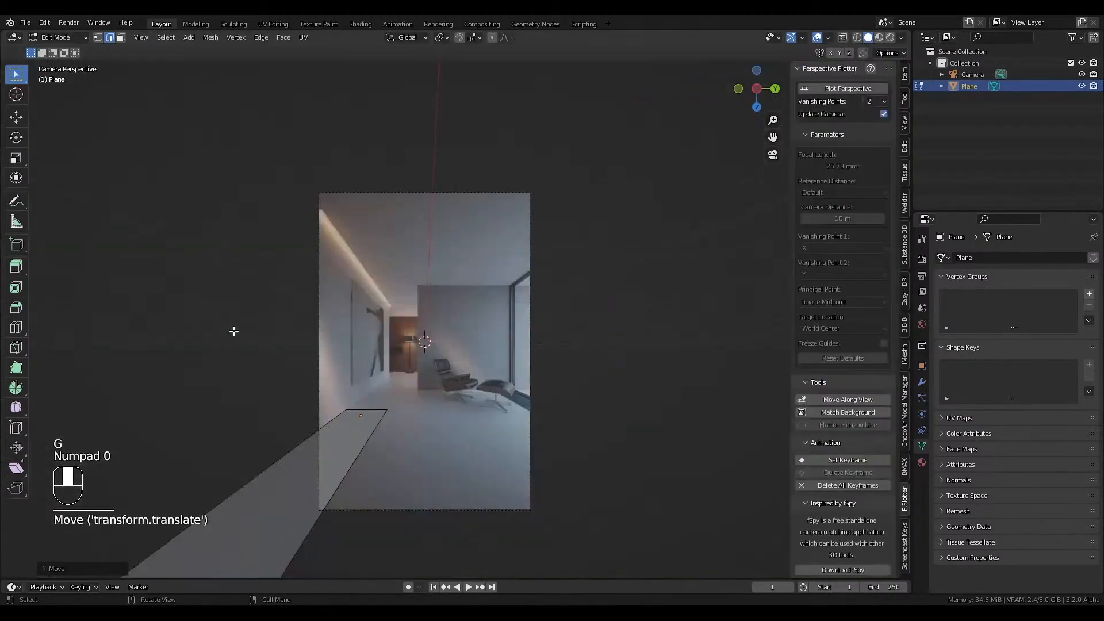
Widen the floor by moving the plane's long edge opposite the picture wall about 11 m along Y.
left_click(372, 432)
key("g")
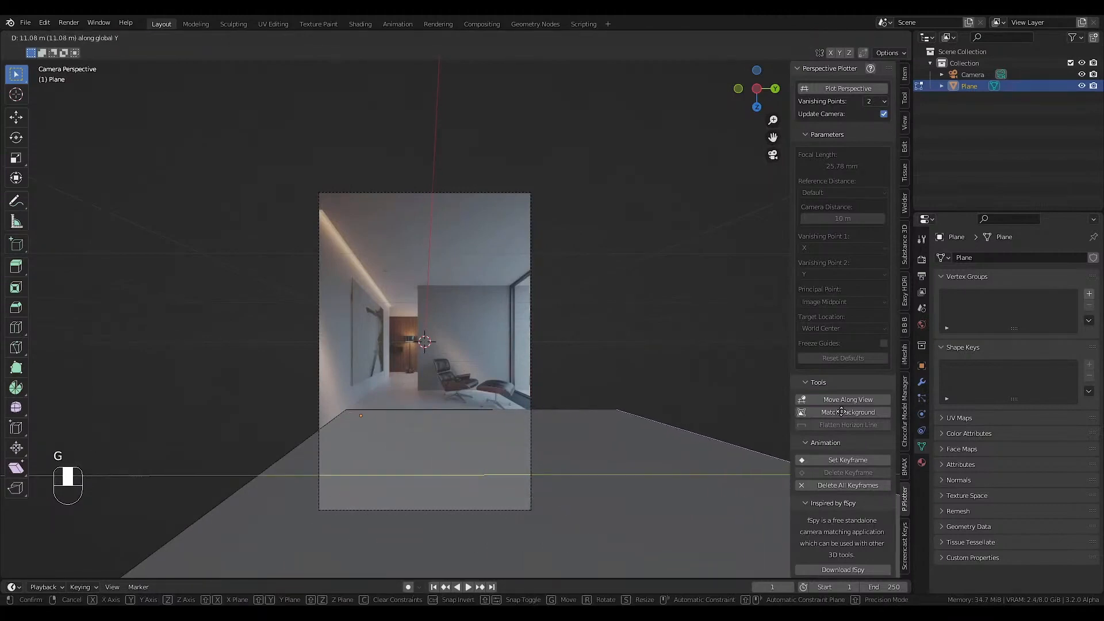
left_click(690, 412)
Move the plane's far edge along X to the floor line of the wood-panelled wall and switch to wireframe display.
left_click(412, 406)
key("g")
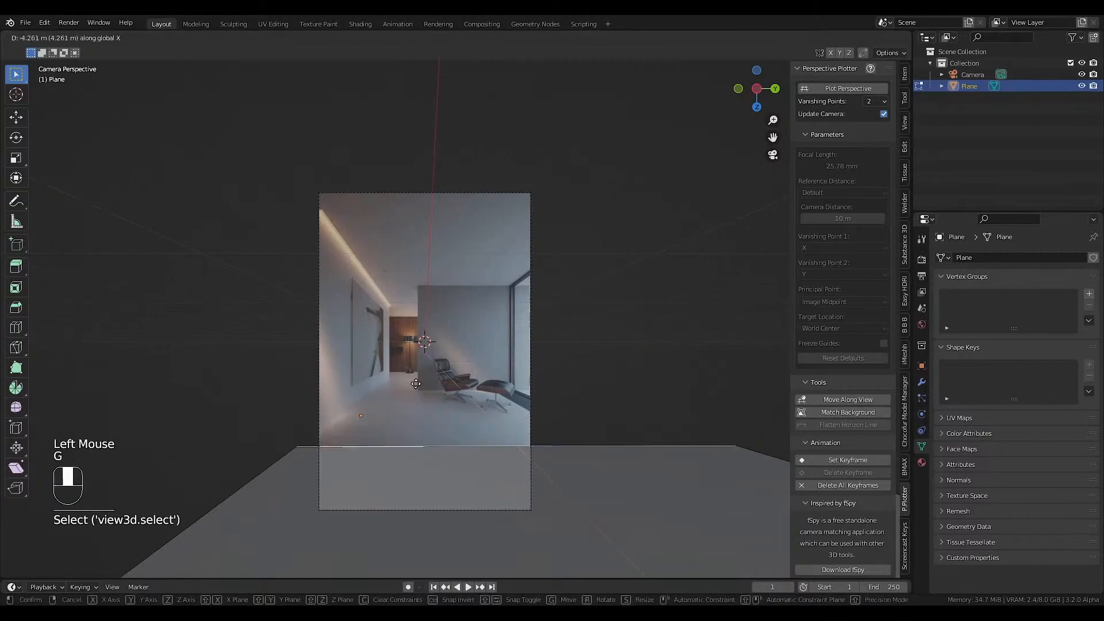
key("shift+z")
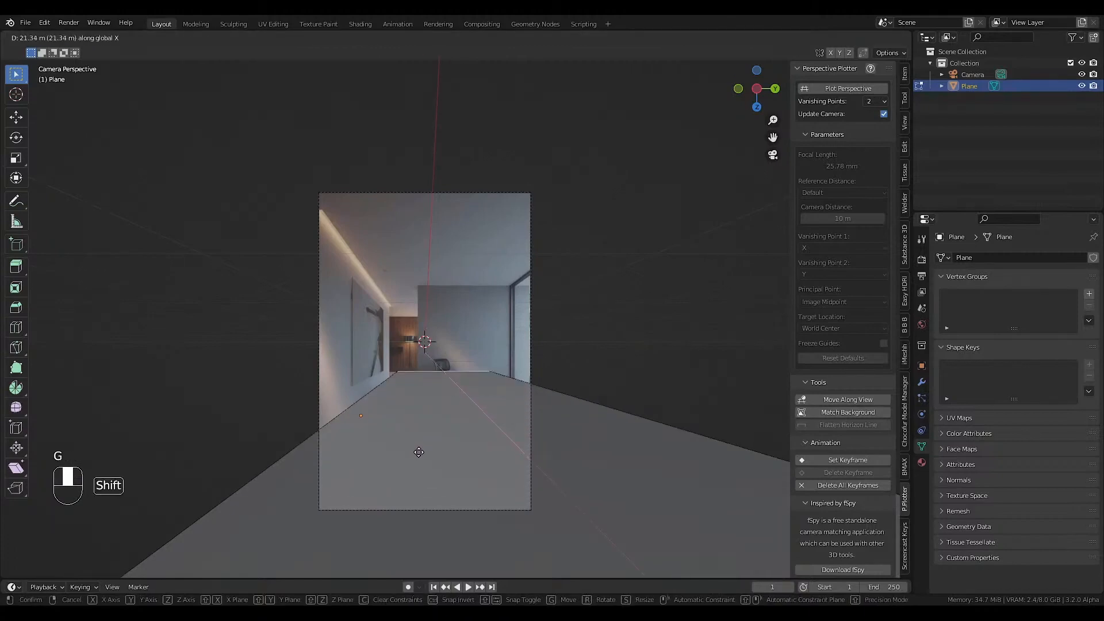
left_click(420, 445)
scroll(410, 405, "up", 2)
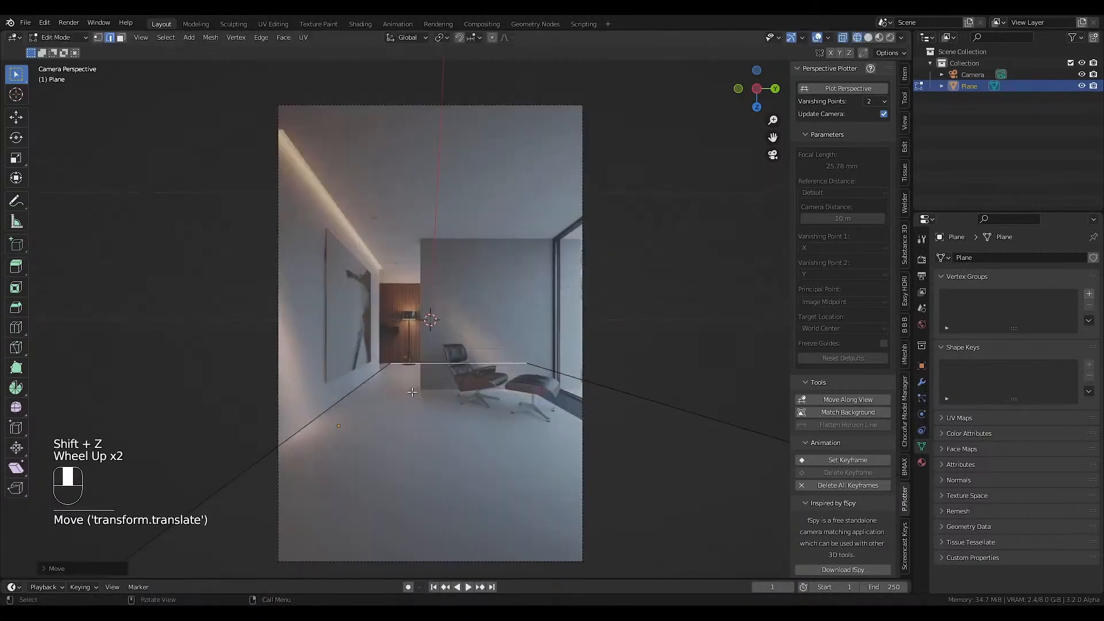
Extrude the floor face upward about 7.4 m to the ceiling edge beside the light recess.
key("a")
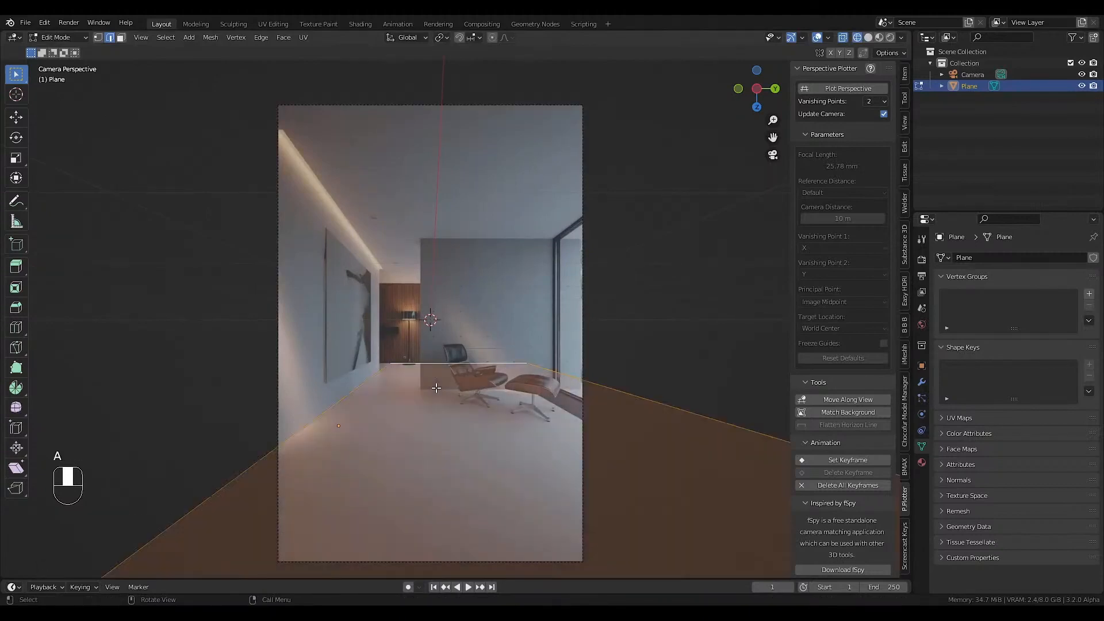
key("3")
left_click(424, 422)
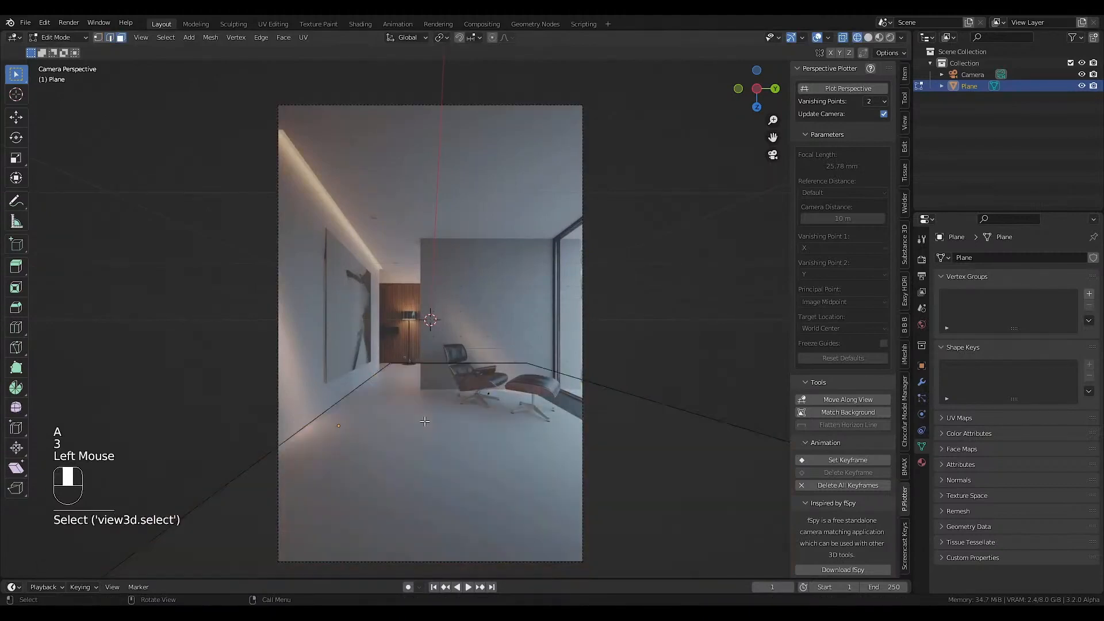
left_click(481, 391)
key("e")
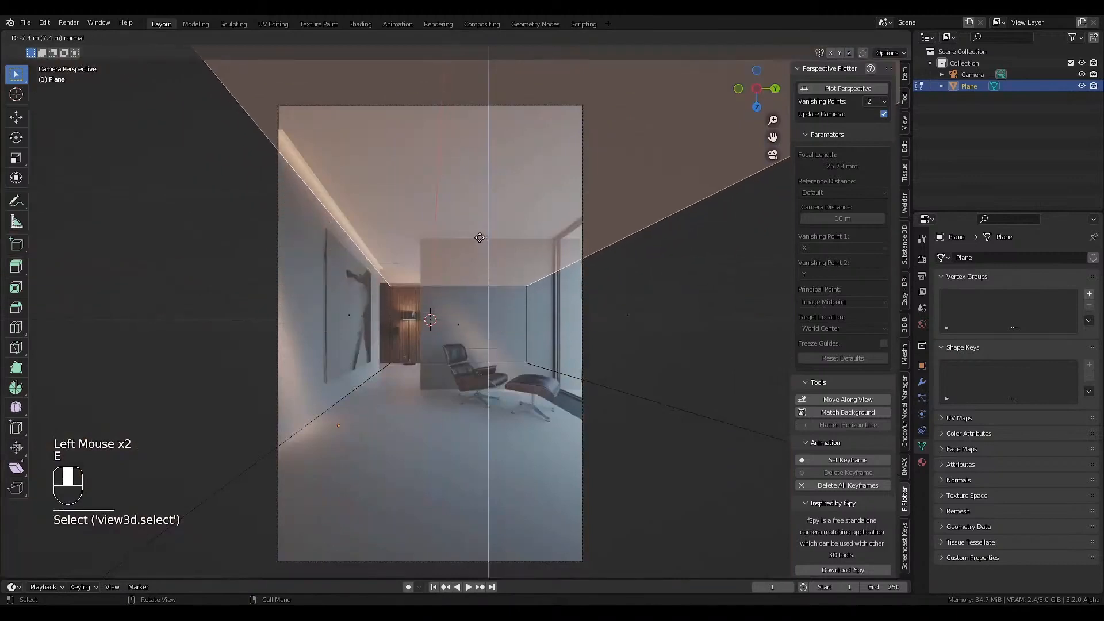
left_click(480, 237)
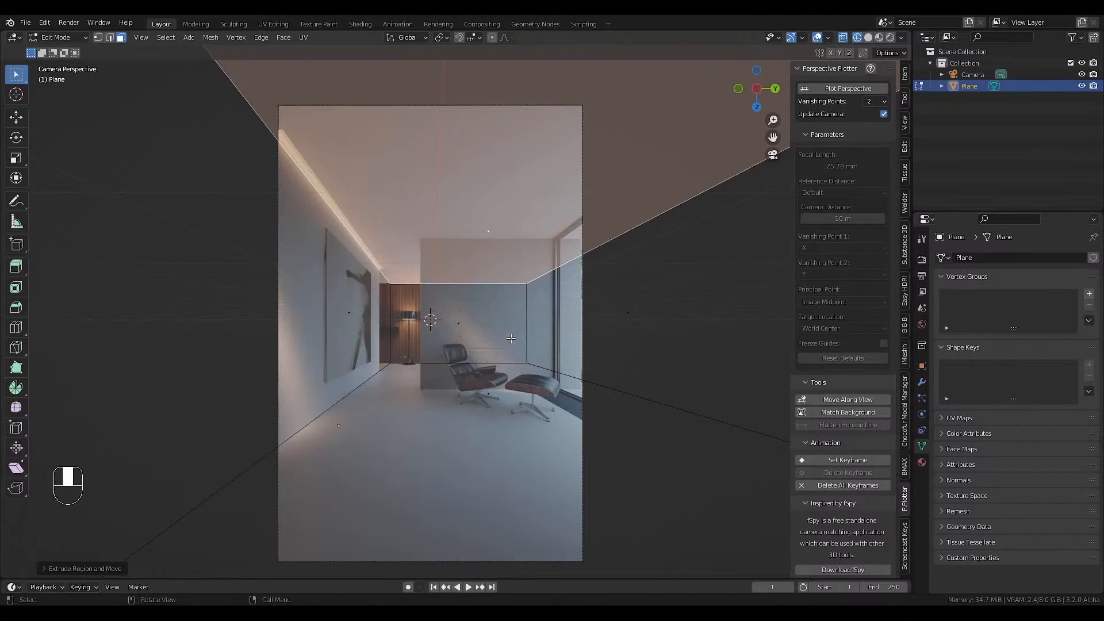
Add a loop cut around the room box and slide it to the depth of the grey wall's front face.
key("ctrl+r")
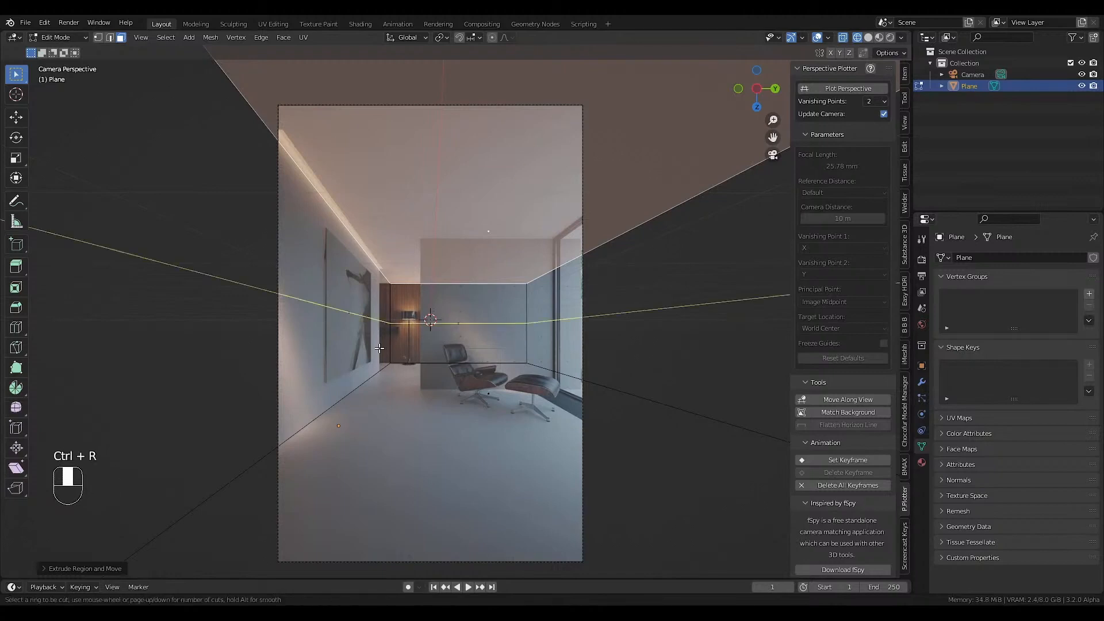
left_click(348, 244)
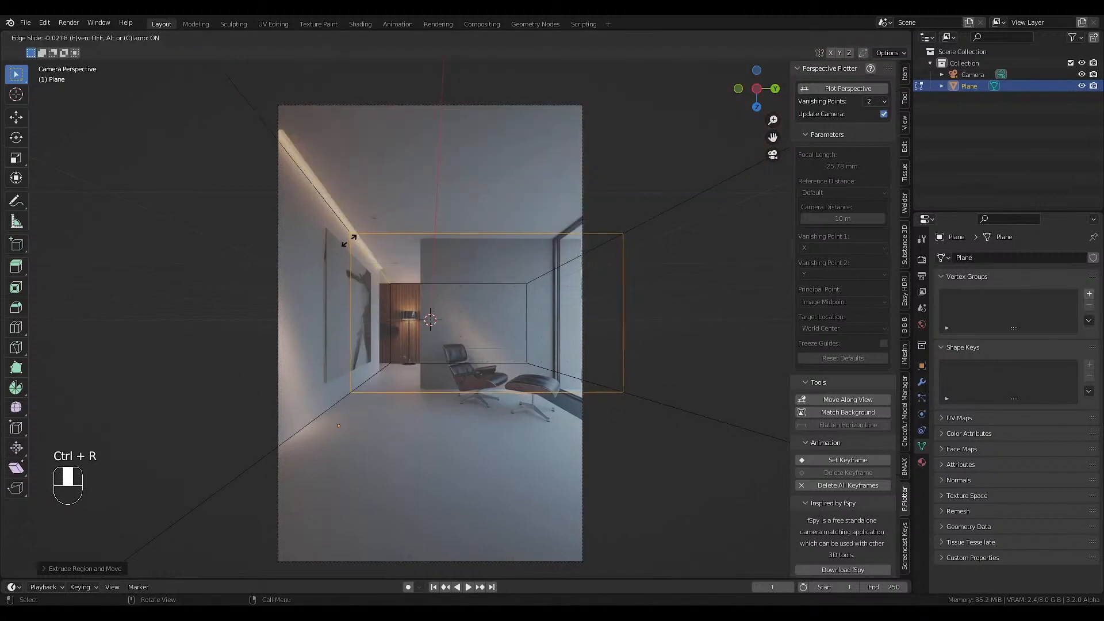
left_click_drag(349, 240, 344, 207)
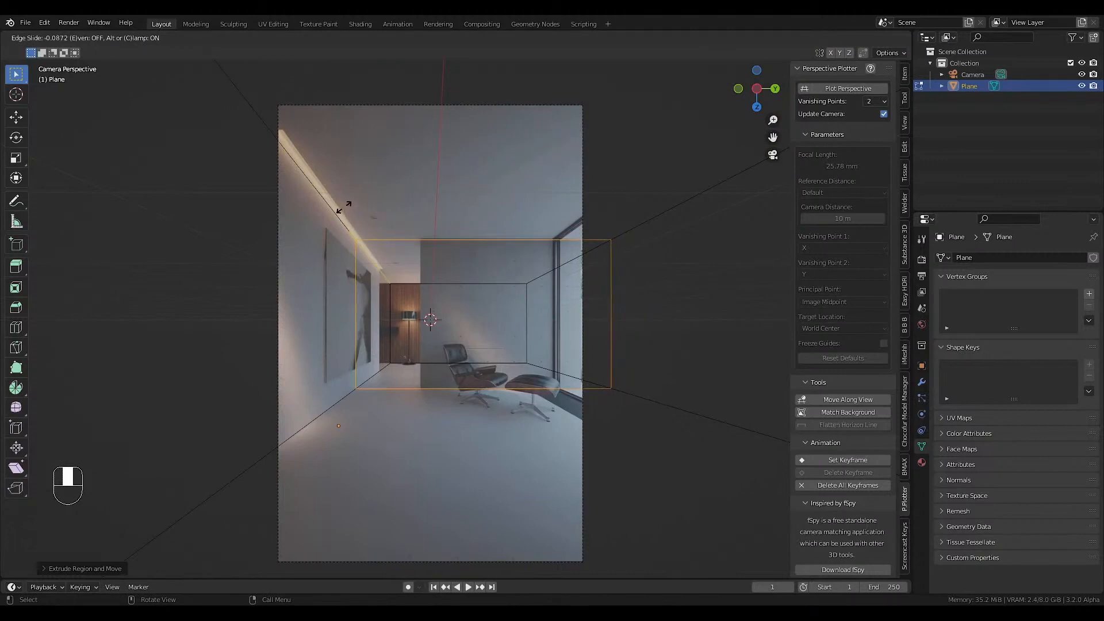
left_click(344, 207)
Add another loop cut around the room box and slide it to the depth where the picture wall ends.
key("ctrl+r")
left_click(379, 269)
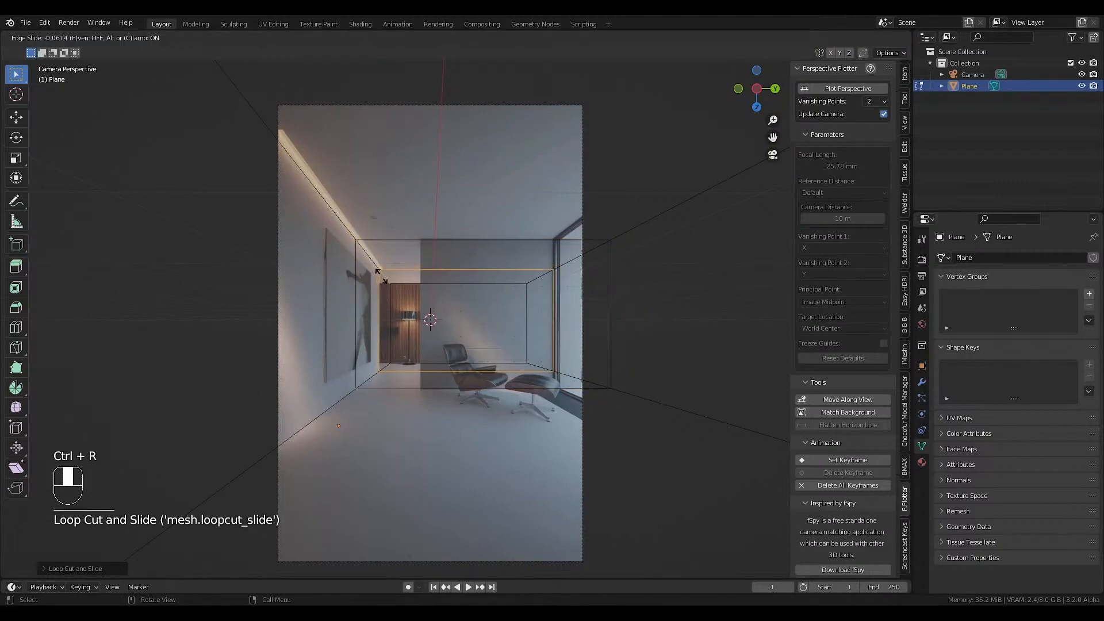
left_click(381, 276)
Extrude the side-wall face between the picture wall's end and the wood-panelled wall outward about 5.3 m.
key("3")
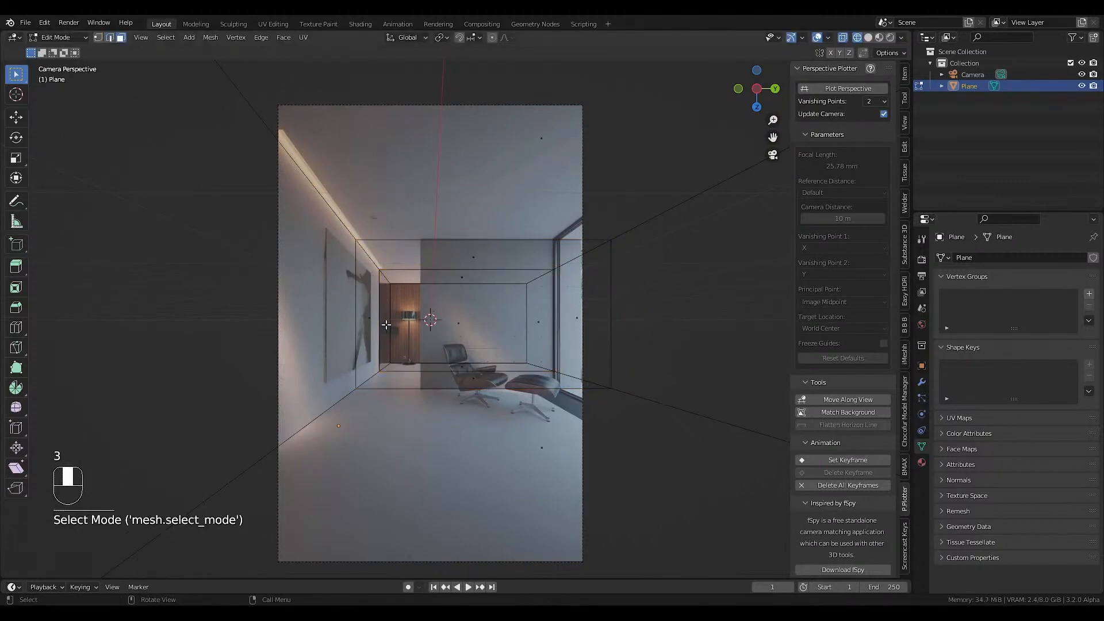
left_click(388, 326)
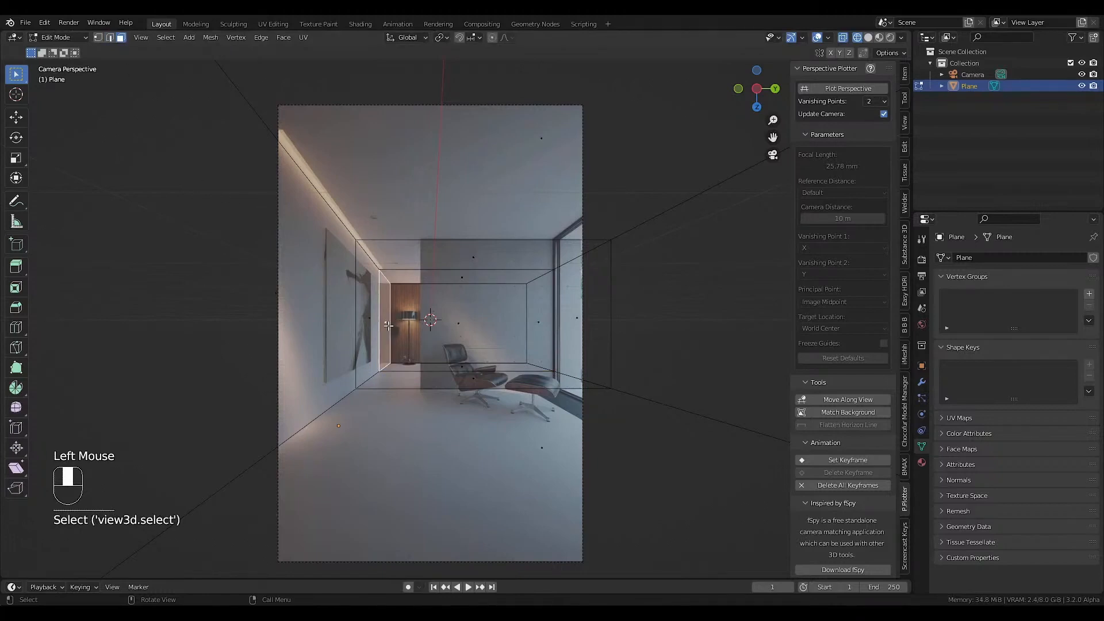
key("e")
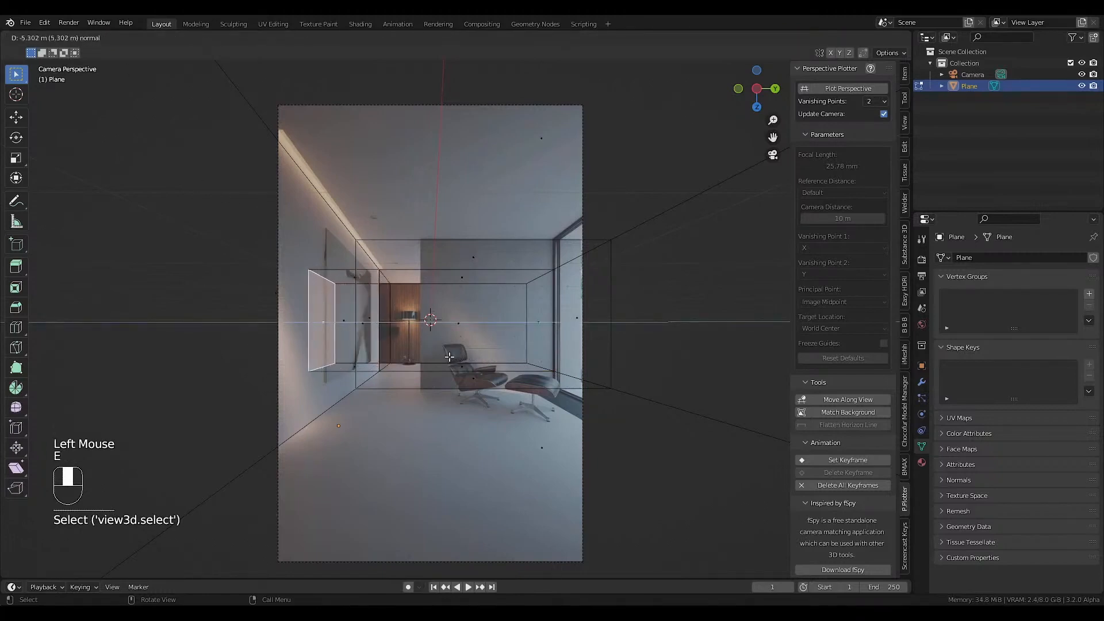
left_click(449, 358)
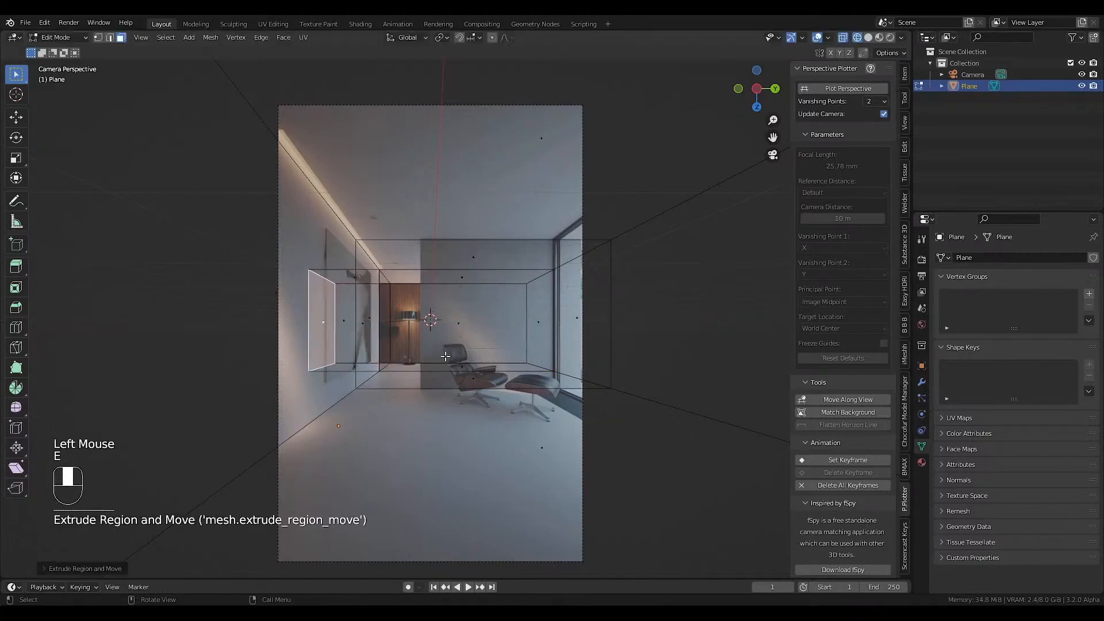
Bevel the edge loop at the grey wall's front face into a narrow band around the room box.
left_click(433, 388)
key("2")
left_click(432, 388, "alt")
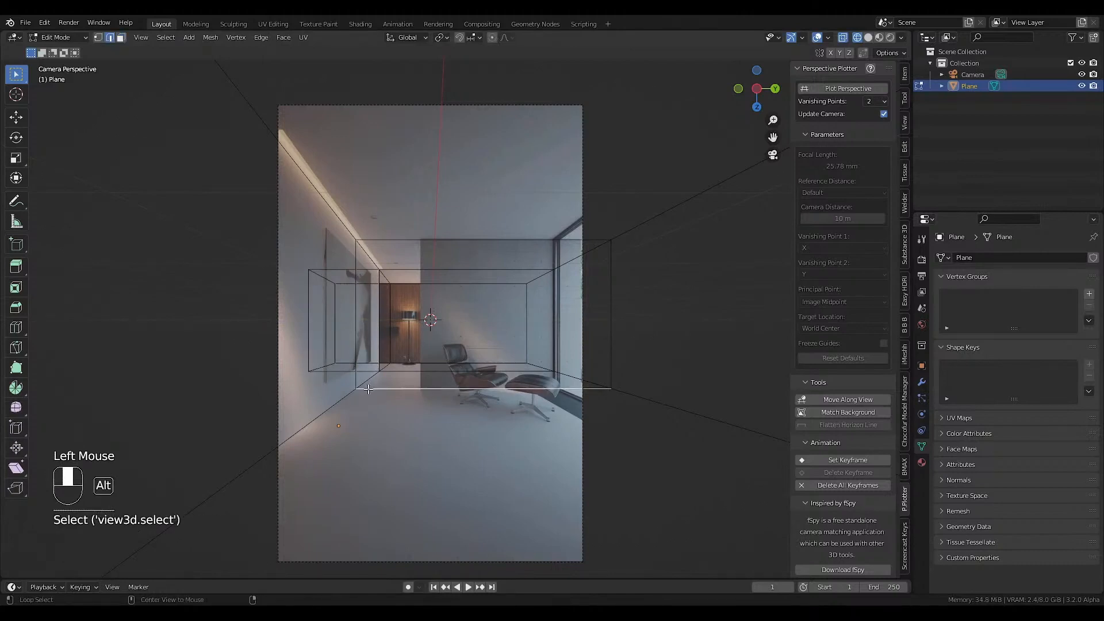
left_click(368, 388, "alt")
key("ctrl+b")
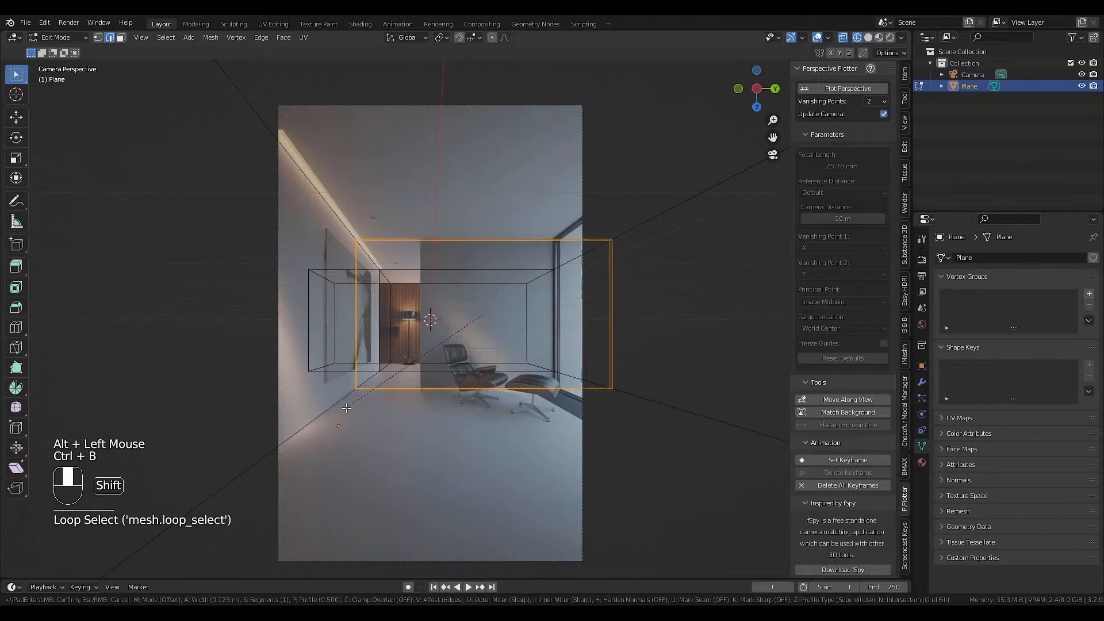
left_click(344, 406)
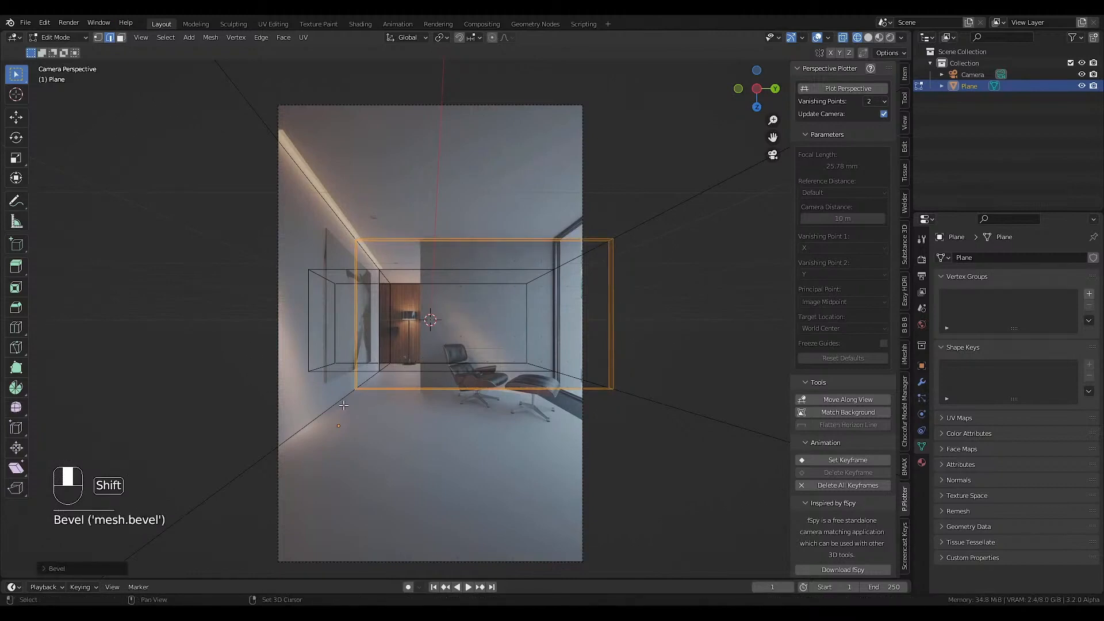
Add two lengthwise loop cuts, one slid to the grey wall's free vertical edge and one close to the window side.
key("ctrl+r")
left_click(401, 409)
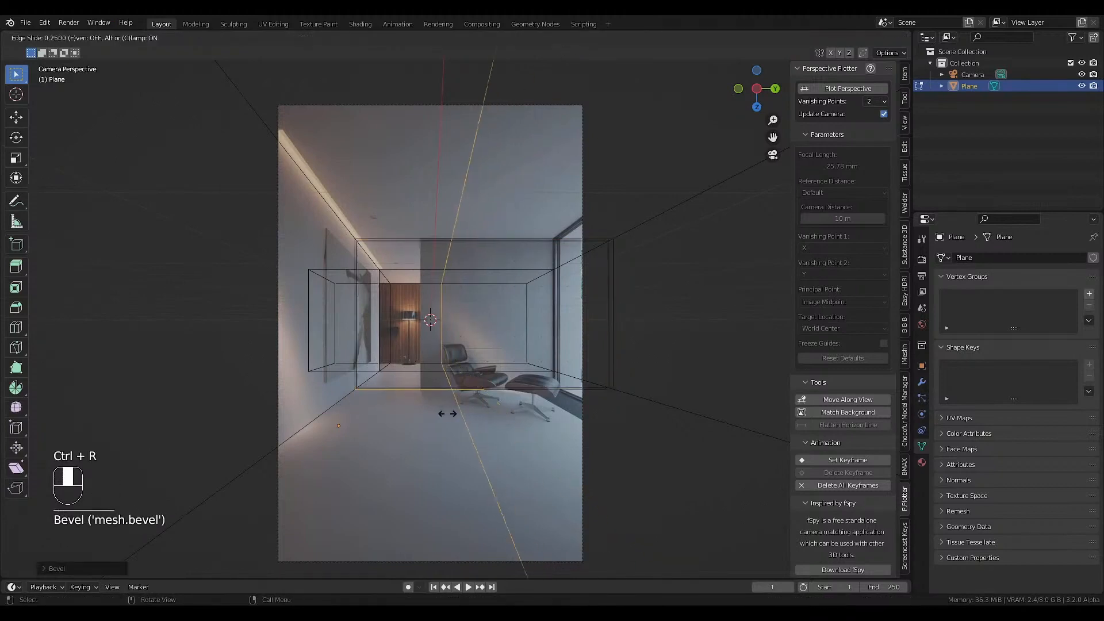
left_click_drag(447, 414, 416, 414)
left_click(416, 413)
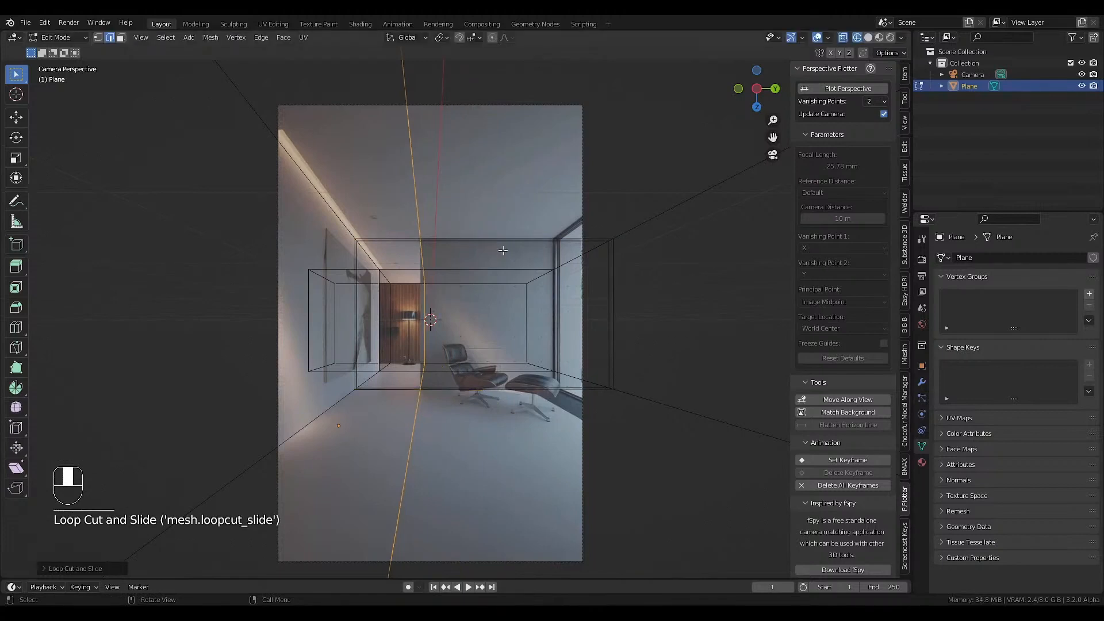
key("ctrl+r")
left_click(612, 394)
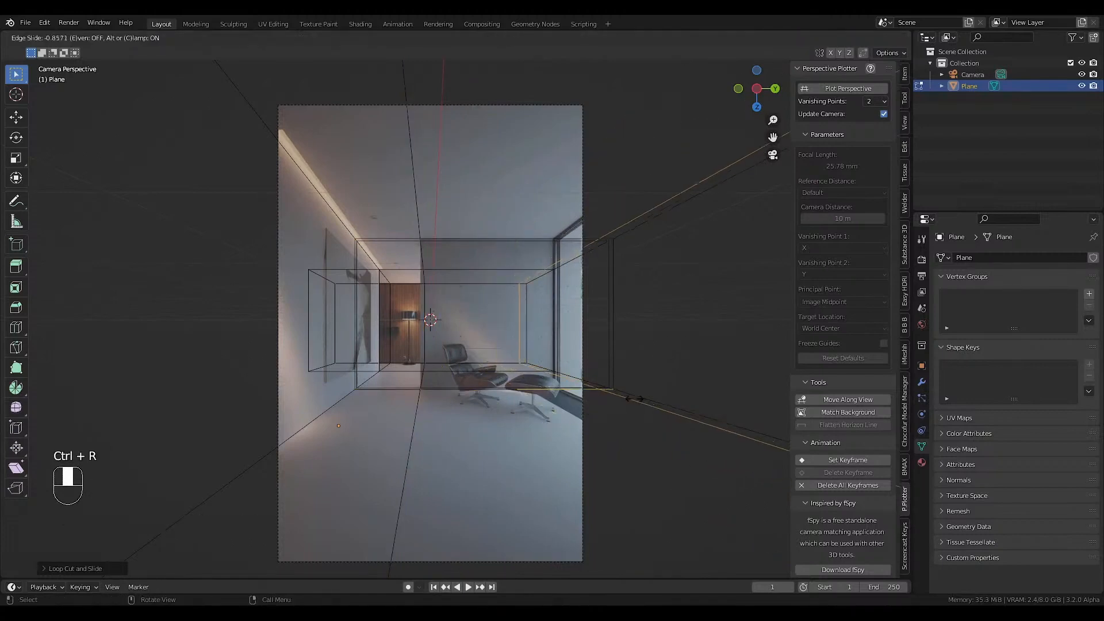
left_click(613, 395)
Bridge the narrow ceiling and floor strips between the lengthwise cuts with LoopTools to form the grey wall, using solid display.
key("3")
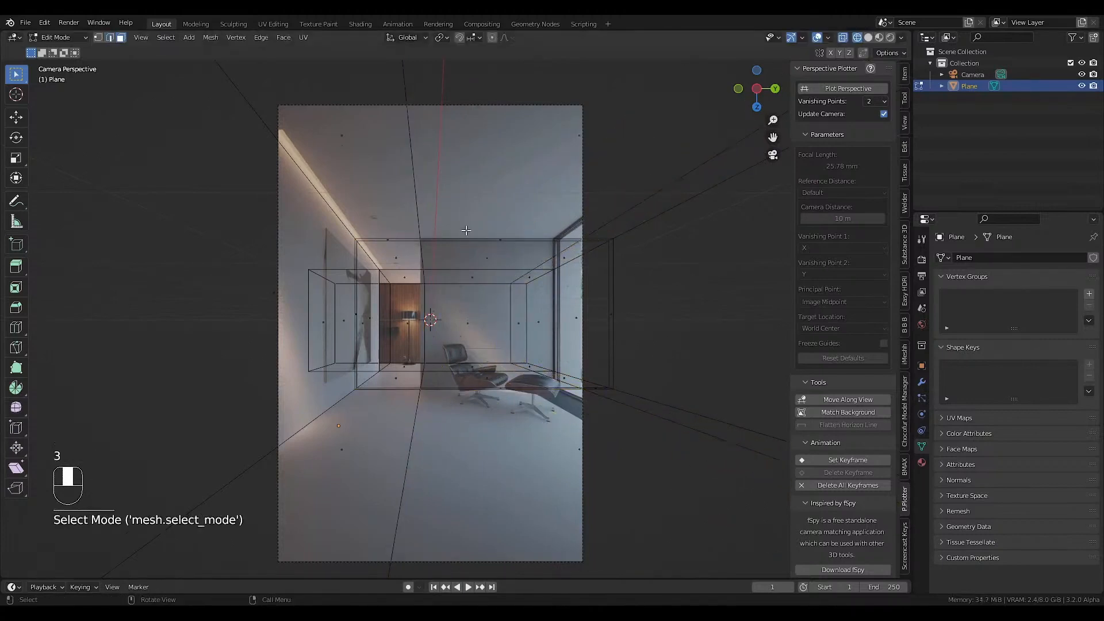
left_click(500, 240)
left_click(460, 390, "shift")
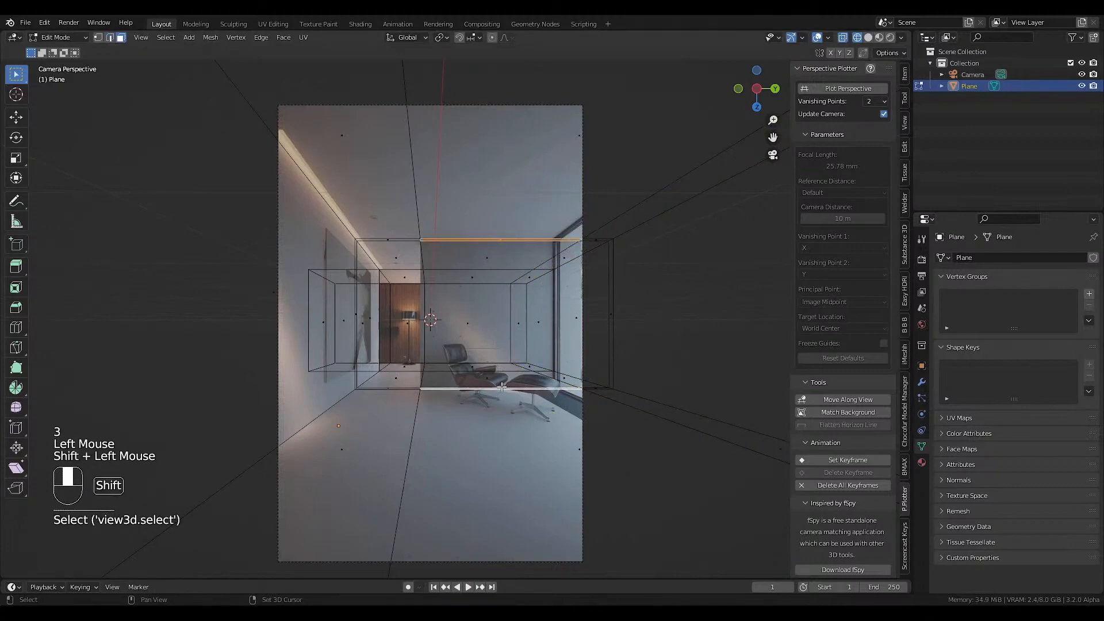
mouse_move(461, 390)
middle_mouse_down()
mouse_move(549, 392)
mouse_move(469, 392)
middle_mouse_up()
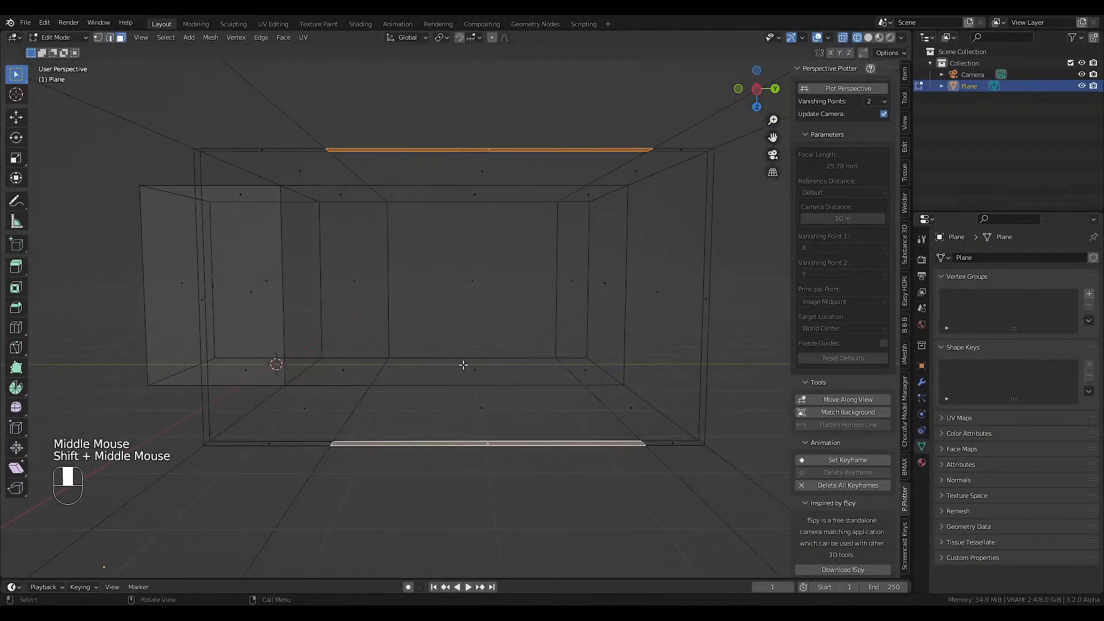
key("shift+z")
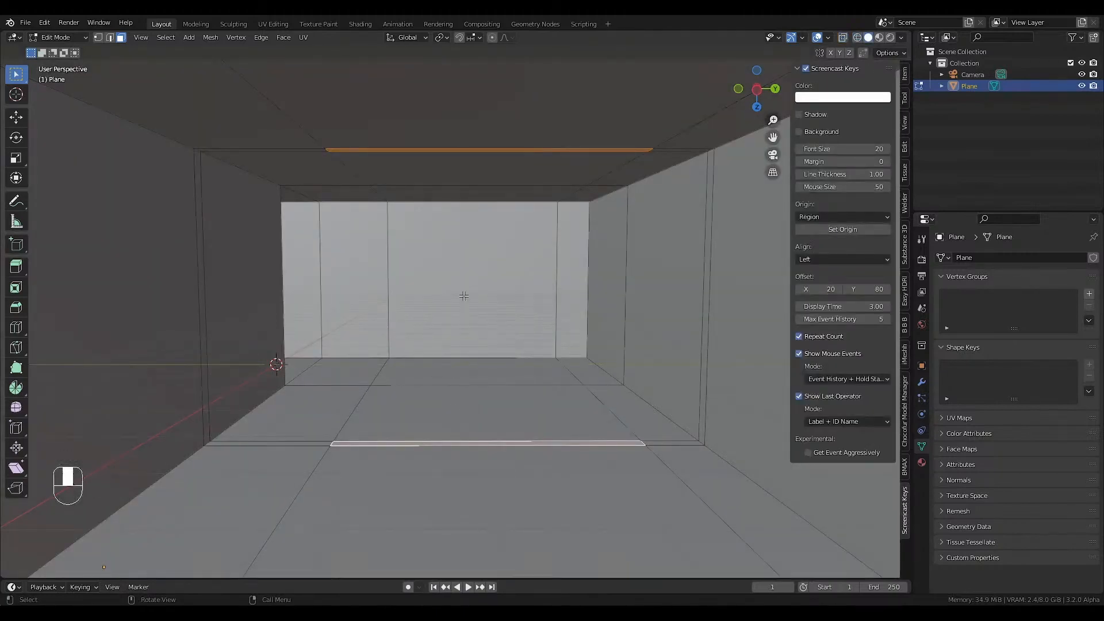
left_click(44, 22)
right_click(440, 444)
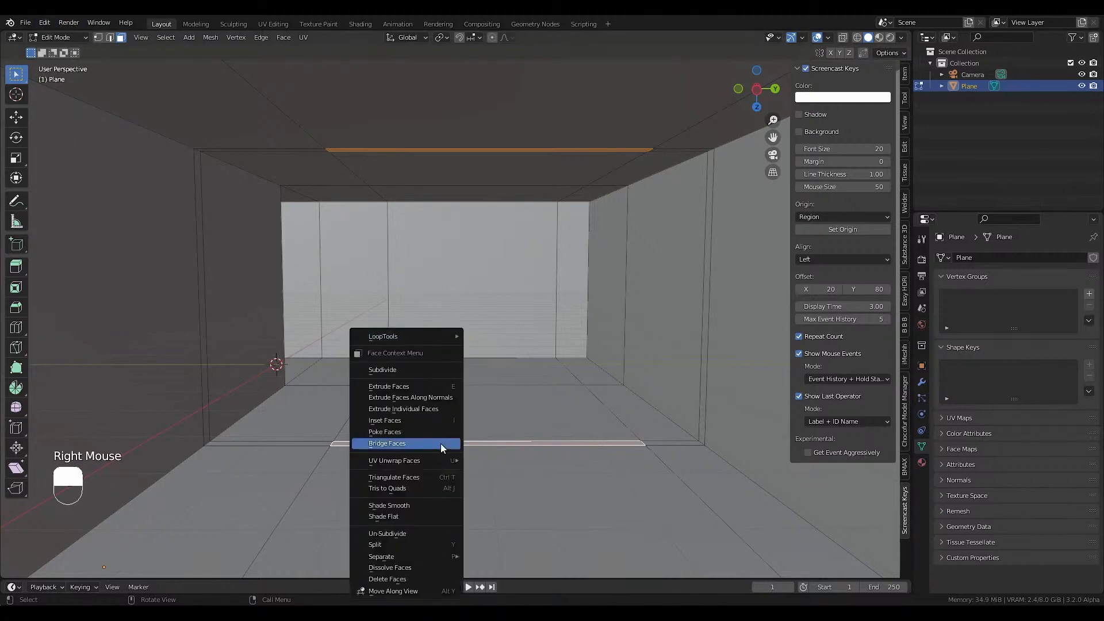
mouse_move(439, 340)
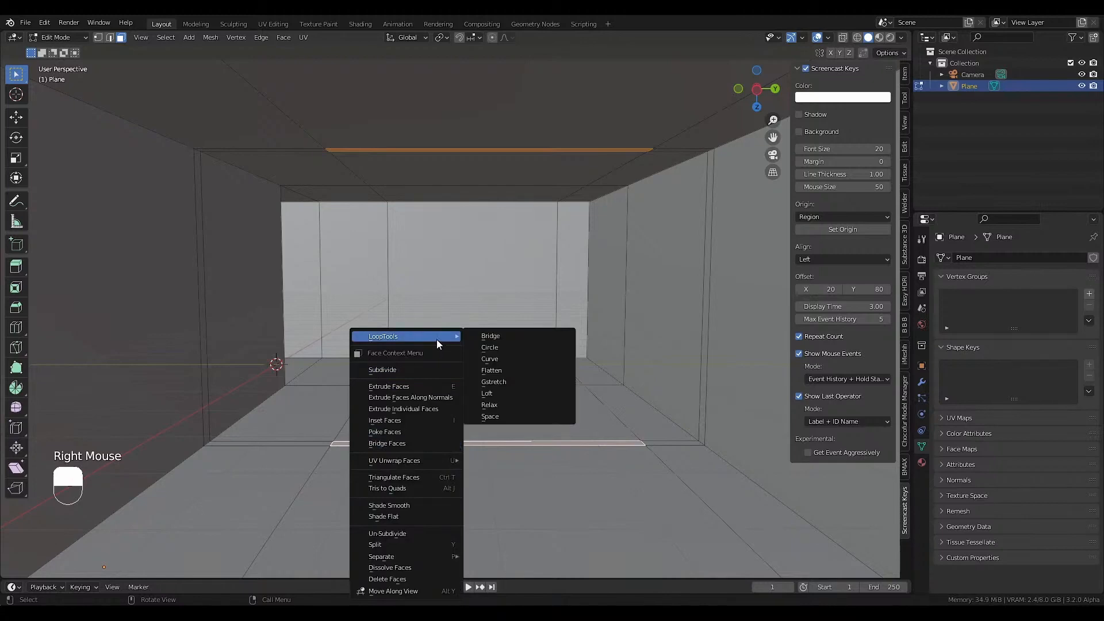
left_click(481, 335)
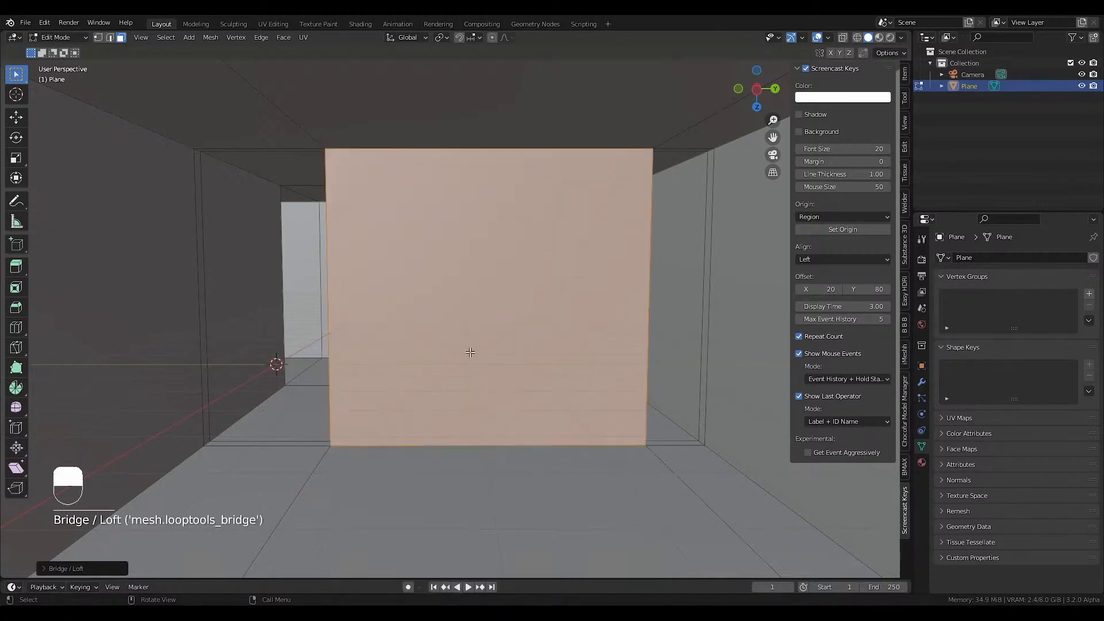
Select all outer wall faces along the room's window side and delete them.
scroll(471, 352, "down", 1)
scroll(382, 392, "down", 7)
middle_click_drag(471, 352, 483, 402)
left_click(488, 406)
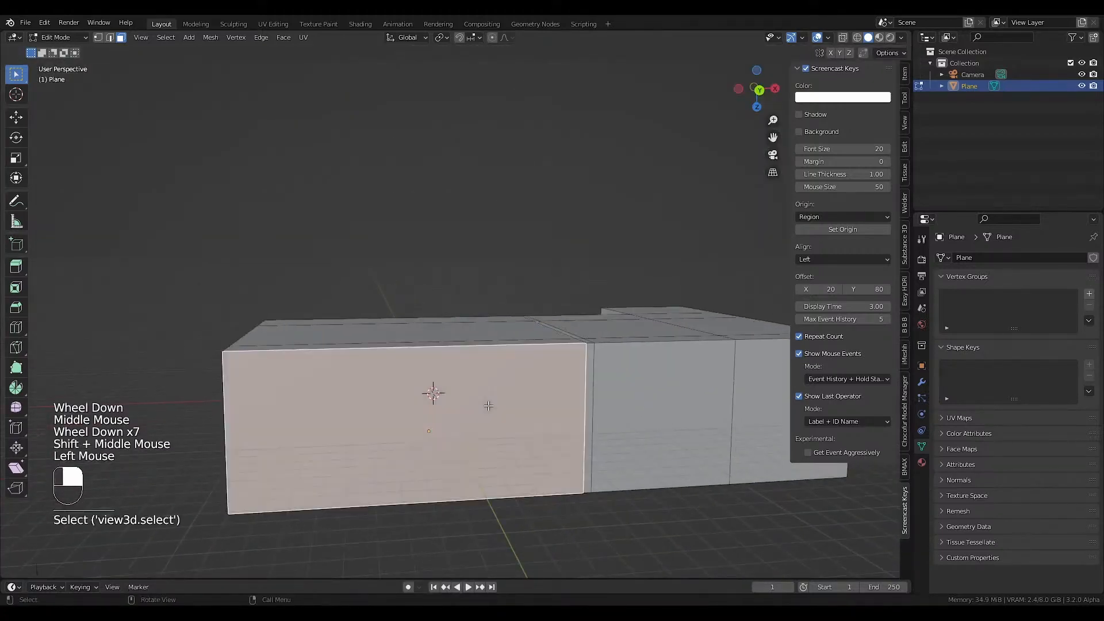
middle_click_drag(754, 393, 646, 395, "shift")
left_click(671, 395, "shift")
left_click(437, 412)
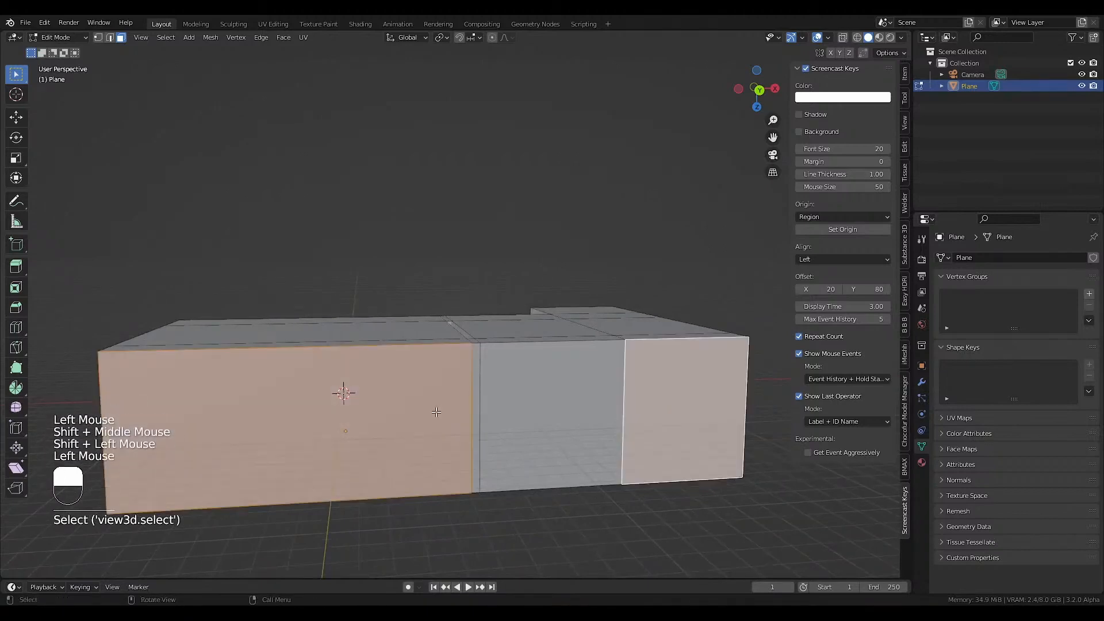
left_click(660, 409, "ctrl")
key("x")
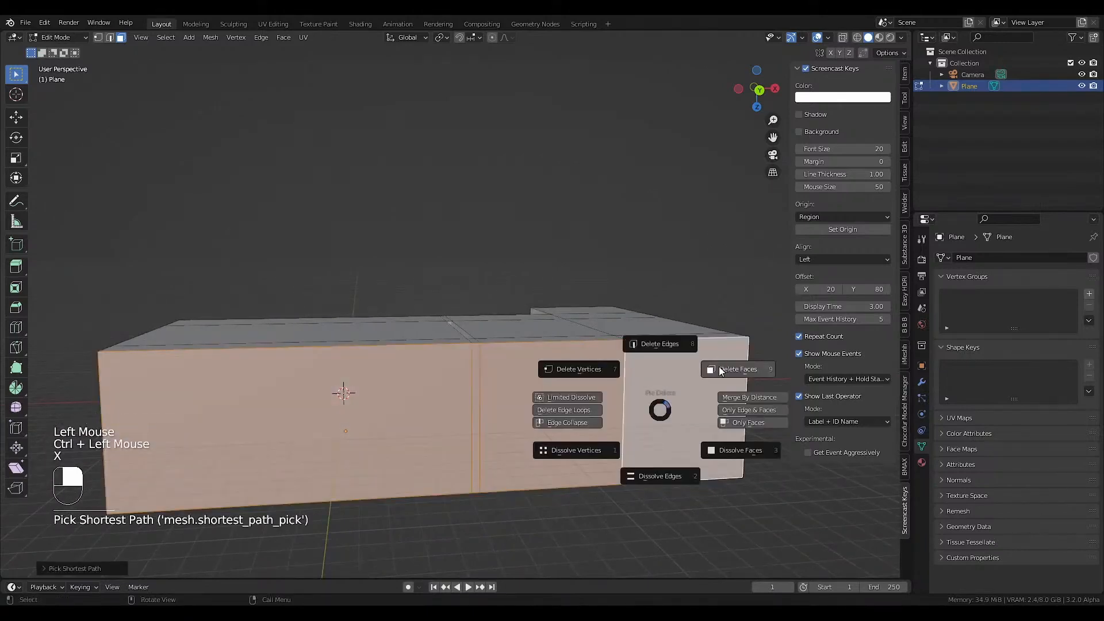
left_click(721, 371)
Return to the camera view in wireframe and add a lengthwise loop cut slid to the inner edge of the ceiling light recess.
key("KP_0")
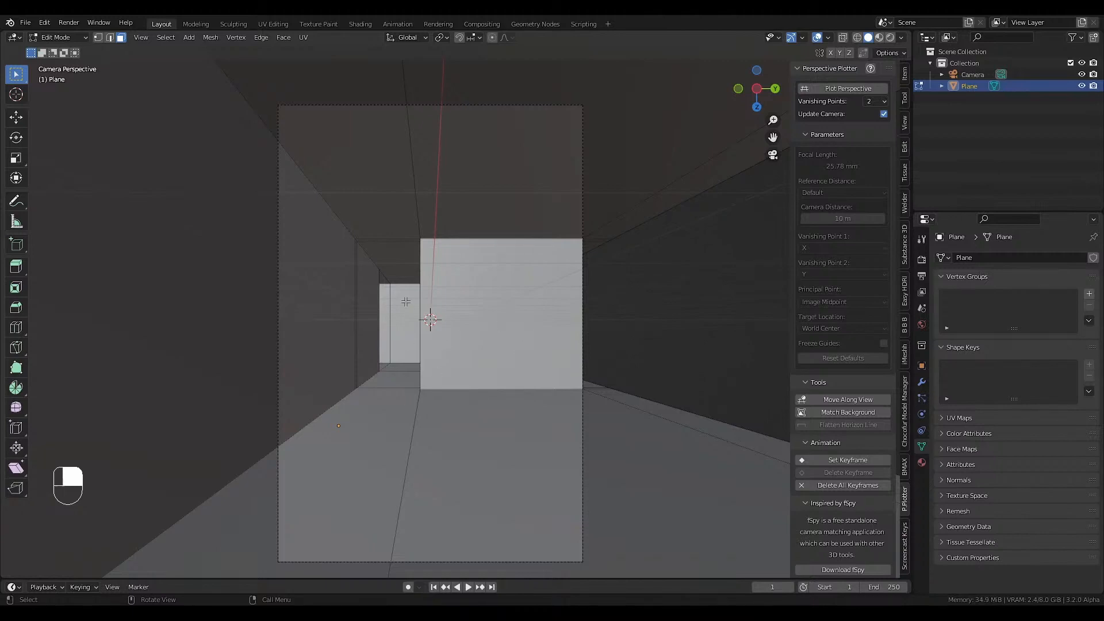
key("Tab")
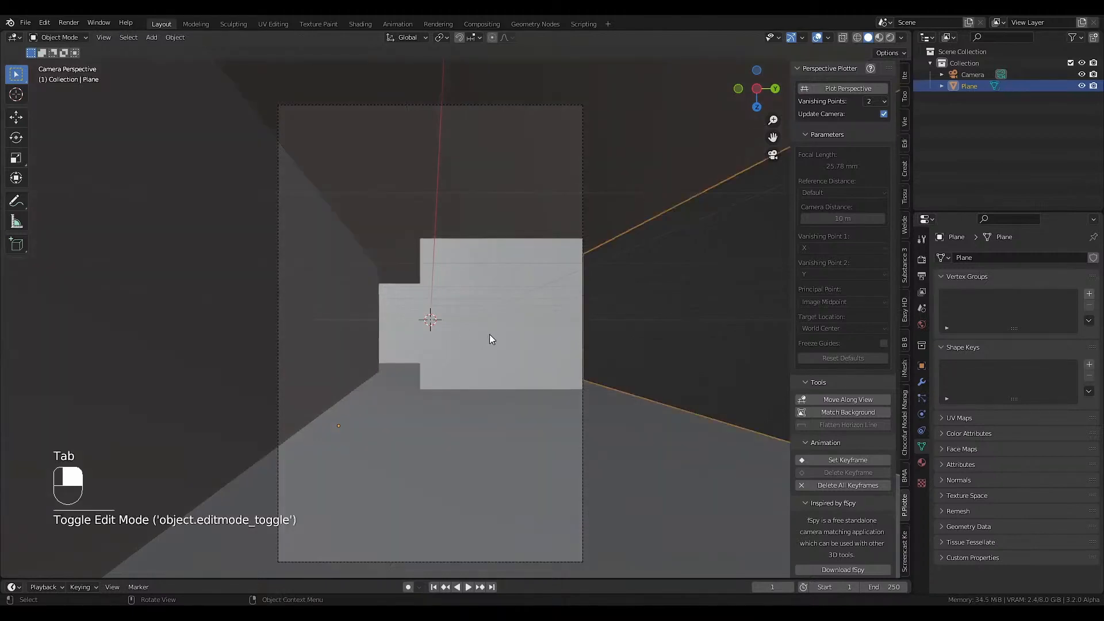
key("q")
key("Tab")
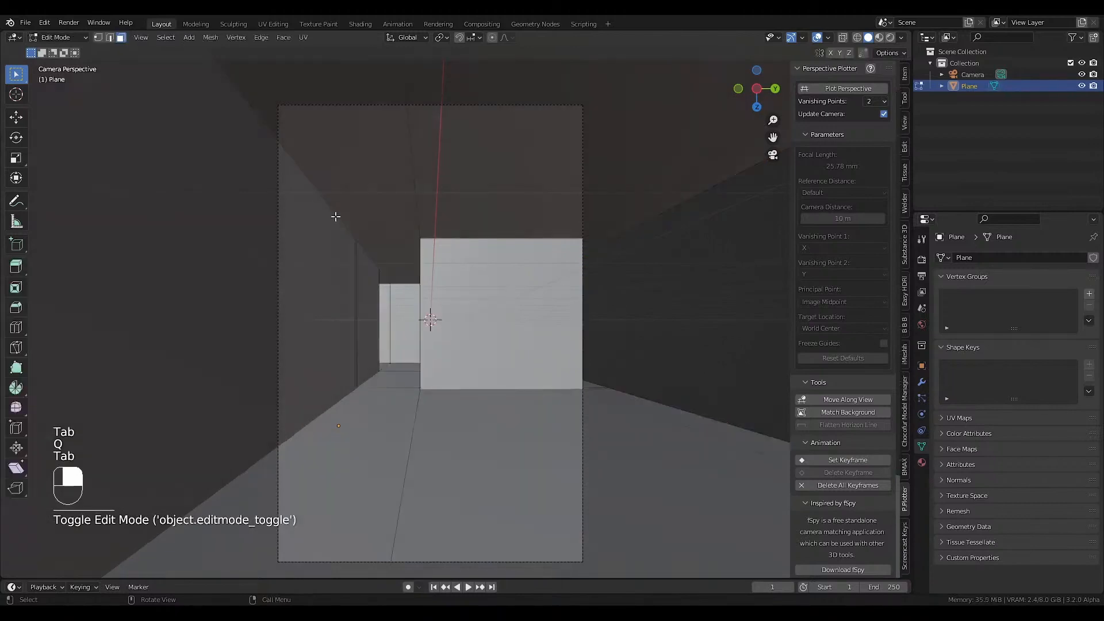
key("shift+z")
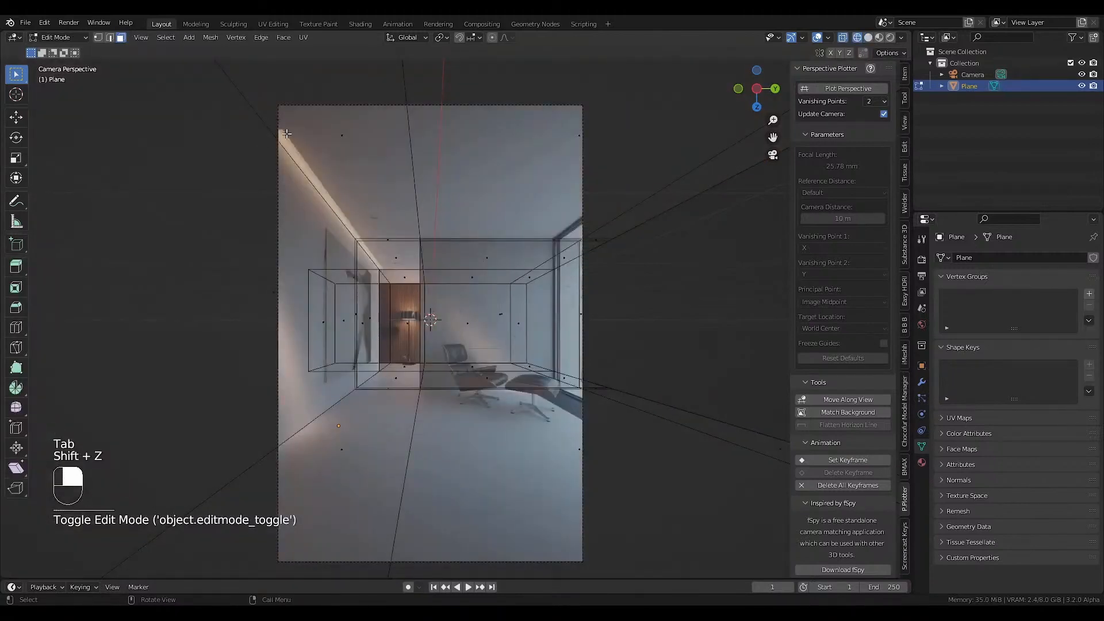
scroll(371, 256, "up", 4)
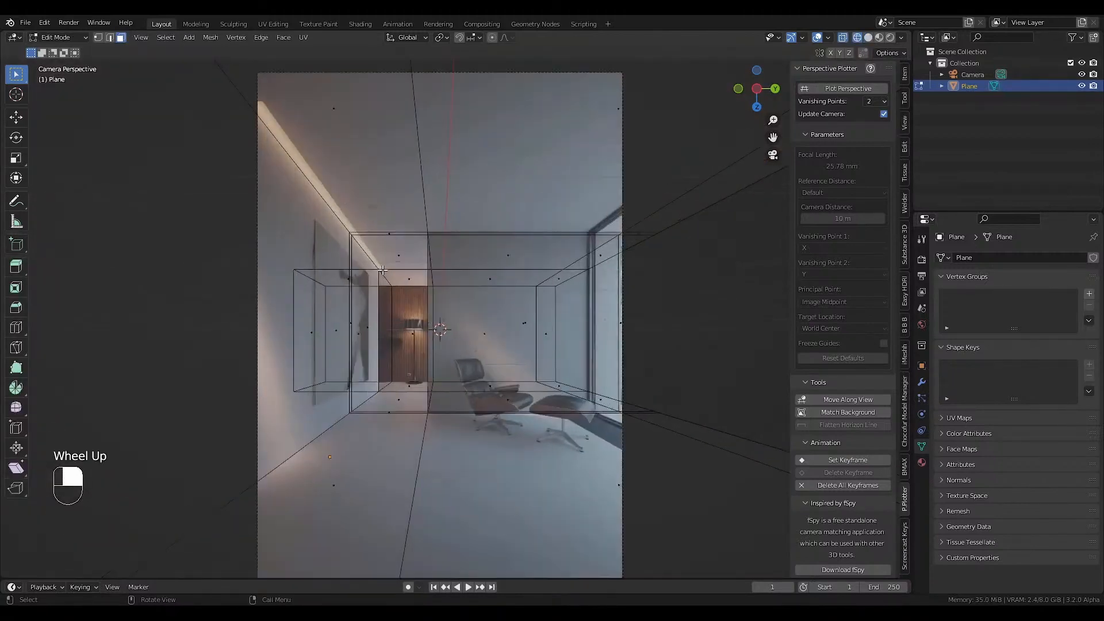
scroll(384, 272, "down", 3)
key("ctrl+r")
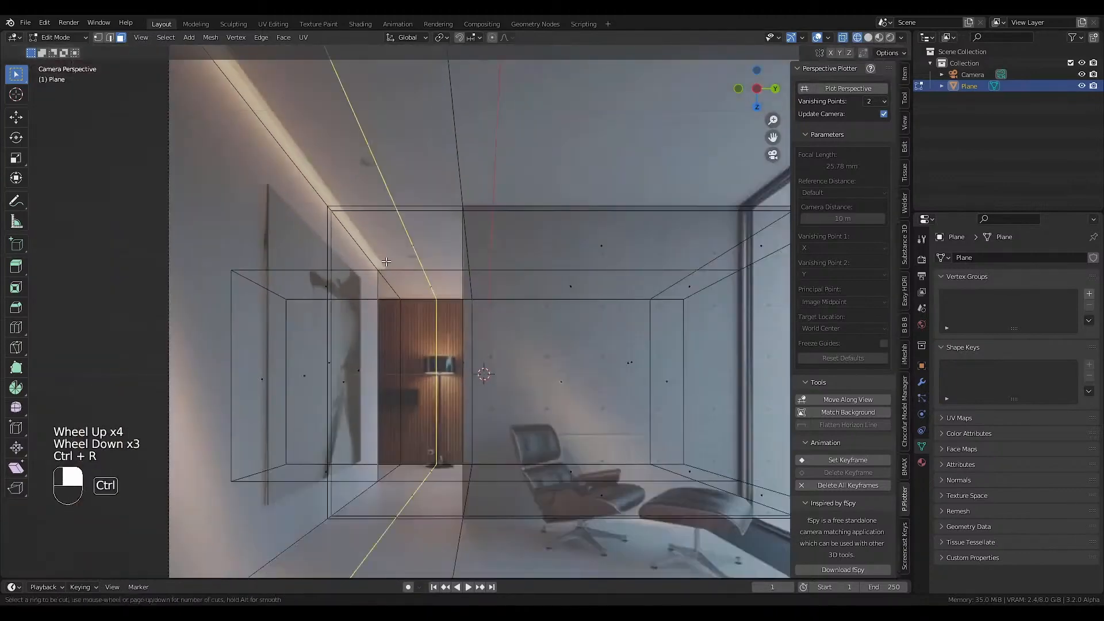
left_click(407, 262)
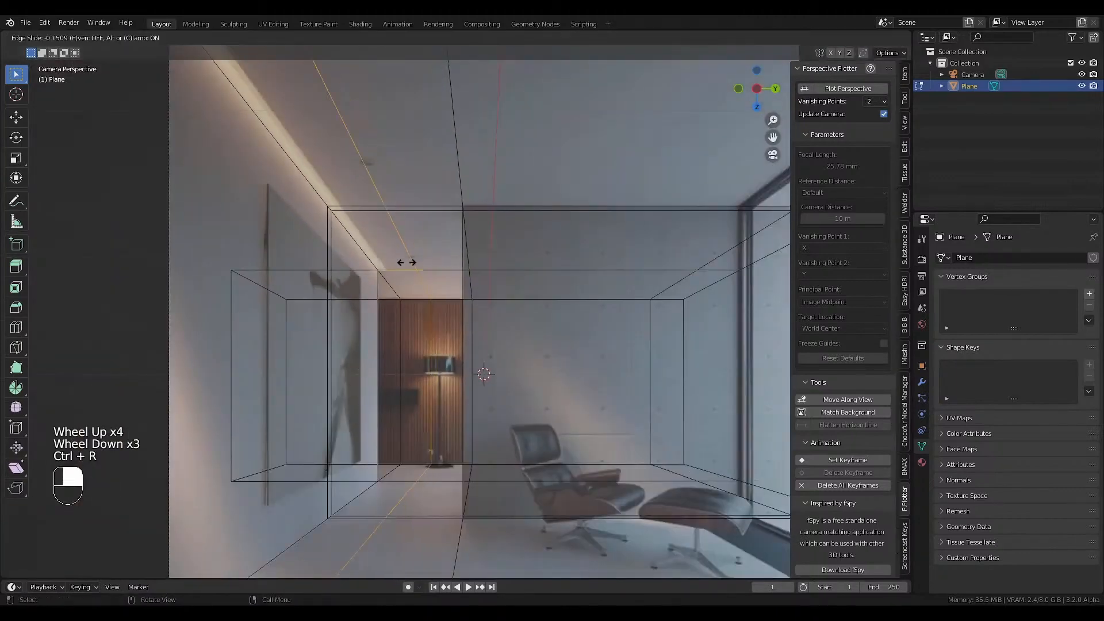
left_click(378, 272)
Add a loop cut around the room box and slide it to the near end of the ceiling light recess.
scroll(374, 268, "down", 2)
middle_click_drag(356, 219, 358, 256, "shift")
key("ctrl+r")
left_click(288, 124)
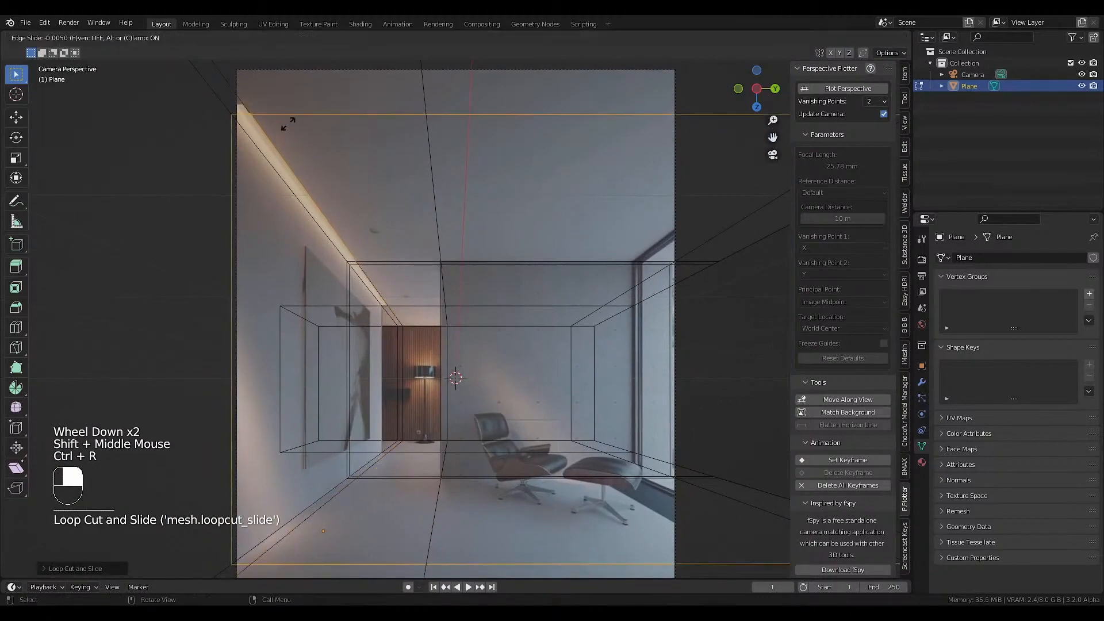
left_click(279, 123)
Extrude the ceiling strip faces along the light recess upward about 0.47 m.
key("3")
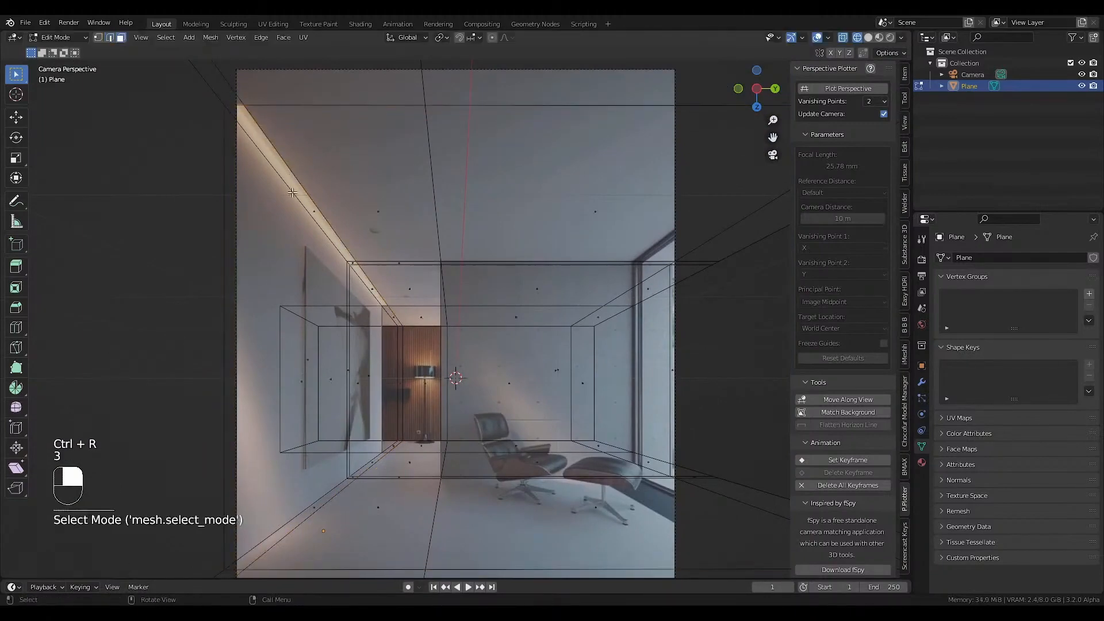
left_click(292, 193)
scroll(345, 253, "up", 2)
left_click(359, 270, "ctrl")
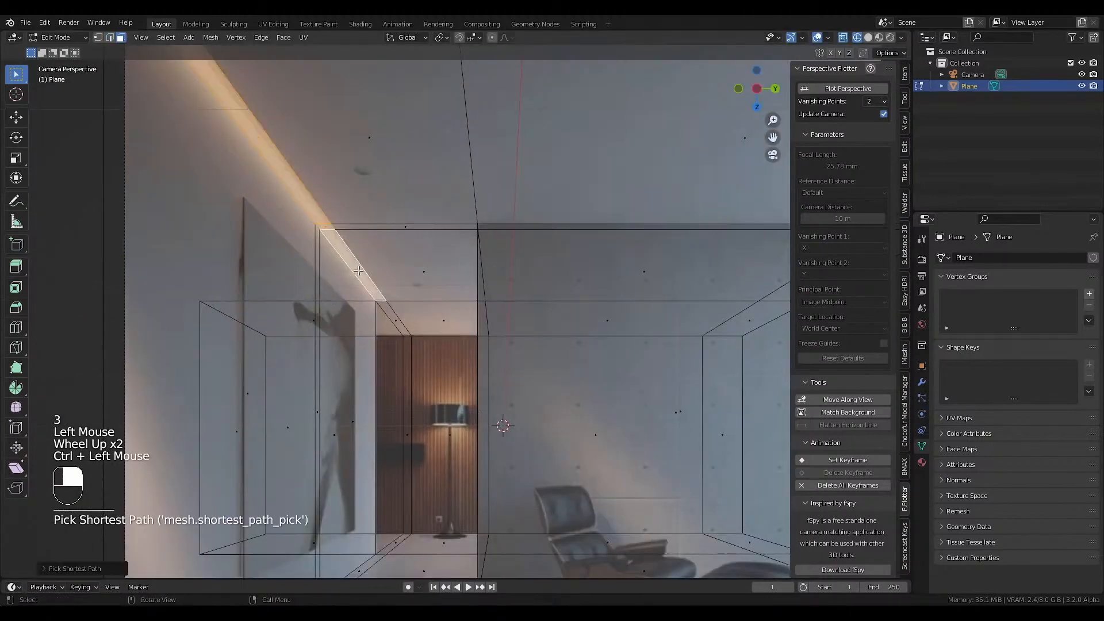
key("e")
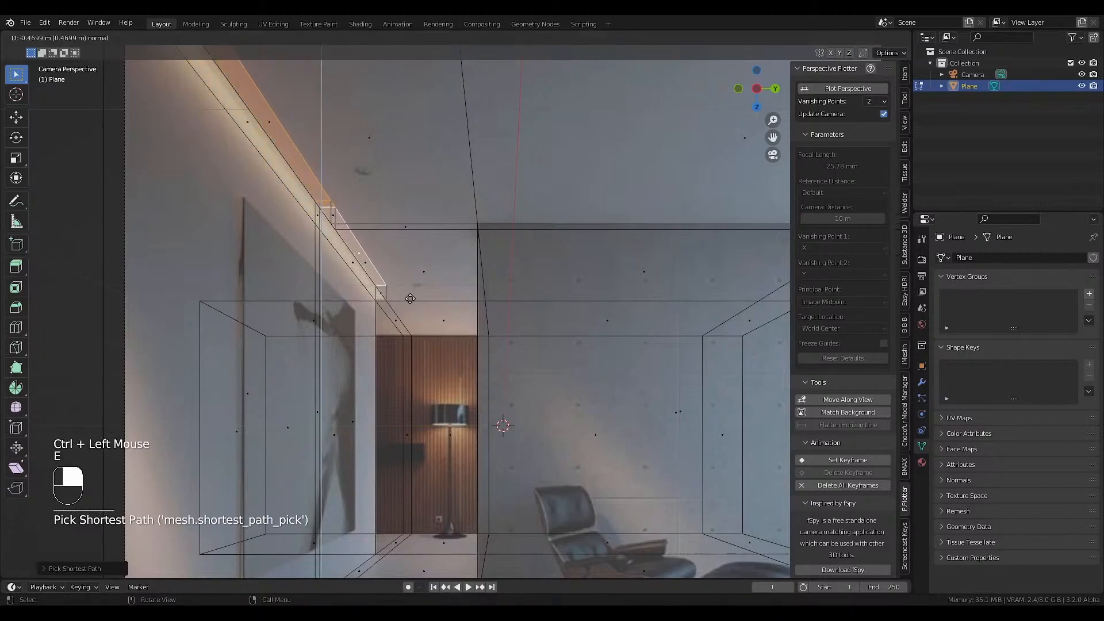
left_click(409, 302)
Switch to Object Mode with solid display and enable the Face Orientation overlay.
key("Tab")
scroll(406, 312, "down", 1)
key("shift+z")
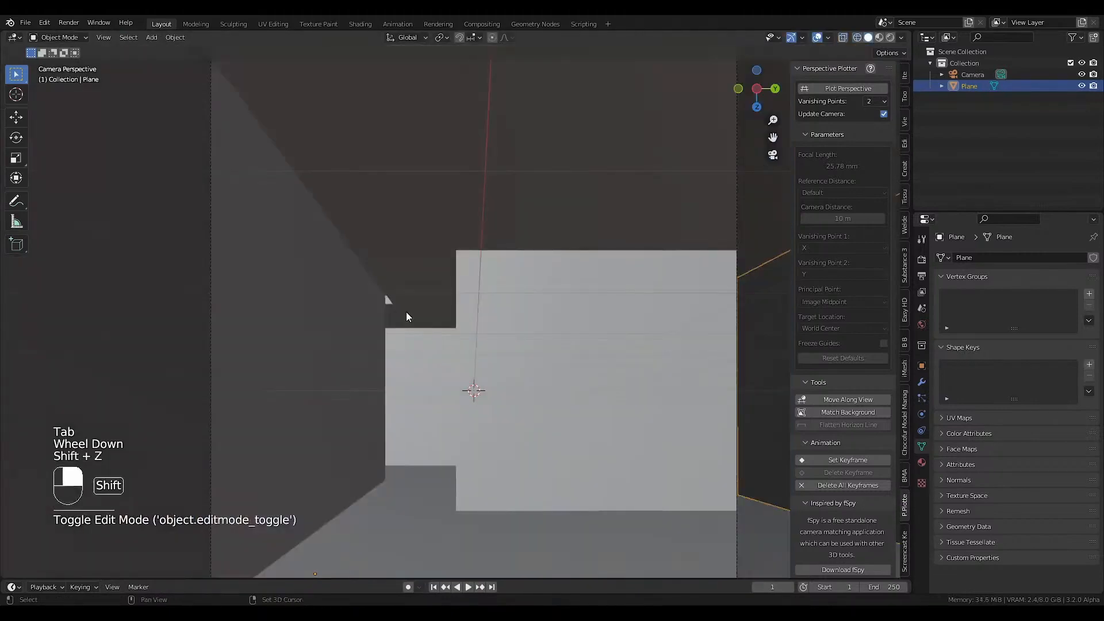
scroll(406, 312, "down", 1)
middle_click_drag(406, 312, 457, 346, "shift")
key("q")
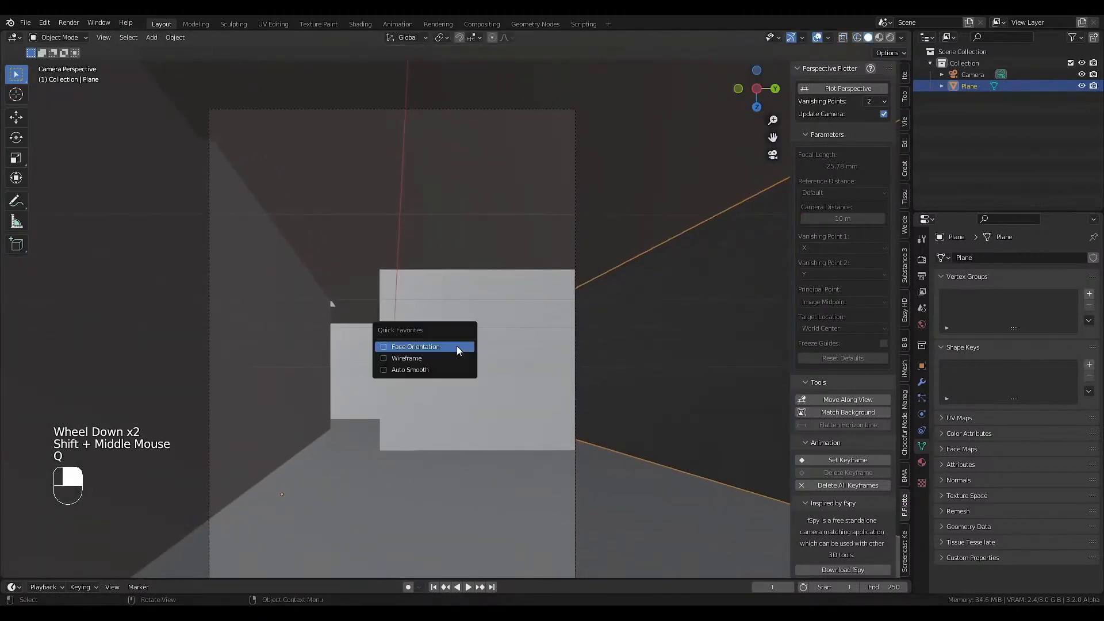
left_click(457, 346)
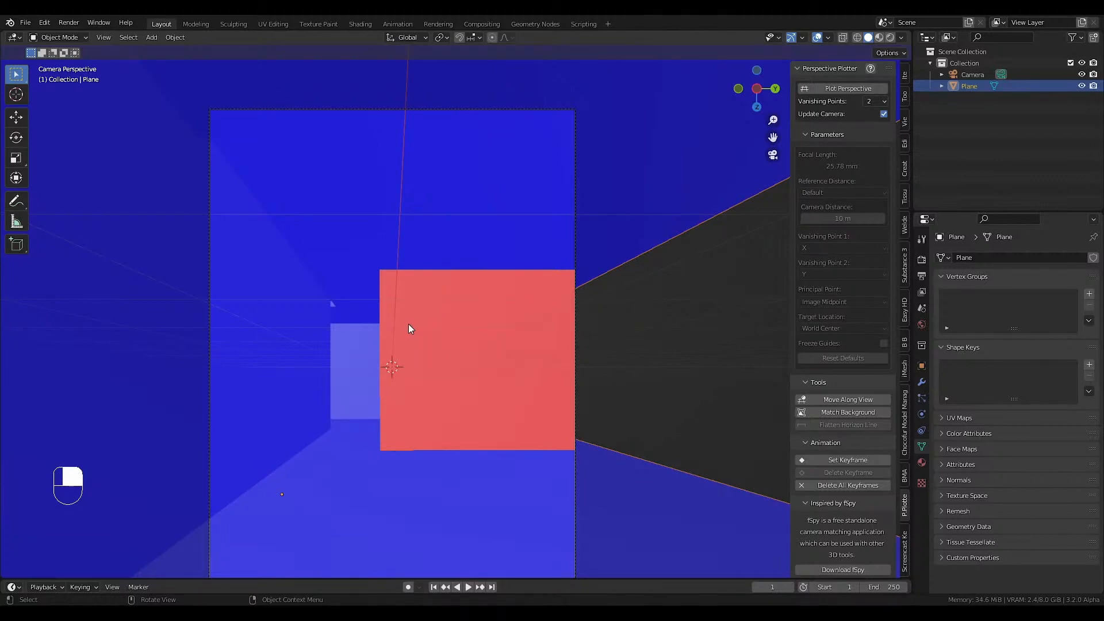
Recalculate all the room mesh's normals to the inside, return to Object Mode and hide the Face Orientation overlay.
key("Tab")
key("a")
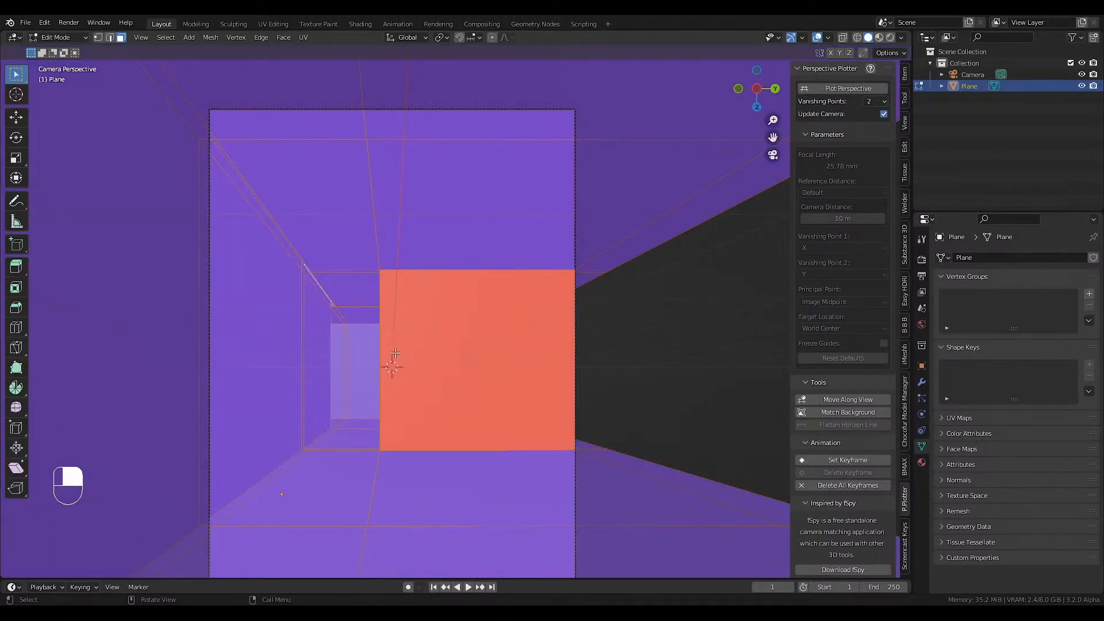
key("shift+ctrl")
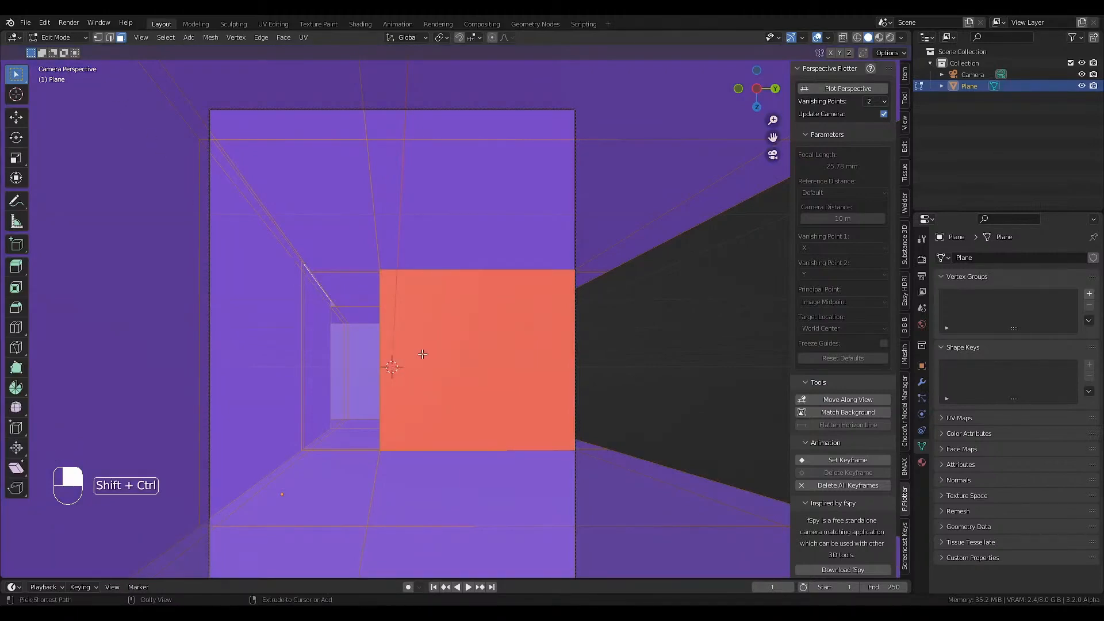
key("shift+ctrl+n")
key("Tab")
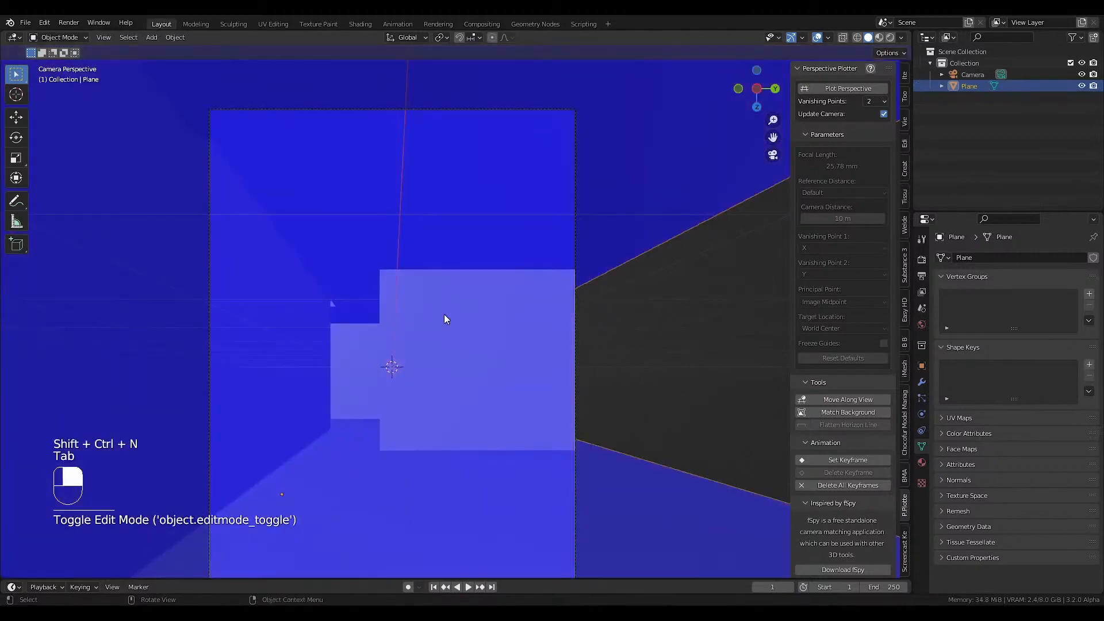
key("q")
left_click(446, 315)
Show the Face Orientation overlay from the viewport overlay settings, hide it again and bring up its context options.
key("q")
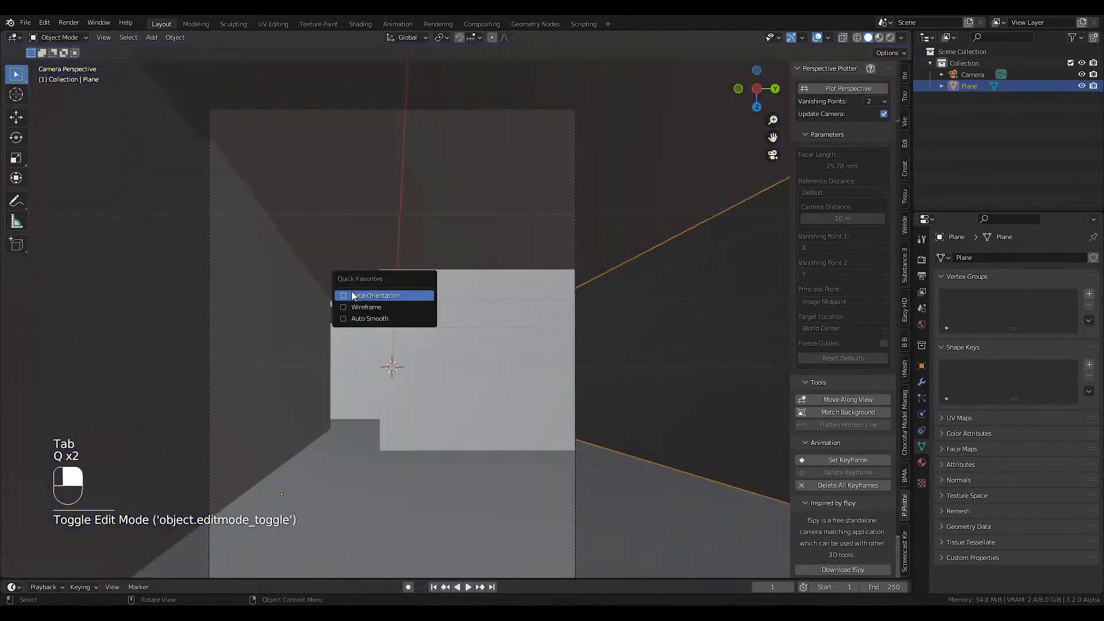
left_click(830, 39)
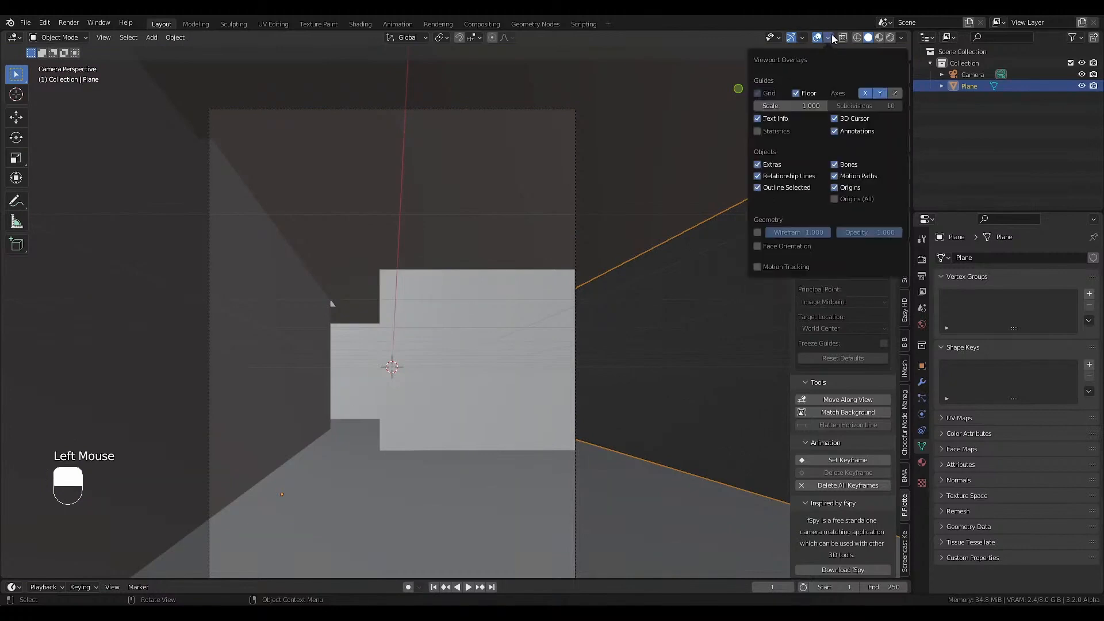
left_click(758, 247)
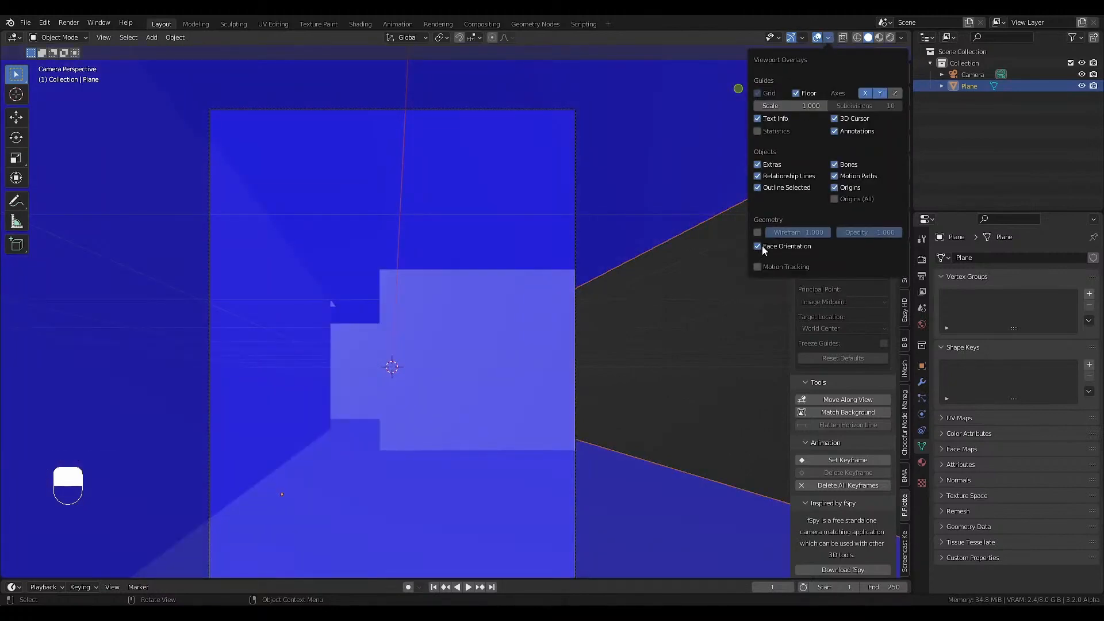
left_click(758, 247)
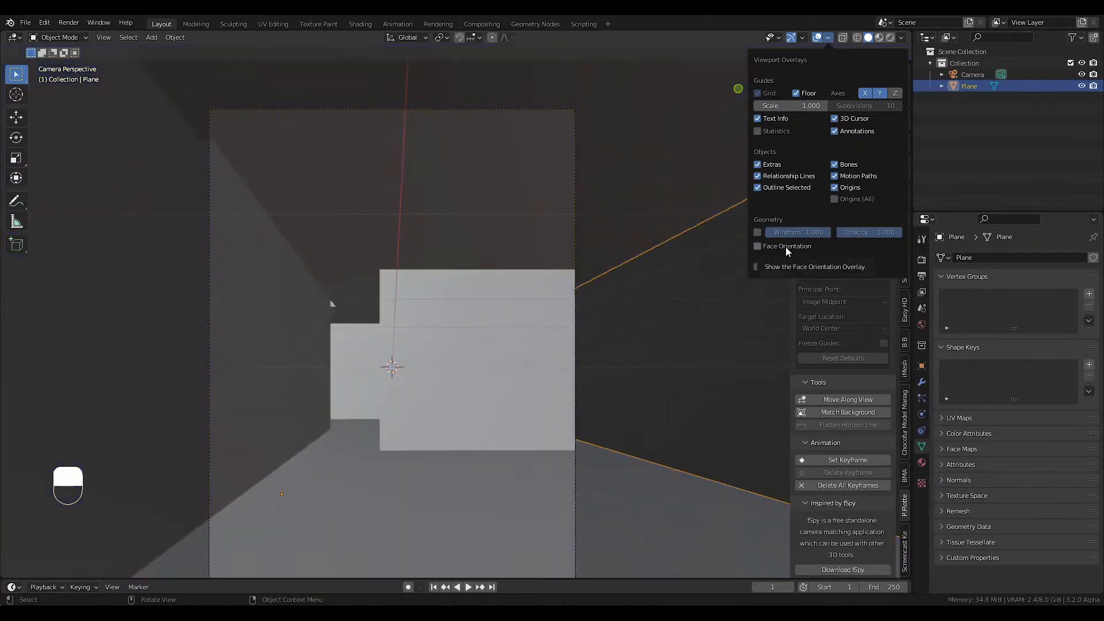
right_click(786, 247)
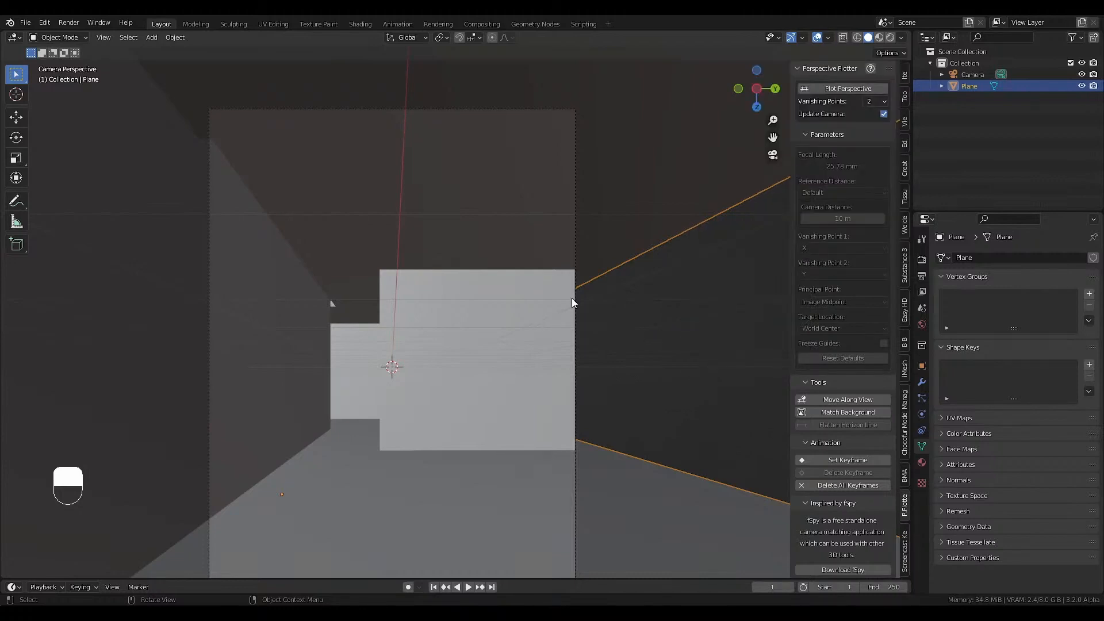
Rotate the room and the camera together by 180° around the global Y axis, working from the front view.
scroll(471, 334, "down", 1)
middle_click_drag(516, 314, 496, 323)
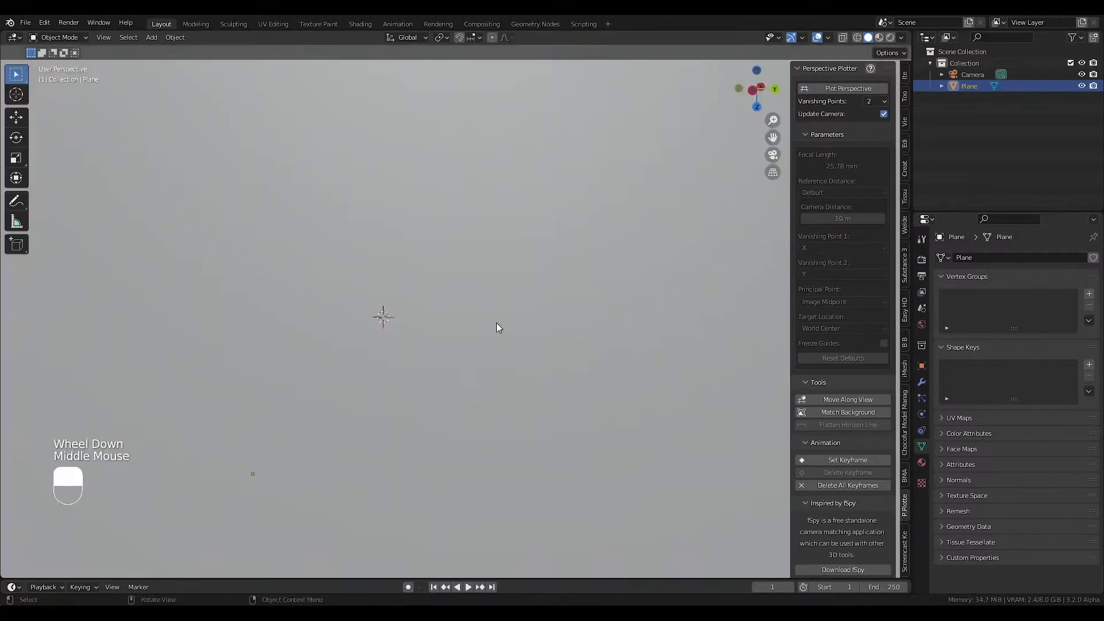
key("KP_1")
scroll(486, 362, "down", 5)
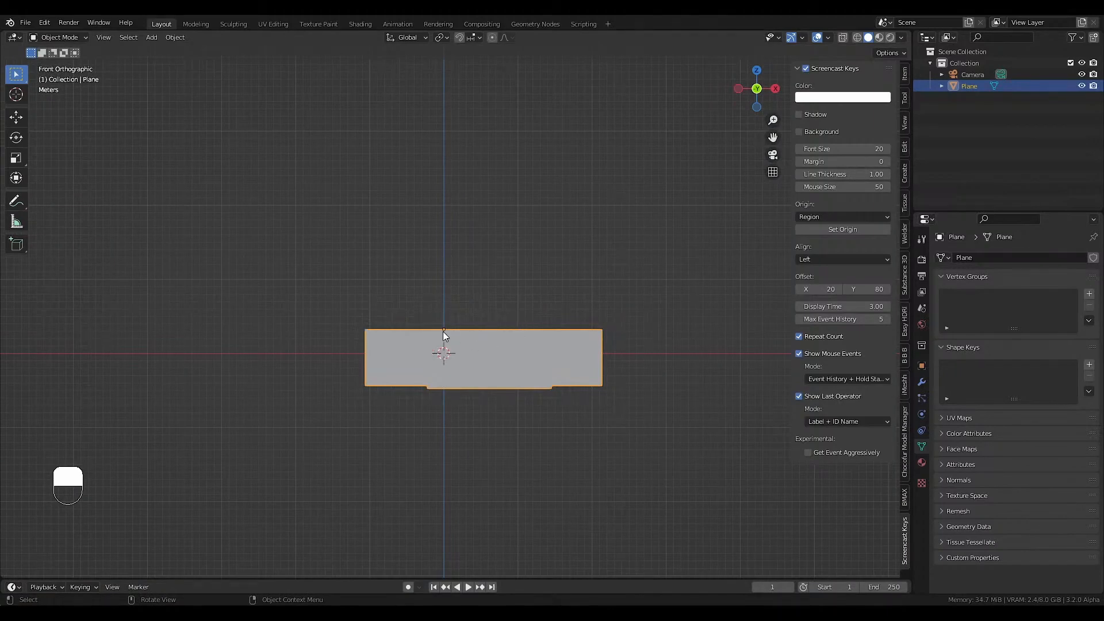
key("a")
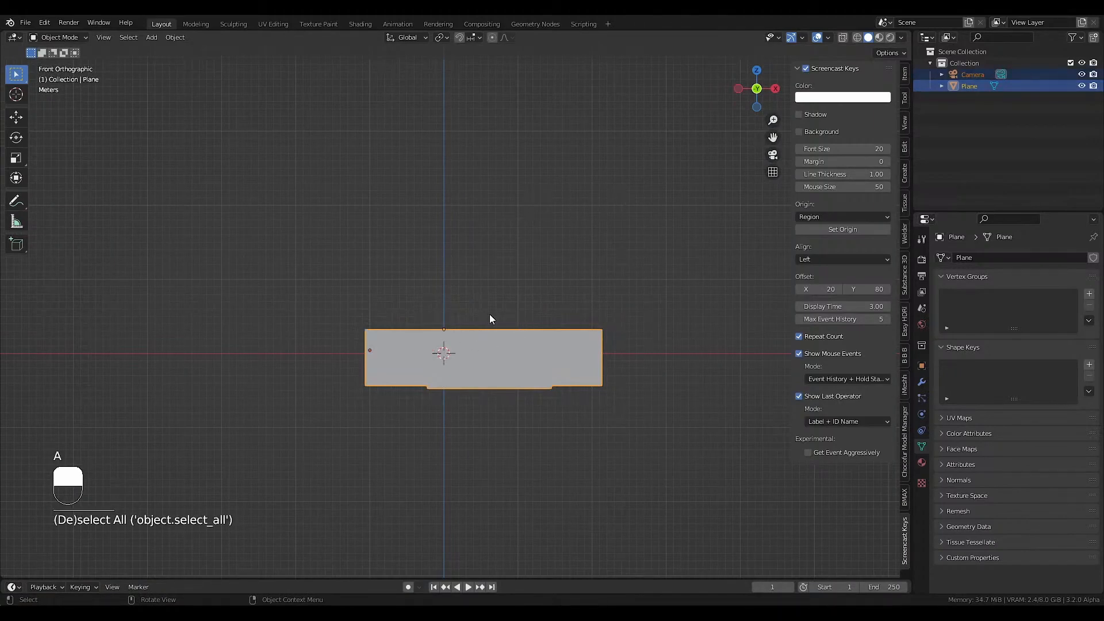
key("r")
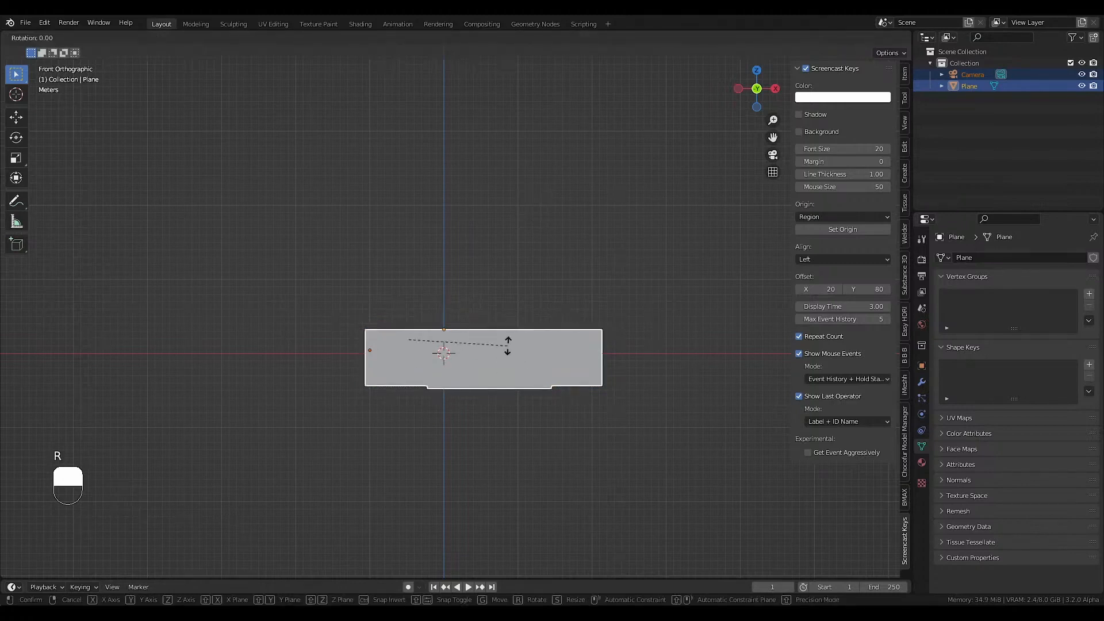
type("y9")
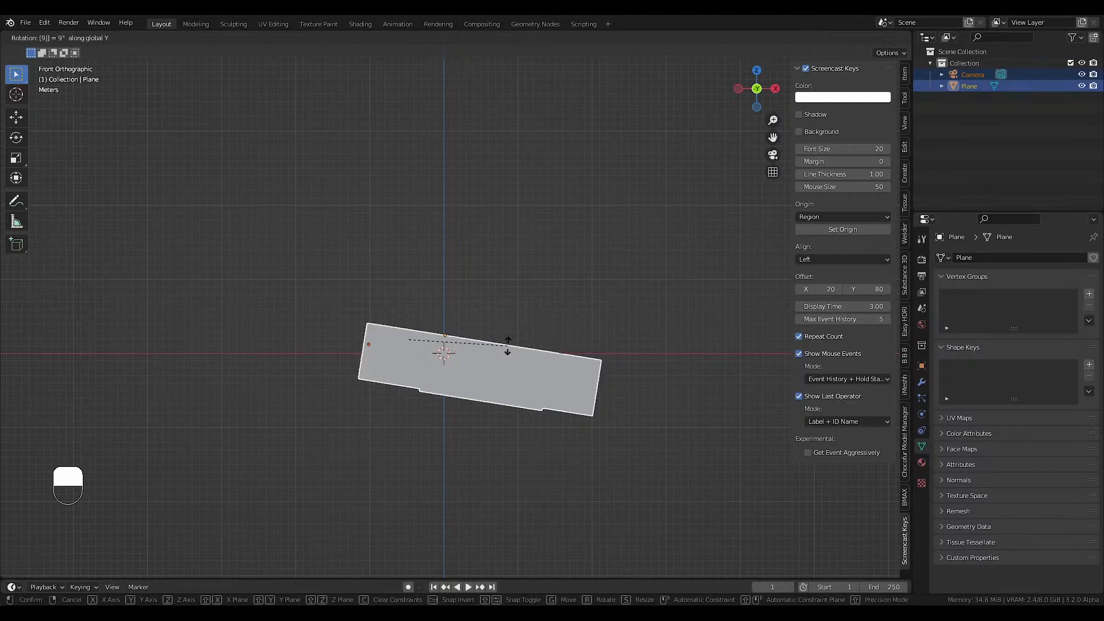
key("BackSpace")
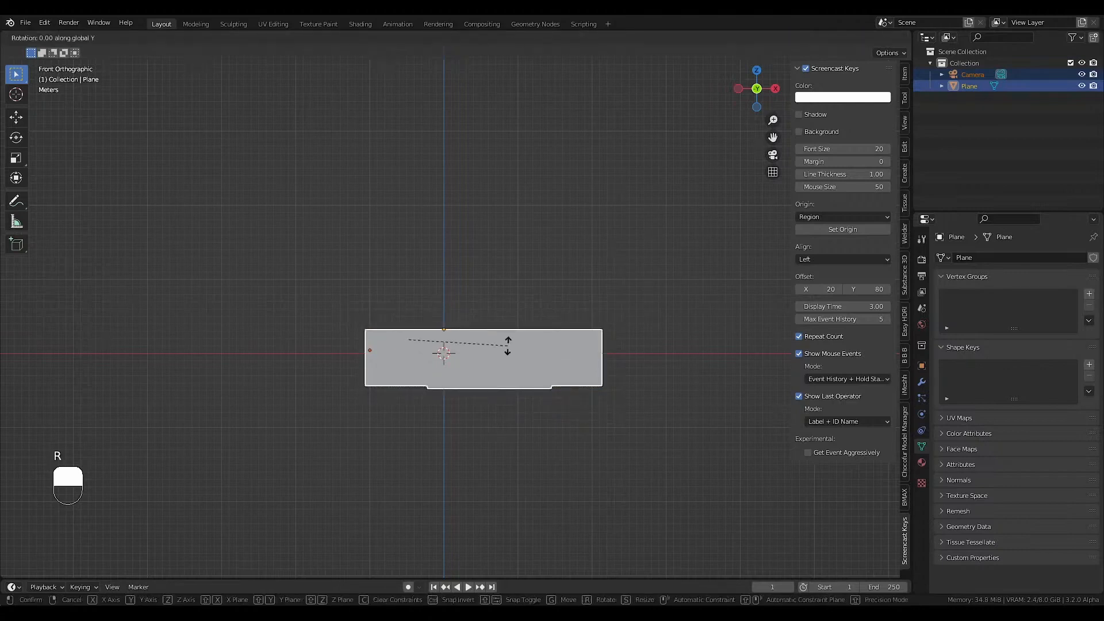
type("180")
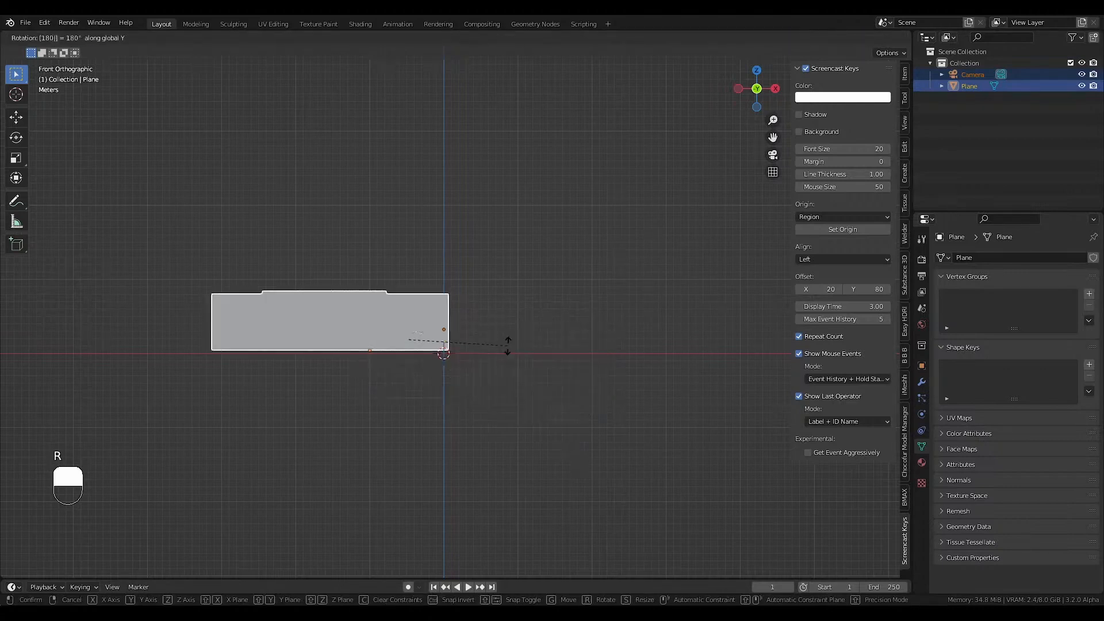
key("Return")
Move the room and camera vertically until the floor sits on the ground line, and shift them along X to centre the room near the origin.
scroll(470, 321, "up", 2)
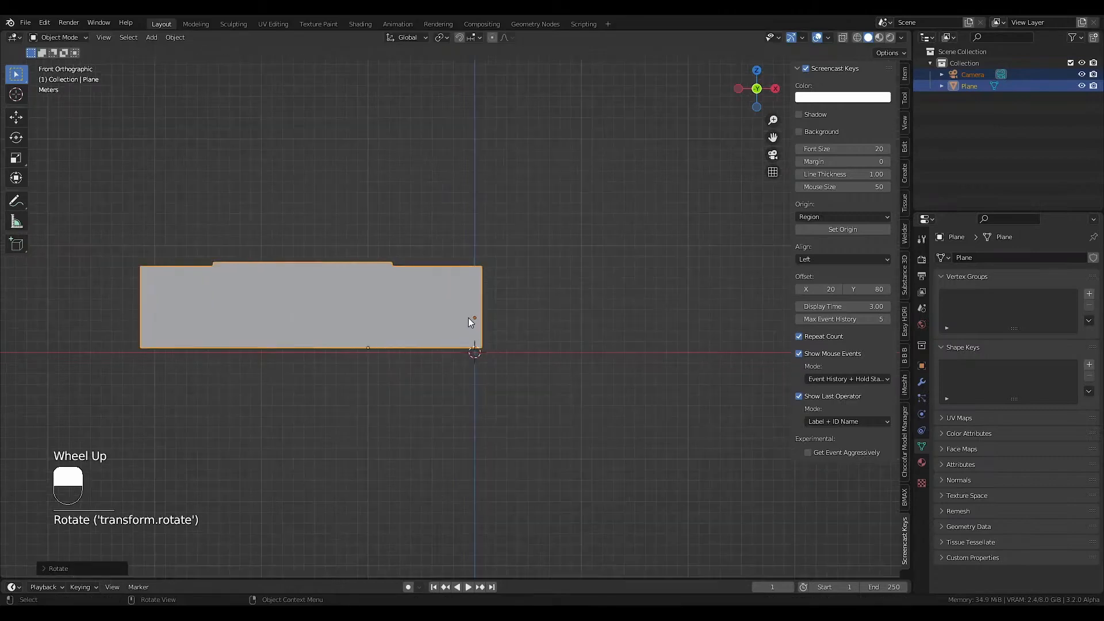
key("g")
left_click(525, 315)
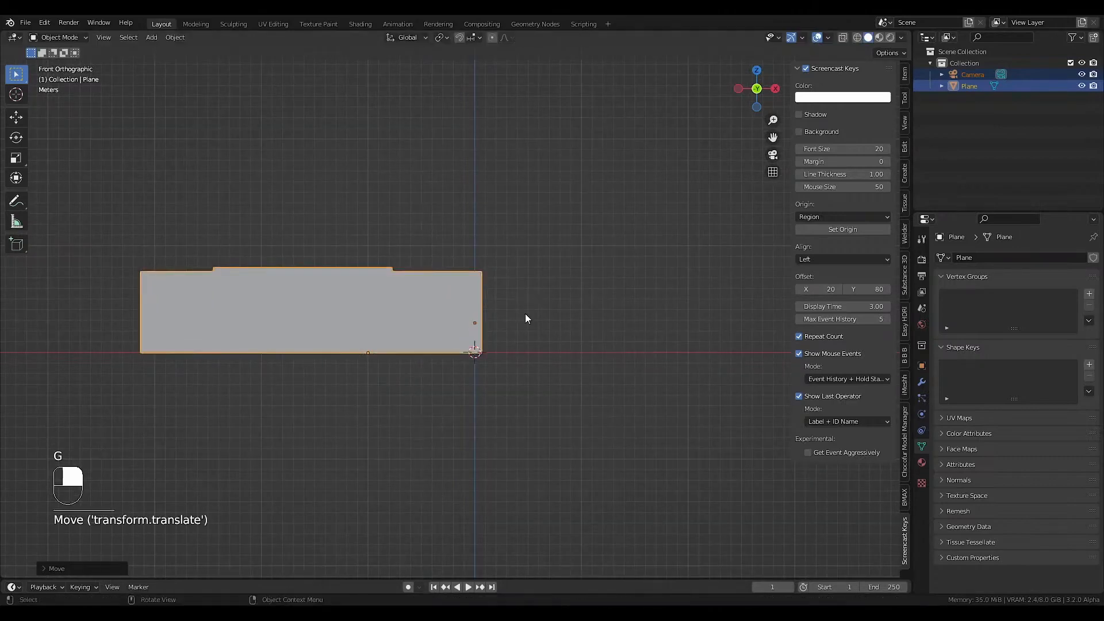
key("KP_7")
key("g")
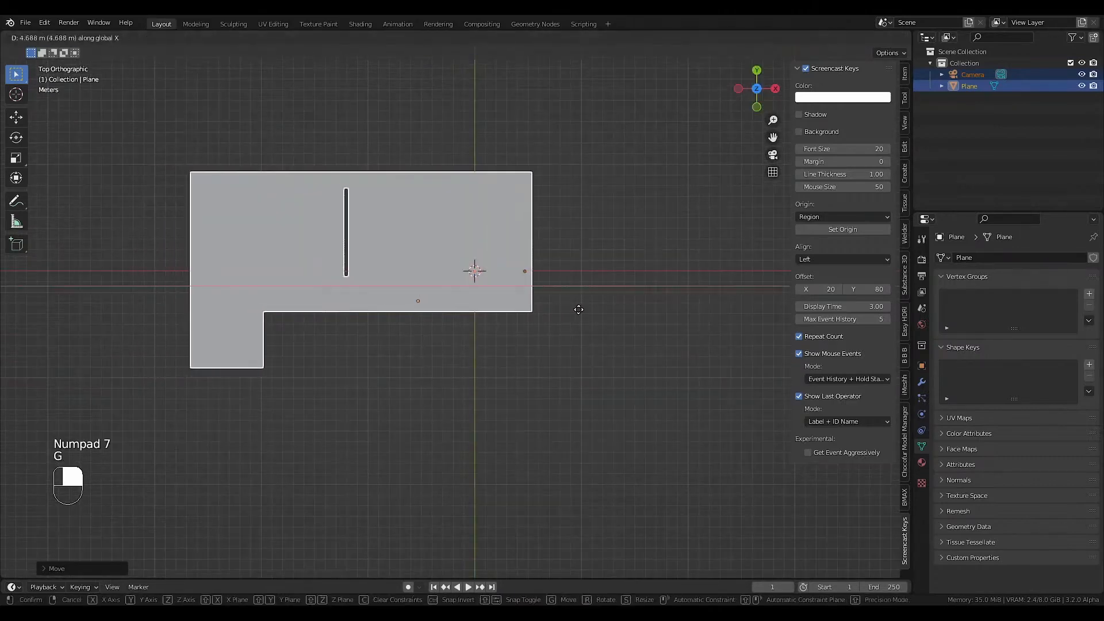
left_click(694, 315)
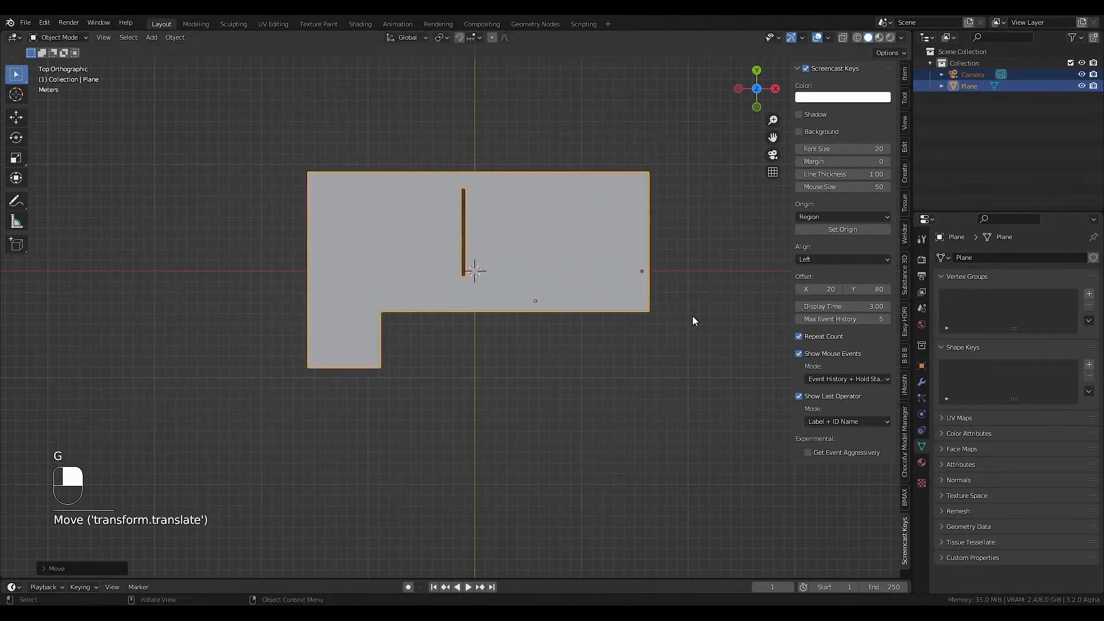
Return to the camera view and save the file.
key("KP_0")
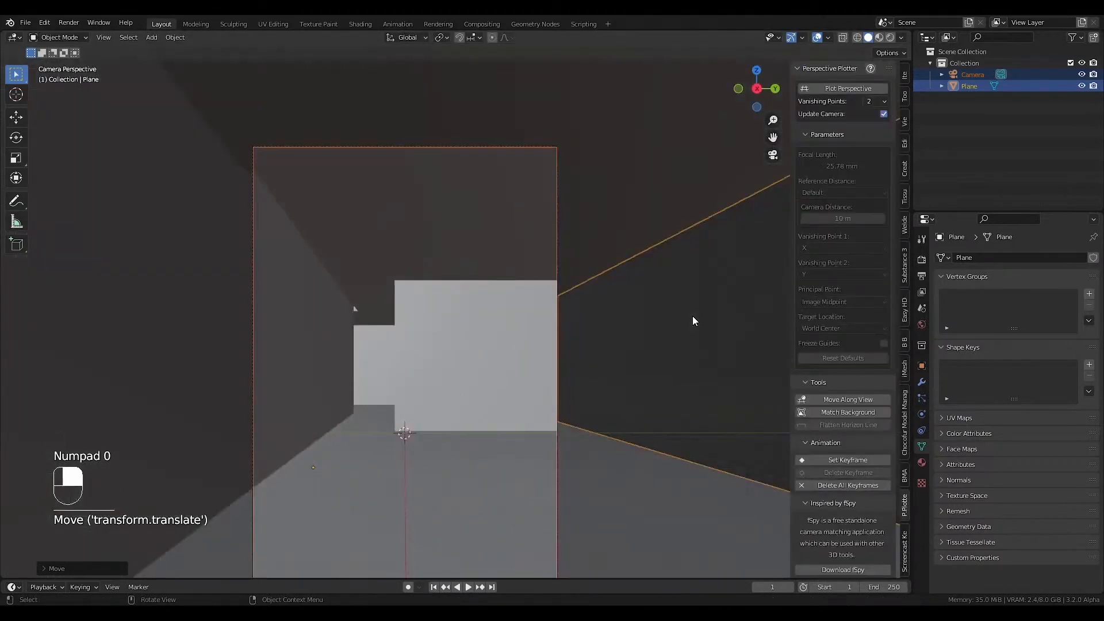
key("ctrl+s")
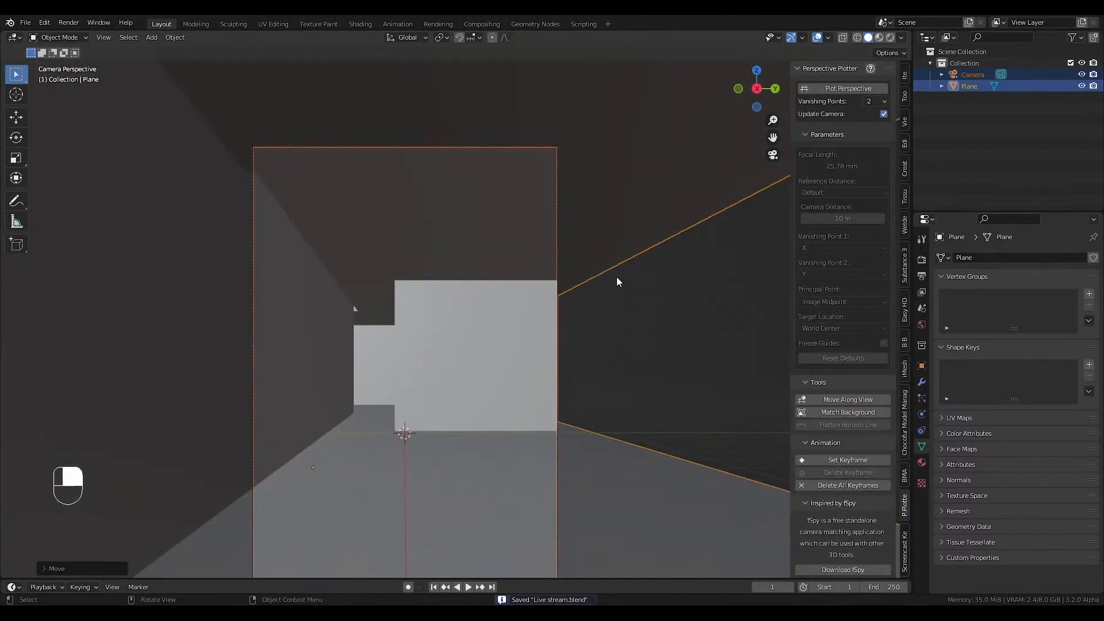
left_click(26, 24)
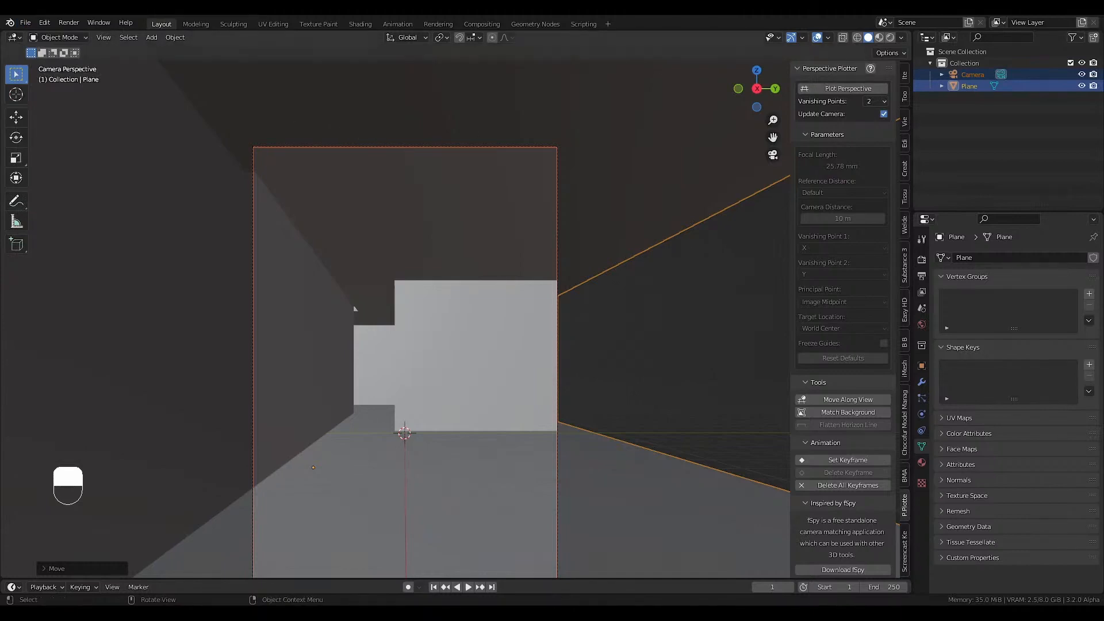
Edit the room mesh in wireframe camera view and add a lengthwise loop cut slid to the window wall line in the reference photo.
middle_click_drag(355, 309, 453, 389)
scroll(468, 383, "down", 4)
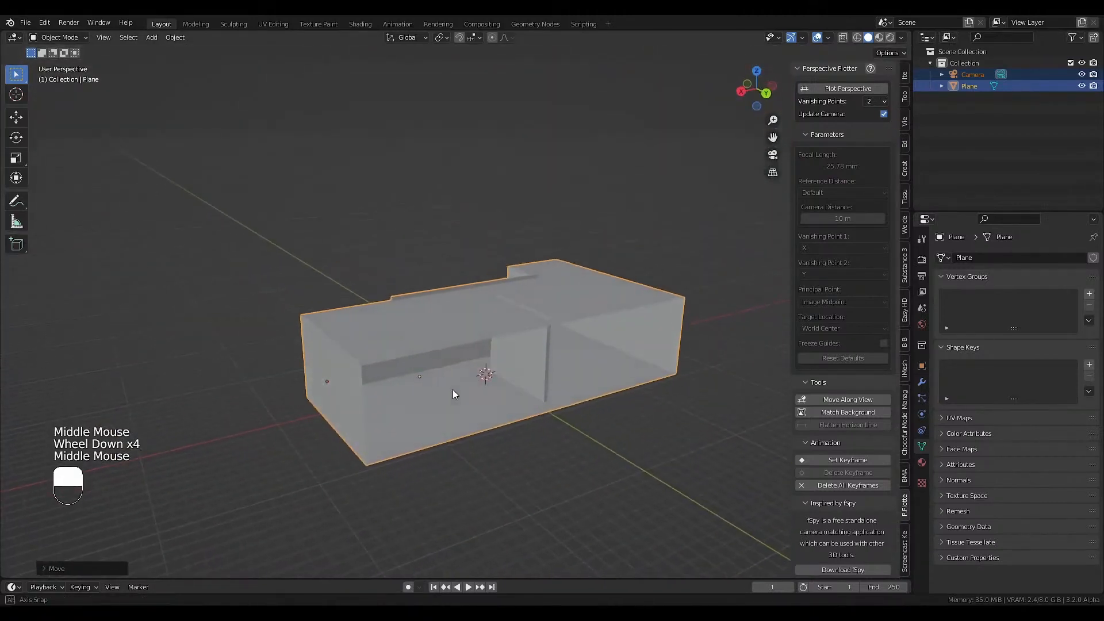
left_click(464, 414)
key("Tab")
key("KP_0")
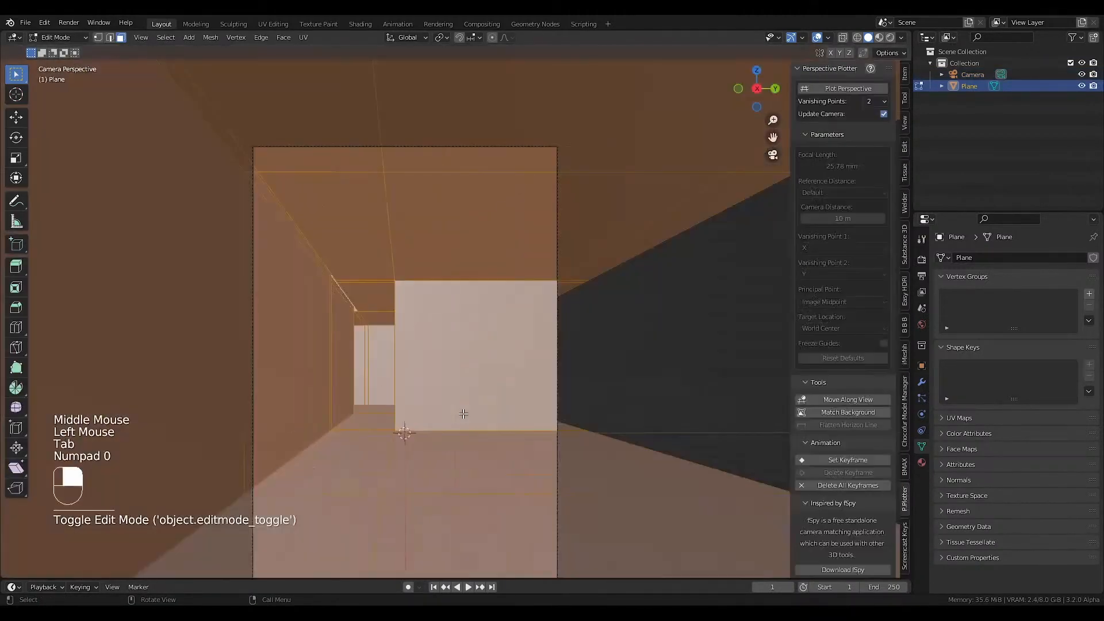
key("shift+z")
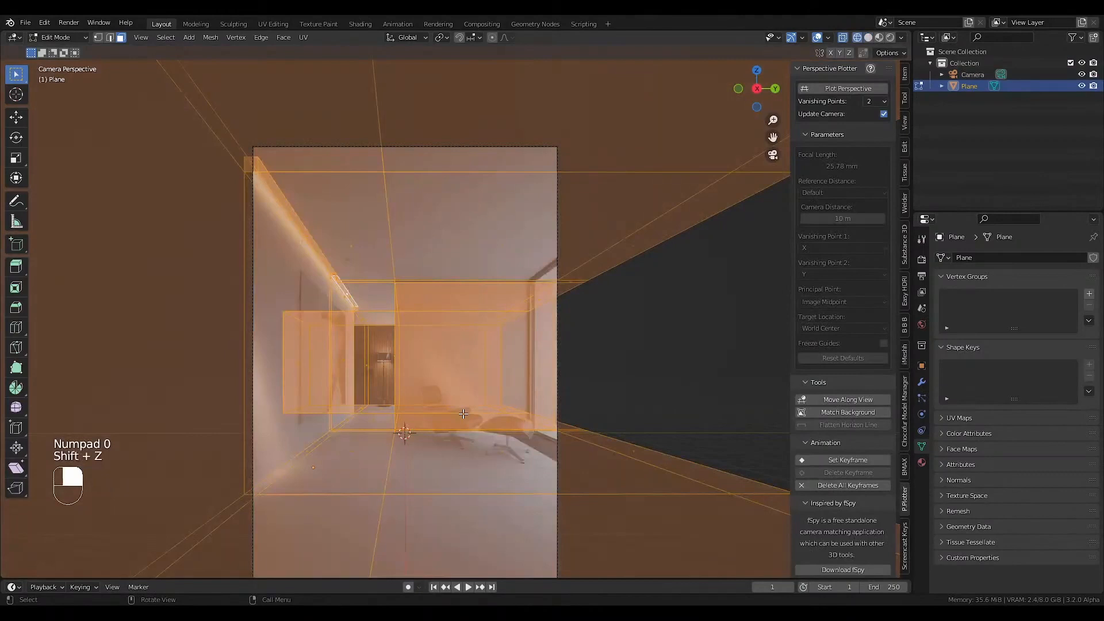
key("ctrl+r")
left_click(544, 446)
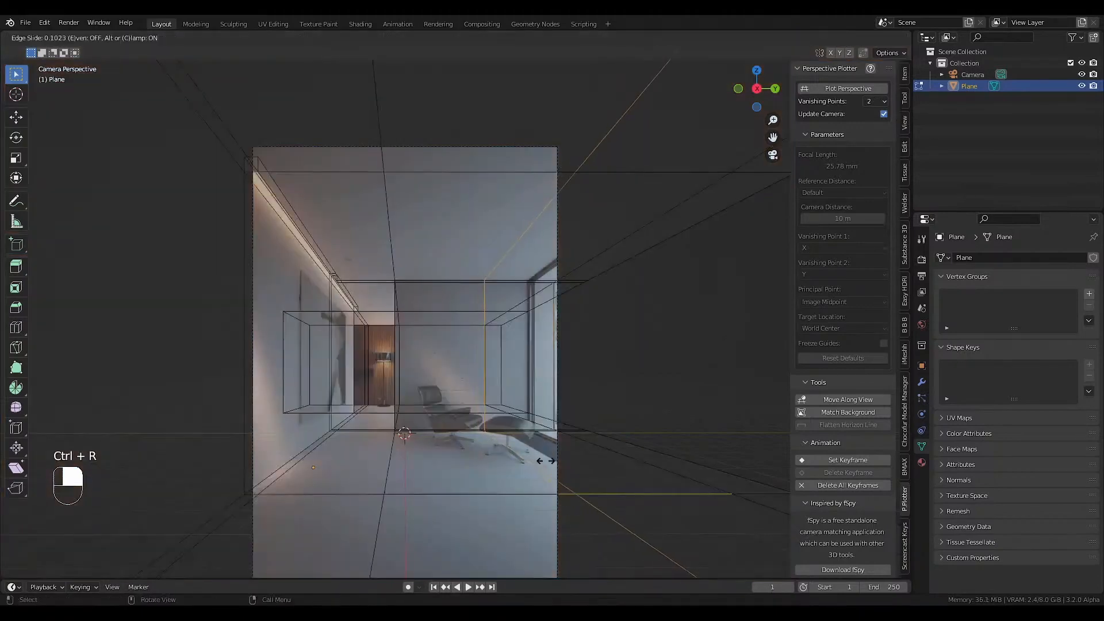
left_click(581, 456)
Select the two floor faces of the strip inside the new loop cut and snap the 3D cursor to them.
middle_click_drag(582, 439, 497, 452, "shift")
key("shift+z")
scroll(480, 454, "down", 2)
key("3")
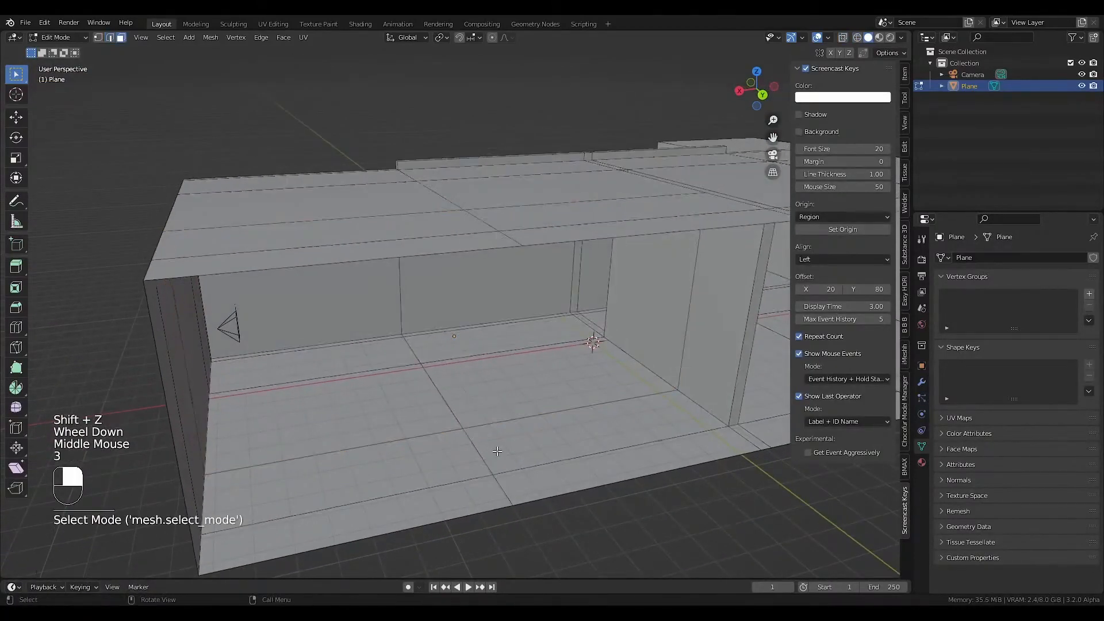
left_click(515, 451)
left_click(447, 463, "shift")
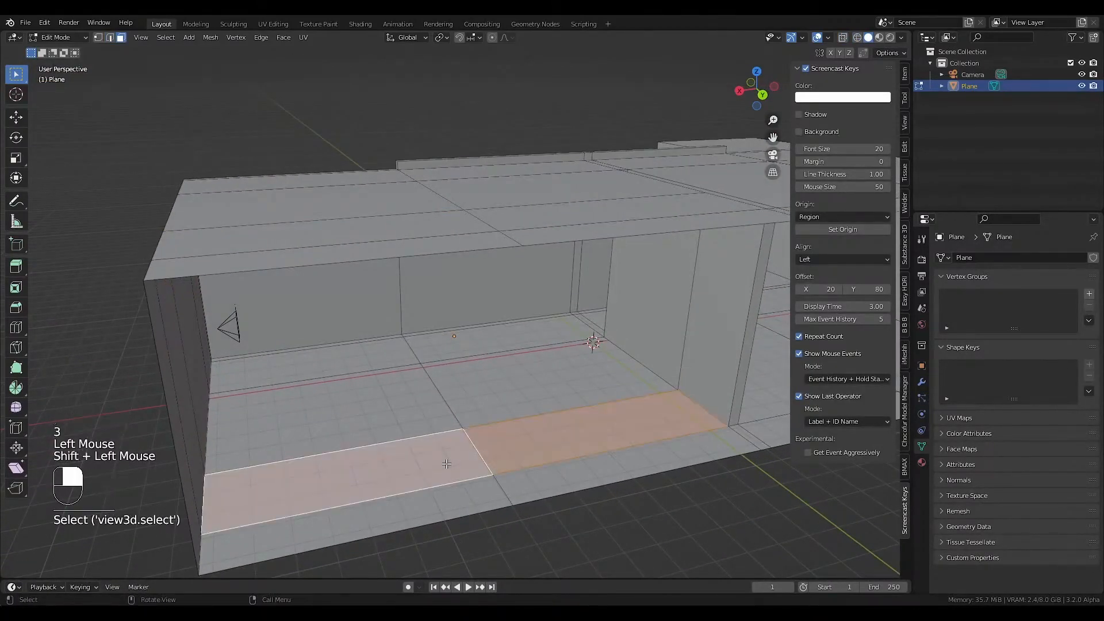
key("shift+s")
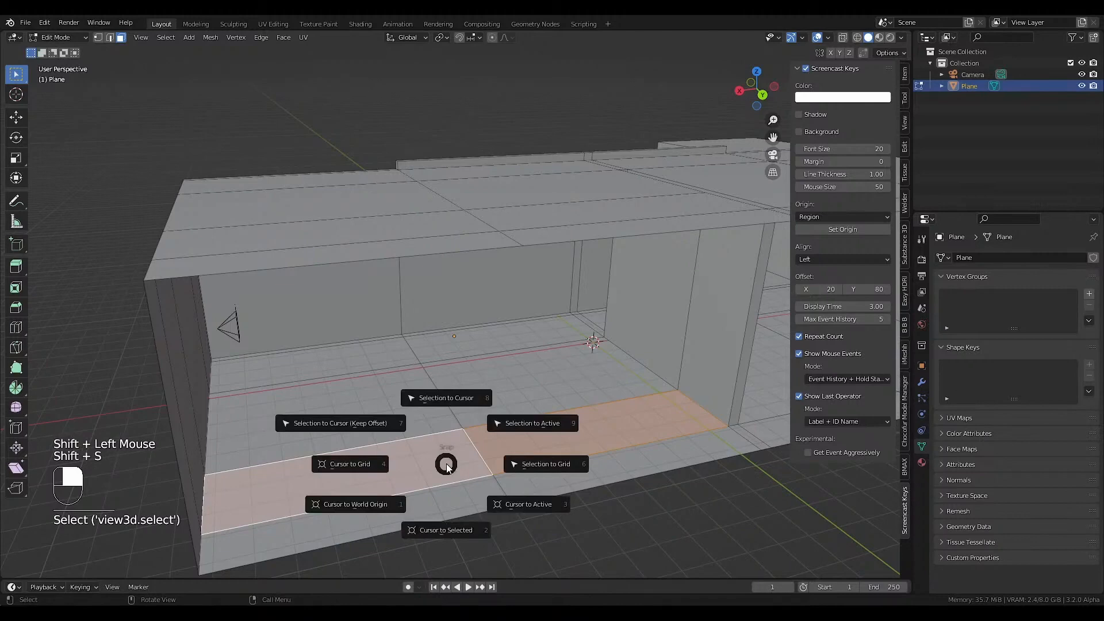
left_click(452, 530)
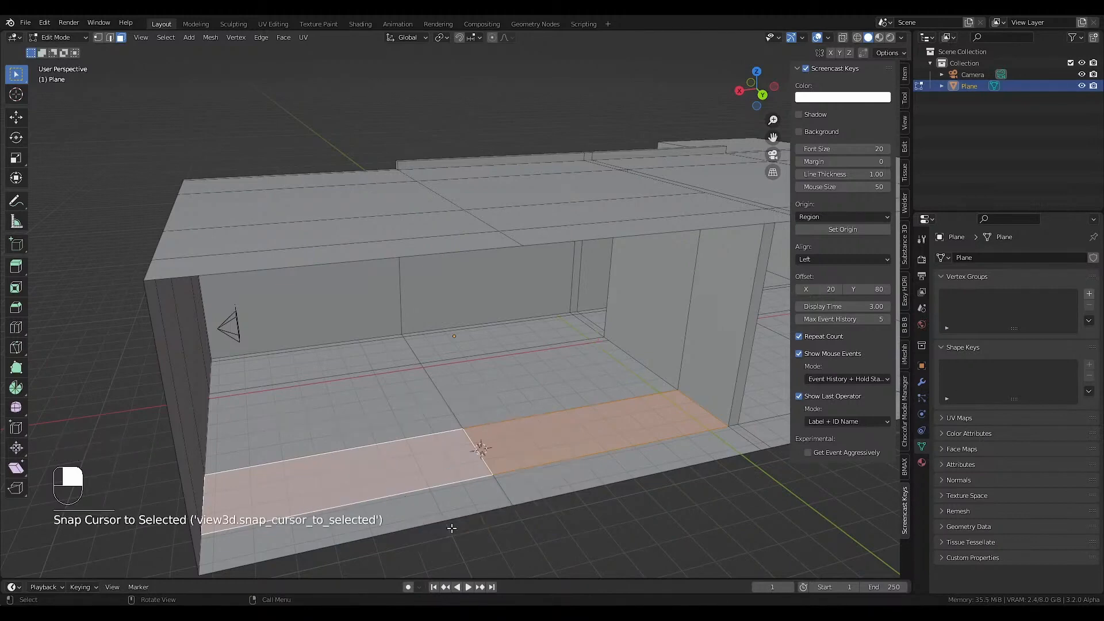
Return to Object Mode and add an Archipack window from a preset at the 3D cursor.
key("Tab")
key("shift+a")
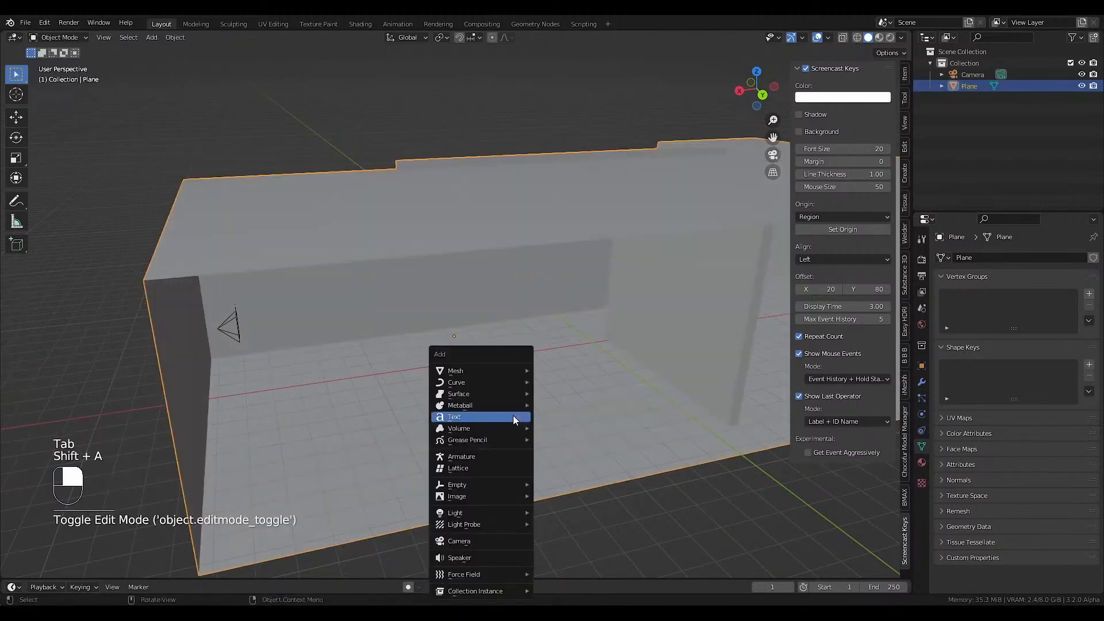
mouse_move(481, 371)
mouse_move(579, 369)
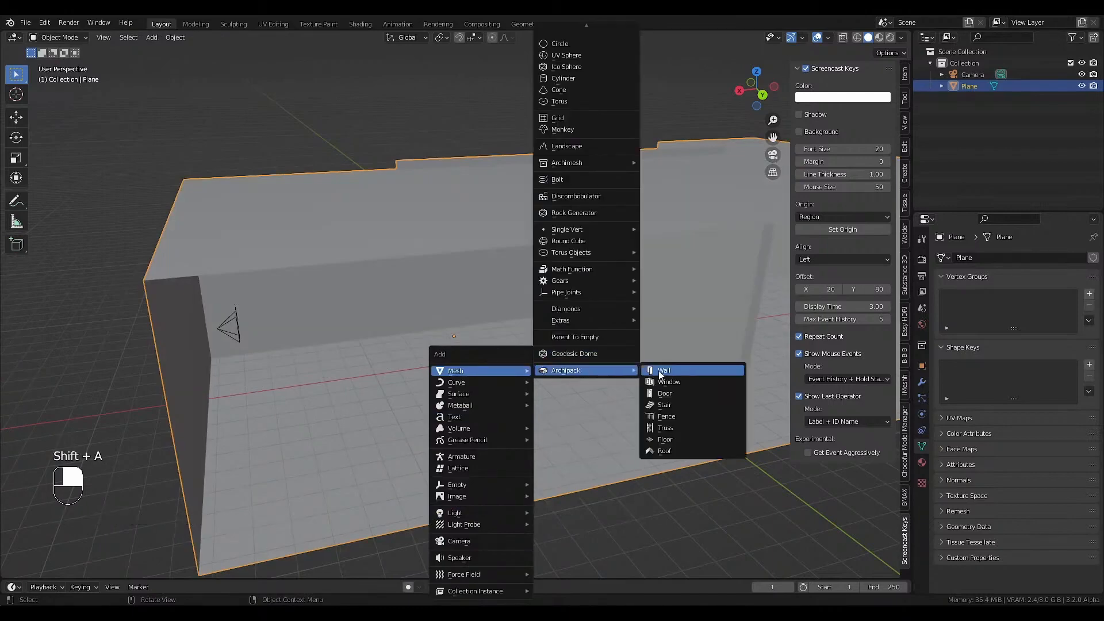
left_click(665, 385)
left_click(343, 198)
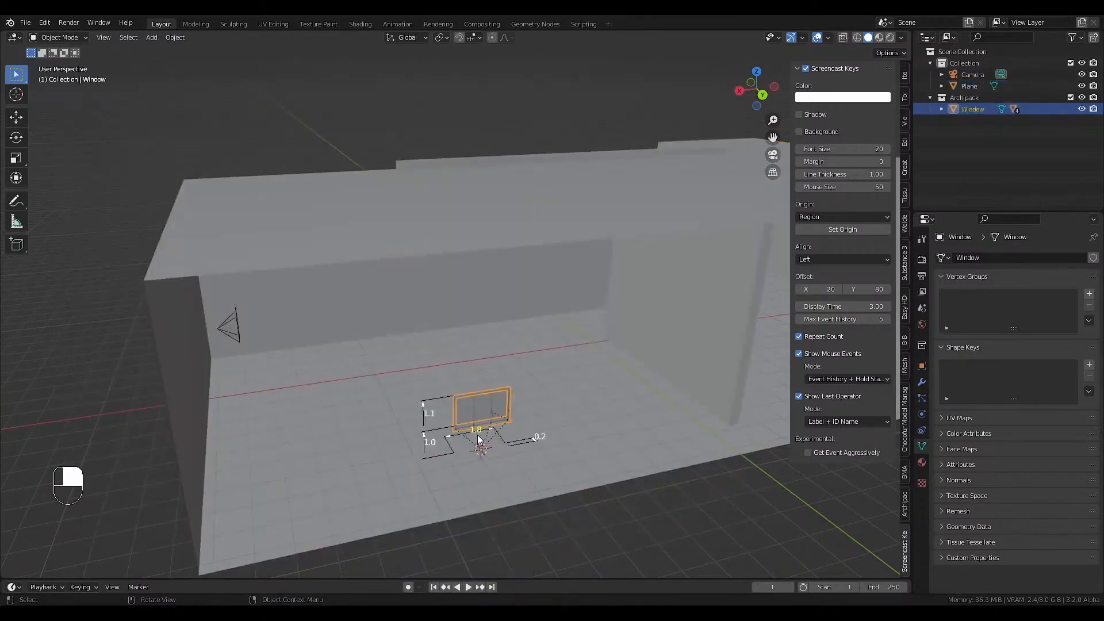
Lower the window 1 m along the Z axis so its base rests on the floor.
scroll(478, 440, "up", 2)
middle_click_drag(478, 440, 491, 417)
scroll(498, 444, "down", 1)
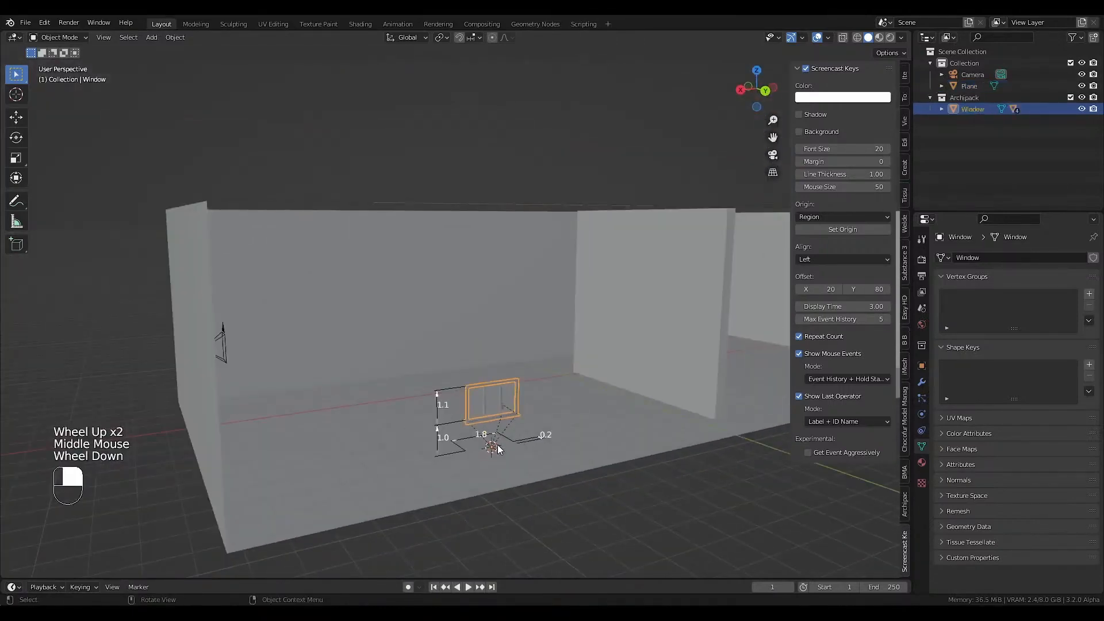
scroll(498, 443, "up", 2)
key("g")
key("z")
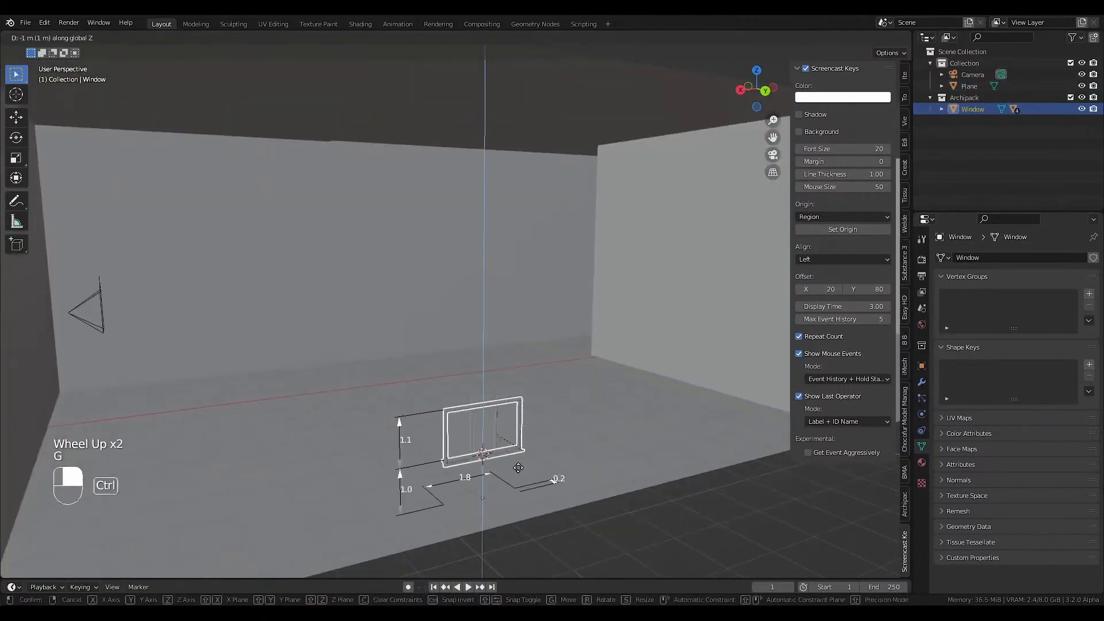
left_click(519, 467)
Set the snapping target to Face and snap-move the window against the floor surface.
left_click(472, 39)
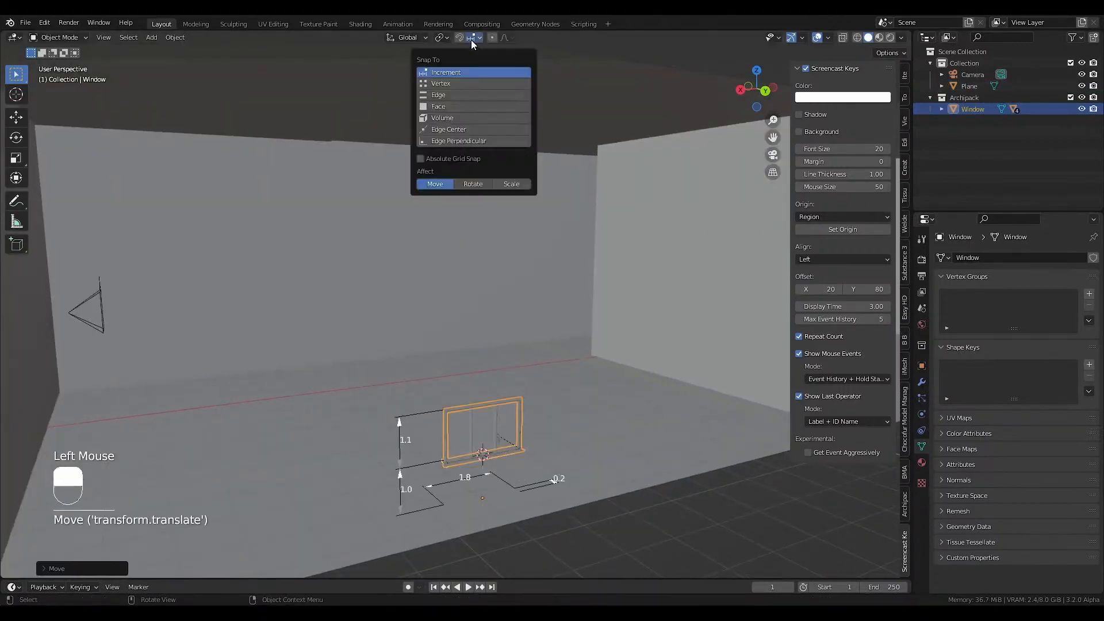
left_click(442, 105)
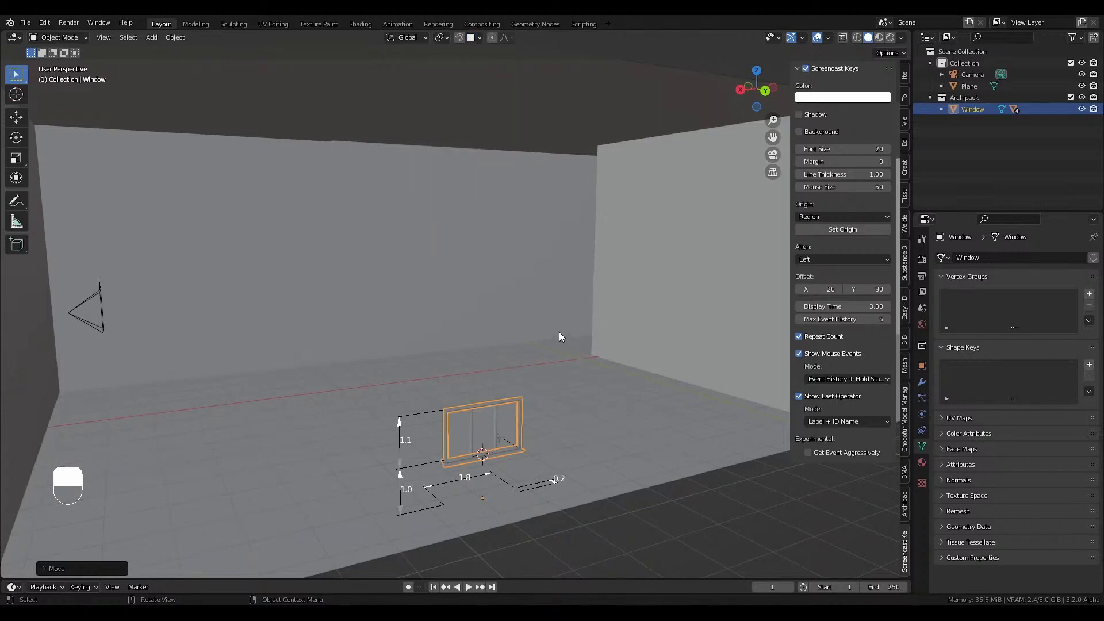
key("g")
left_click(561, 397)
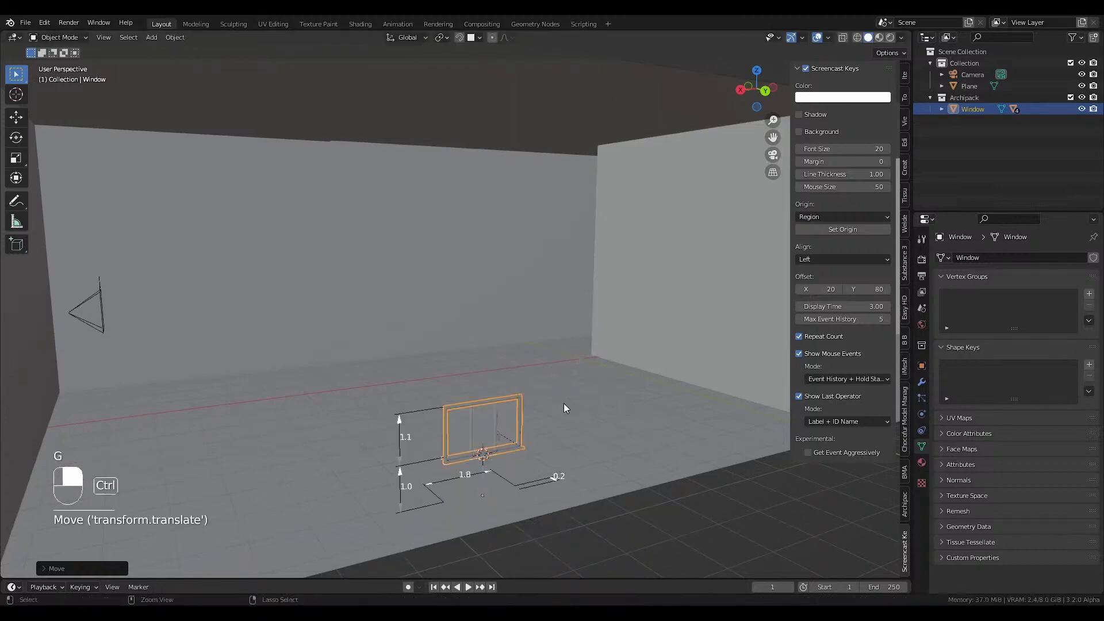
Disable the outer and inner tablets in the Archipack window's component settings.
scroll(530, 376, "up", 4)
middle_click_drag(529, 416, 474, 405)
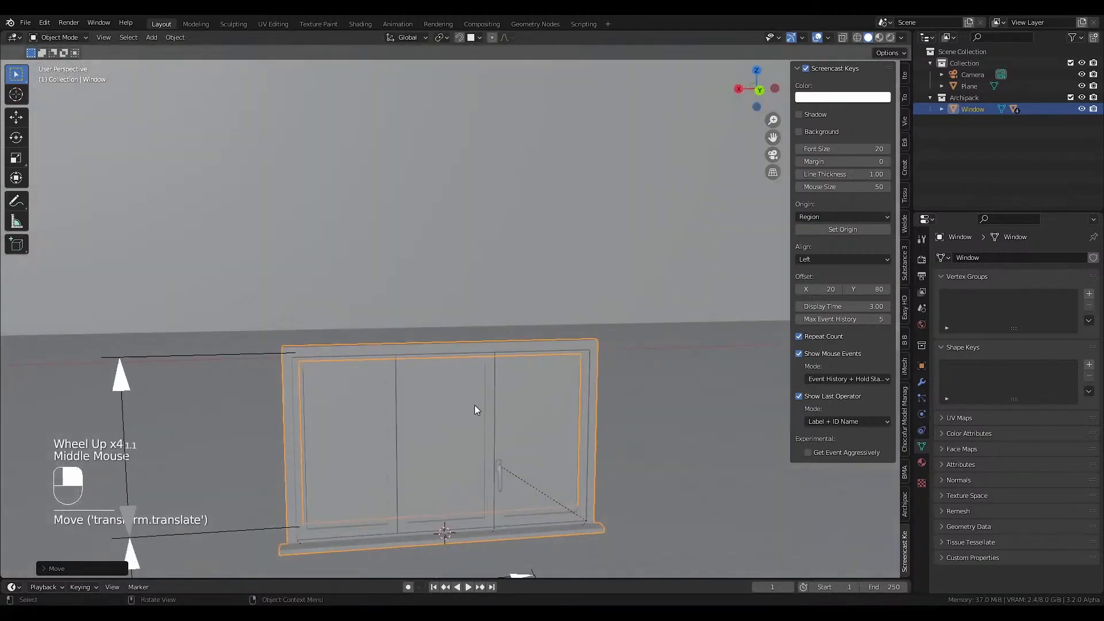
middle_click_drag(302, 553, 302, 519)
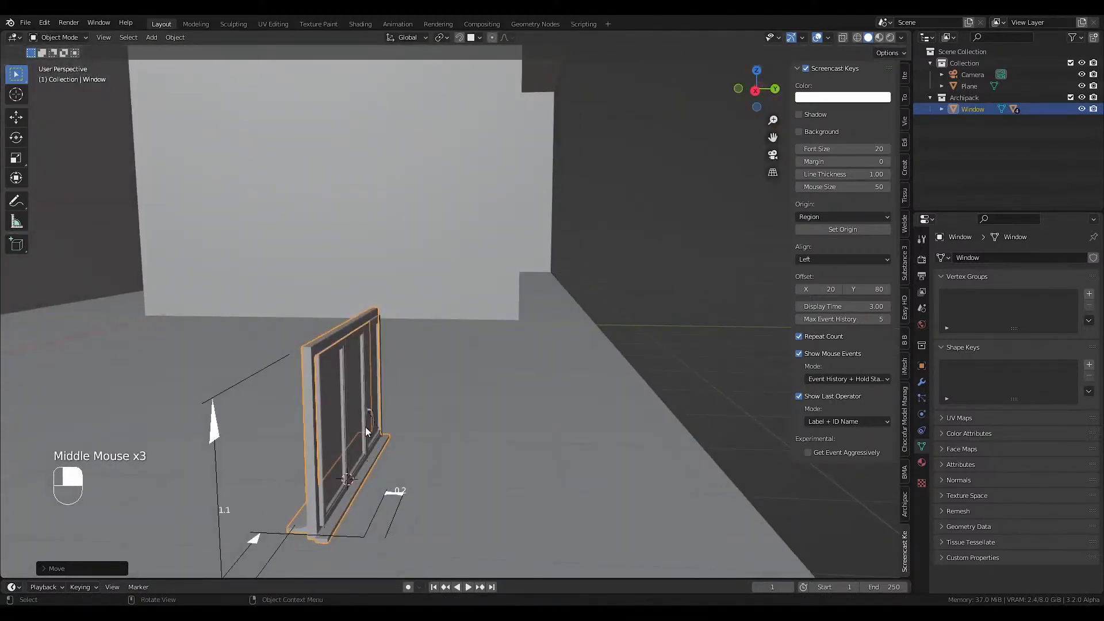
middle_click_drag(364, 426, 343, 361)
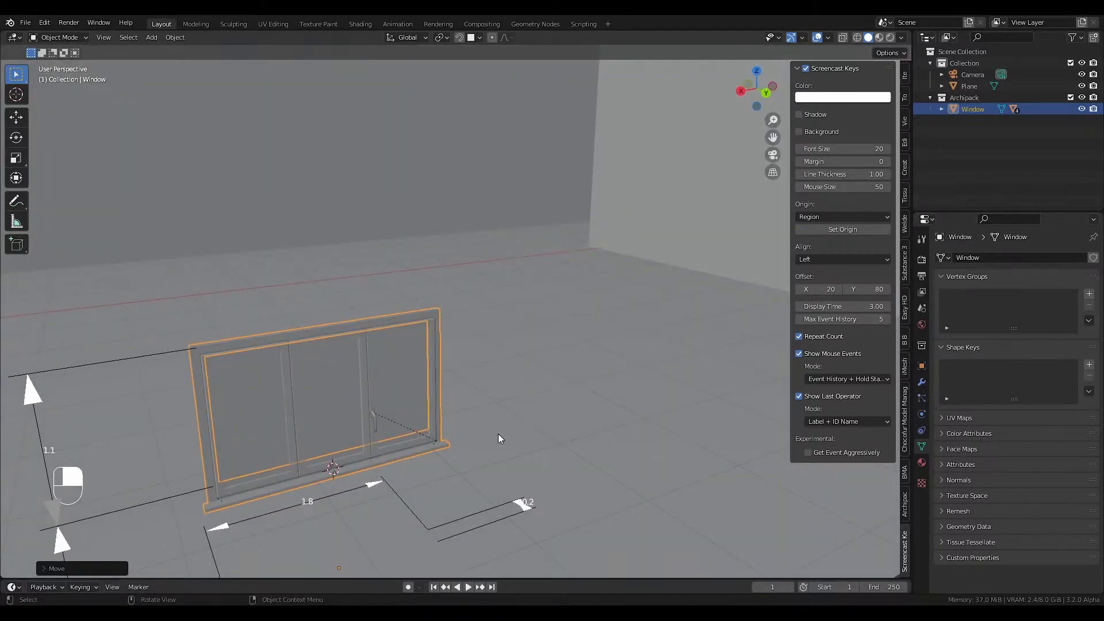
left_click(222, 341)
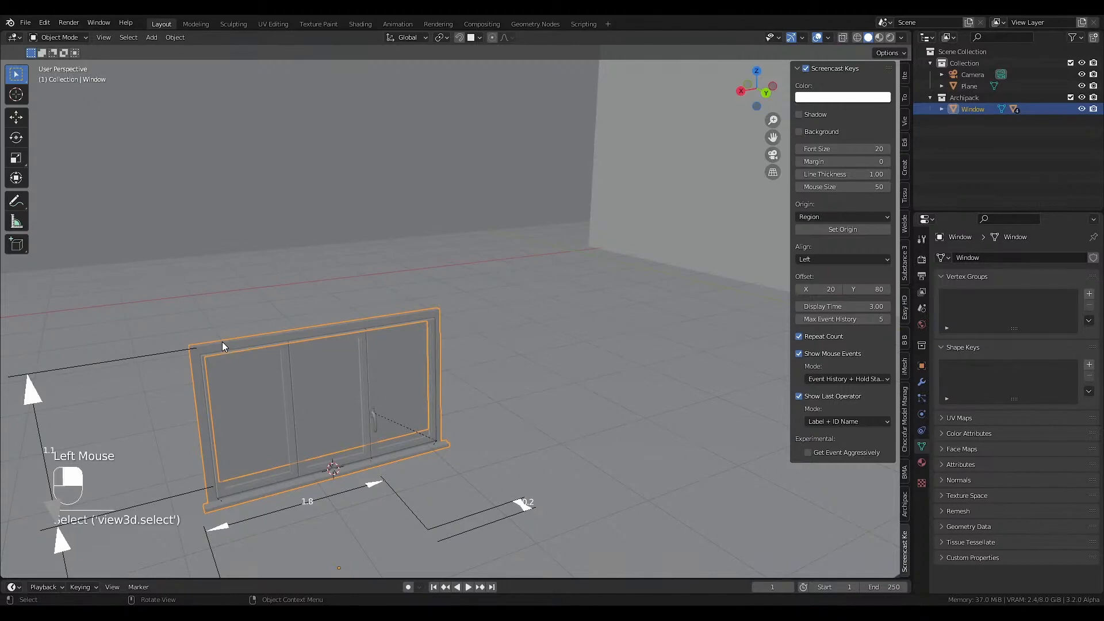
left_click(907, 512)
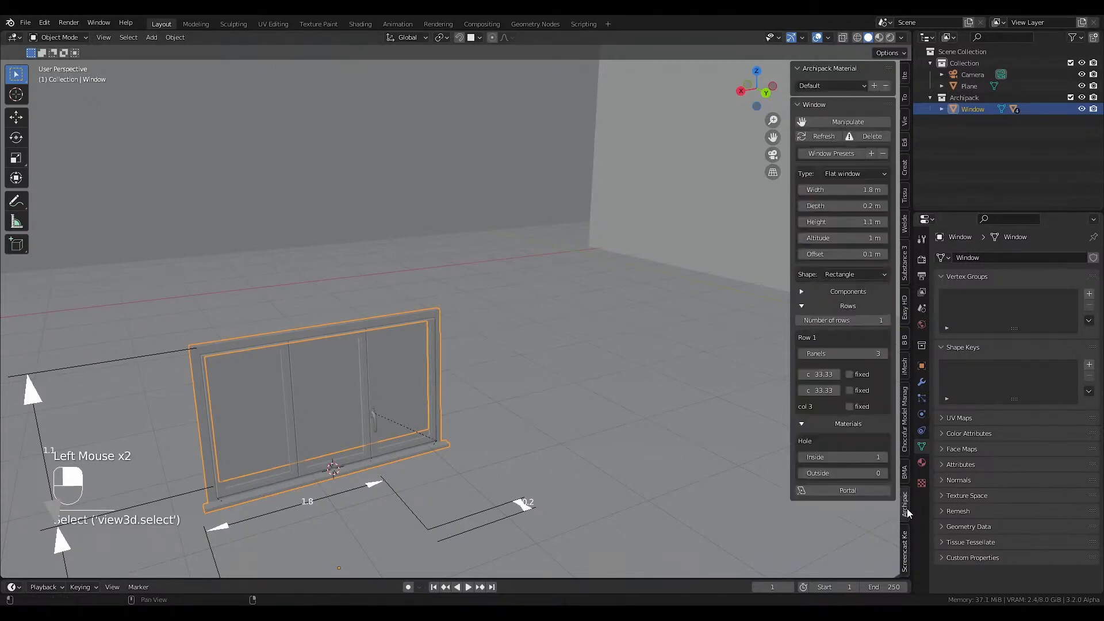
left_click(849, 294)
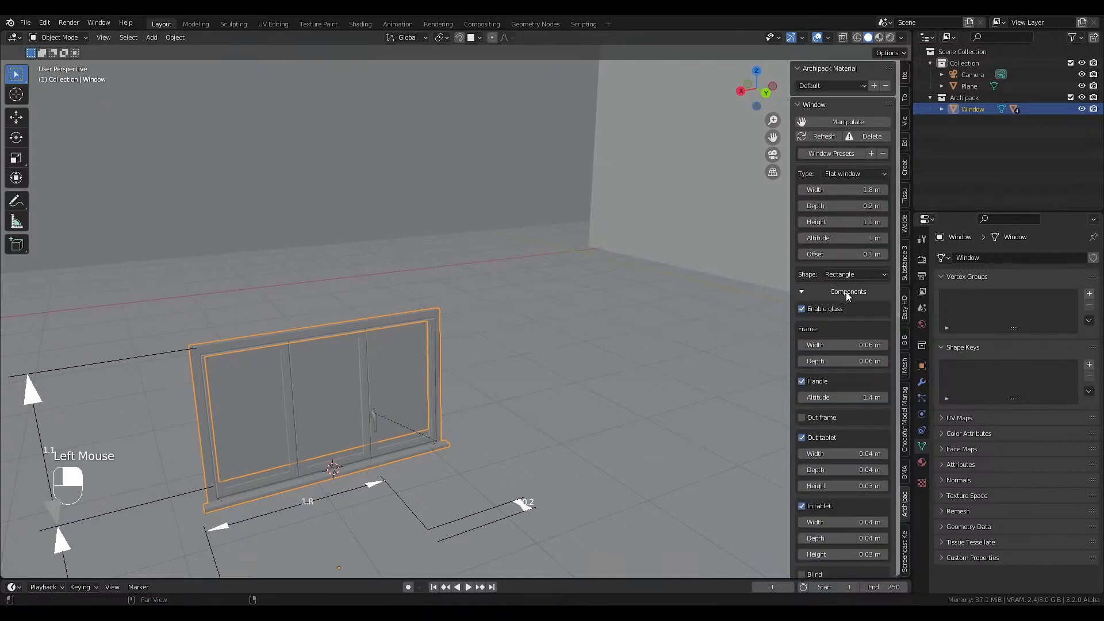
left_click(802, 438)
left_click(802, 459)
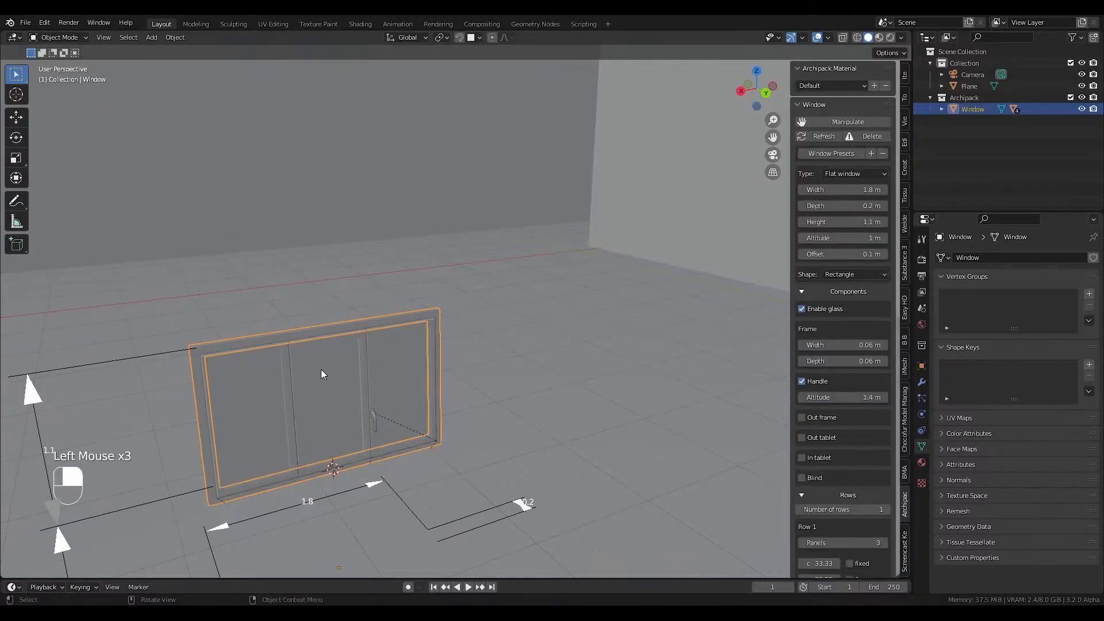
Reduce the first row of the window to 1 panel.
scroll(313, 369, "down", 2)
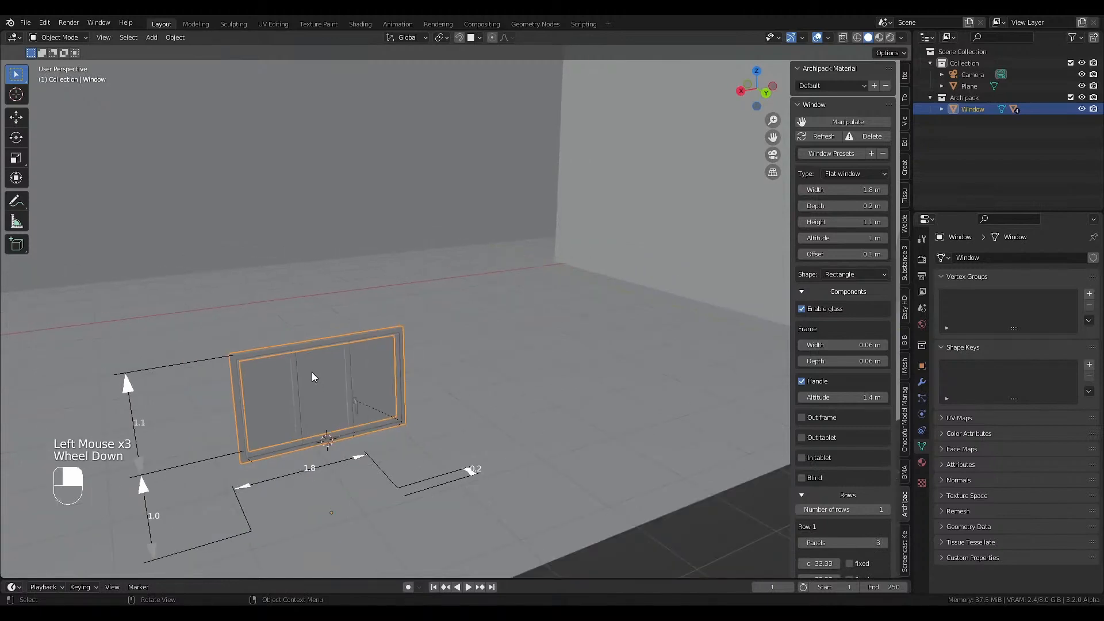
left_click(803, 544)
left_click(802, 543)
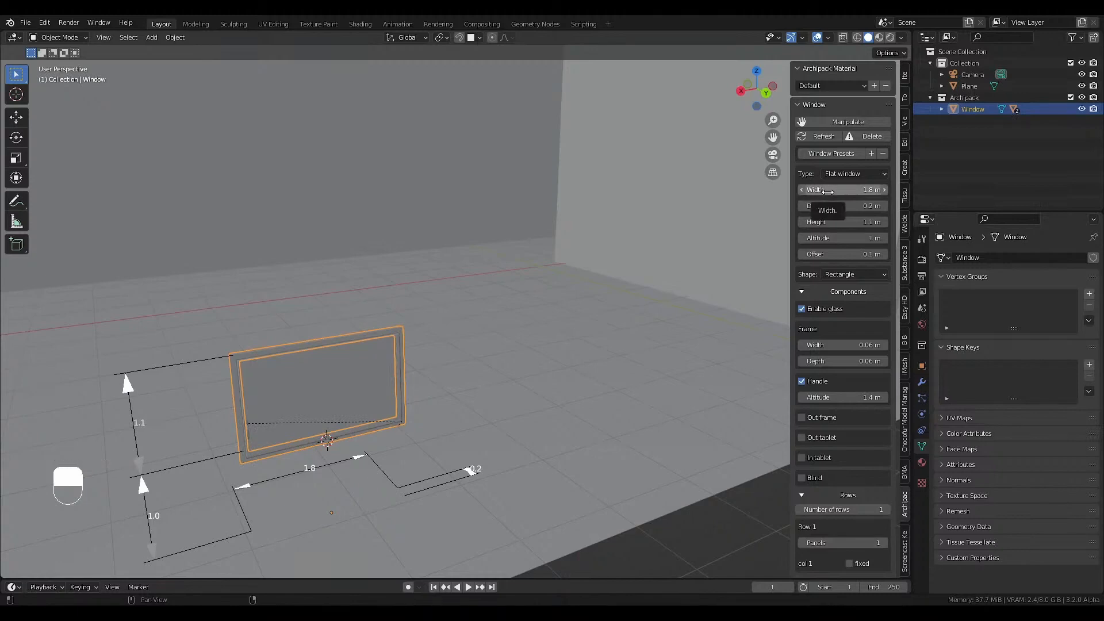
In the wireframe top view, widen the window to about 17.2 m to span the room's window wall.
key("KP_7")
key("KP_7")
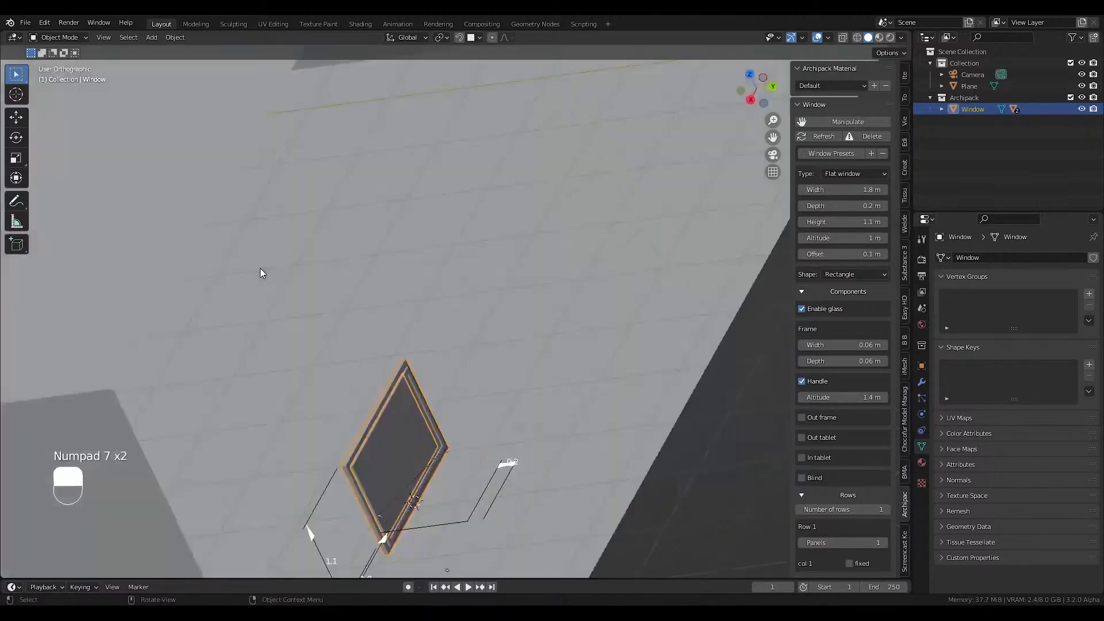
key("shift+z")
scroll(260, 280, "down", 2)
scroll(265, 287, "down", 1)
middle_click_drag(271, 296, 296, 299, "shift")
scroll(295, 299, "down", 2)
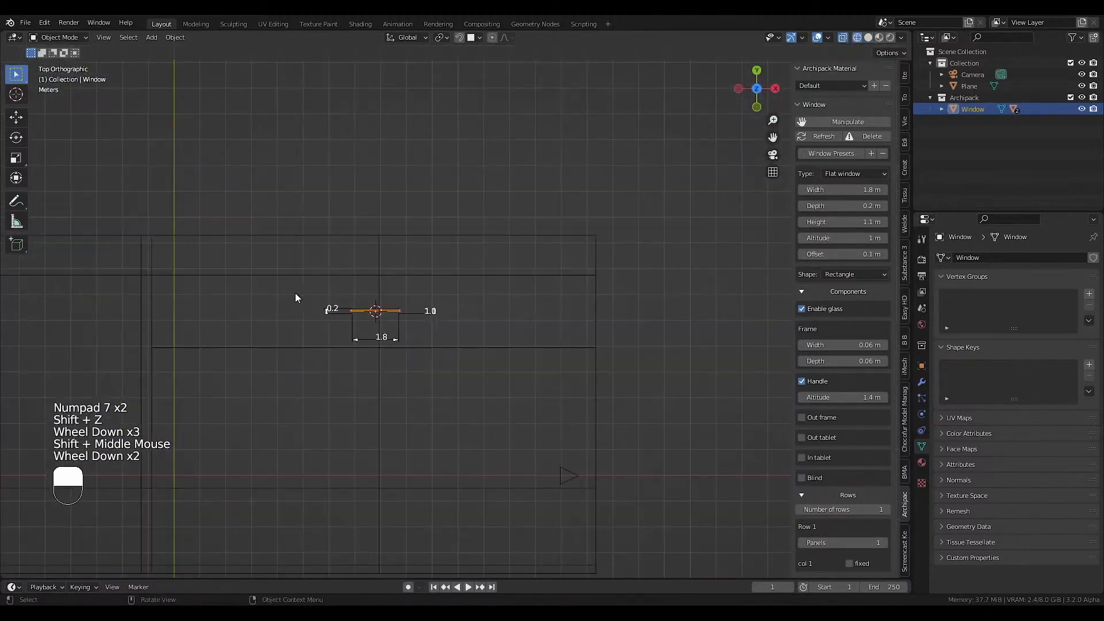
left_click_drag(850, 190, 626, 338)
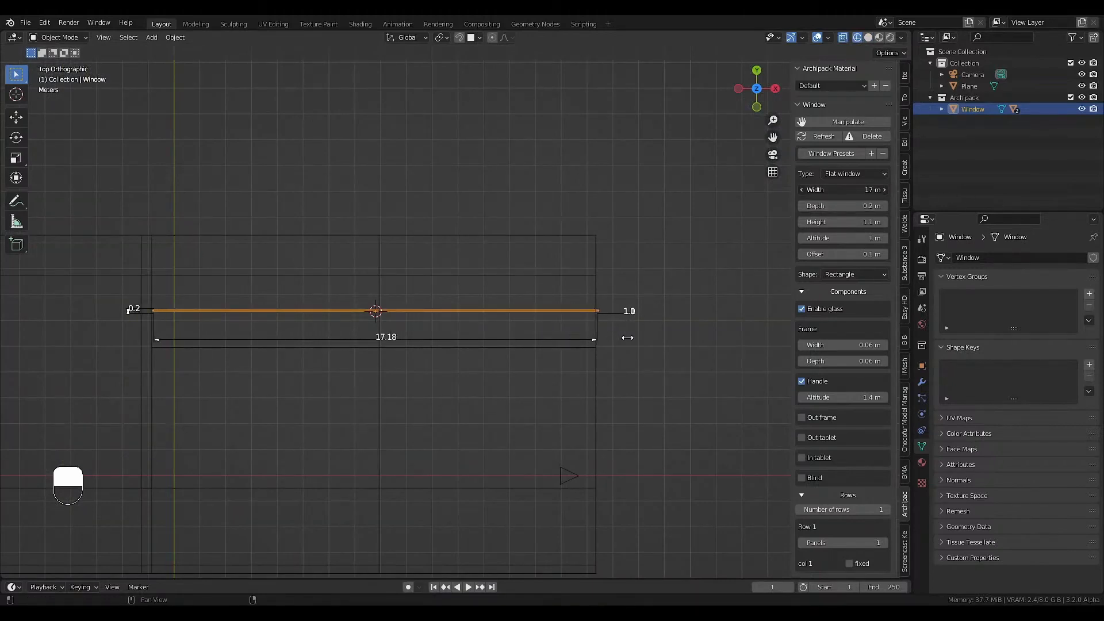
Set the window's frame depth to 0.29 m.
scroll(138, 257, "up", 3)
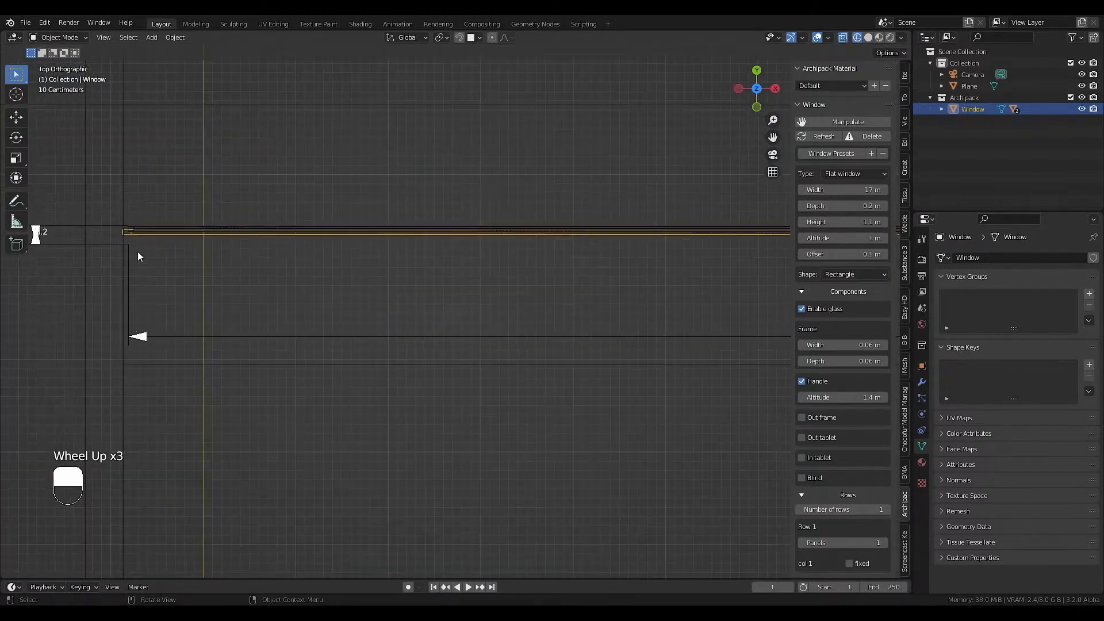
scroll(107, 228, "up", 3)
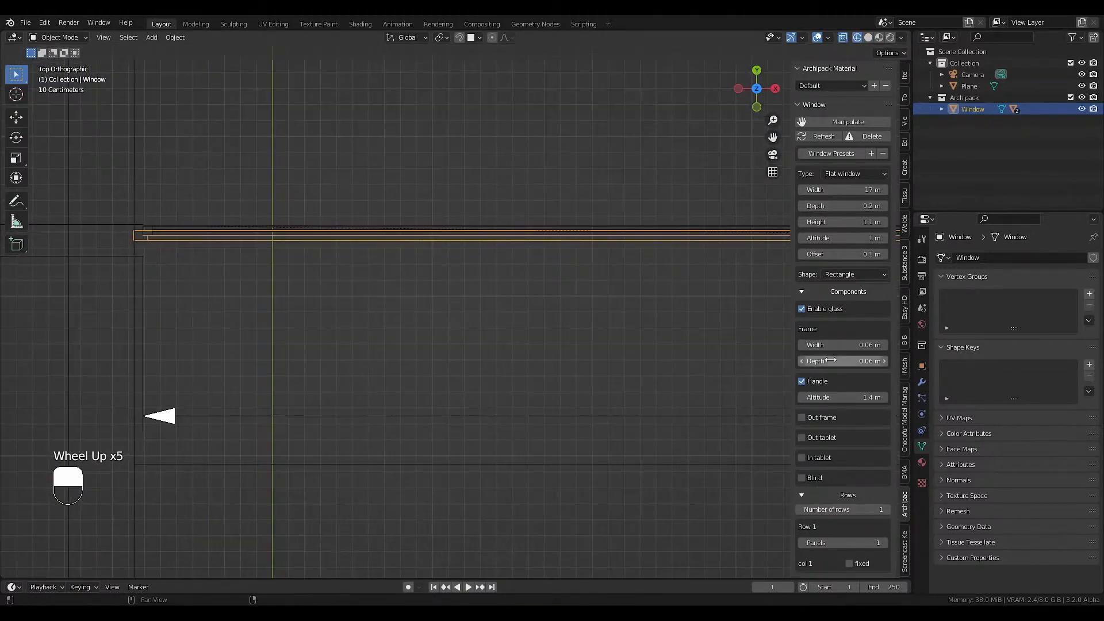
left_click_drag(829, 361, 848, 363)
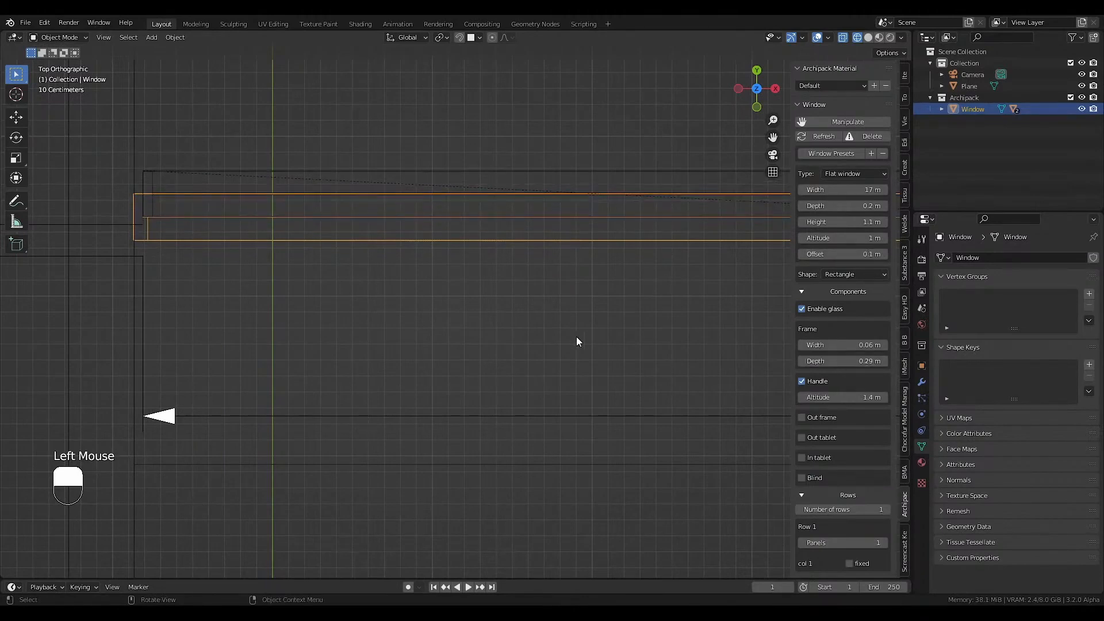
In the wireframe front view, raise the window height to about 7.5 m and fine-tune it to the ceiling line.
middle_click_drag(578, 342, 437, 345)
key("shift+z")
scroll(383, 309, "down", 4)
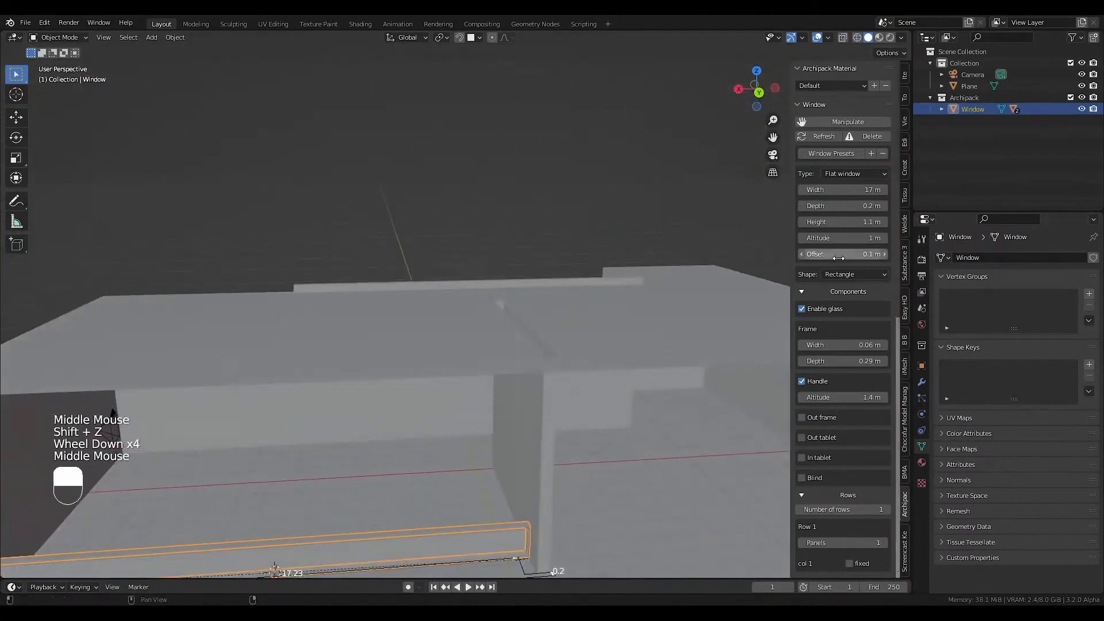
key("KP_1")
key("KP_1")
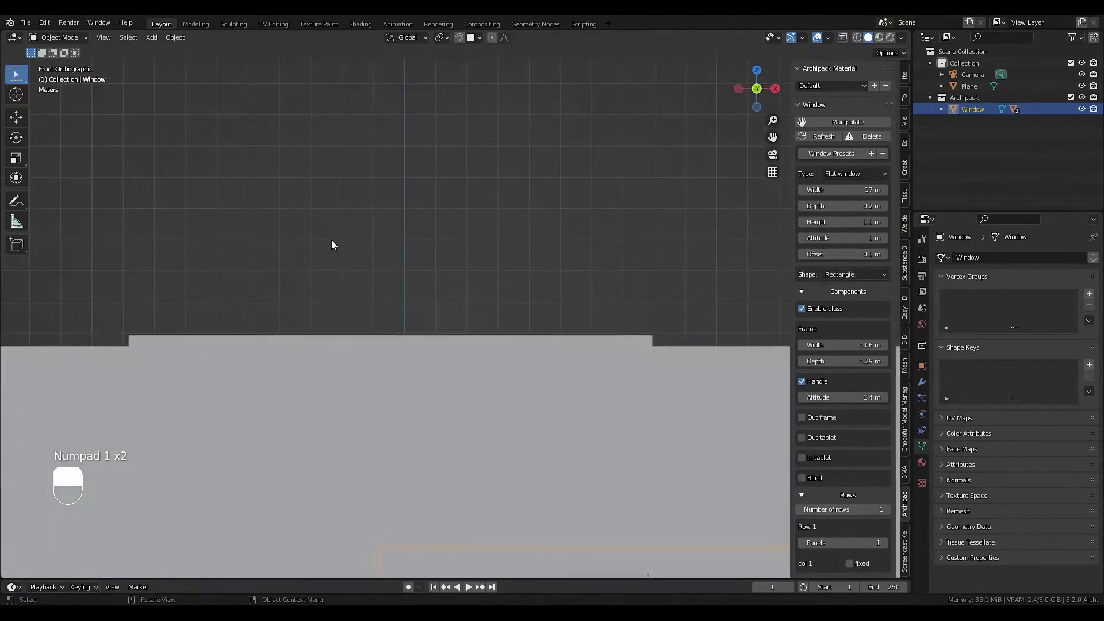
key("shift+z")
scroll(415, 383, "down", 1)
middle_click_drag(415, 383, 409, 418, "shift")
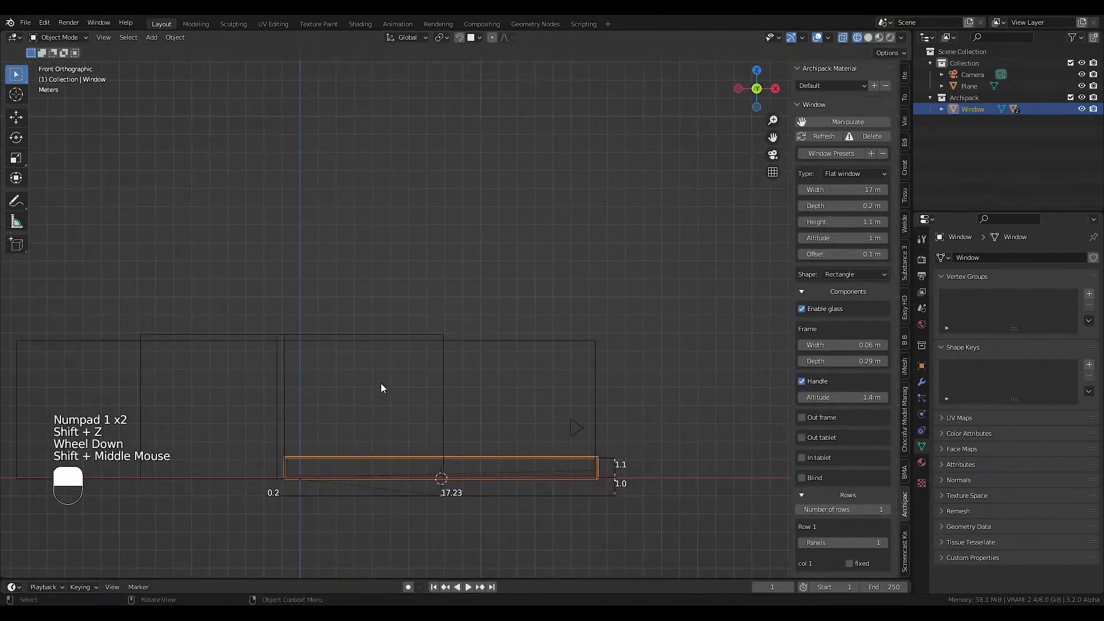
left_click_drag(846, 222, 95, 266)
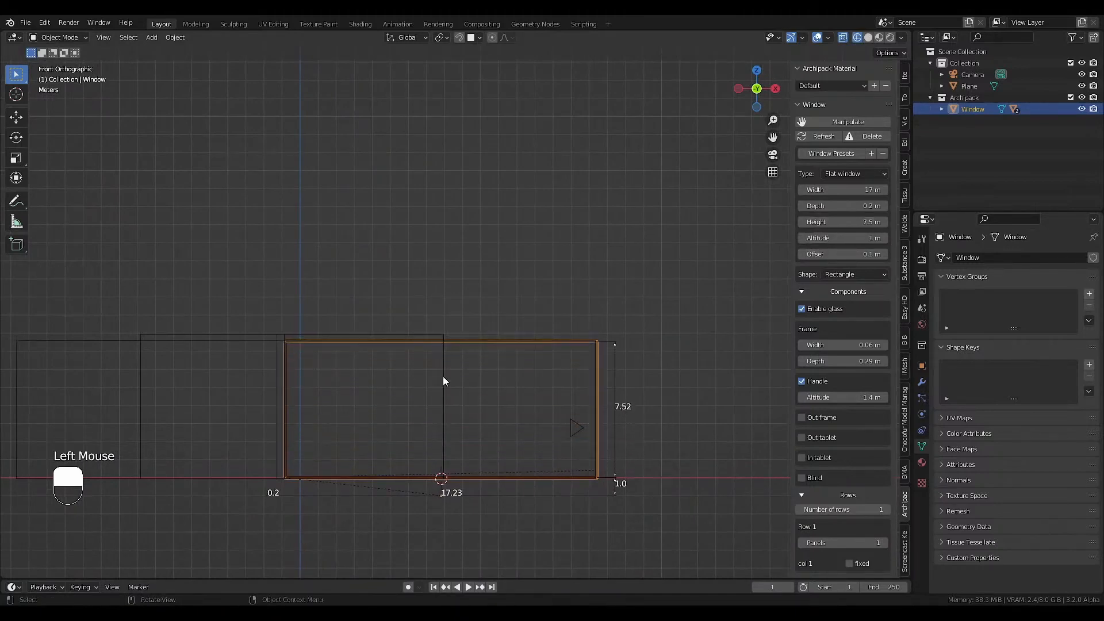
scroll(632, 322, "up", 6)
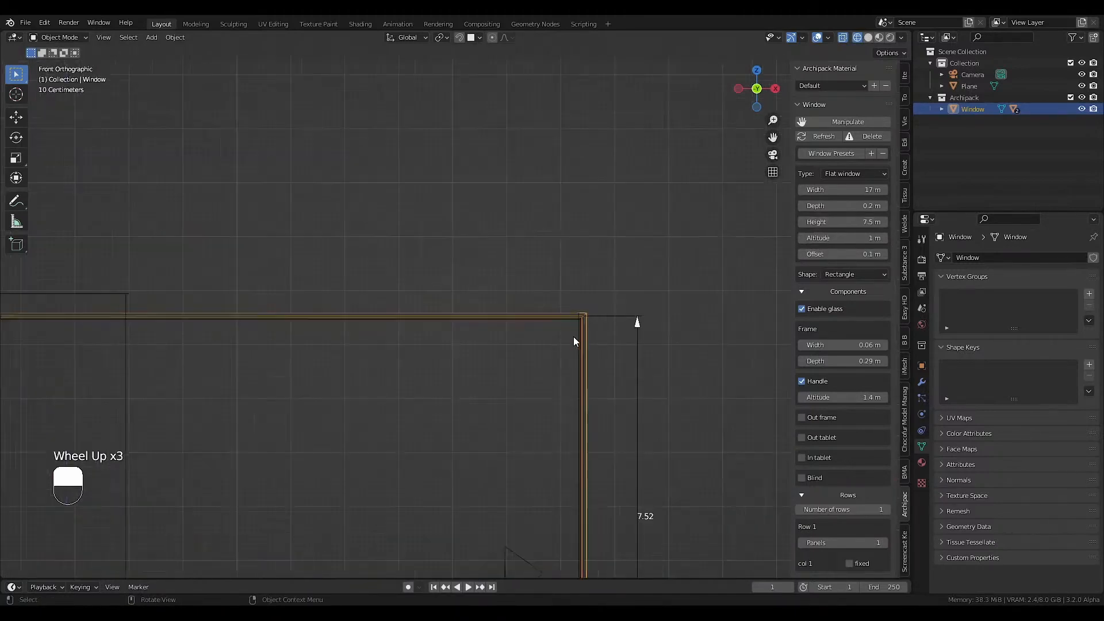
left_click(858, 222)
left_click_drag(855, 220, 854, 219)
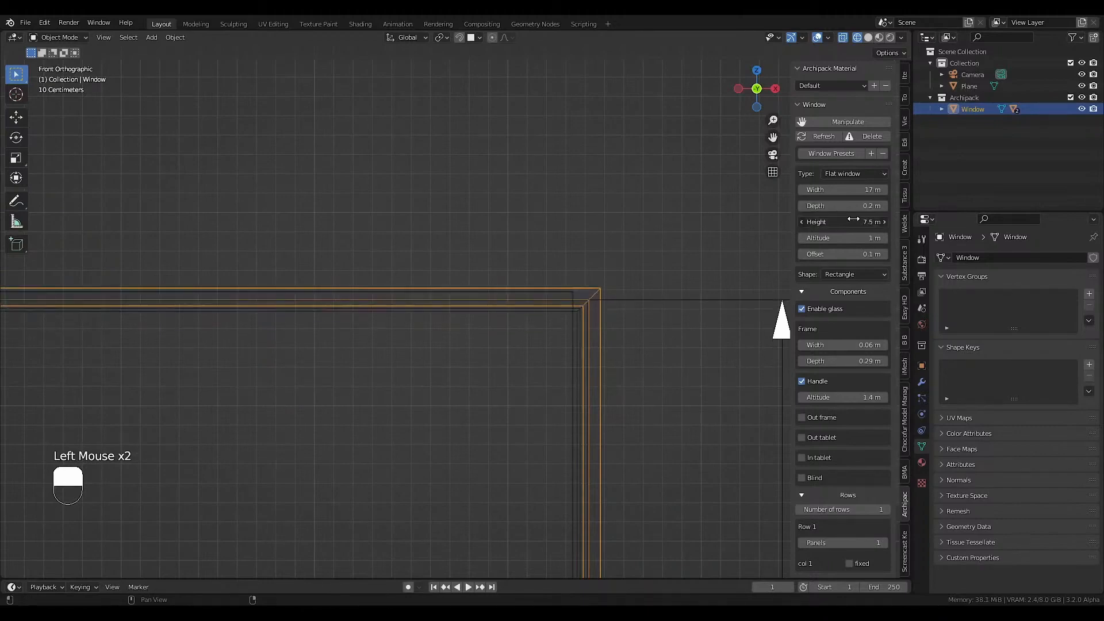
Return to the camera view in solid shading and save the file.
key("KP_0")
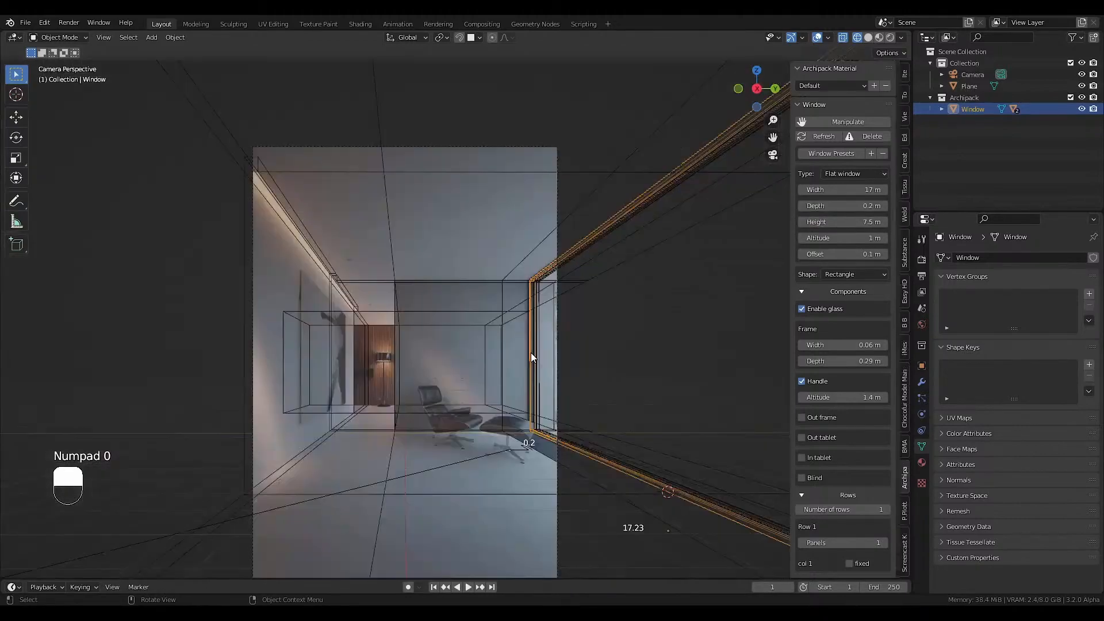
key("shift+z")
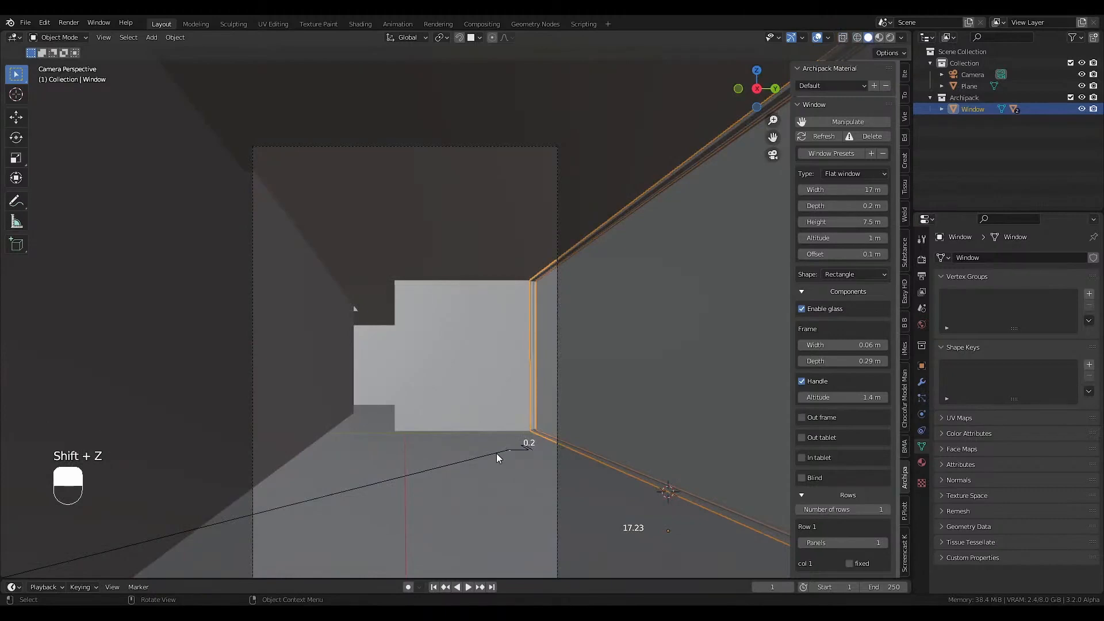
key("ctrl+s")
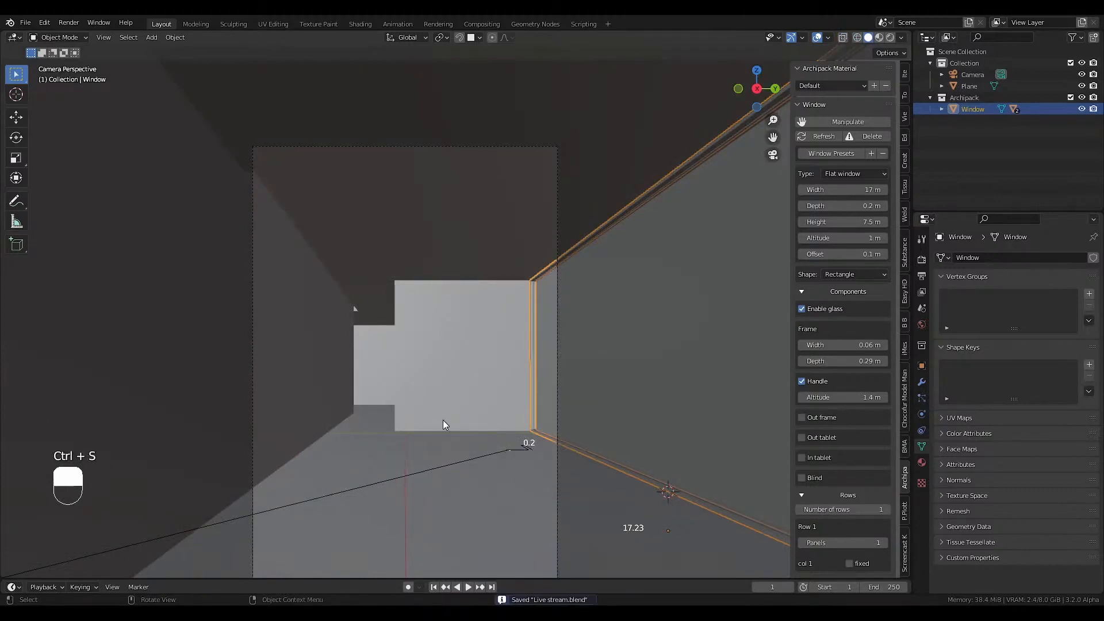
Fit the camera frame to the viewport and hide the sidebar and toolbar.
key("Home")
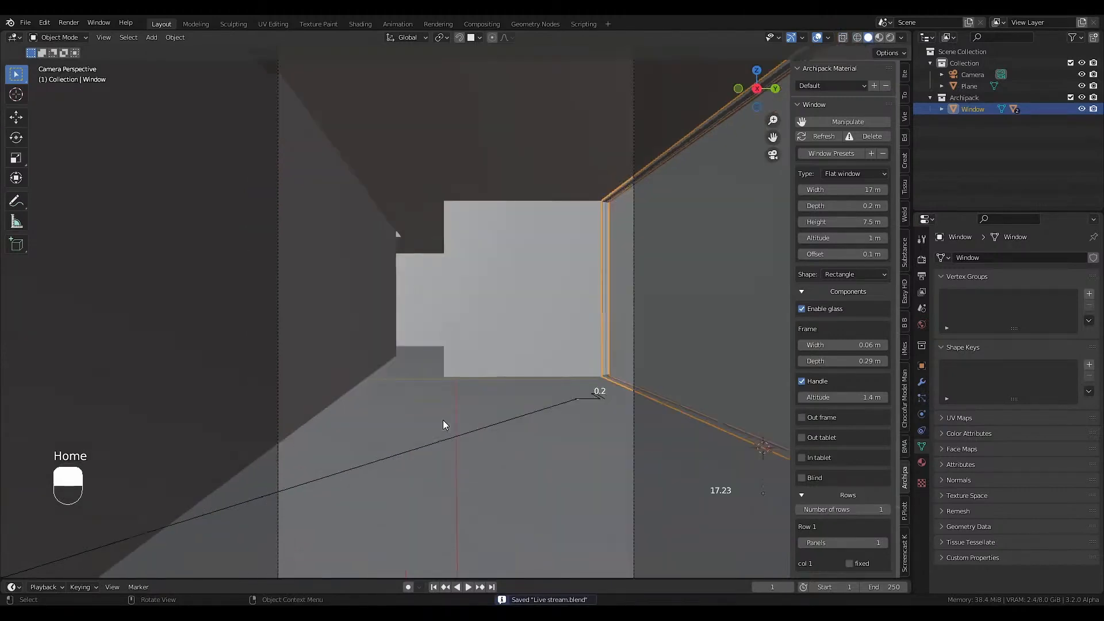
key("n")
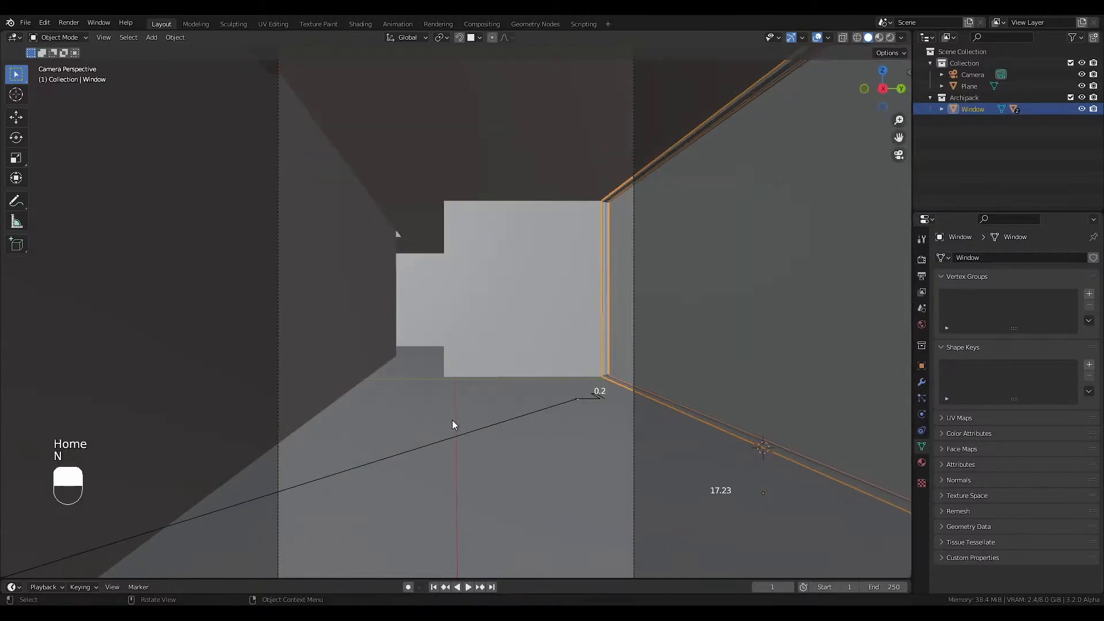
key("t")
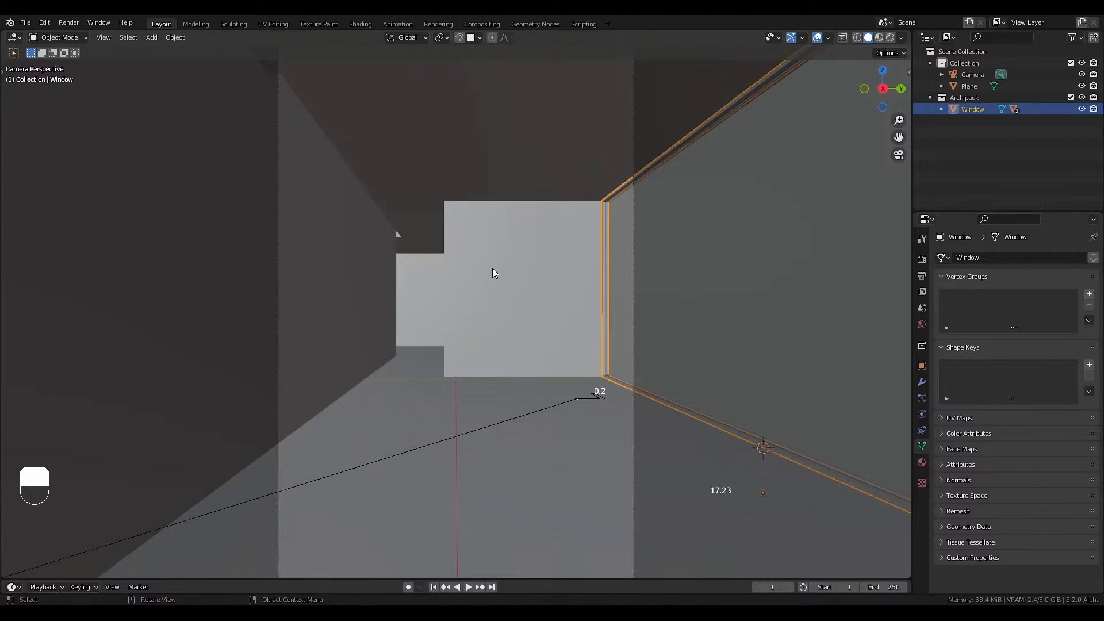
Split the 3D viewport into two side-by-side areas, select the room mesh and fit the camera frame in the narrower one.
left_click(907, 34)
left_click_drag(908, 34, 361, 103)
double_click(287, 112)
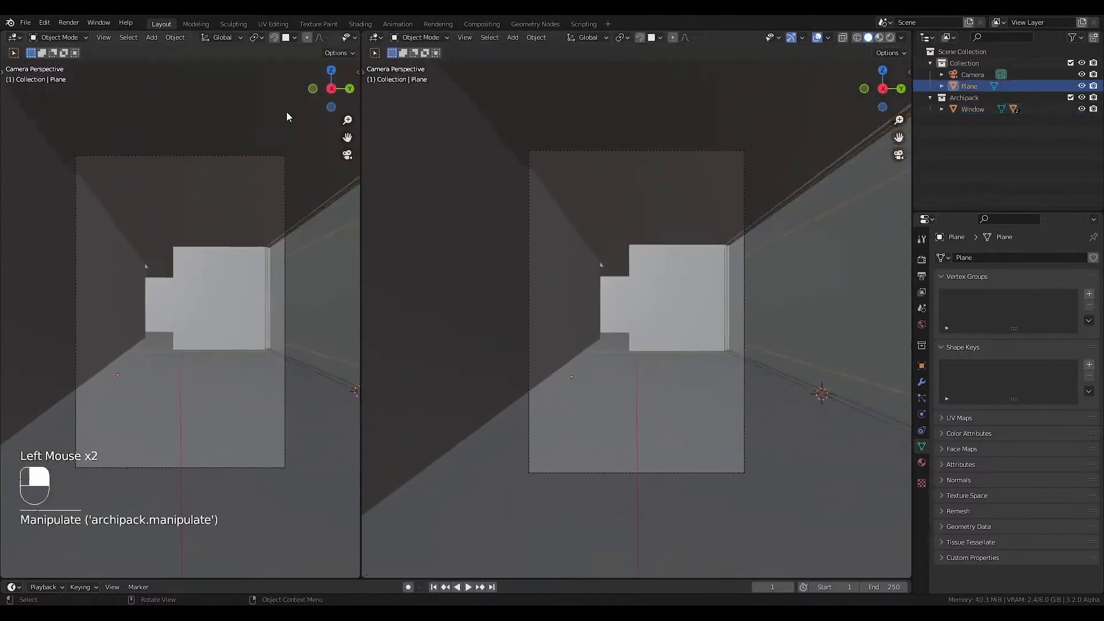
key("Home")
Switch the wider viewport area to the Shader Editor and hide its sidebar.
left_click(376, 37)
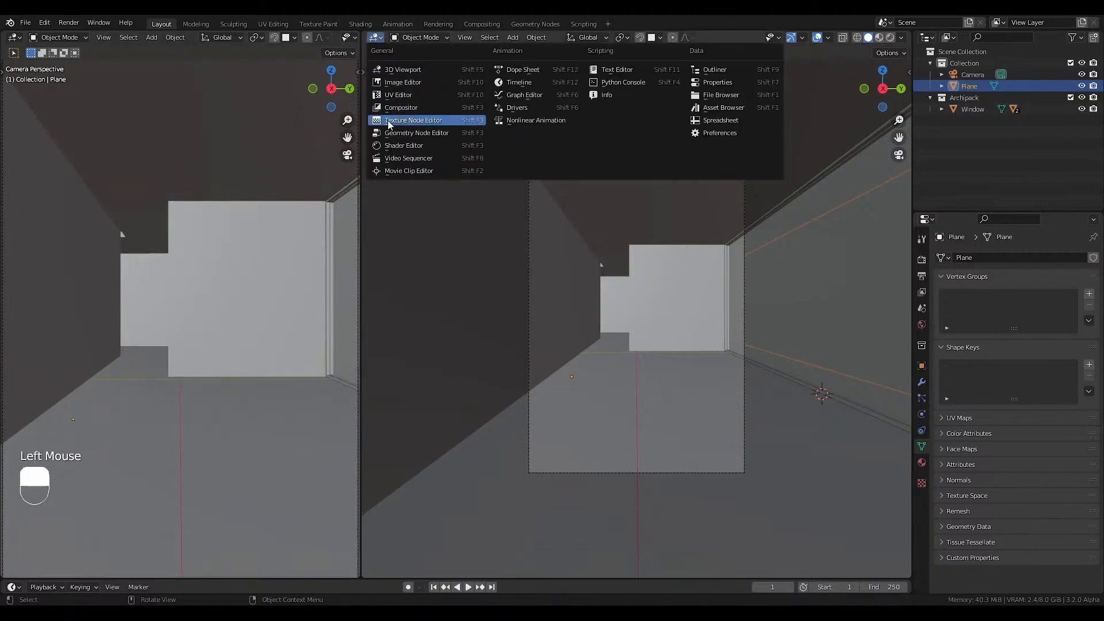
left_click(403, 146)
key("n")
left_click(258, 244)
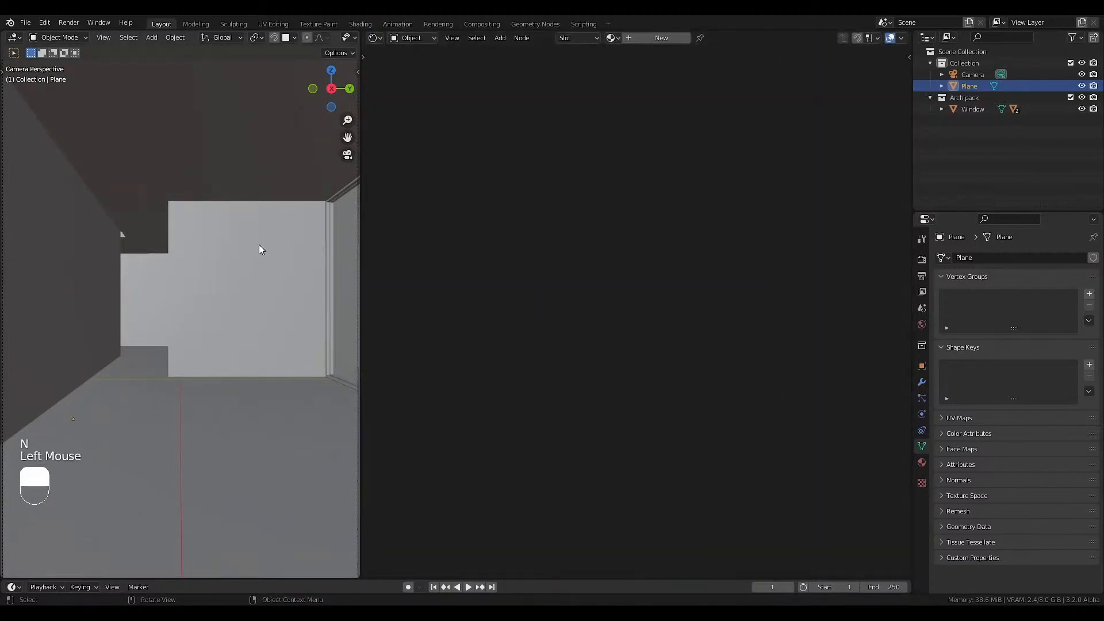
Turn the wider area into an Image Editor and display the reference photo 17.jpg enlarged.
left_click(376, 37)
left_click(390, 82)
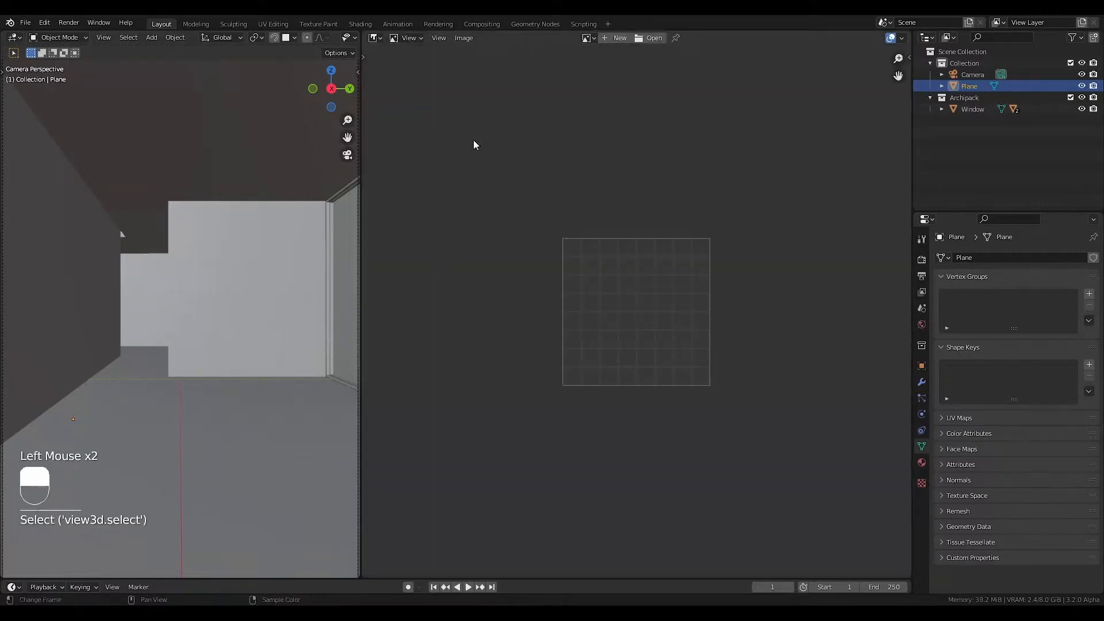
left_click(586, 37)
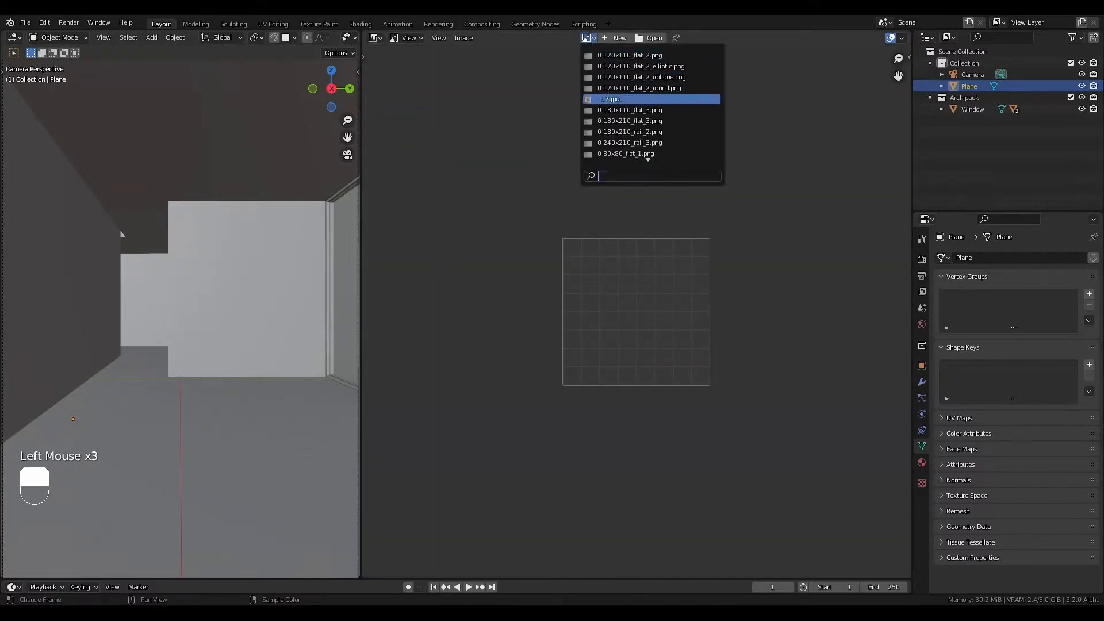
left_click(609, 99)
scroll(654, 463, "up", 2)
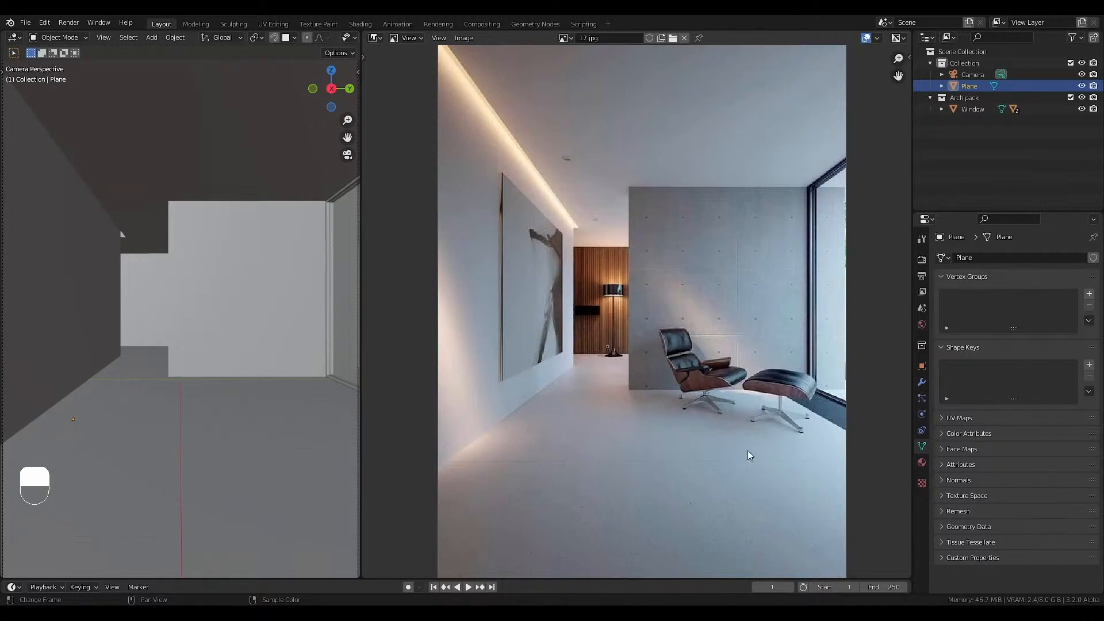
left_click(728, 338)
middle_click_drag(310, 276, 289, 275, "shift")
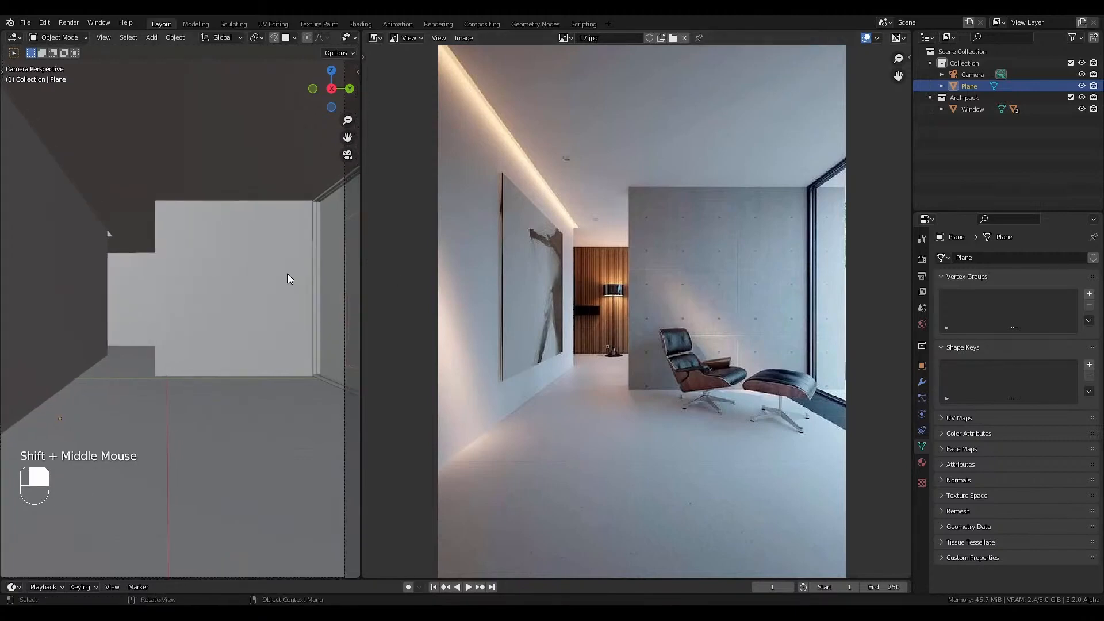
key("Home")
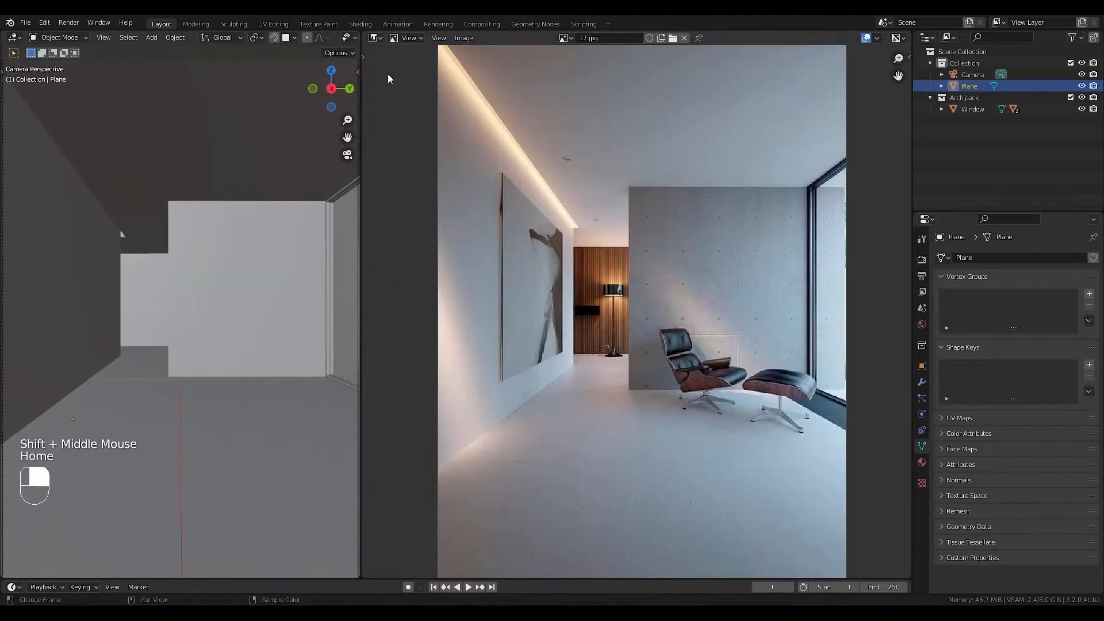
Turn the reference image area back into a Shader Editor and show the 3D viewport in Material Preview shading.
left_click(375, 37)
left_click(386, 134)
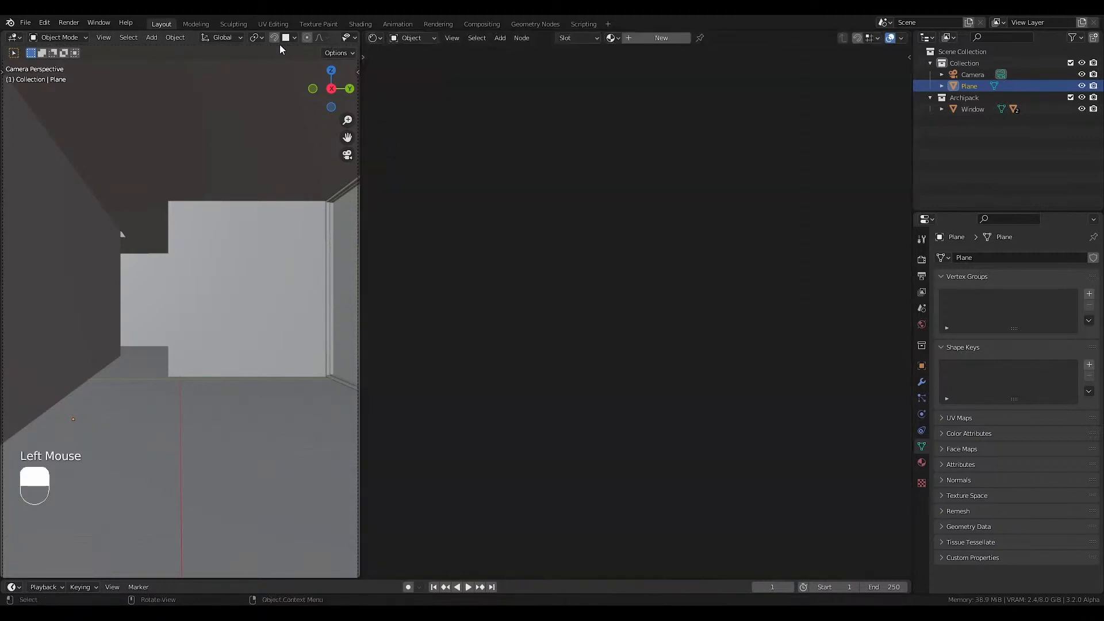
scroll(275, 42, "down", 4)
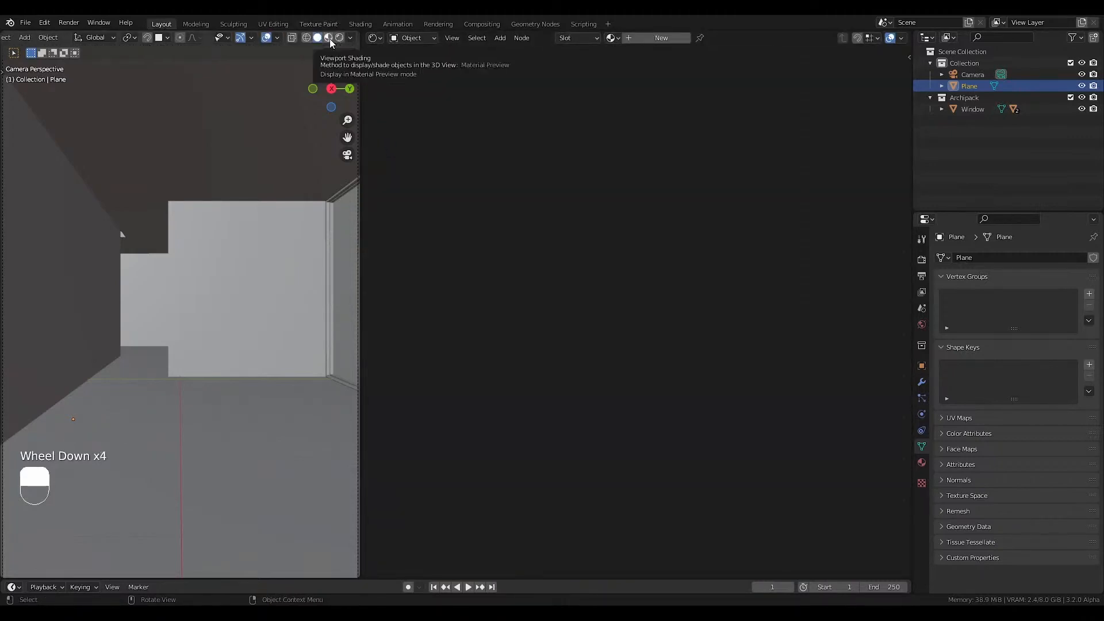
left_click(330, 39)
left_click(281, 316)
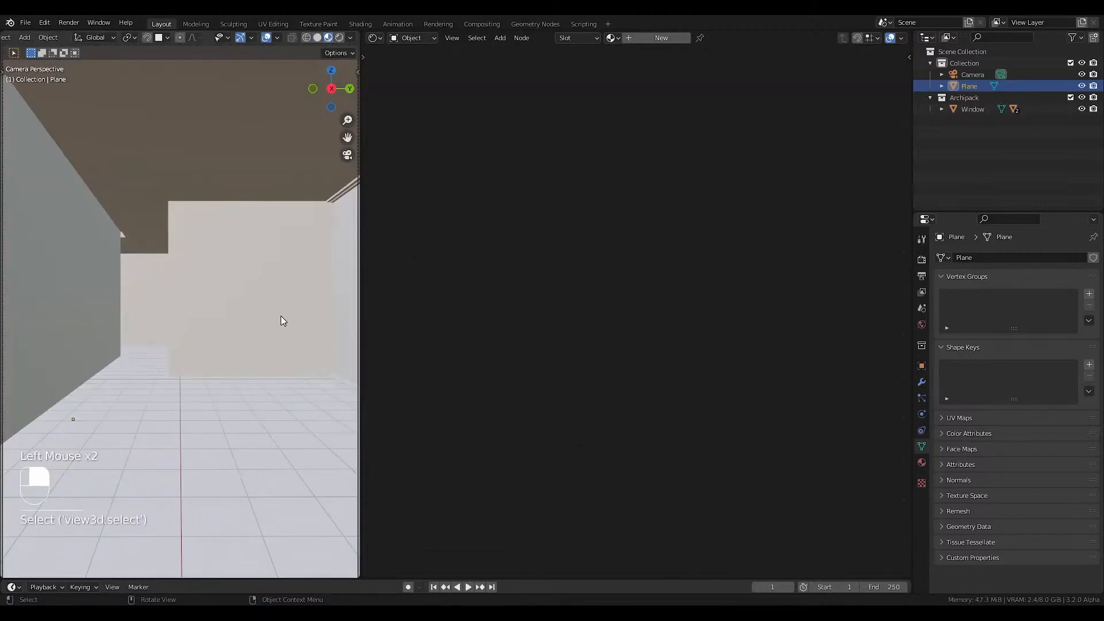
Enter Edit Mode on the room mesh, create a new material named Plaster and move its Principled BSDF away from the output node.
key("Tab")
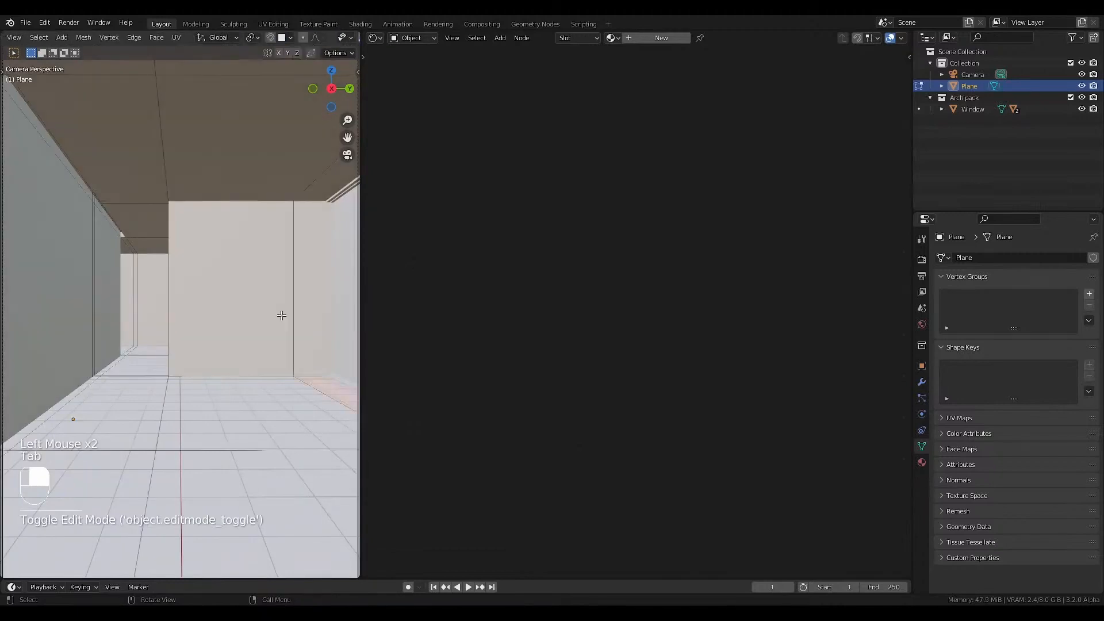
left_click(581, 37)
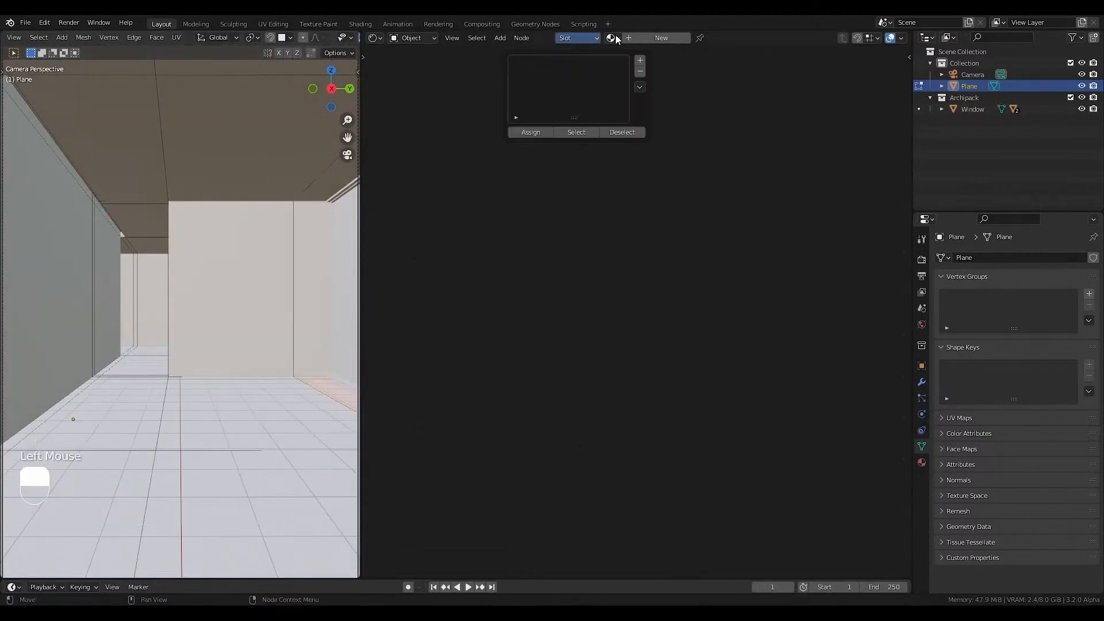
left_click(641, 37)
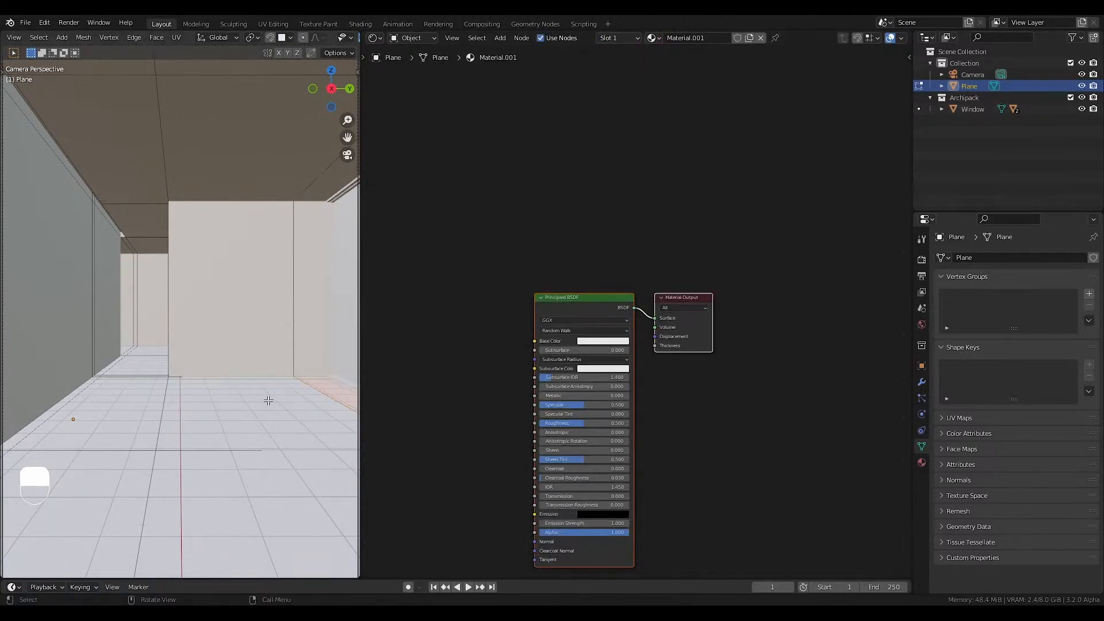
double_click(699, 37)
type("Pla")
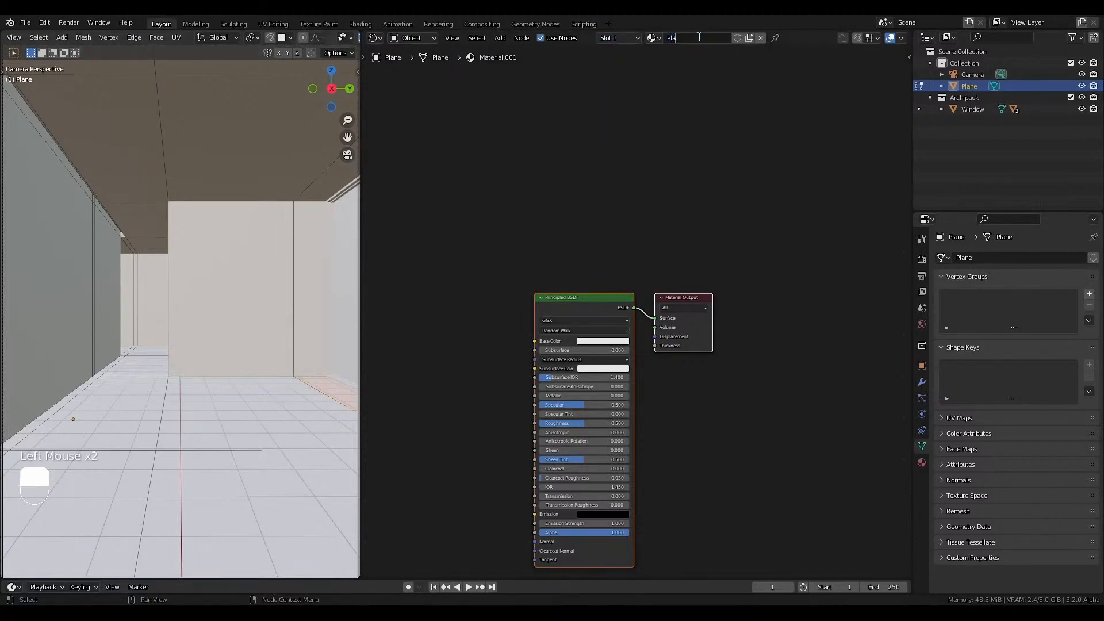
type("ster")
key("Return")
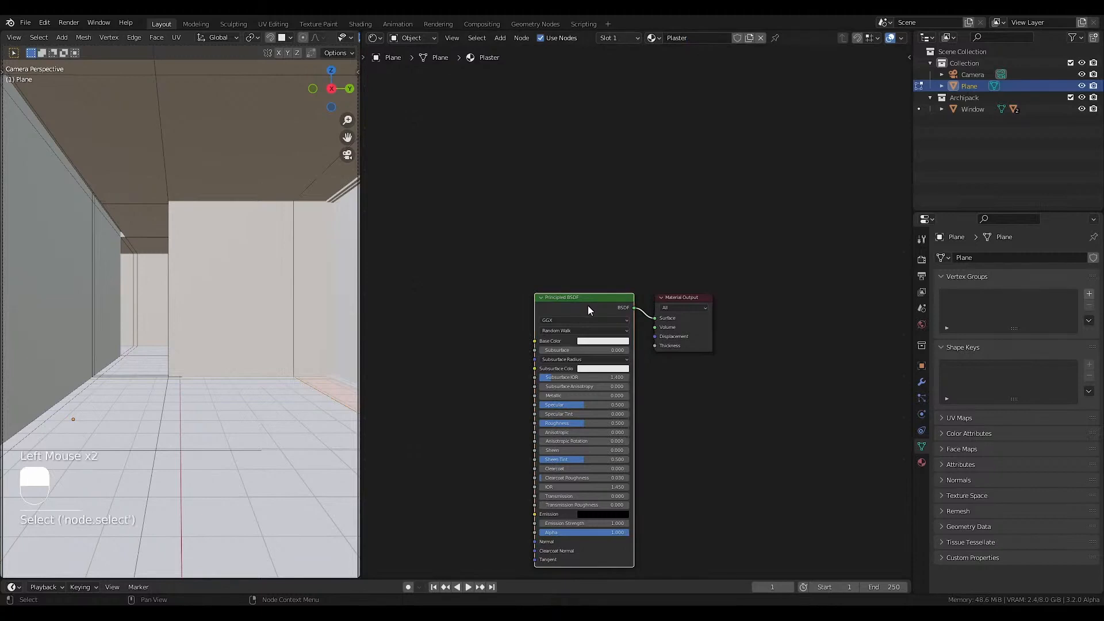
left_click_drag(588, 305, 542, 259)
Add four empty material slots to the room mesh below Plaster.
left_click(619, 38)
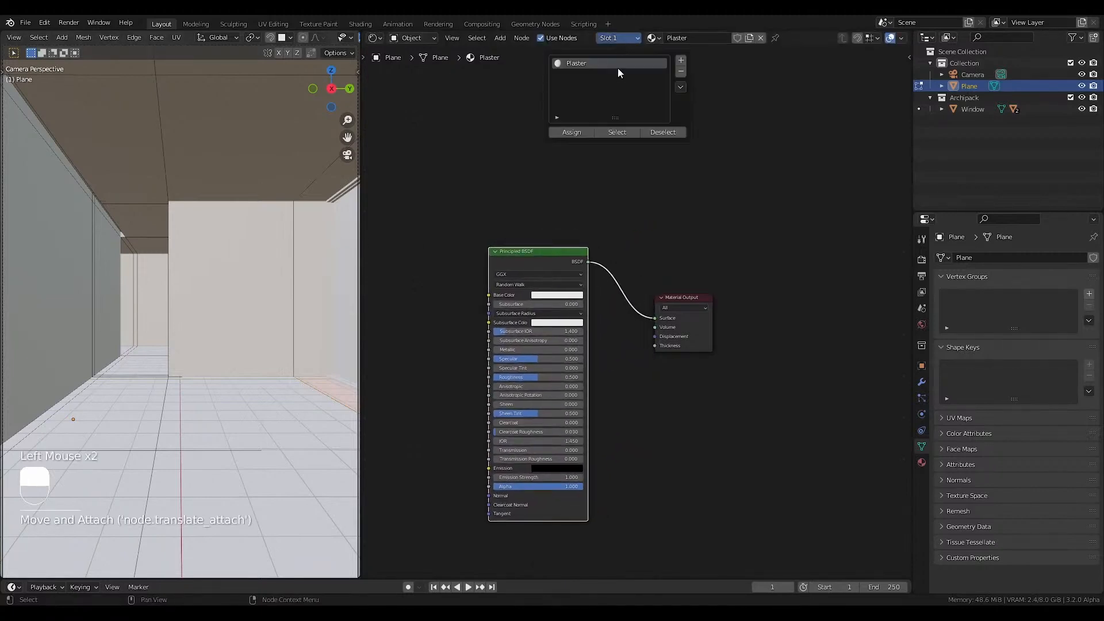
left_click(680, 62)
left_click(681, 62)
left_click(680, 62)
left_click(681, 62)
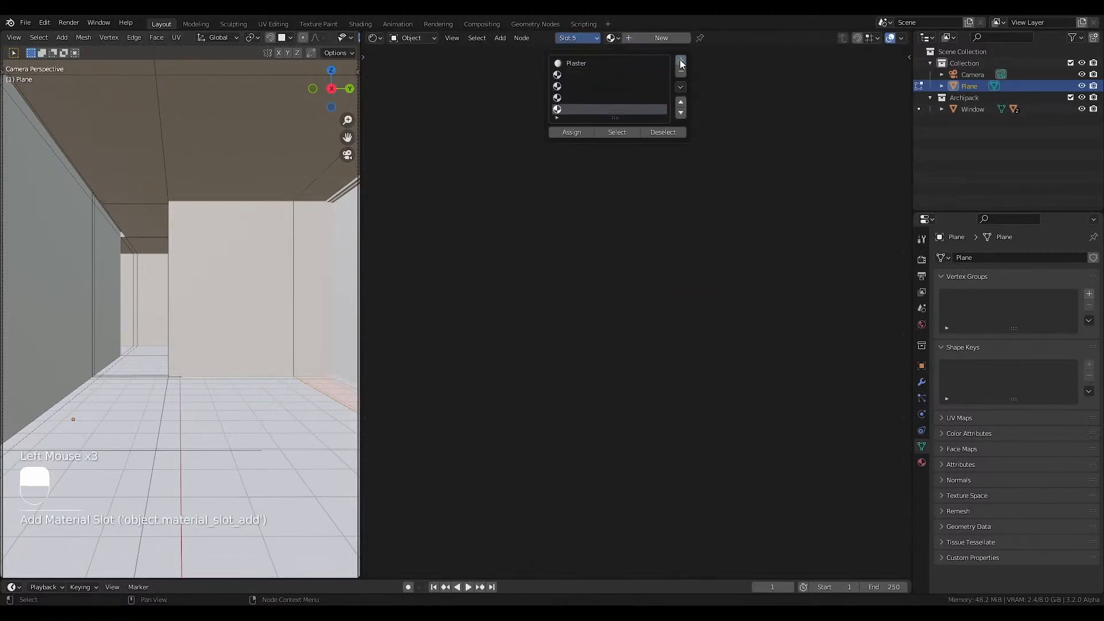
Create a material named Concrete in the second slot and one named Wood in the third slot.
left_click(582, 74)
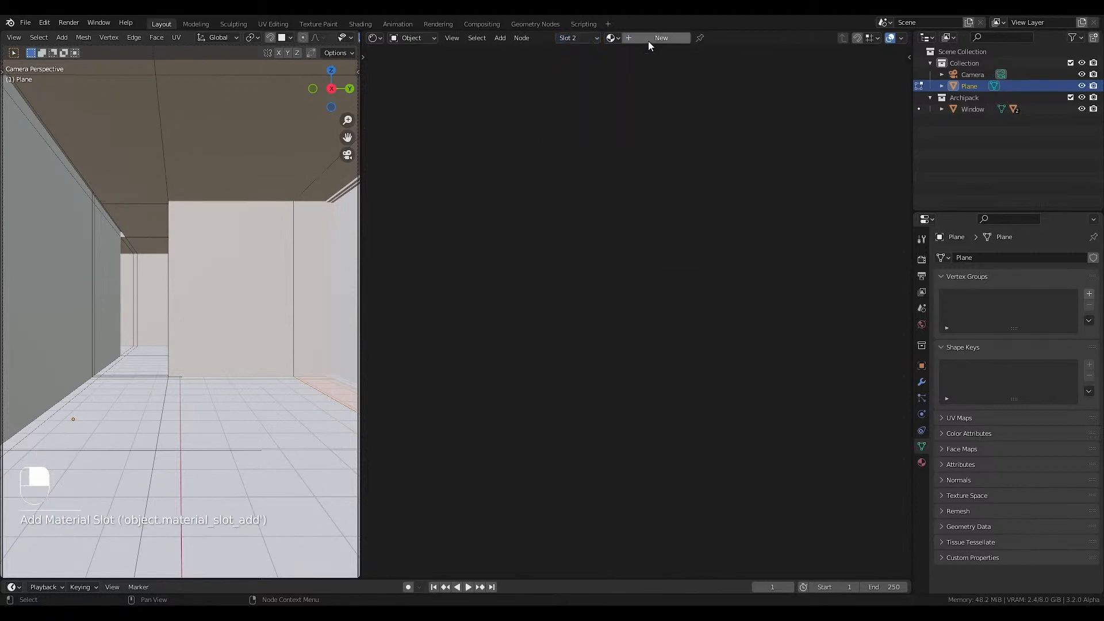
left_click(650, 39)
double_click(681, 38)
type("Conc")
type("rete")
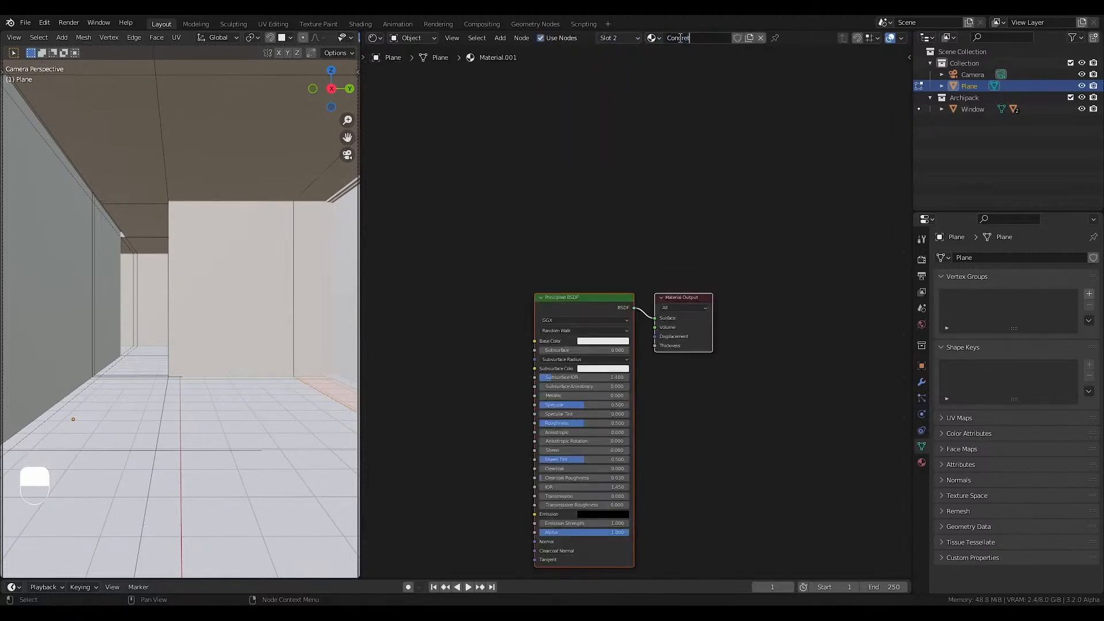
key("Return")
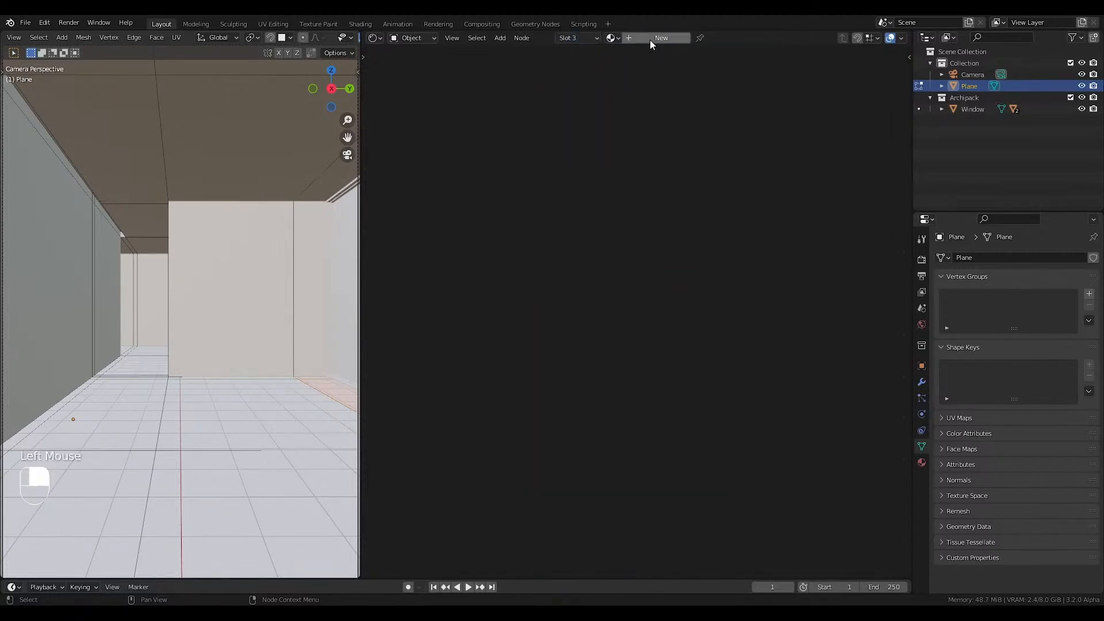
left_click(650, 42)
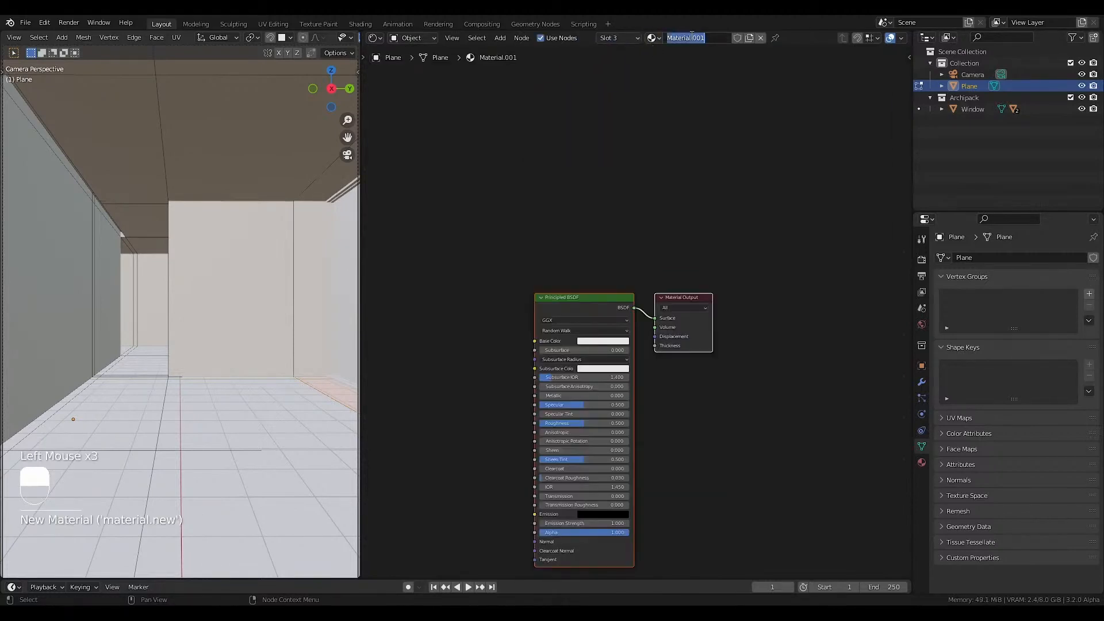
type("Wood")
Create a material named Window tablet in the fourth slot.
left_click(621, 38)
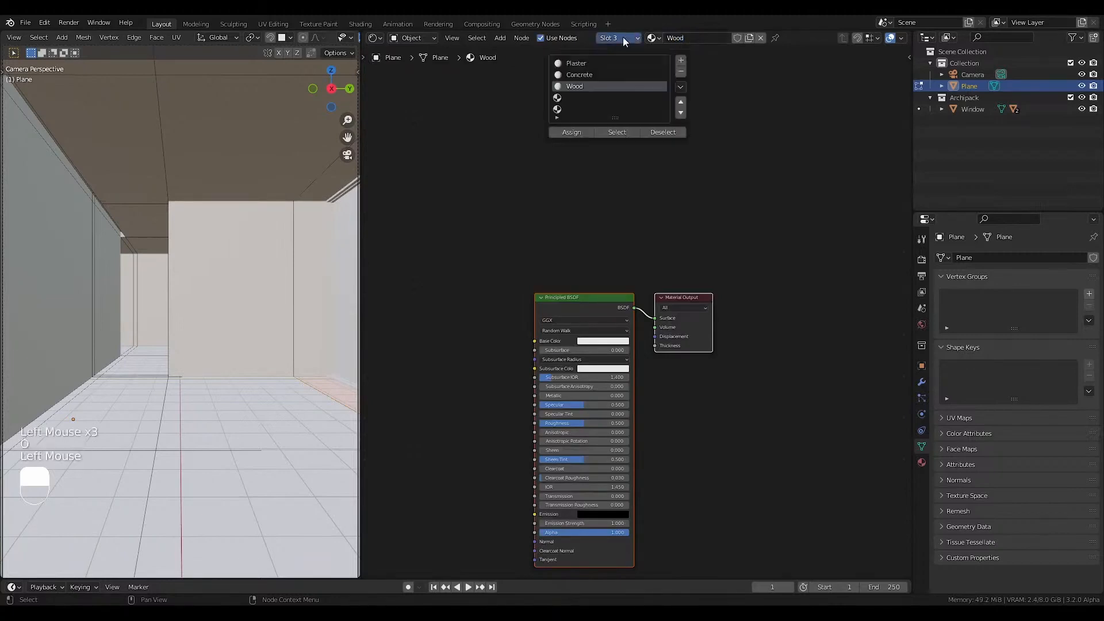
left_click(572, 97)
left_click(647, 38)
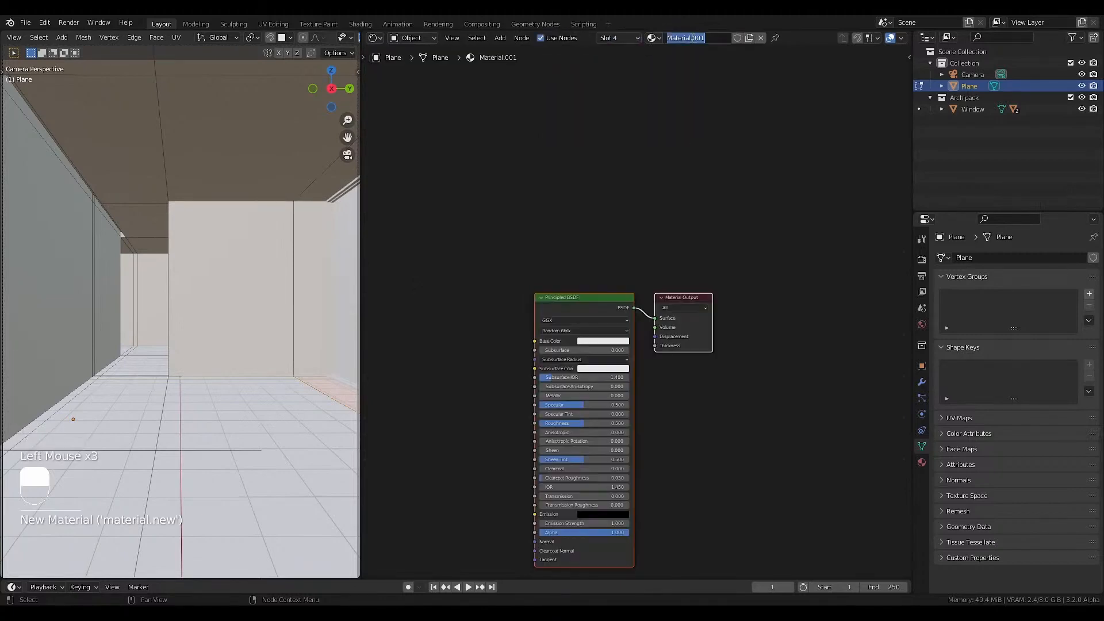
double_click(693, 38)
type("Window tablet")
key("Return")
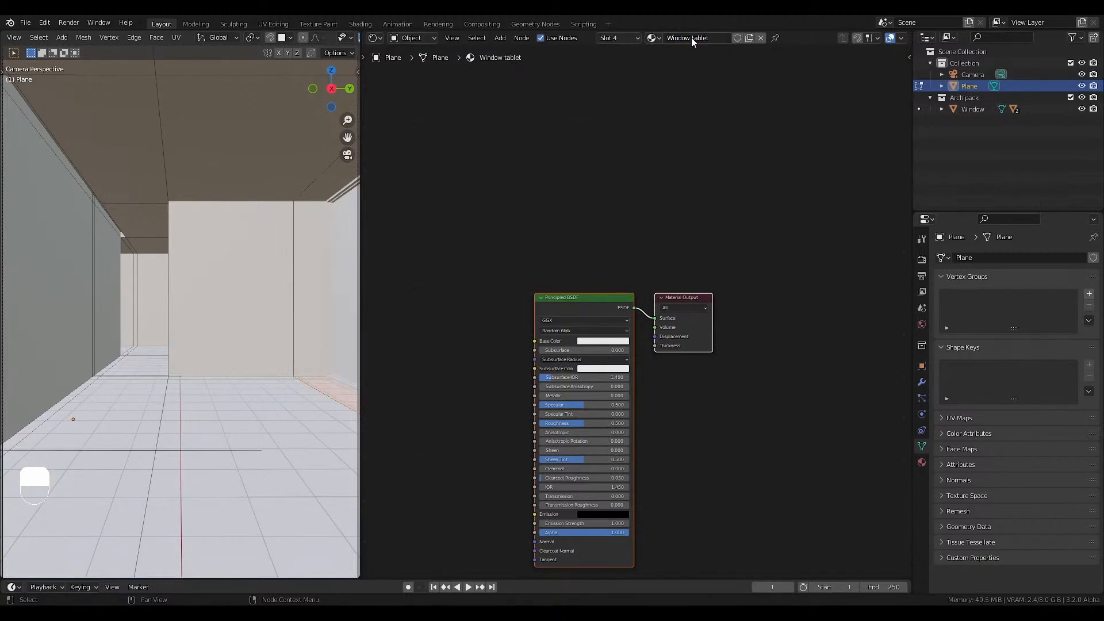
Create a material named Light in the fifth slot.
left_click(623, 39)
left_click(574, 112)
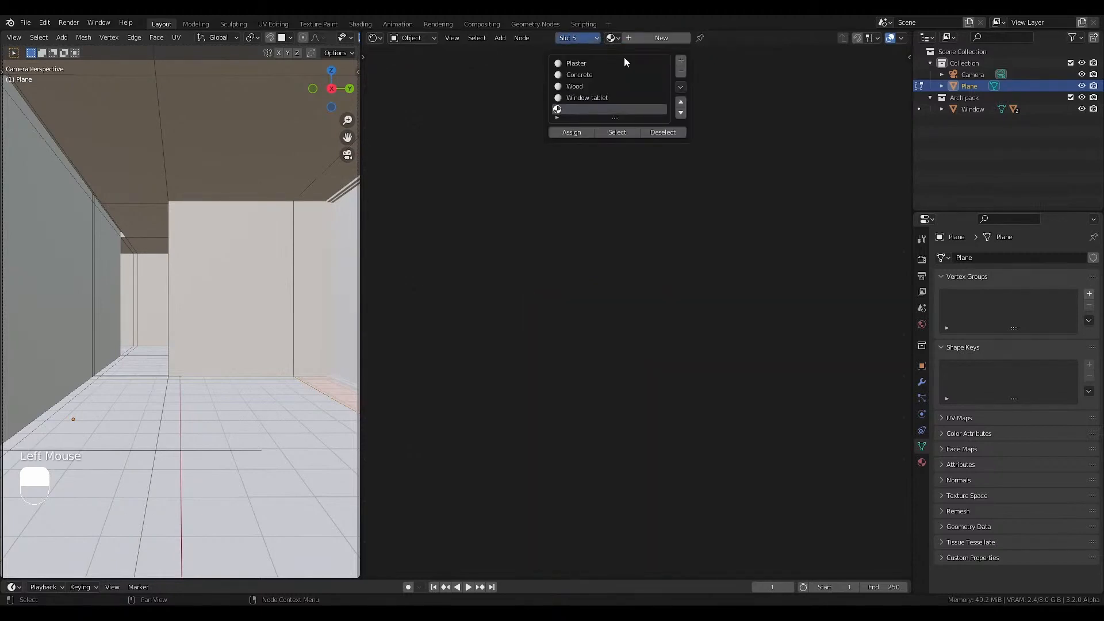
left_click(641, 38)
double_click(692, 39)
type("Light")
key("Return")
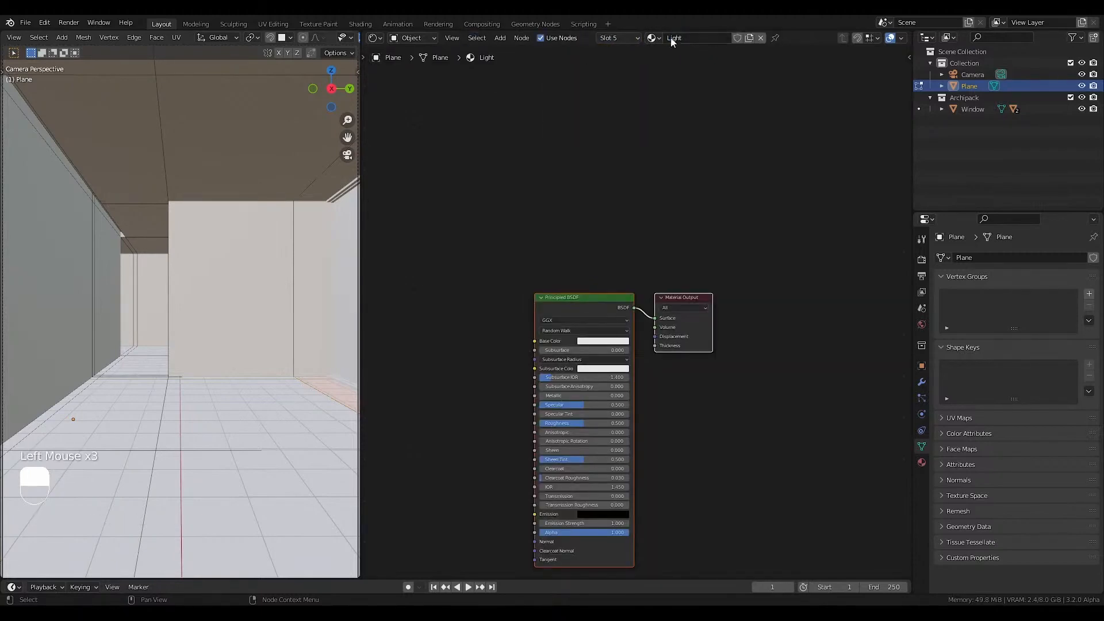
Select the face loop of the large protruding wall and assign the Concrete material to it.
left_click(621, 37)
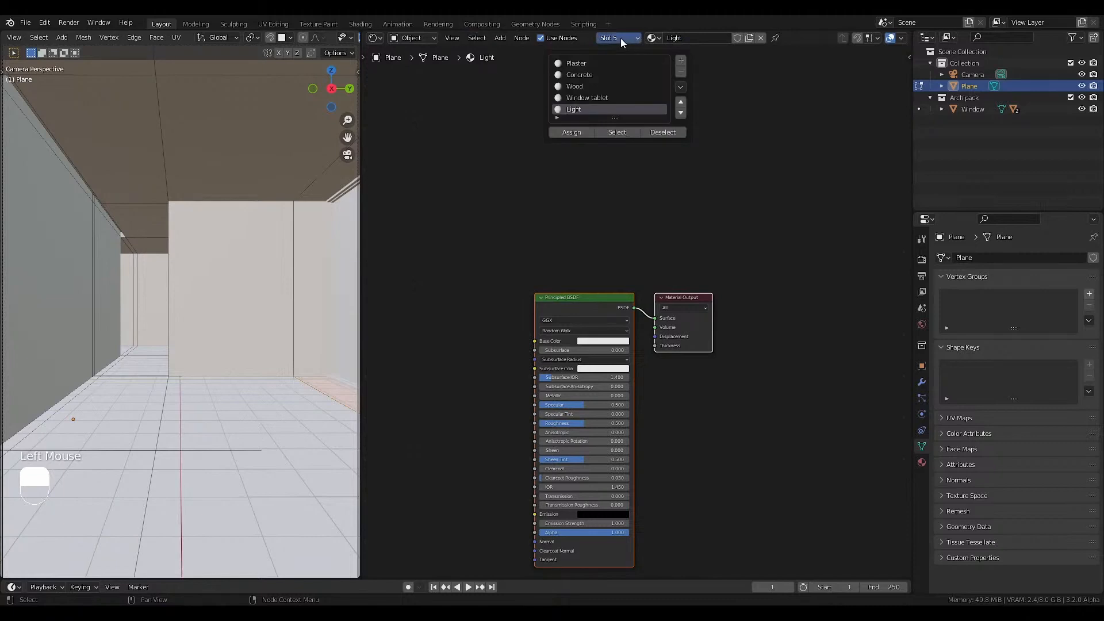
left_click(581, 72)
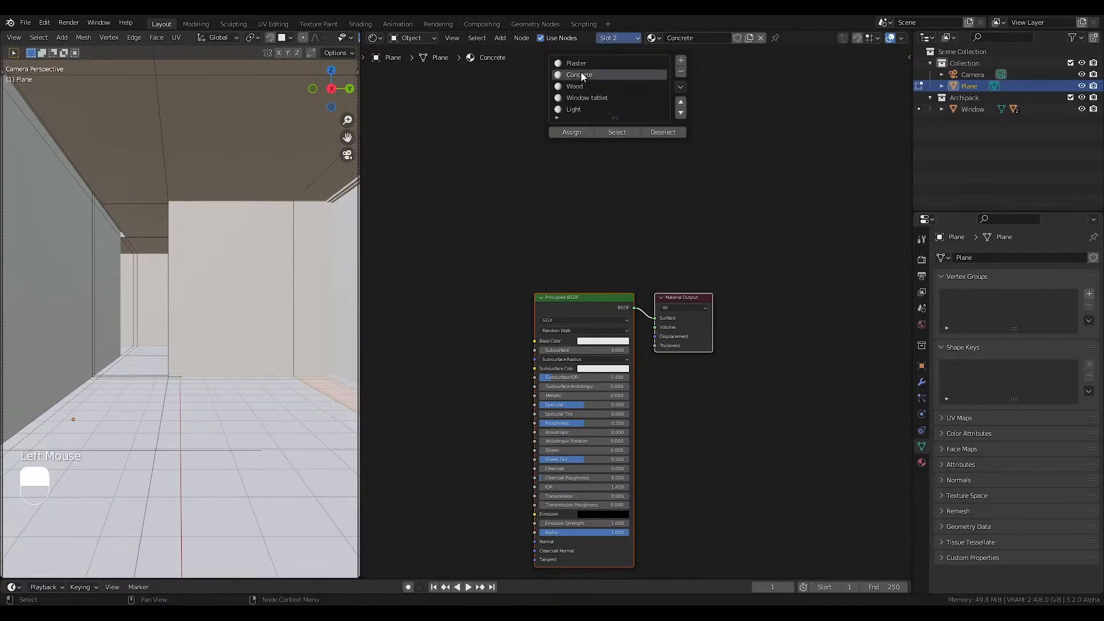
left_click(167, 305, "alt")
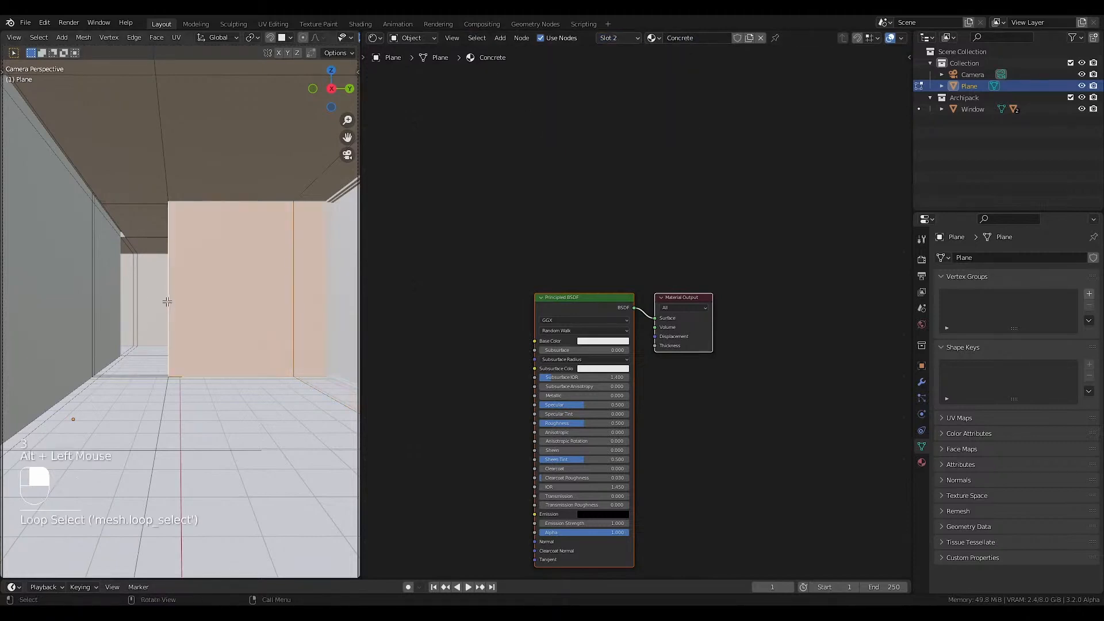
scroll(167, 301, "up", 4)
mouse_move(170, 298)
middle_mouse_down()
mouse_move(182, 313)
mouse_move(160, 299)
middle_mouse_up()
scroll(173, 305, "up", 1)
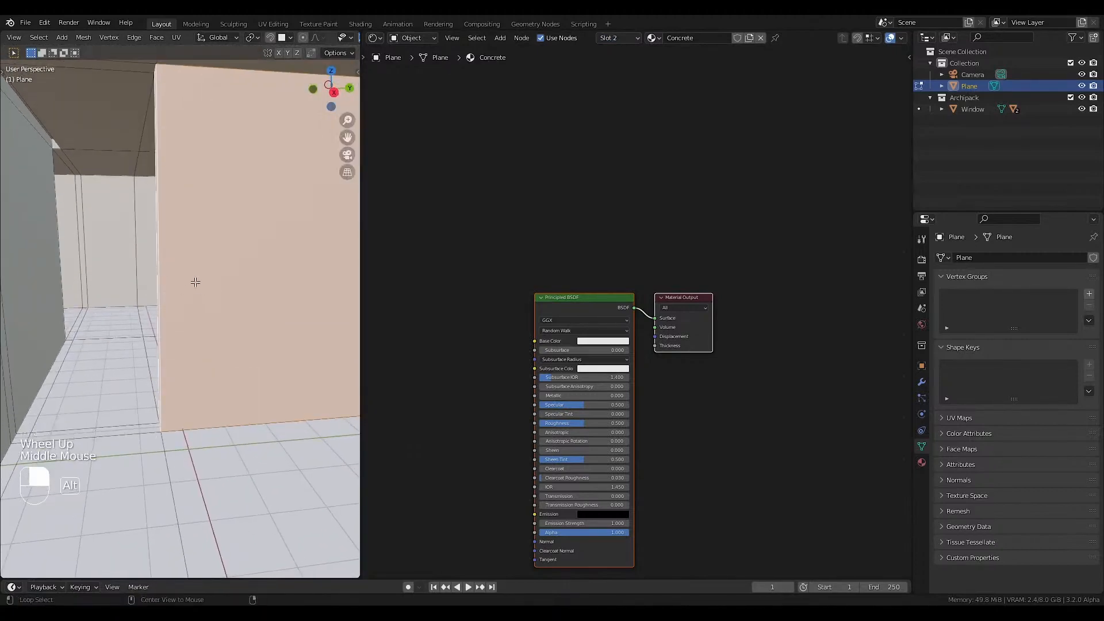
left_click(623, 38)
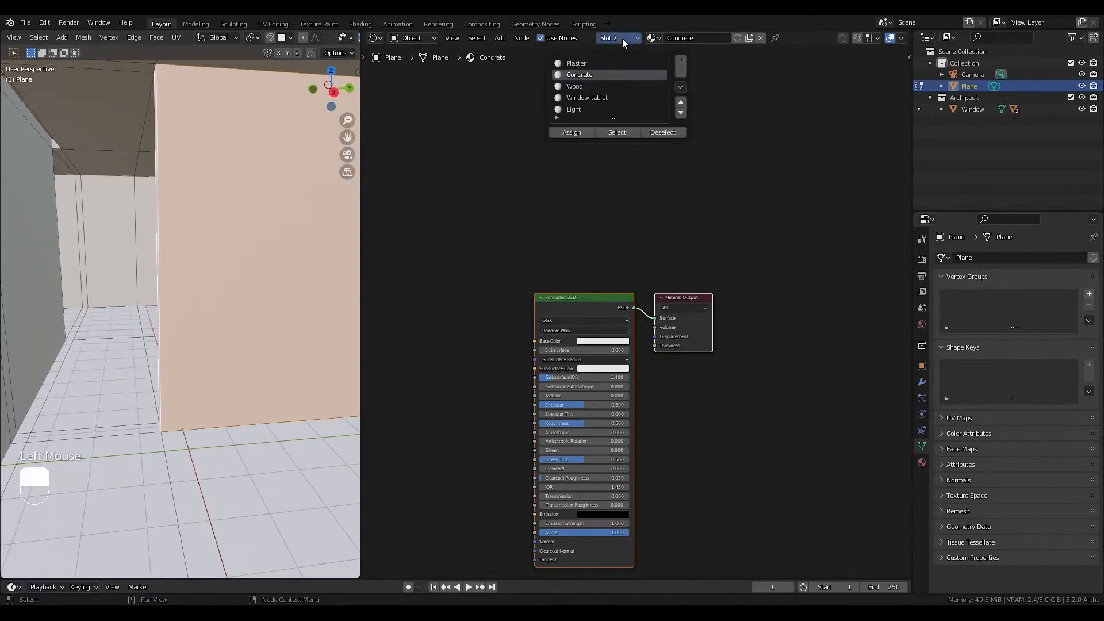
left_click(579, 132)
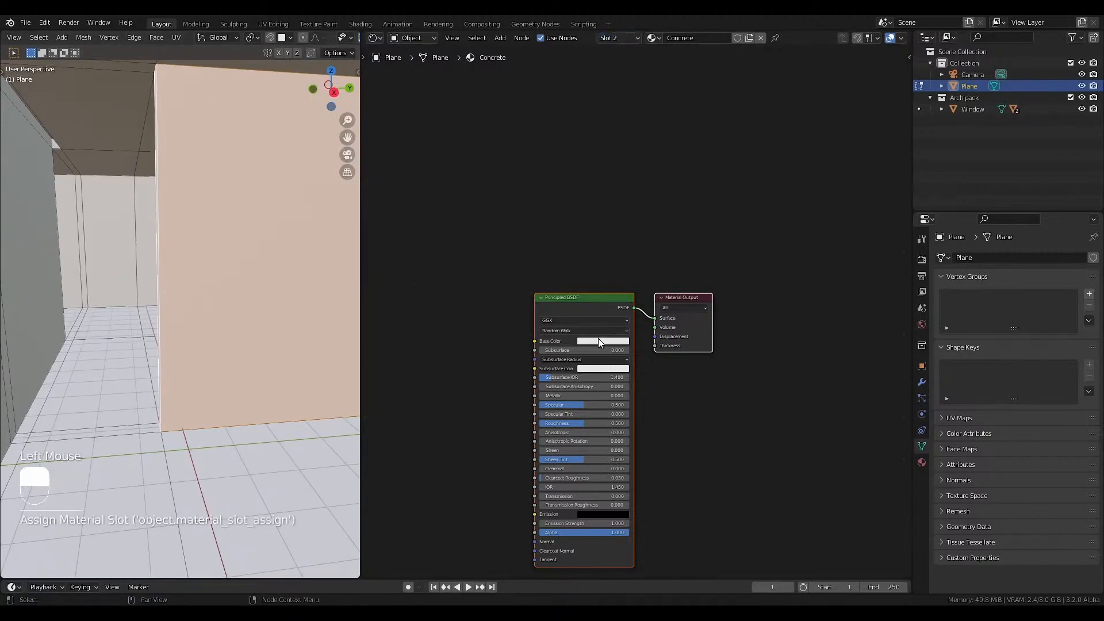
left_click(598, 340)
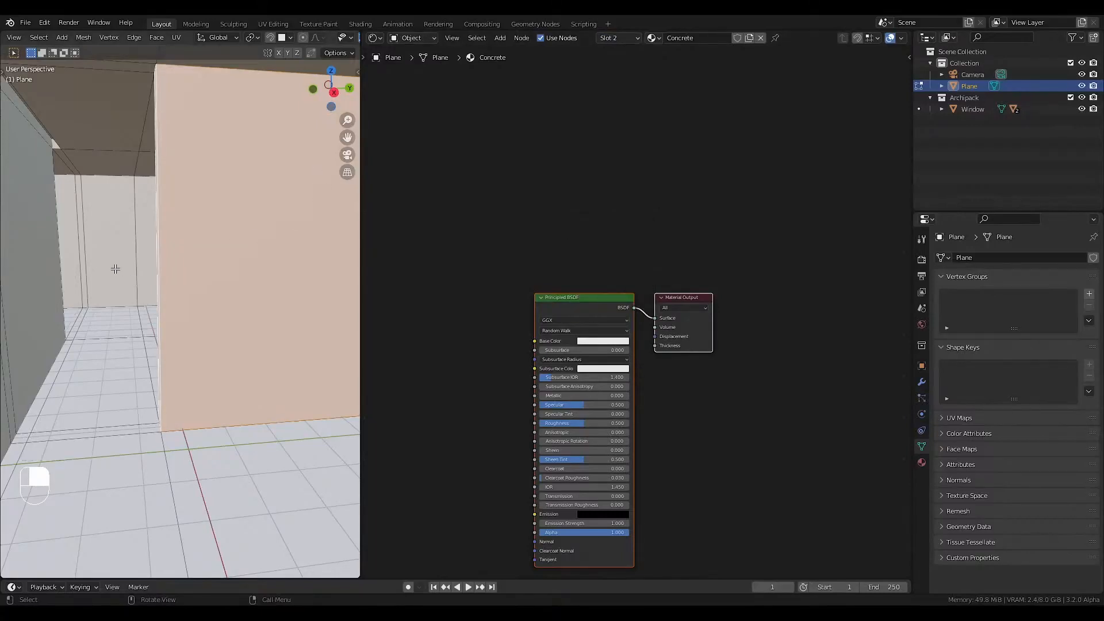
Select the run of faces along the room's far back wall and assign the Wood material to them.
middle_click_drag(115, 268, 198, 245)
scroll(115, 264, "down", 2)
scroll(273, 260, "up", 2)
left_click(198, 245)
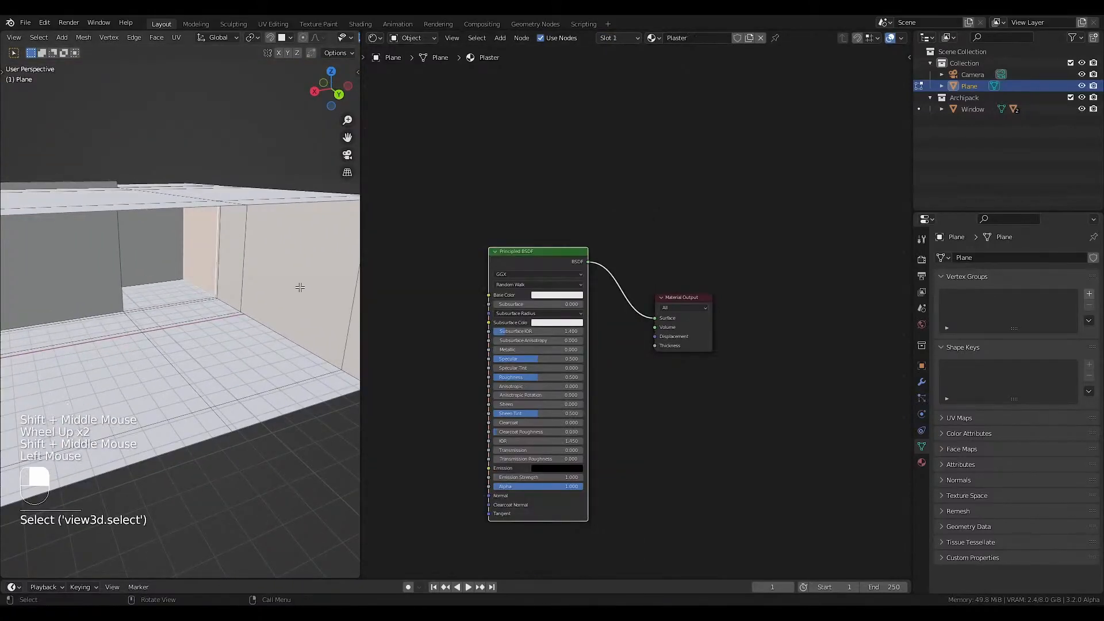
middle_click_drag(300, 287, 224, 283, "shift")
key("ctrl")
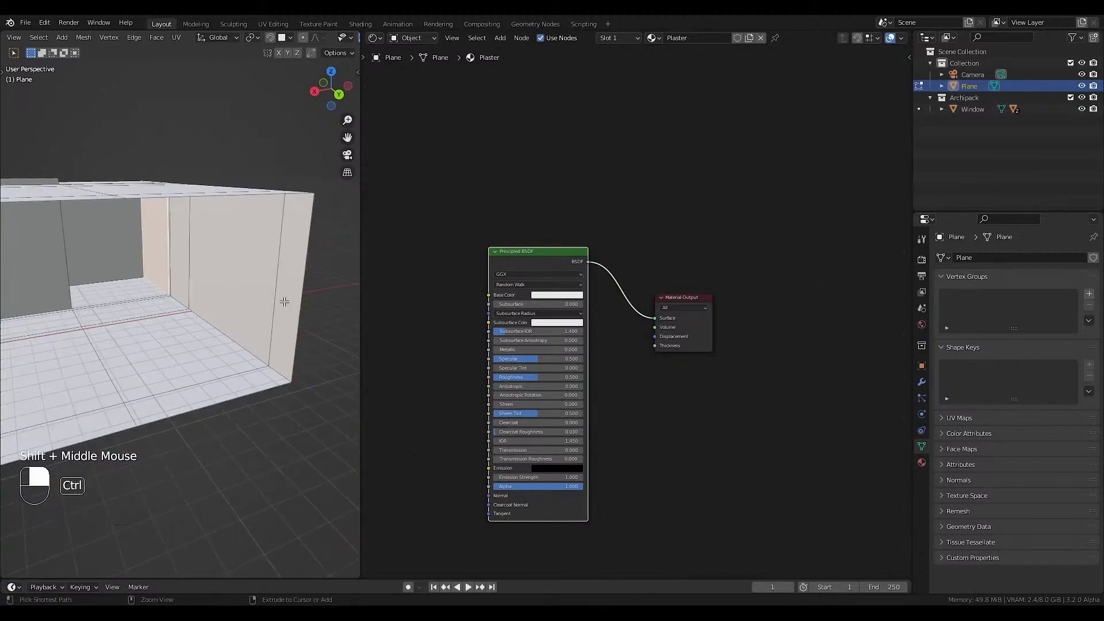
left_click(284, 301, "ctrl")
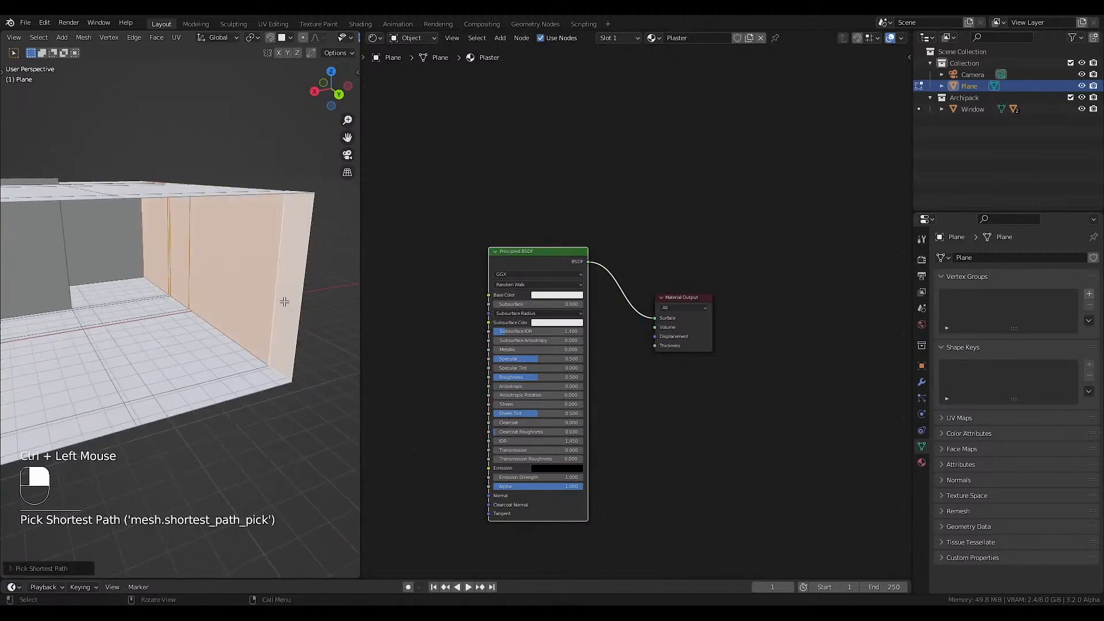
scroll(233, 309, "down", 2)
left_click(616, 38)
left_click(589, 88)
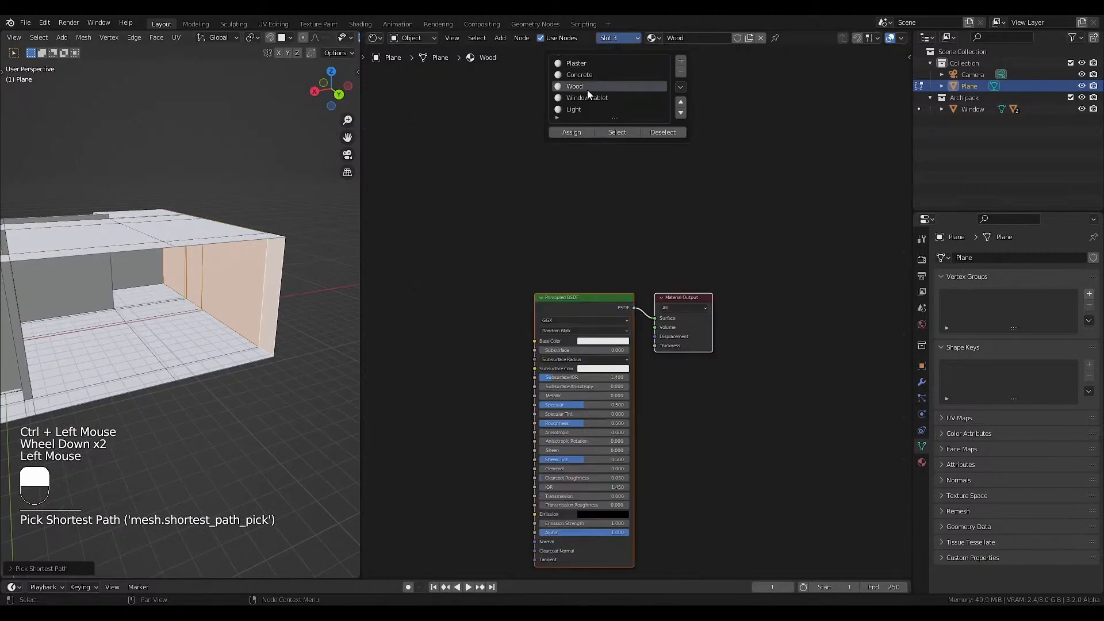
left_click(577, 133)
Pick a slightly different base color for the Wood material.
left_click(595, 341)
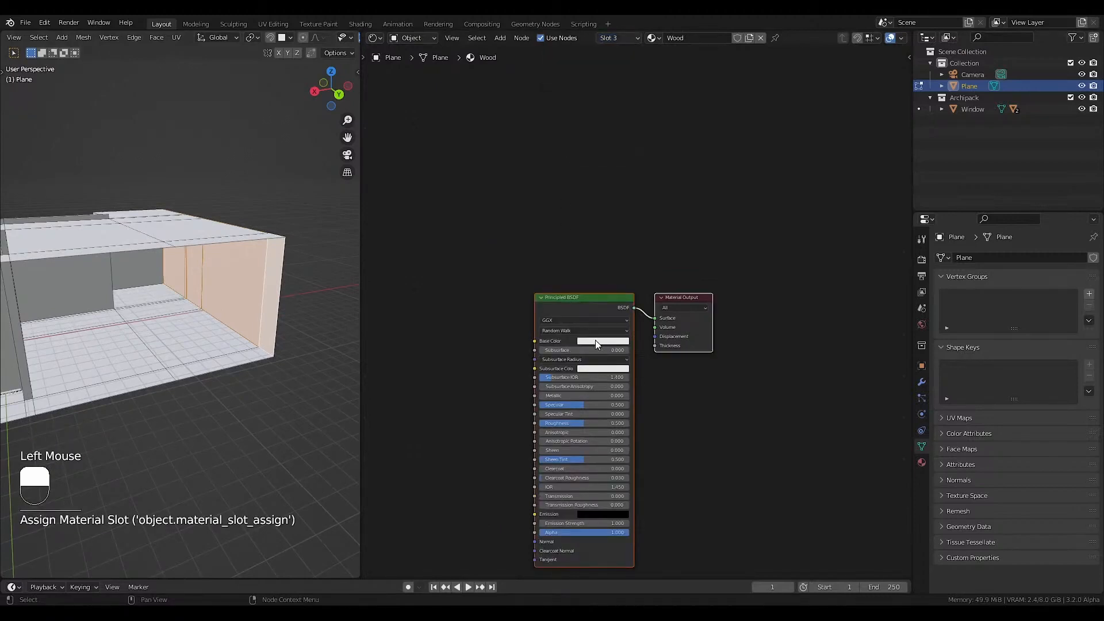
left_click(614, 269)
left_click_drag(613, 268, 612, 254)
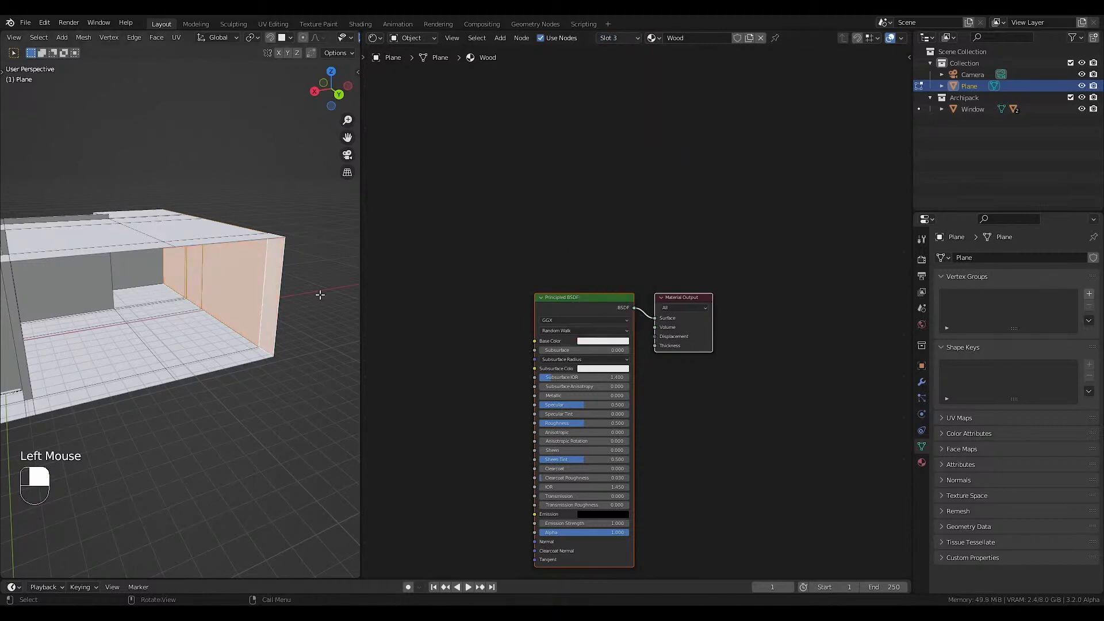
Assign the Window tablet material to the floor-level strip along the window wall and set its base color to black.
middle_click_drag(124, 306, 248, 252, "shift")
middle_click_drag(176, 265, 178, 258, "shift")
scroll(178, 258, "down", 1)
mouse_move(190, 238)
middle_mouse_down("shift")
mouse_move(268, 226)
mouse_move(184, 236)
middle_mouse_up("shift")
key("KP_0")
scroll(308, 370, "down", 4)
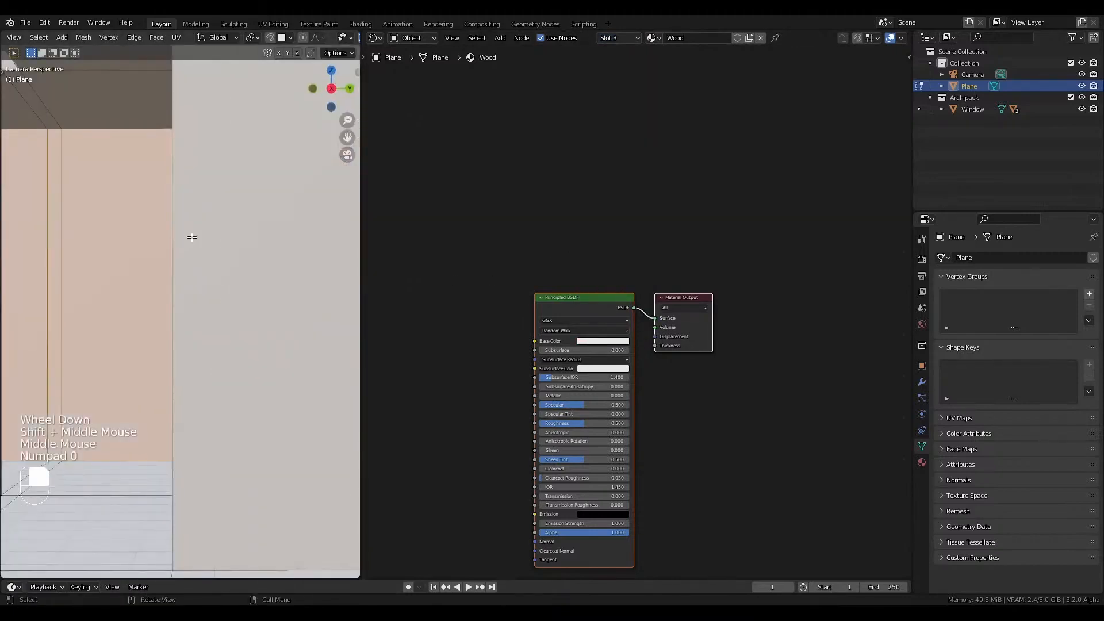
middle_click_drag(279, 332, 221, 333, "shift")
left_click(305, 400)
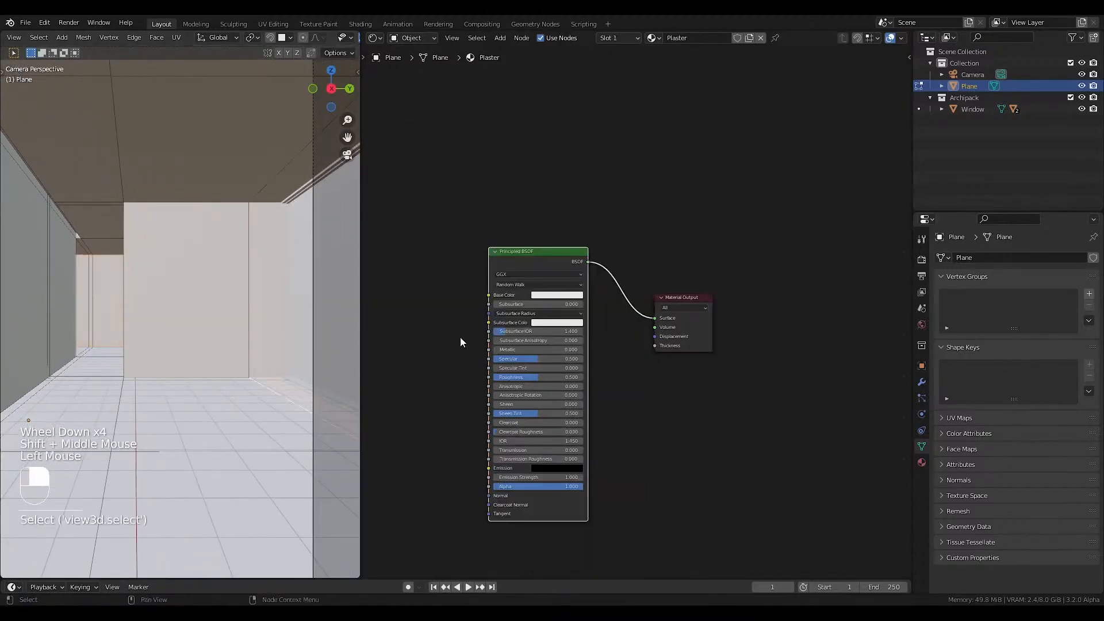
left_click(620, 40)
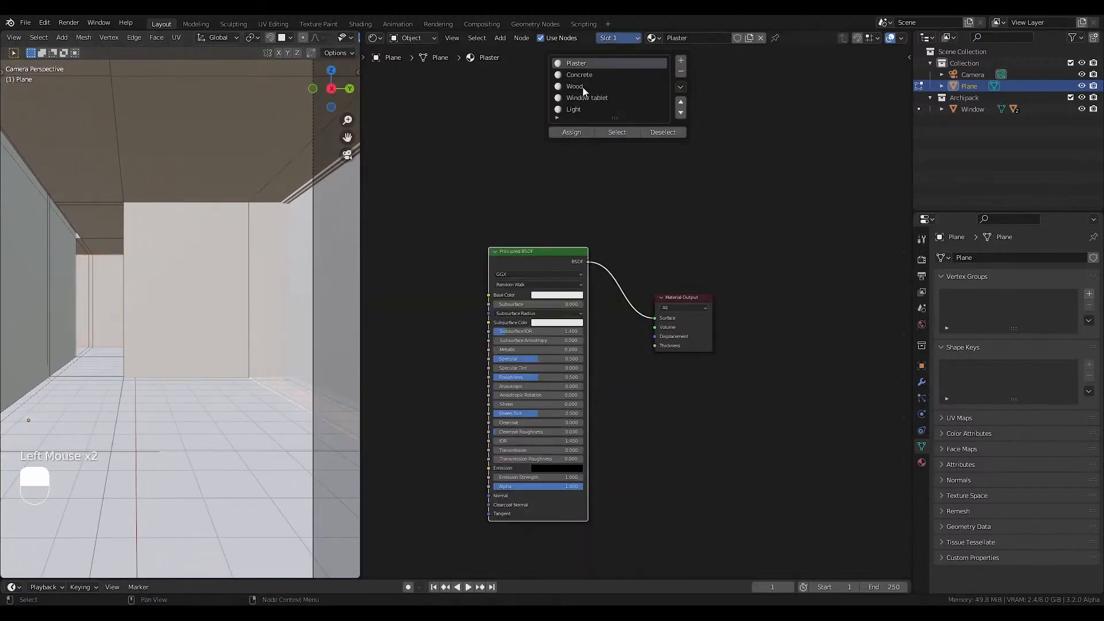
left_click(579, 99)
left_click(581, 133)
left_click(602, 341)
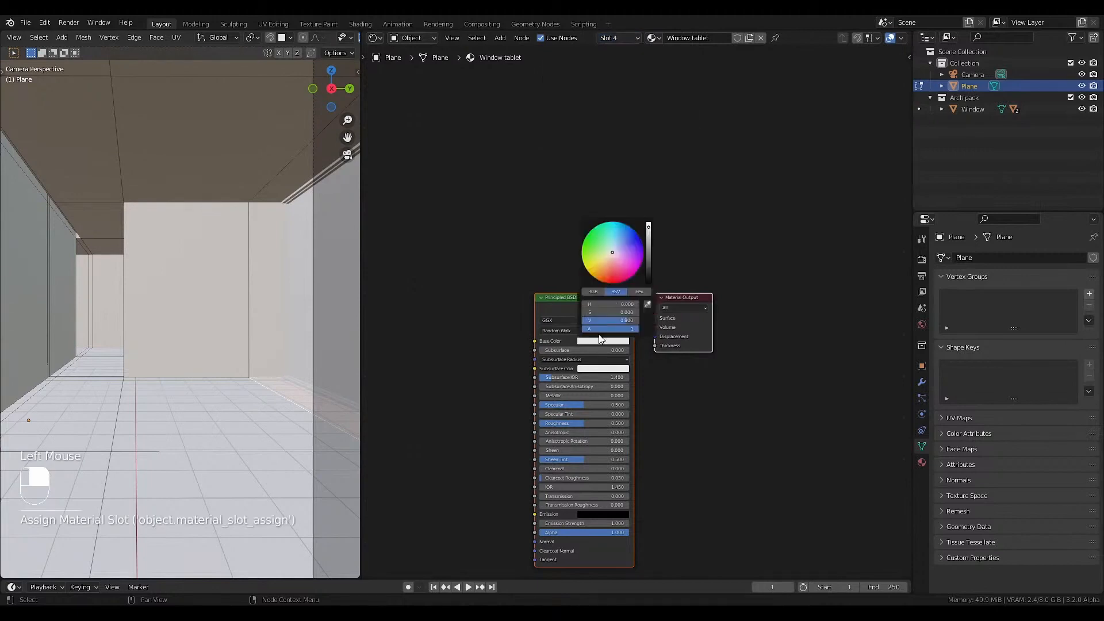
left_click_drag(649, 267, 648, 281)
Select the run of narrow side faces along the raised ceiling recess and assign the Light material to them.
middle_click_drag(126, 205, 36, 234)
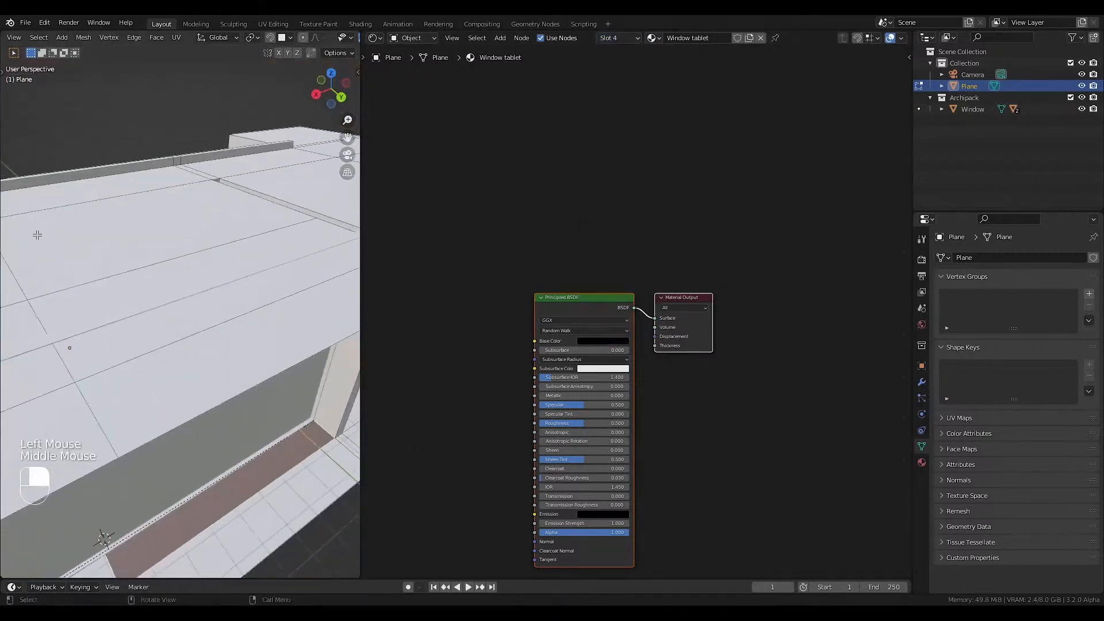
middle_click_drag(46, 123, 60, 181, "shift")
left_click(78, 231)
middle_click_drag(77, 231, 81, 240, "shift")
scroll(81, 240, "up", 2)
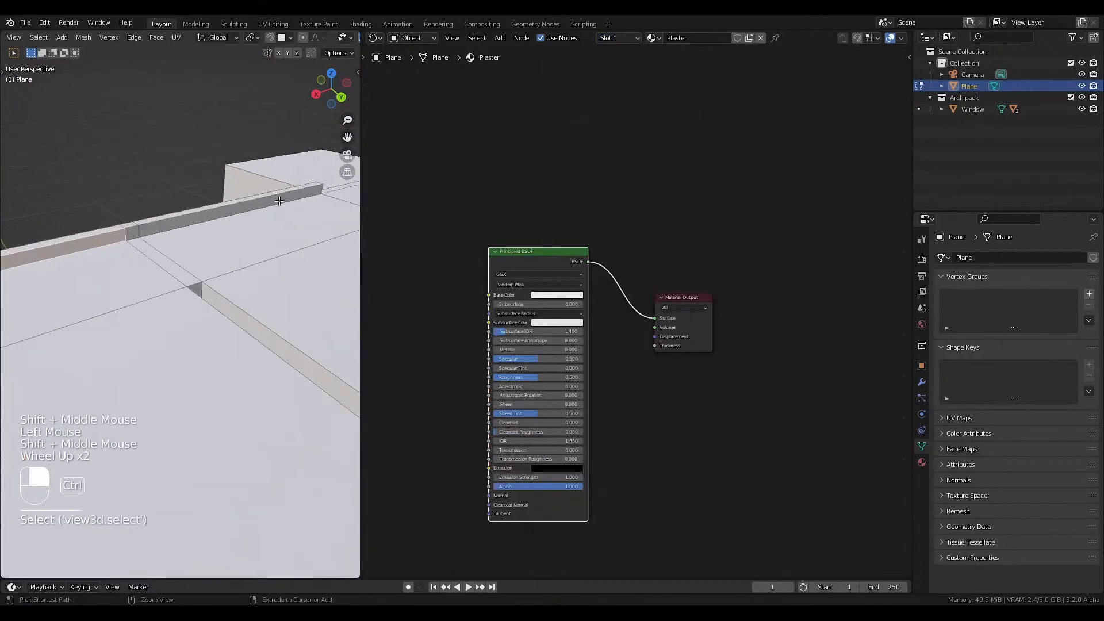
left_click(230, 209, "ctrl")
left_click(615, 39)
left_click(582, 111)
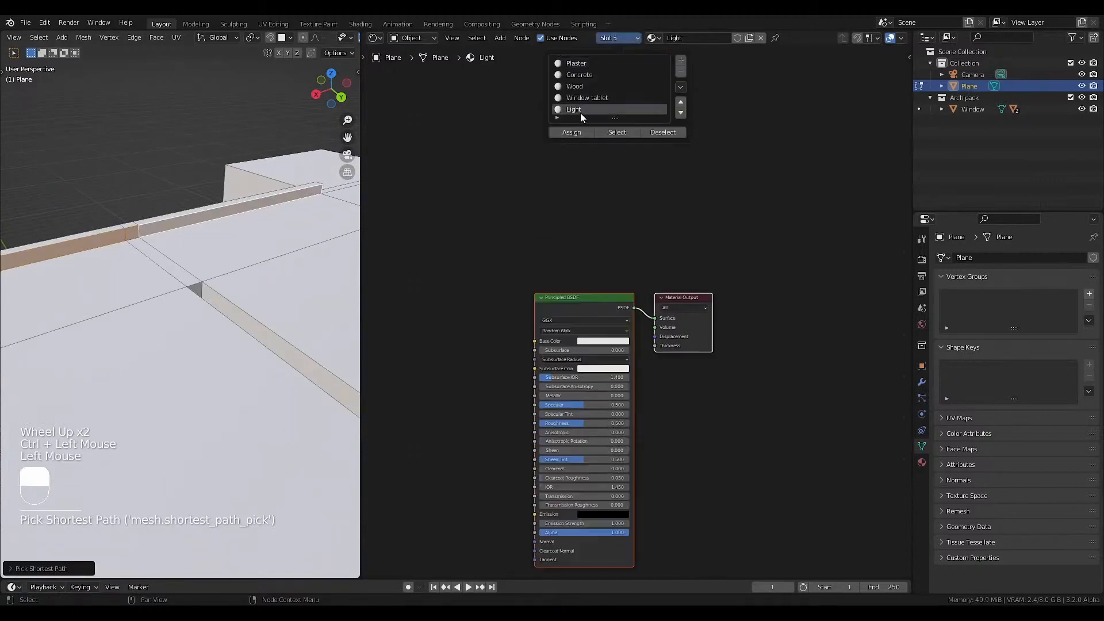
left_click(576, 133)
key("KP_0")
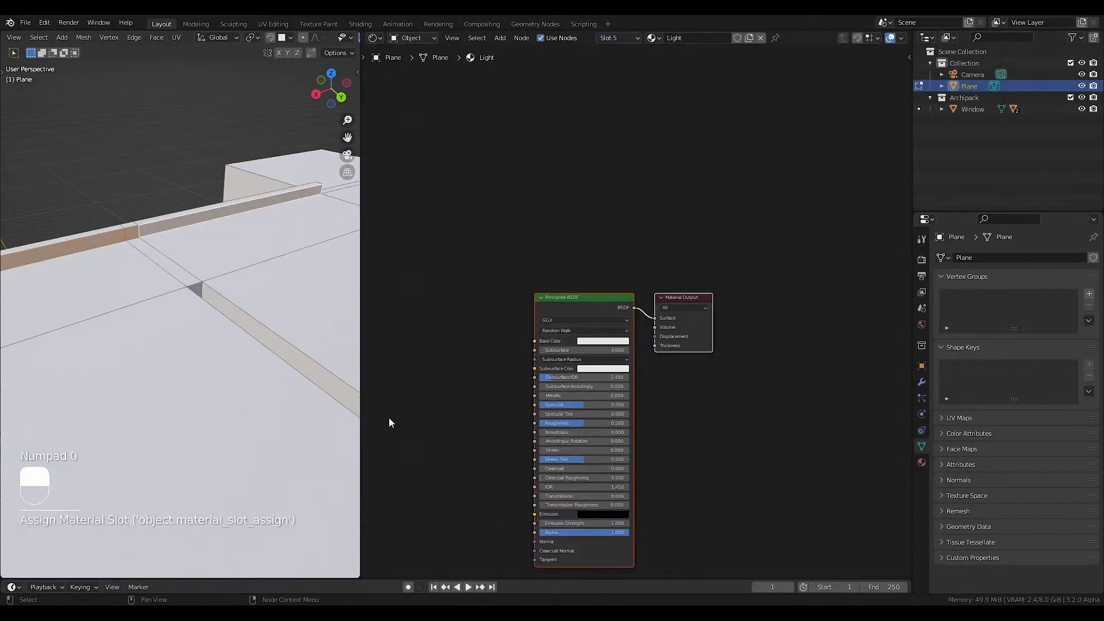
key("KP_0")
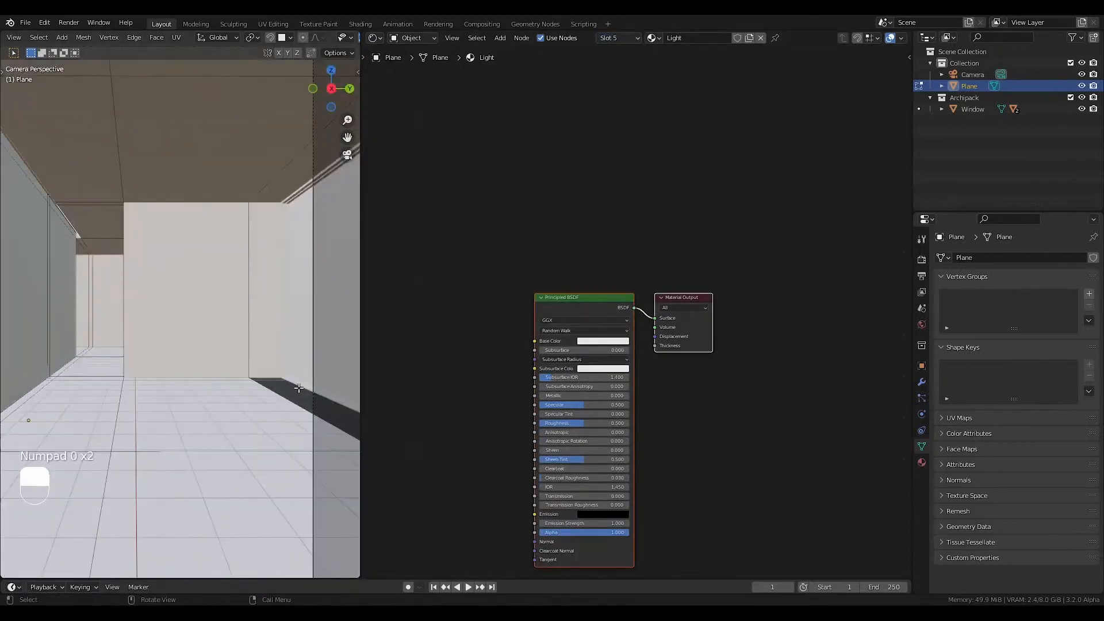
middle_click_drag(579, 450, 578, 373)
scroll(567, 423, "up", 3)
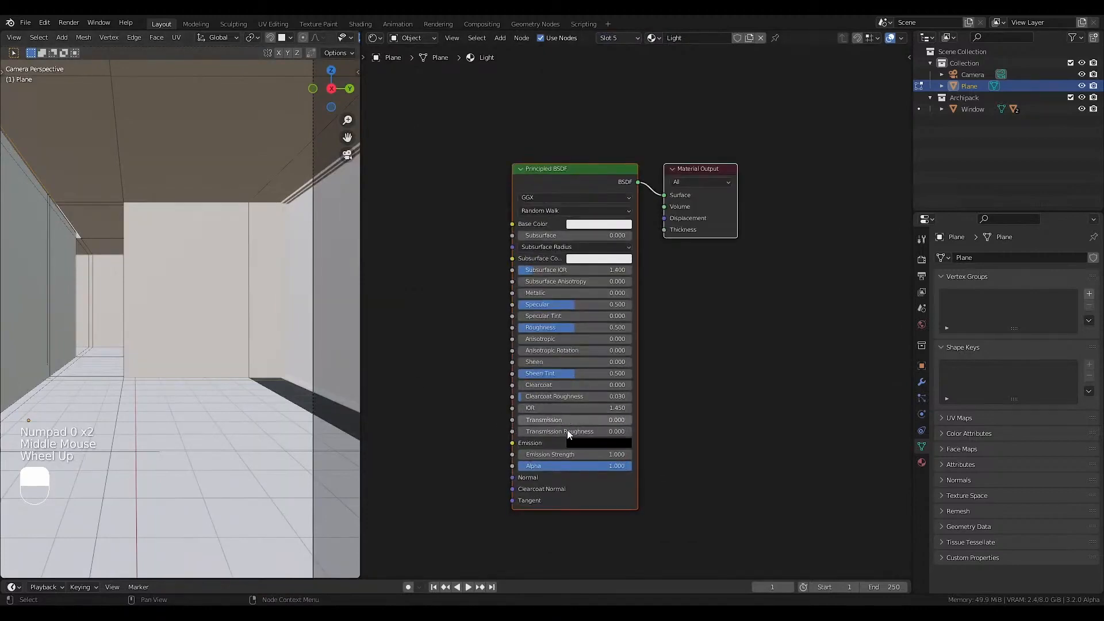
middle_click_drag(545, 88, 543, 140)
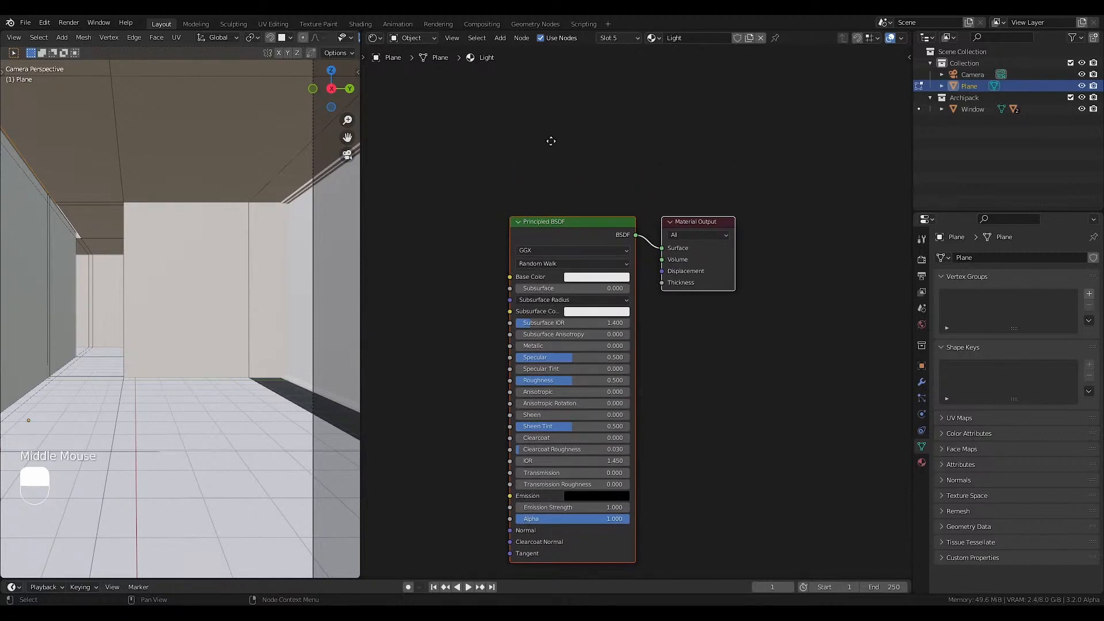
middle_click_drag(550, 140, 532, 163)
key("shift+a")
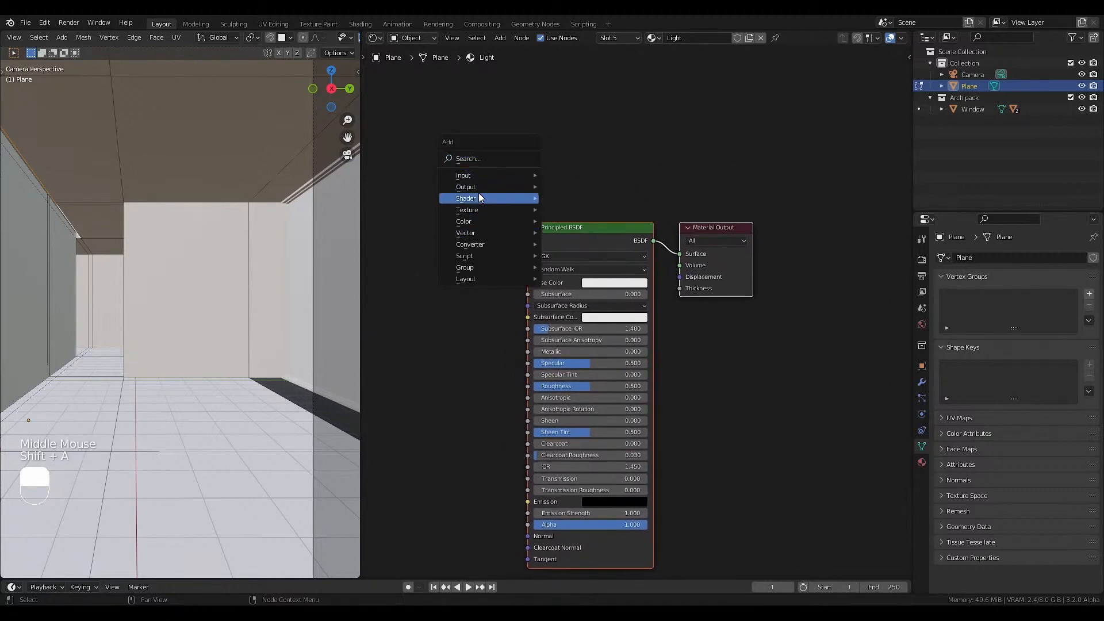
left_click(613, 127)
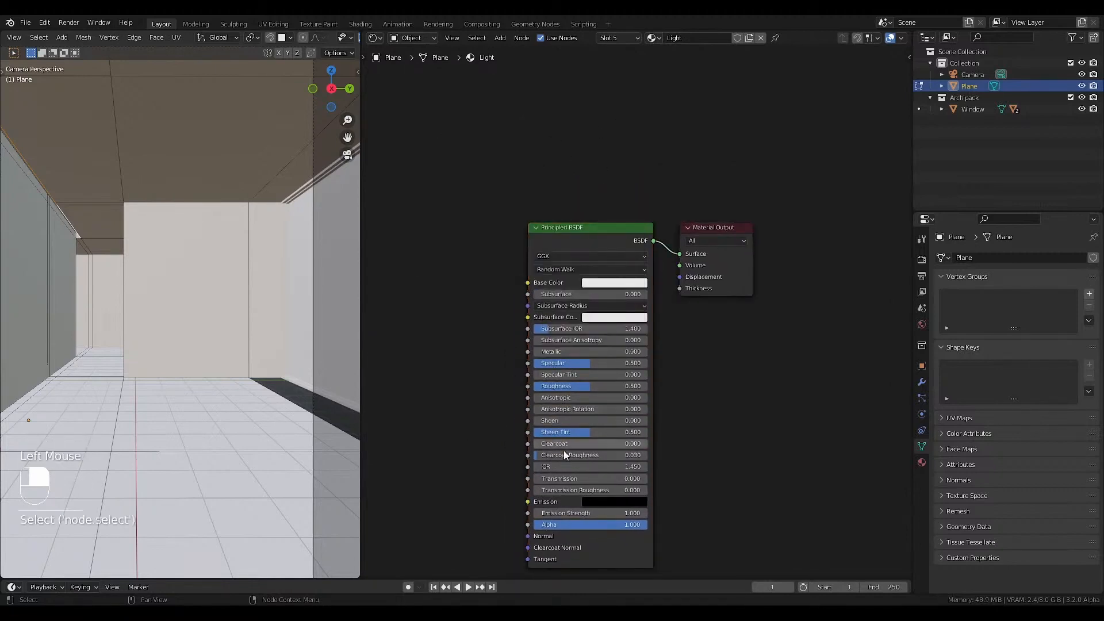
Add a Blackbody node to the Light material and connect its Color to the Principled BSDF's Emission input.
middle_click_drag(532, 420, 572, 357)
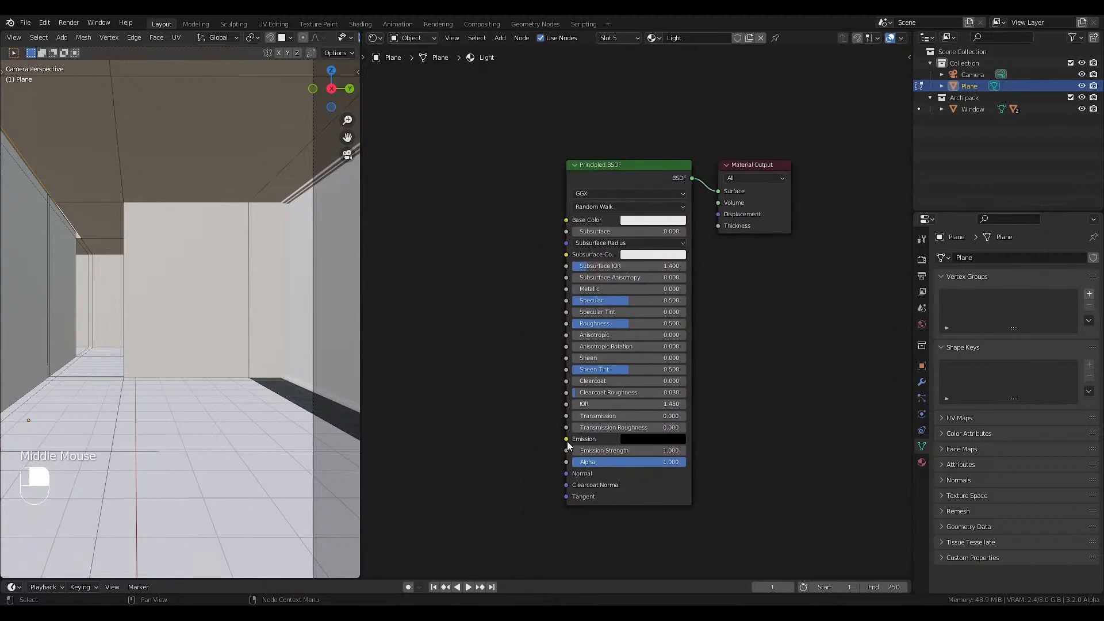
left_click_drag(567, 440, 473, 409)
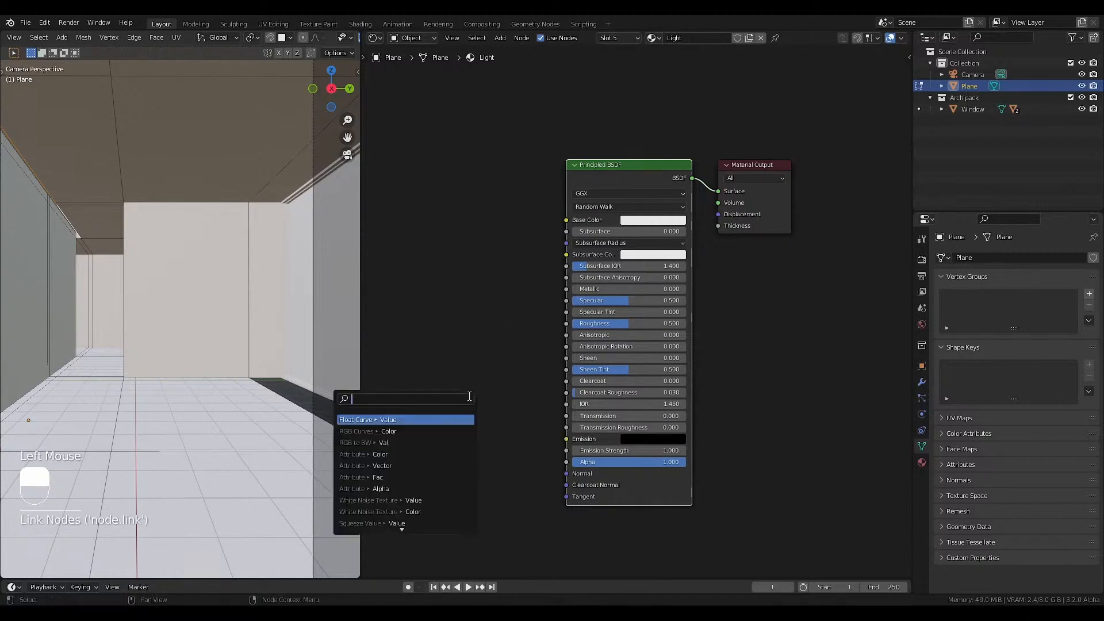
type("blacx")
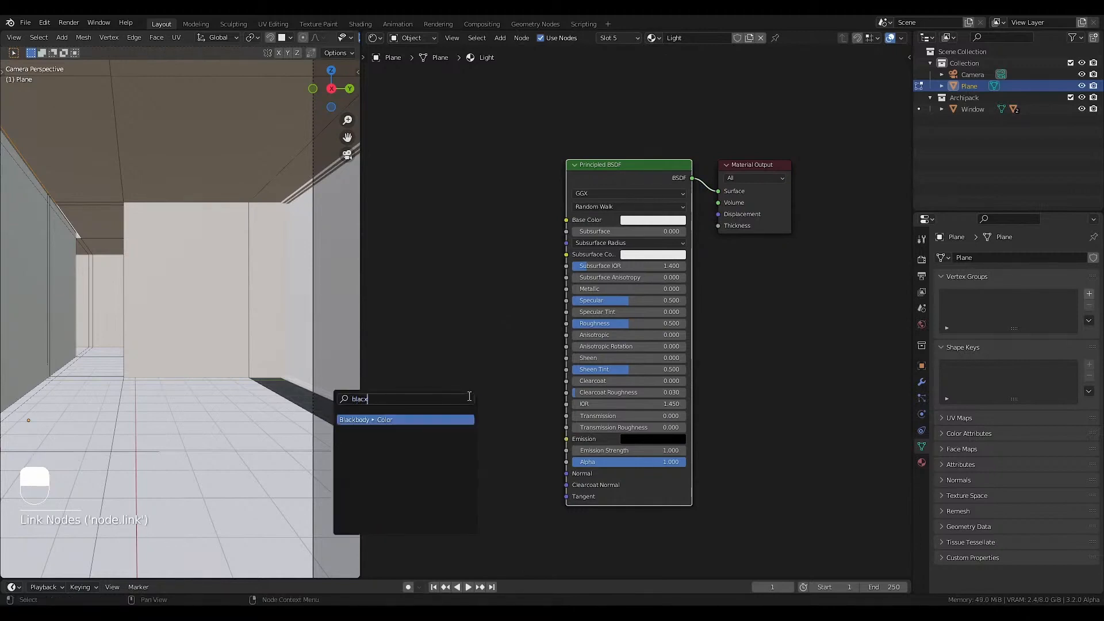
key("BackSpace")
type("k body")
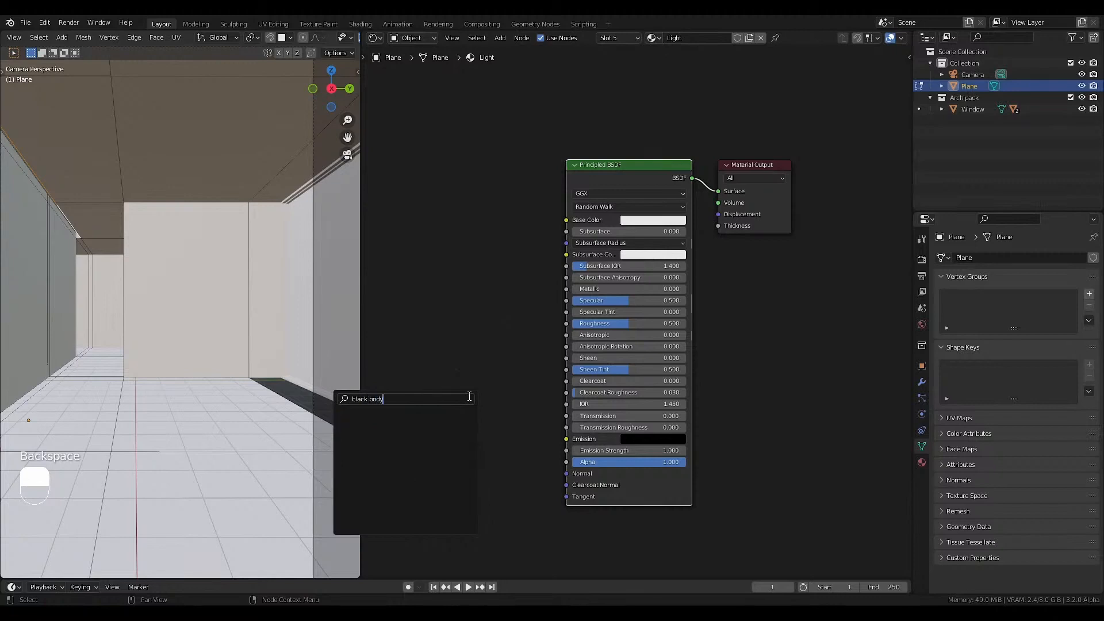
key("BackSpace")
key("BackSpace")
key("BackSpace")
key("BackSpace")
key("BackSpace")
left_click(399, 424)
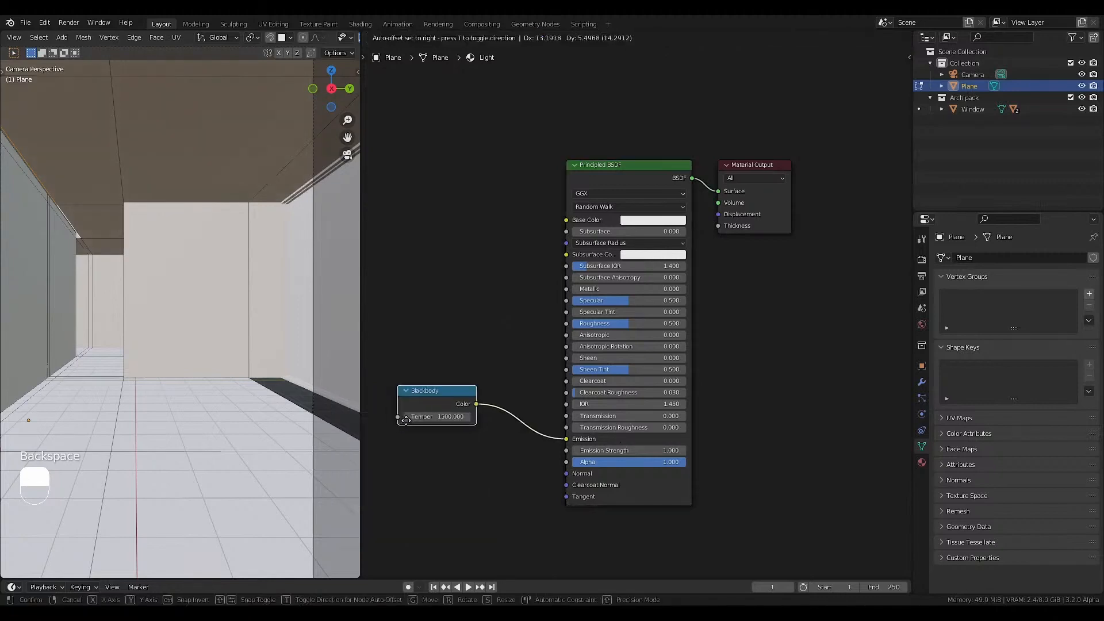
left_click(436, 447)
left_click(424, 353)
Leave Edit Mode, set the Blackbody temperature to 3500, and fit the camera view in the viewport.
key("Tab")
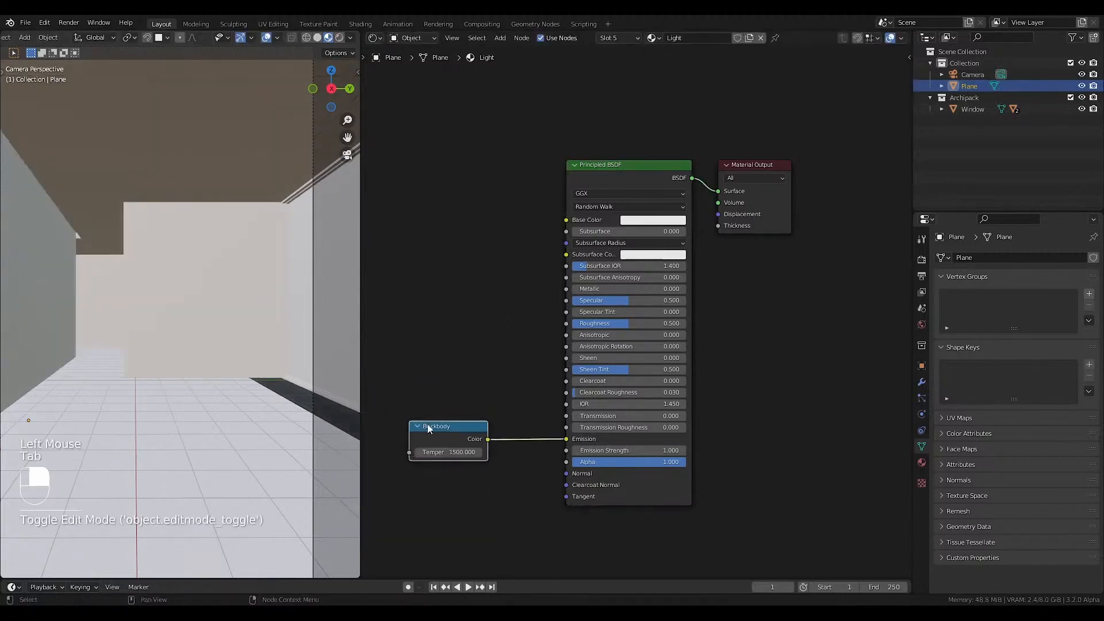
left_click(450, 447)
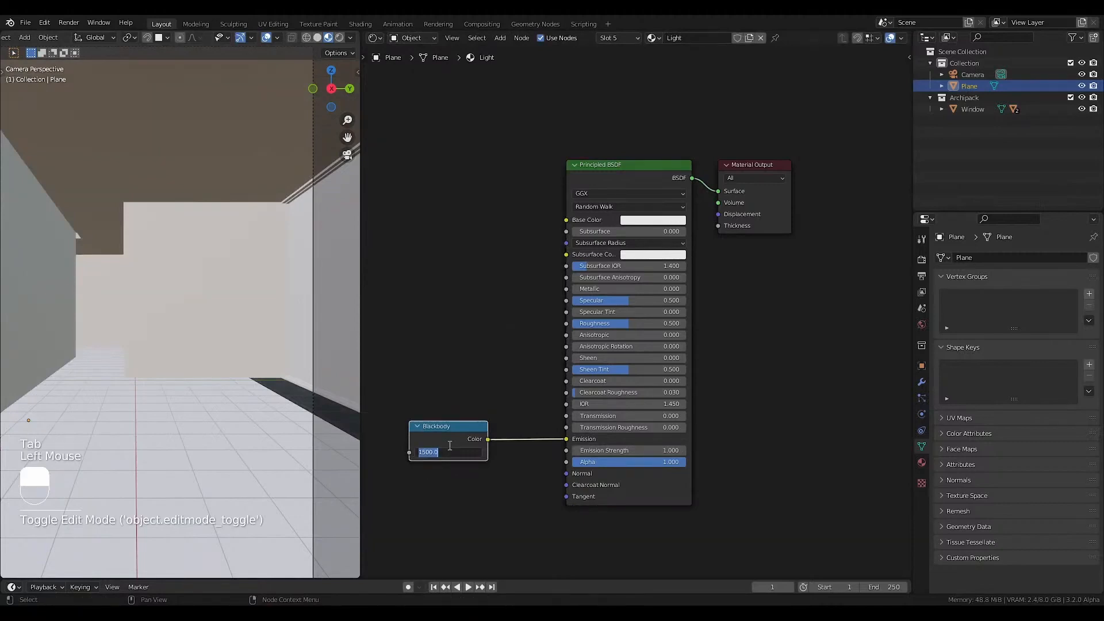
type("350")
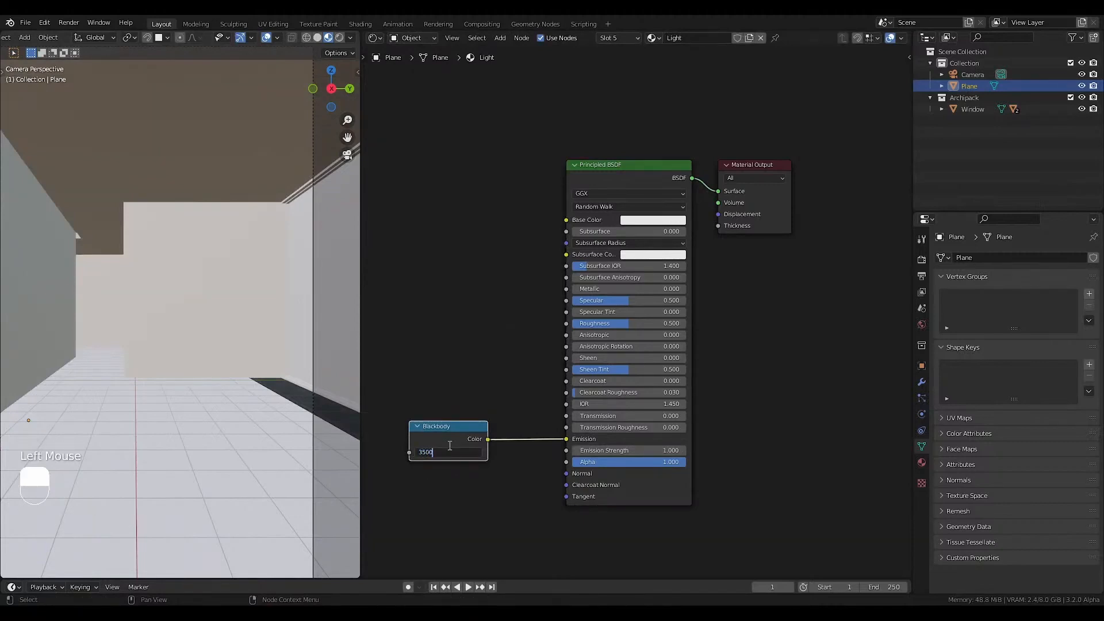
key("Return")
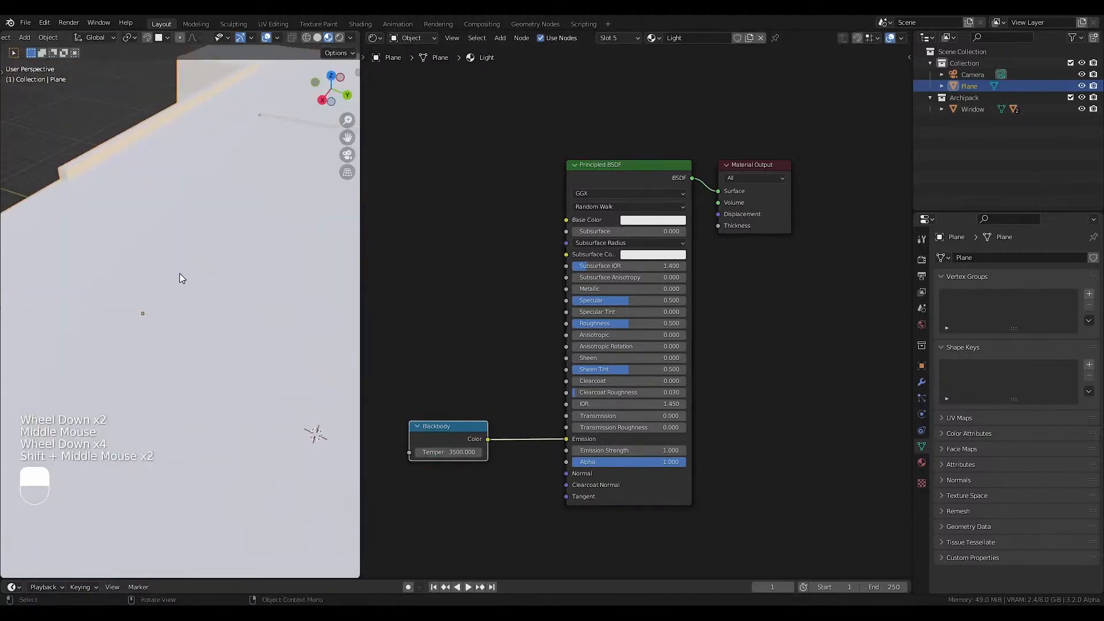
key("KP_0")
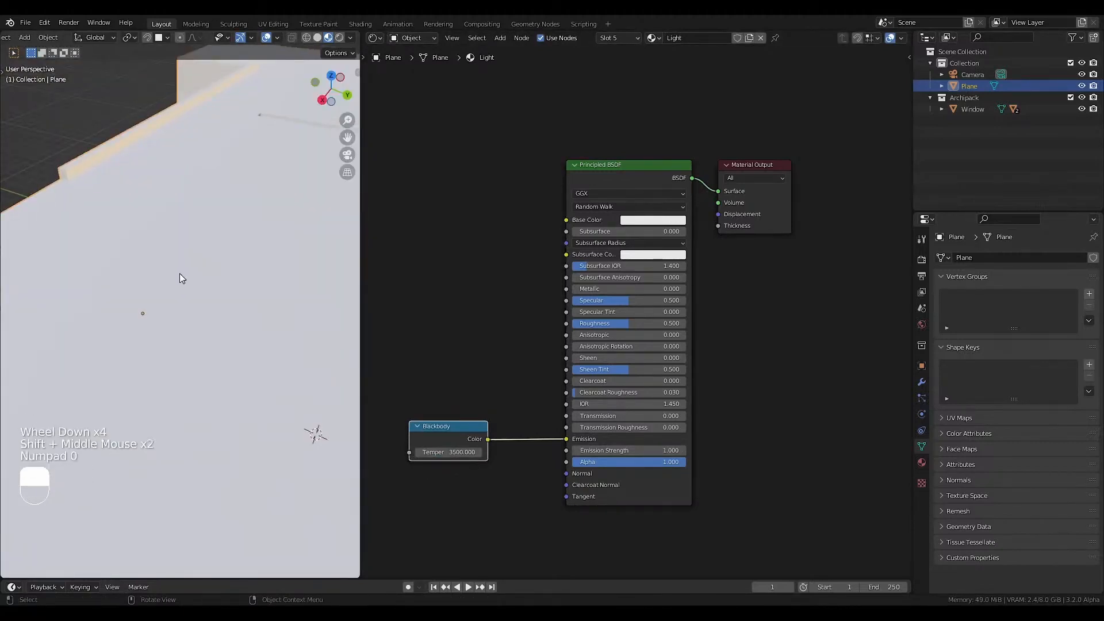
key("Home")
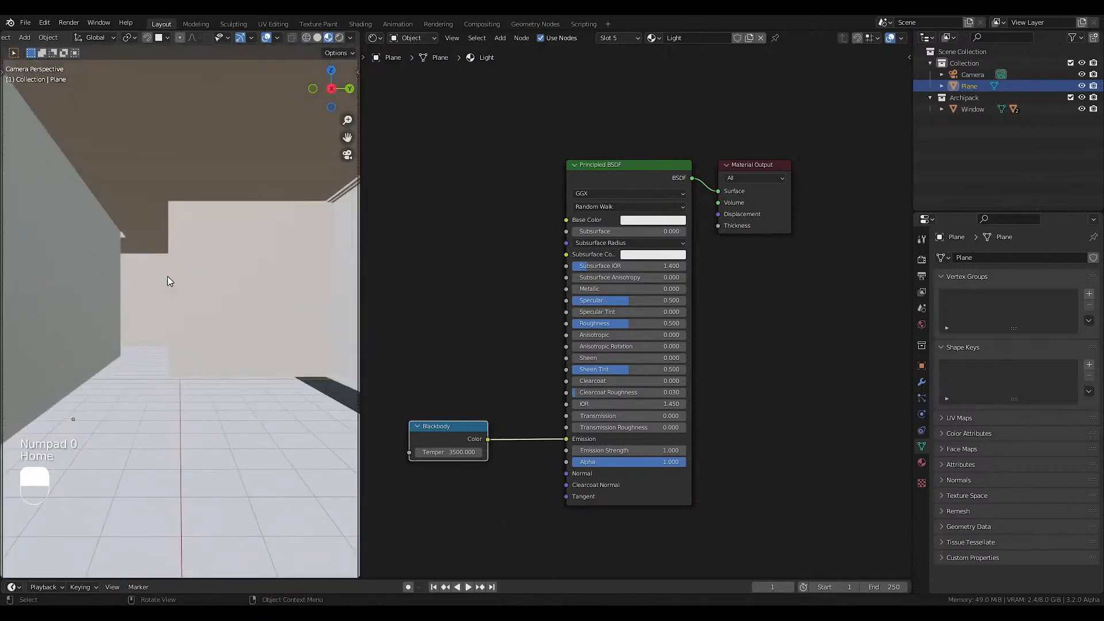
Enable Bloom in the Eevee render settings.
left_click(922, 259)
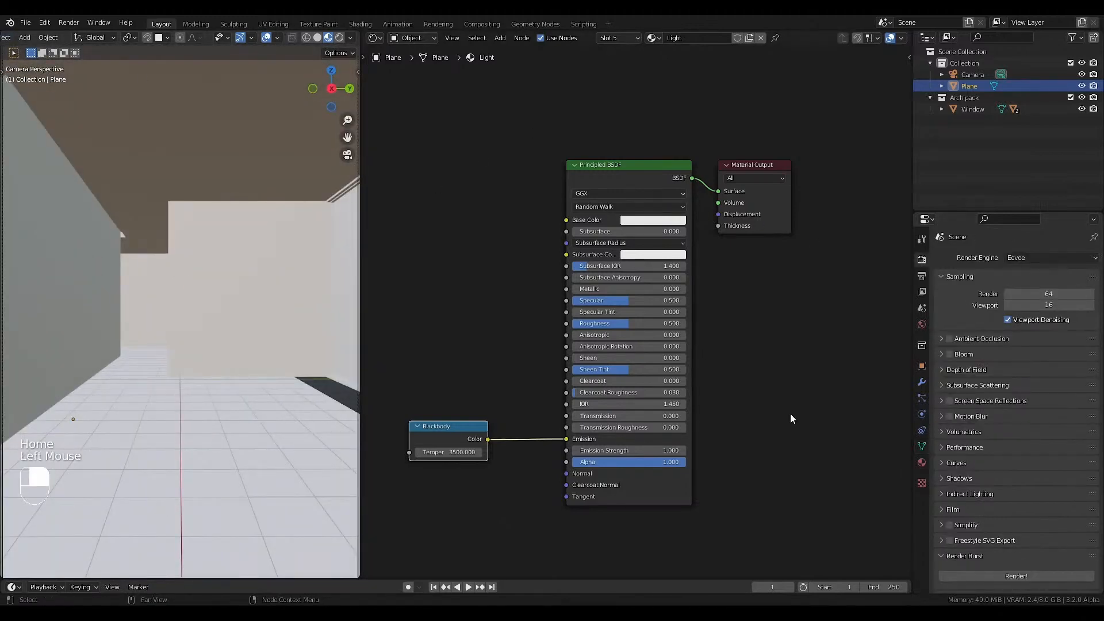
left_click(952, 355)
left_click(953, 354)
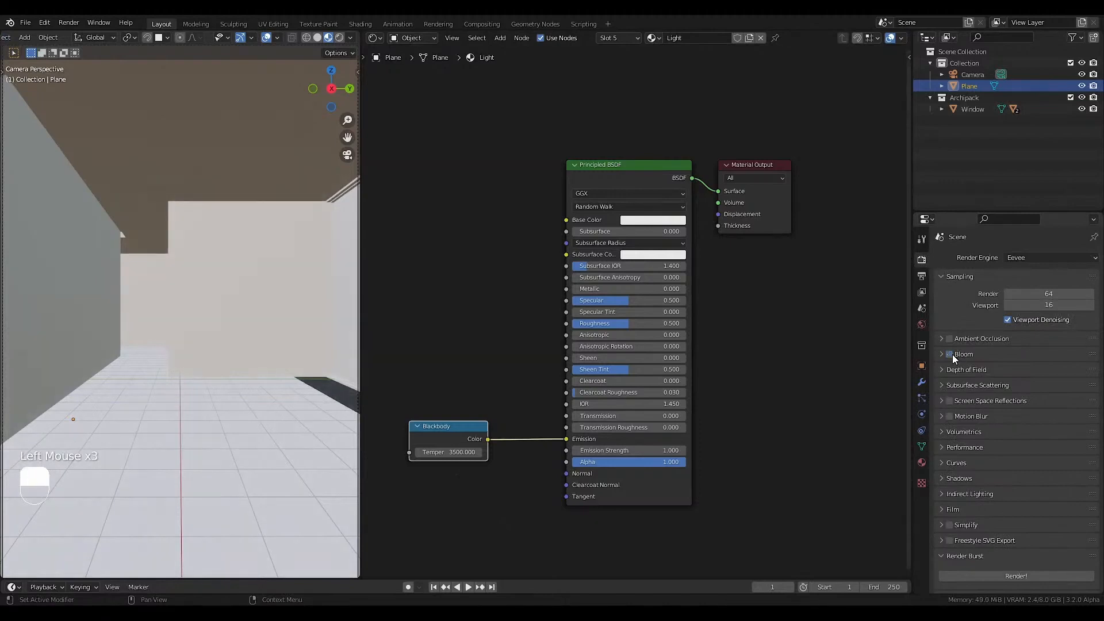
left_click(950, 355)
left_click(950, 355)
left_click(950, 354)
Set the Light material's Emission Strength to 3.
left_click(661, 452)
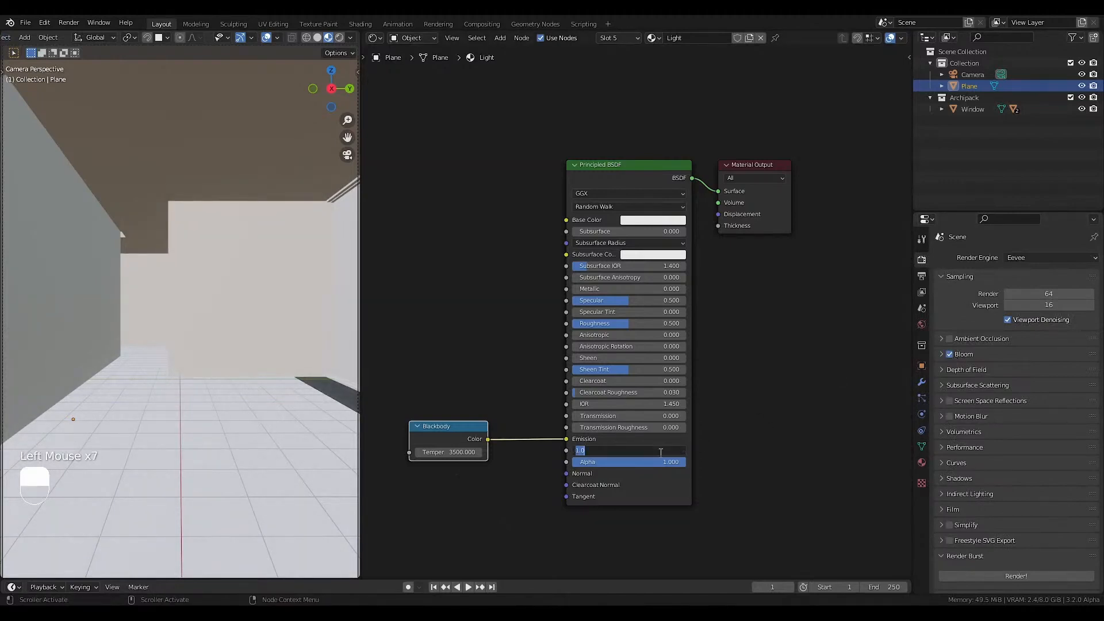
type("3")
key("Return")
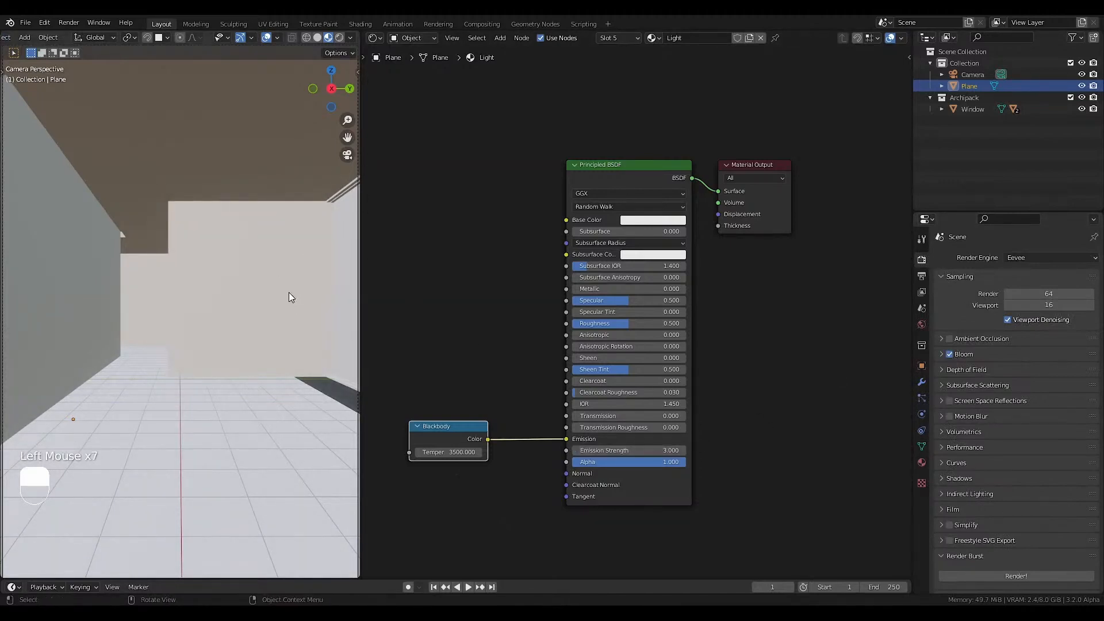
Change the render engine to Cycles and preview the room in Rendered shading.
left_click(1018, 258)
left_click(1017, 297)
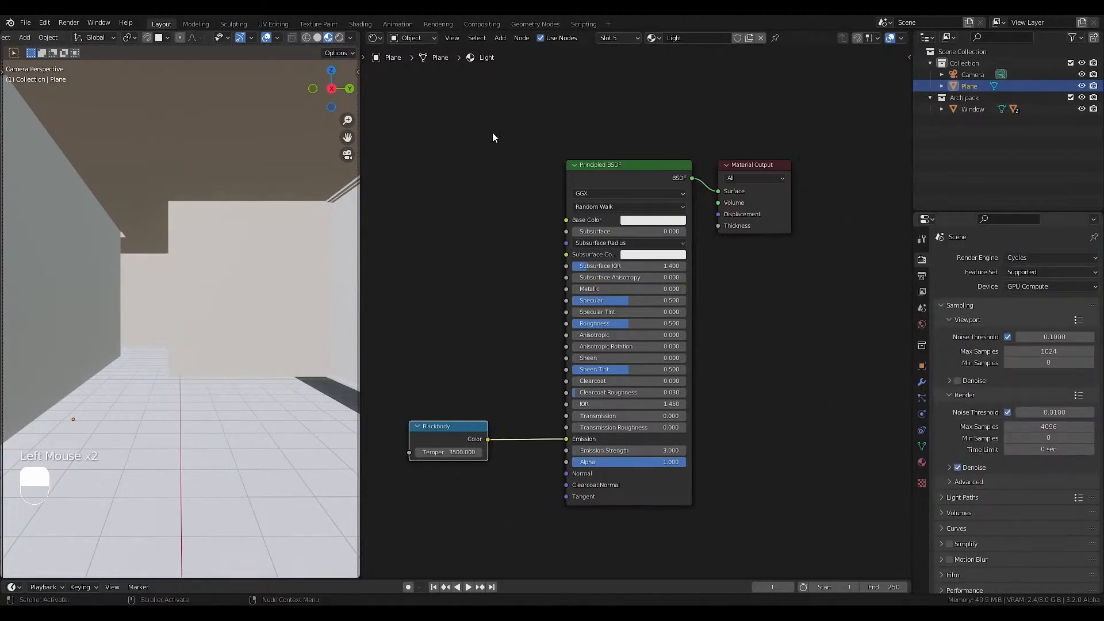
left_click(339, 38)
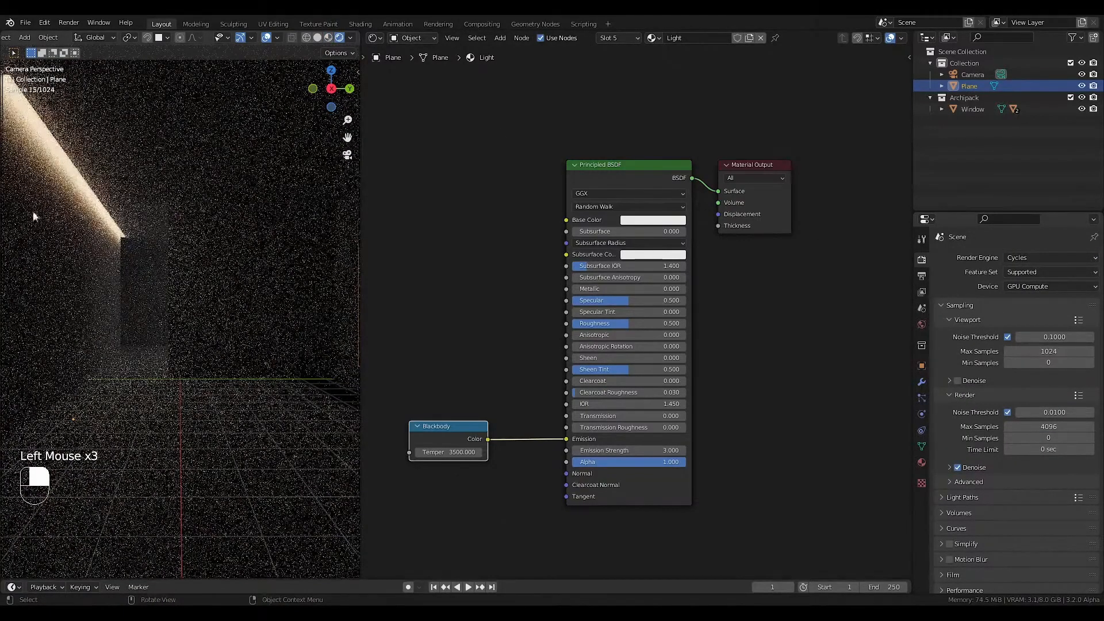
Set the Light material's Emission Strength to 1 and return the viewport to Material Preview shading.
left_click(629, 450)
type("1")
key("Return")
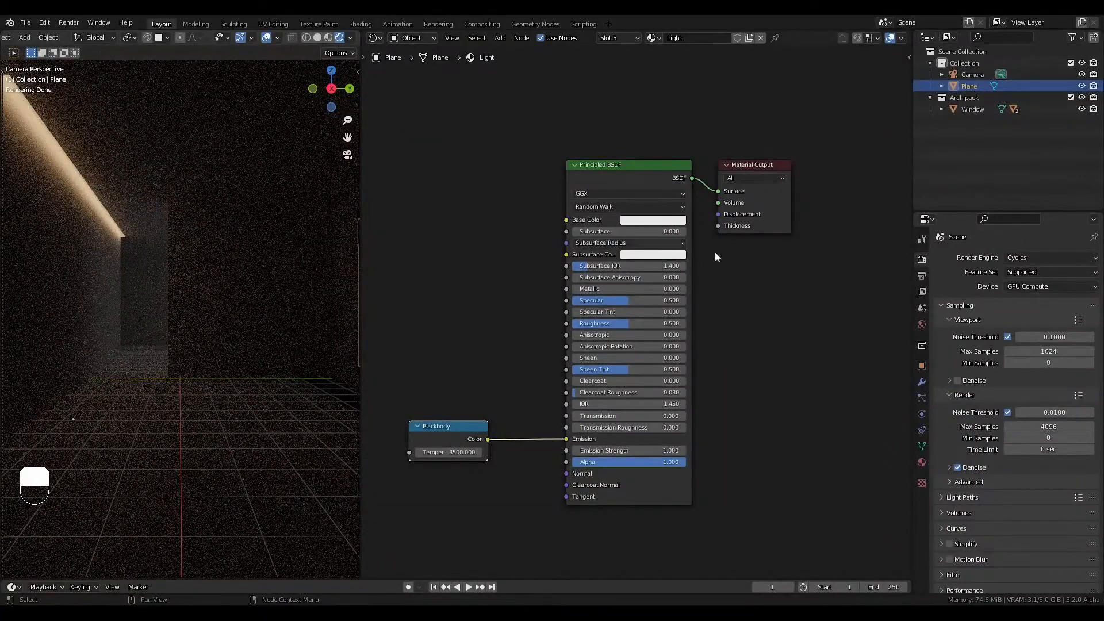
left_click(329, 38)
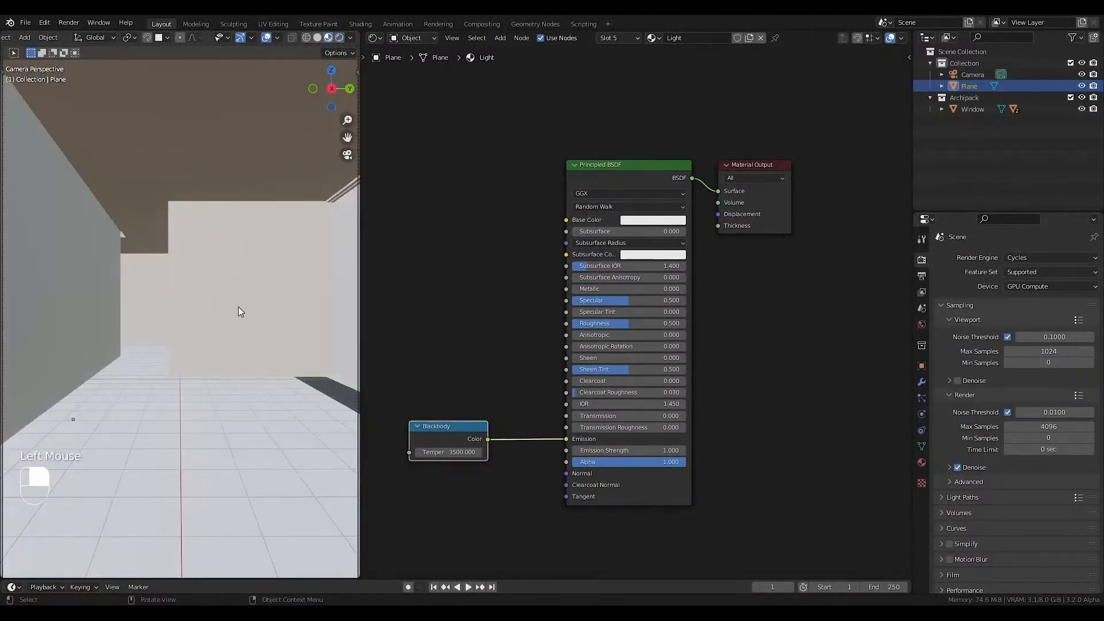
Switch from the Light material to the Plaster material in the first slot and bring its nodes into view.
left_click(620, 38)
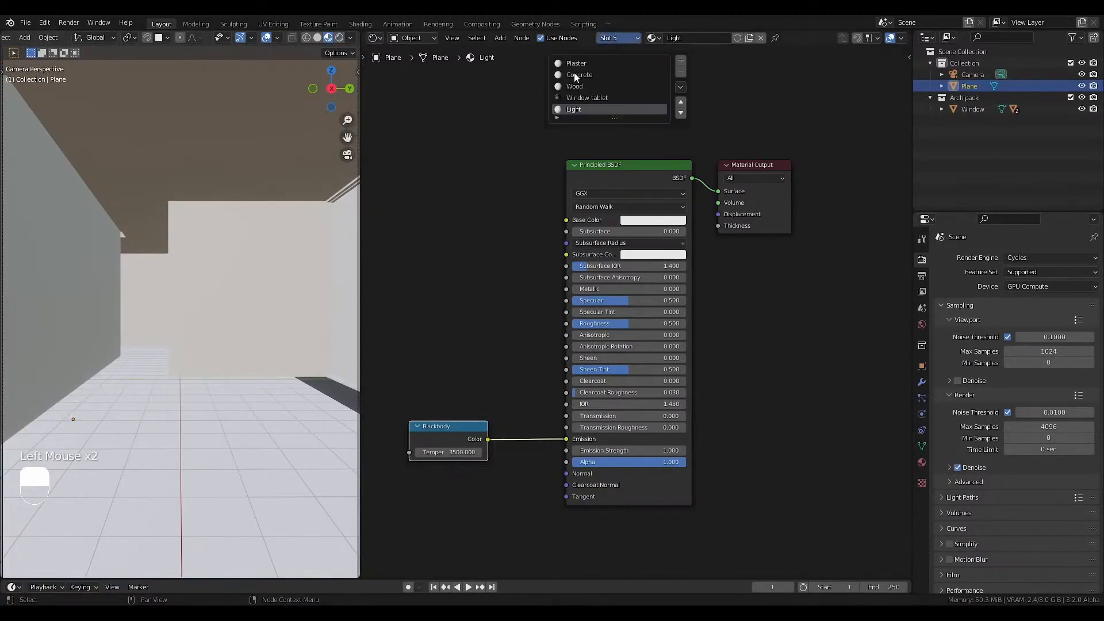
left_click(574, 74)
left_click(613, 40)
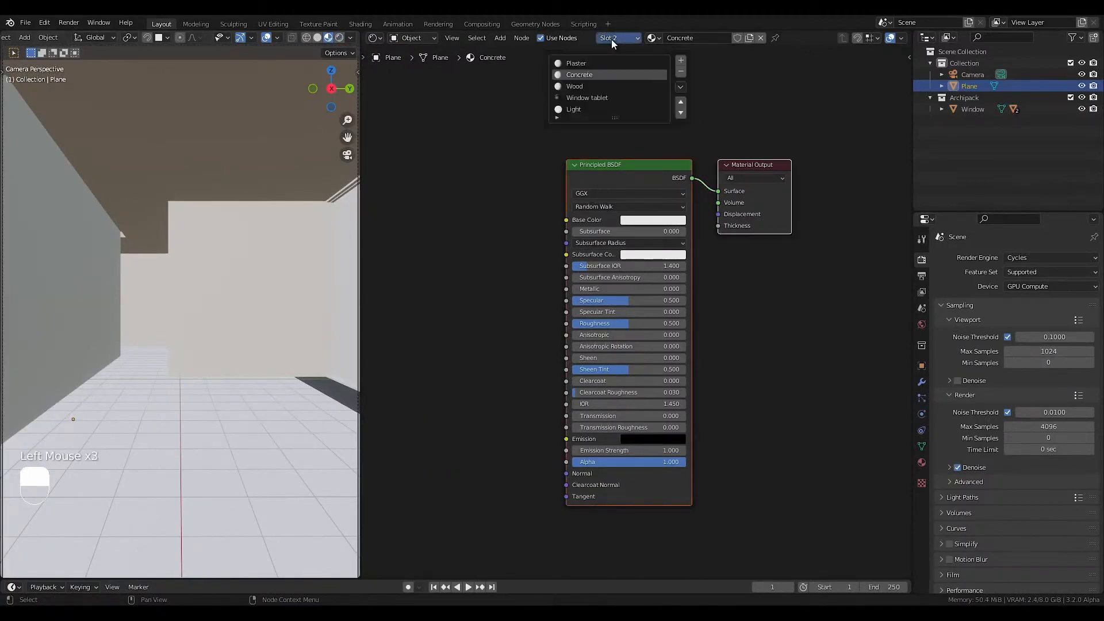
left_click(594, 64)
middle_click_drag(533, 116, 603, 221)
scroll(589, 194, "down", 4)
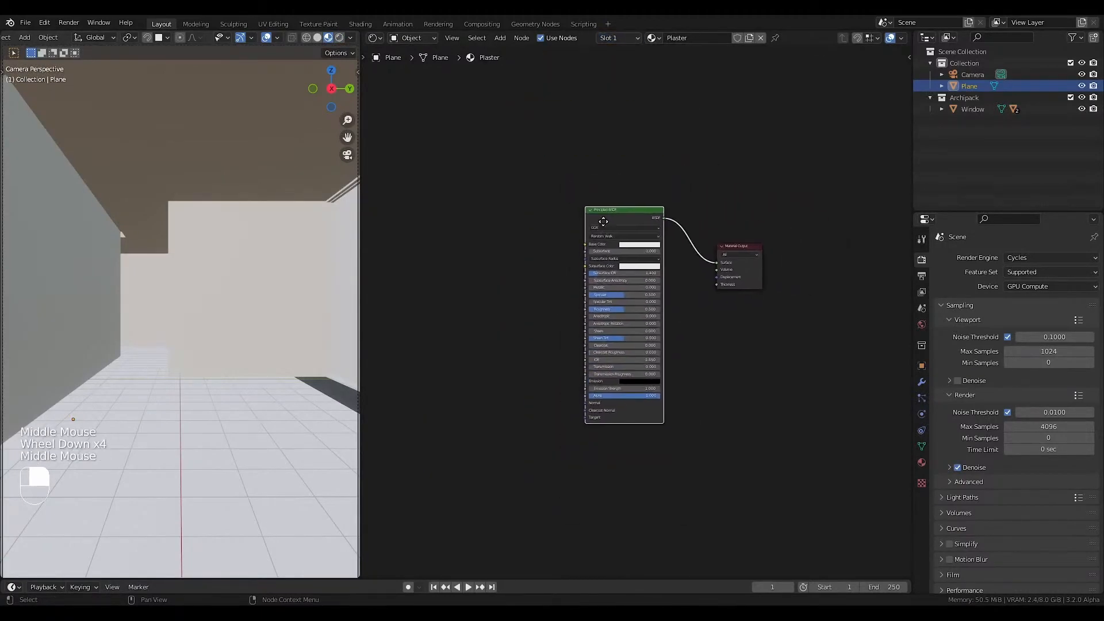
scroll(602, 222, "up", 2)
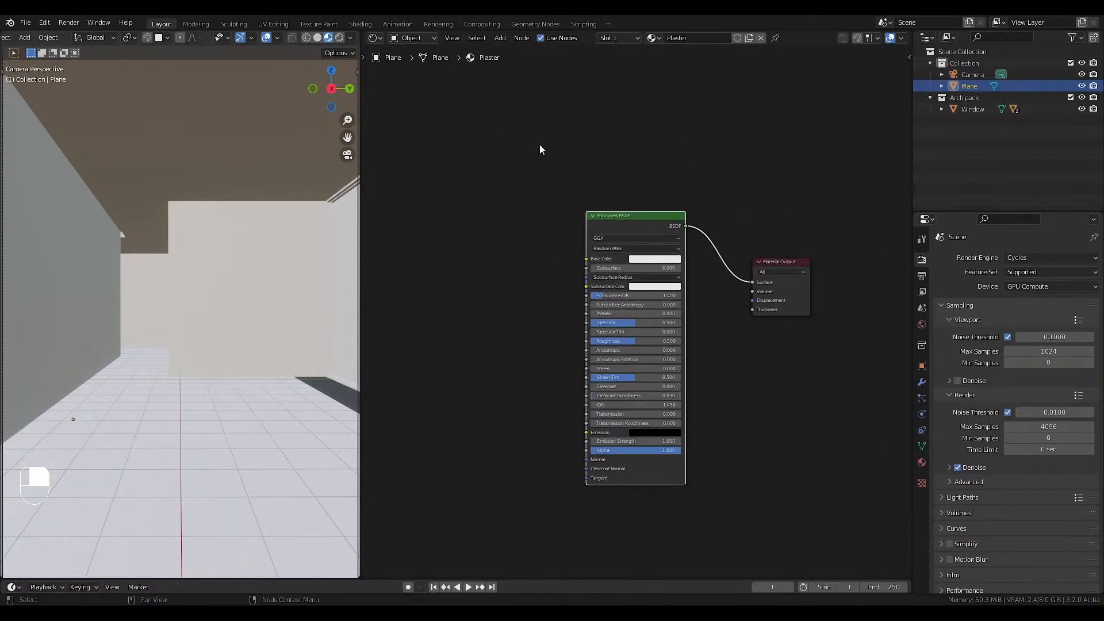
Start a Principled Texture Setup on the Plaster material's Principled BSDF and browse to Downloads\Compressed\Plaster001_4K-JPG.
middle_click_drag(542, 151, 580, 152)
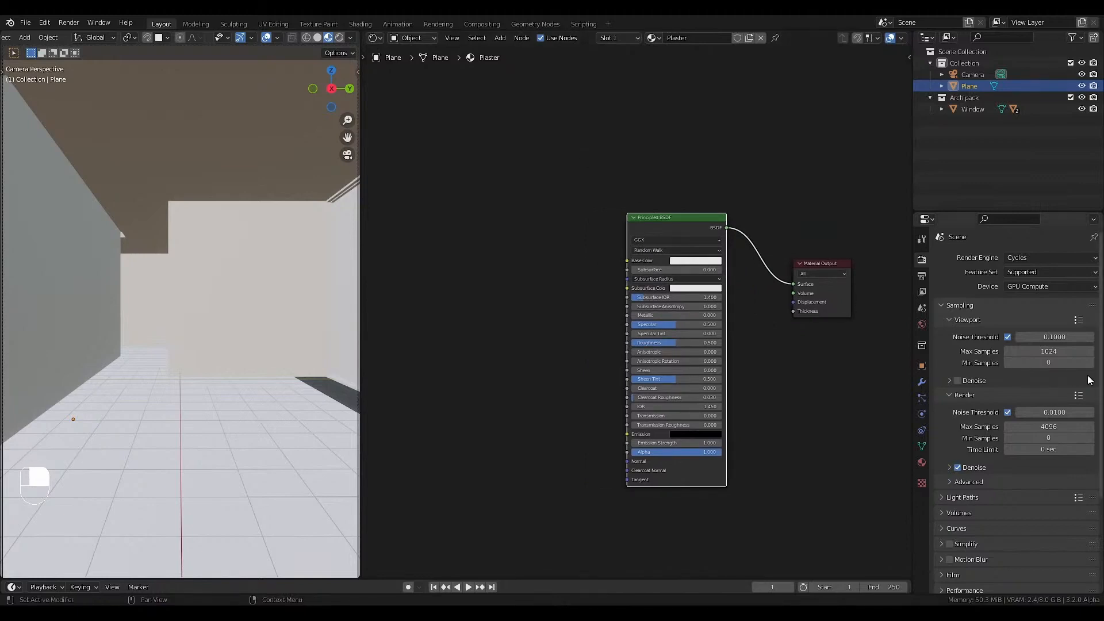
left_click(661, 216, "ctrl+shift")
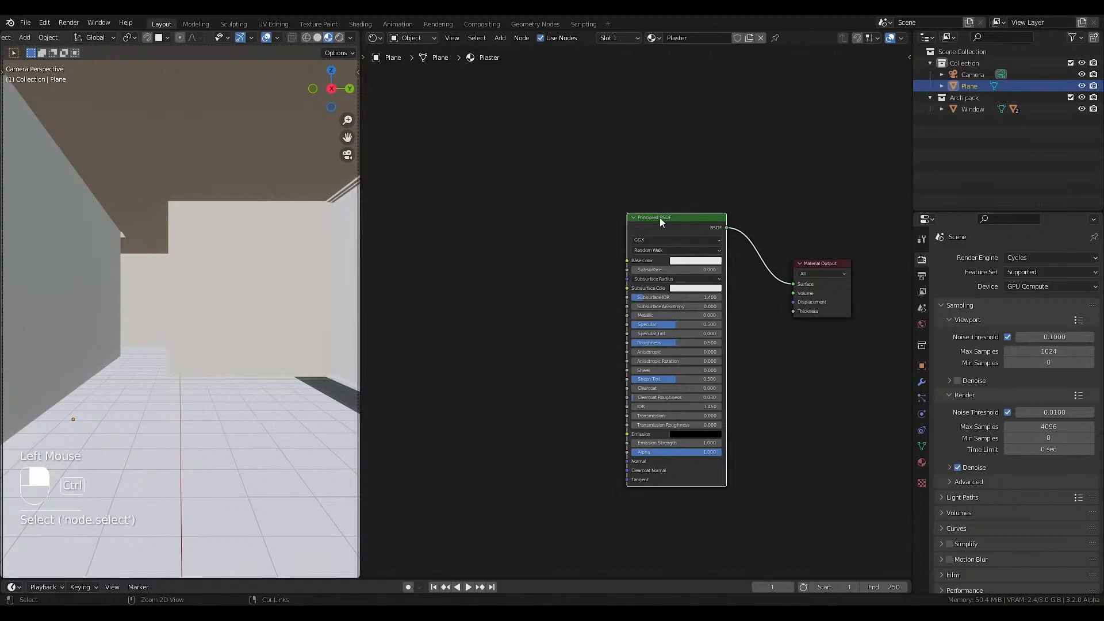
key("ctrl+shift+t")
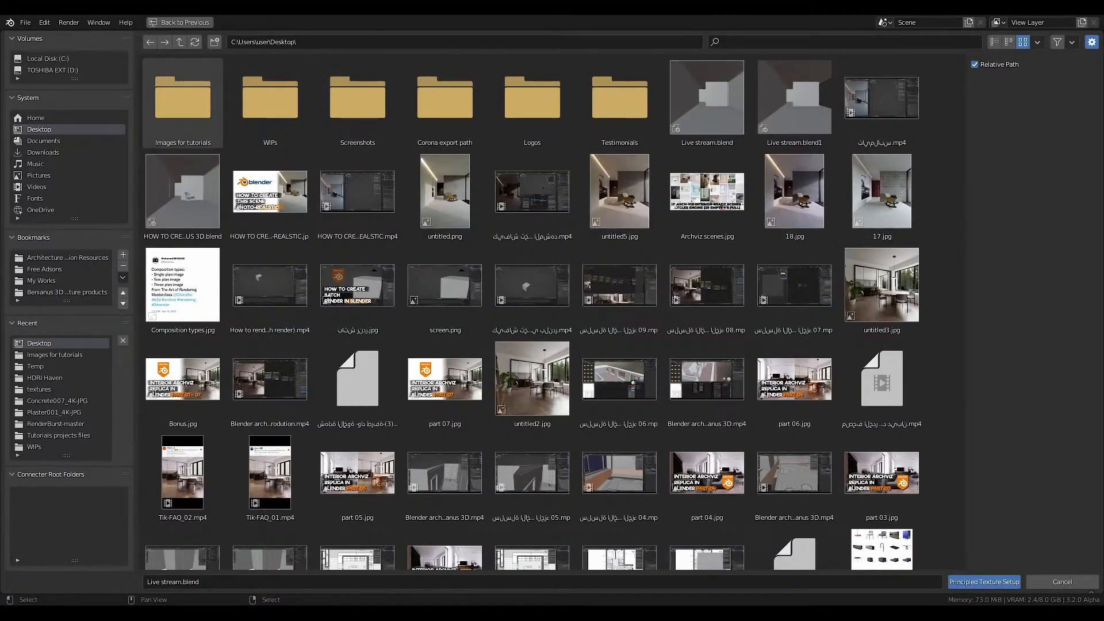
left_click(92, 151)
double_click(265, 113)
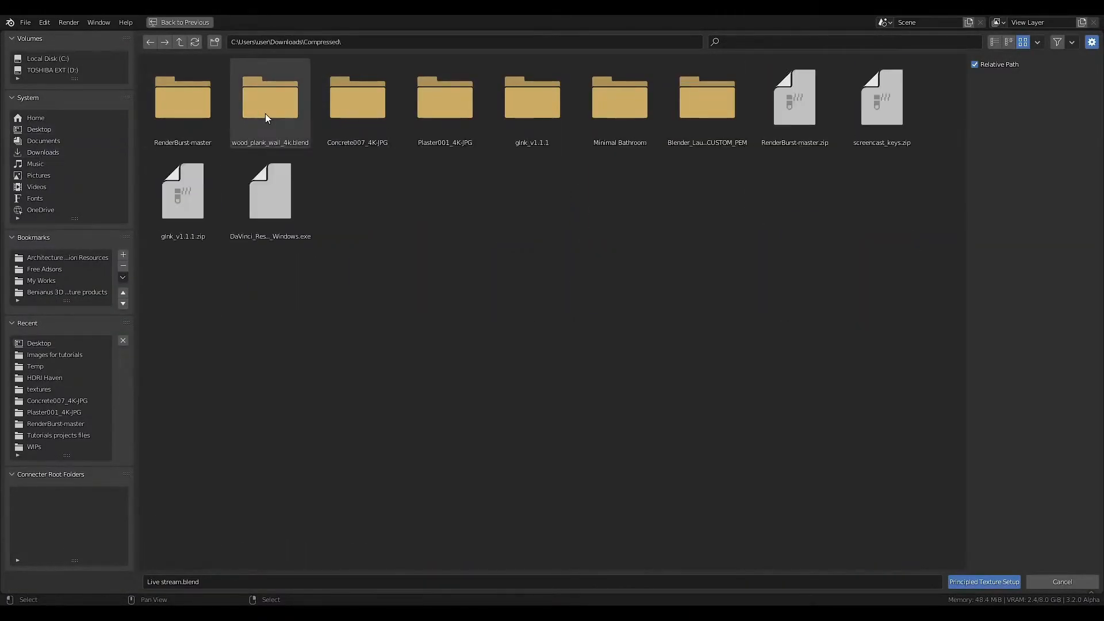
double_click(448, 109)
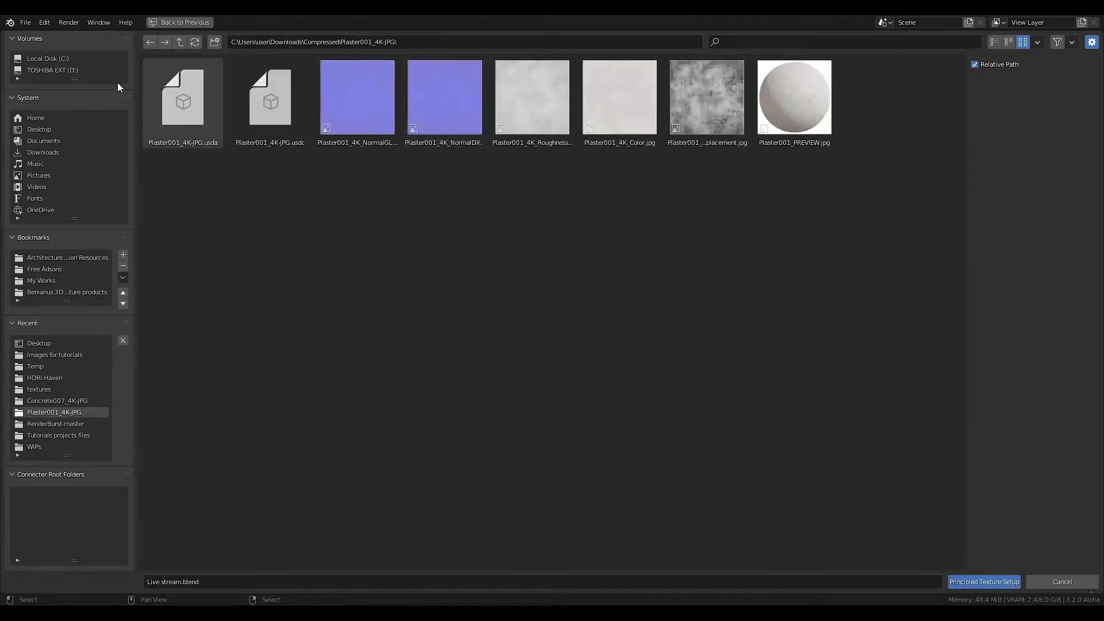
left_click(181, 44)
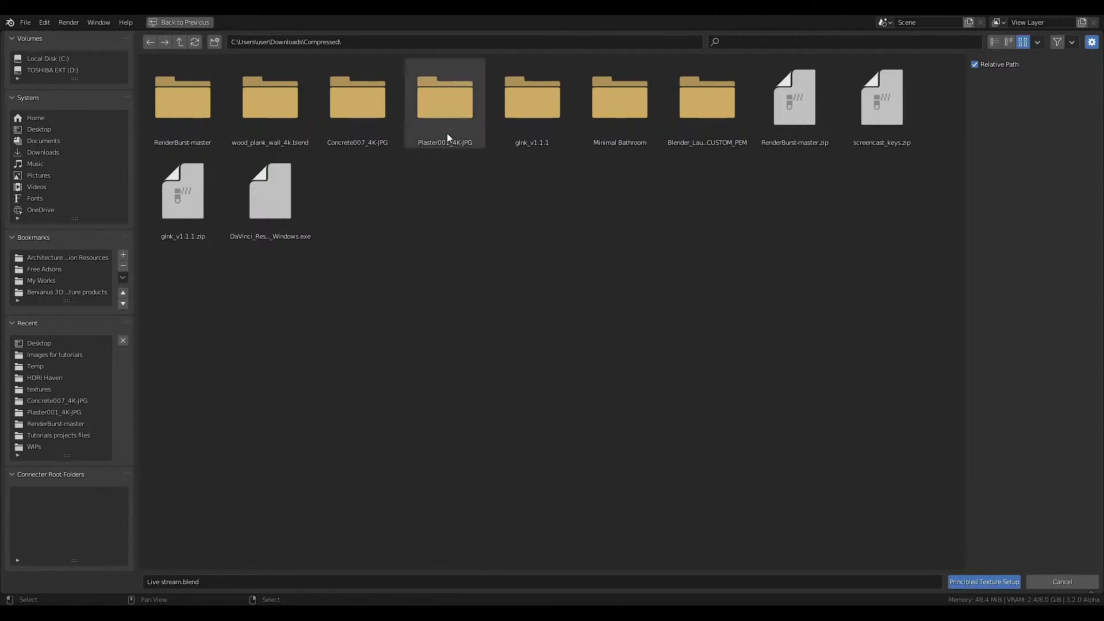
left_click(454, 113)
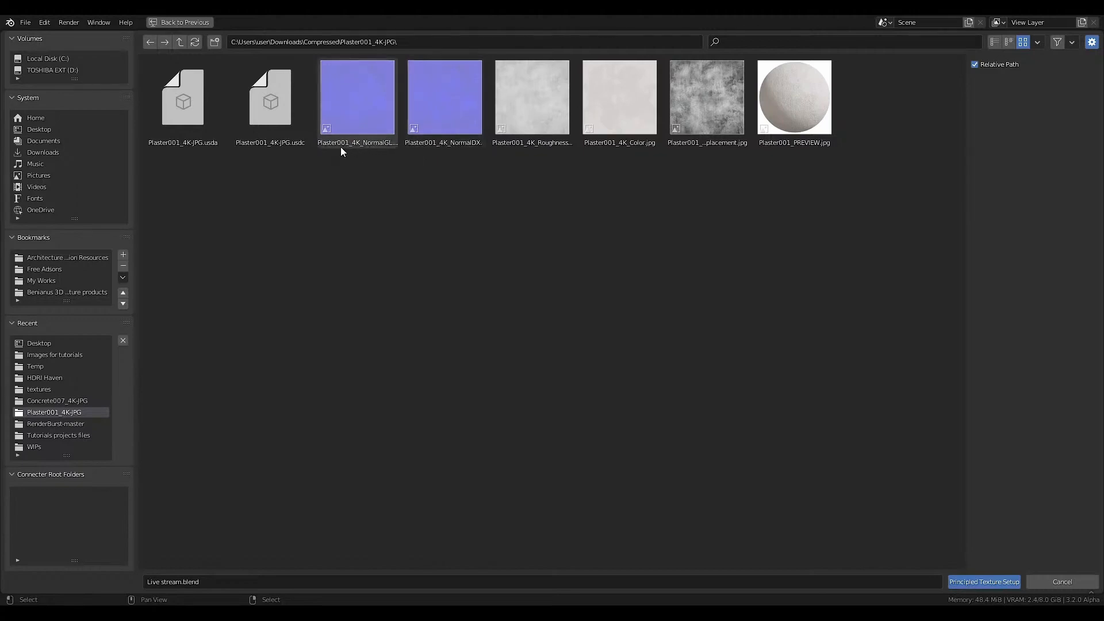
Load the Plaster001_4K NormalGL, Roughness, Color and Displacement maps into the Plaster shader with Principled Texture Setup.
left_click(360, 118)
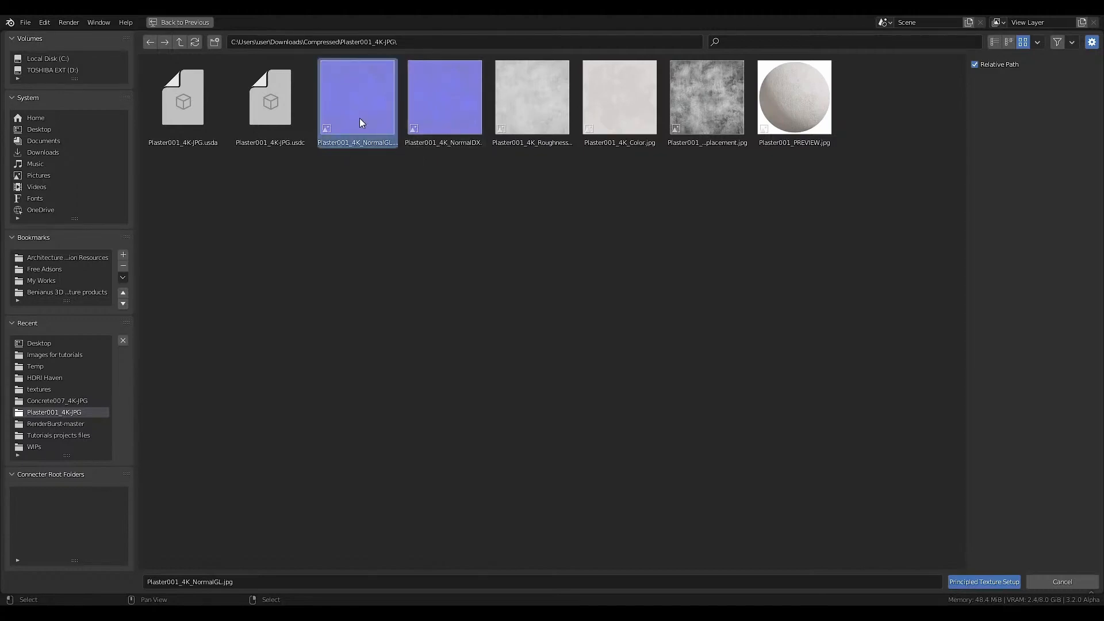
left_click(536, 109, "ctrl")
left_click(634, 120, "ctrl")
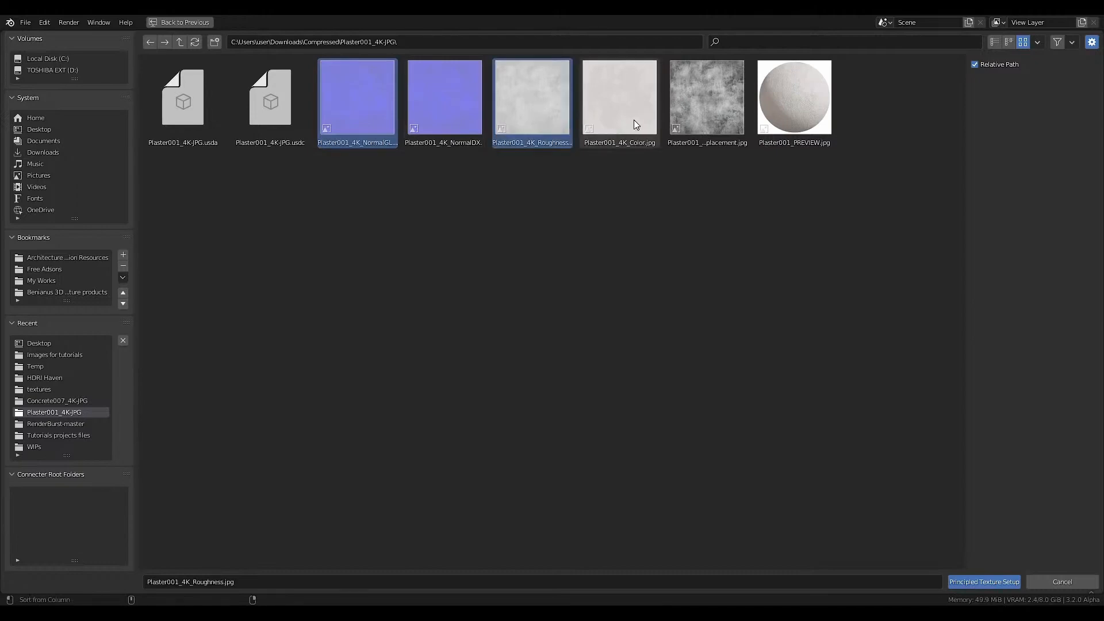
left_click(693, 118, "ctrl")
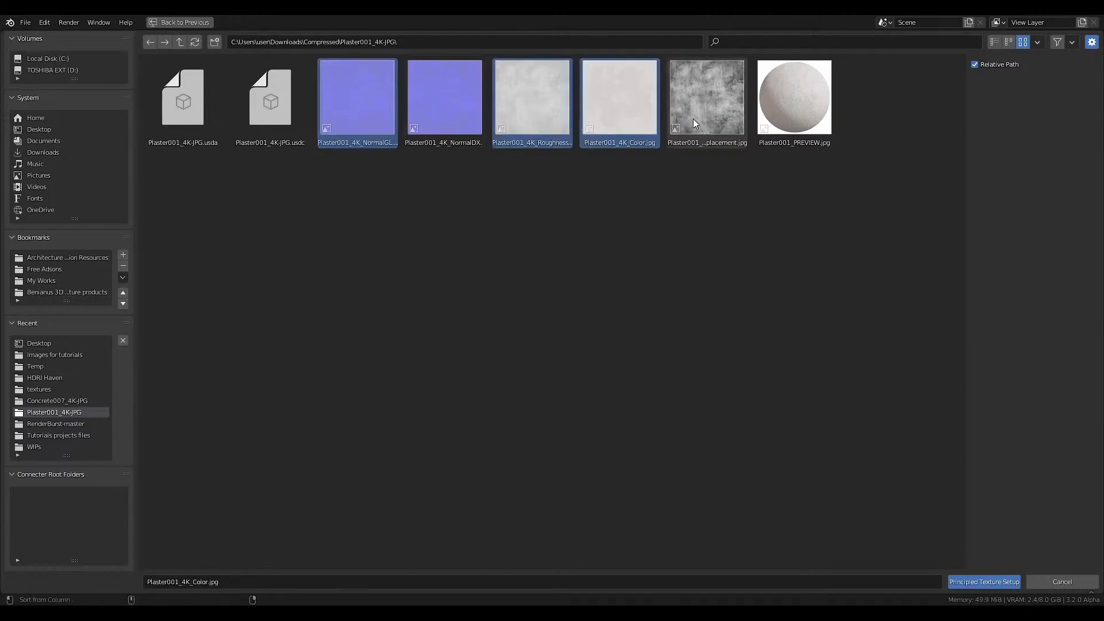
left_click(978, 580)
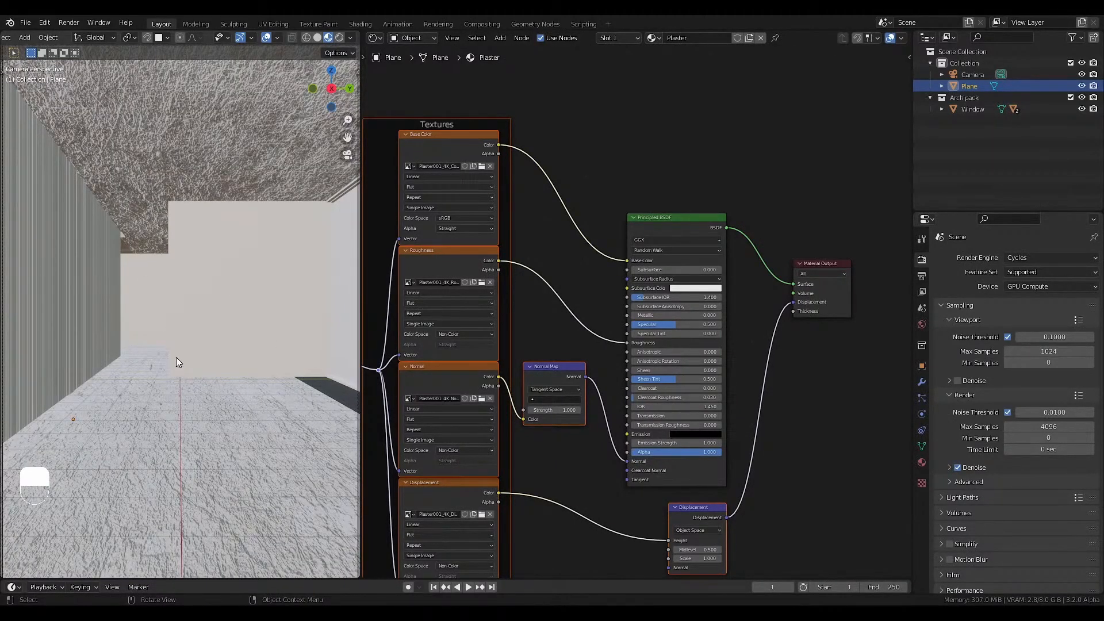
UV-unwrap all faces of the room mesh with Cube Projection and return to Object Mode.
middle_click_drag(176, 355, 174, 257, "shift")
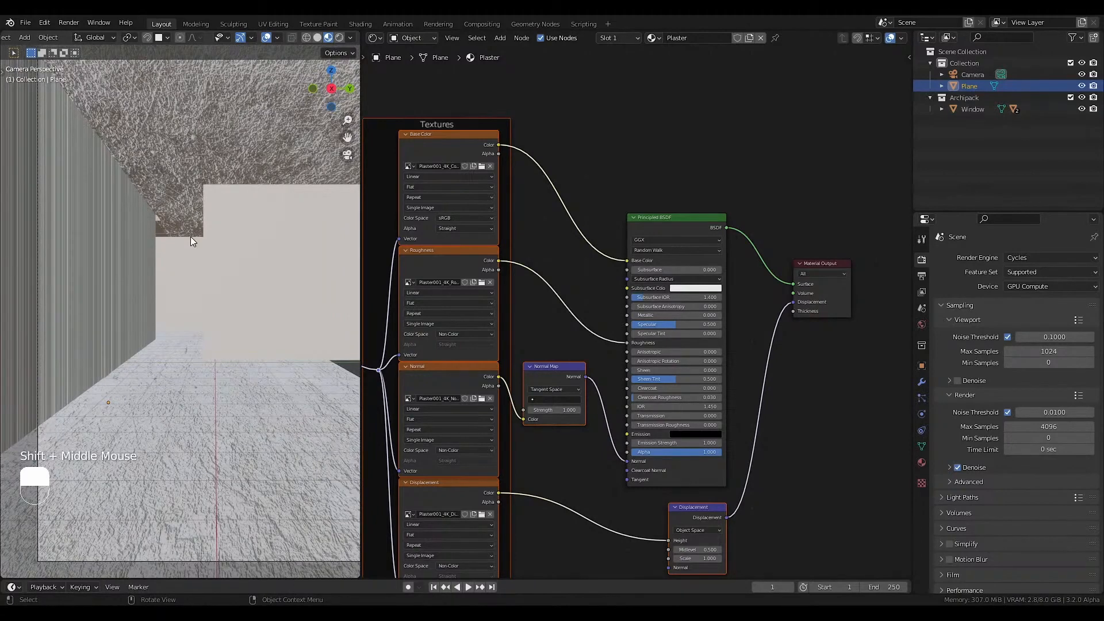
scroll(184, 224, "down", 2)
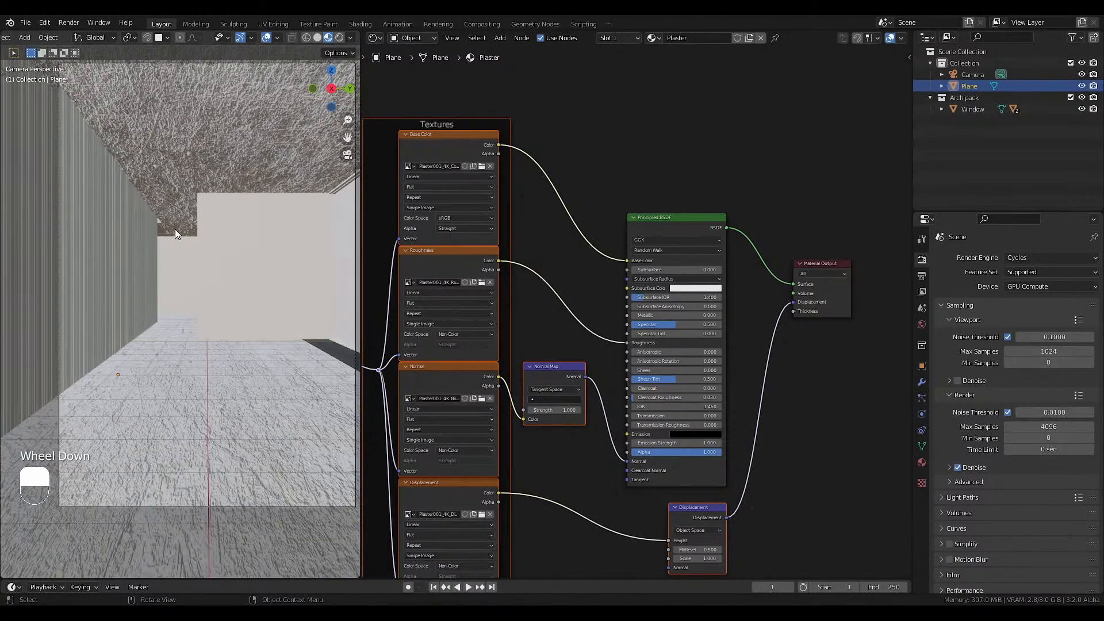
scroll(176, 230, "down", 2, "shift")
middle_click_drag(191, 223, 202, 260)
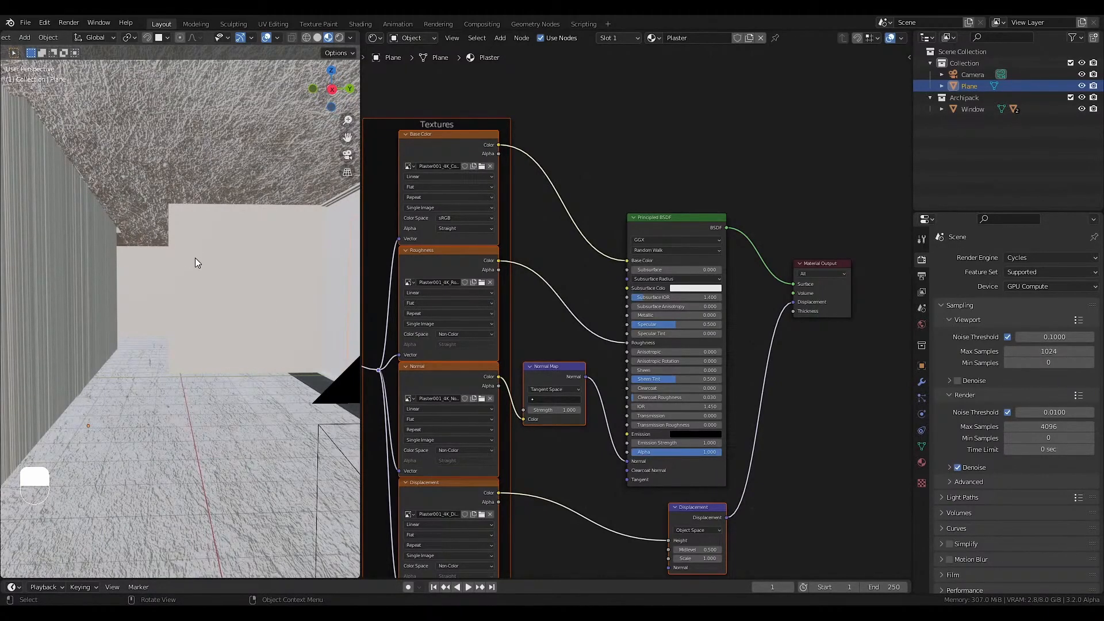
left_click(136, 164)
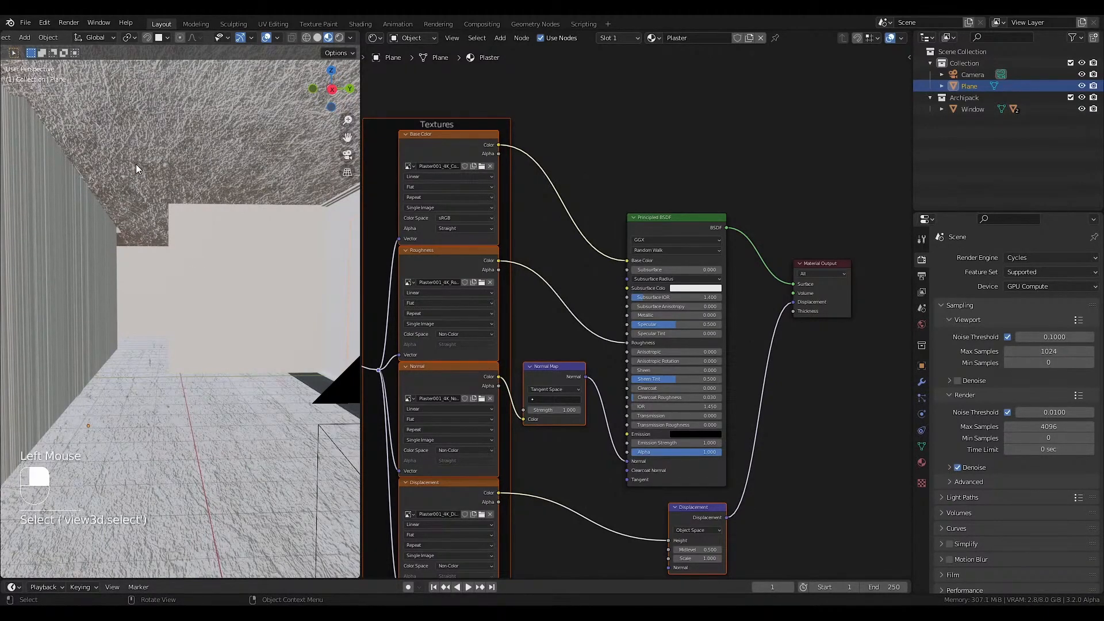
key("Tab")
key("a")
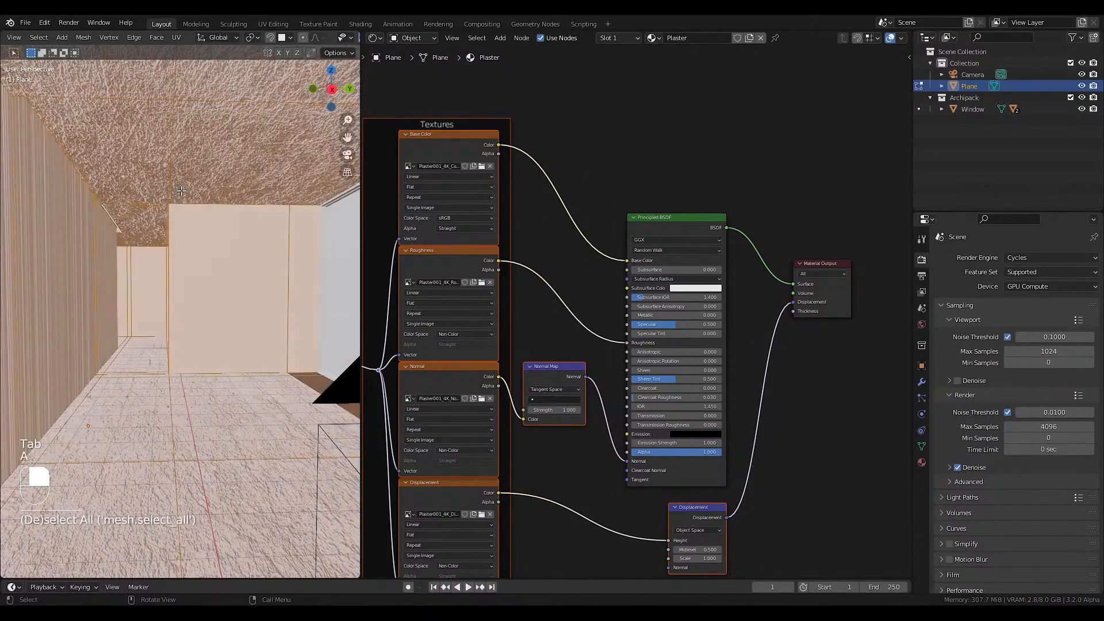
key("u")
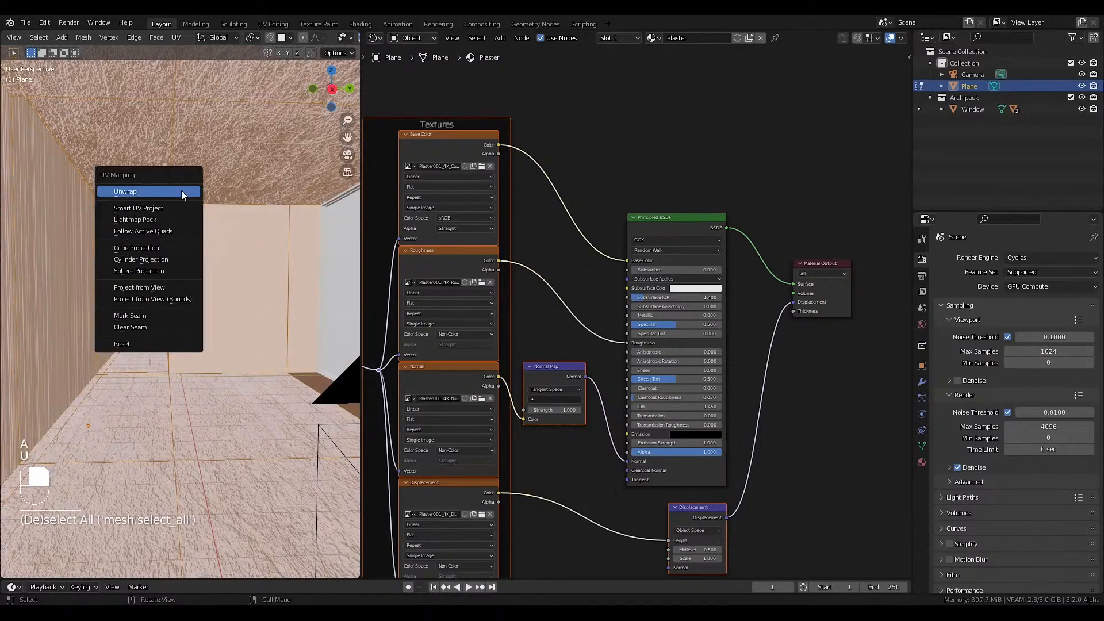
left_click(153, 251)
key("Tab")
Cut the displacement link to the Plaster Material Output and delete the Displacement node.
scroll(692, 337, "down", 1)
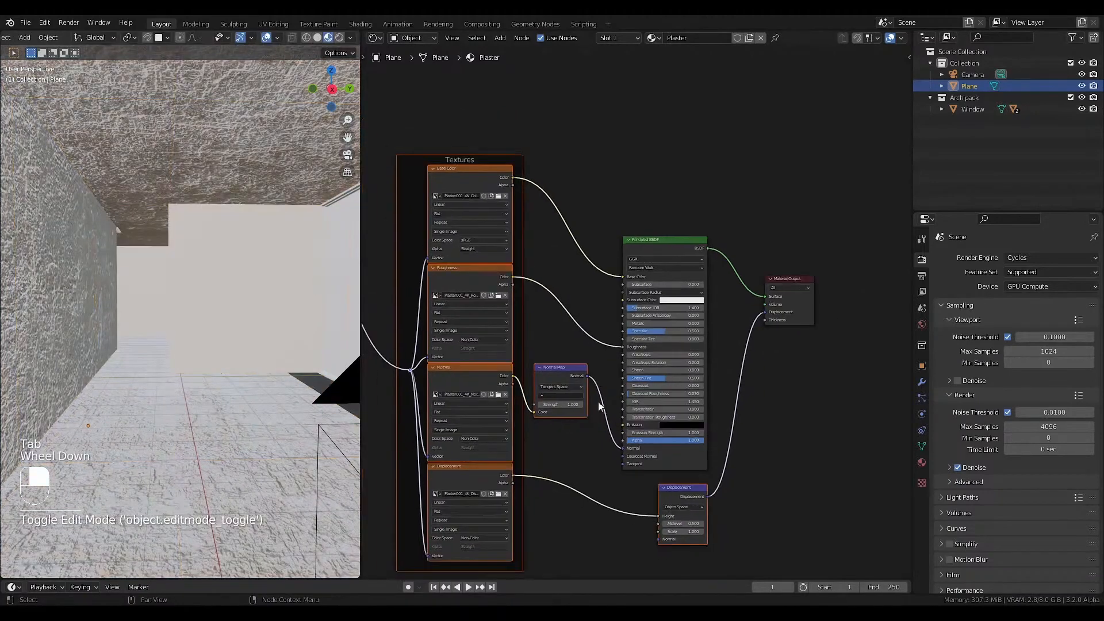
scroll(692, 337, "up", 1)
middle_click_drag(719, 517, 711, 426)
scroll(710, 426, "up", 1)
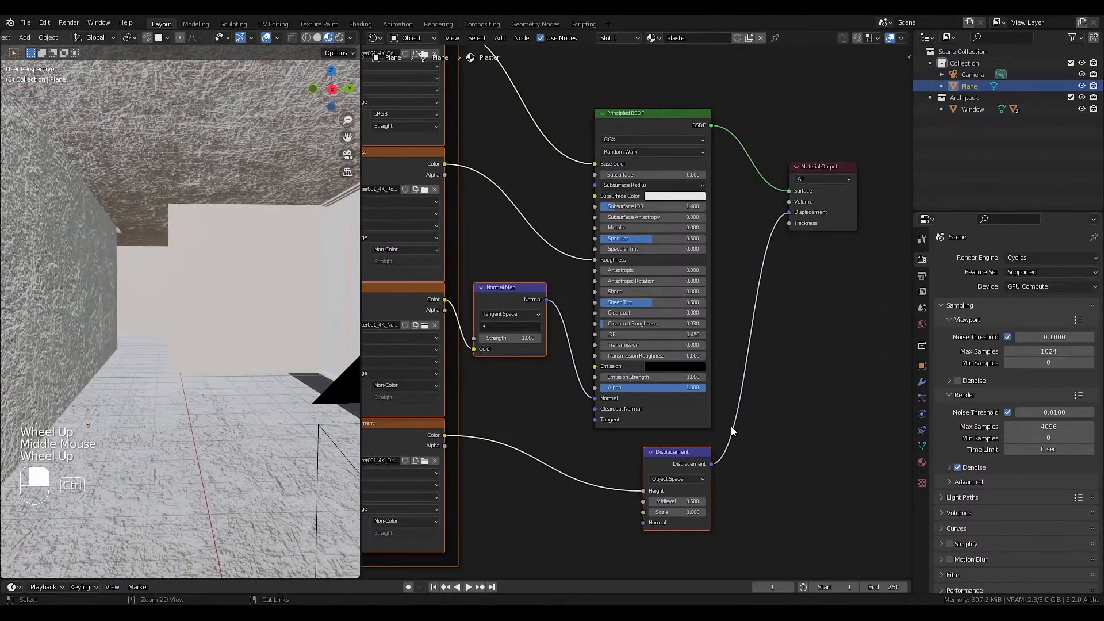
right_click_drag(730, 426, 736, 446, "ctrl")
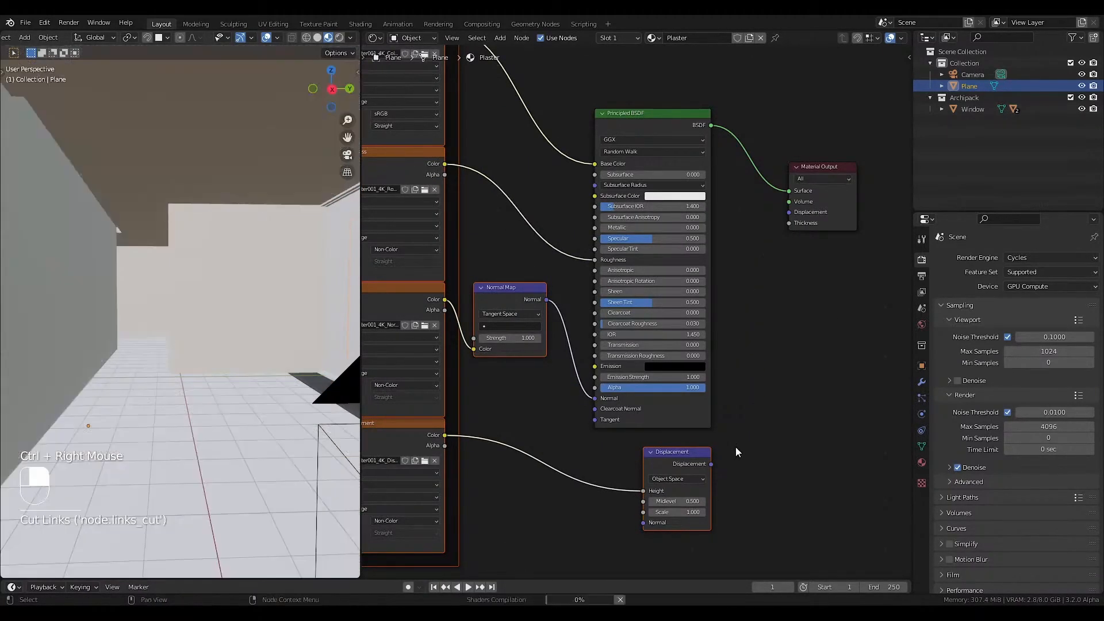
left_click(682, 461)
key("Delete")
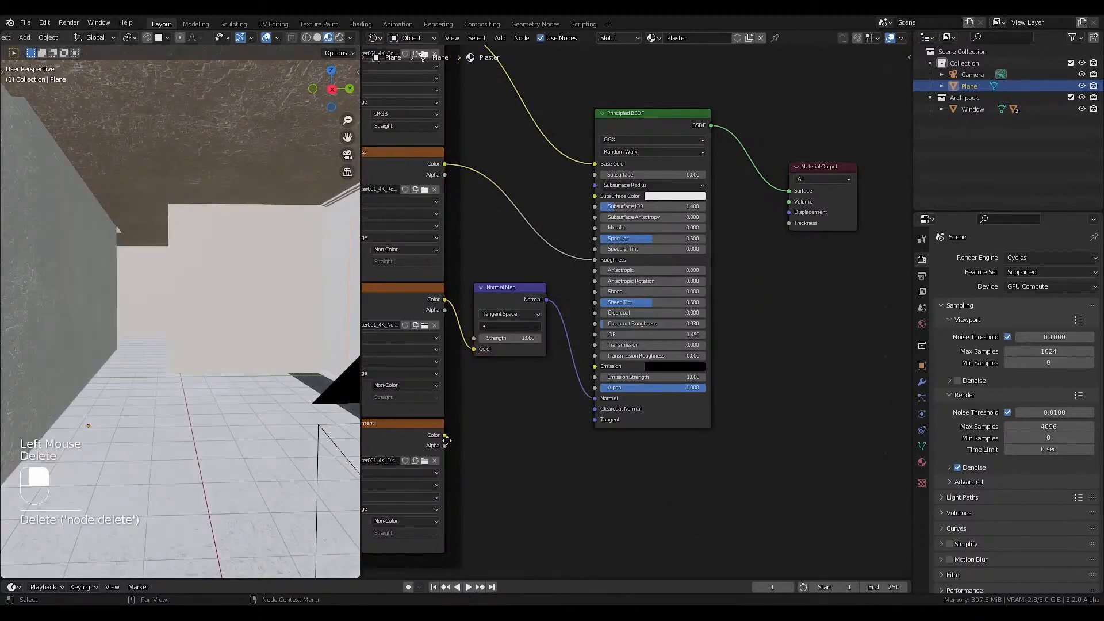
Add a Bump node between the Normal Map and Principled BSDF, and link the displacement texture's Color to its Height.
key("shift+a")
mouse_move(472, 461)
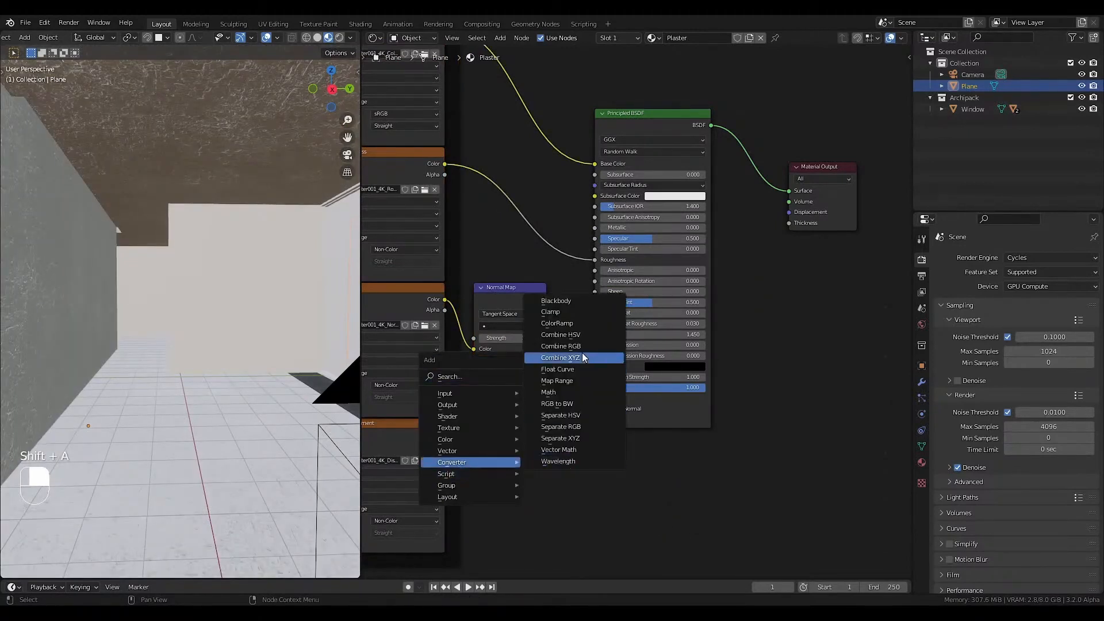
left_click(561, 457)
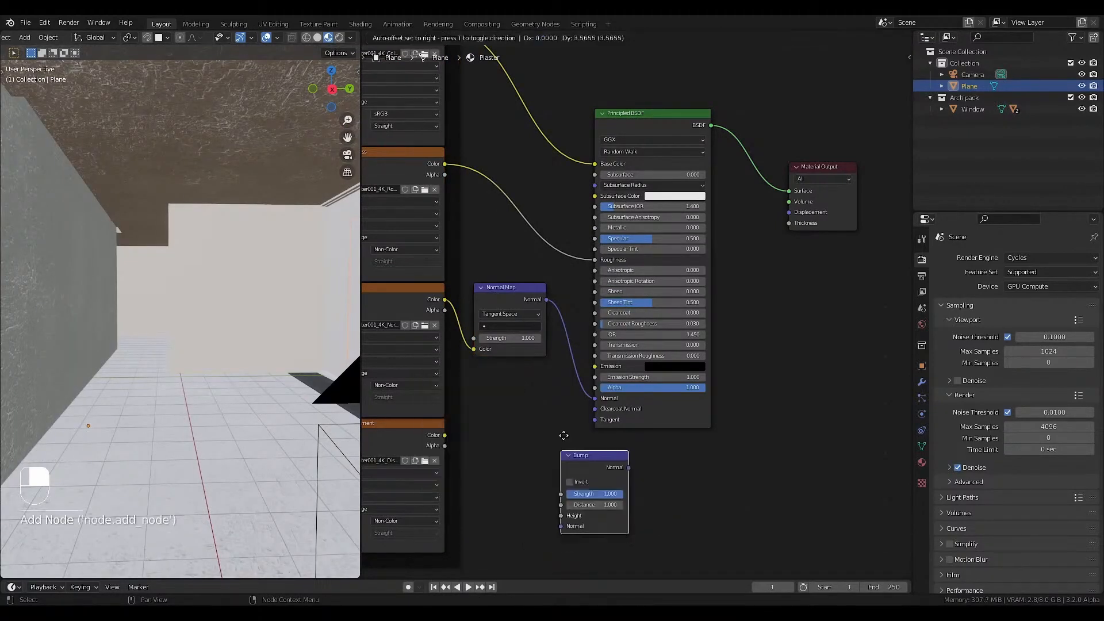
left_click(588, 299)
left_click_drag(445, 435, 588, 378)
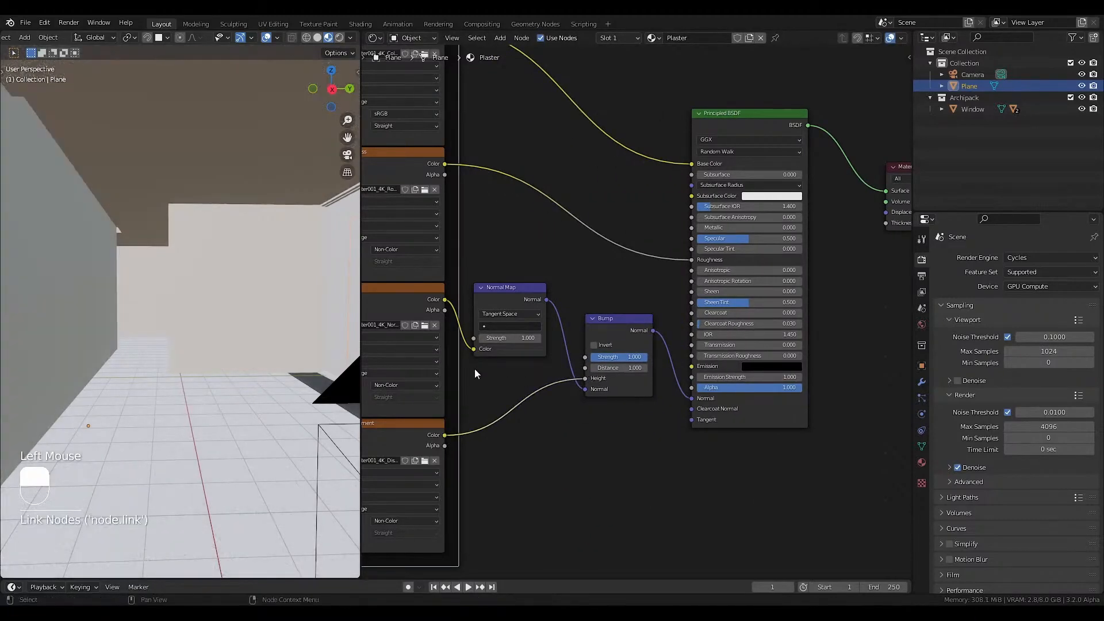
Set the Plaster Bump node's Distance to 0.02 and return the viewport to the camera view.
scroll(637, 370, "up", 1)
left_click(625, 368)
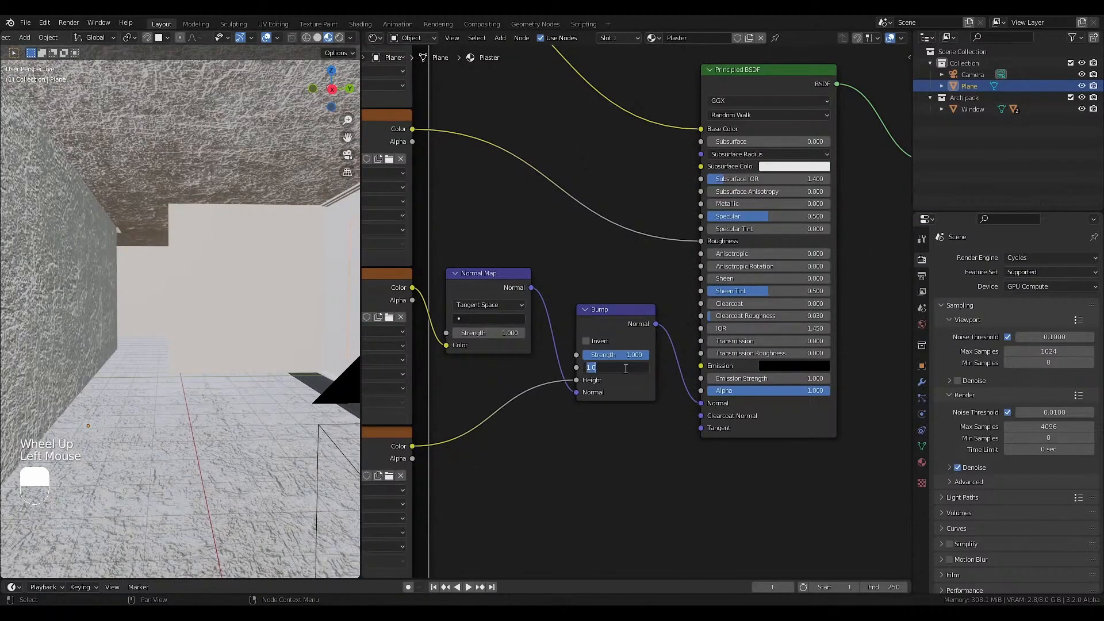
type(".02")
key("Return")
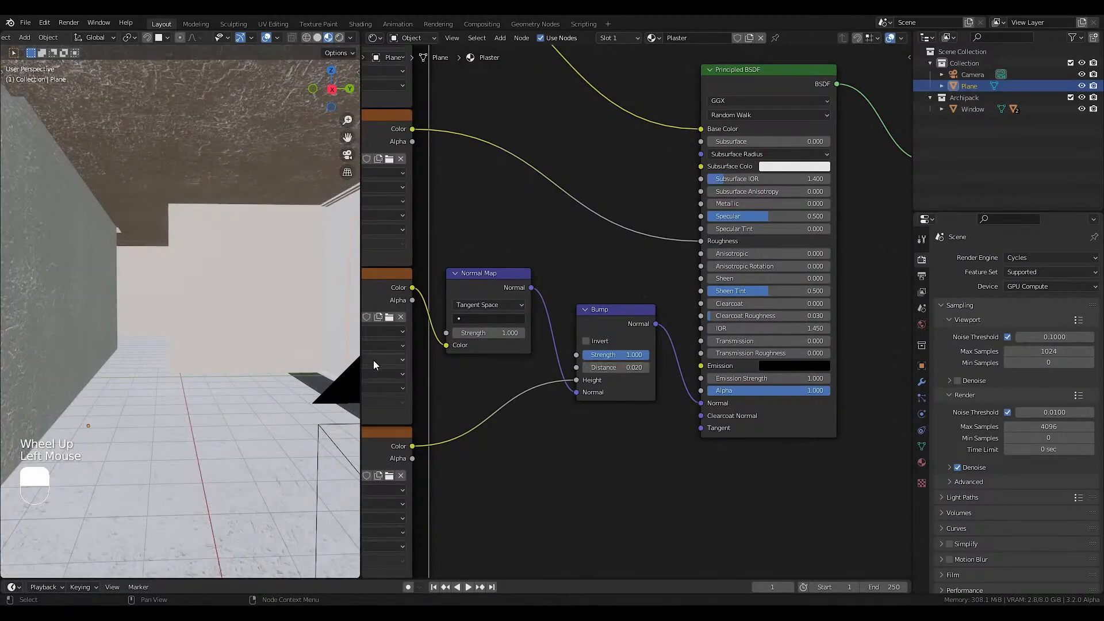
scroll(277, 346, "down", 5)
key("KP_0")
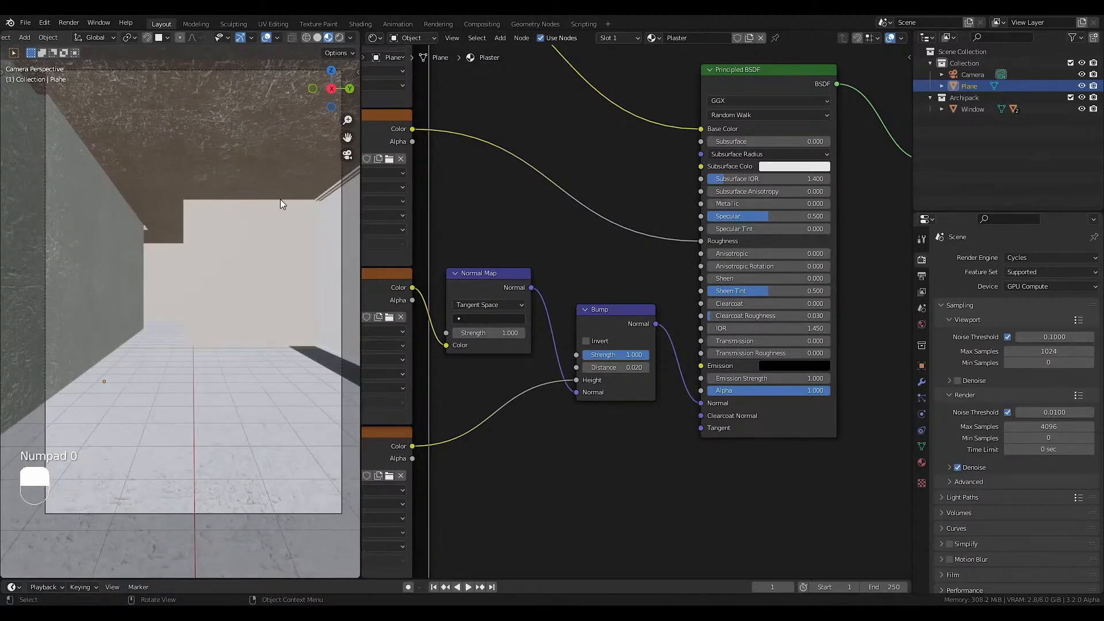
Set the Plaster Mapping node's Scale to 5 on X, Y and Z.
middle_click_drag(485, 321, 798, 349)
scroll(683, 326, "down", 3)
scroll(481, 255, "up", 3)
middle_click_drag(481, 256, 490, 269)
scroll(537, 284, "up", 2)
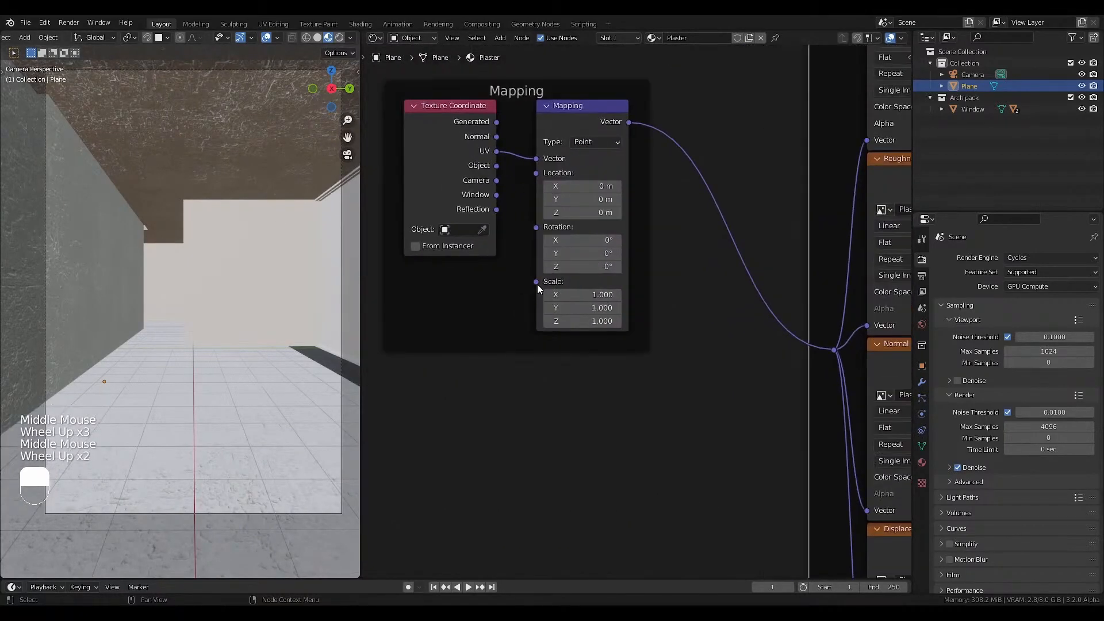
left_click(571, 295)
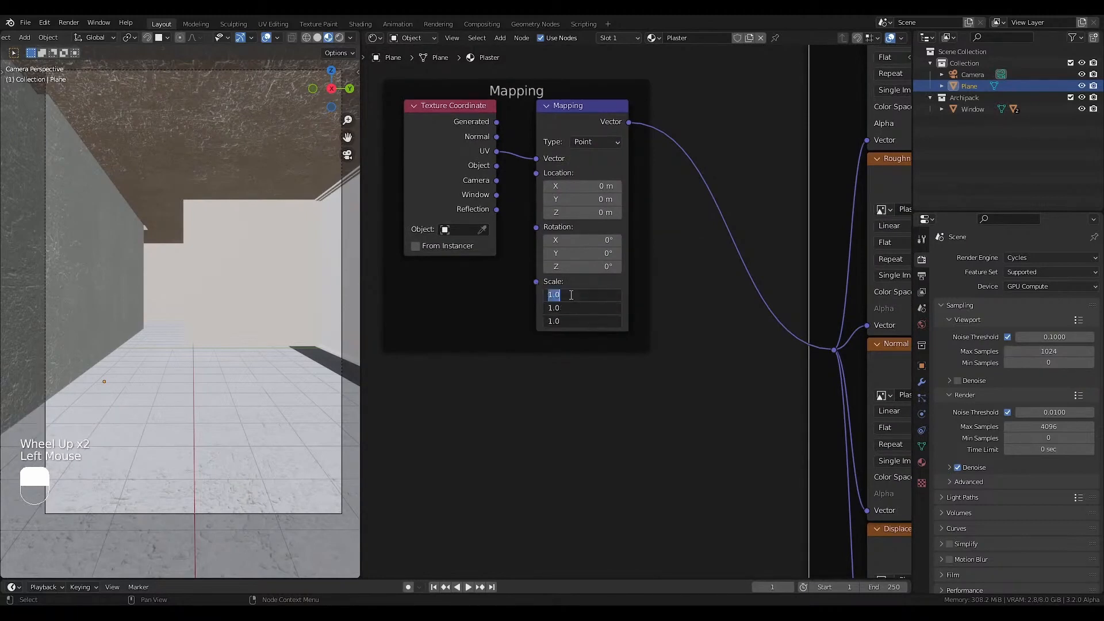
type("5")
key("Return")
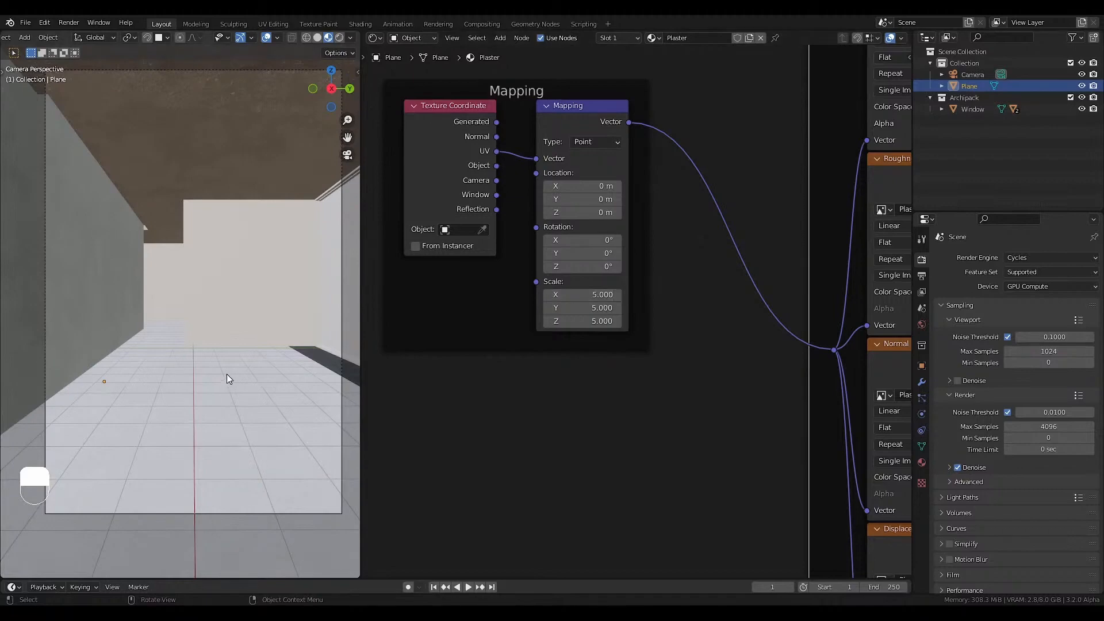
Switch to the Concrete material in Slot 2, start a Principled Texture Setup and browse to the Concrete007_4K-JPG folder.
left_click(619, 36)
scroll(687, 312, "down", 3)
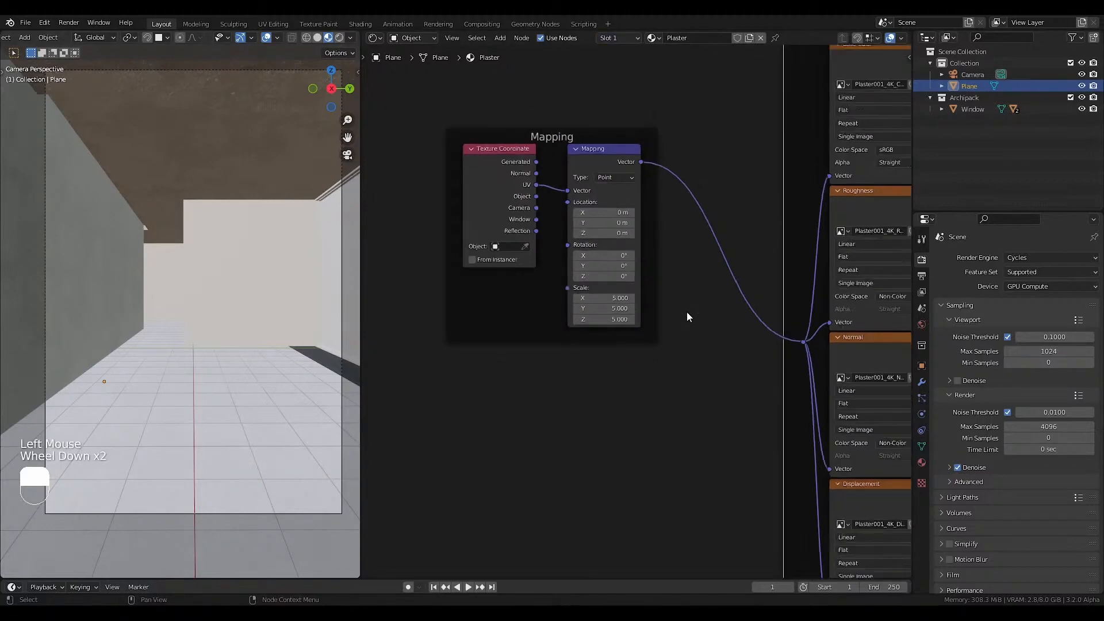
middle_click_drag(722, 285, 628, 303)
middle_click_drag(757, 251, 568, 257)
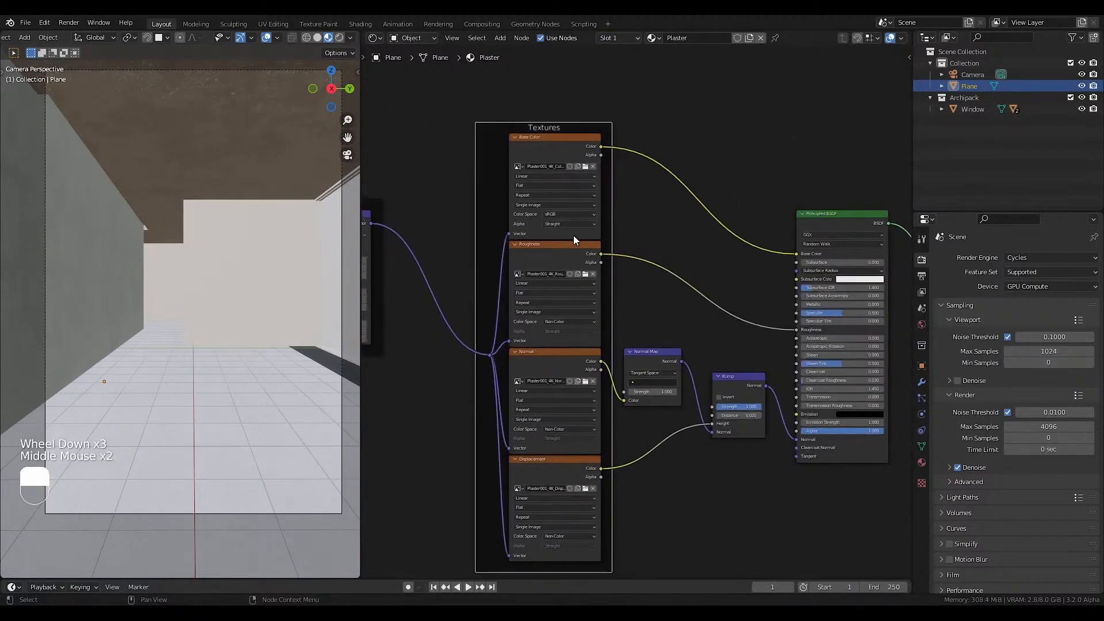
left_click(619, 37)
left_click(599, 74)
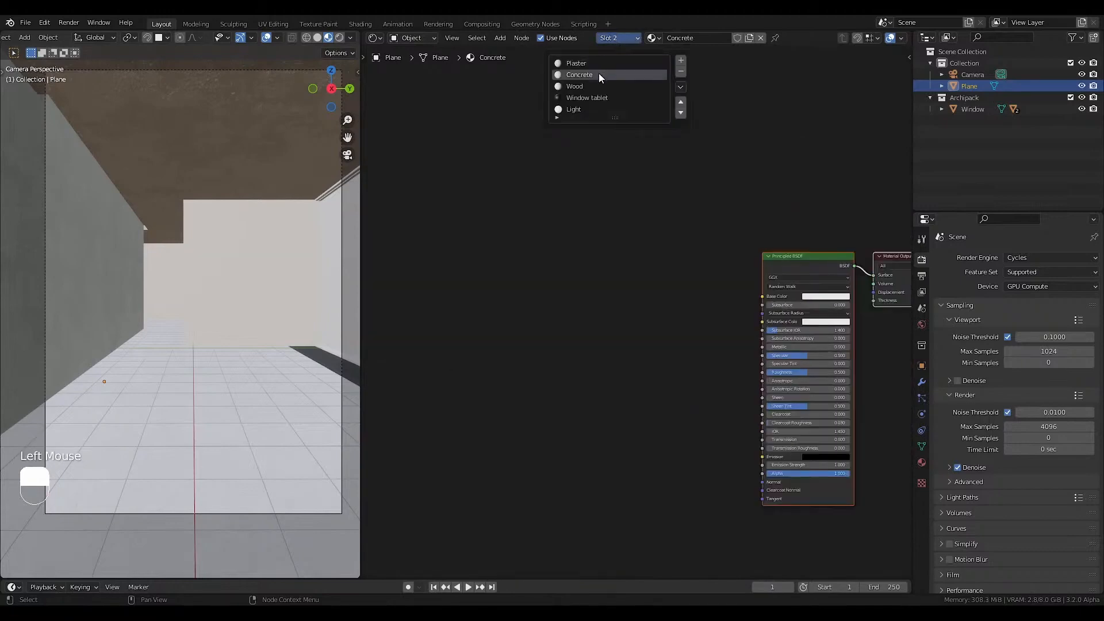
key("ctrl+shift+t")
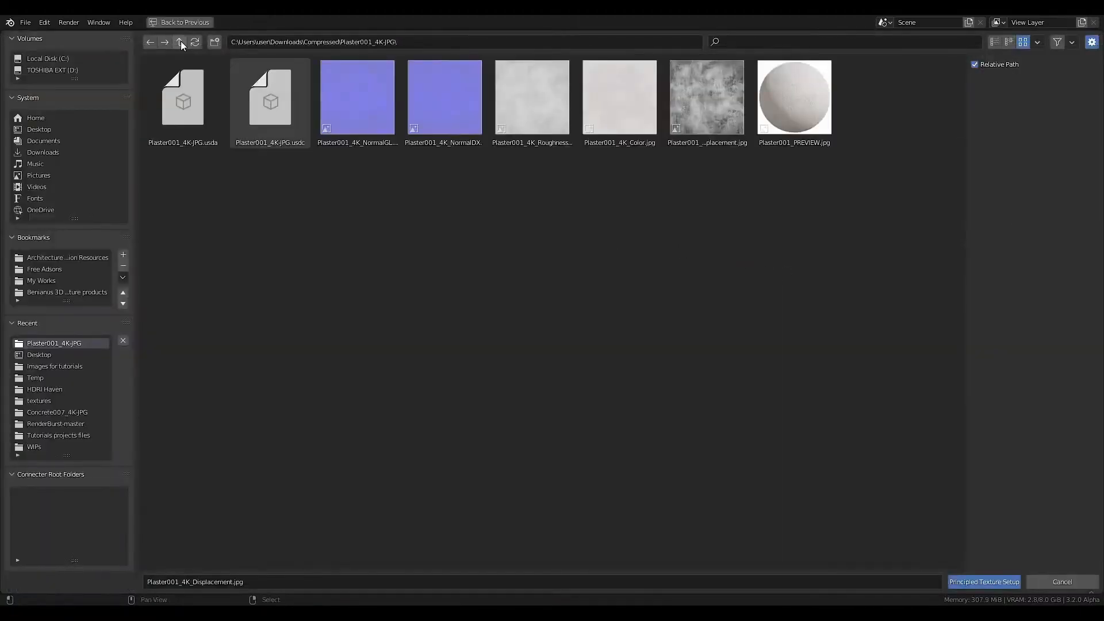
left_click(180, 42)
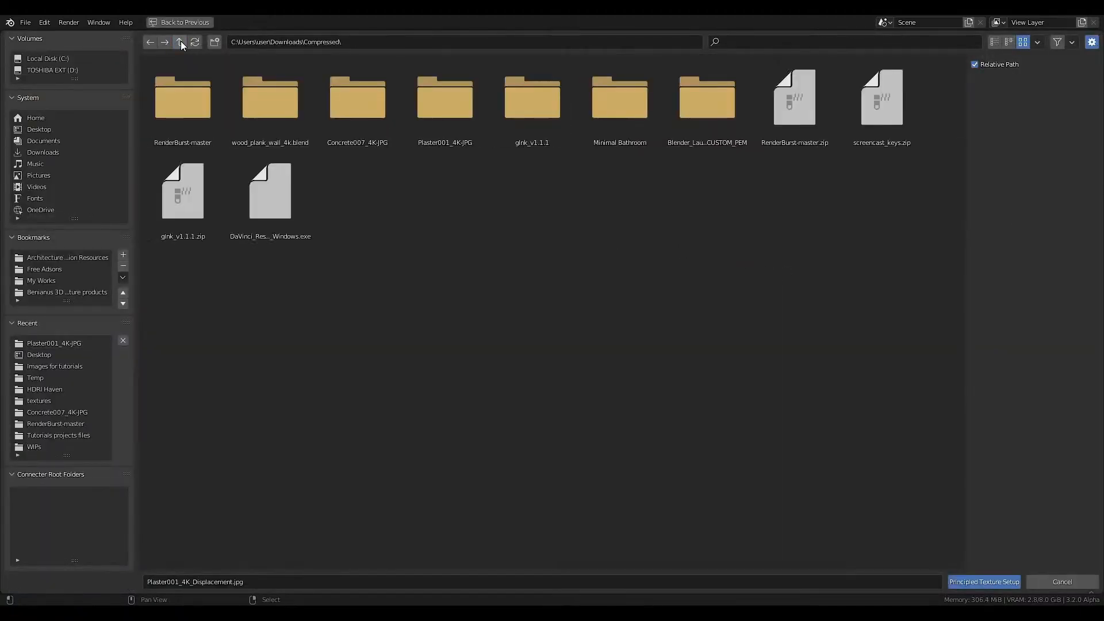
double_click(383, 128)
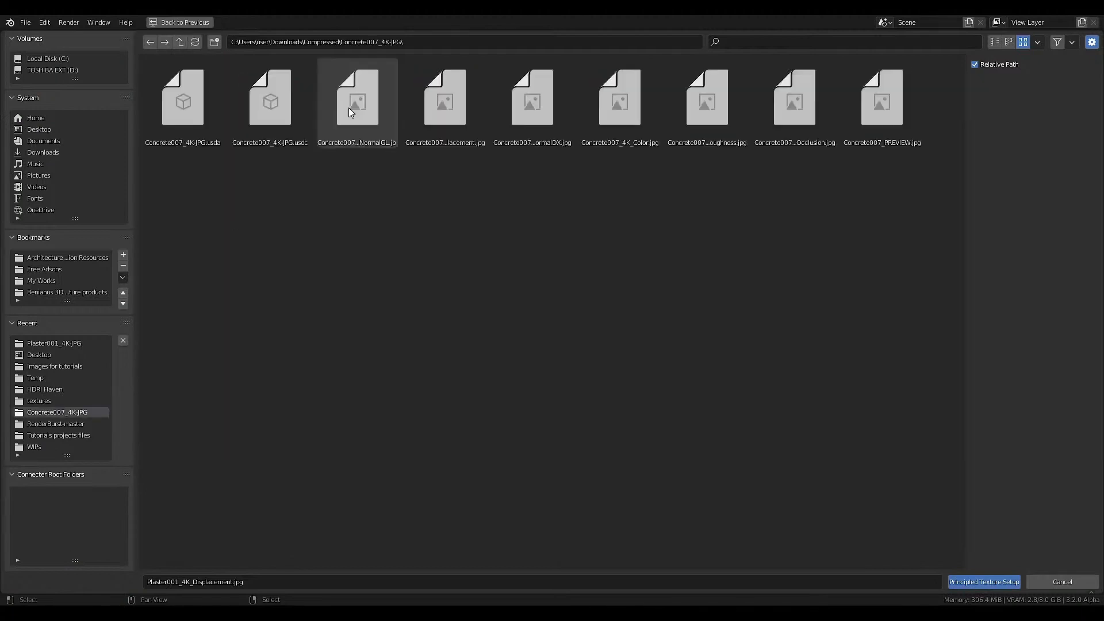
Select the Concrete007_4K NormalGL, Displacement, Color, Roughness and AmbientOcclusion maps for the Concrete texture setup.
left_click(364, 138)
left_click(466, 130, "ctrl")
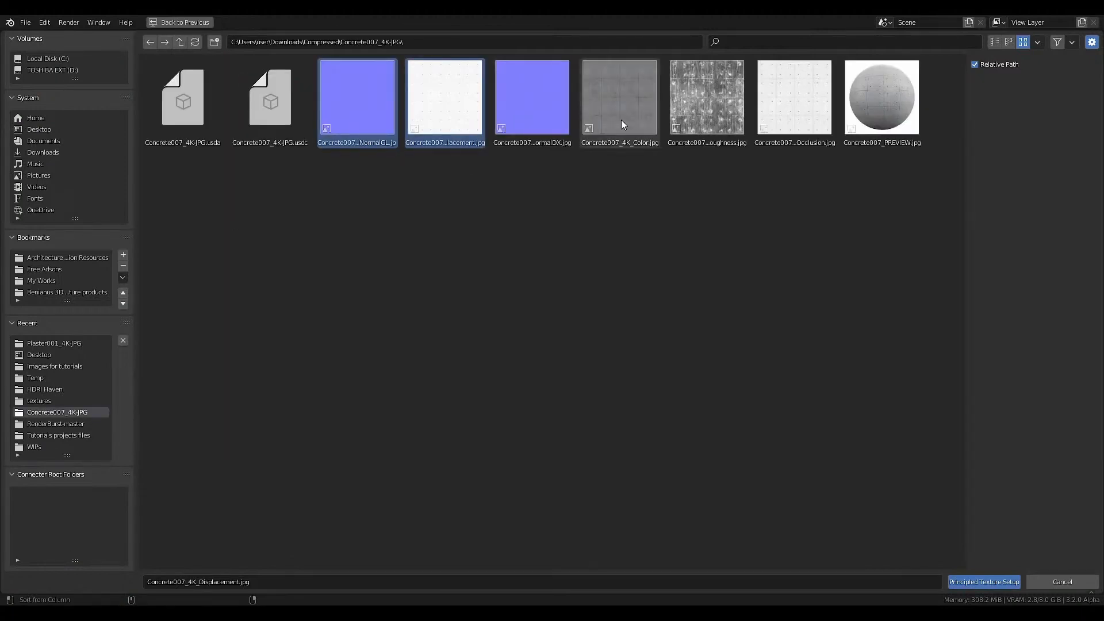
left_click(621, 120, "ctrl")
left_click(703, 121, "ctrl")
left_click(781, 123, "ctrl")
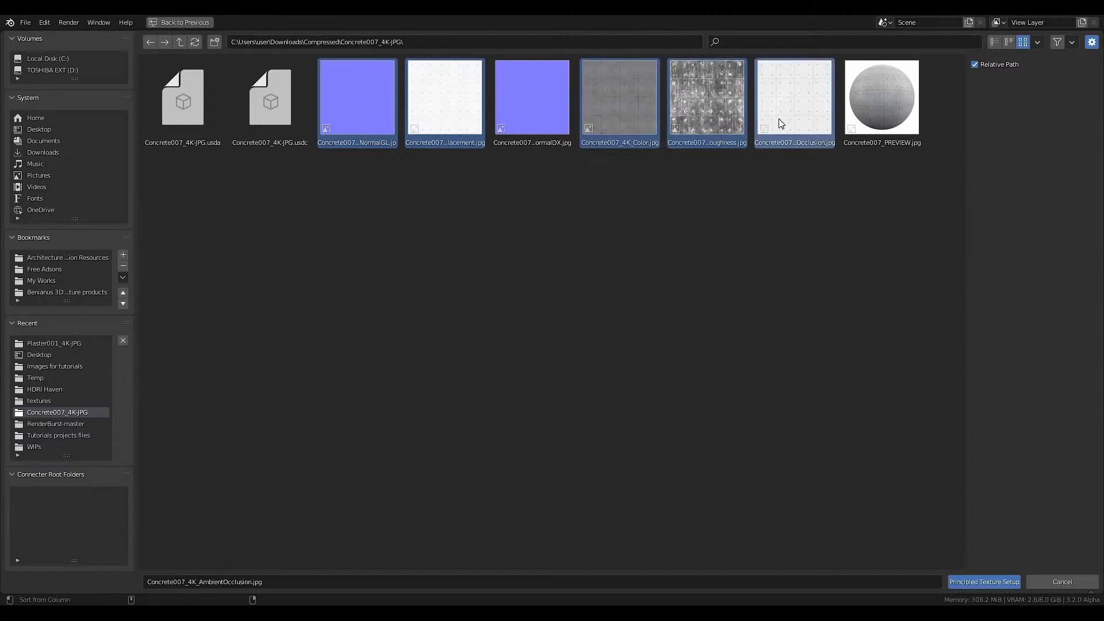
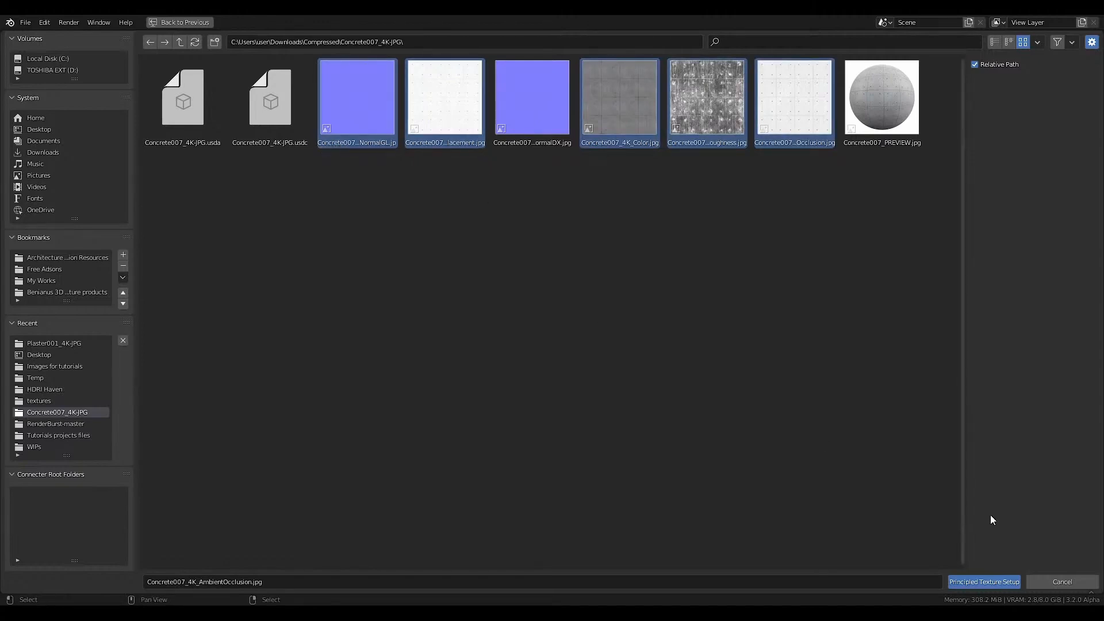
Build the Concrete texture setup from the selected maps and insert a MixRGB node between the Base Color texture and the Principled BSDF.
left_click(961, 582)
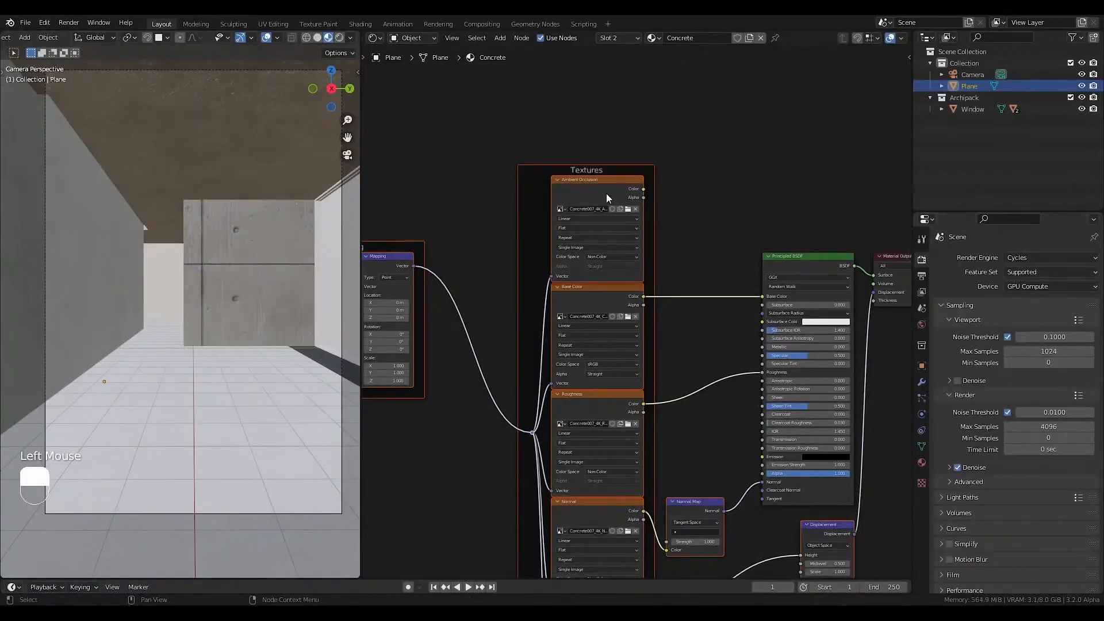
scroll(606, 197, "up", 2)
middle_click_drag(593, 295, 604, 202)
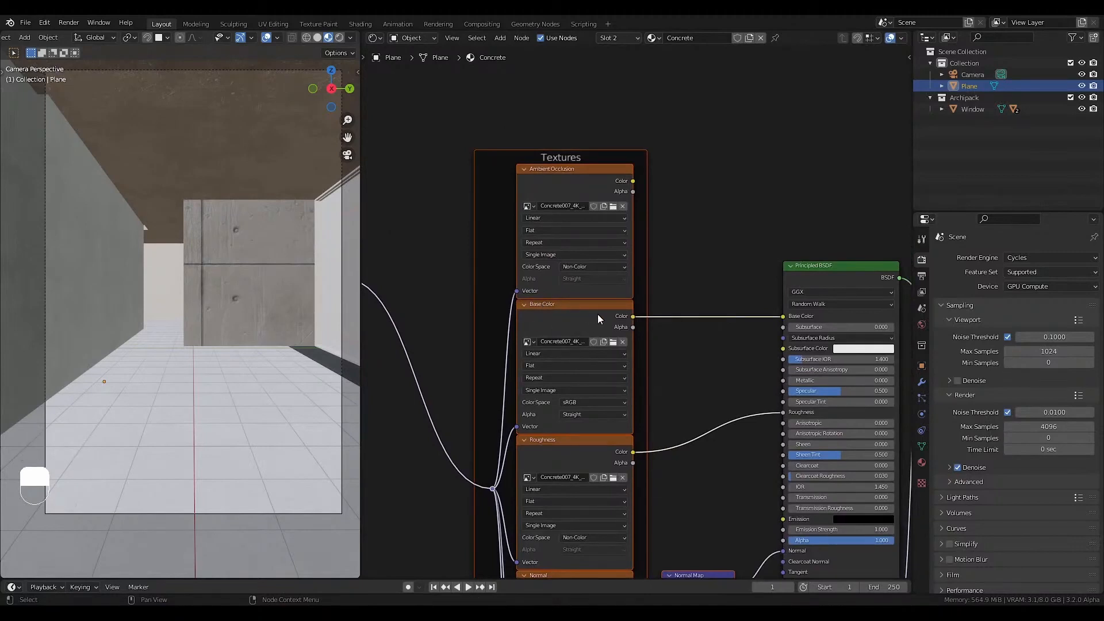
left_click(713, 269)
key("shift+a")
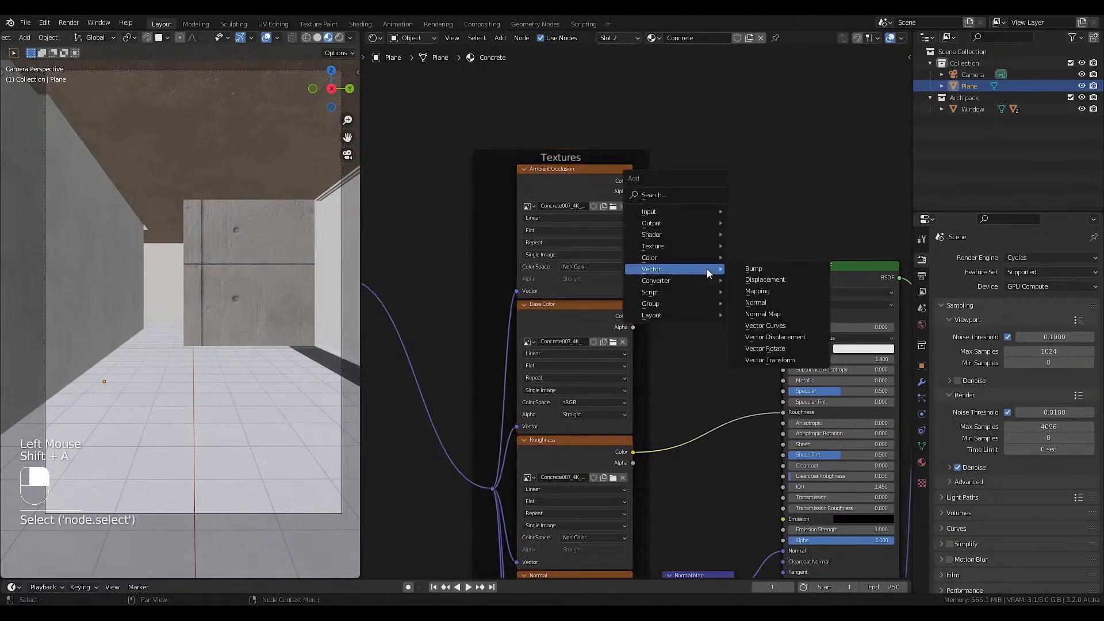
mouse_move(673, 258)
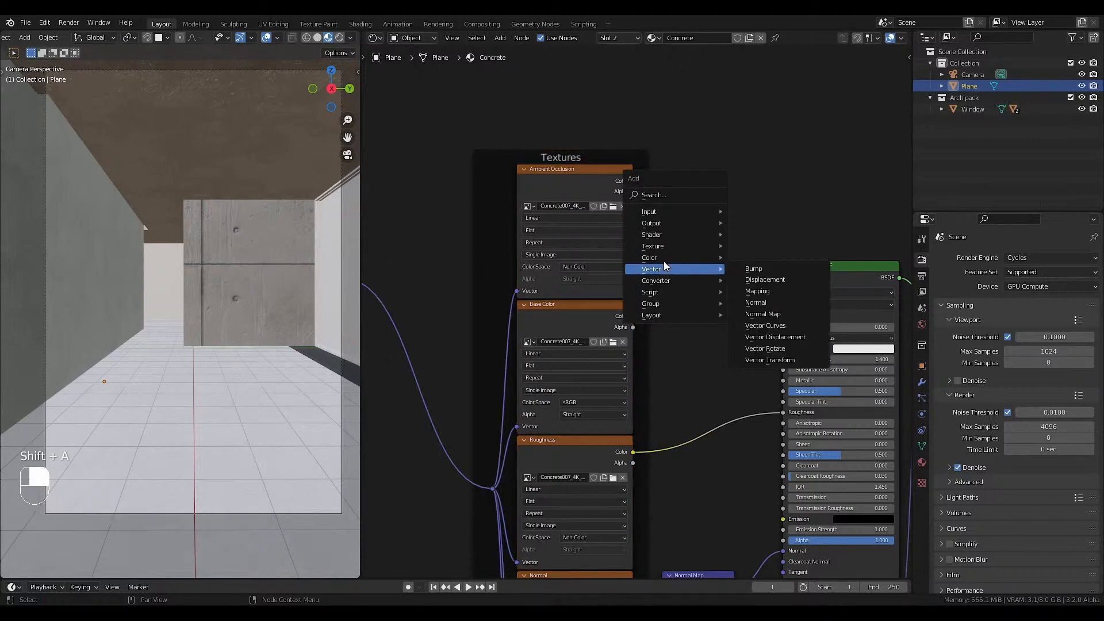
left_click(757, 314)
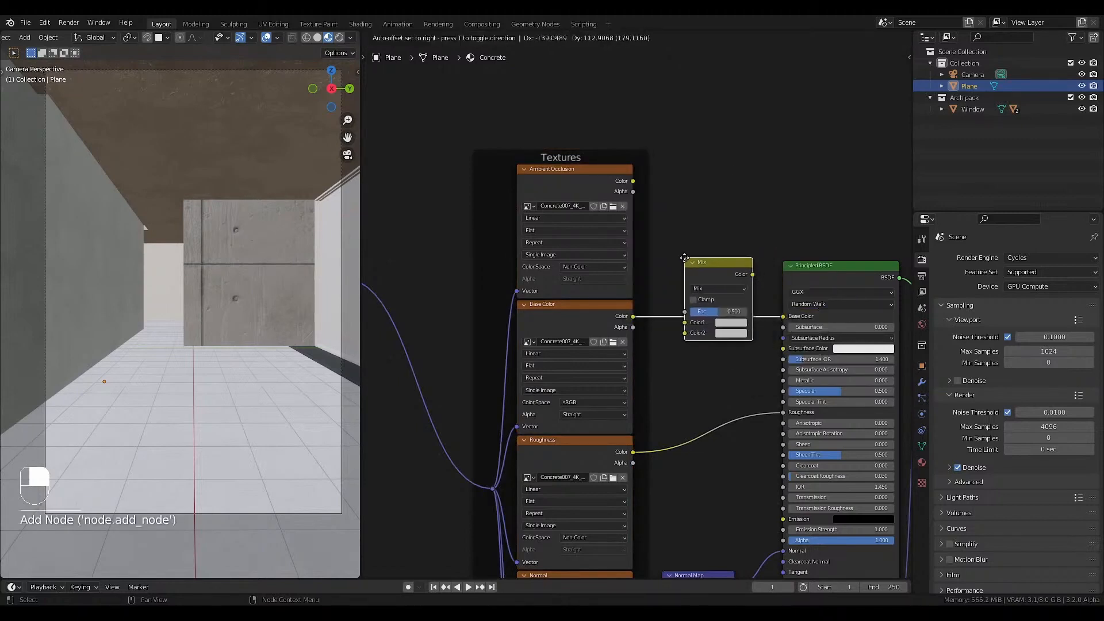
left_click(681, 257)
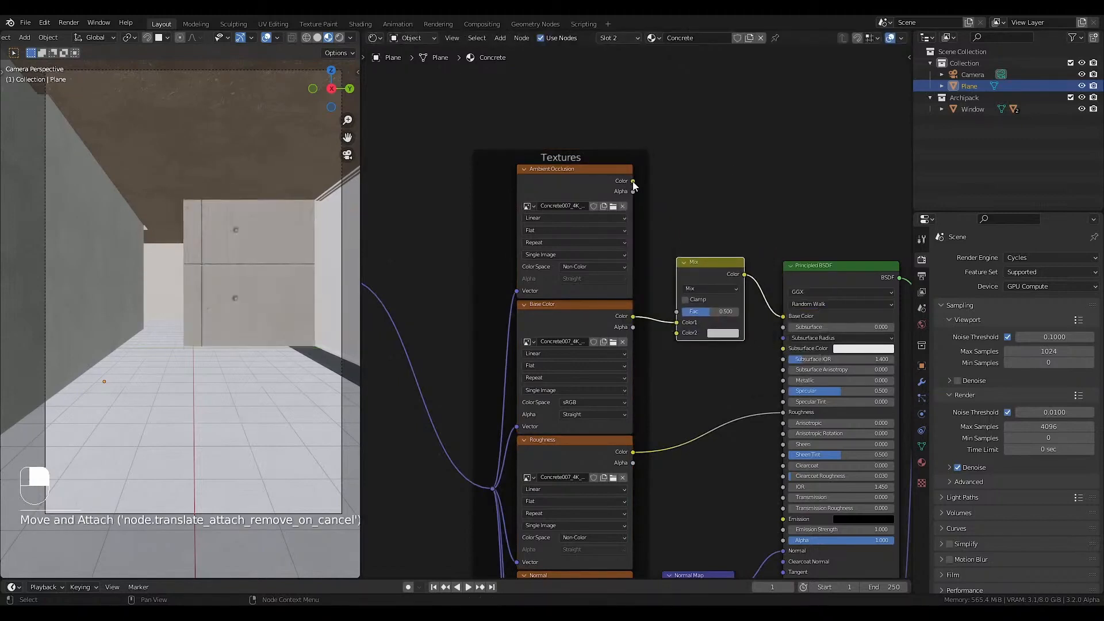
Link the Ambient Occlusion texture's Color to the Mix node's Color2 and set the blend mode to Multiply.
left_click_drag(633, 180, 675, 334)
left_click(706, 290)
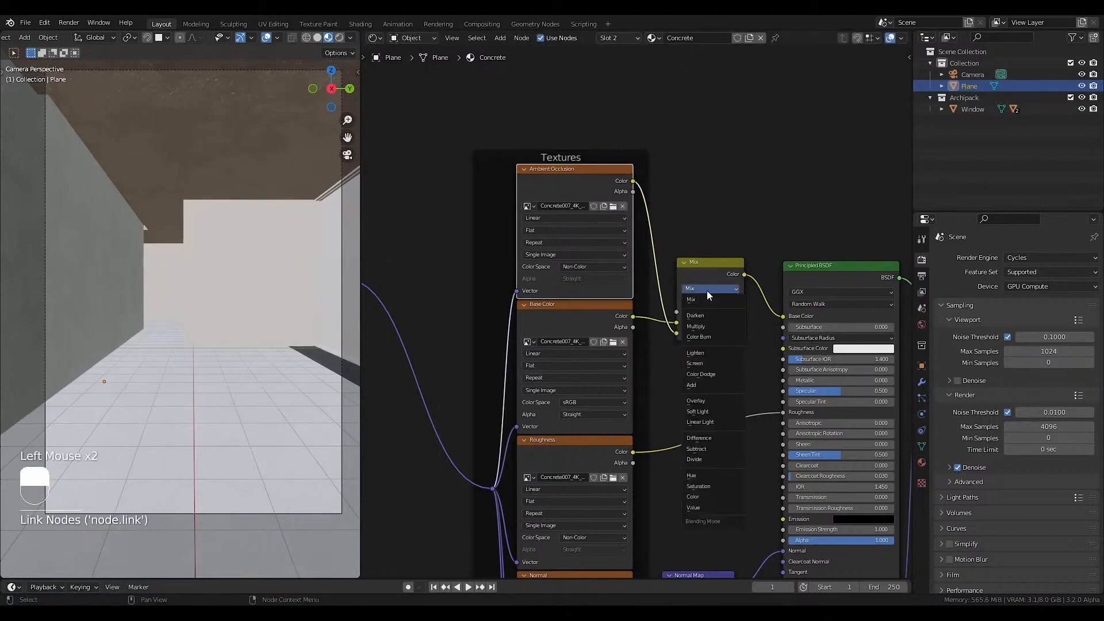
left_click(706, 321)
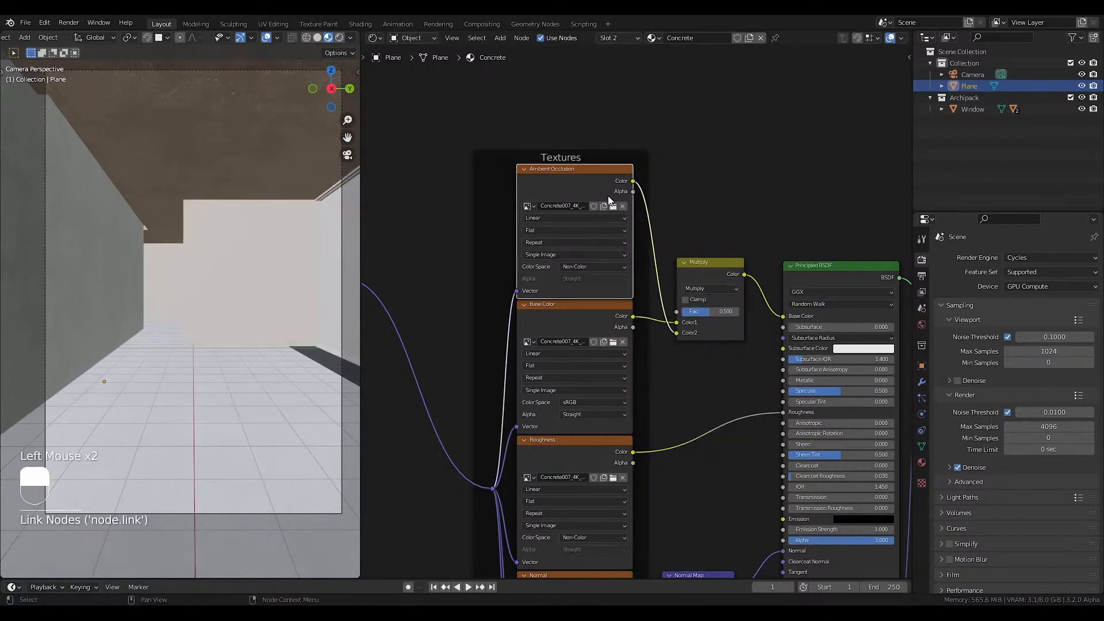
Delete the Displacement node from the Concrete material.
scroll(558, 326, "down", 2)
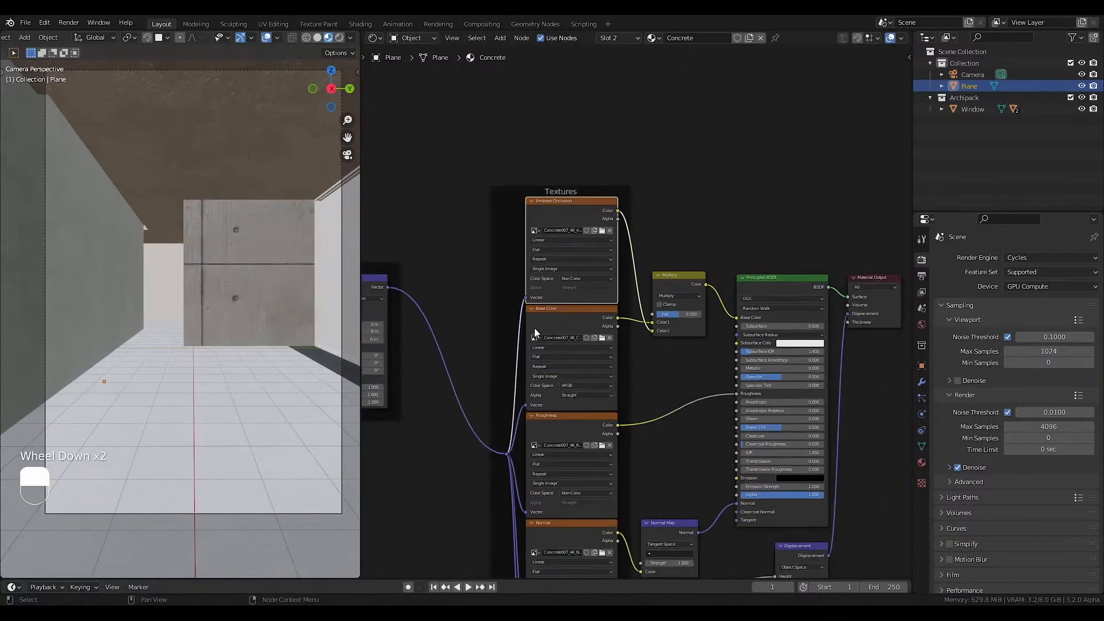
middle_click_drag(534, 327, 544, 255)
middle_click_drag(598, 298, 538, 243)
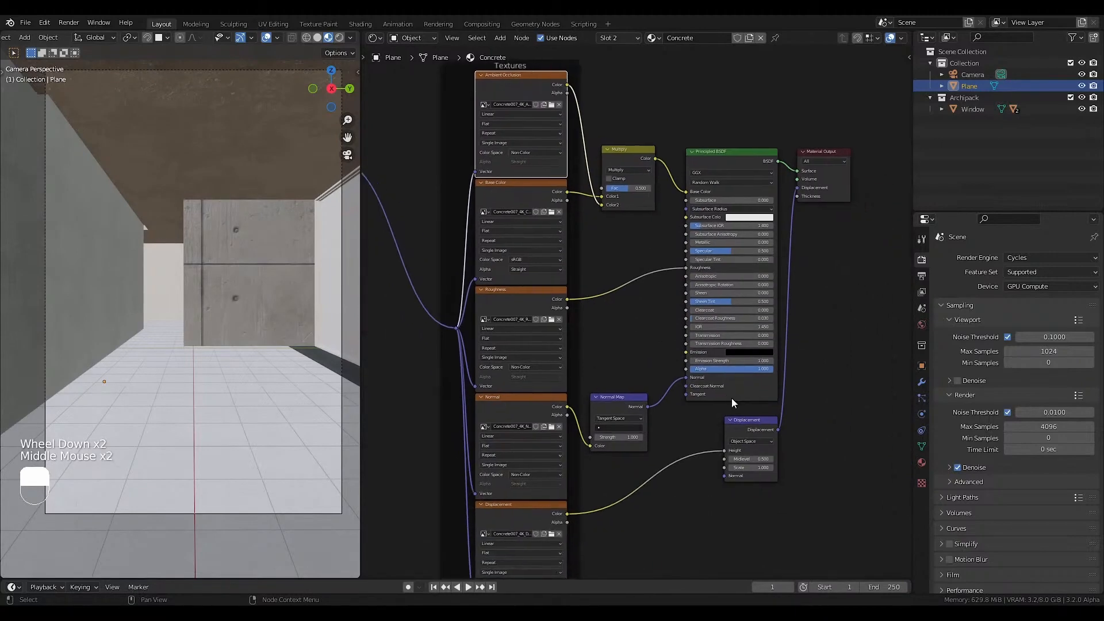
left_click(744, 422)
key("Delete")
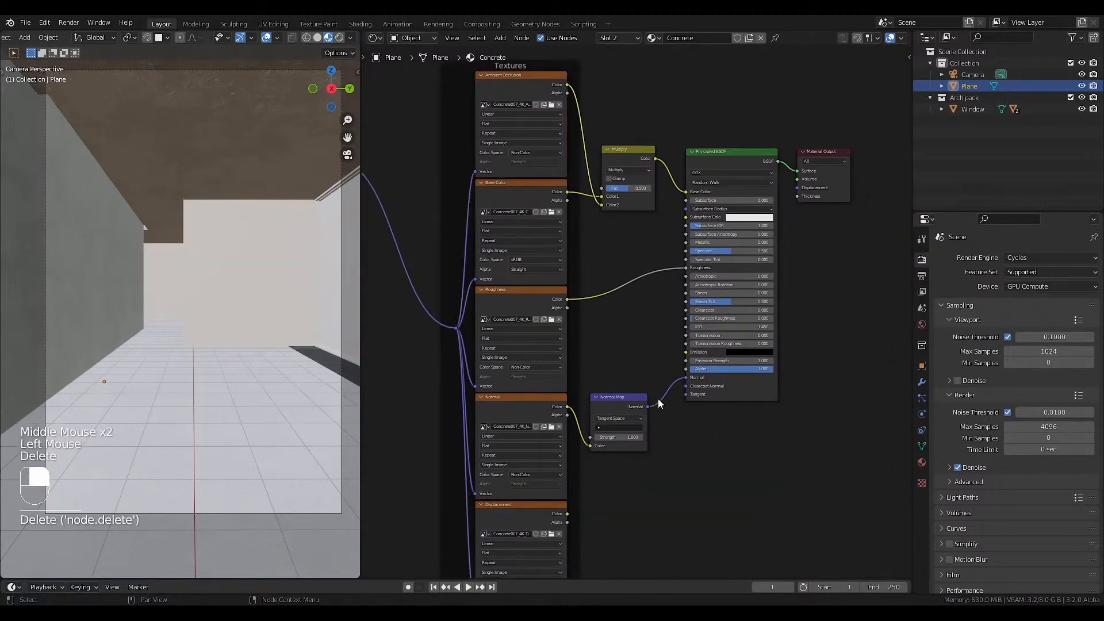
Insert a Bump node between the Normal Map and the Principled BSDF and feed the Displacement texture's Color into its Height.
key("shift+a")
mouse_move(640, 414)
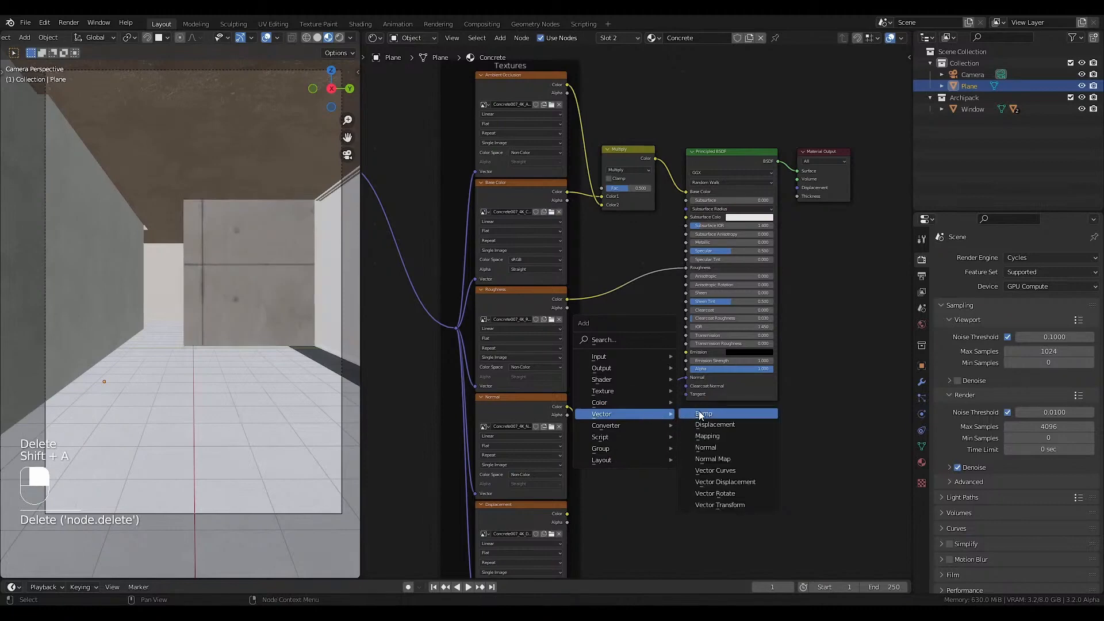
left_click(714, 460)
left_click(619, 420)
left_click_drag(567, 513, 679, 433)
Set the Concrete Bump node's Distance to 0.02.
scroll(716, 422, "up", 1)
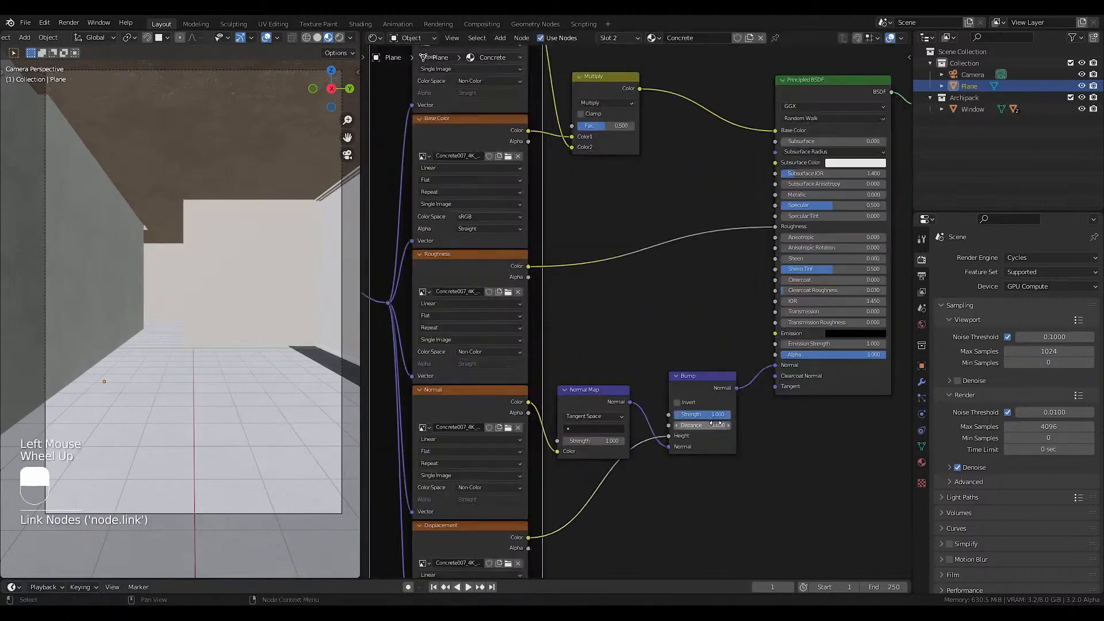
left_click(713, 426)
type("0.0")
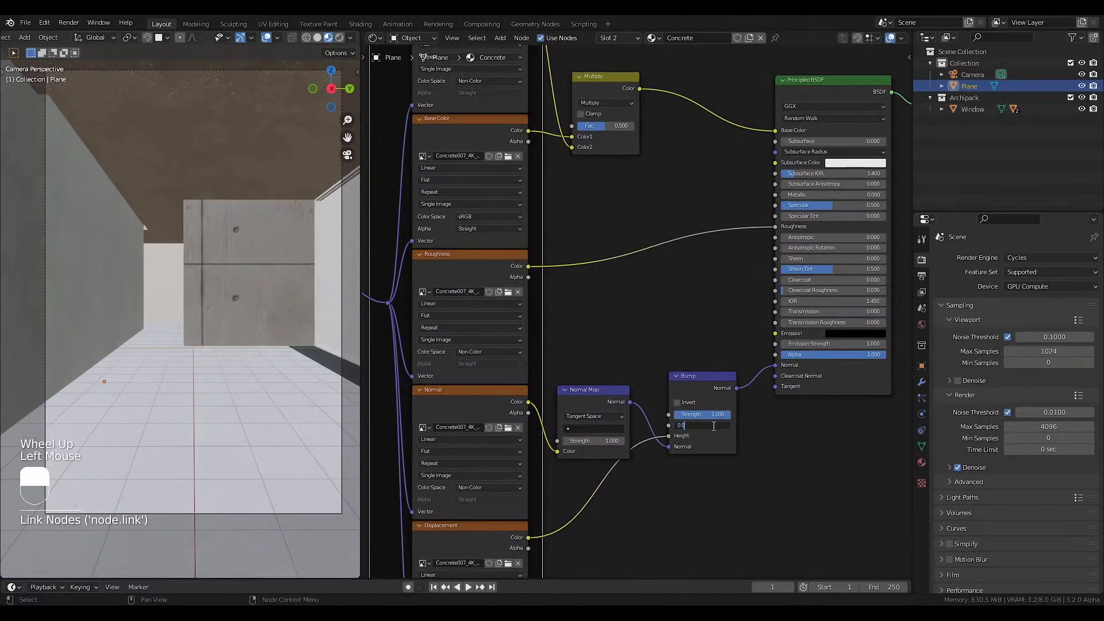
type("0")
type("2")
key("Return")
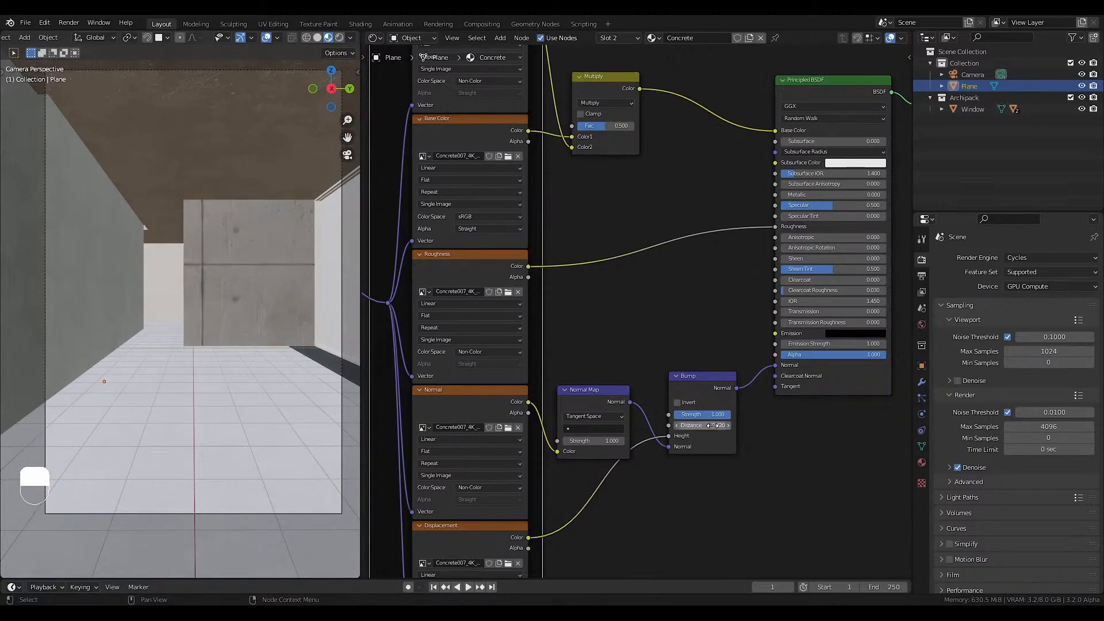
left_click(714, 426)
Inspect the concrete block up close, set the Bump node's Distance to 0.1 and return to the camera view.
scroll(227, 259, "up", 4)
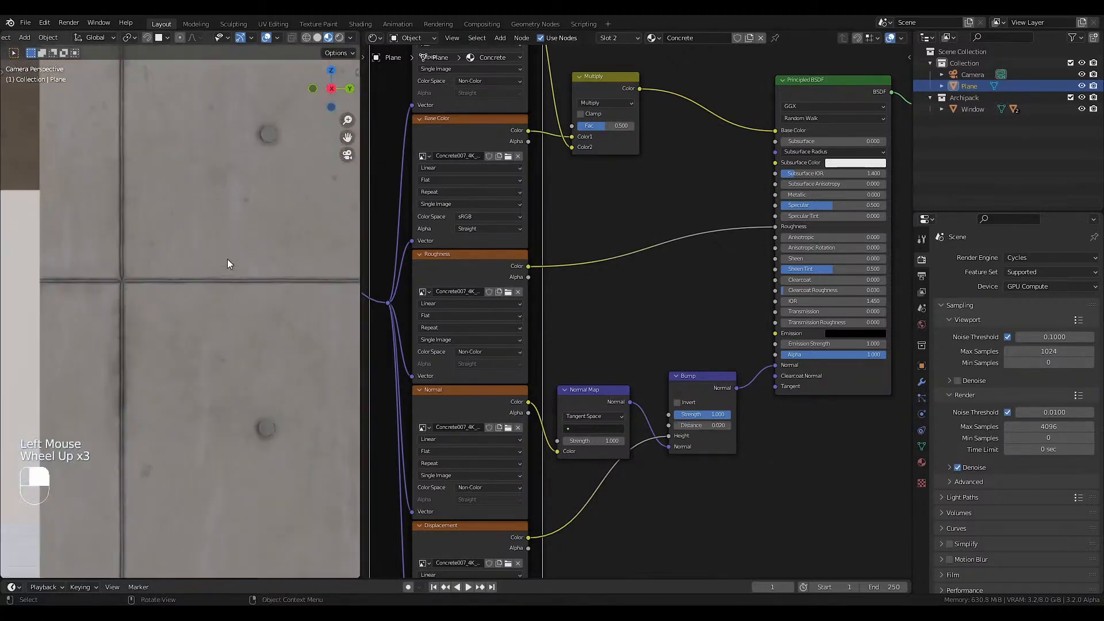
middle_click_drag(227, 259, 160, 260)
scroll(161, 268, "up", 2)
scroll(195, 265, "up", 9)
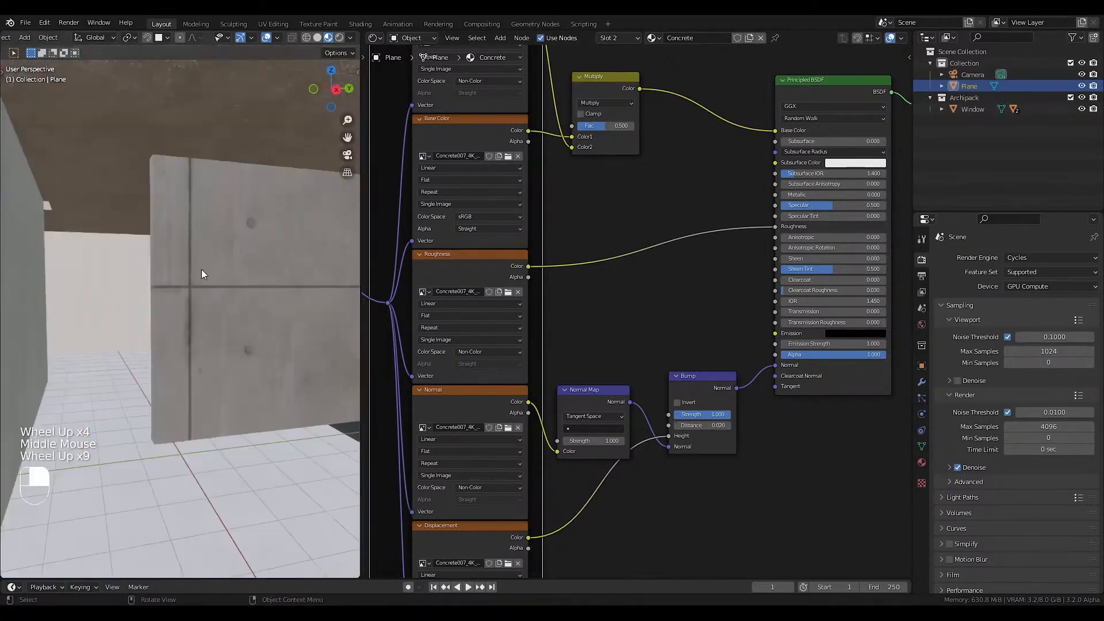
left_click(688, 426)
type(".1")
key("Return")
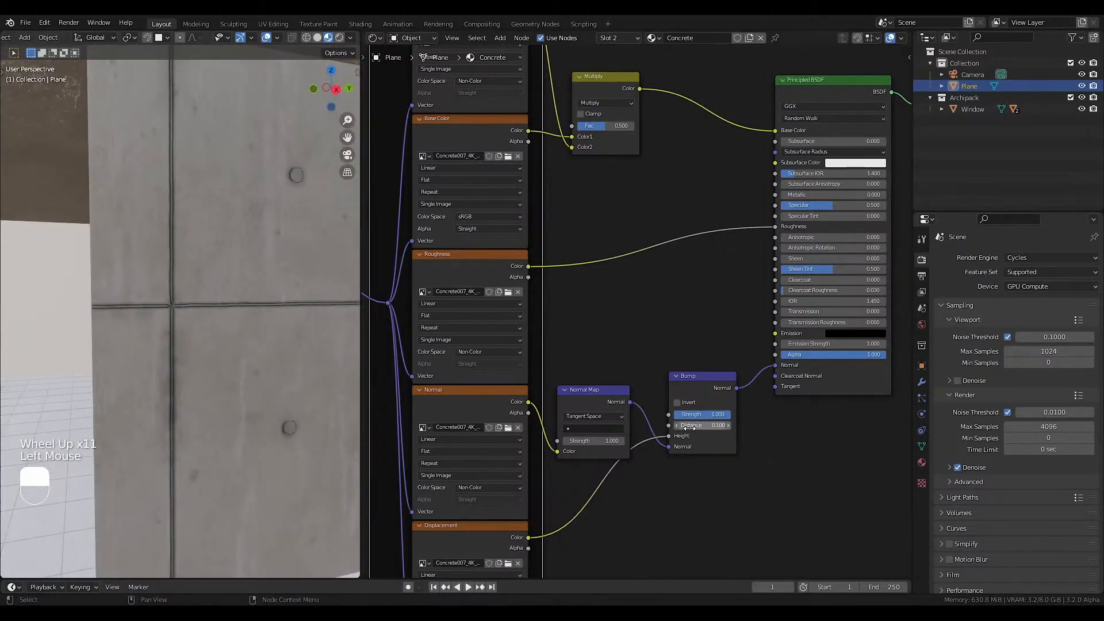
key("Home")
key("KP_0")
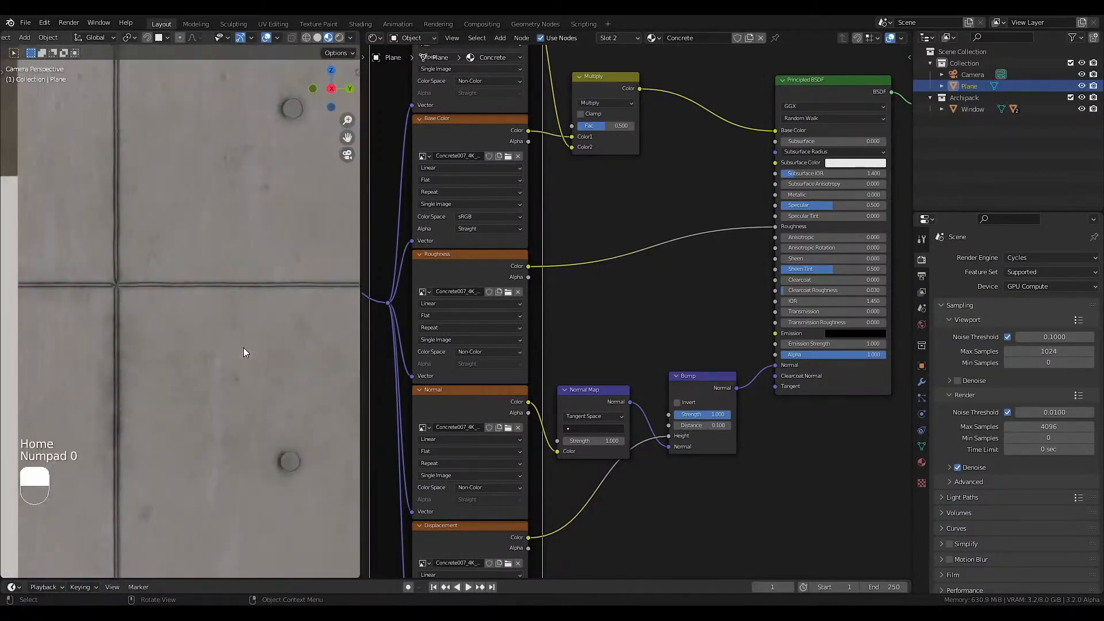
Set the Concrete Mapping node's Scale to 8 on X, Y and Z.
middle_click_drag(606, 401, 707, 396)
scroll(584, 366, "down", 2)
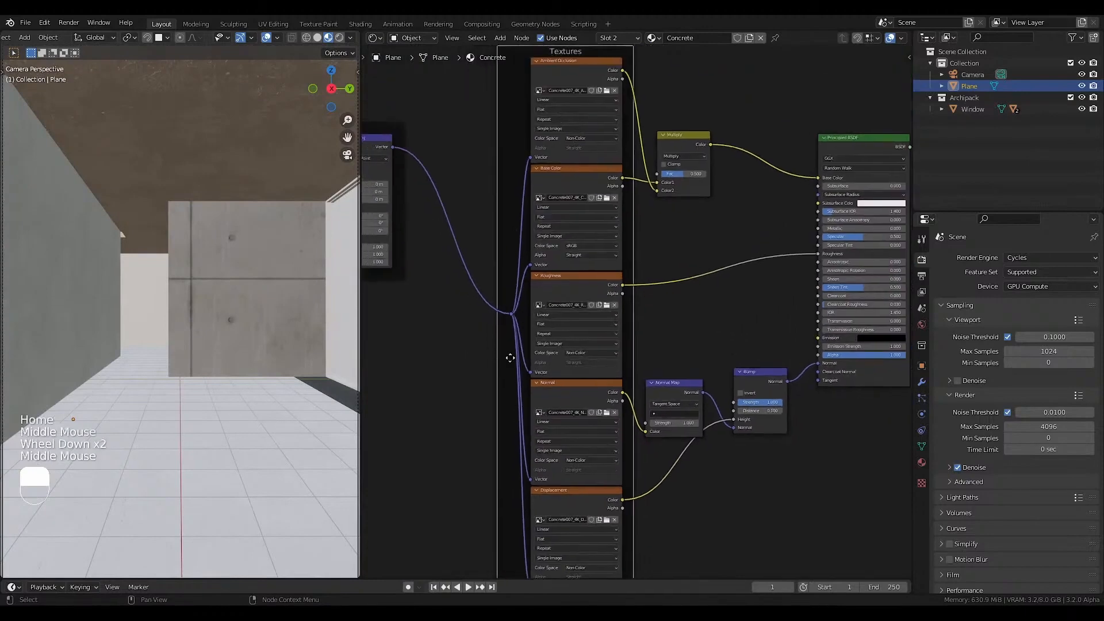
middle_click_drag(510, 354, 635, 352)
scroll(532, 244, "up", 4)
left_click_drag(538, 280, 538, 314)
type("8")
key("Return")
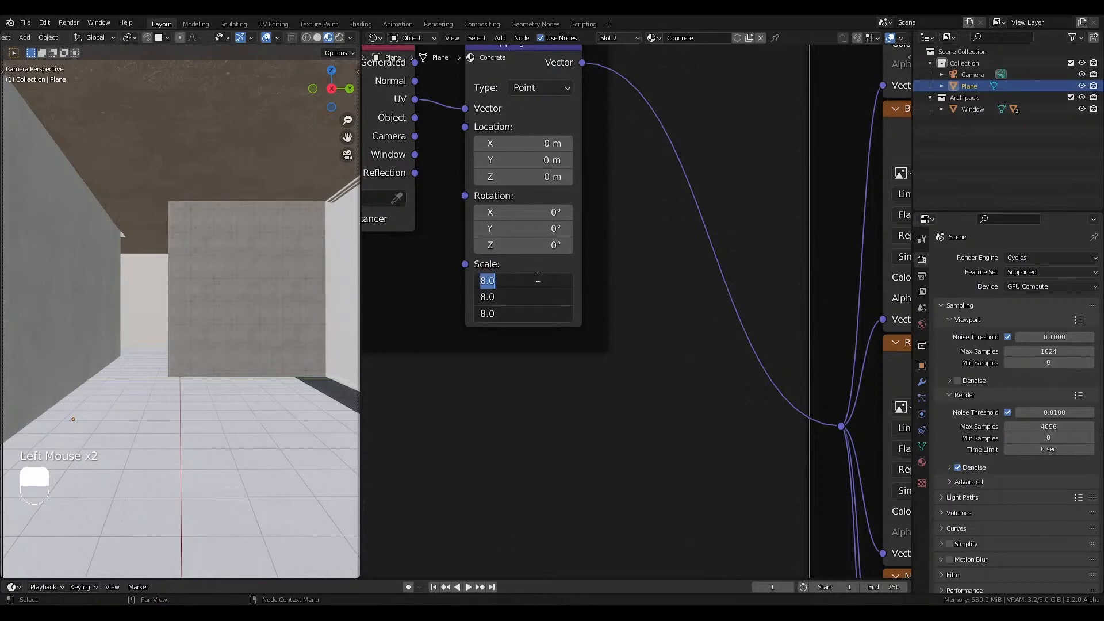
Set the Concrete Mapping node's Scale to 5 on X, Y and Z and save the file.
type("5")
key("Return")
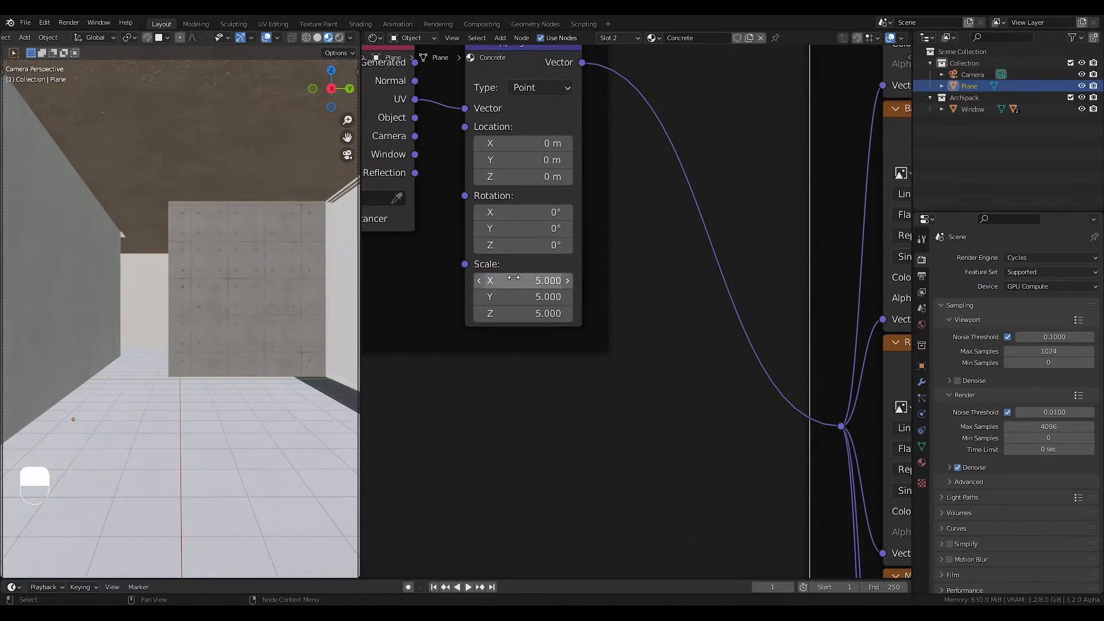
key("shift+s")
key("ctrl+s")
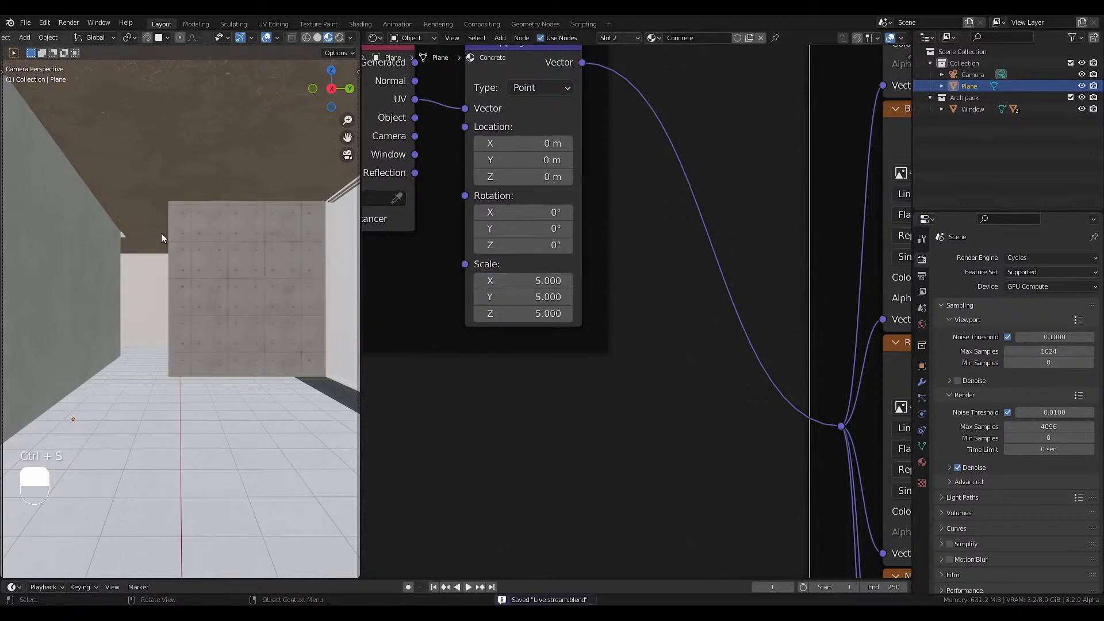
Switch to the Wood material in Slot 3 and select its Principled BSDF node.
scroll(549, 326, "down", 2)
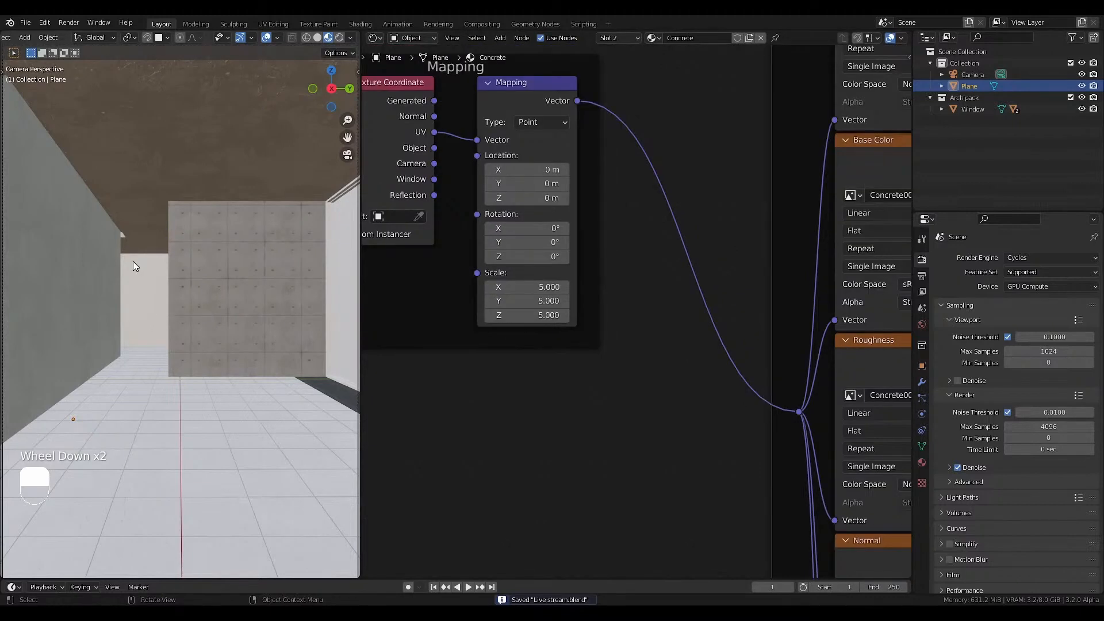
left_click(621, 38)
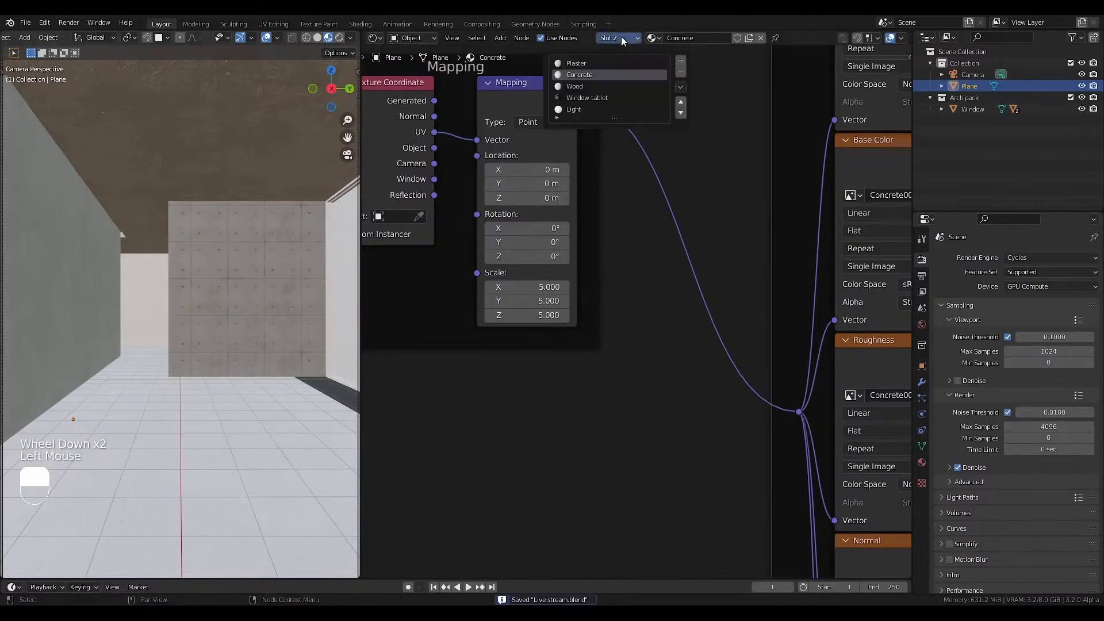
left_click(579, 86)
left_click(616, 272)
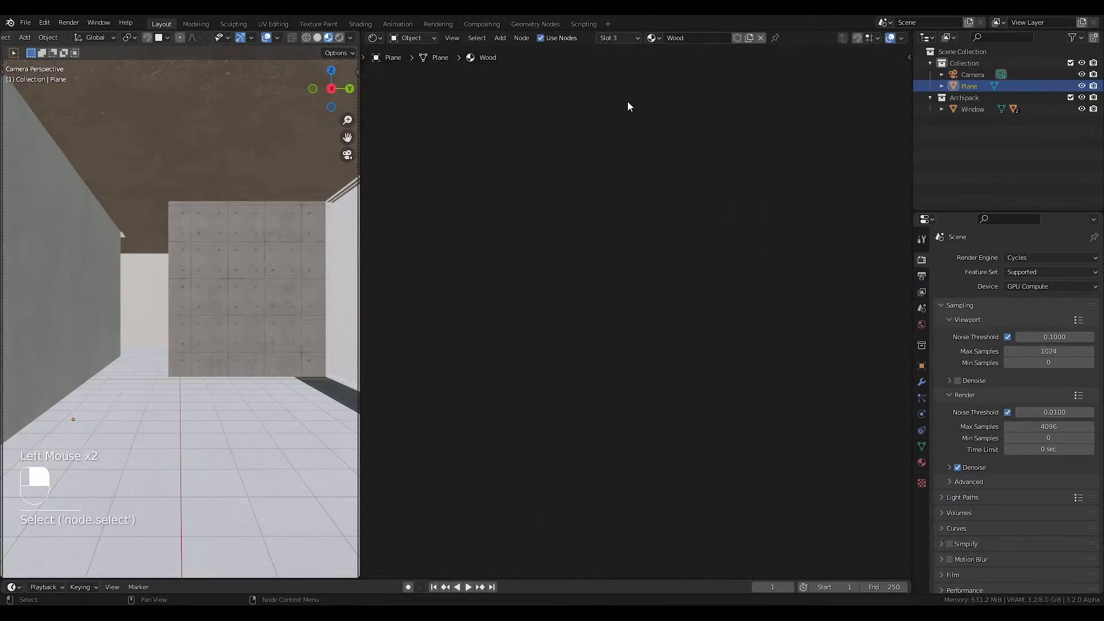
key("Home")
left_click(592, 169)
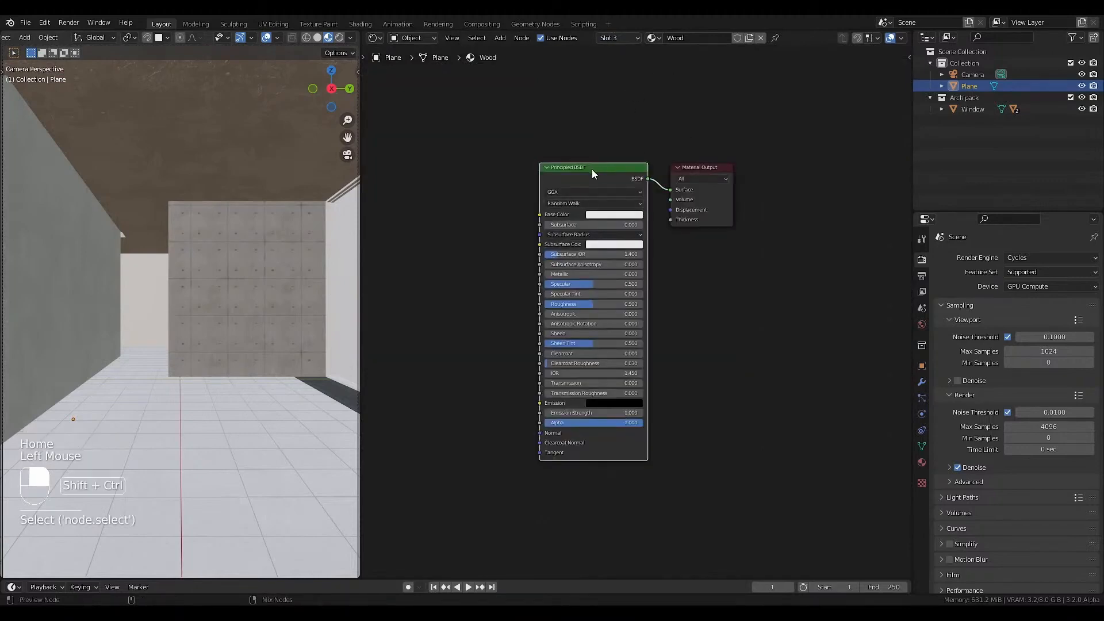
Start a Principled Texture Setup and browse to the textures folder inside wood_plank_wall_4k.blend.
key("ctrl+shift+t")
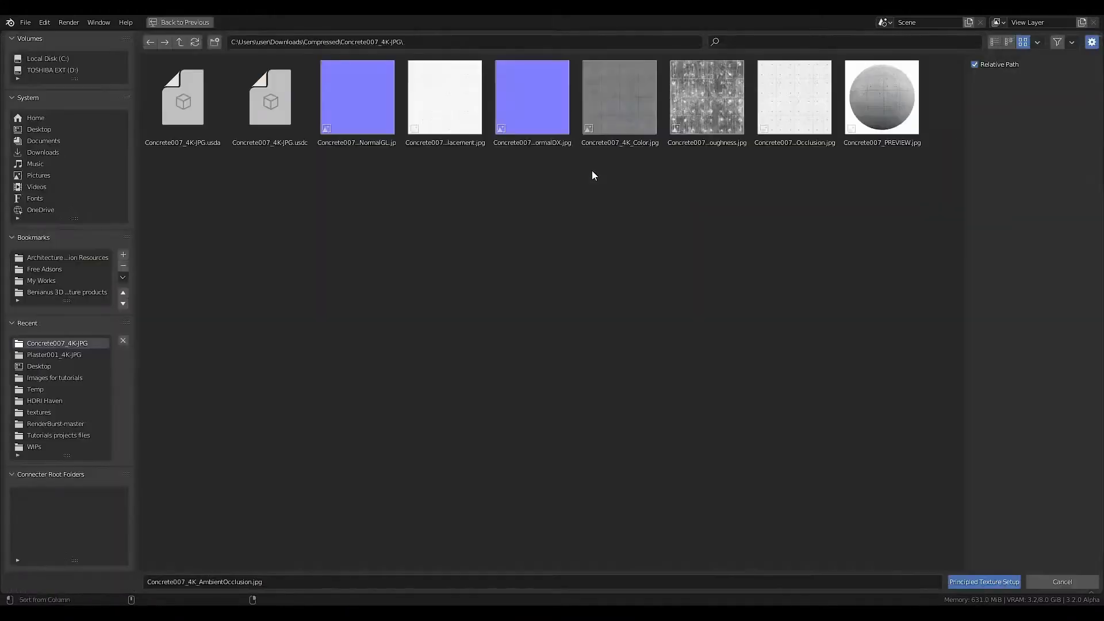
left_click(182, 43)
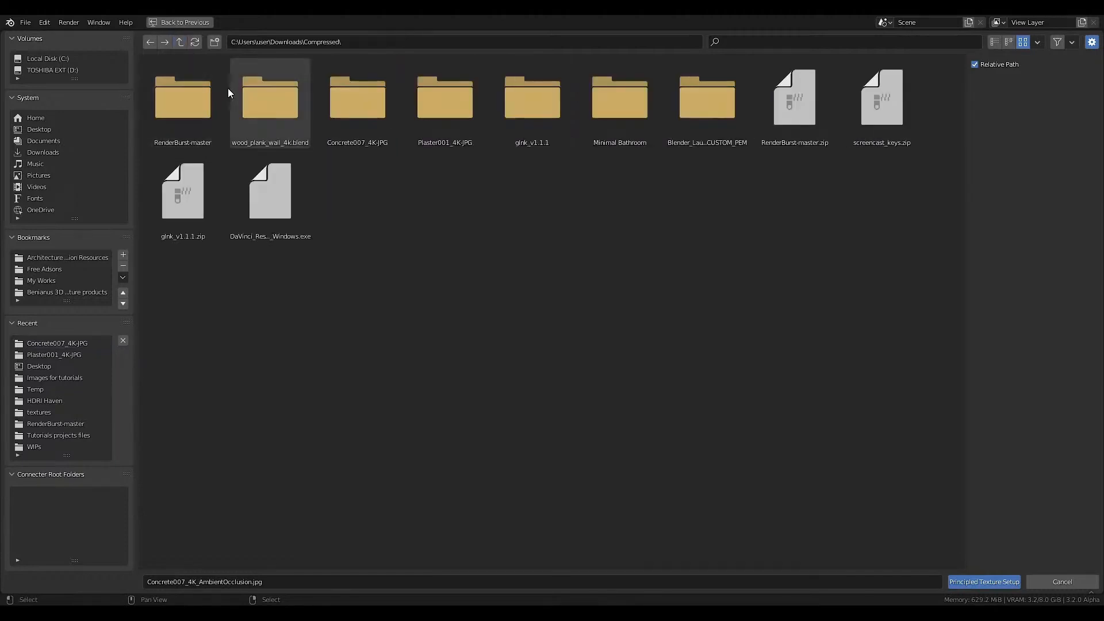
double_click(276, 112)
double_click(157, 119)
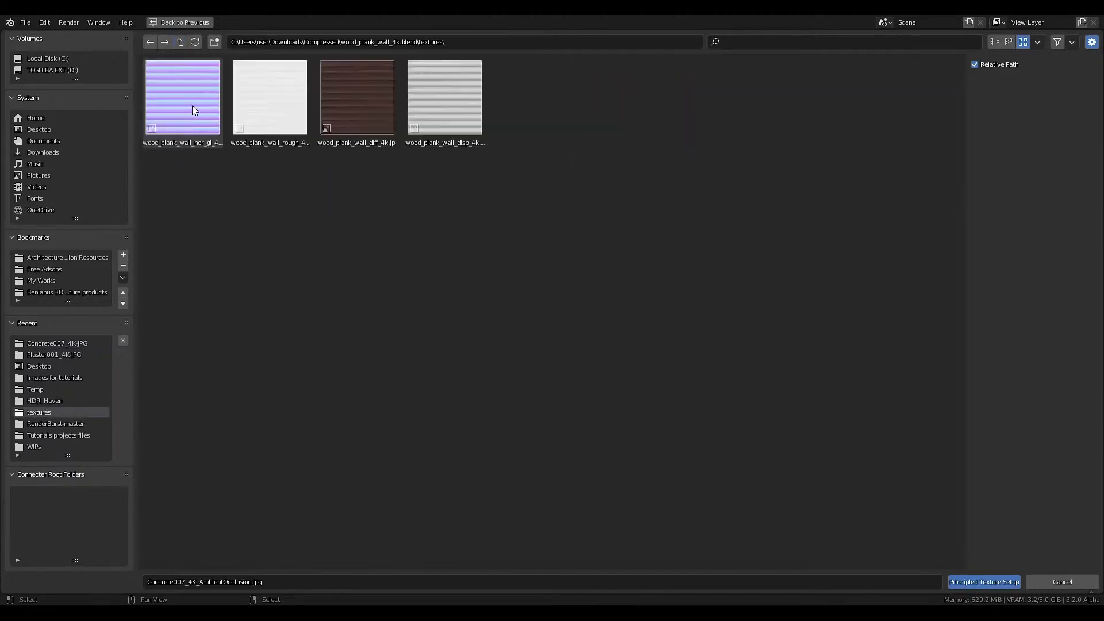
Build the Wood texture setup from the wood_plank_wall nor_gl, rough, diff and disp 4k maps.
left_click(192, 106)
left_click(269, 101, "ctrl")
left_click(358, 101, "ctrl")
left_click(445, 100, "ctrl")
left_click(984, 582)
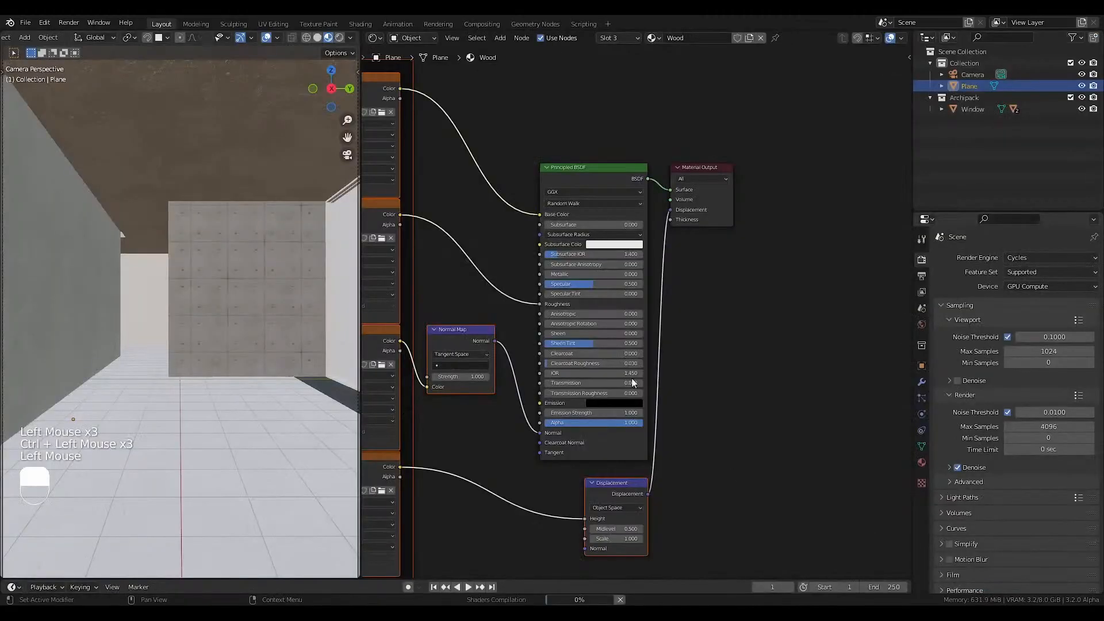
Delete the Wood material's Displacement node and insert a Bump node between the Normal Map and the Principled BSDF.
left_click(626, 486)
key("Delete")
key("shift+a")
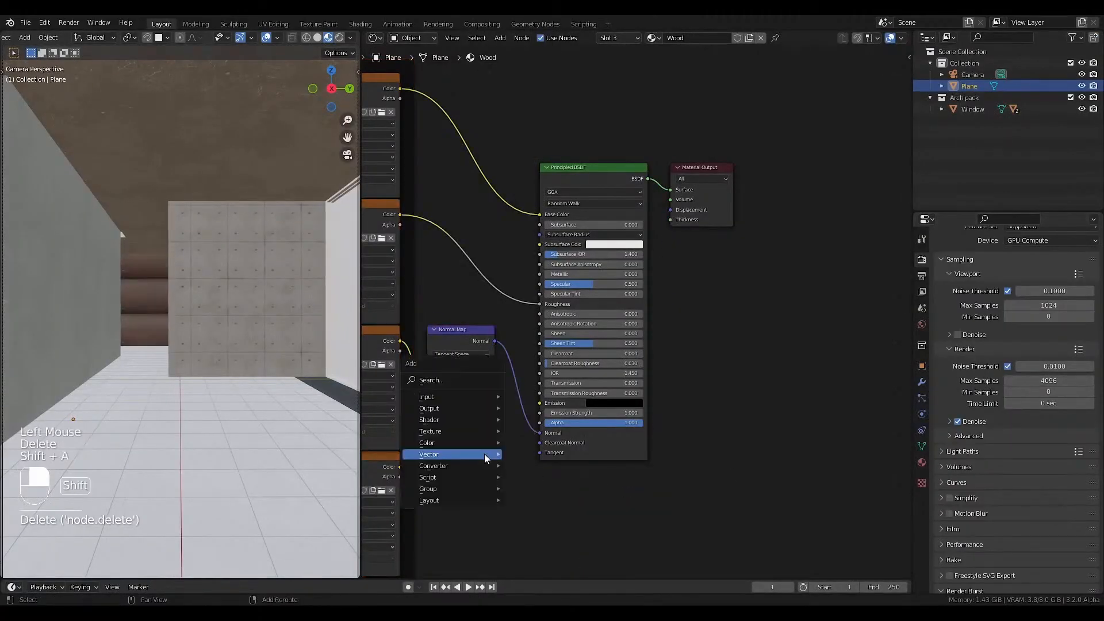
left_click(518, 455)
left_click(562, 403)
Link the wood Displacement texture's Color to the Bump node's Height and set the Distance to 0.1.
left_click_drag(401, 467, 532, 422)
left_click(555, 412)
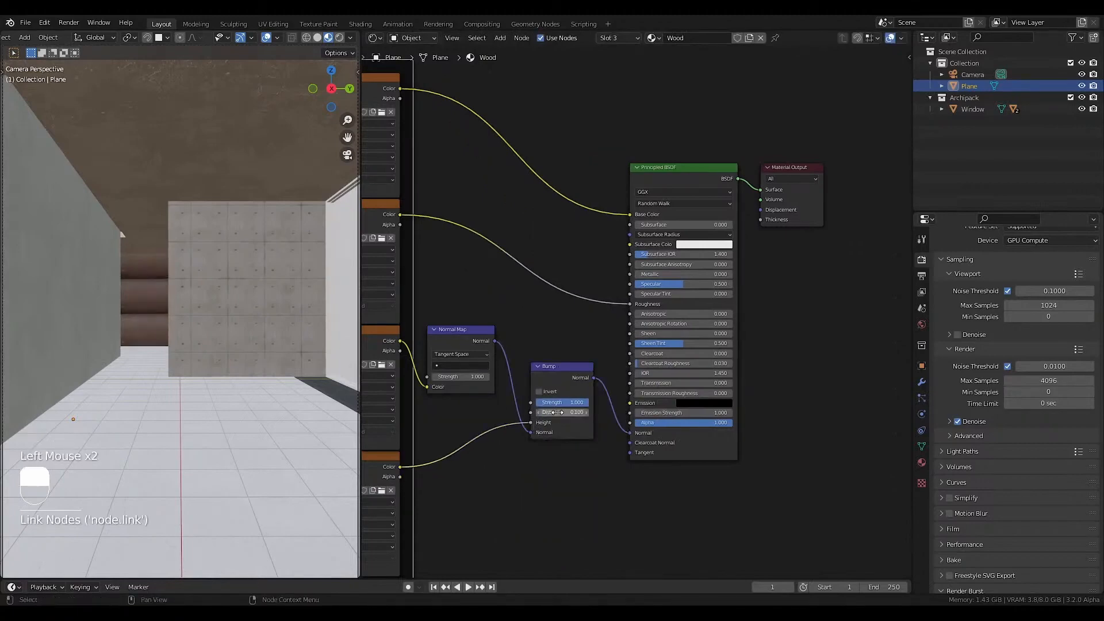
Set the Wood Mapping node's Z rotation to 90°.
scroll(555, 413, "down", 4)
middle_click_drag(442, 380, 540, 366)
scroll(540, 366, "up", 3)
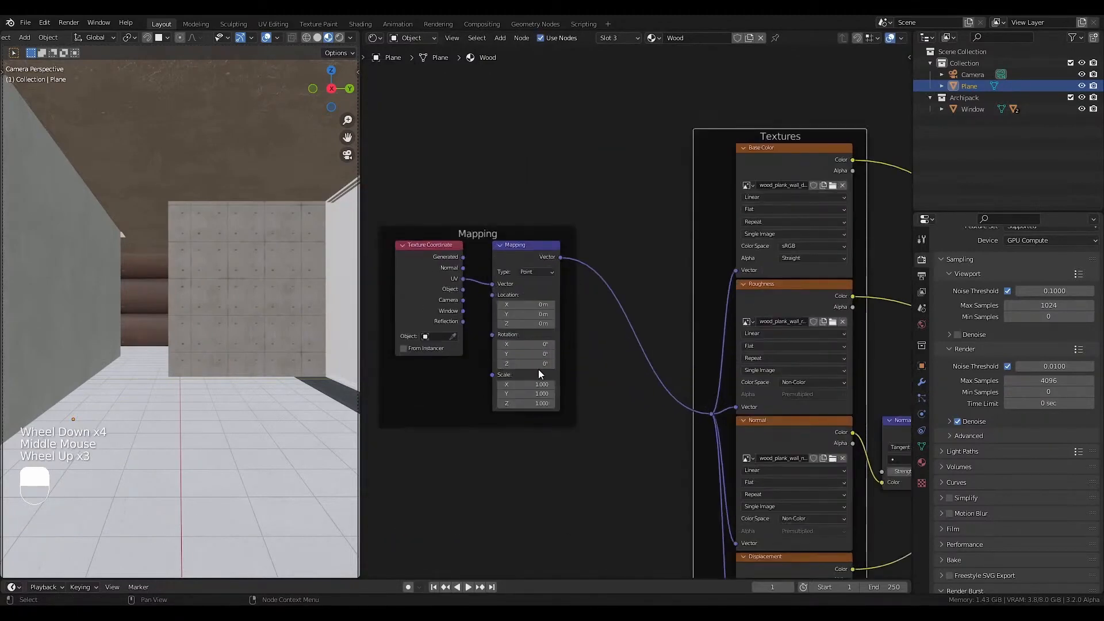
left_click(539, 365)
type("90")
key("Return")
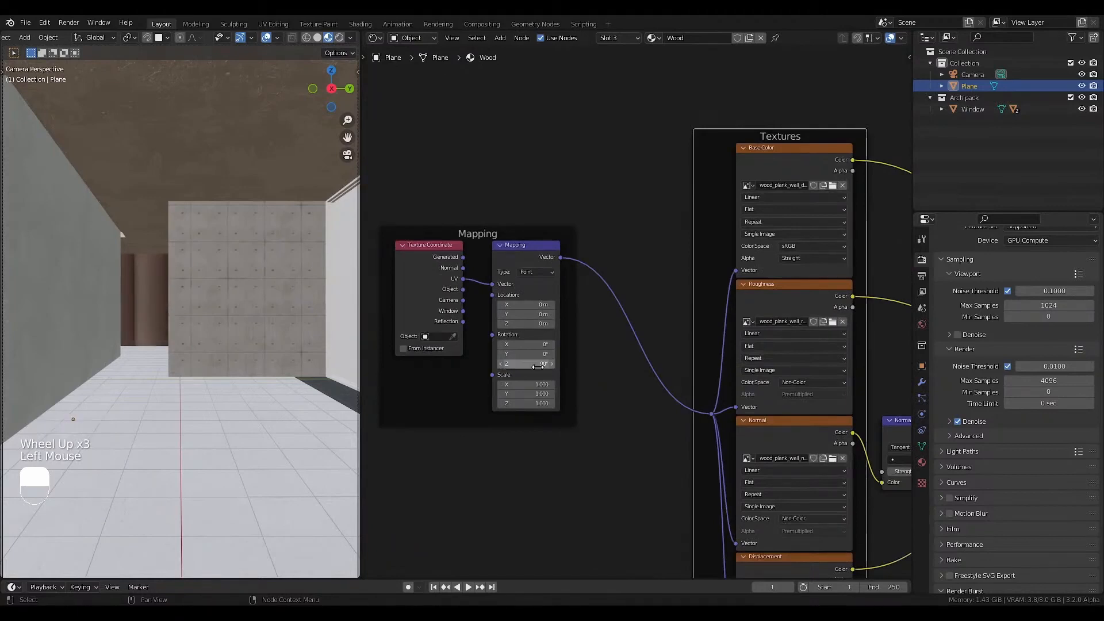
Set the Wood Mapping node's Scale to 10 on X, Y and Z.
double_click(528, 385)
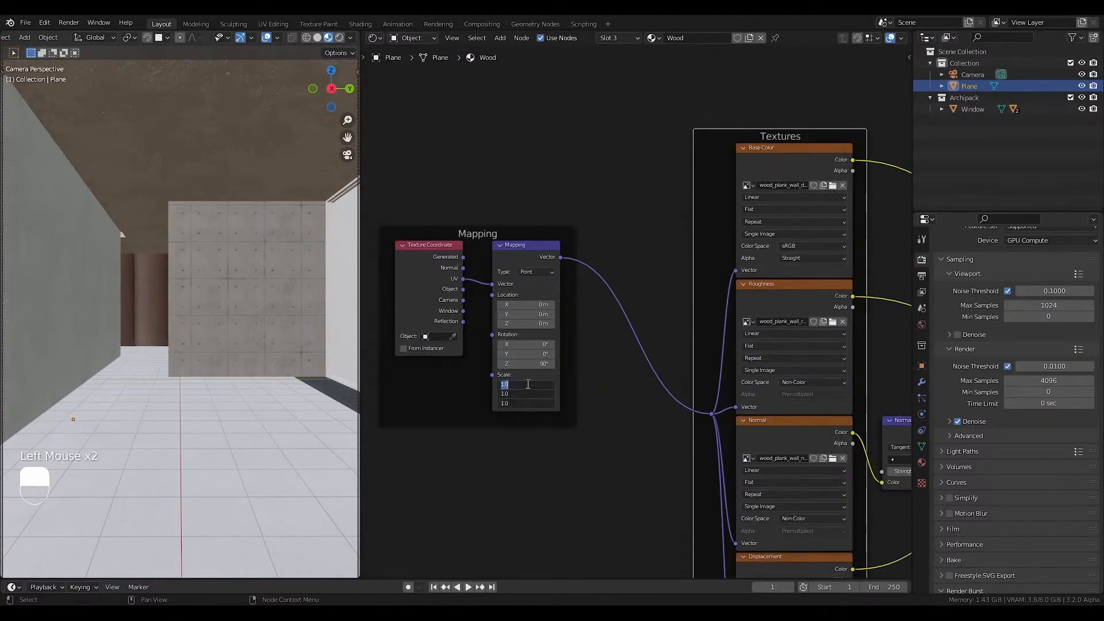
type("10")
key("Return")
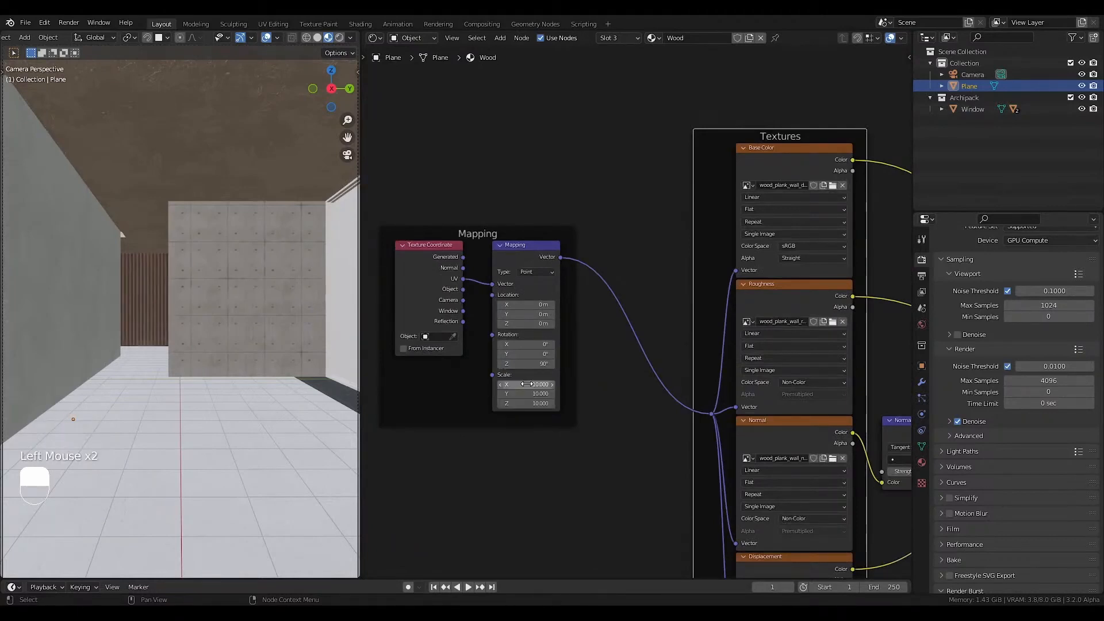
Enable nodes for the window panel's Window_inside material and set its Base Color to black.
left_click(329, 216)
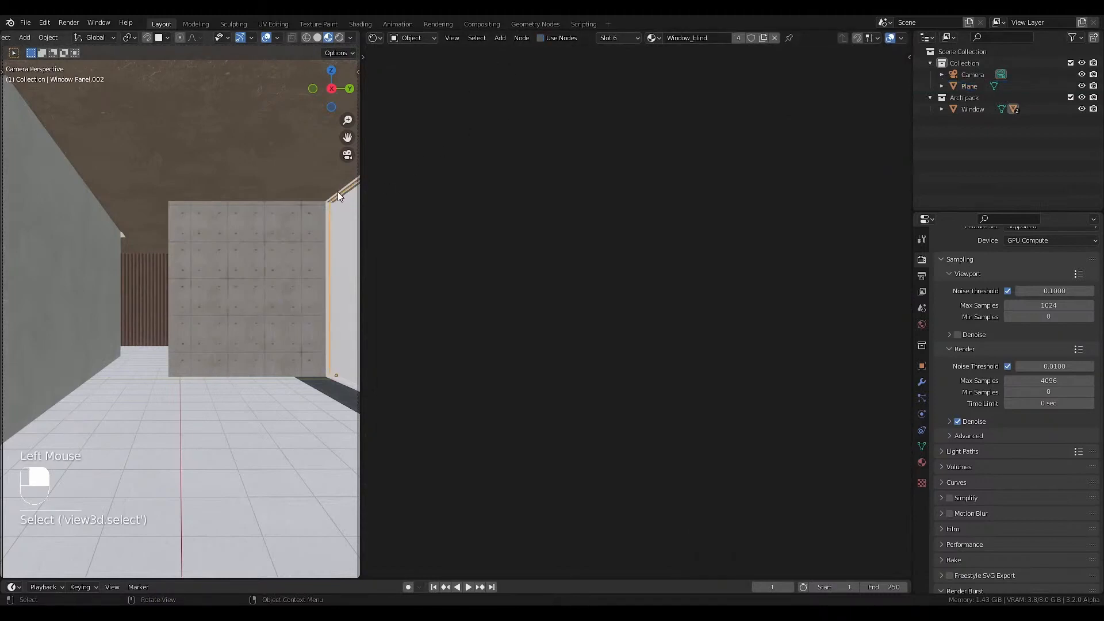
left_click(338, 193)
left_click(332, 198)
left_click(605, 38)
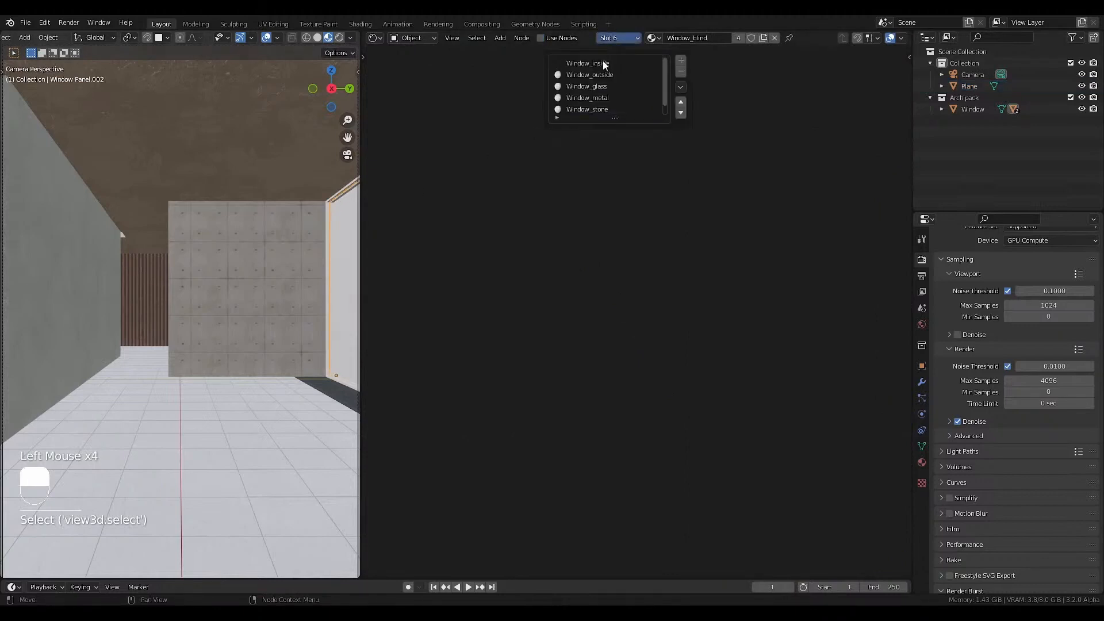
left_click(603, 63)
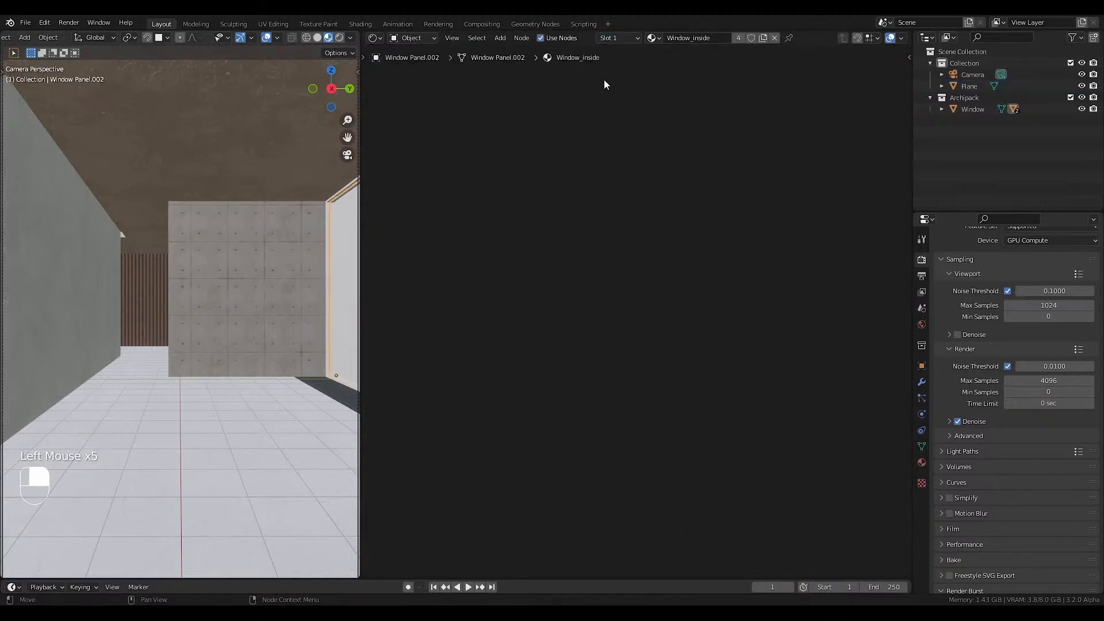
key("Home")
left_click(618, 214)
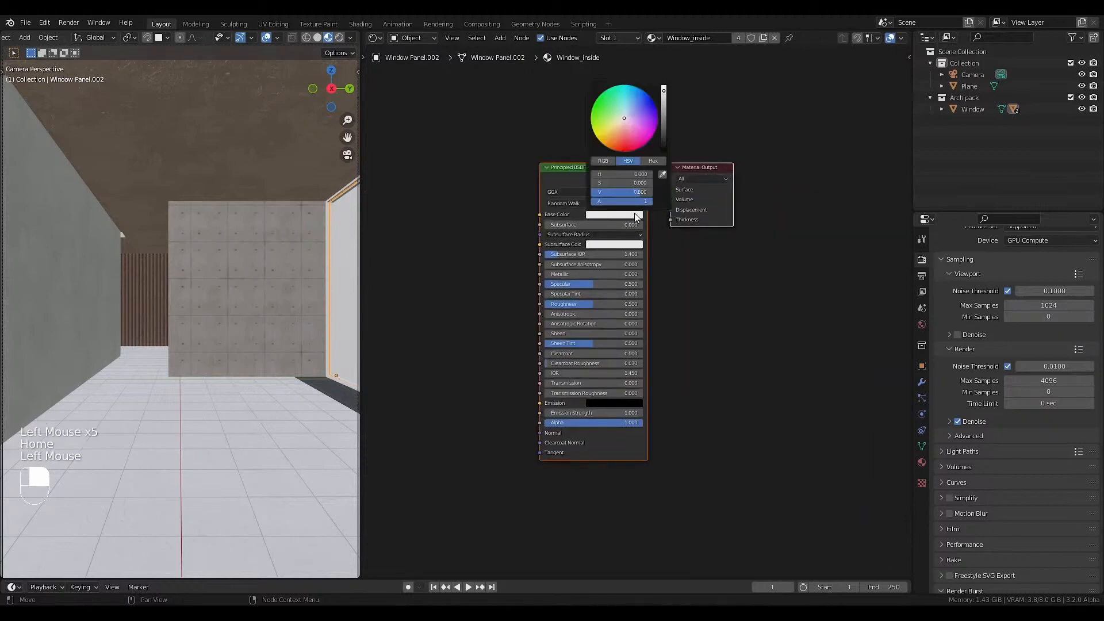
left_click(629, 214)
left_click_drag(665, 121, 662, 150)
Enable nodes for the Window_outside material and set its Base Color to black.
left_click(612, 37)
left_click(610, 73)
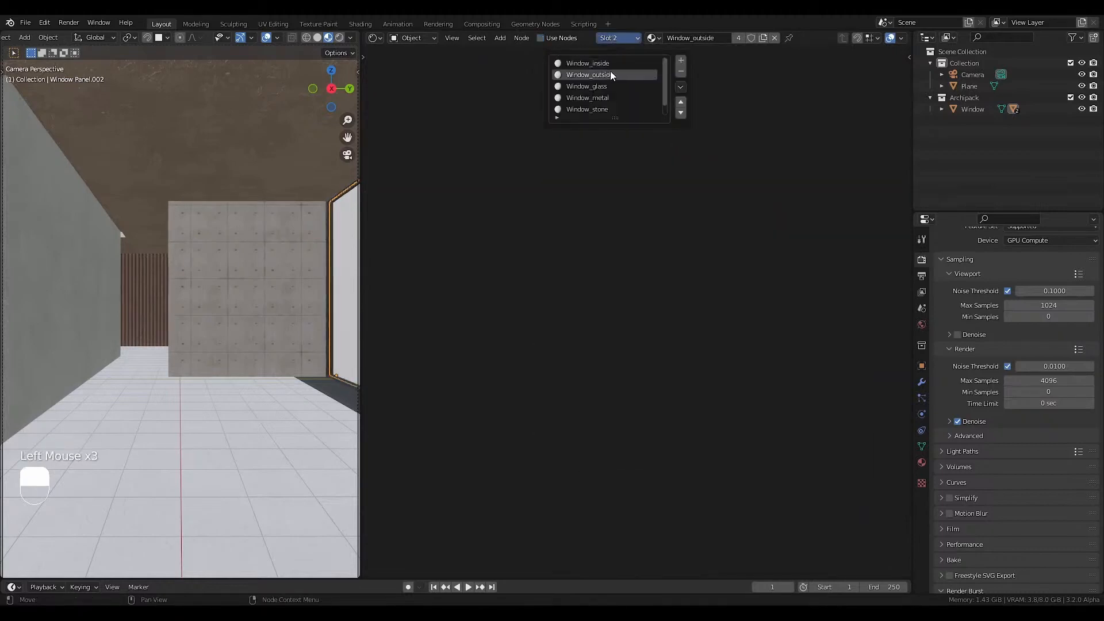
left_click(541, 38)
left_click(612, 38)
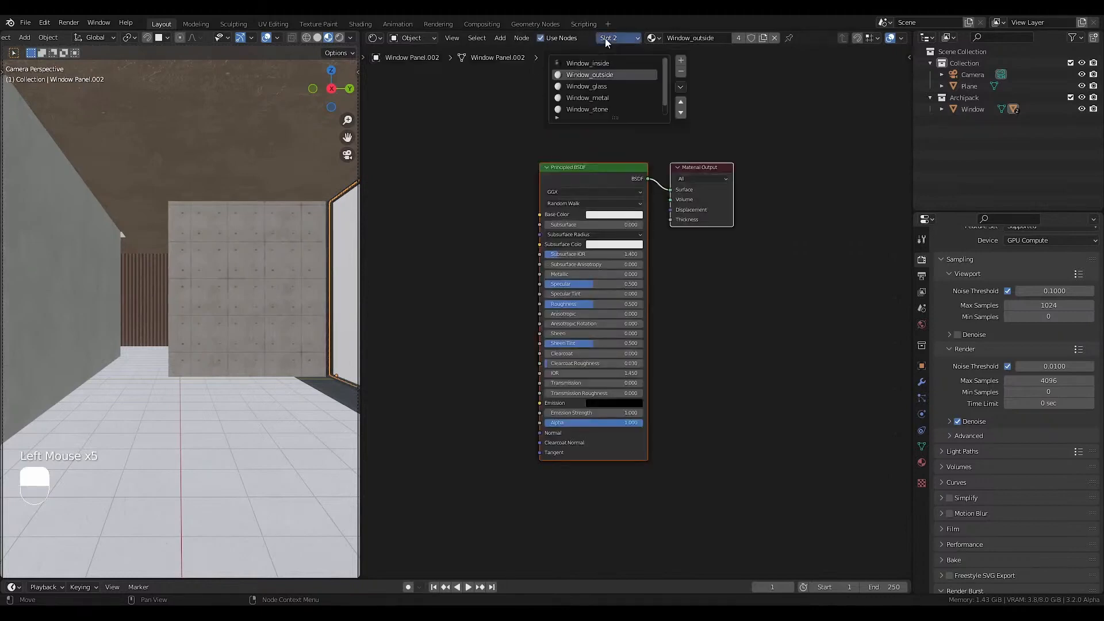
left_click(614, 214)
left_click_drag(664, 124, 664, 151)
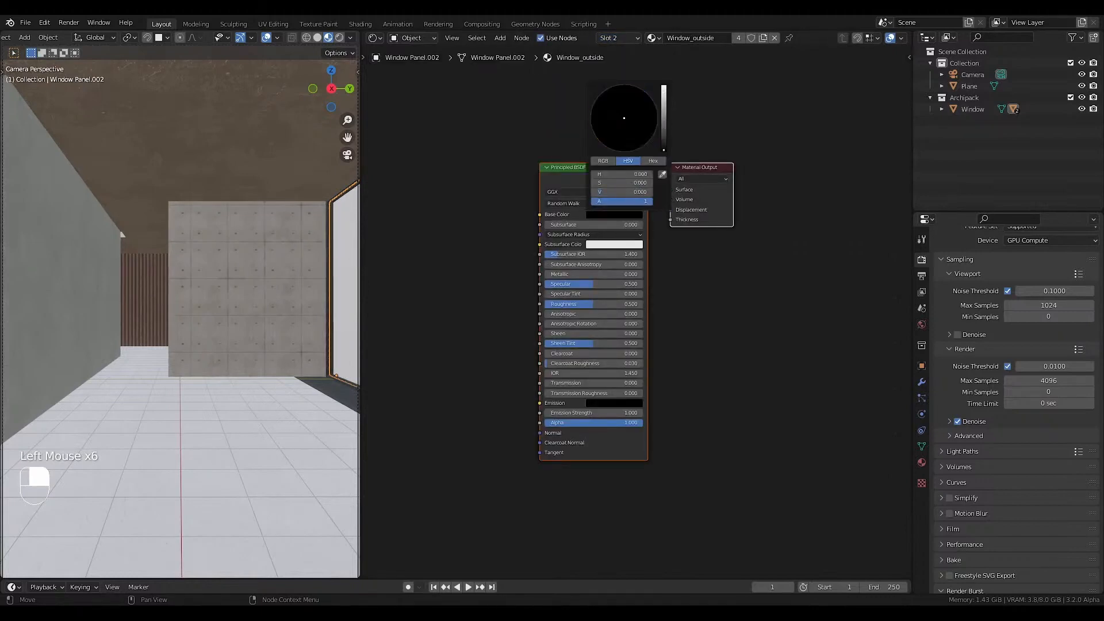
Enable nodes for the Window_glass material, delete its Principled BSDF and make room before the Material Output.
left_click(618, 38)
left_click(598, 91)
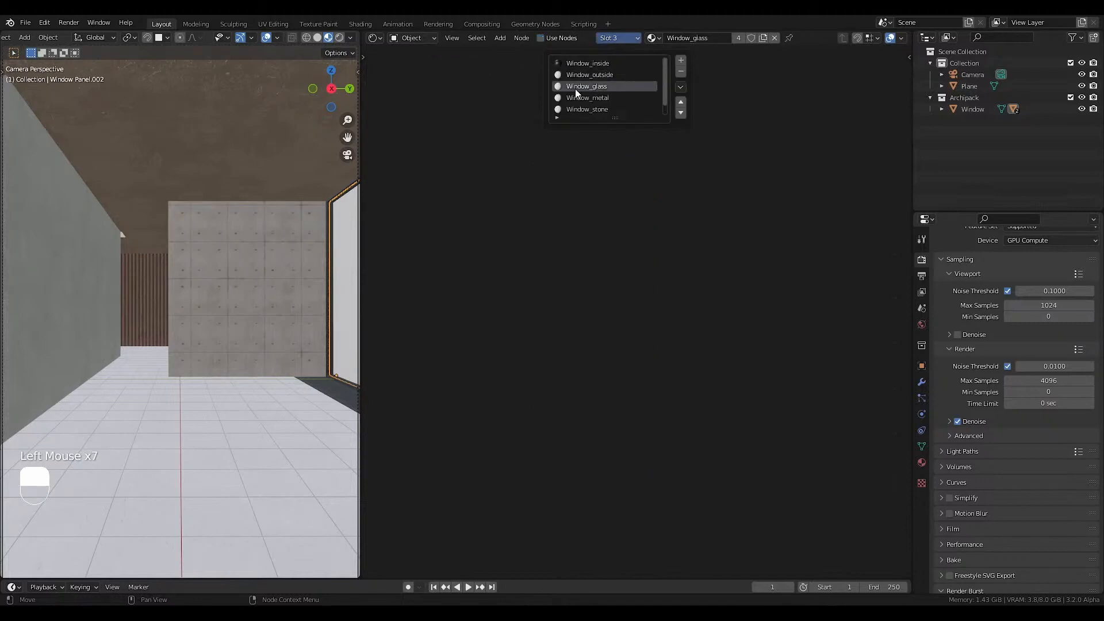
left_click(541, 38)
left_click(591, 174)
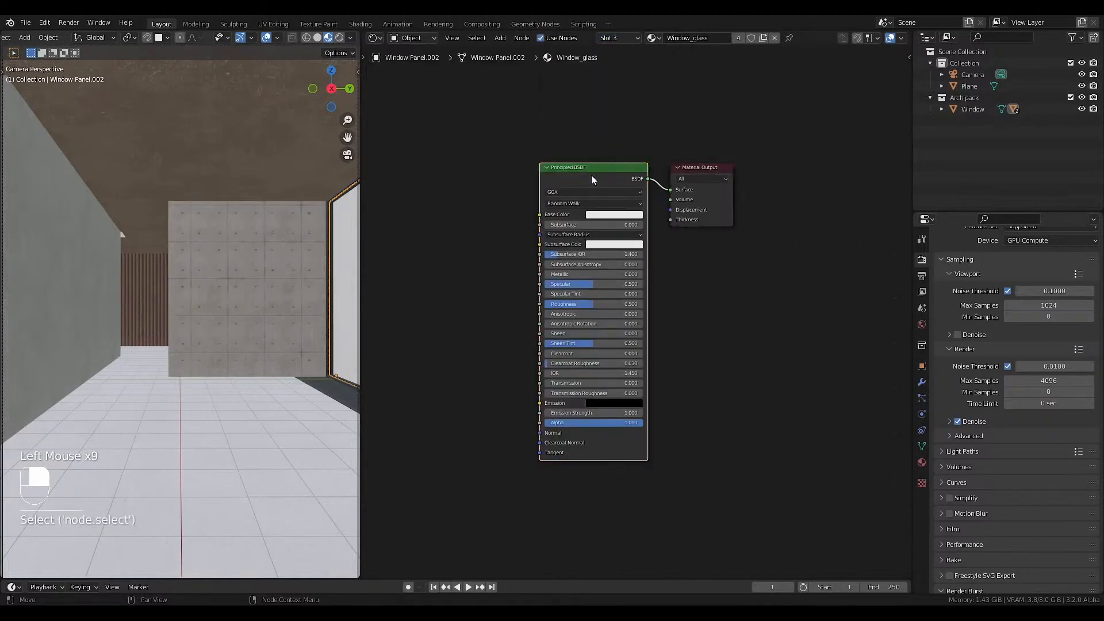
key("Delete")
left_click(691, 165)
middle_click_drag(442, 182, 545, 233)
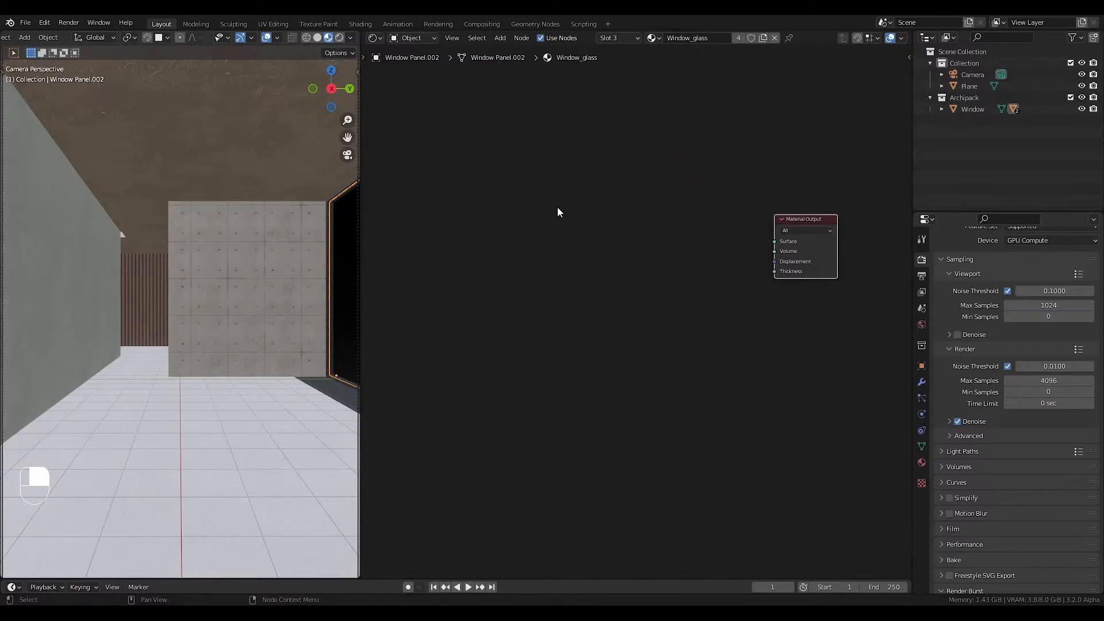
middle_click_drag(541, 244, 550, 279)
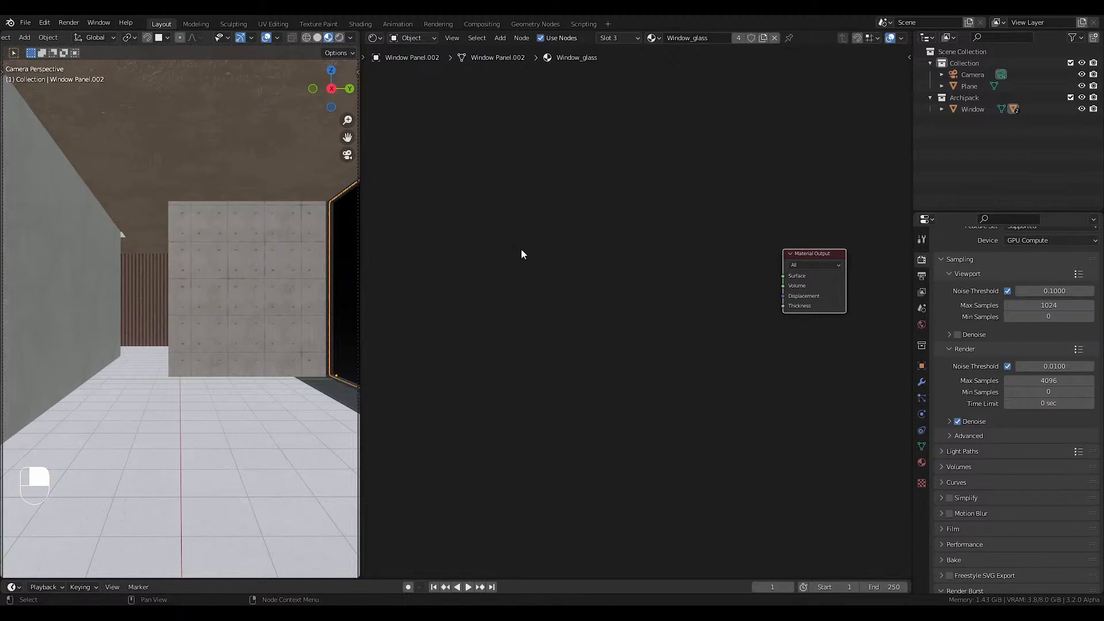
Add a Glossy BSDF node to the Window_glass material.
key("shift+a")
mouse_move(470, 215)
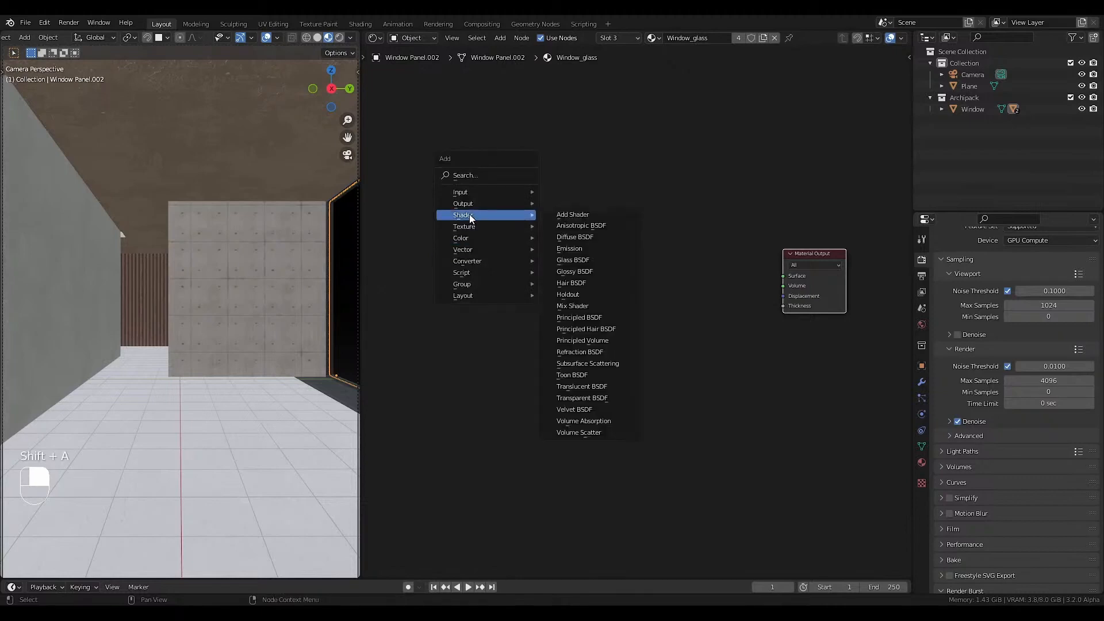
left_click(580, 271)
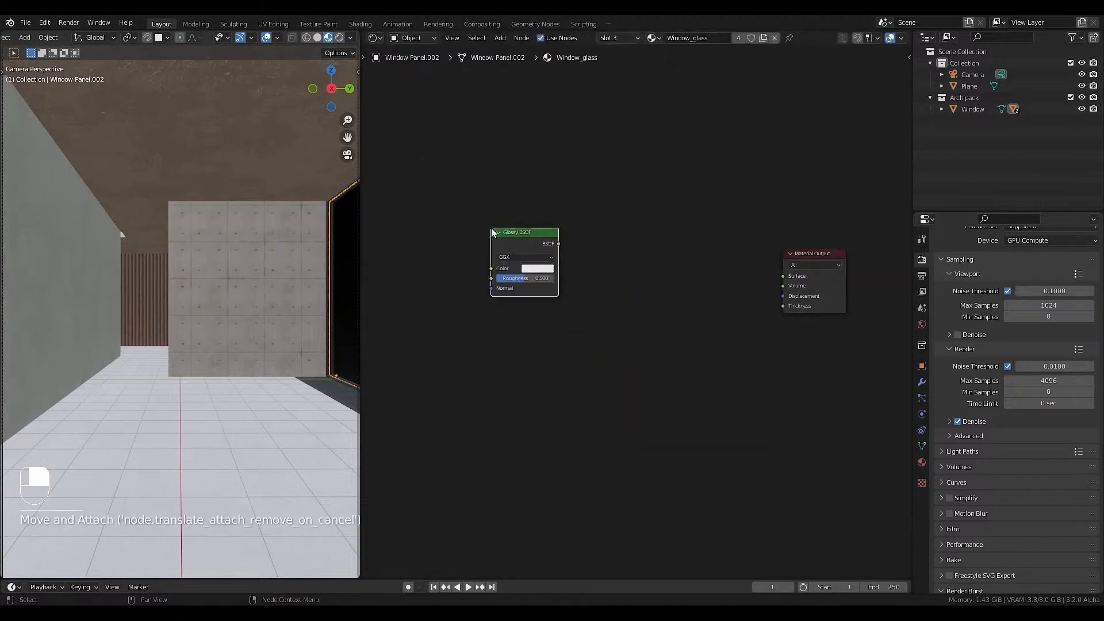
left_click_drag(575, 215, 477, 326)
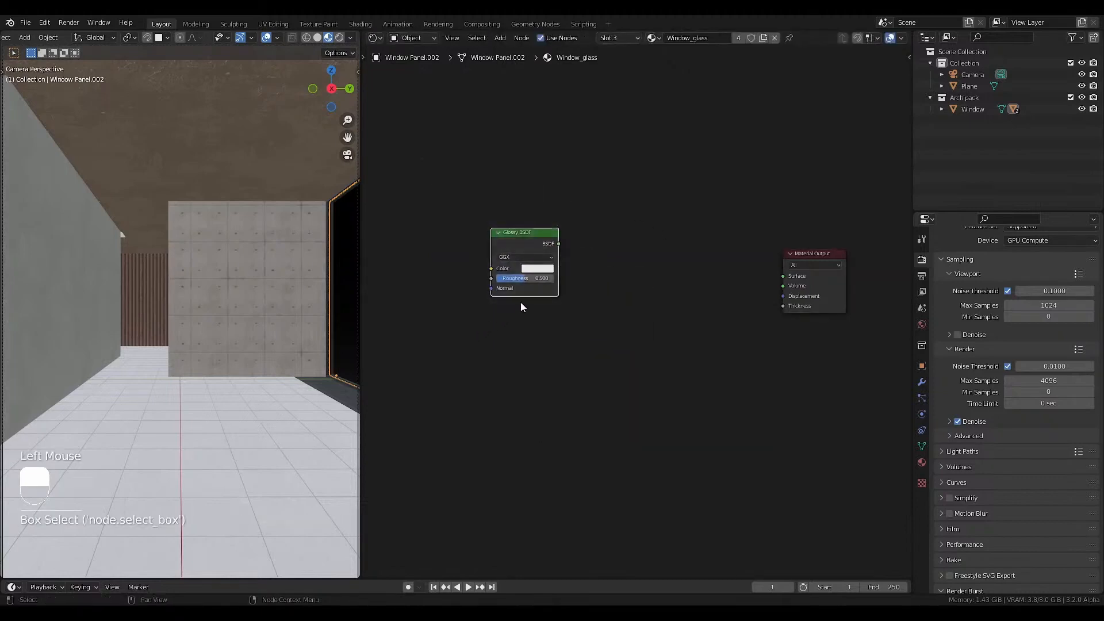
Add a Transparent BSDF and combine it with the Glossy BSDF through a Mix Shader feeding the Material Output's Surface.
key("shift+a")
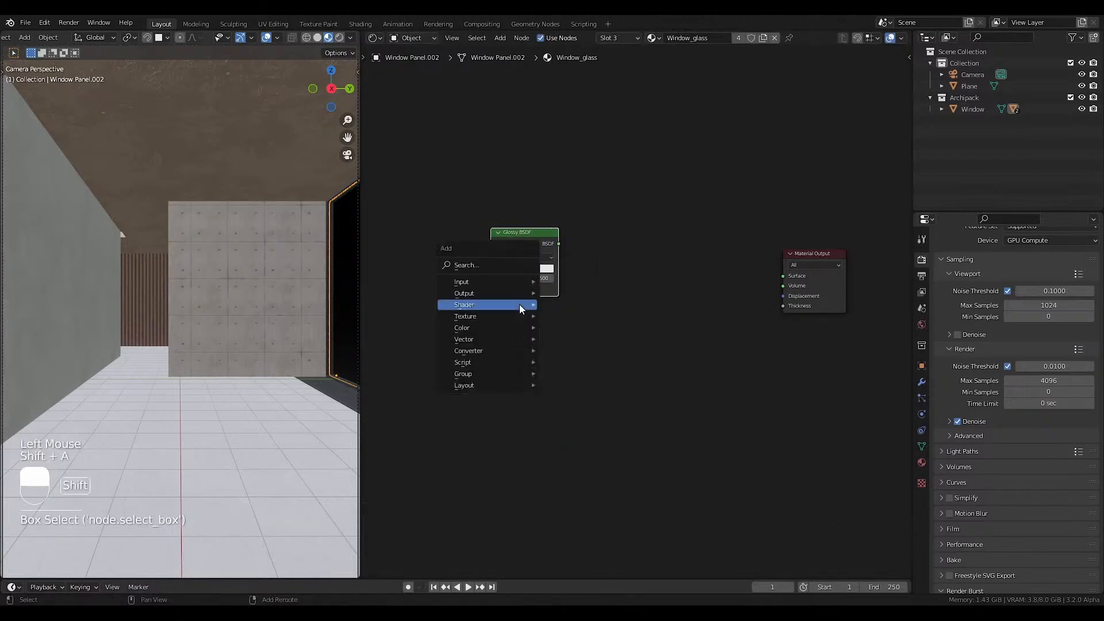
mouse_move(520, 305)
left_click(584, 488)
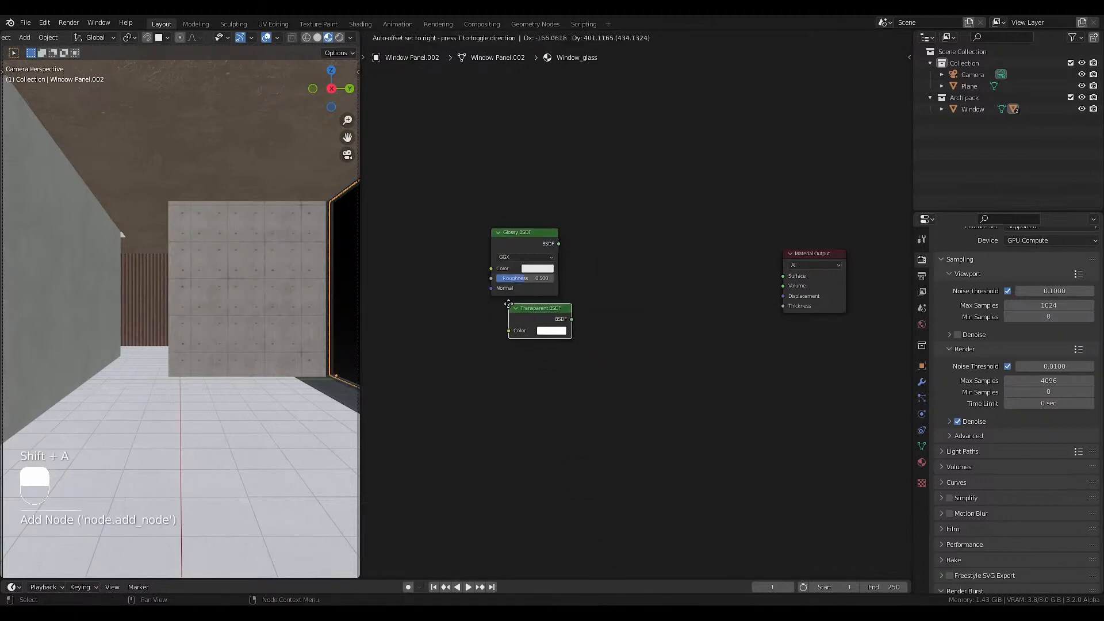
left_click(539, 250)
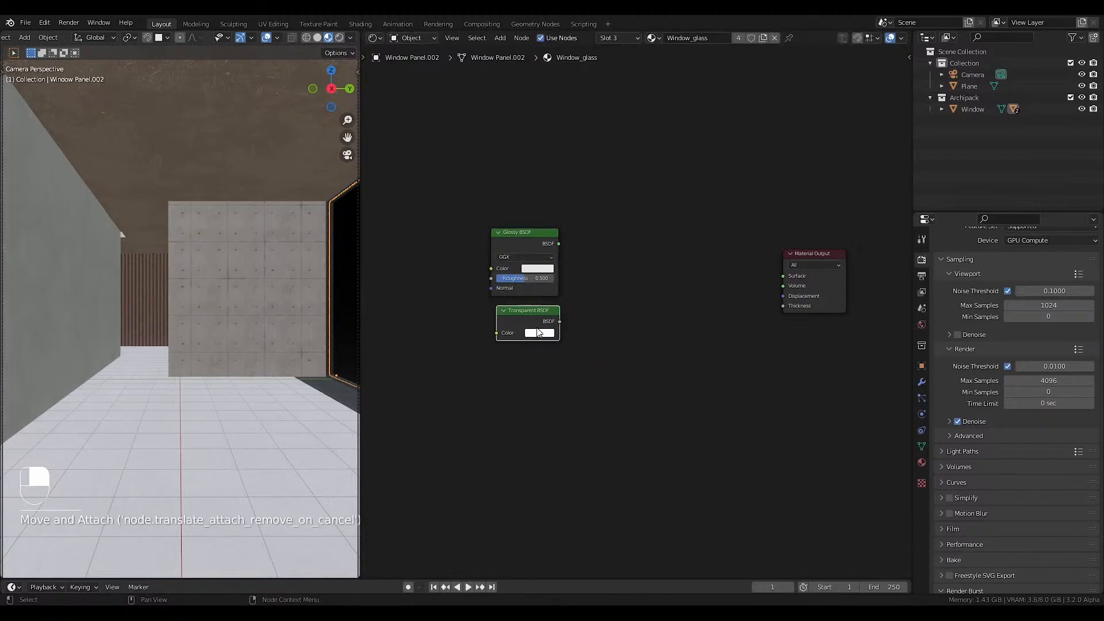
right_click_drag(536, 315, 539, 253, "ctrl+shift")
left_click_drag(613, 281, 615, 264)
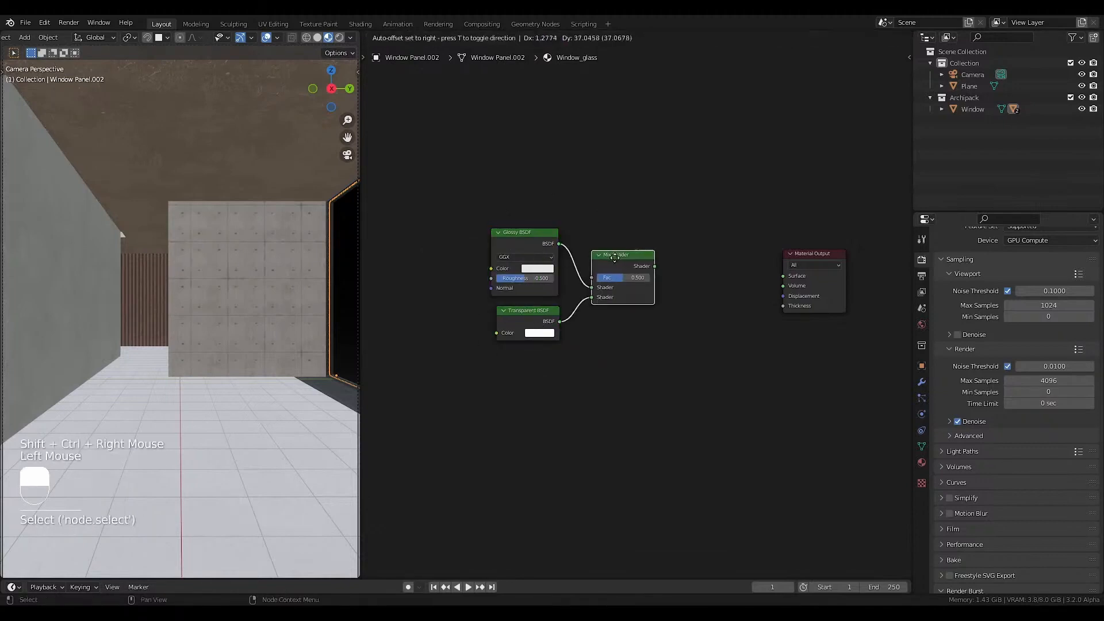
left_click(618, 262, "ctrl+shift")
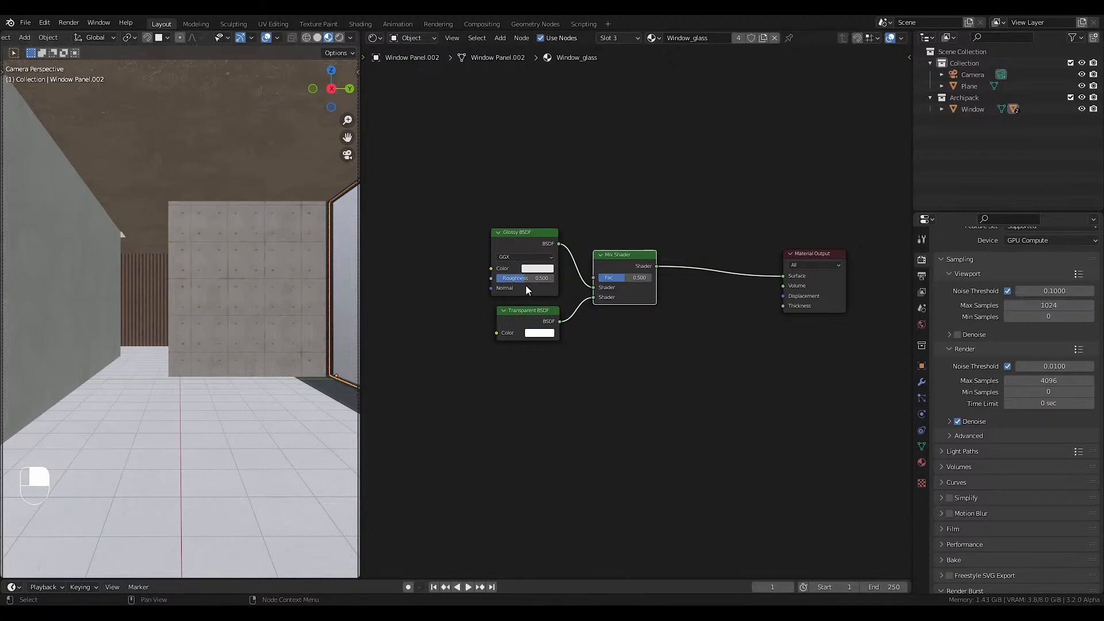
Set the Glossy BSDF's Roughness to 0 and drive the Mix Shader's Fac with a Fresnel node at IOR 40.
left_click_drag(523, 281, 491, 277)
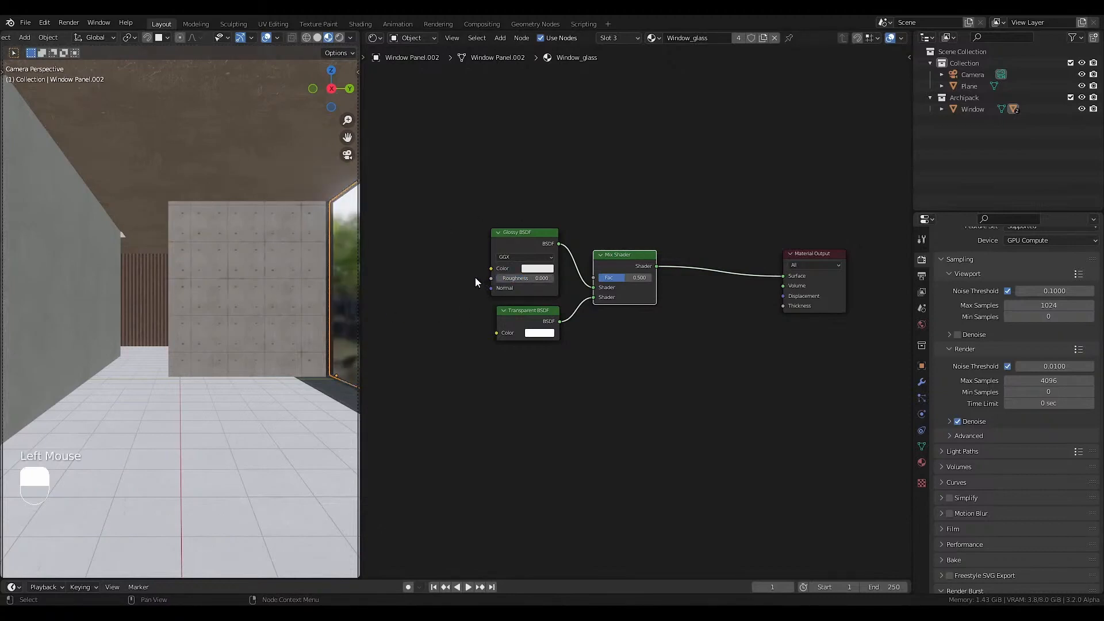
left_click_drag(593, 278, 520, 180)
type("fre")
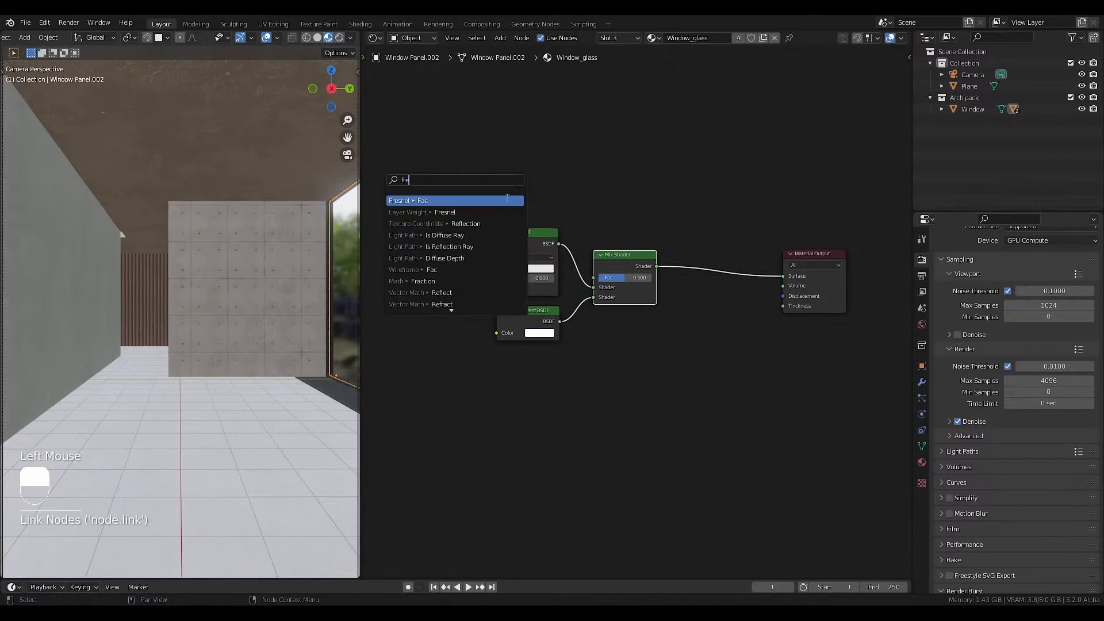
left_click(489, 201)
left_click(524, 193)
left_click(528, 195)
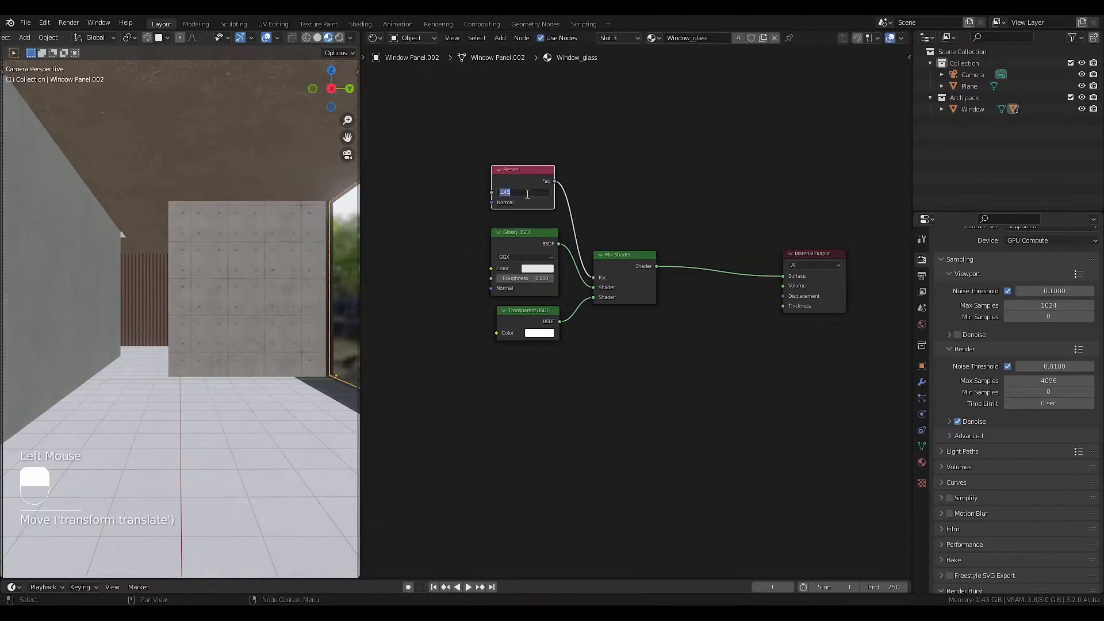
type("10")
key("Return")
Insert a duplicate Mix Shader before the Material Output and link the Transparent BSDF to its second Shader input.
left_click(621, 257)
key("shift+d")
left_click(710, 254)
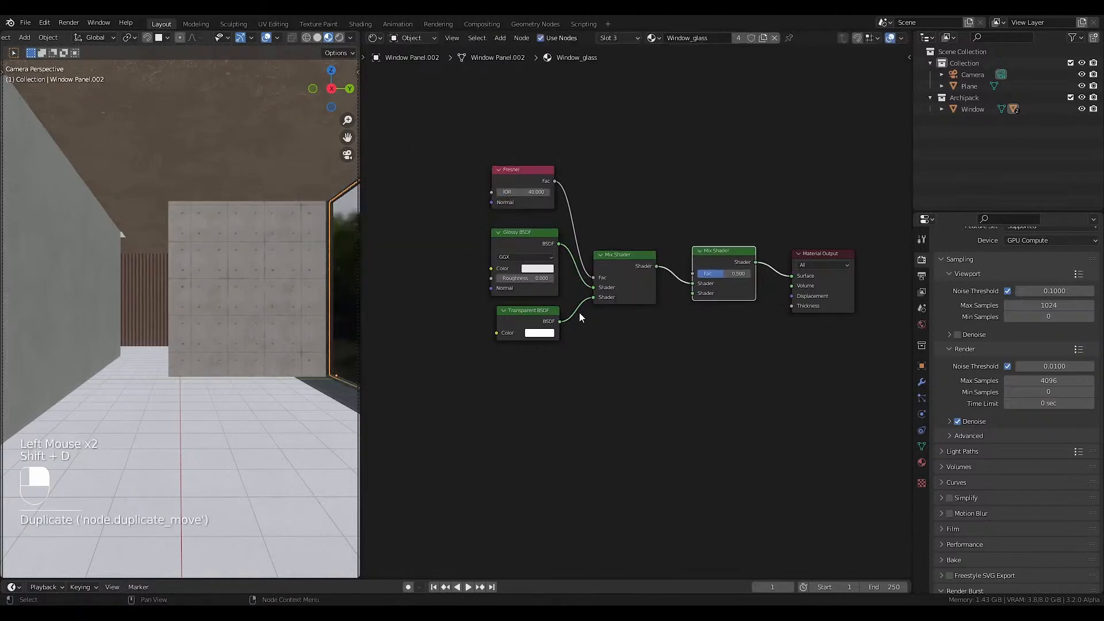
left_click_drag(559, 320, 627, 288)
left_click_drag(688, 294, 691, 294)
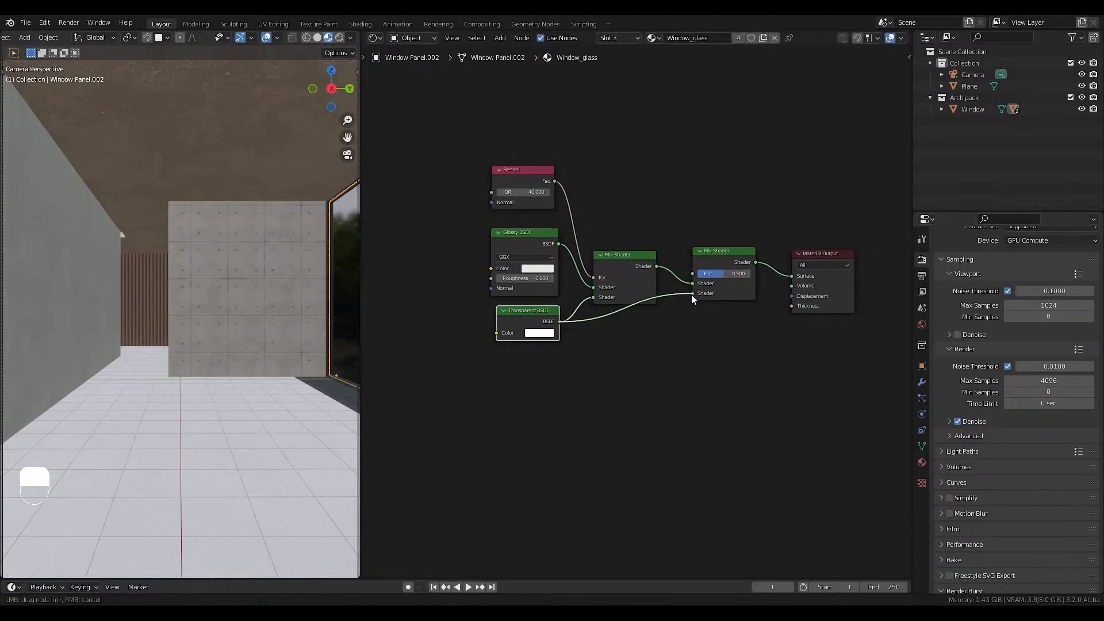
middle_click_drag(692, 295, 686, 341)
middle_click_drag(677, 295, 686, 351)
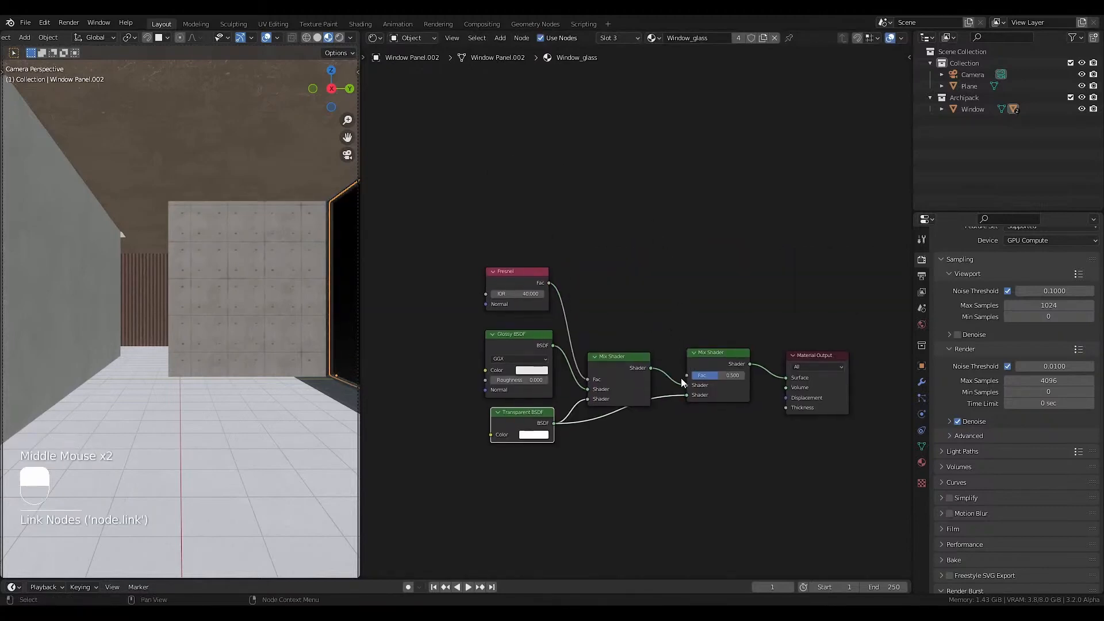
Add a Light Path node with Is Shadow Ray driving the second Mix Shader's Fac.
left_click_drag(686, 375, 552, 165)
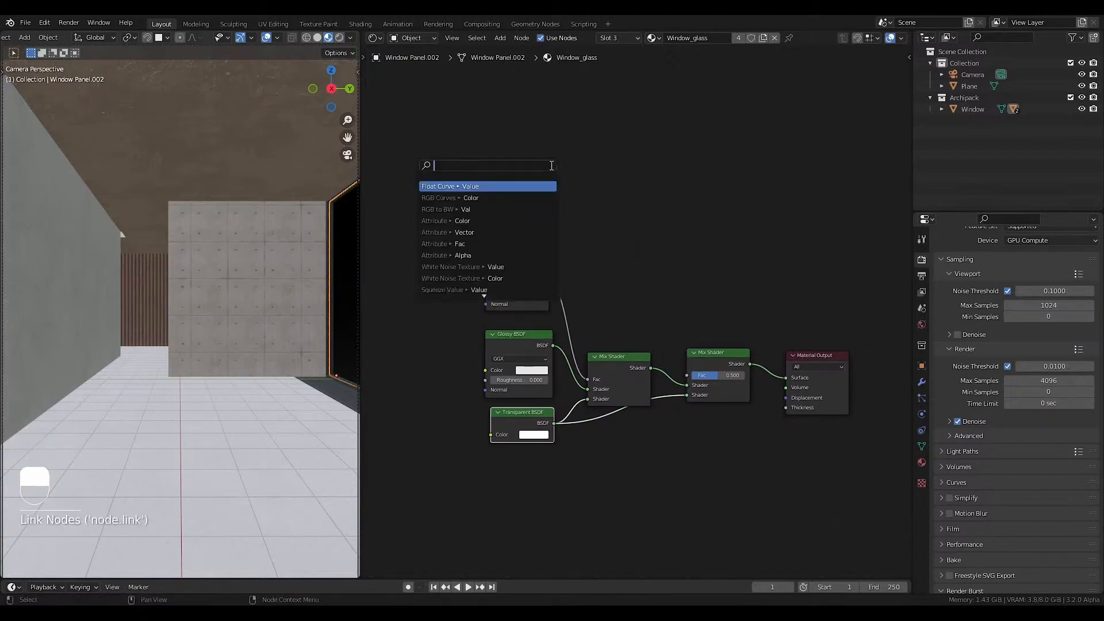
type("li")
key("Down")
key("Down")
key("Down")
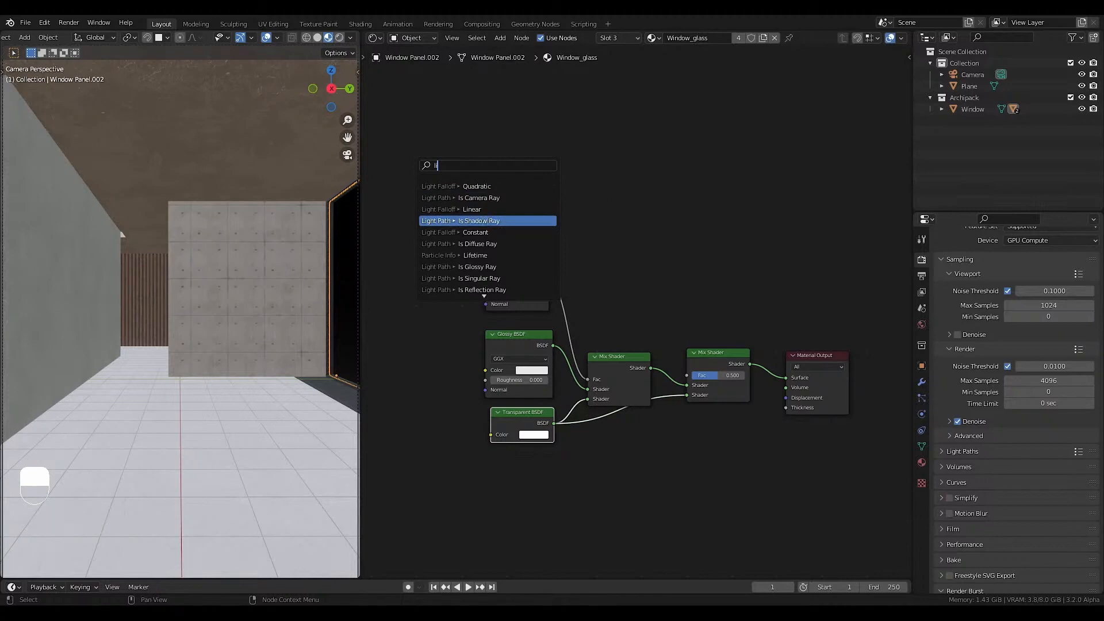
left_click(486, 222)
left_click(482, 181)
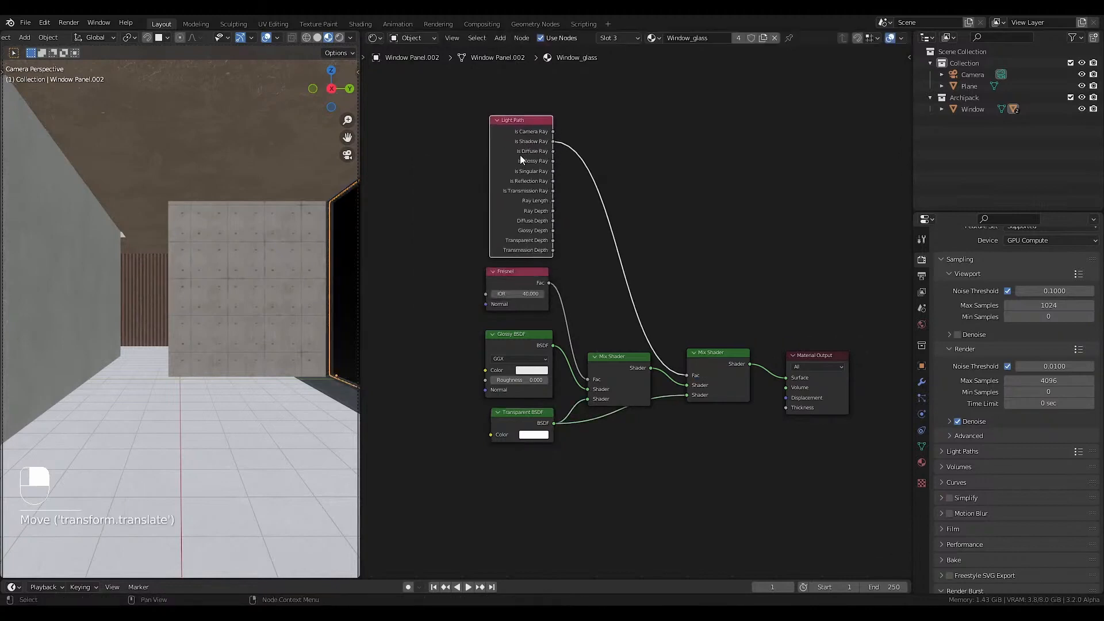
middle_click_drag(525, 155, 496, 204)
scroll(495, 202, "up", 2)
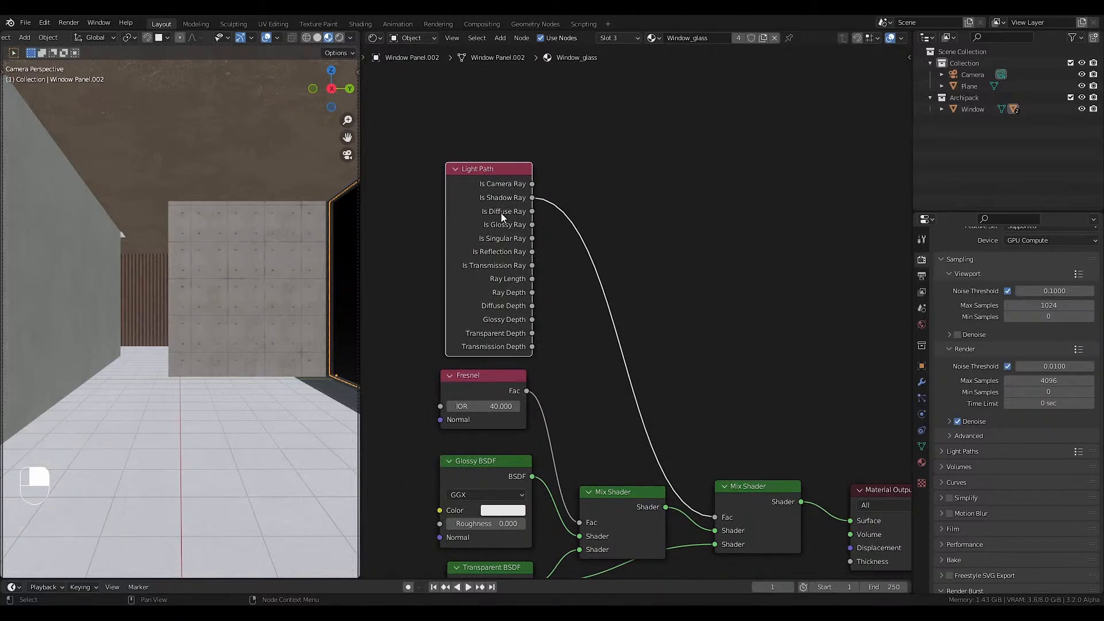
Insert a Math node set to Add after Is Shadow Ray and link Is Diffuse Ray to its second Value.
key("shift+a")
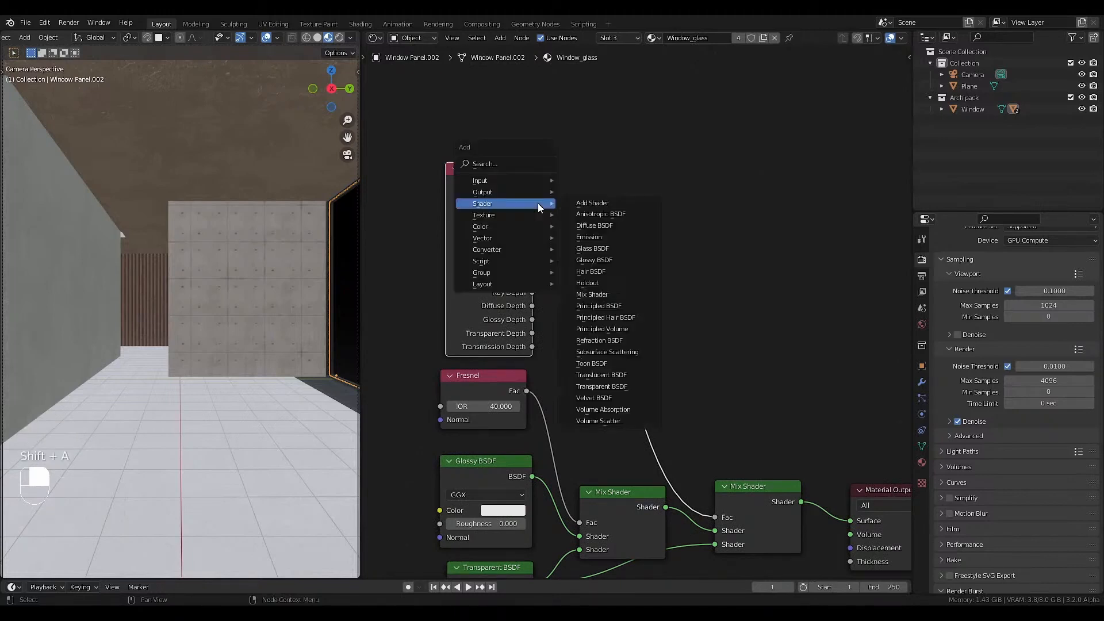
mouse_move(498, 238)
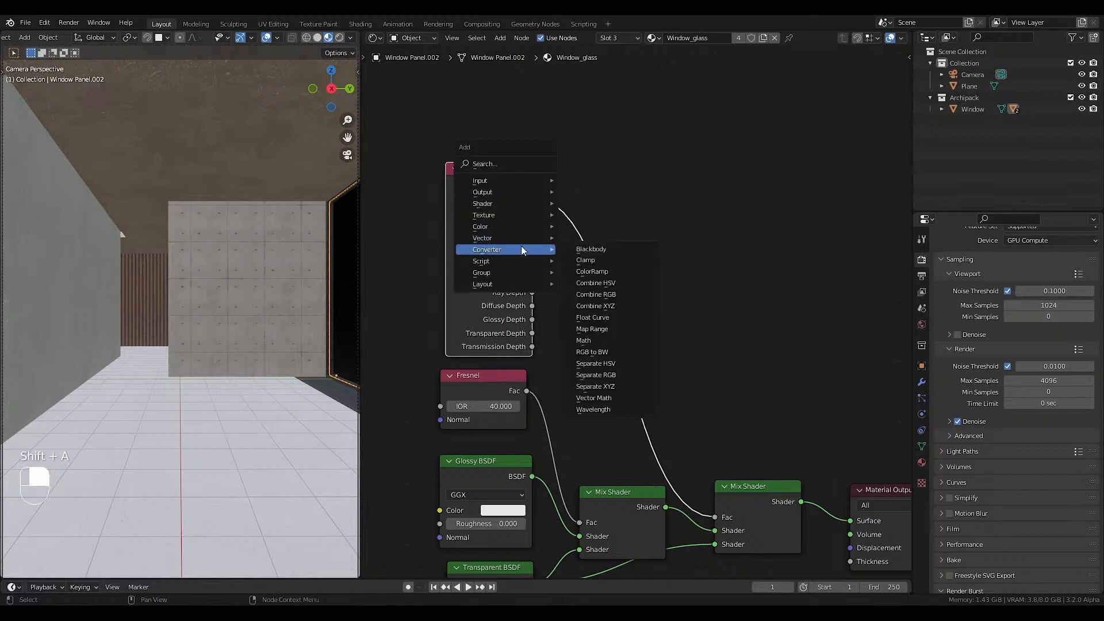
left_click(578, 324)
left_click(578, 172)
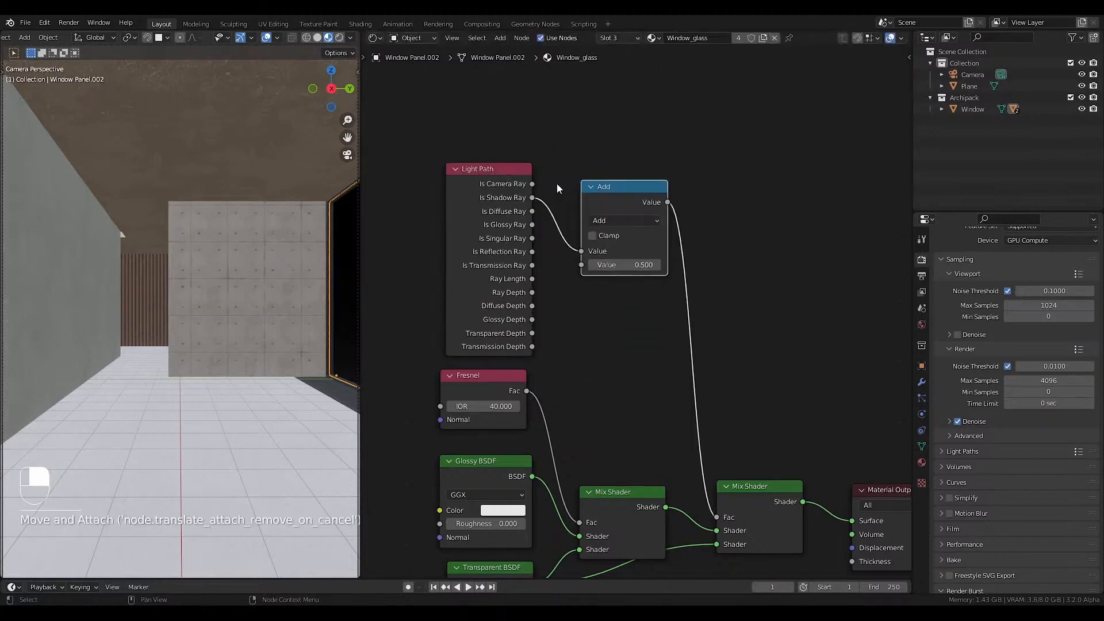
left_click_drag(532, 212, 582, 265)
left_click(623, 205)
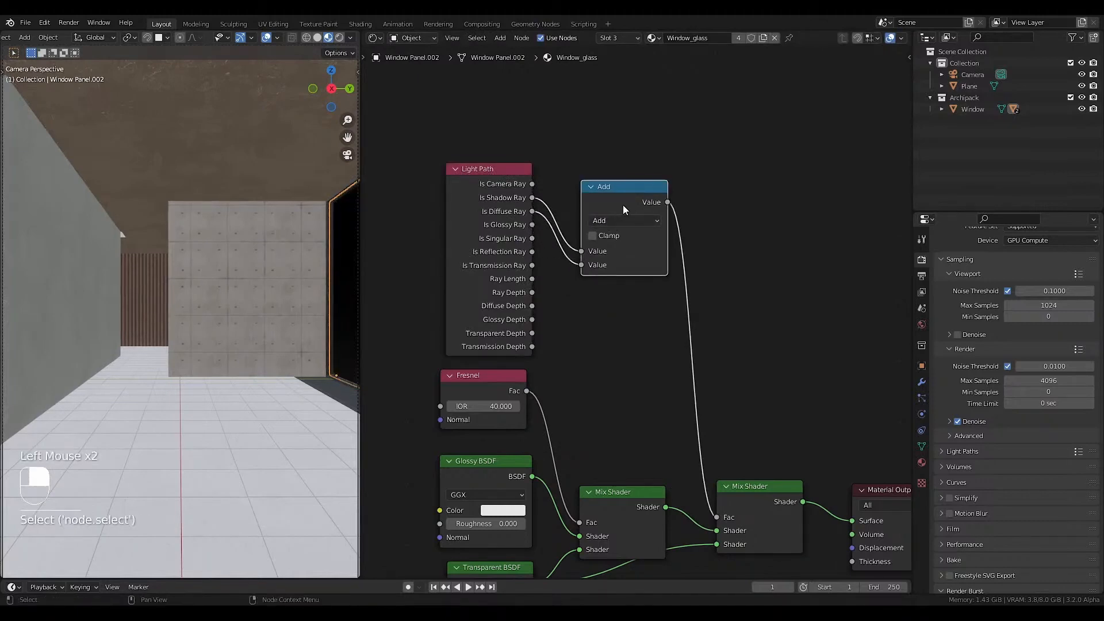
Insert a duplicate Add node after the first one and link Is Glossy Ray to its second Value.
key("shift+d")
left_click(713, 244)
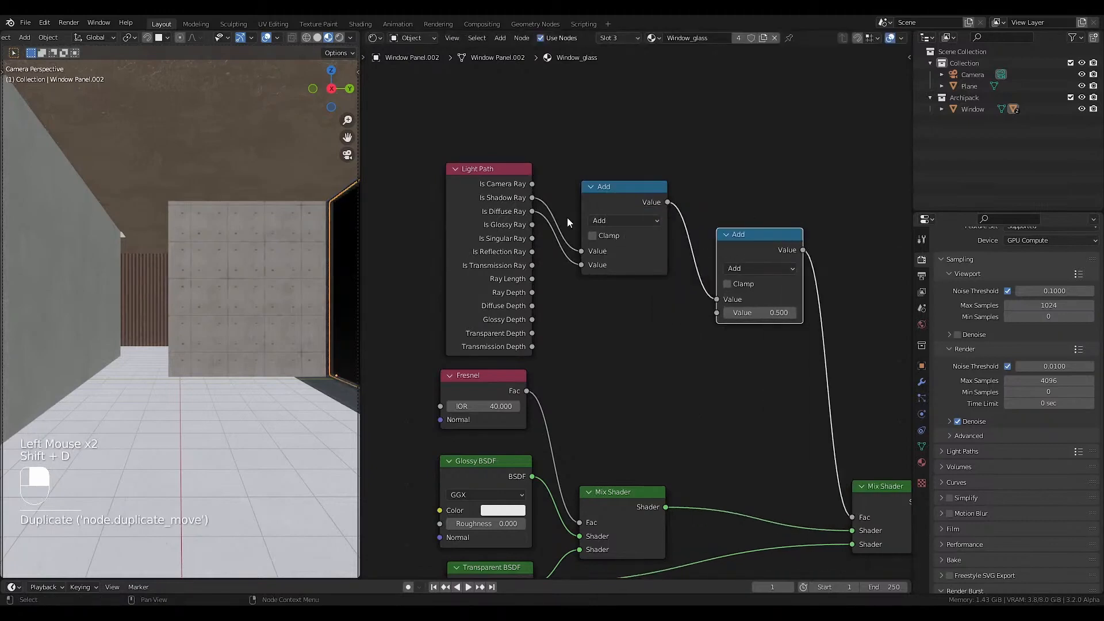
left_click_drag(532, 225, 717, 312)
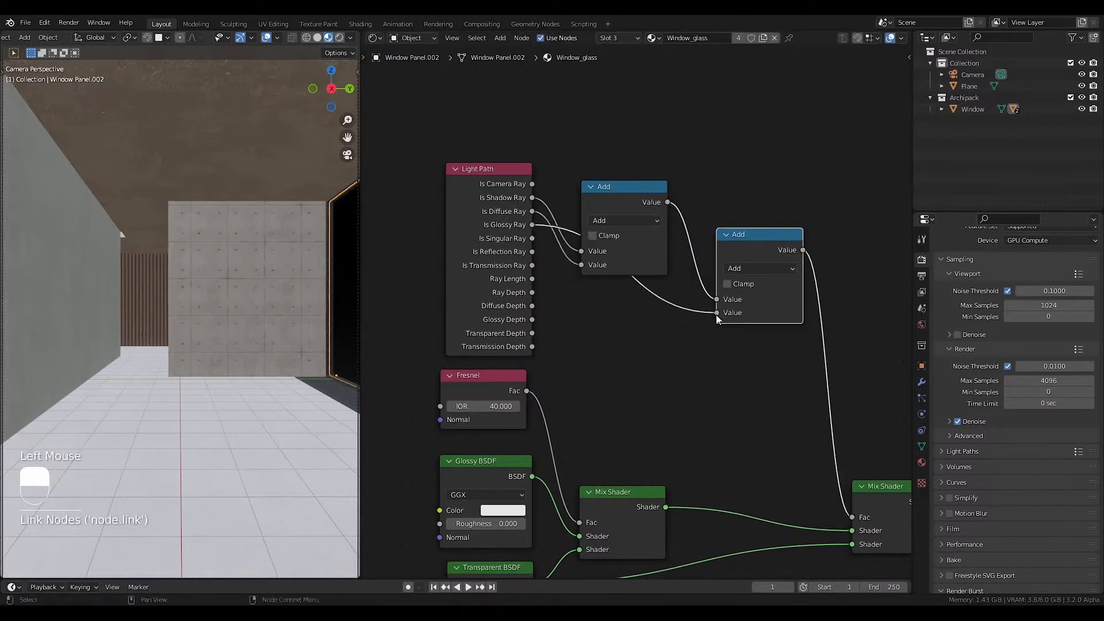
scroll(656, 397, "down", 3)
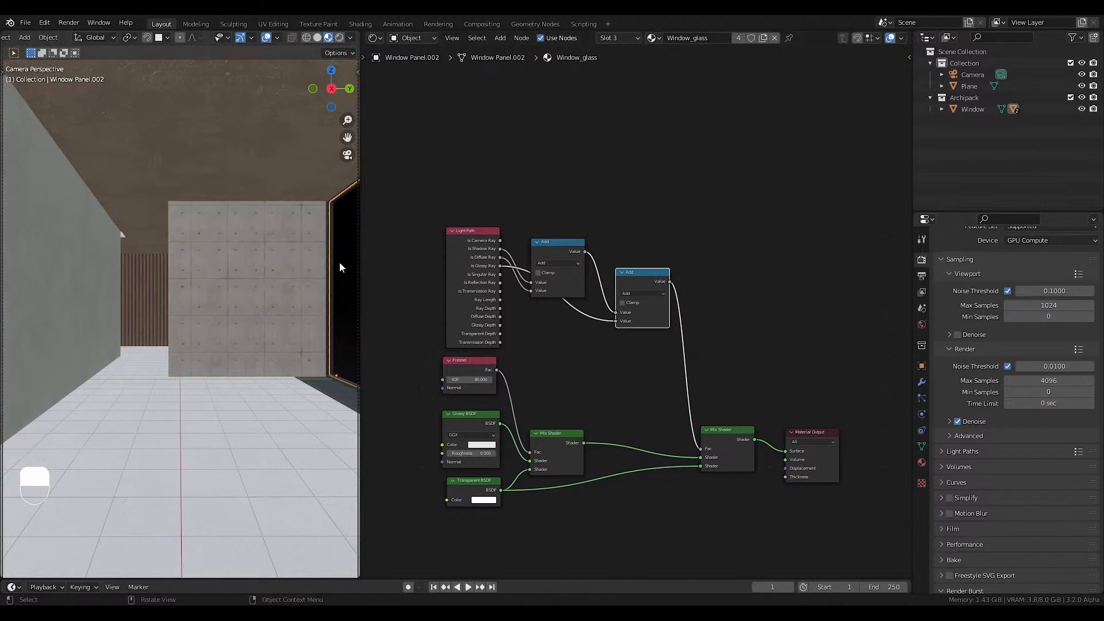
Look through the Window_glass material settings, and switch the render engine to Eevee.
left_click(922, 463)
scroll(961, 502, "down", 2)
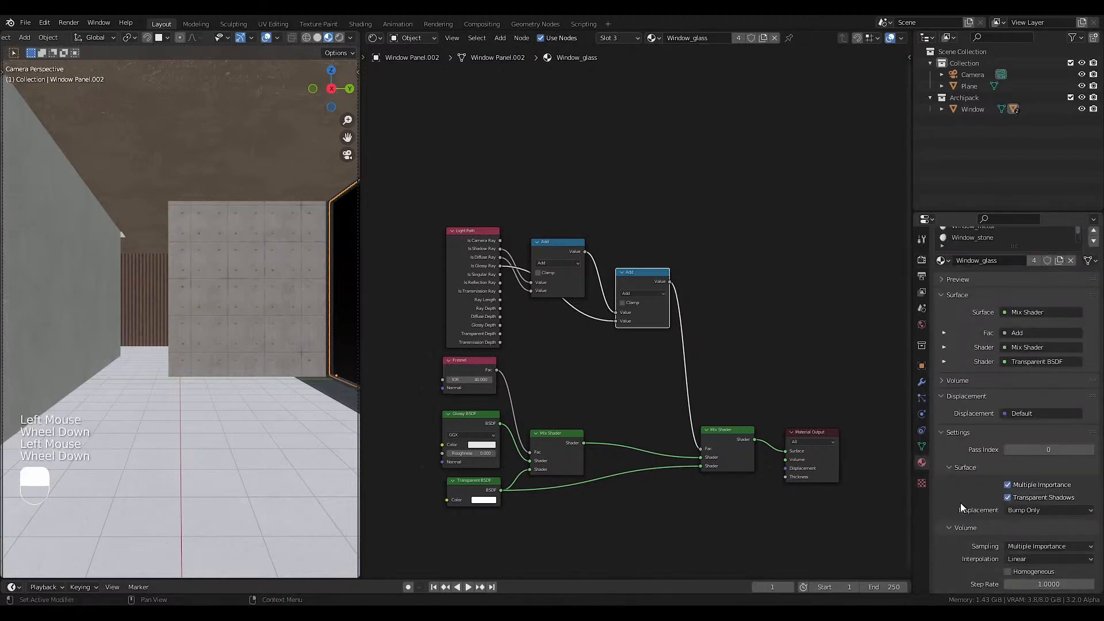
scroll(960, 502, "down", 2)
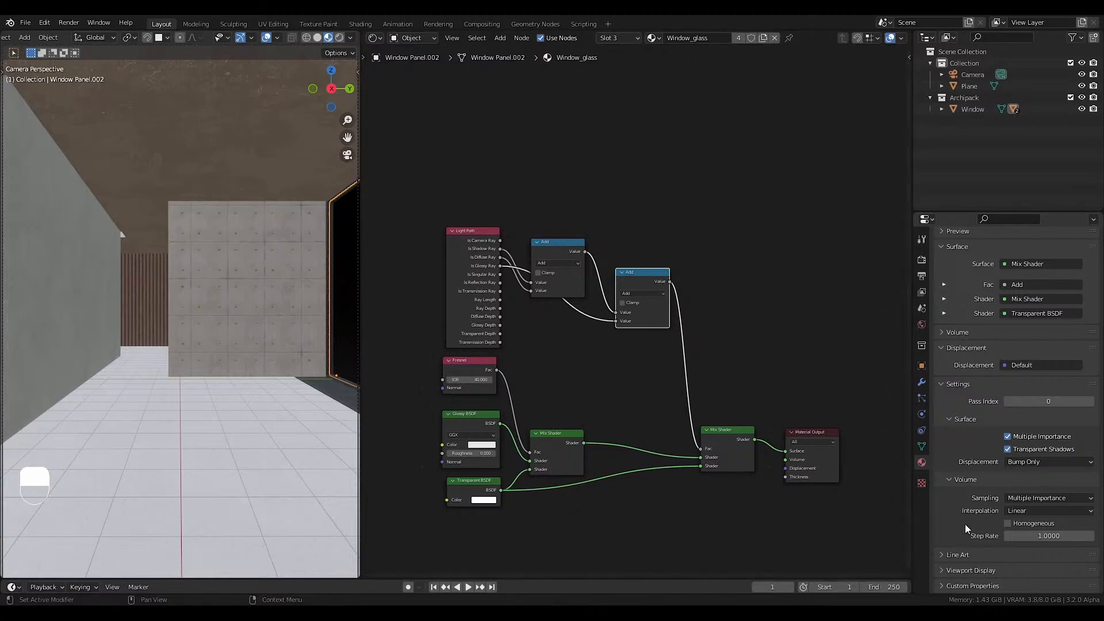
scroll(969, 495, "up", 2)
left_click(922, 259)
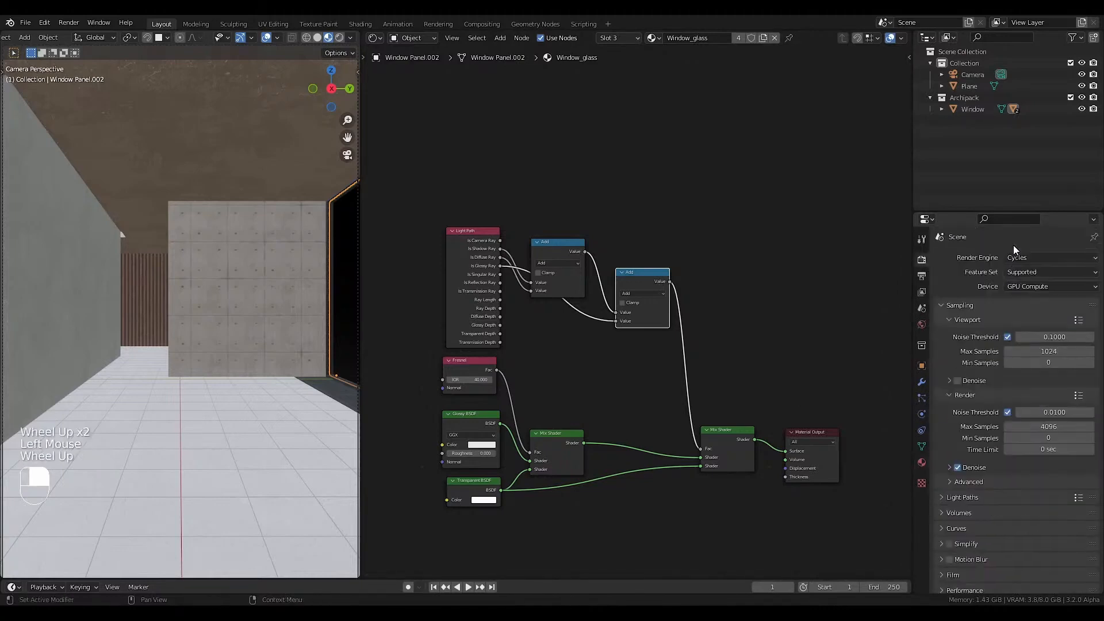
scroll(1013, 245, "up", 1)
left_click(1020, 257)
left_click(1021, 272)
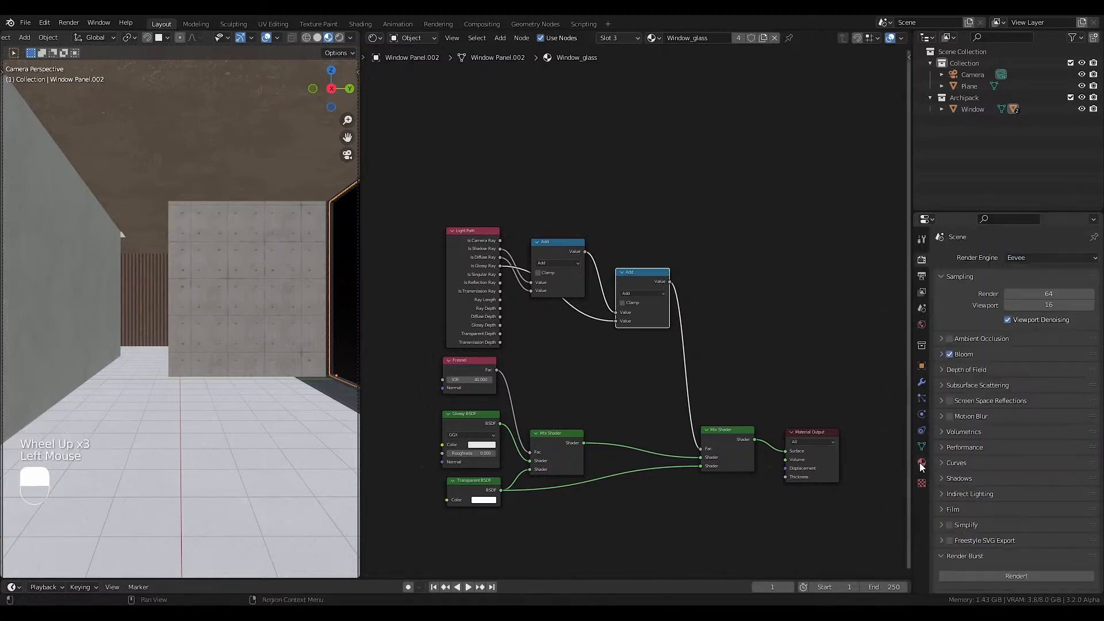
Set the Window_glass material's Blend Mode to Alpha Blend and its Shadow Mode to None.
left_click(922, 462)
scroll(977, 453, "down", 3)
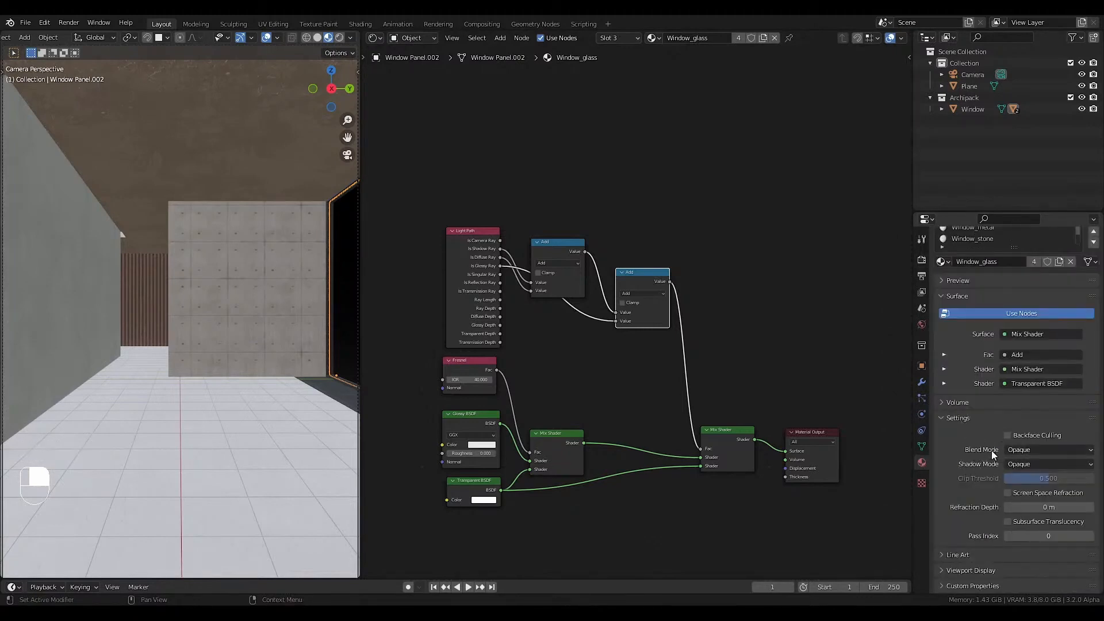
left_click(1027, 450)
left_click(1026, 500)
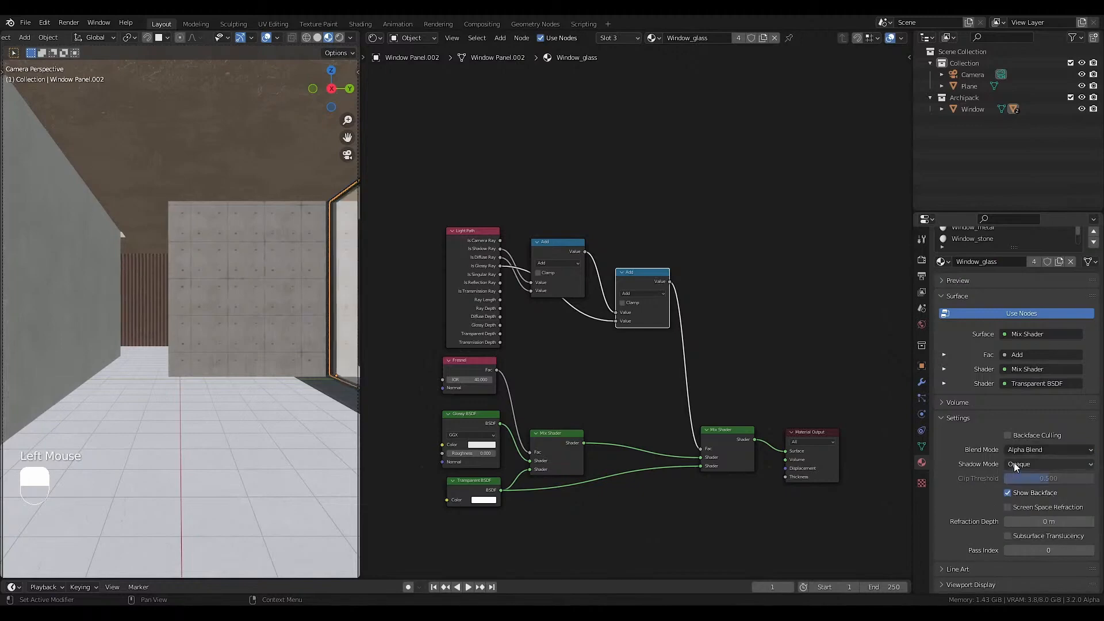
left_click(1024, 464)
left_click(1024, 477)
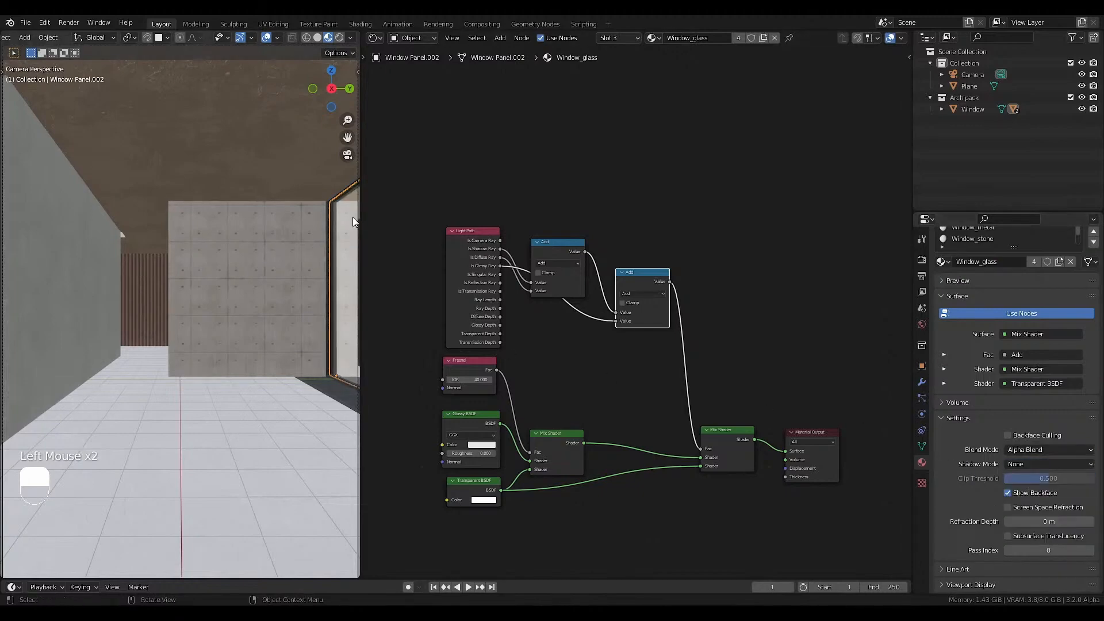
Return to the camera view and set the render engine back to Cycles.
middle_click_drag(353, 216, 250, 249)
key("KP_0")
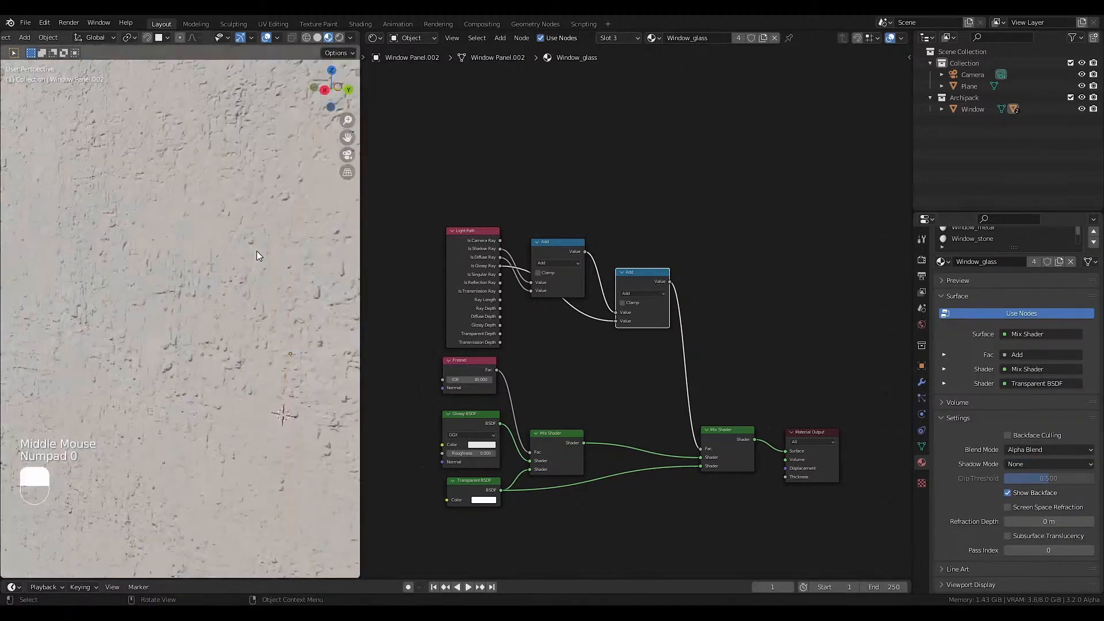
left_click(922, 259)
scroll(1001, 247, "up", 3)
left_click_drag(1033, 259, 1025, 292)
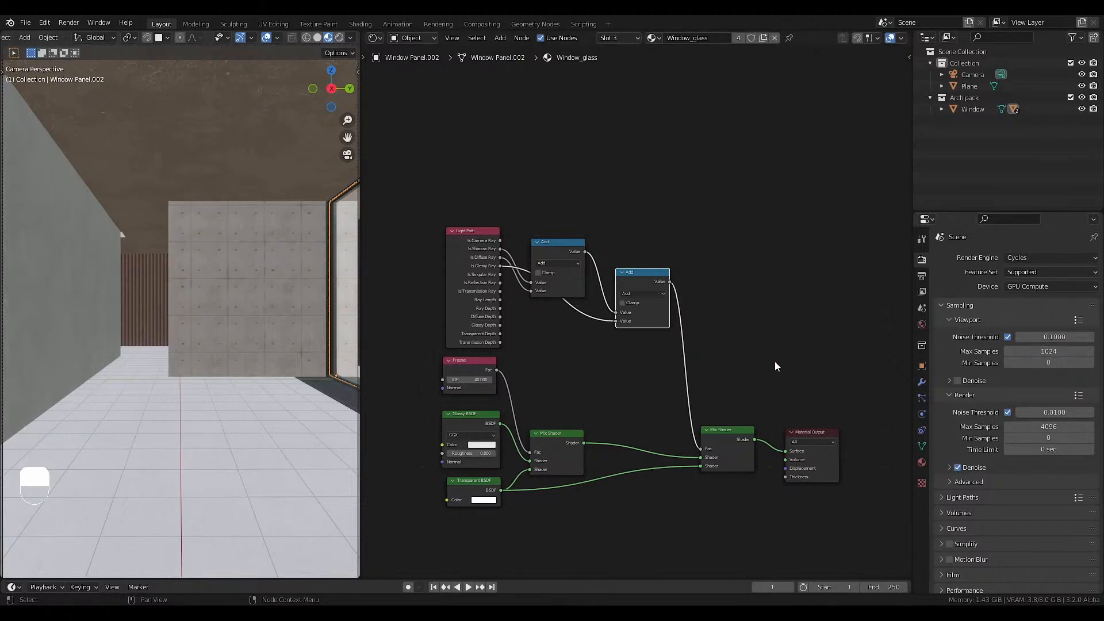
Place the 3D cursor on the wooden back wall and add a cube there.
key("shift+z")
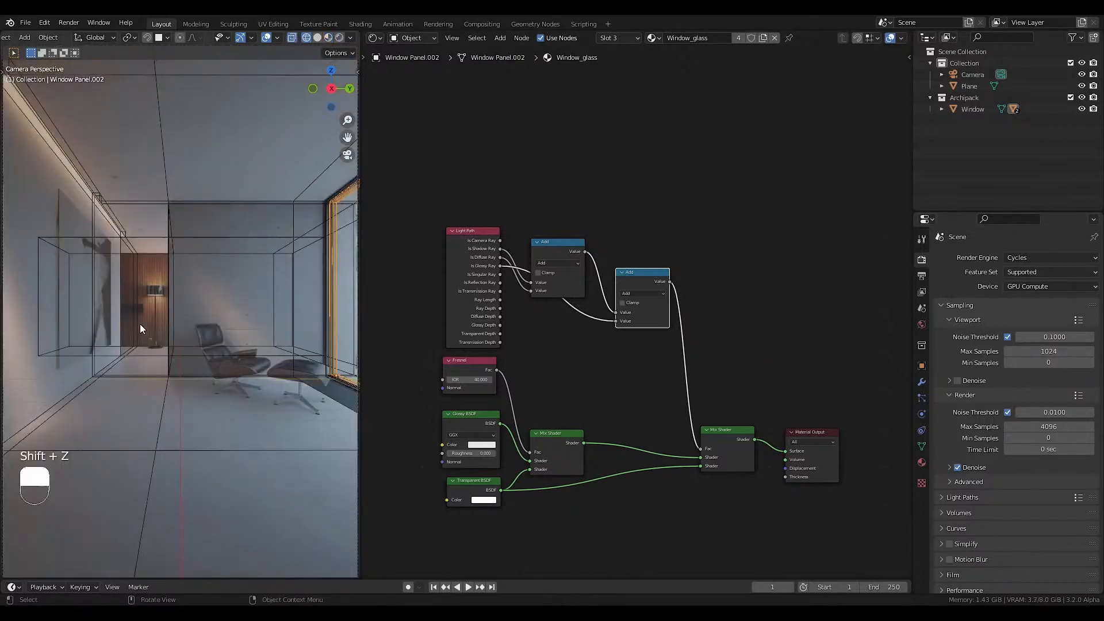
key("shift")
right_click(130, 309, "shift")
key("shift+z")
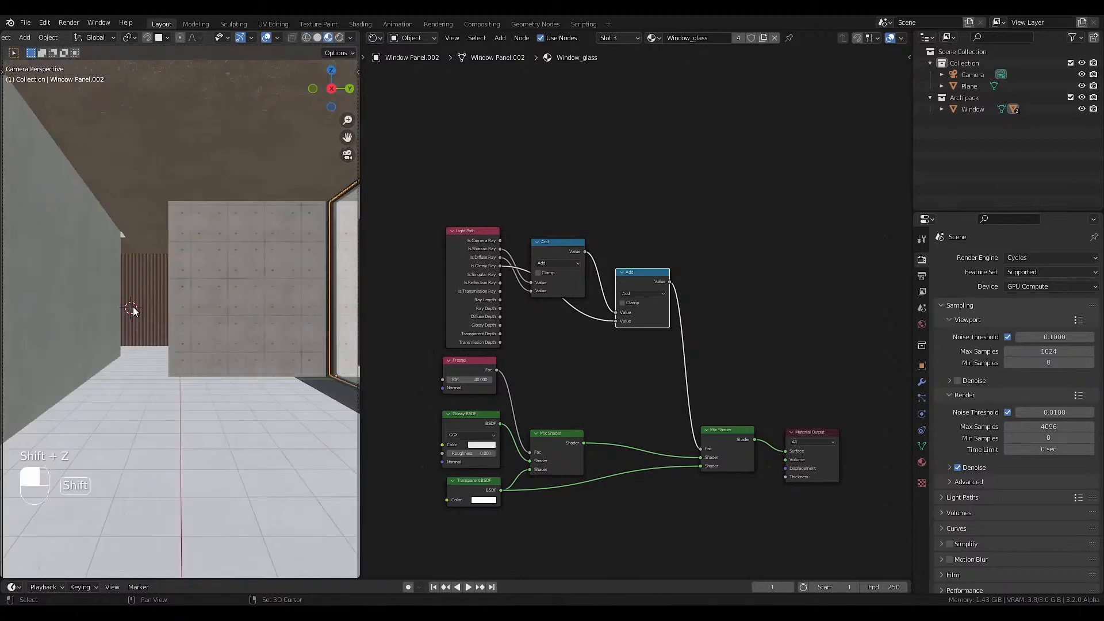
key("shift+a")
mouse_move(141, 309)
left_click(175, 318)
Flatten the cube along the Z axis and resize it to form a low wall-mounted box.
key("s")
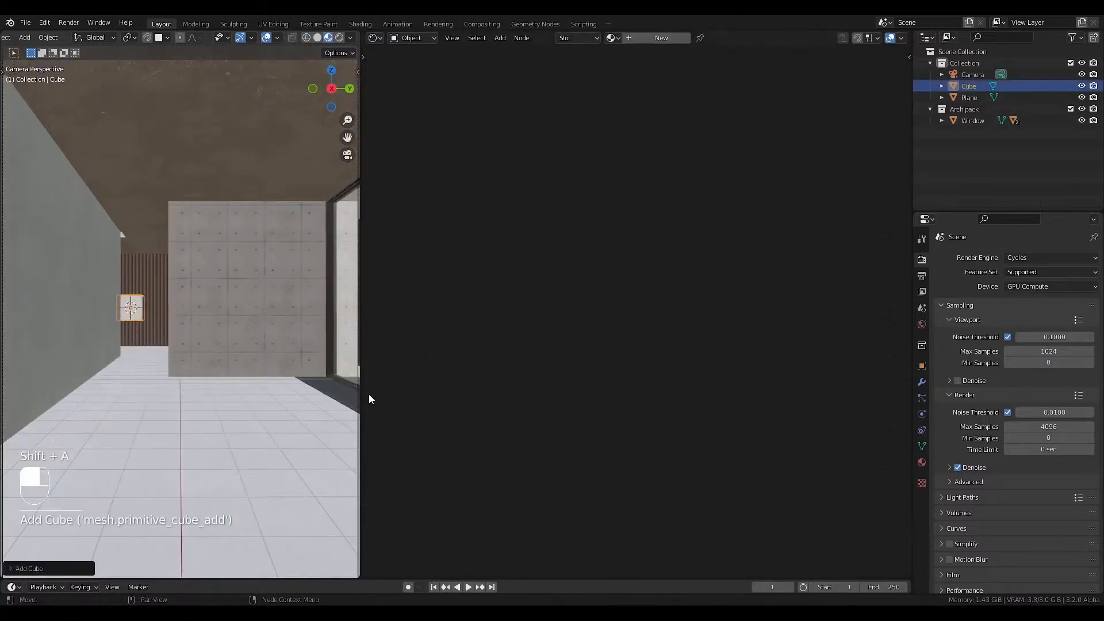
key("z")
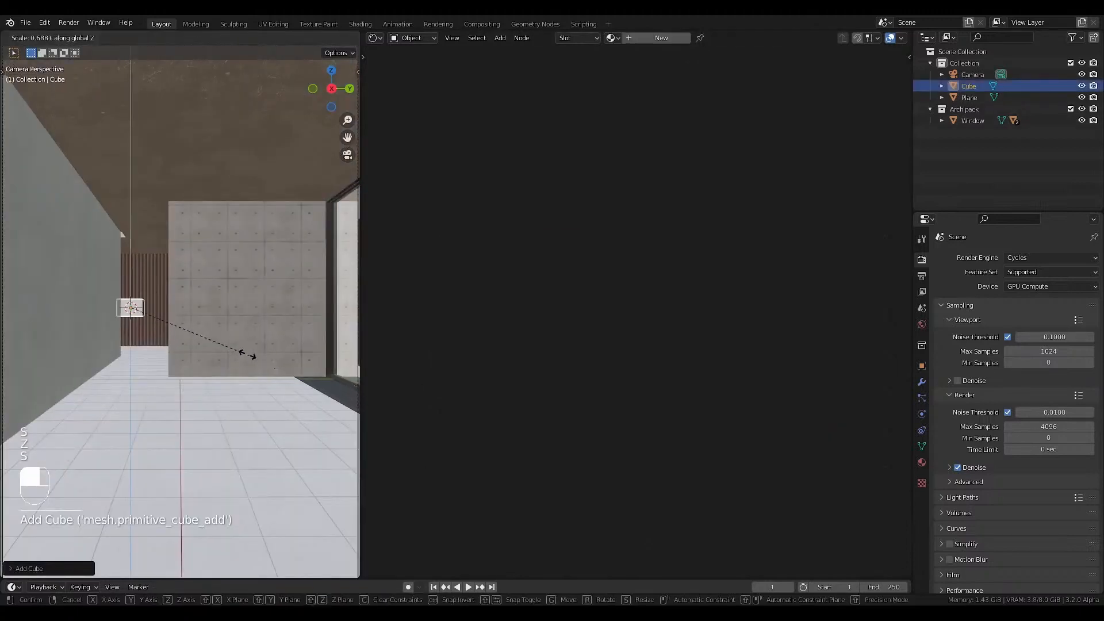
key("s")
left_click(202, 332)
Move the cube in plan so it sits at the wooden back wall, checking it against the camera reference.
key("KP_7")
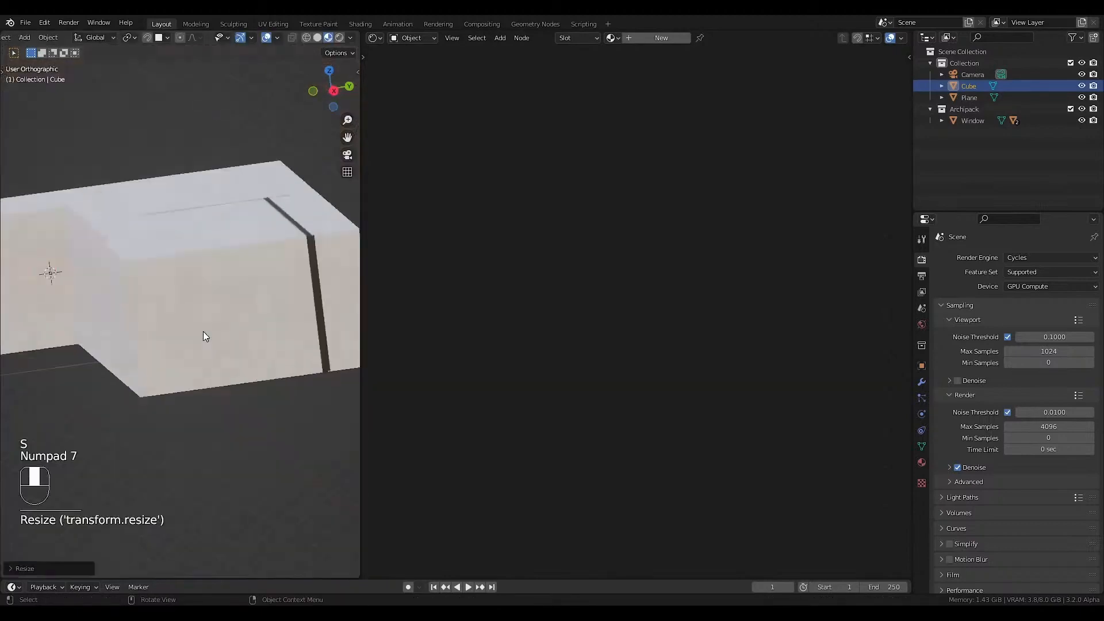
scroll(215, 326, "down", 3)
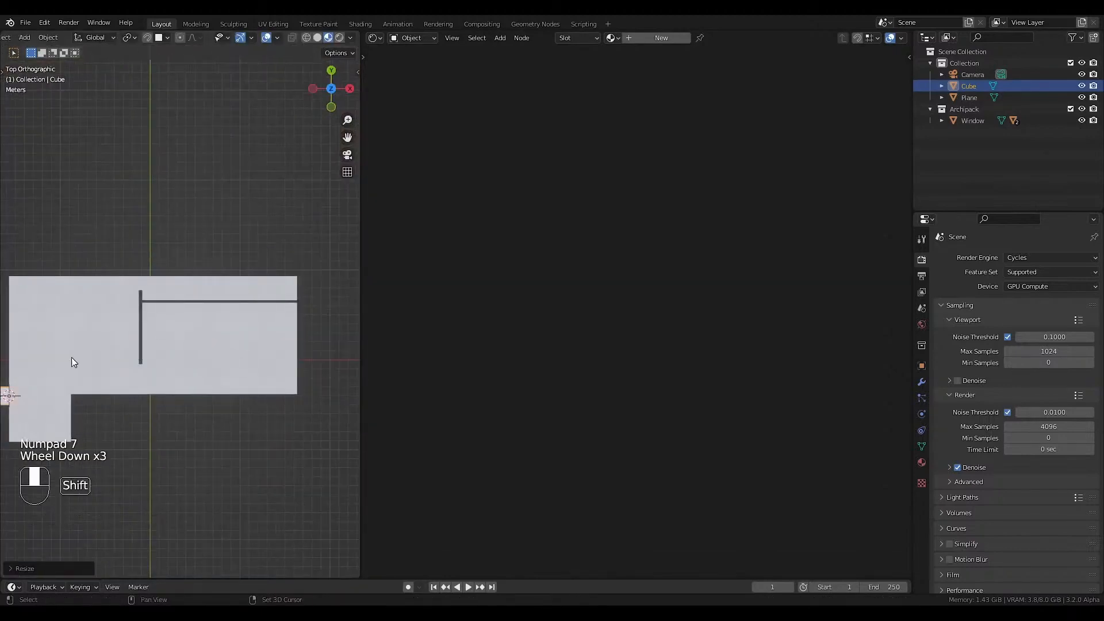
middle_click_drag(8, 391, 147, 393, "shift")
key("shift+z")
scroll(147, 392, "up", 4)
key("g")
left_click(156, 371)
key("KP_0")
key("shift+z")
key("shift+z")
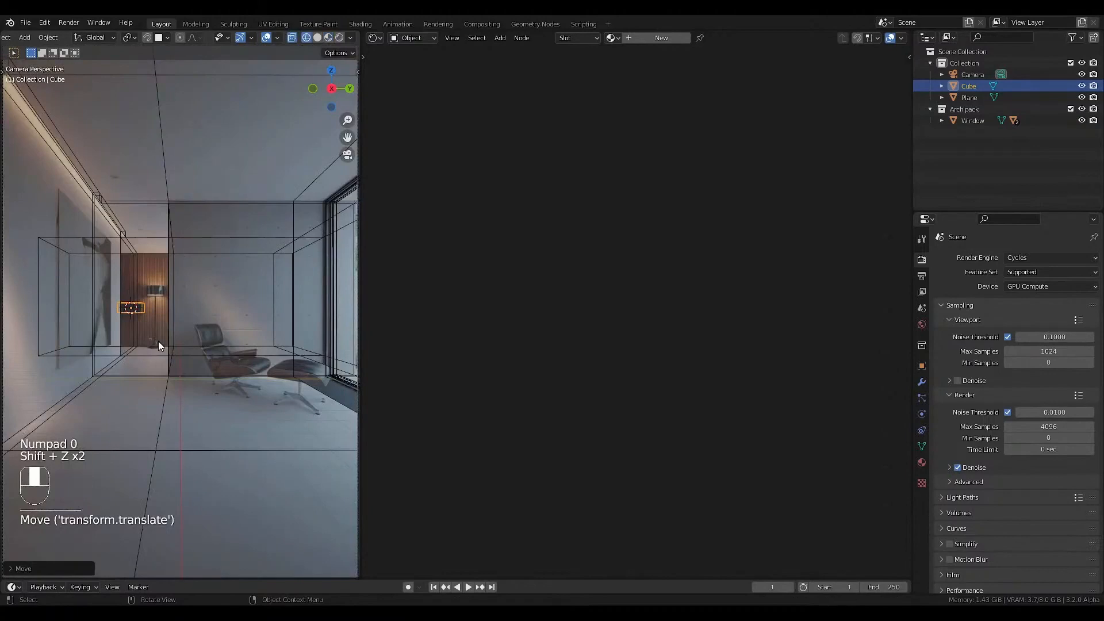
Add a Bevel modifier with 3 segments to the cube.
key("KP_Decimal")
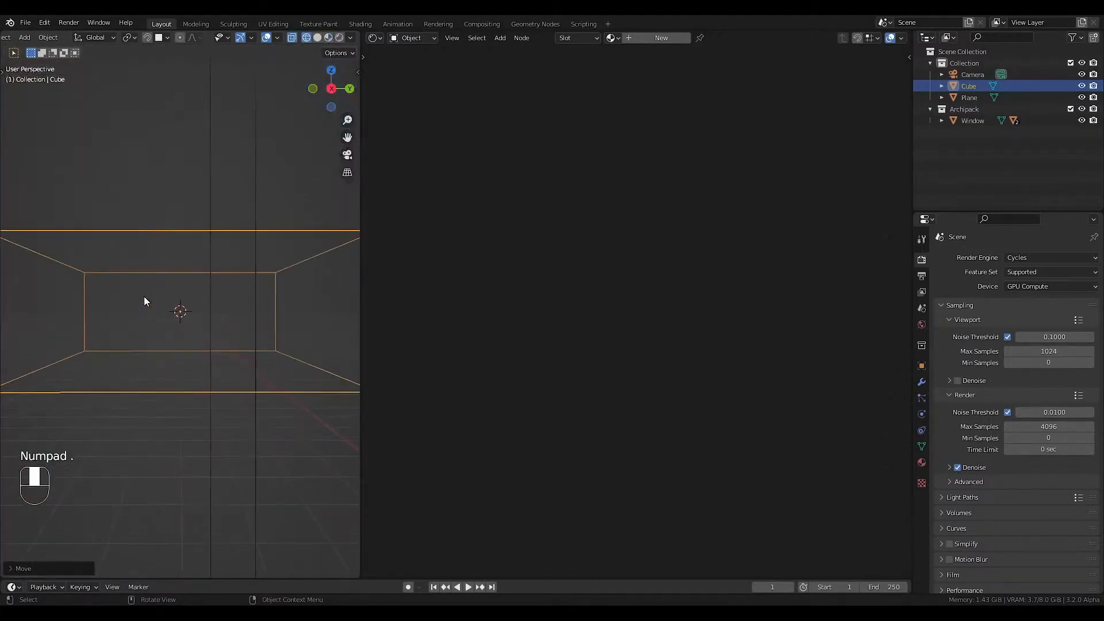
key("shift+z")
mouse_move(143, 296)
middle_mouse_down()
mouse_move(204, 344)
mouse_move(240, 354)
middle_mouse_up()
left_click(922, 382)
left_click(965, 257)
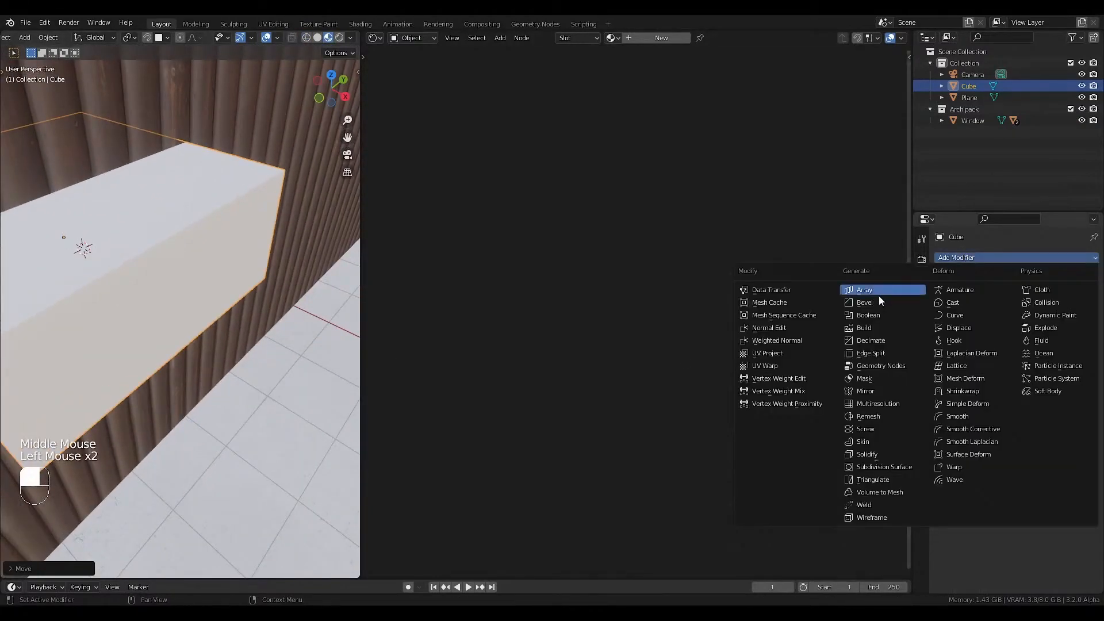
left_click(865, 303)
left_click(1024, 335)
type("3")
key("Return")
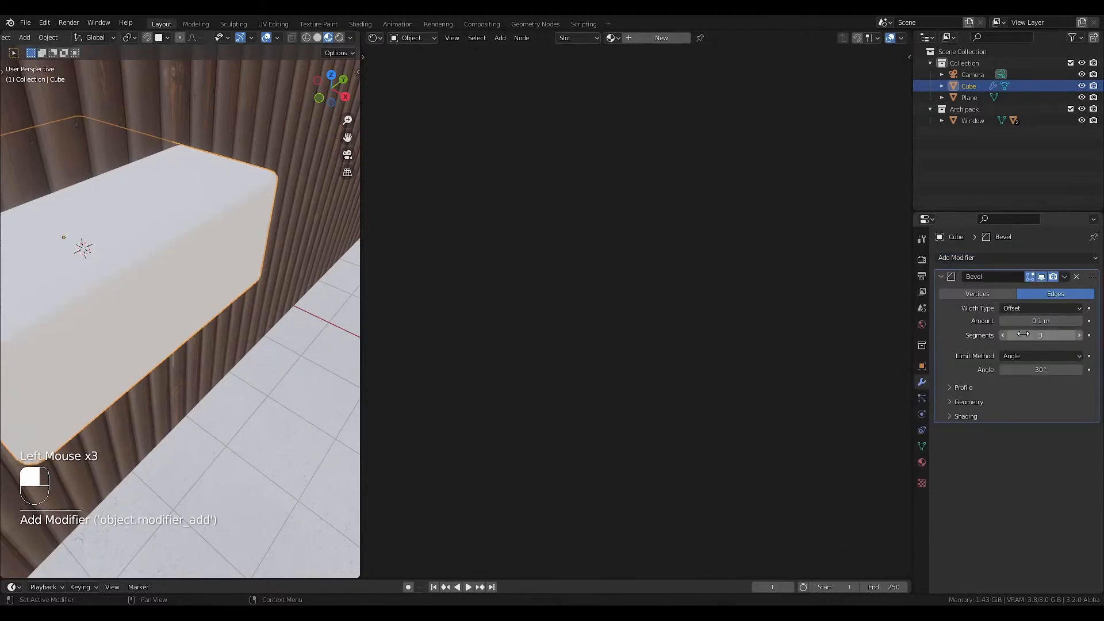
Set the cube's Bevel Amount to 0.007 m and apply the cube's object transform.
left_click(1025, 322)
type("0.00")
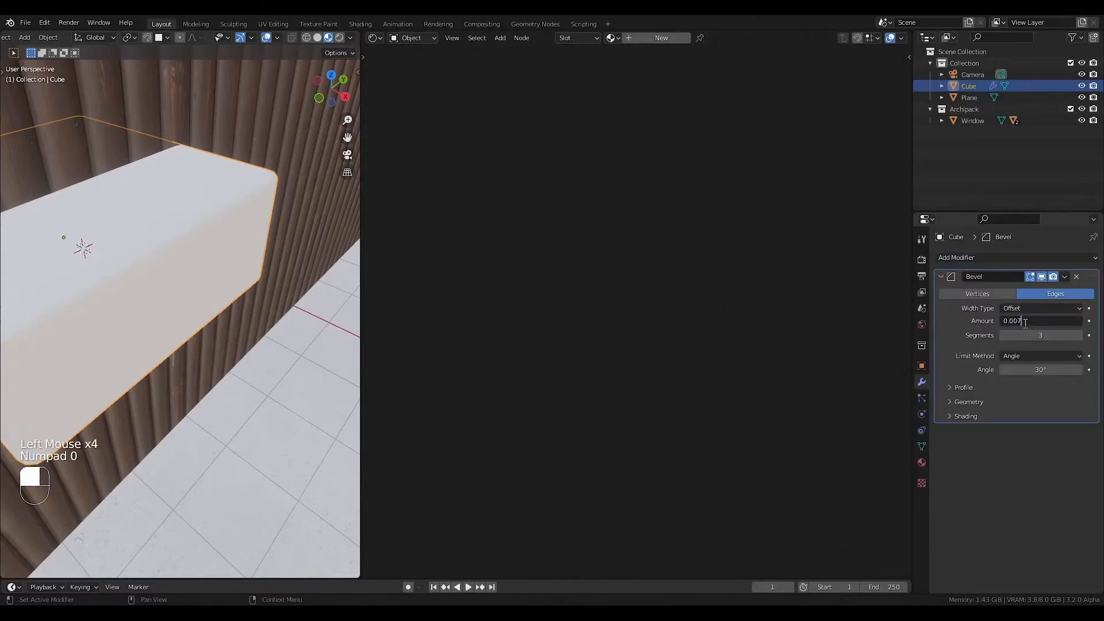
type("7")
key("Return")
key("ctrl+a")
left_click(226, 181)
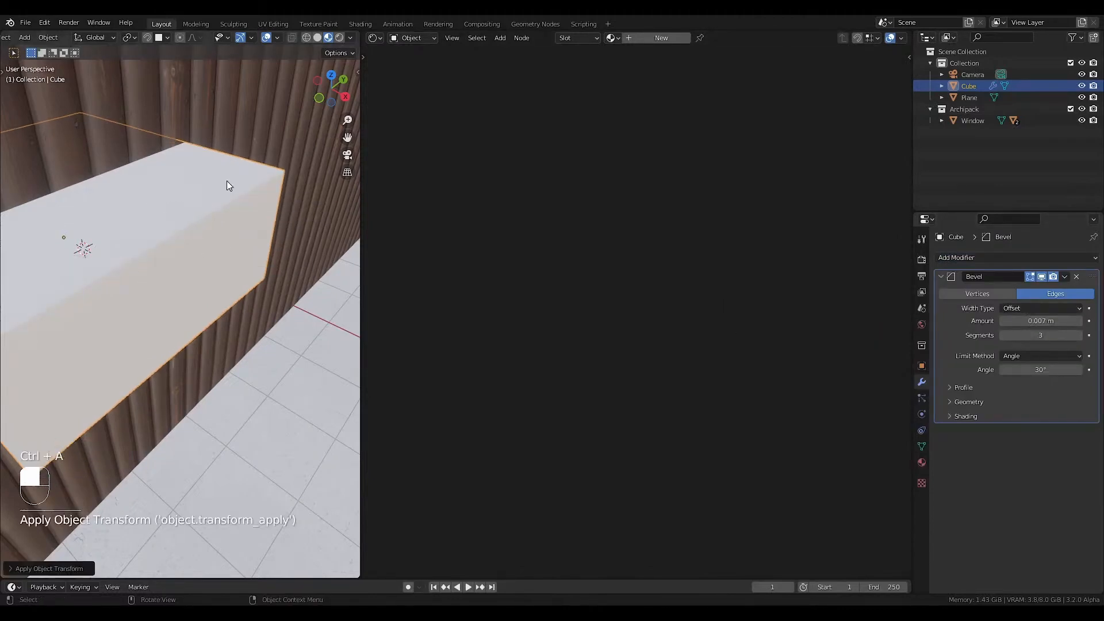
Give the cube a new material with a black Base Color, and return to the camera view.
left_click(640, 38)
left_click(643, 470)
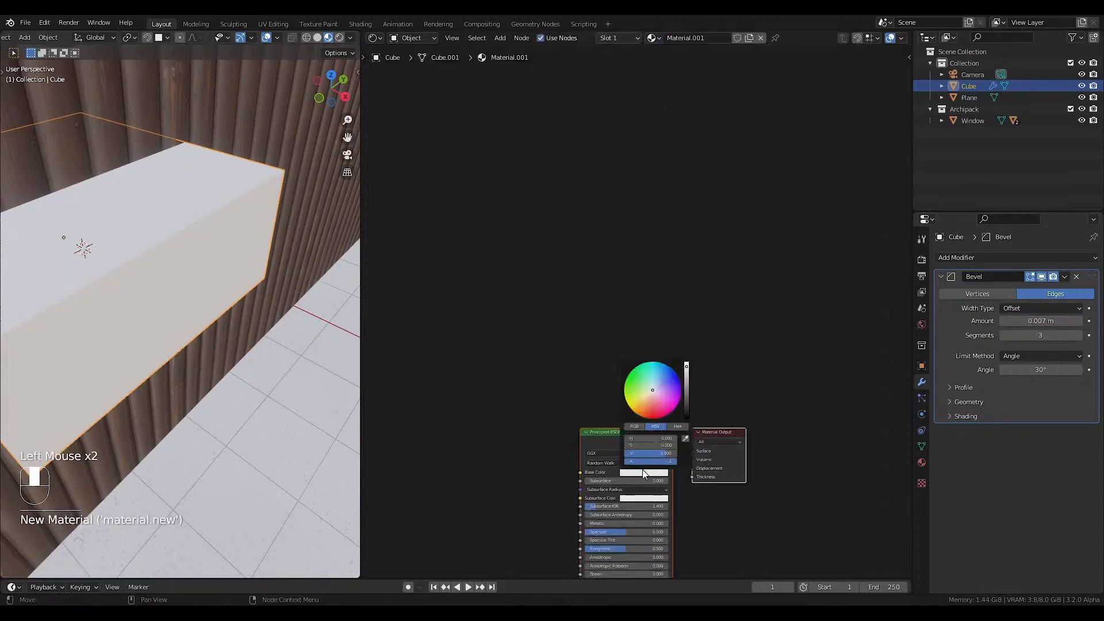
left_click_drag(686, 388, 686, 418)
middle_click_drag(190, 276, 139, 257)
scroll(116, 259, "down", 4)
scroll(116, 258, "down", 3)
key("KP_0")
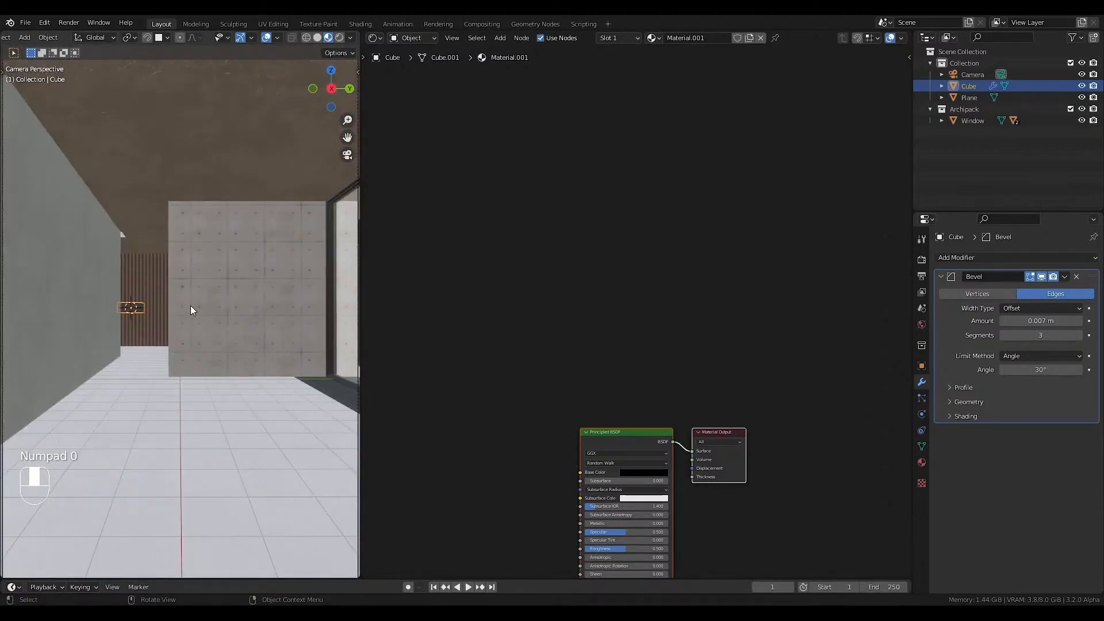
Select the room mesh and add a Bevel modifier to it.
left_click(236, 272)
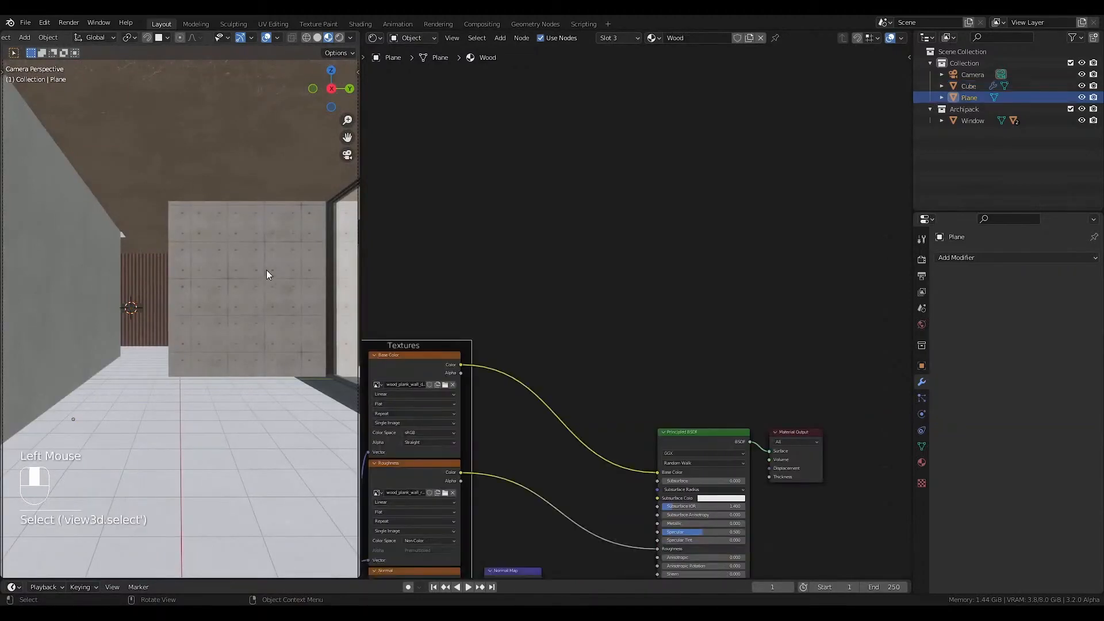
left_click(615, 38)
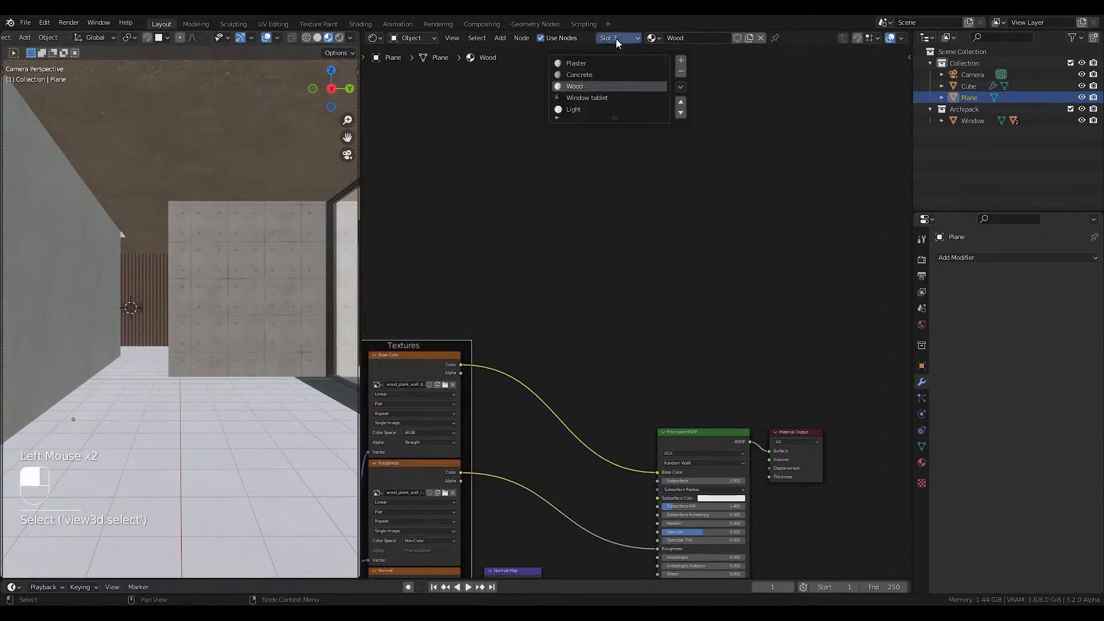
left_click(963, 259)
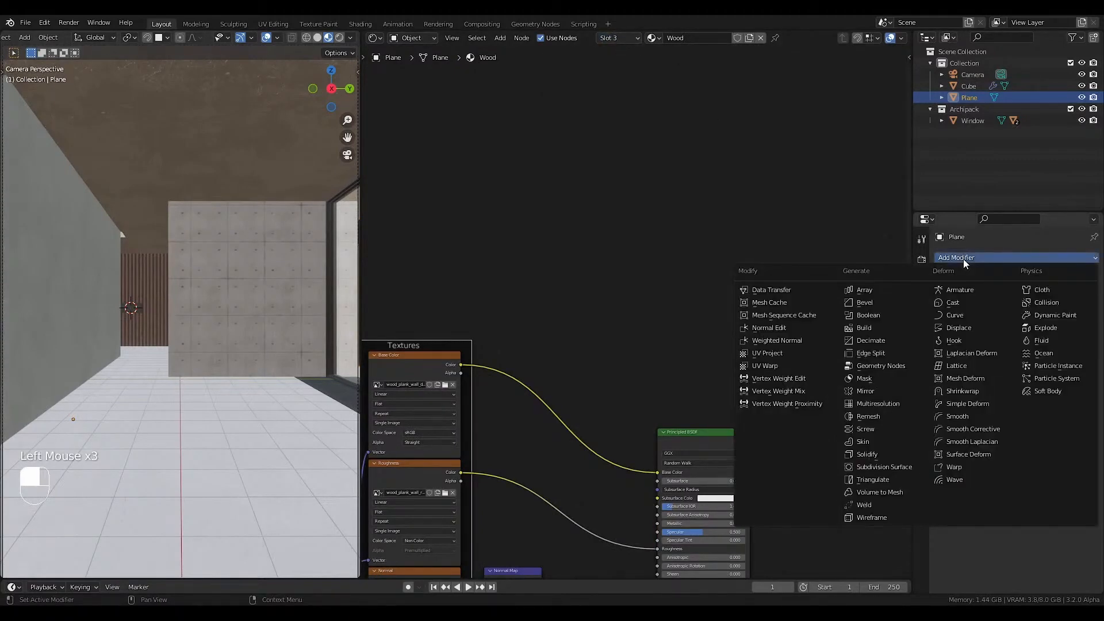
left_click(886, 302)
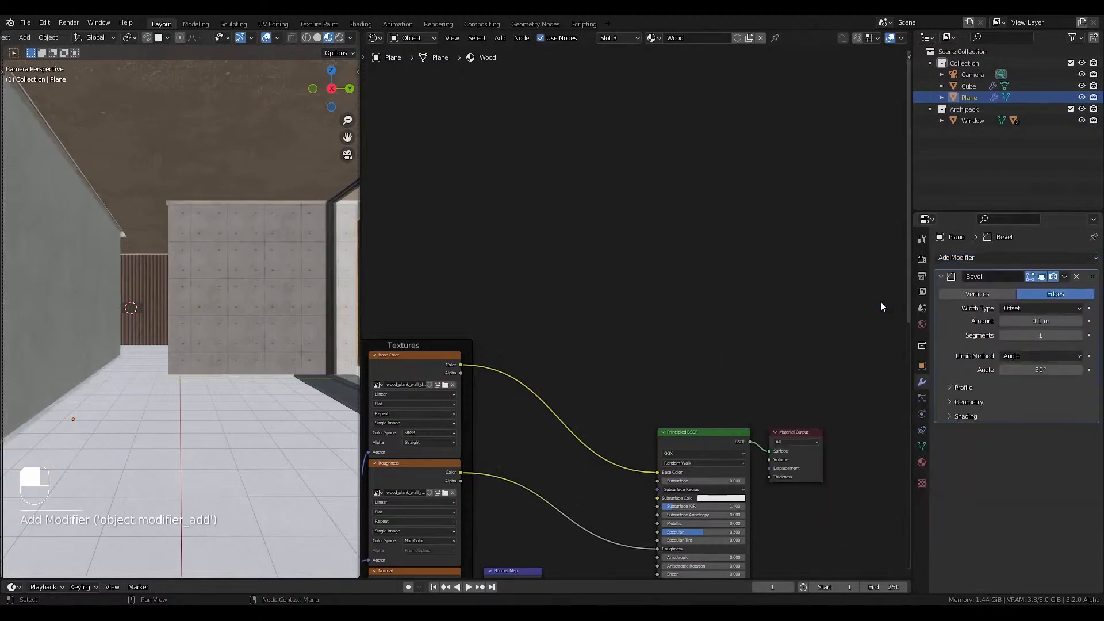
Set the room's Bevel modifier to an Amount of 0.1 m and 3 segments.
scroll(178, 316, "up", 2)
left_click(1032, 322)
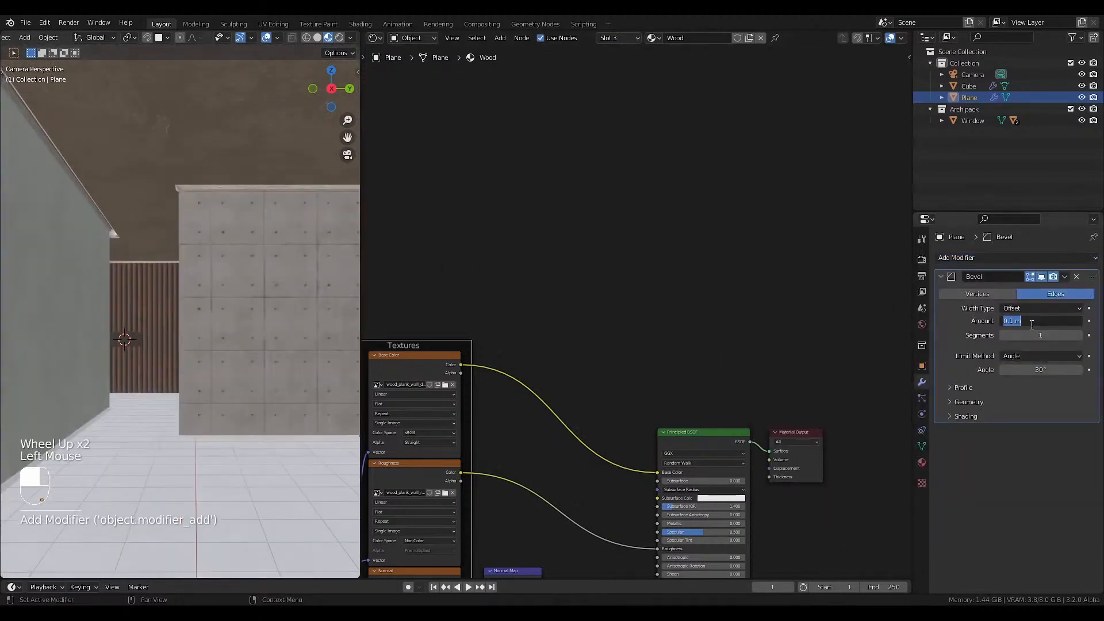
type("0.1")
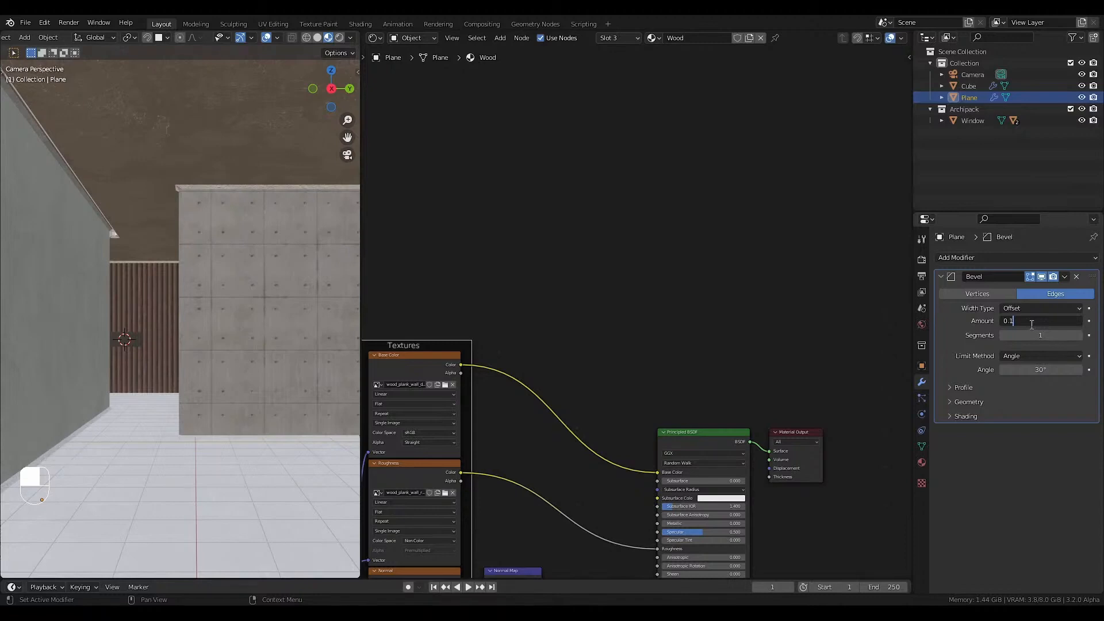
key("Return")
left_click(1039, 334)
type("3")
key("Return")
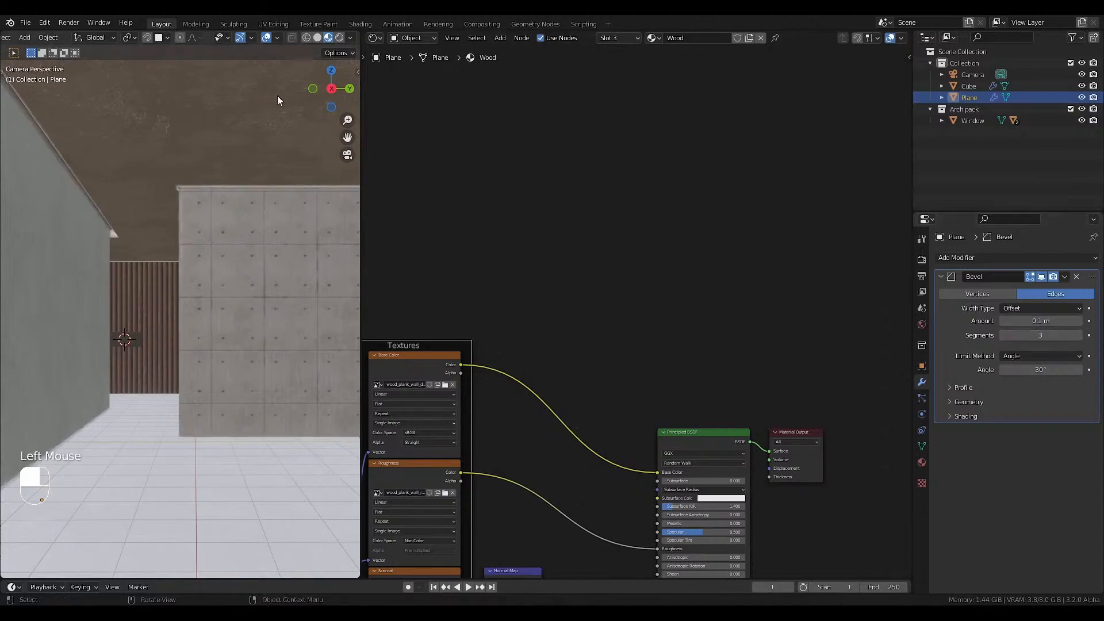
Try an Amount of 0.01 m in the room's Bevel modifier.
scroll(177, 219, "up", 4)
middle_click_drag(177, 220, 253, 204, "shift")
left_click(1033, 320)
type("0")
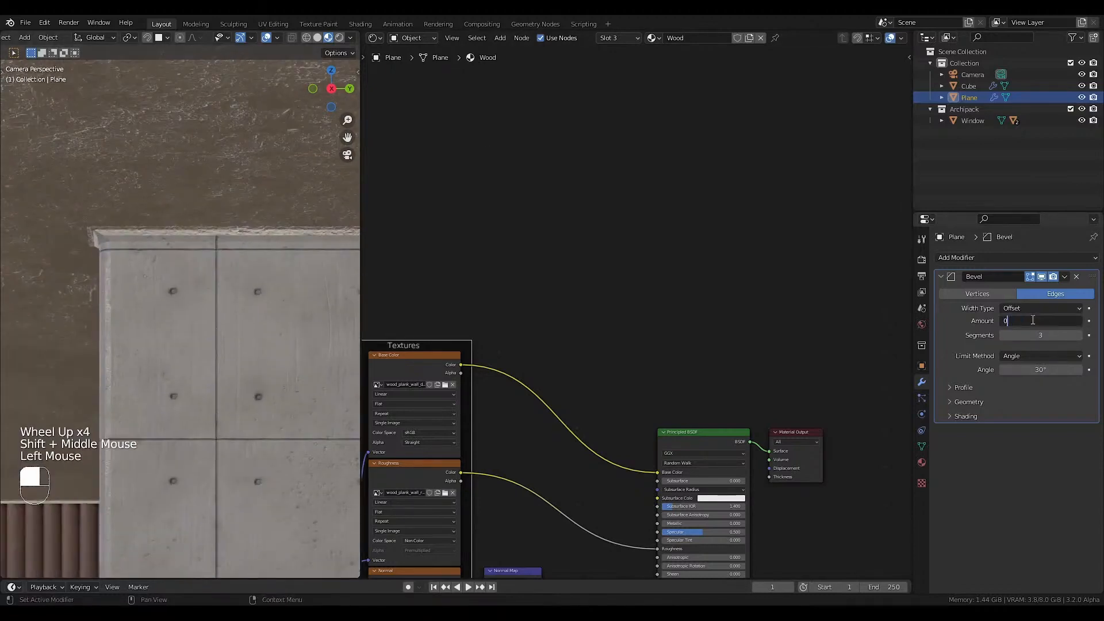
type("0.")
key("BackSpace")
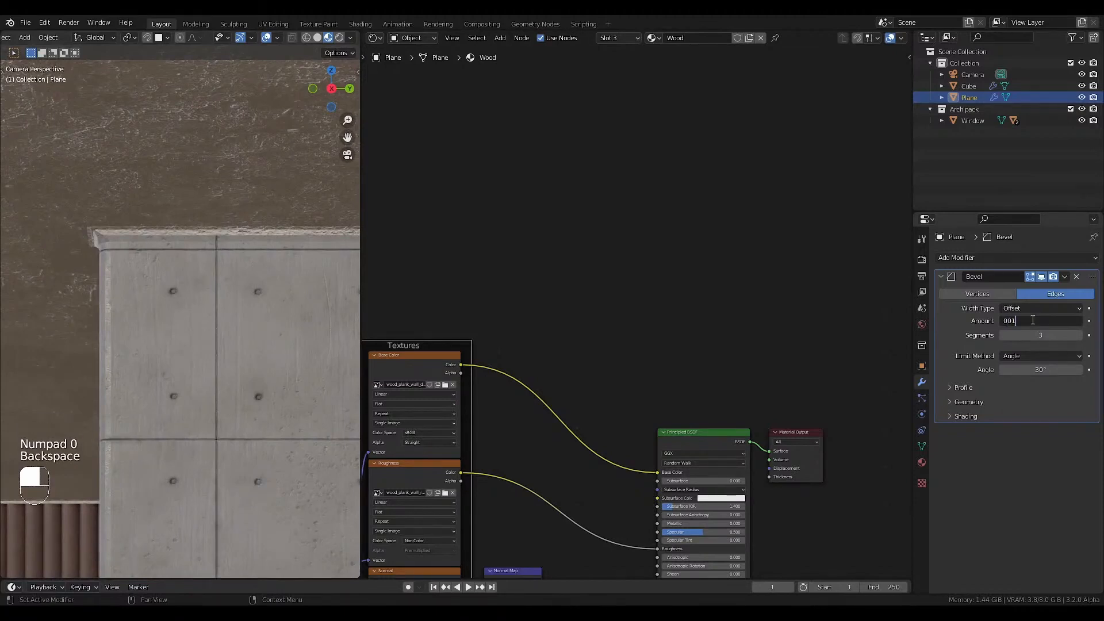
type("1")
key("Return")
left_click_drag(1041, 320, 1036, 321)
left_click(1040, 321)
type("0.0")
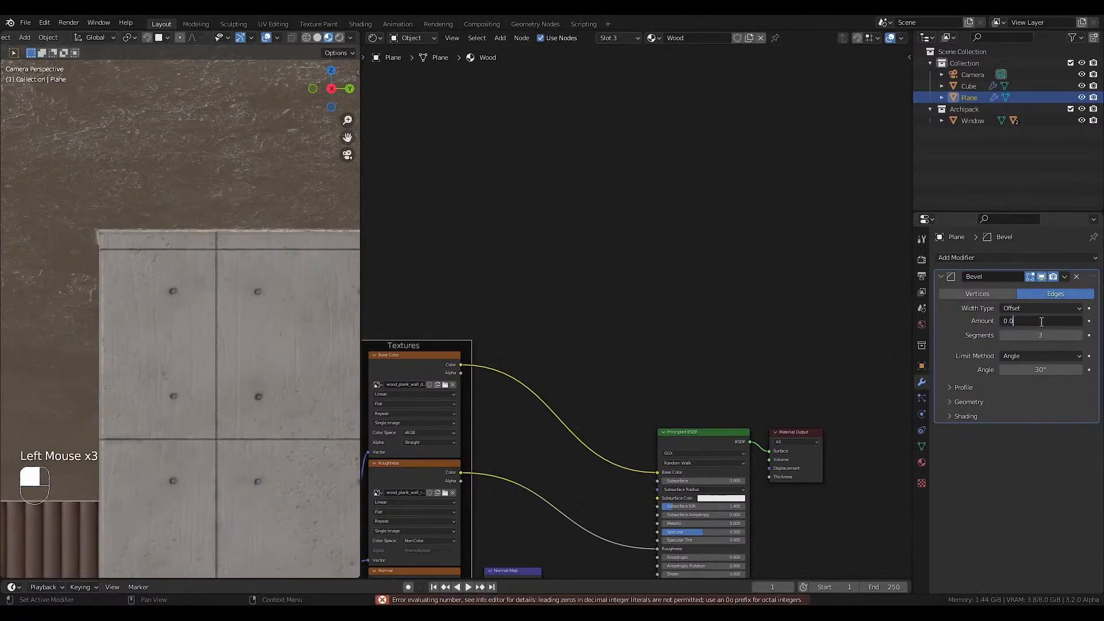
type("1")
key("Return")
Set the room's Bevel Amount to 0.02 m and apply the room's object transform.
left_click(1042, 323)
type("0.")
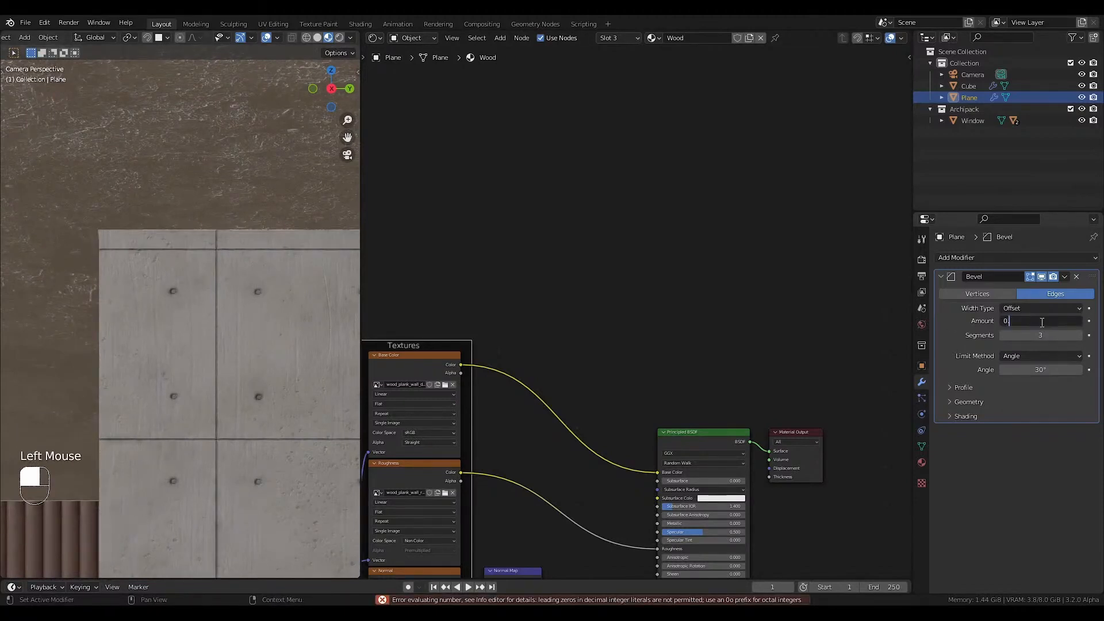
key("Return")
key("ctrl+a")
left_click(267, 292)
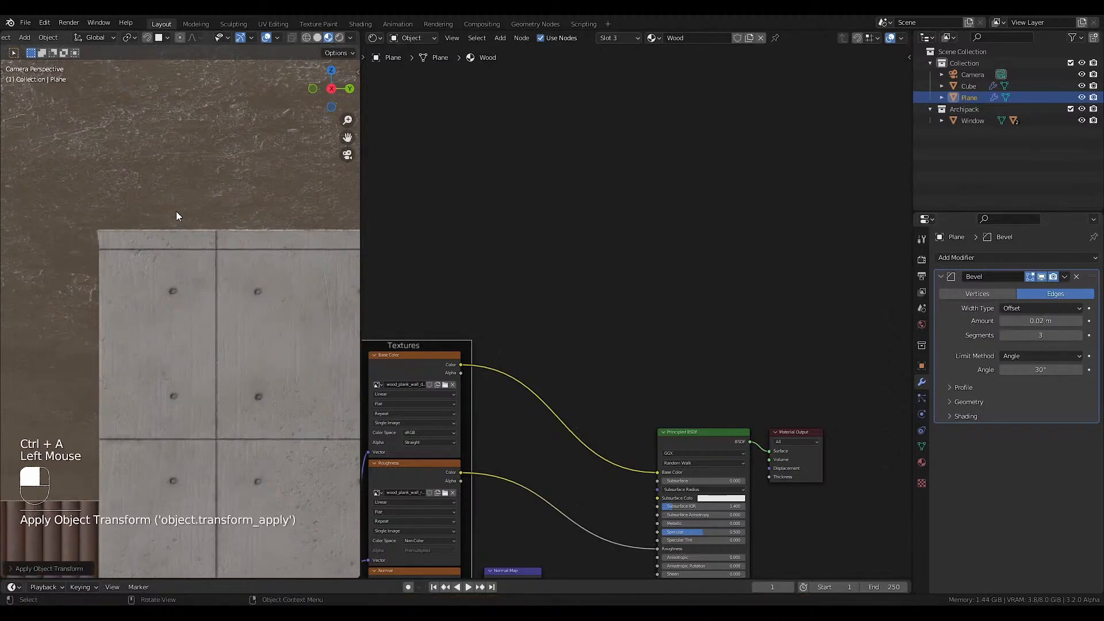
Shade the room smooth with Auto Smooth enabled, and turn on Harden Normals in its Bevel modifier.
key("z")
left_click(246, 318)
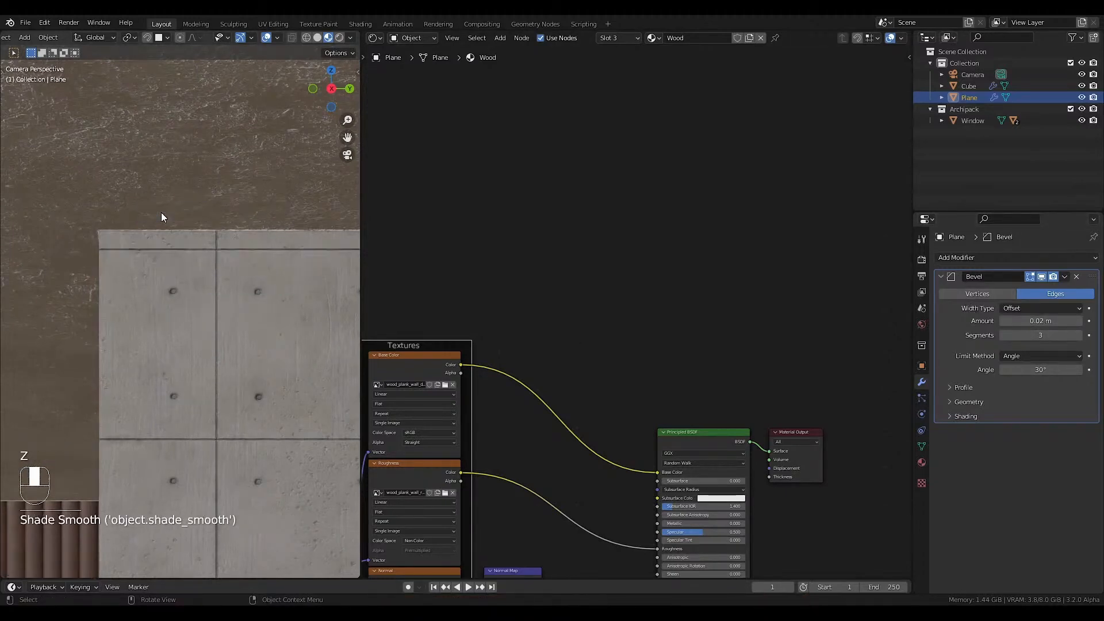
left_click(966, 415)
left_click(1003, 435)
key("q")
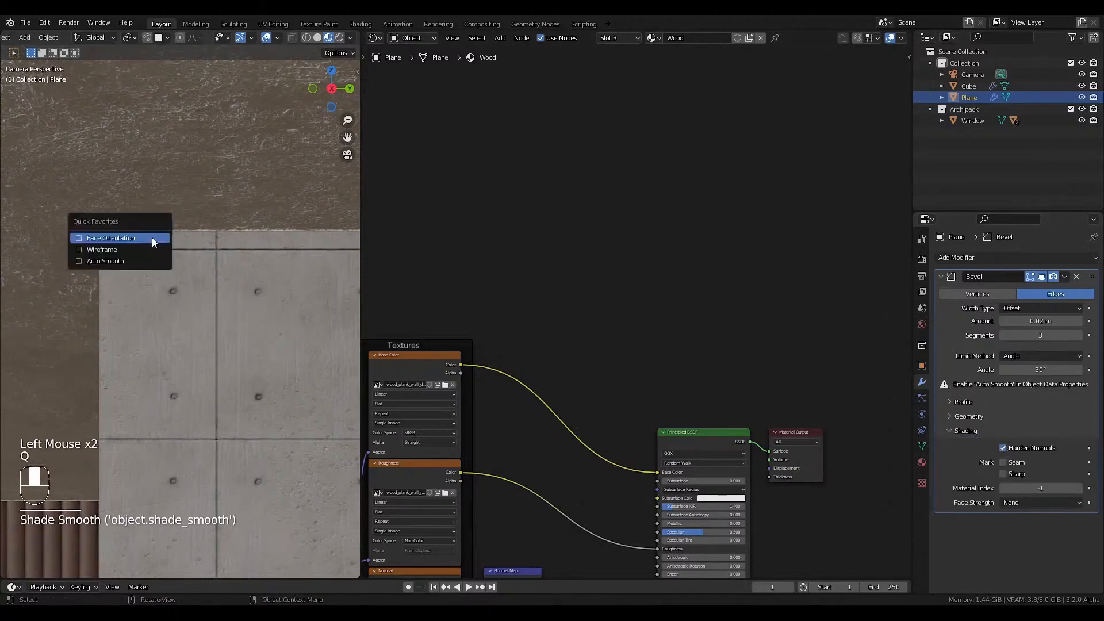
left_click(134, 261)
scroll(219, 314, "down", 2)
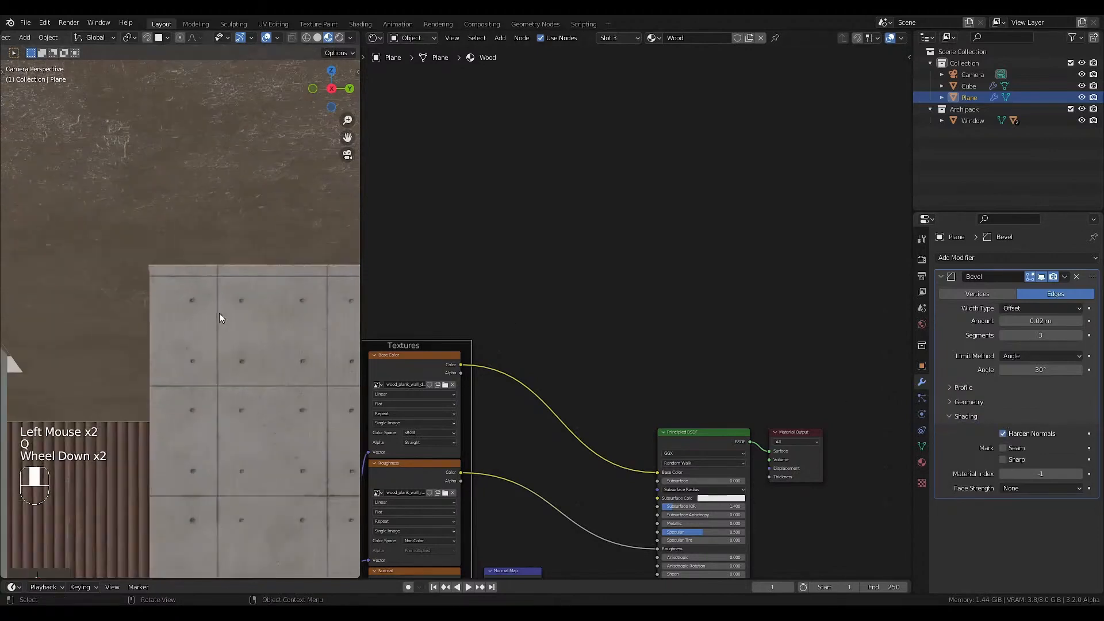
key("Home")
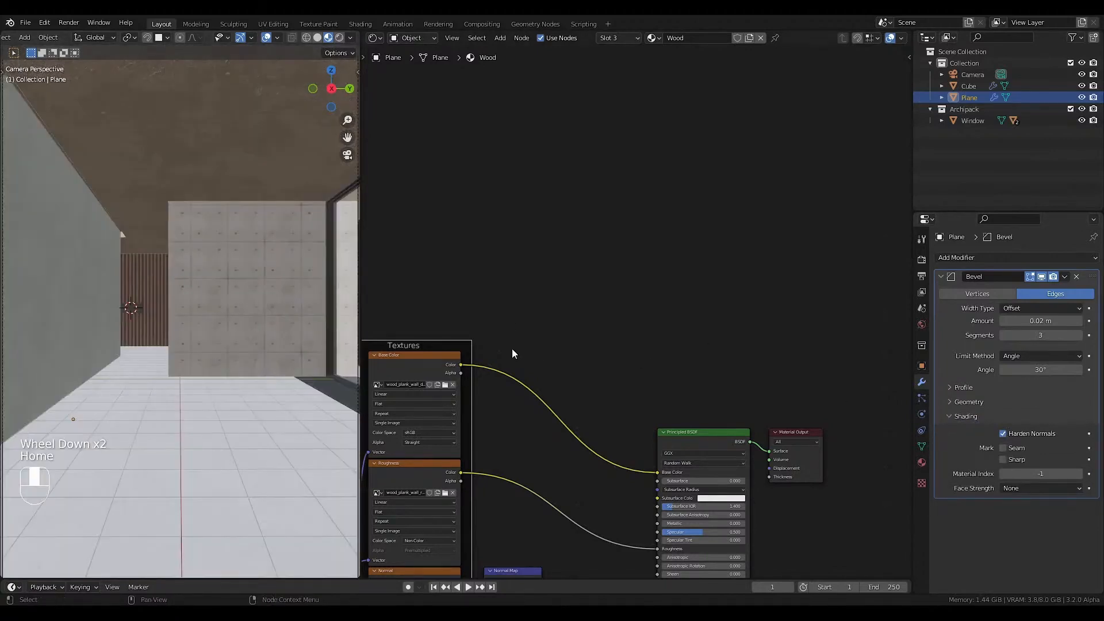
Check the Auto Smooth setting in the room mesh's Normals properties.
left_click(921, 447)
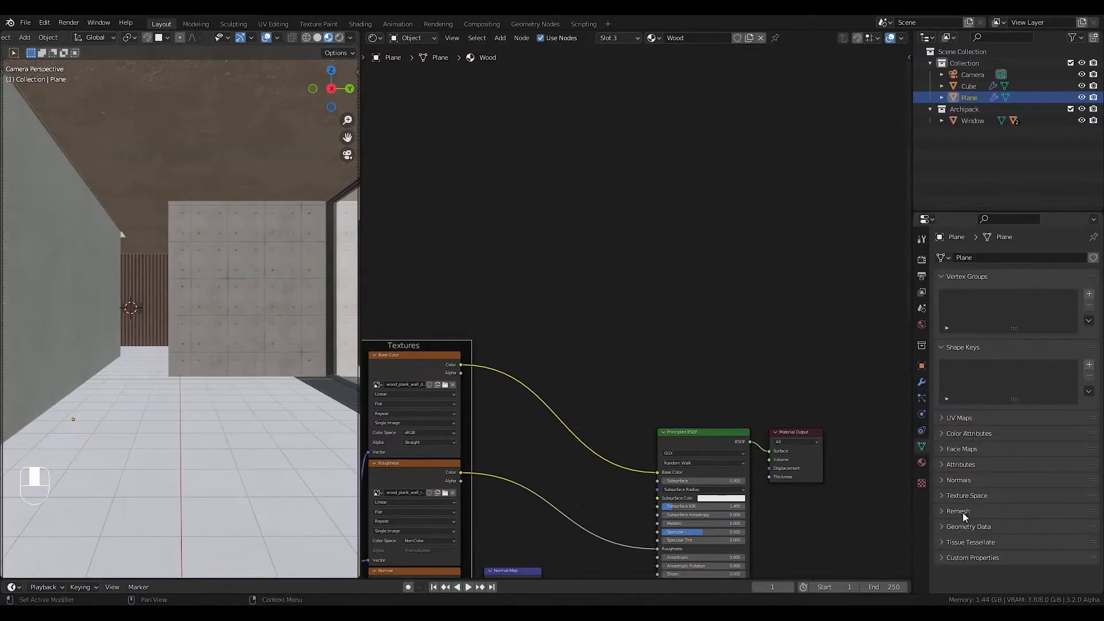
left_click(965, 485)
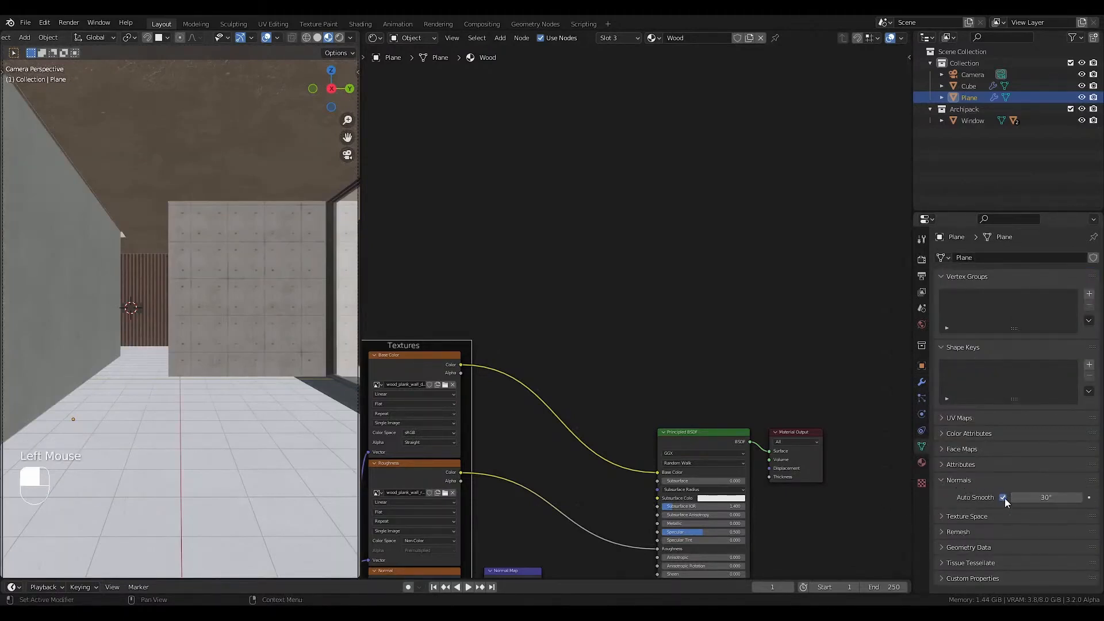
left_click(961, 485)
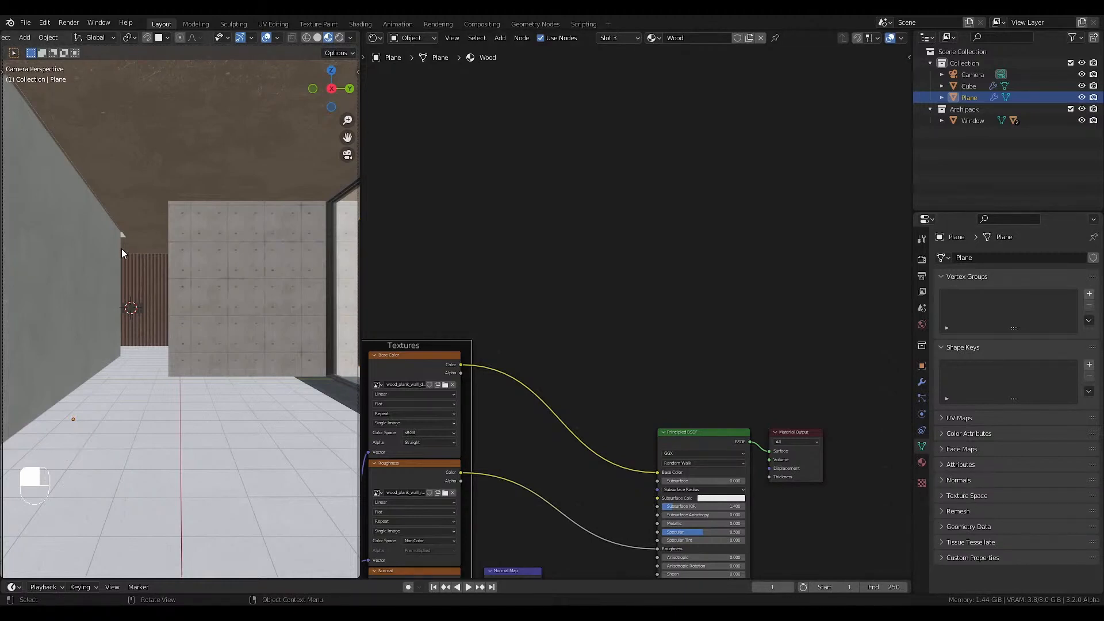
Return to the camera view and save the Blender file.
middle_click_drag(122, 249, 119, 275)
key("KP_0")
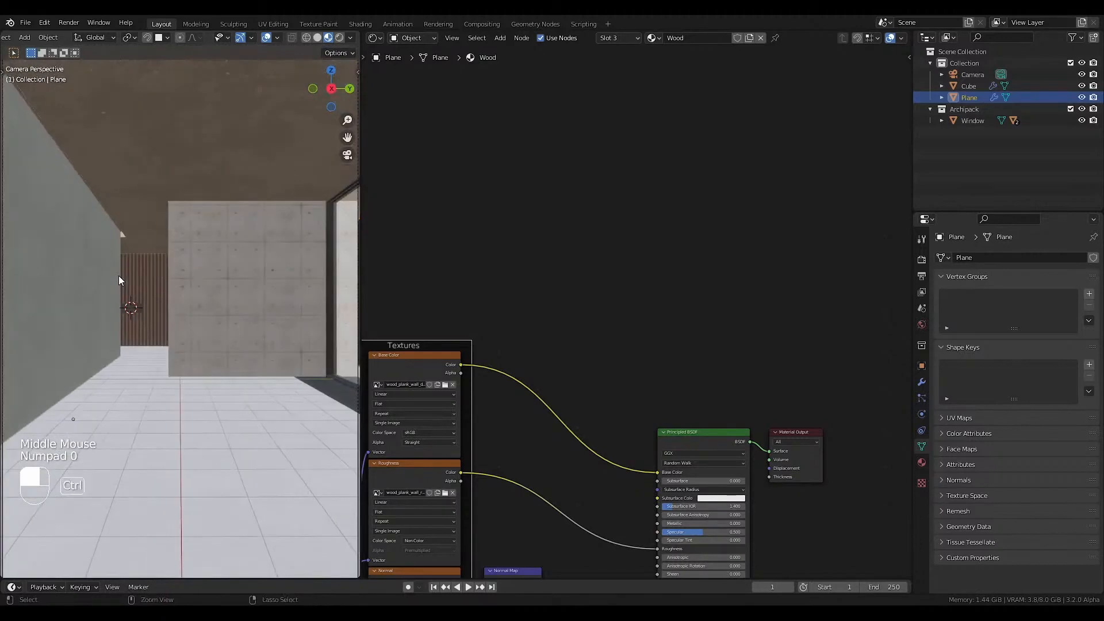
key("ctrl+s")
left_click(77, 236)
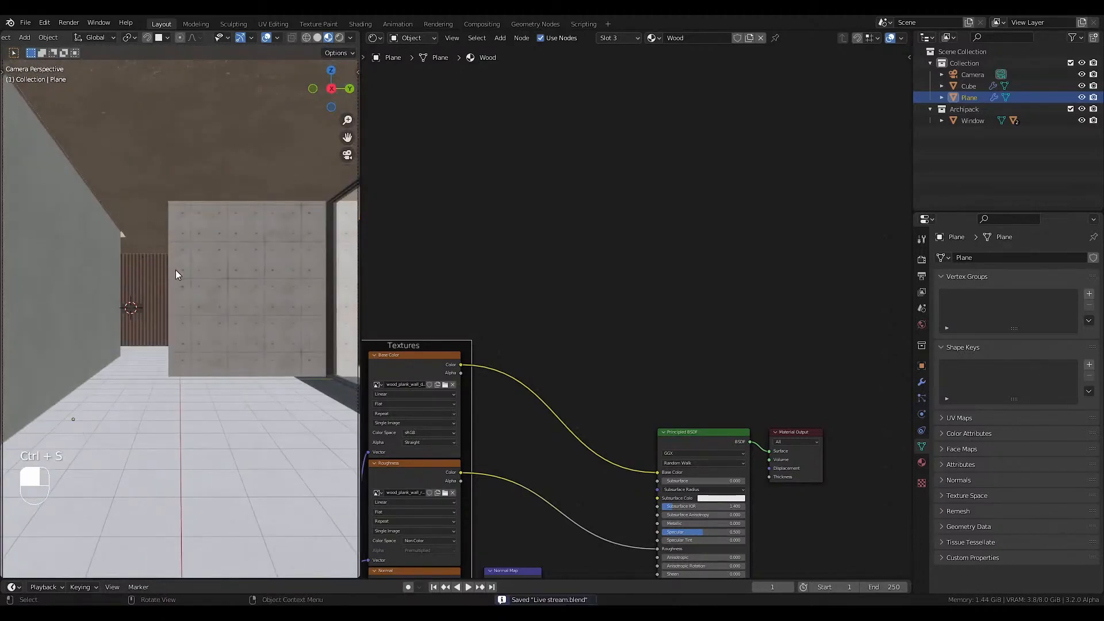
Reset the 3D cursor to the world origin and show the room in wireframe from the top view.
key("shift+c")
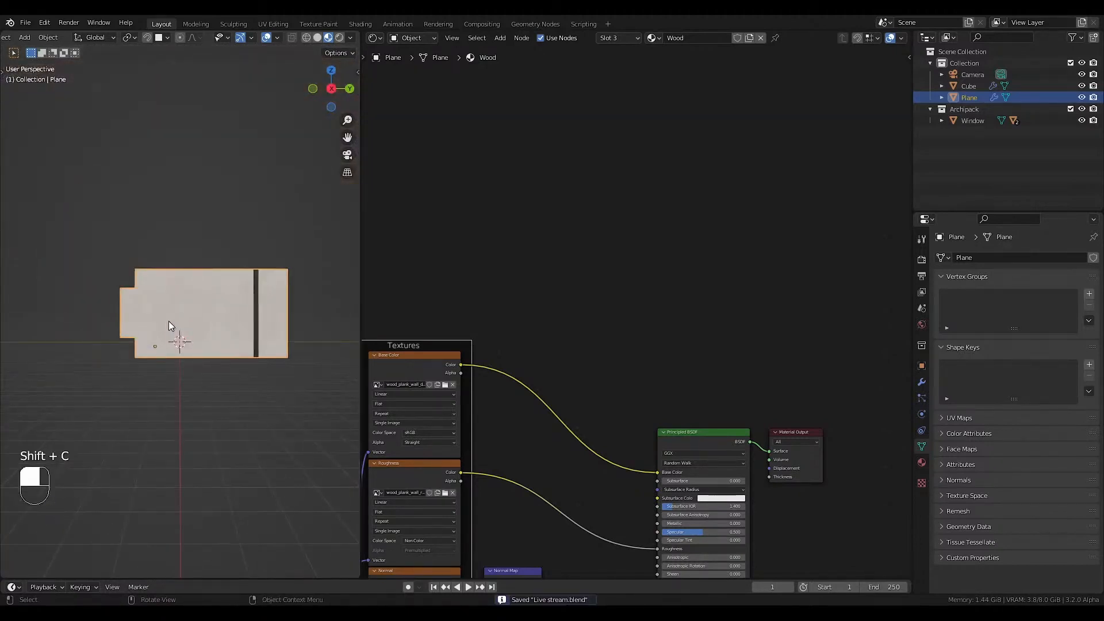
key("KP_7")
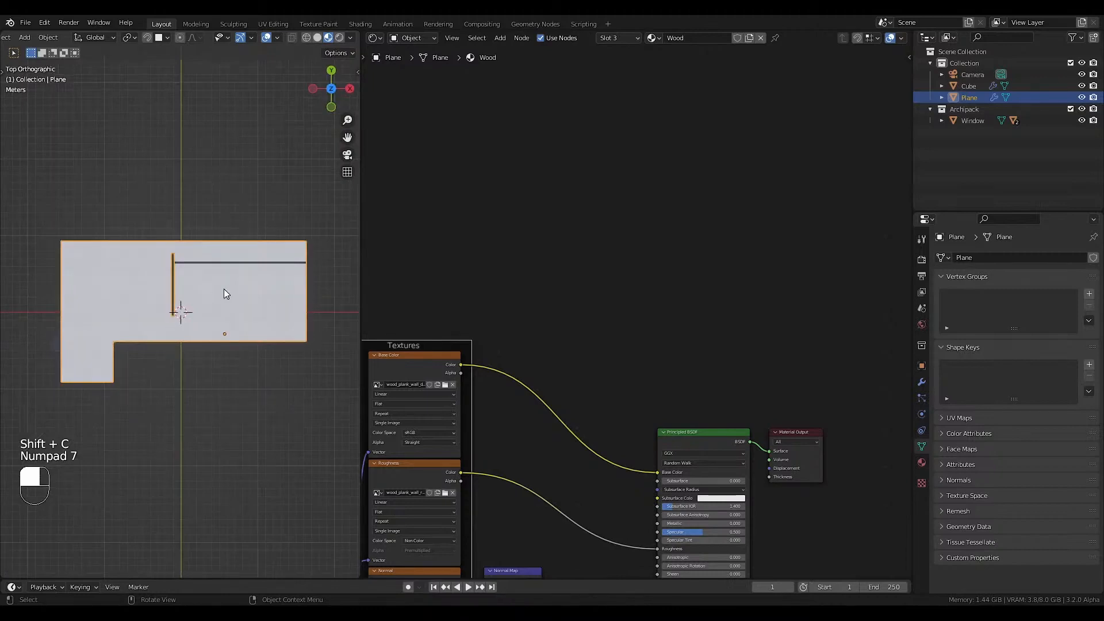
key("shift+z")
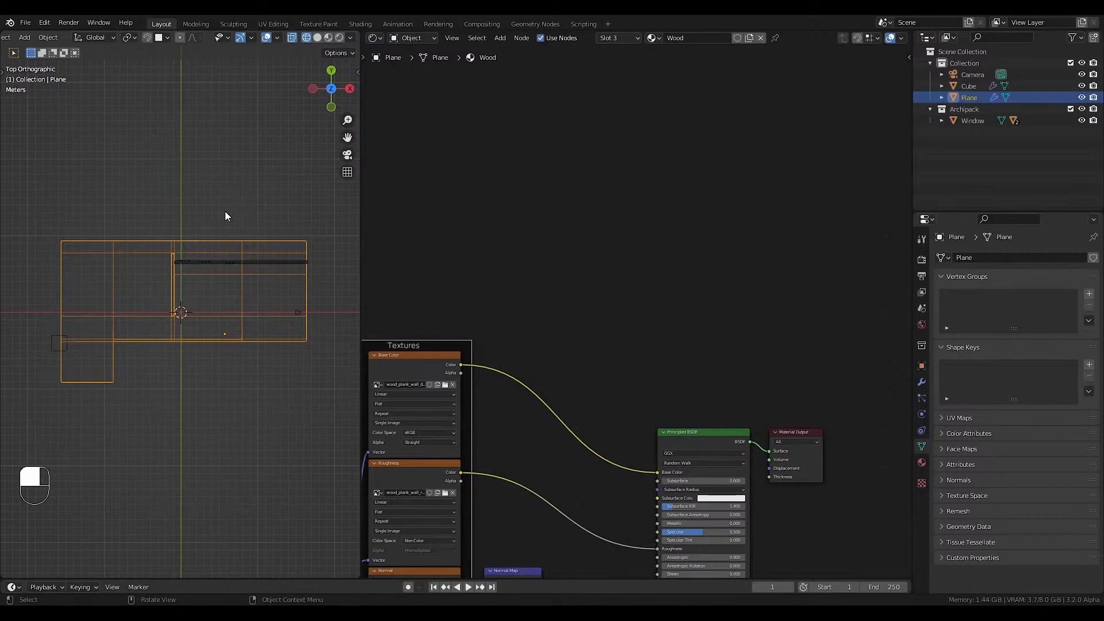
left_click(239, 309)
key("KP_0")
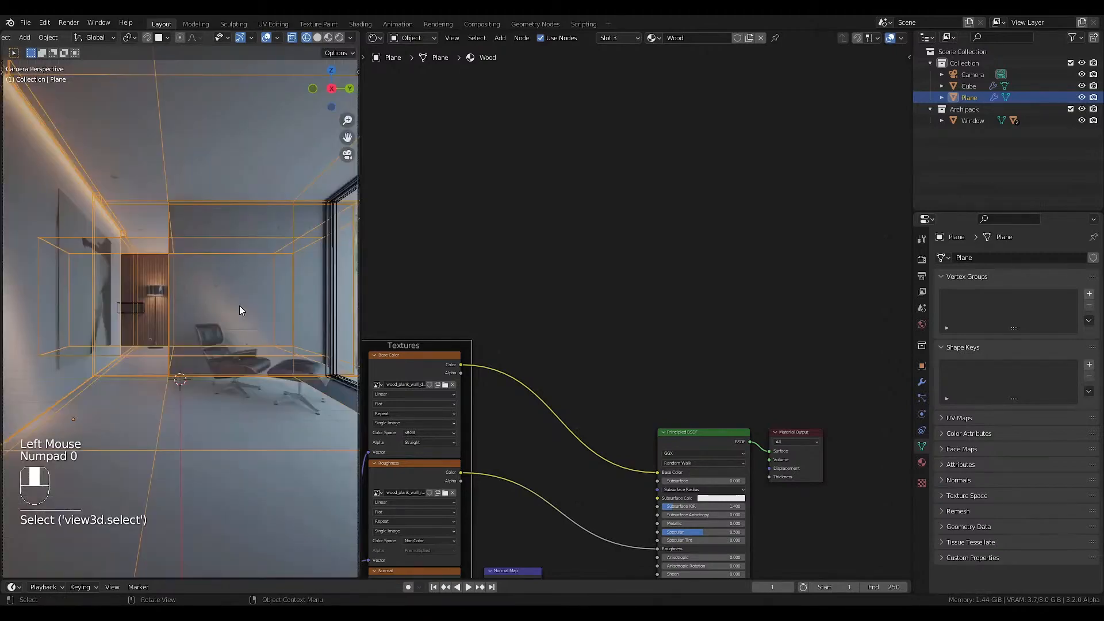
key("KP_7")
Append the collection from Martha_ armchair.blend in the Furniture\Armchairs\Others library folder.
key("F4")
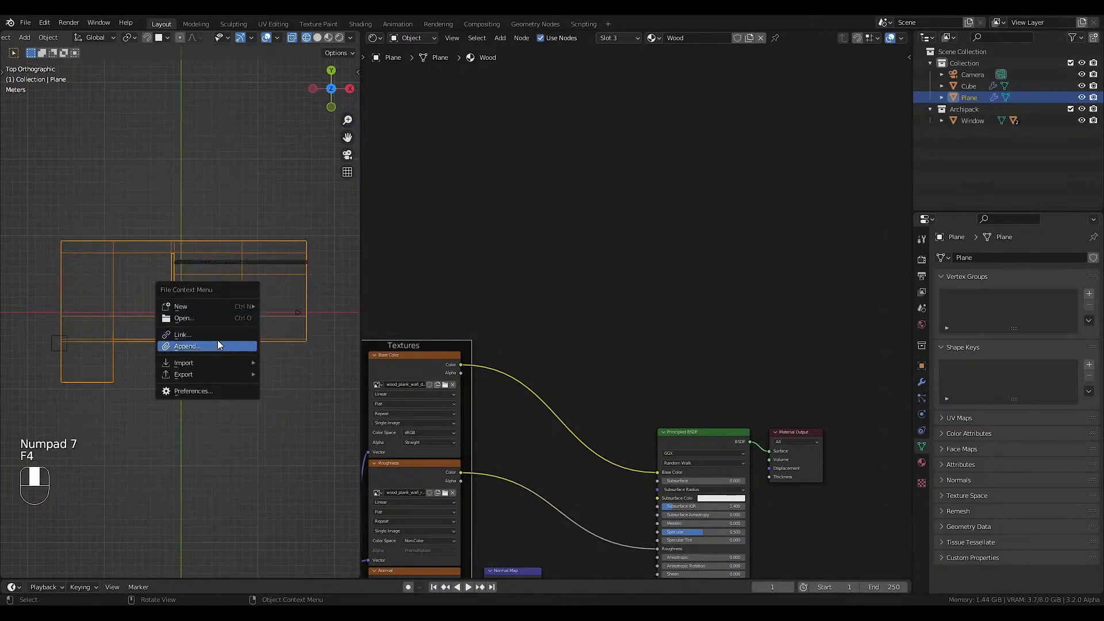
left_click(217, 340)
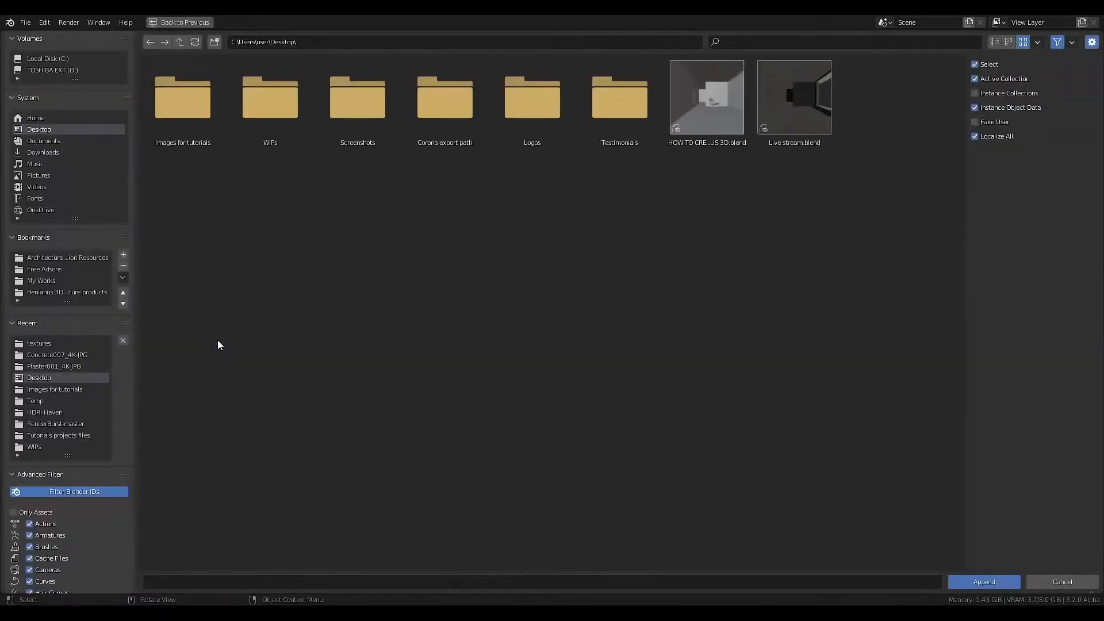
left_click(54, 292)
left_click(175, 131)
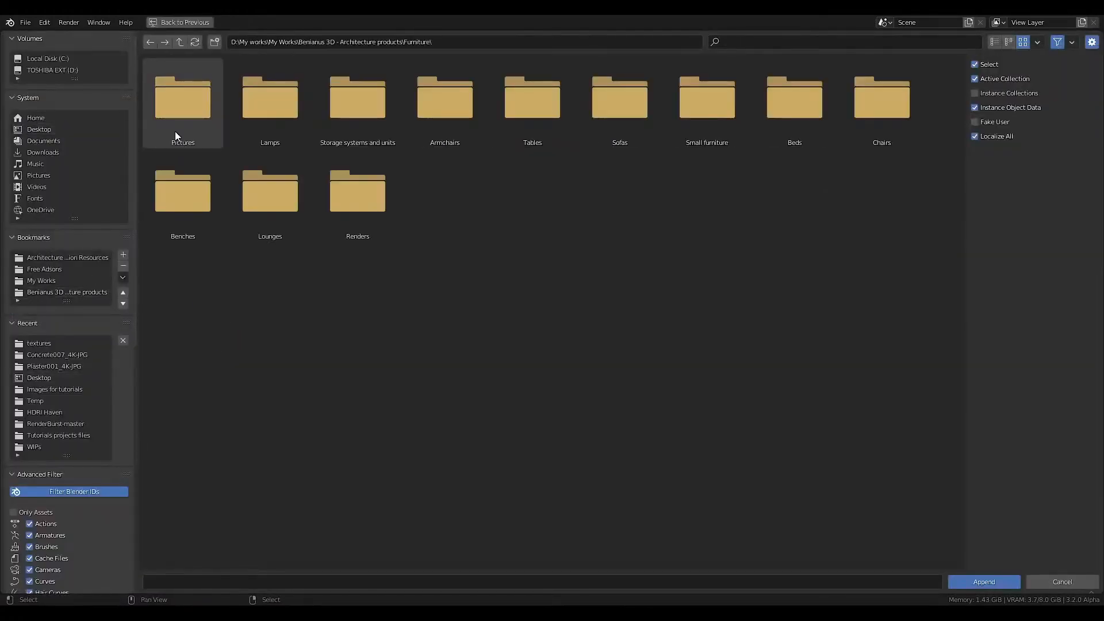
left_click(457, 116)
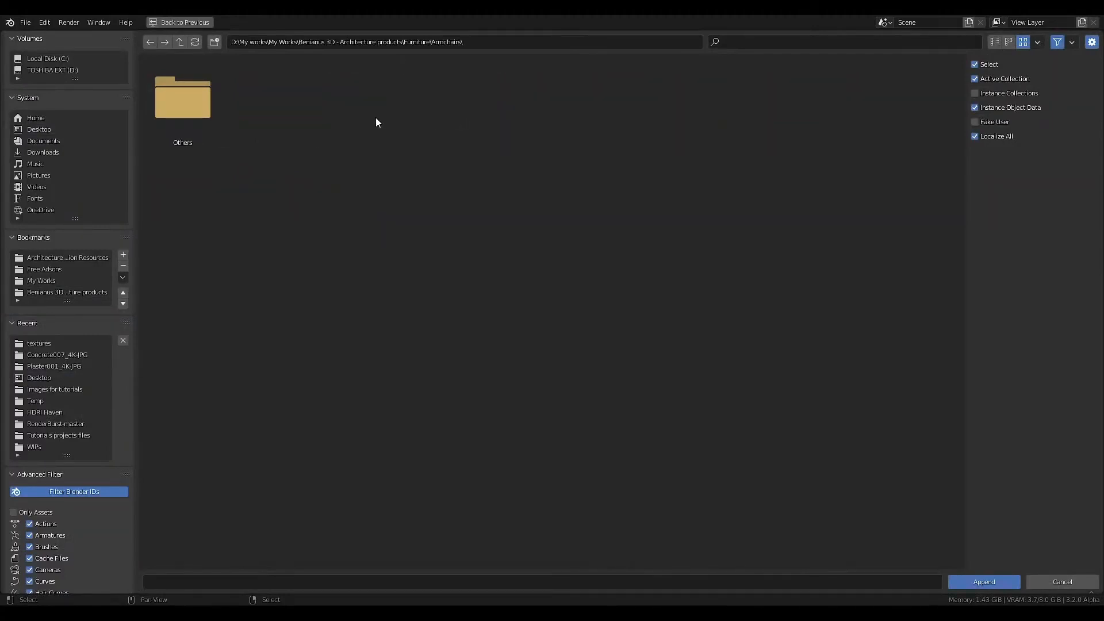
left_click(169, 107)
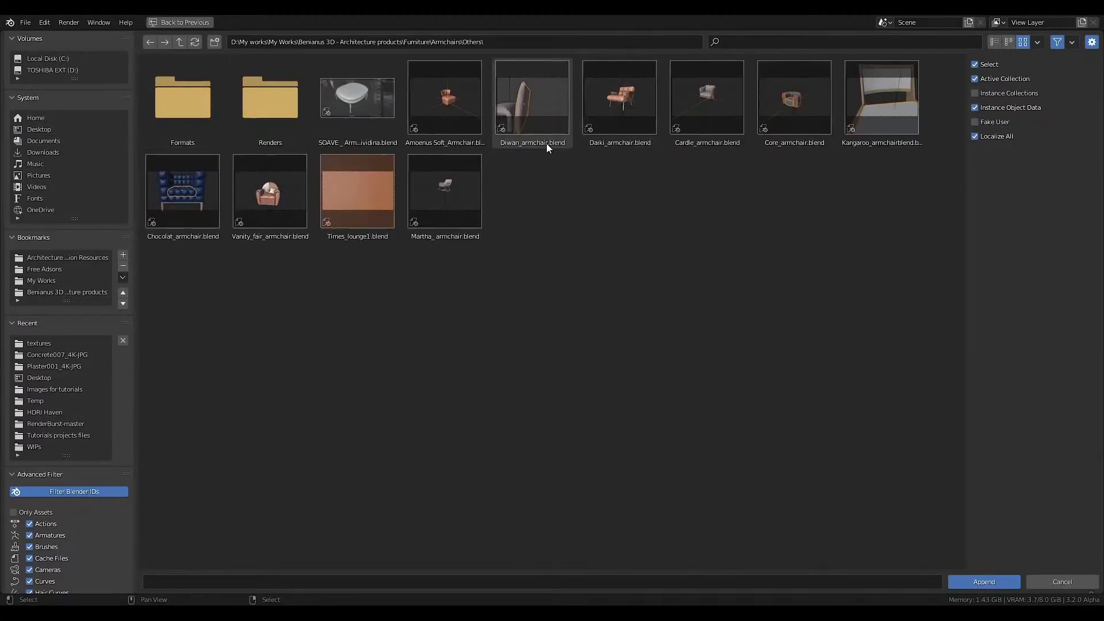
double_click(455, 192)
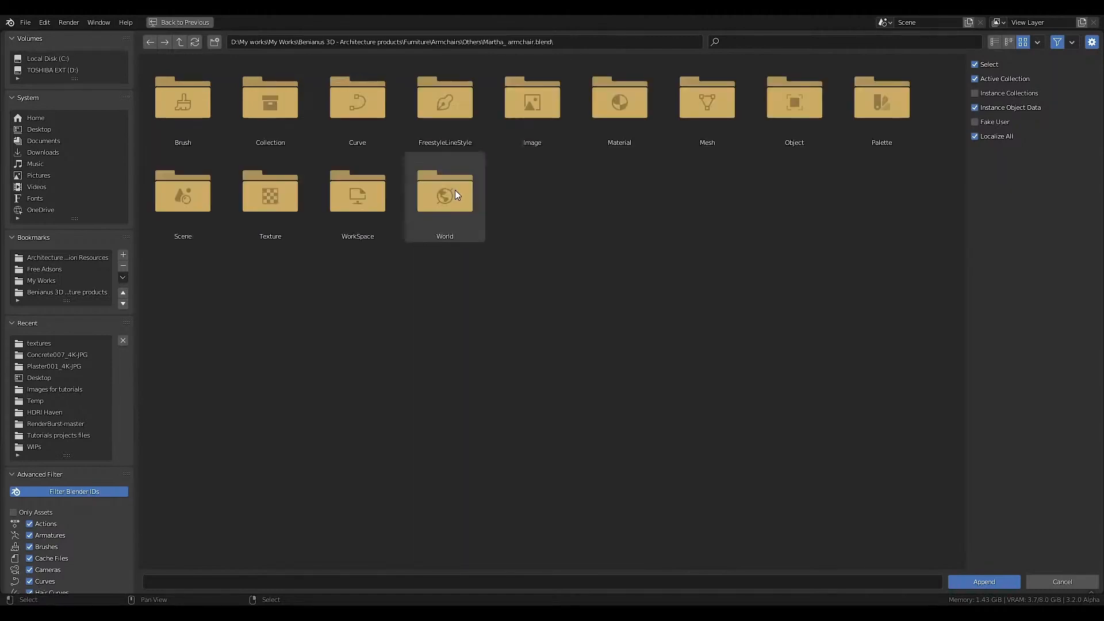
double_click(277, 118)
left_click(164, 93)
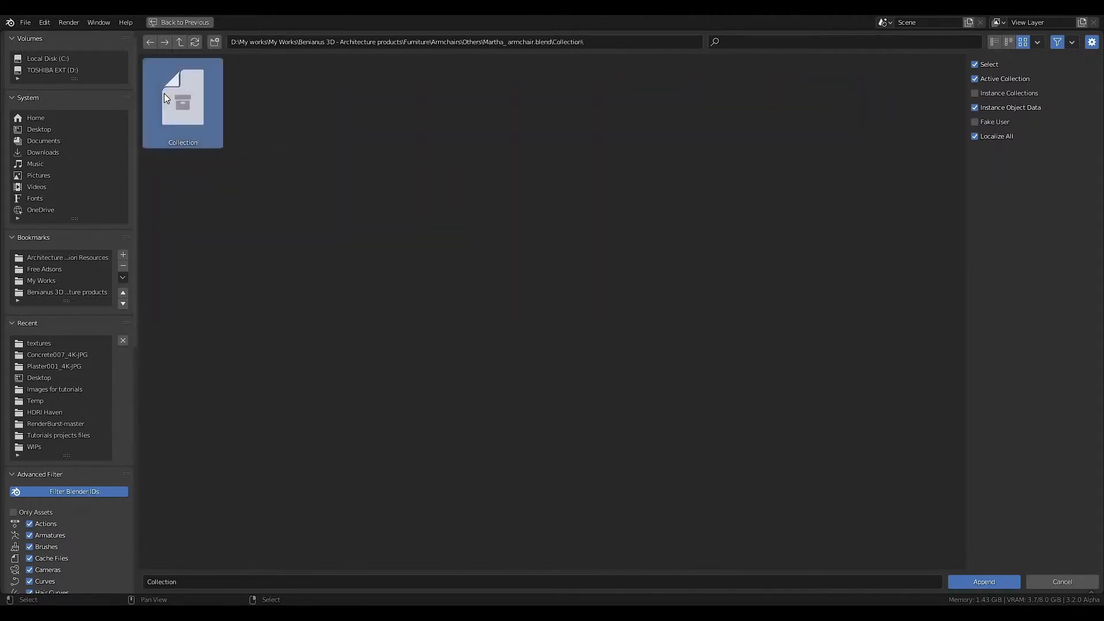
left_click(973, 581)
In the wireframe camera view, rotate the armchair about the Z axis and scale it up to the reference chair's size.
scroll(250, 309, "up", 2)
key("KP_0")
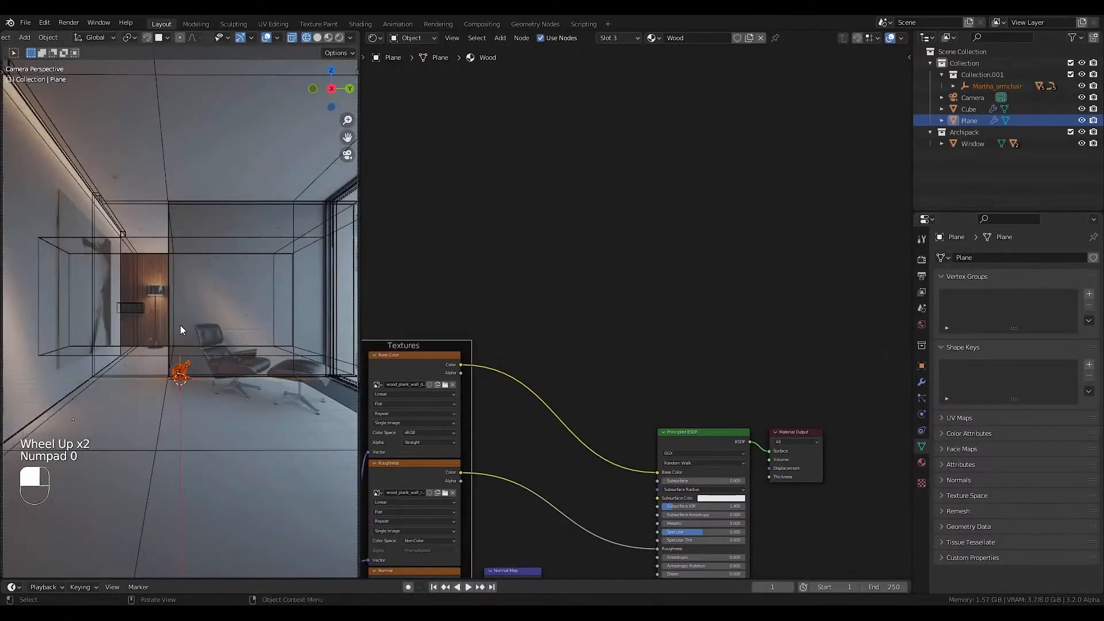
key("shift+z")
key("shift+z")
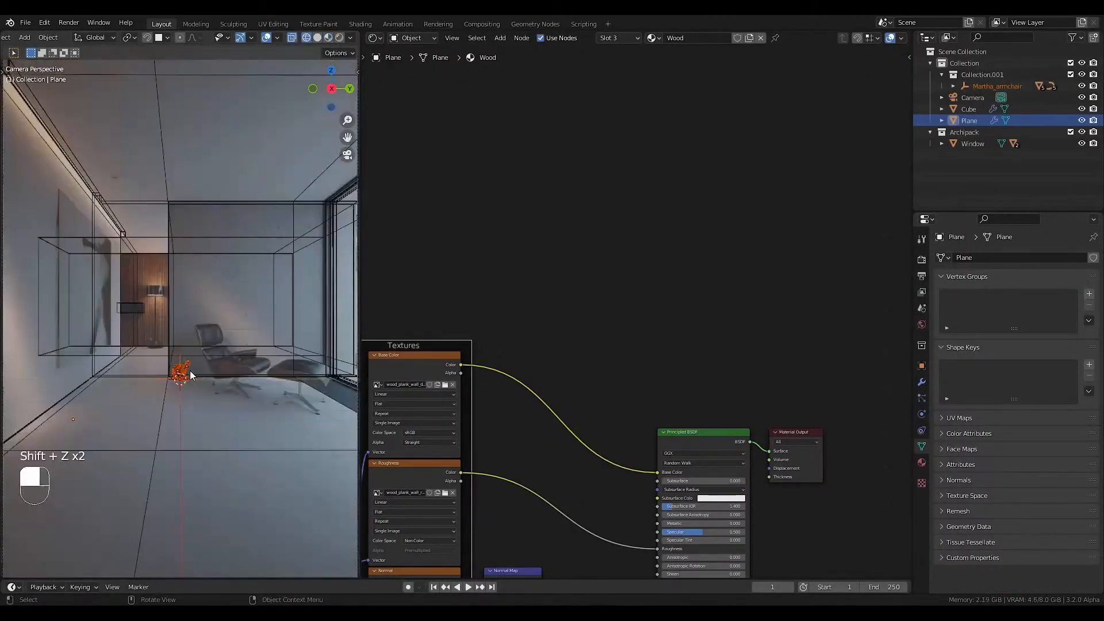
key("r")
key("z")
left_click(157, 325)
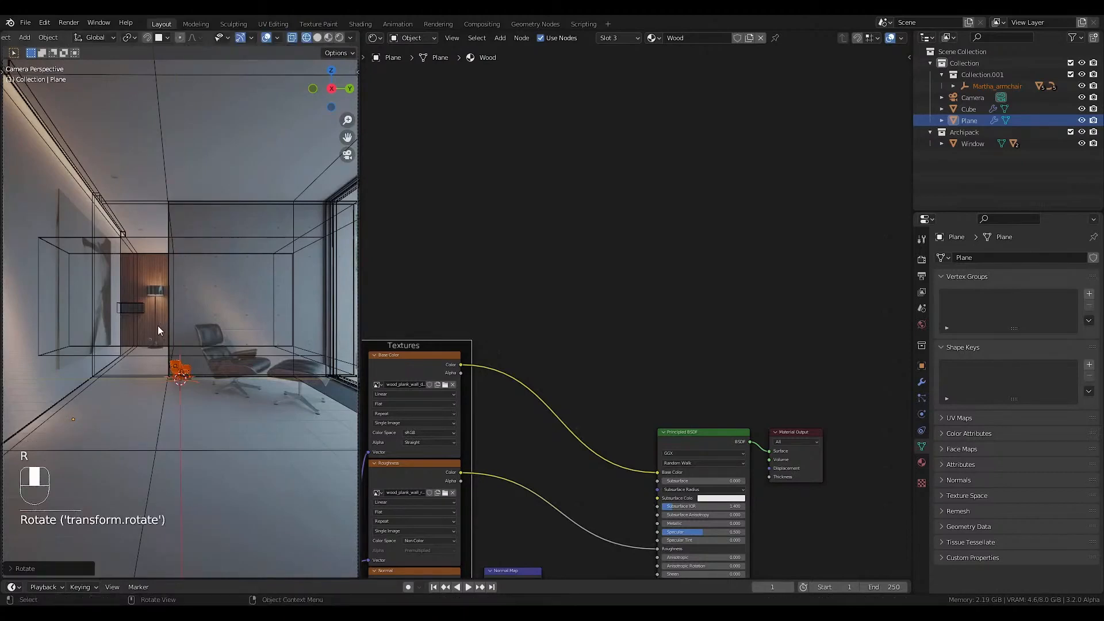
key("s")
left_click(71, 432)
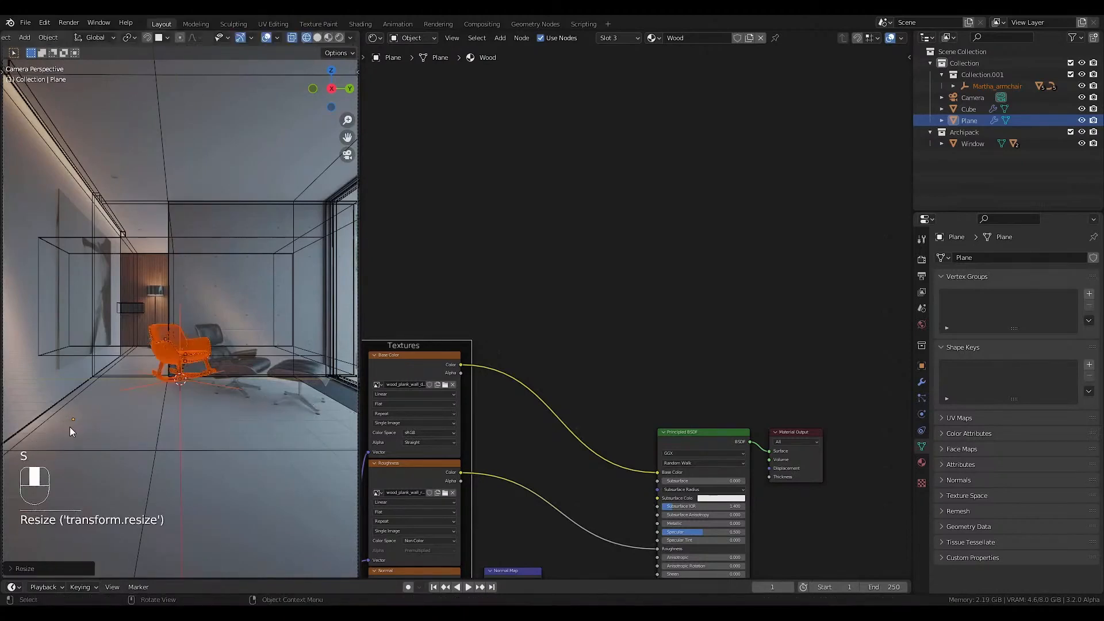
Move the armchair along the Y axis and adjust its position over the lounge chair in the reference photo.
key("g")
key("y")
left_click(84, 421)
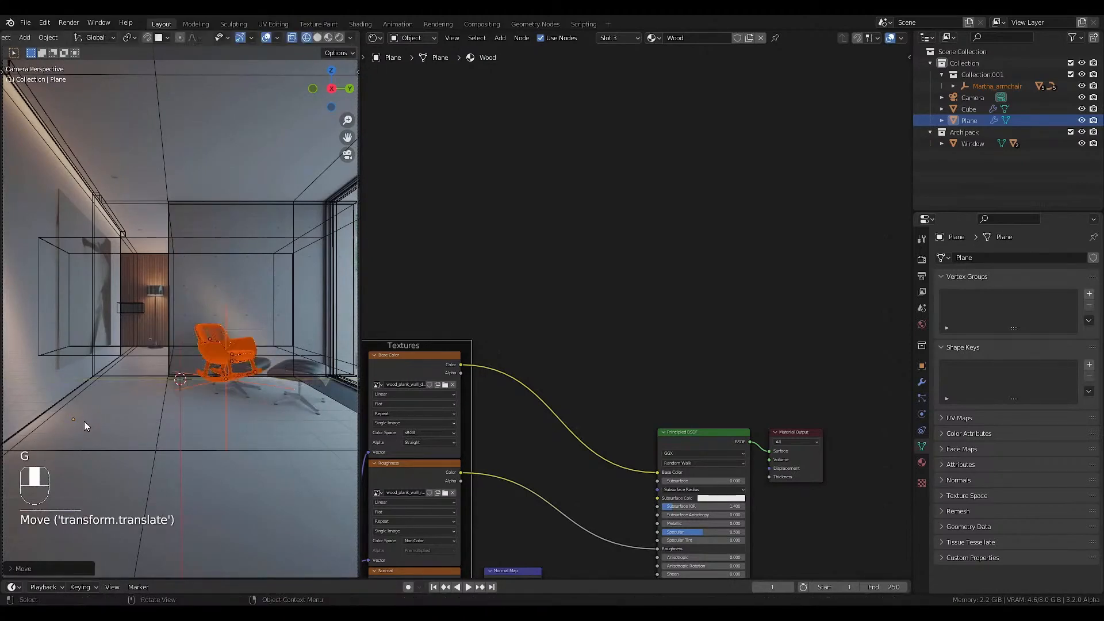
key("g")
left_click(85, 424)
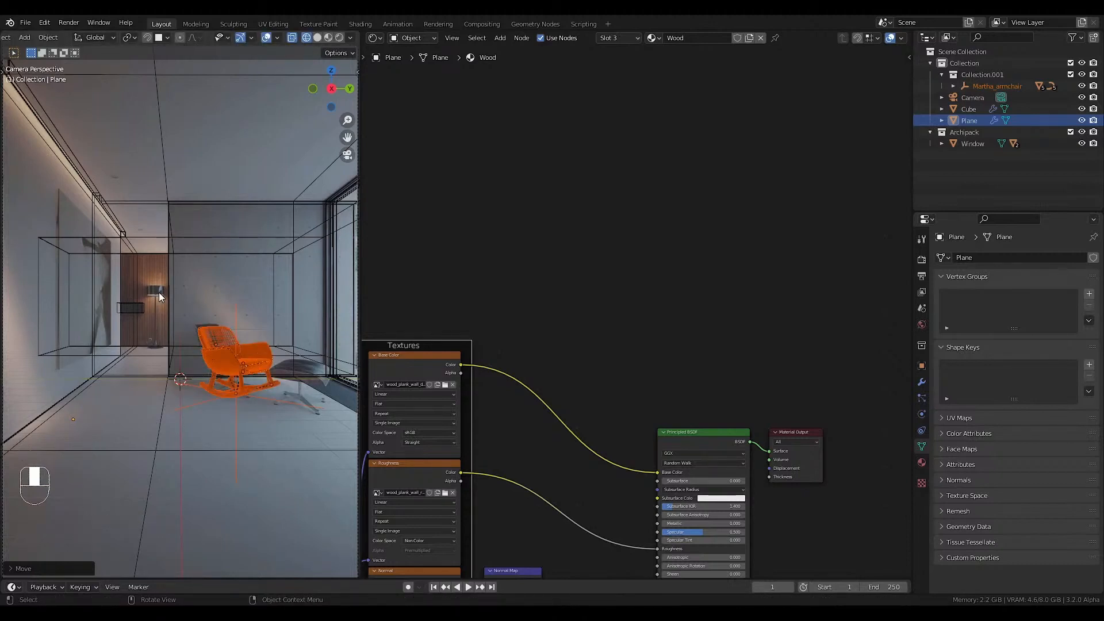
Append the ASTERIA By Umage collection from ASTERIA By Umage.blend in the Furniture\Lamps library folder.
key("F4")
left_click(160, 345)
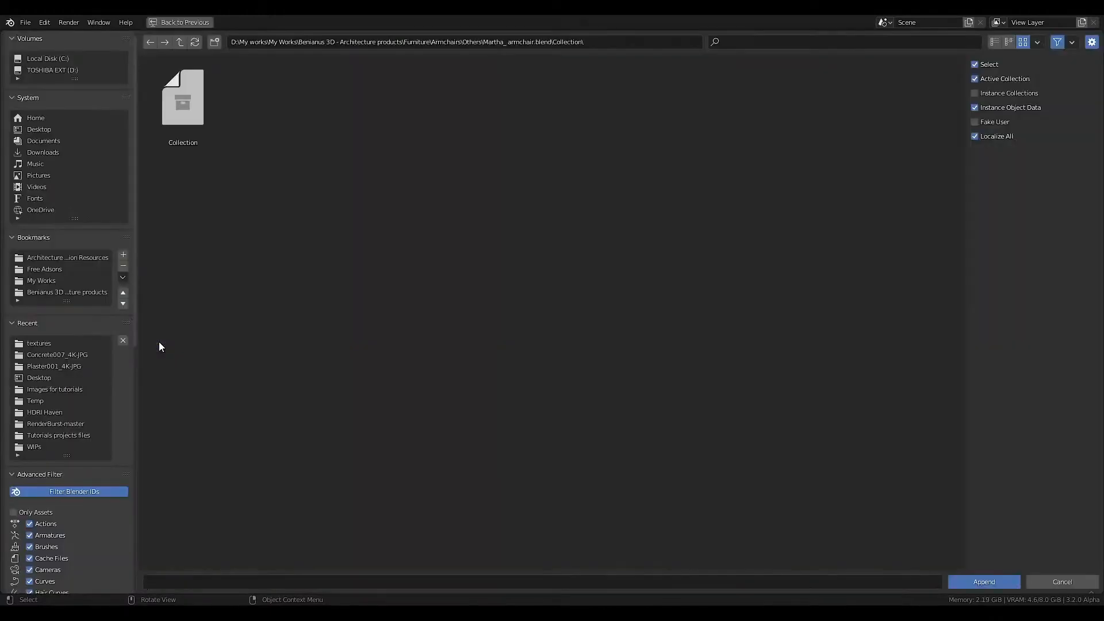
left_click(180, 41)
left_click(182, 45)
left_click(181, 46)
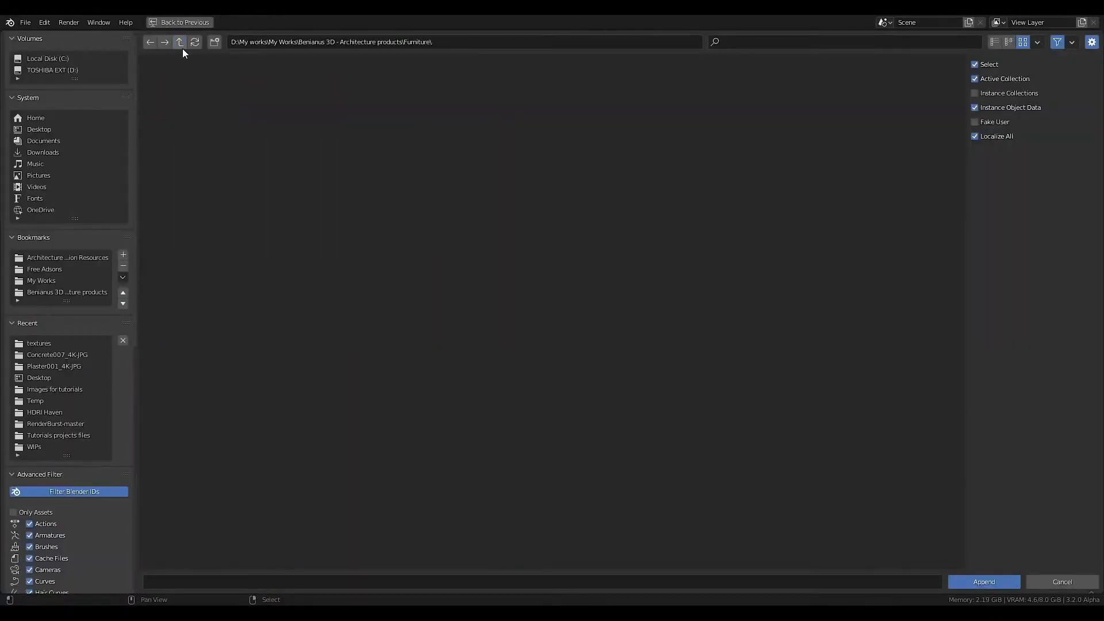
double_click(271, 147)
double_click(359, 115)
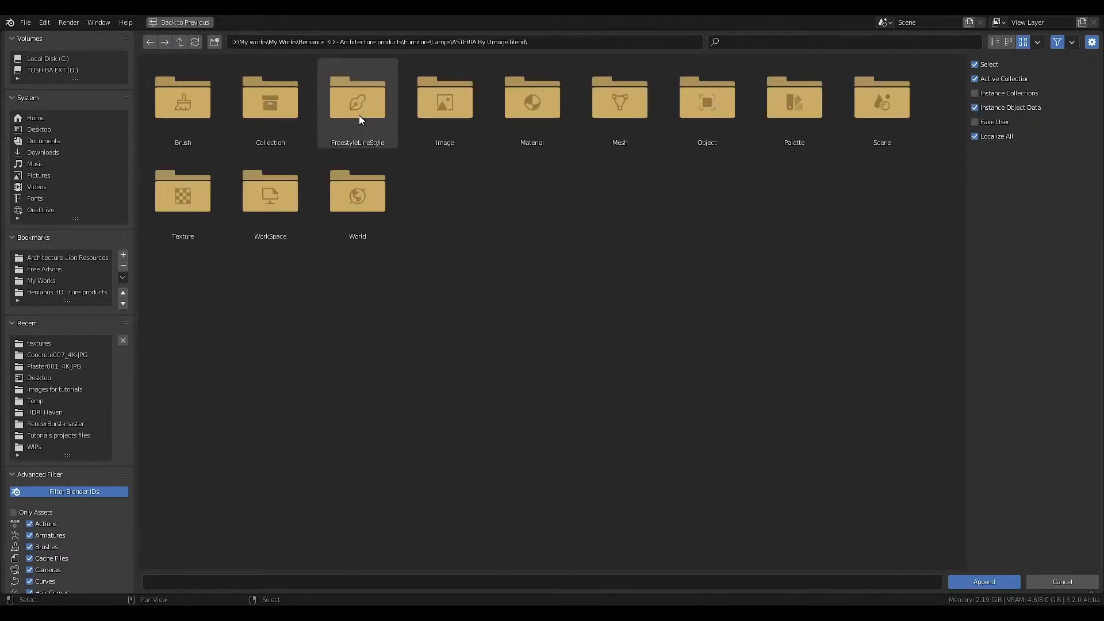
double_click(276, 111)
left_click(210, 115)
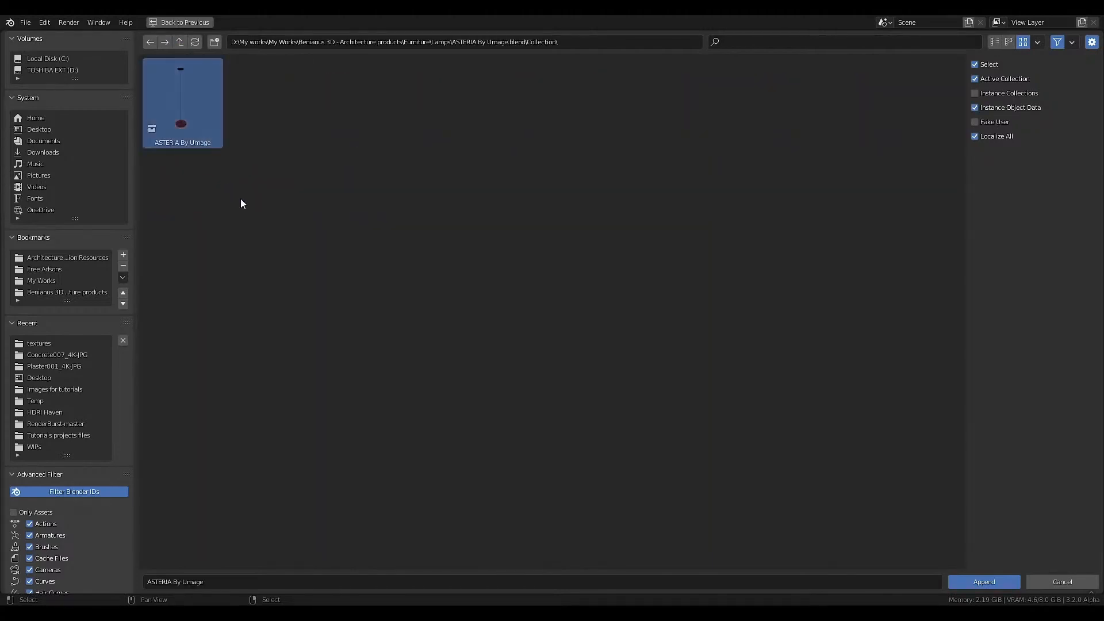
left_click(982, 579)
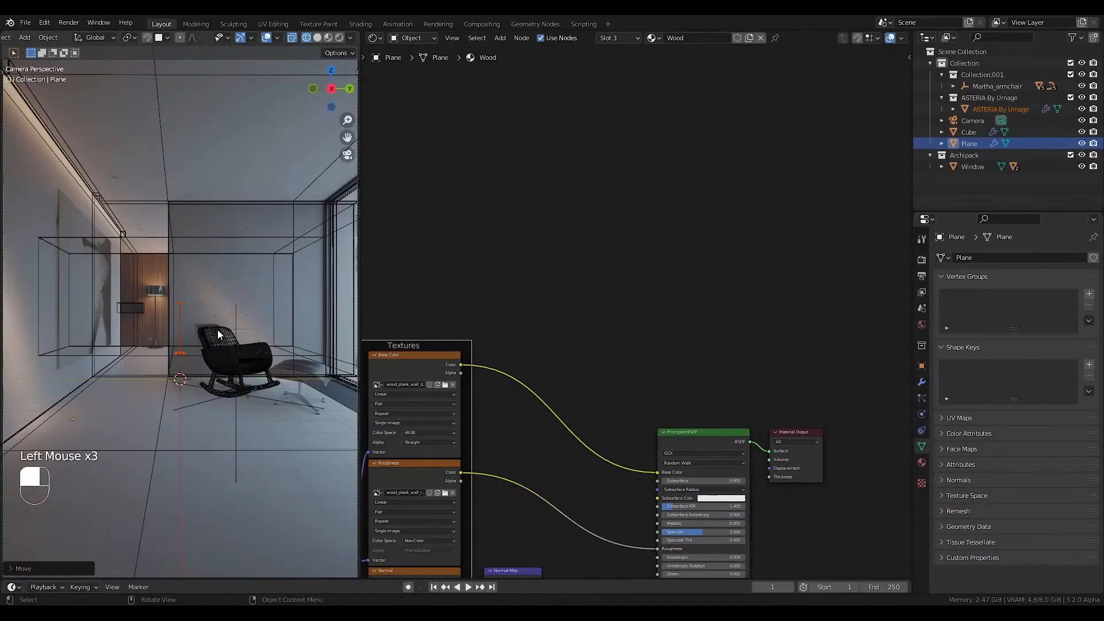
Move the pendant lamp along the Y axis and across the plan to the far end of the back hallway, using the top view.
left_click_drag(180, 327, 177, 325)
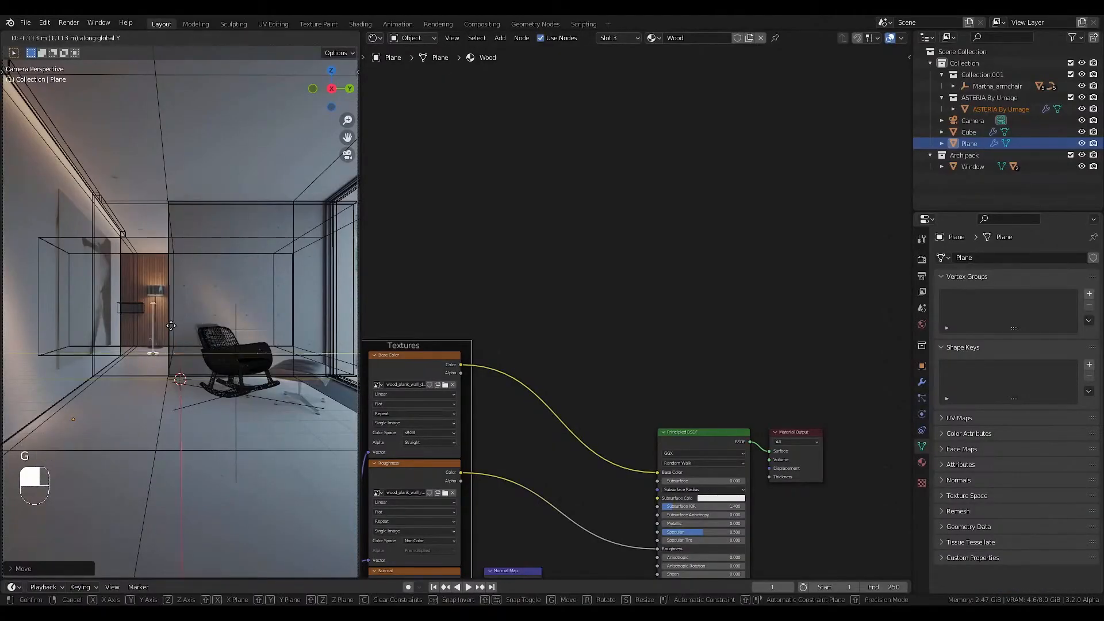
key("KP_7")
scroll(199, 336, "down", 1)
scroll(200, 335, "down", 1)
middle_click_drag(200, 335, 216, 345, "shift")
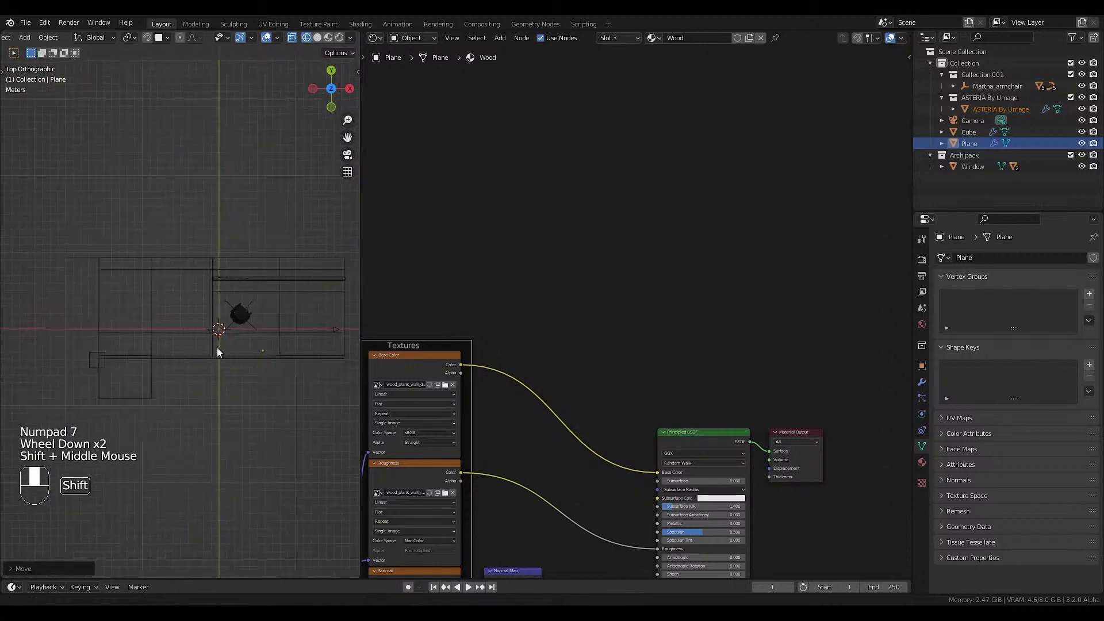
scroll(216, 345, "up", 1)
key("g")
key("g")
key("g")
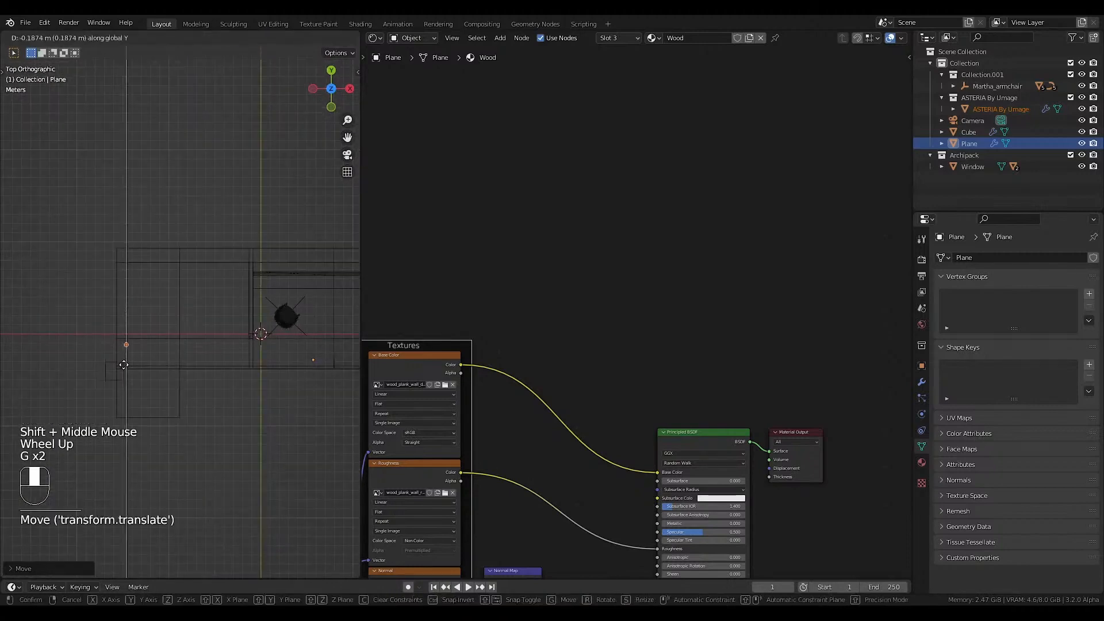
key("KP_0")
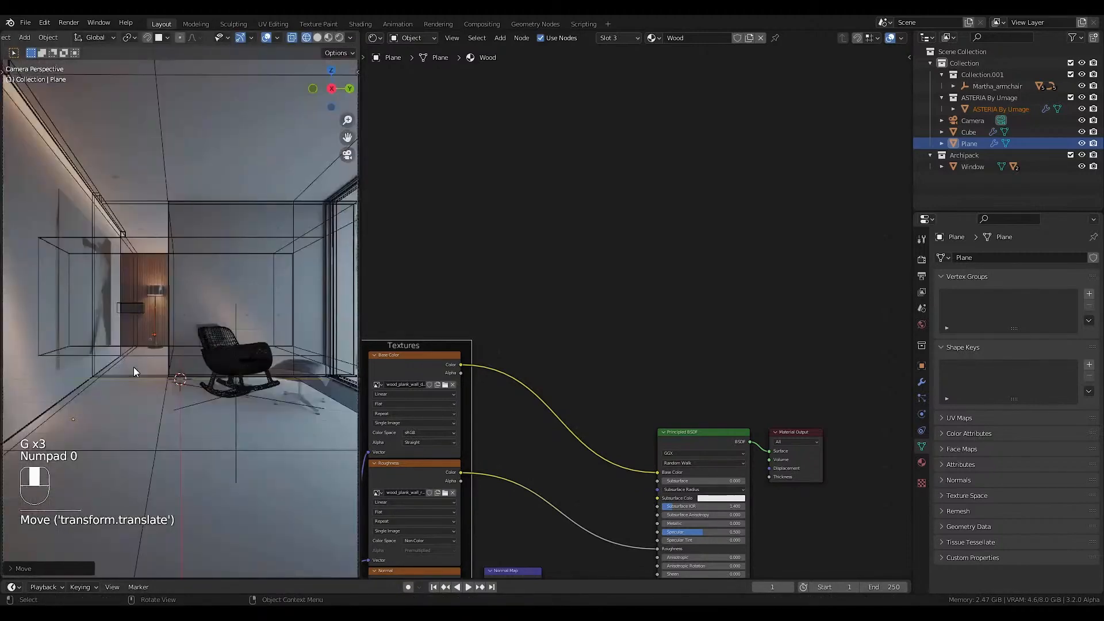
In the camera view, raise the pendant lamp to the reference lamp's height and show the room with its materials.
scroll(198, 423, "down", 4)
key("s")
key("g")
left_click(257, 237)
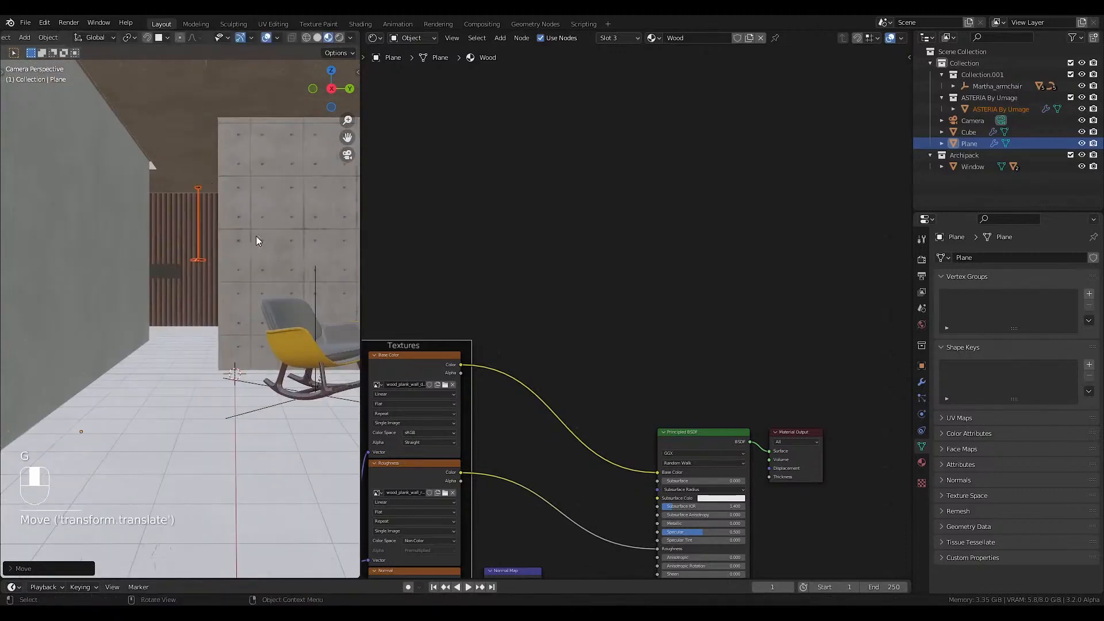
key("s")
left_click(285, 270)
key("ctrl+z")
scroll(203, 163, "up", 3)
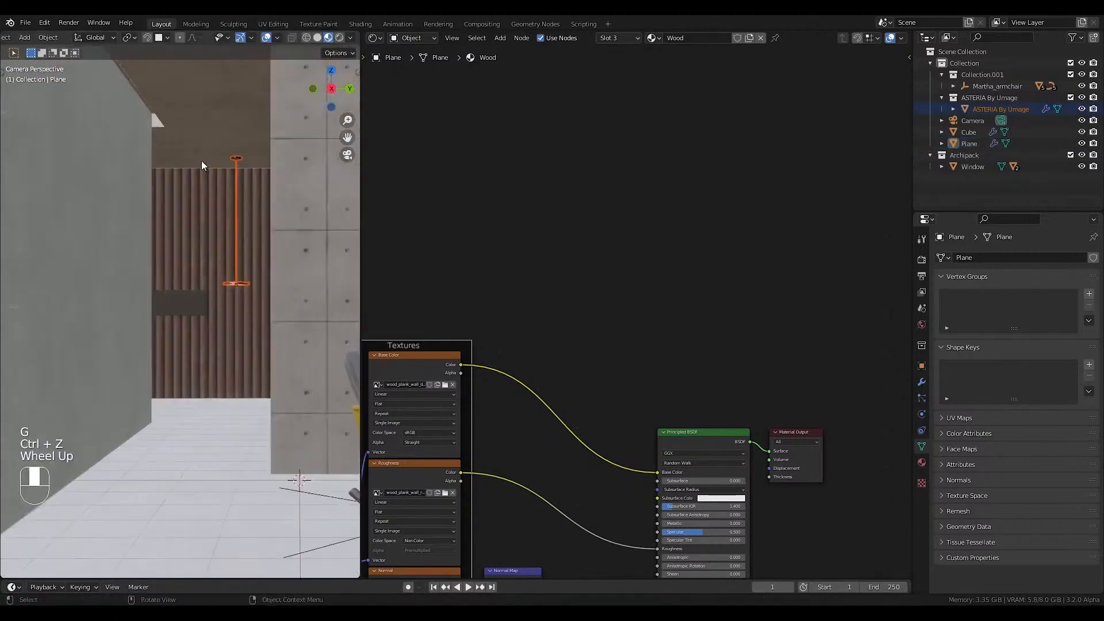
scroll(256, 189, "down", 1)
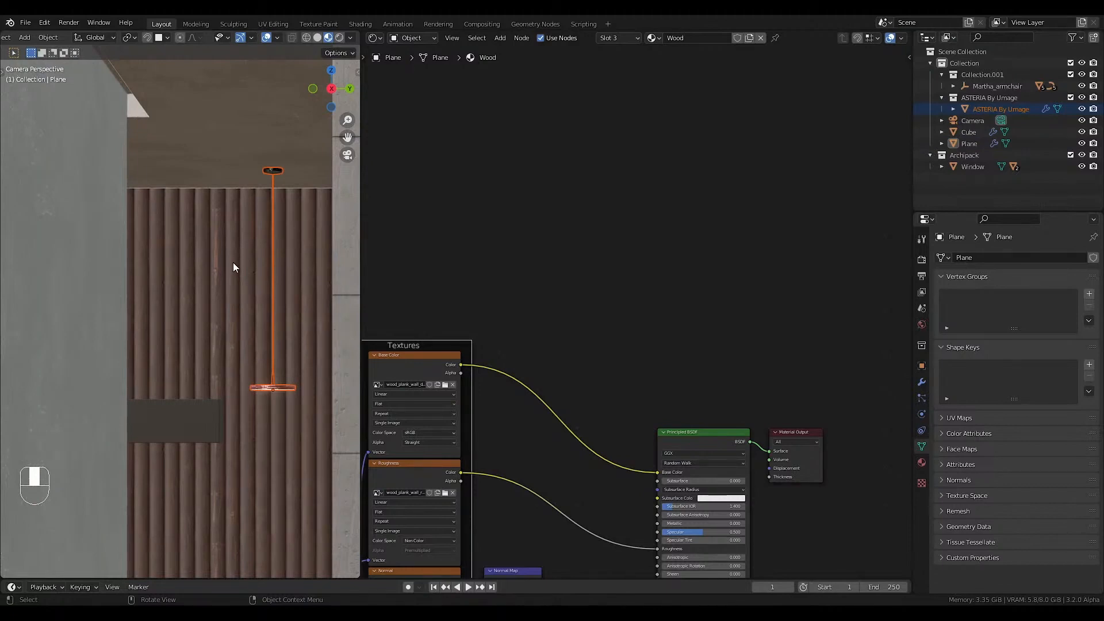
In the wireframe camera view, scale the pendant lamp up to about 1.84 times its size.
key("Home")
key("shift+z")
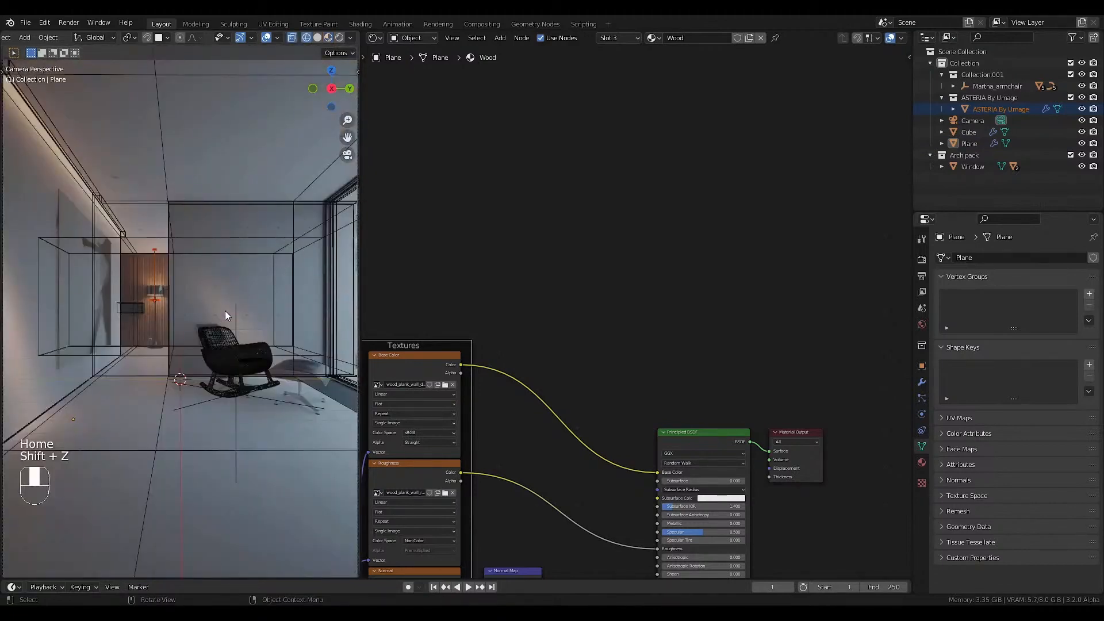
key("s")
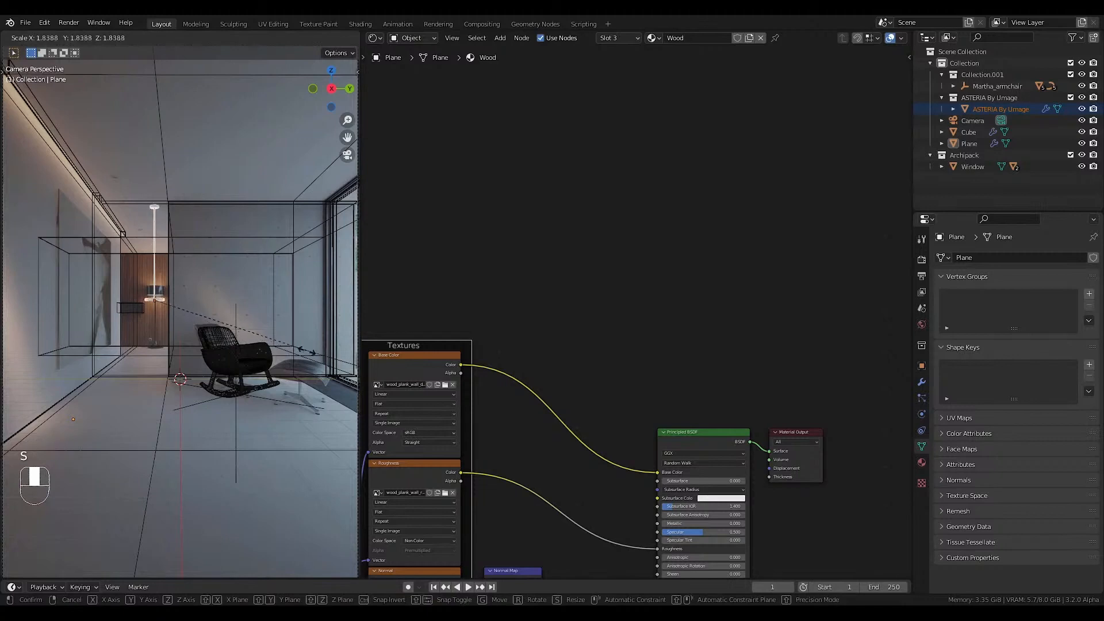
left_click(184, 323)
In the pendant lamp's mesh, select the ceiling canopy with the cord's upper end and lower it along the Z axis.
key("Tab")
key("Tab")
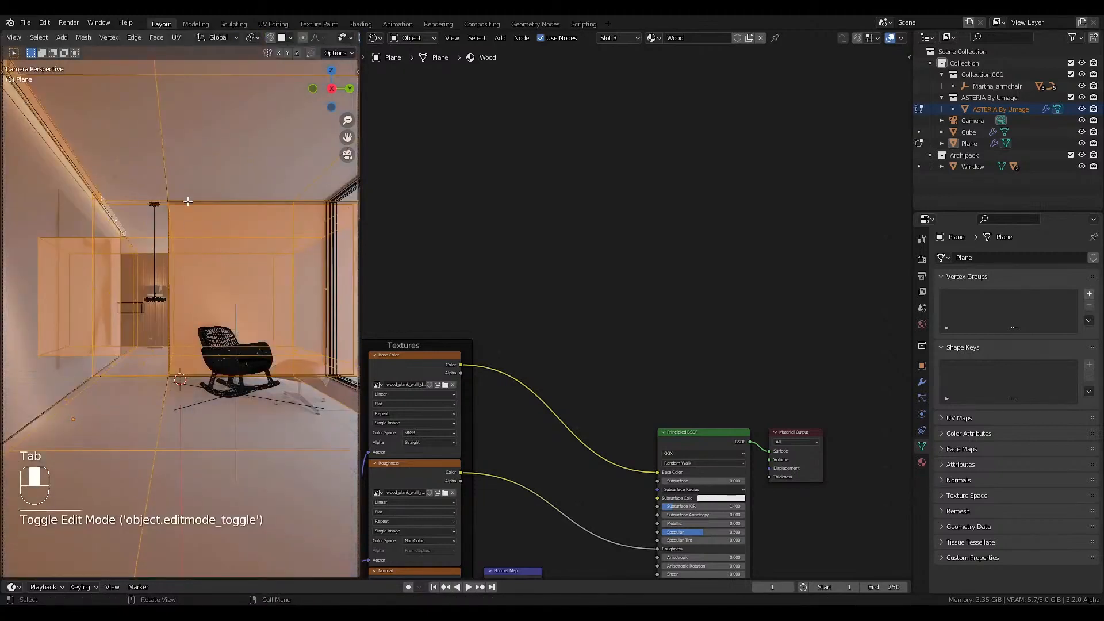
left_click(164, 253)
key("Tab")
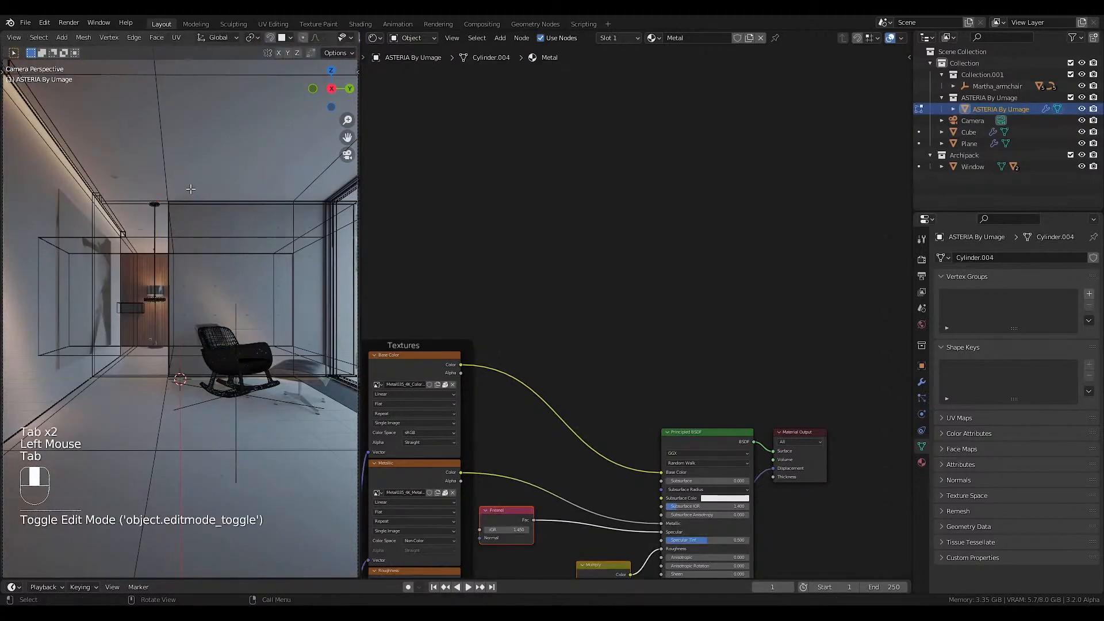
left_click_drag(190, 190, 133, 223)
key("g")
key("z")
left_click(156, 241, "ctrl")
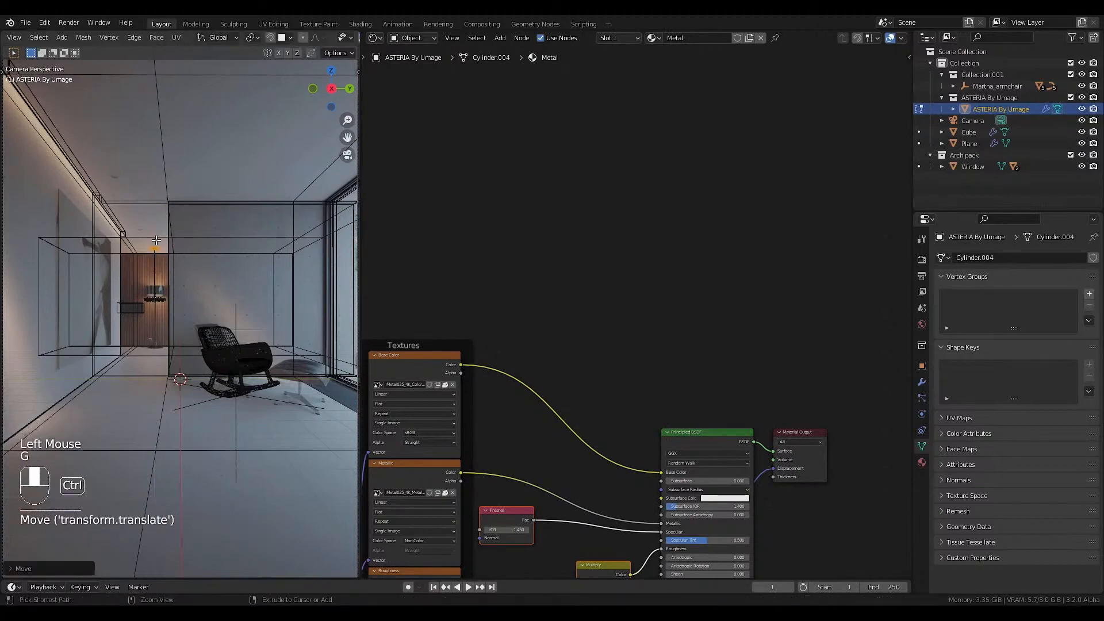
Raise the lamp's disc shade along the Z axis towards the reference lampshade, then leave mesh editing and show the materials again.
scroll(156, 240, "up", 4)
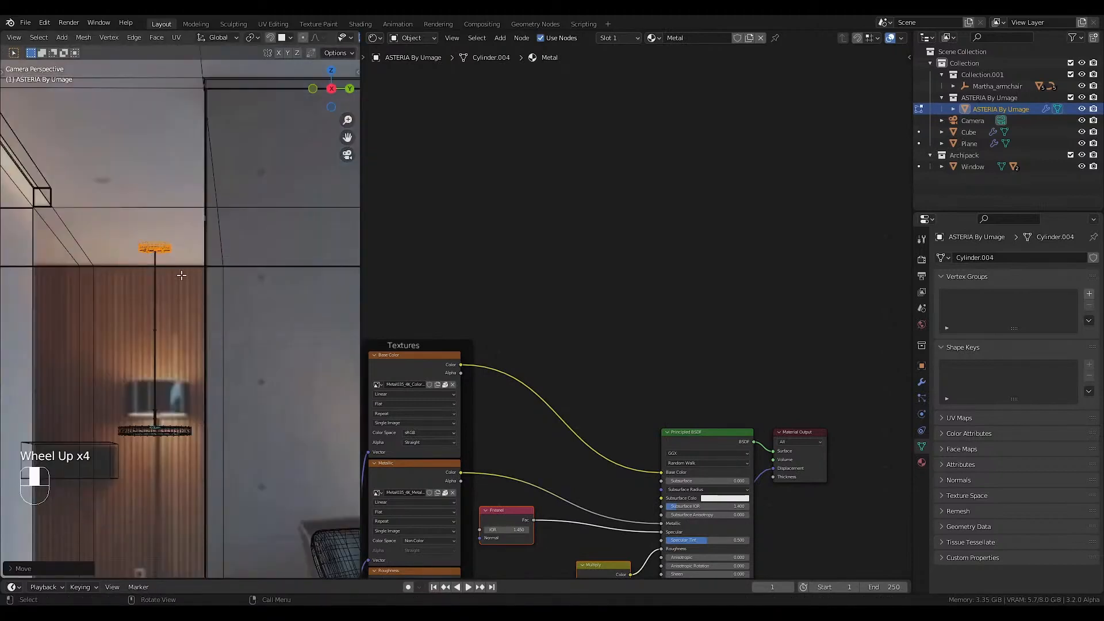
scroll(183, 355, "down", 1)
left_click(159, 418)
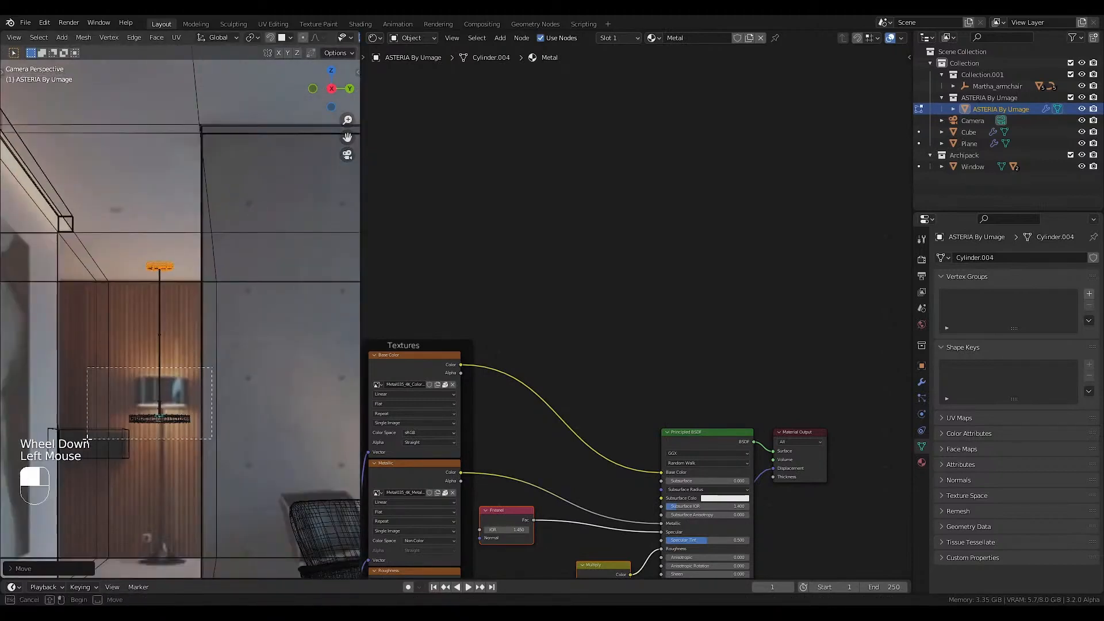
key("g")
key("z")
left_click(237, 412)
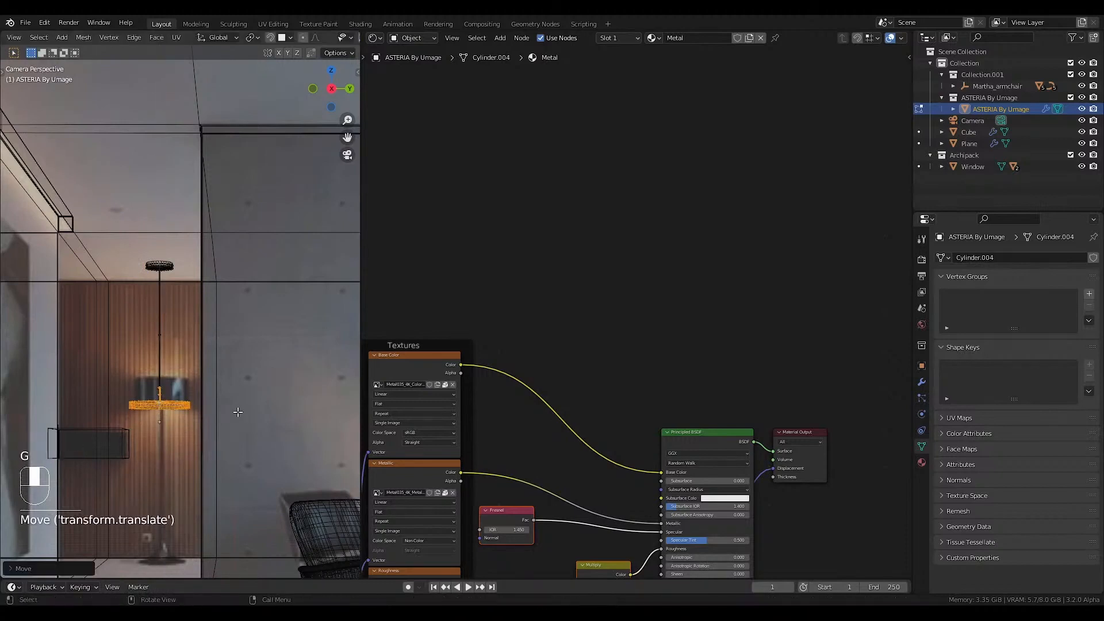
key("Tab")
key("shift+z")
Append the Pictures_001 collection from Pictures_001.blend in the Furniture\Pictures library folder.
scroll(204, 412, "down", 2)
scroll(197, 410, "down", 2)
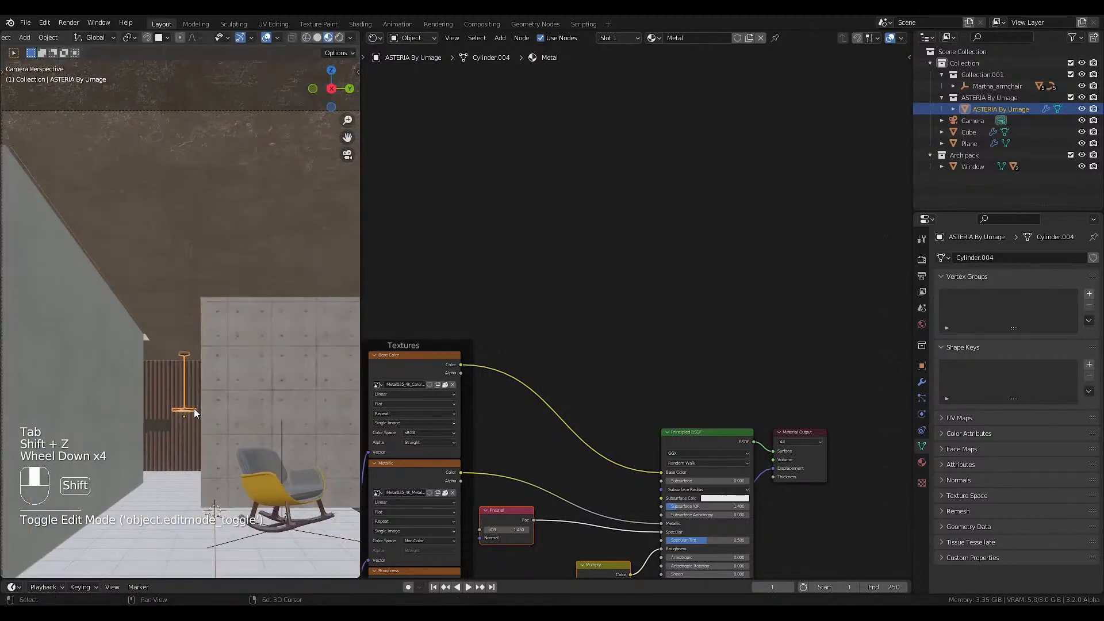
middle_click_drag(194, 409, 105, 339, "shift")
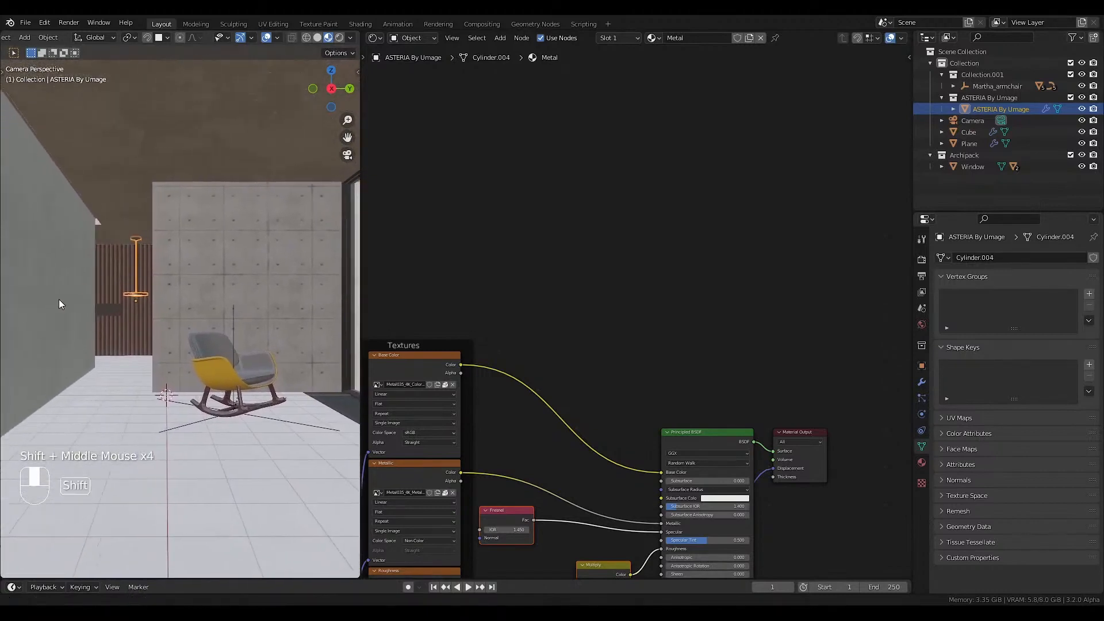
middle_click_drag(59, 299, 146, 267, "shift")
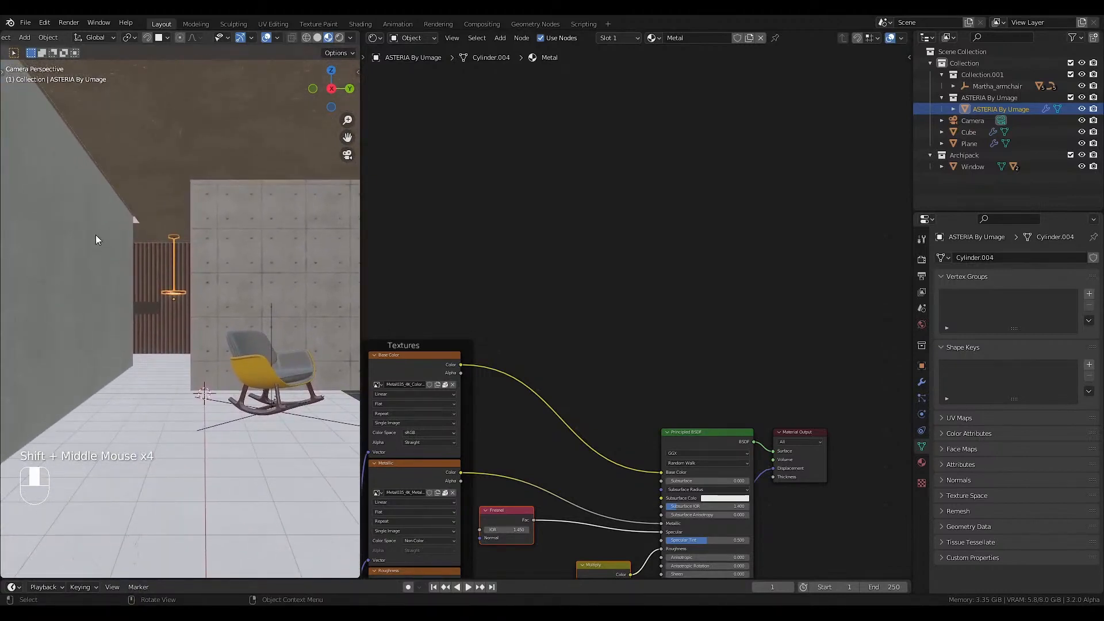
left_click(26, 22)
left_click(58, 134)
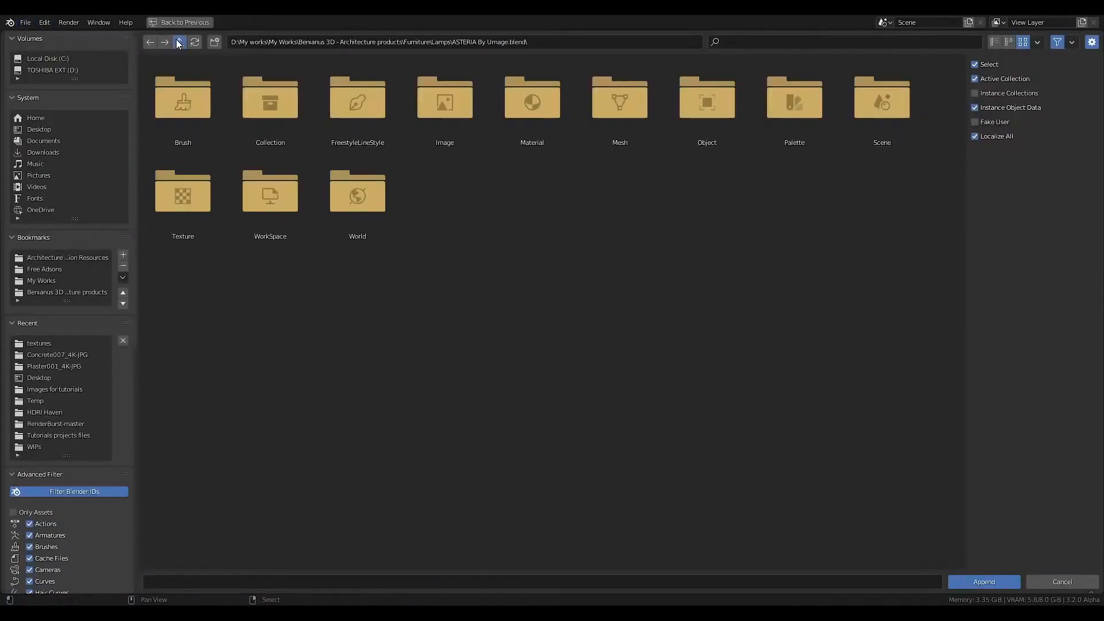
left_click(179, 43)
left_click(179, 43)
double_click(195, 112)
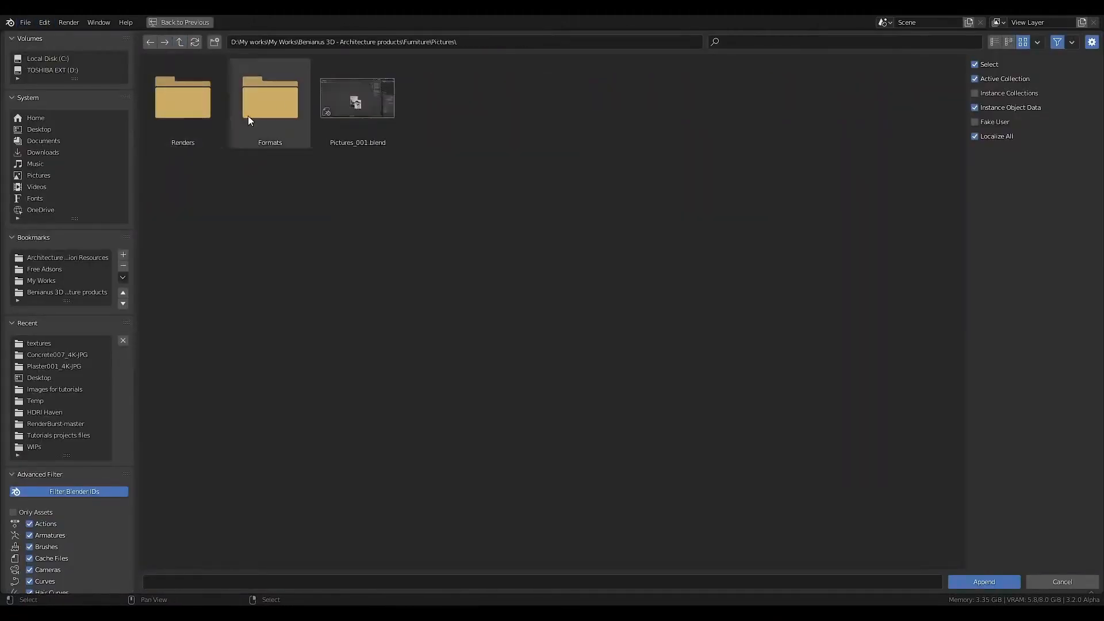
double_click(358, 100)
double_click(268, 103)
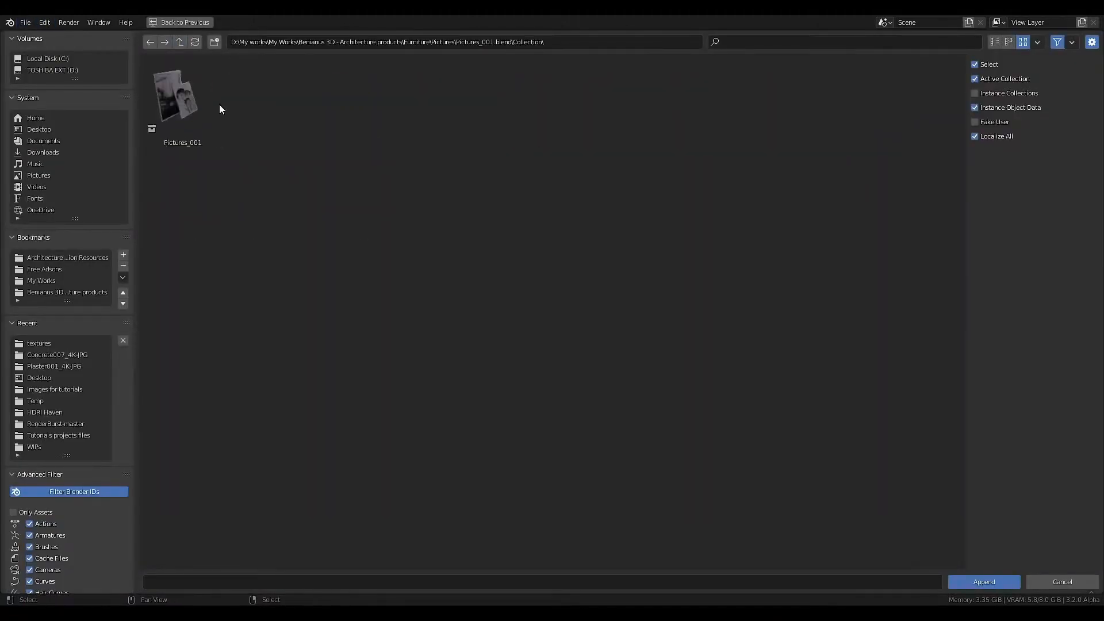
double_click(173, 104)
Rotate the appended framed pictures 90 degrees about the Z axis.
scroll(248, 374, "down", 1)
scroll(248, 374, "up", 2)
key("r")
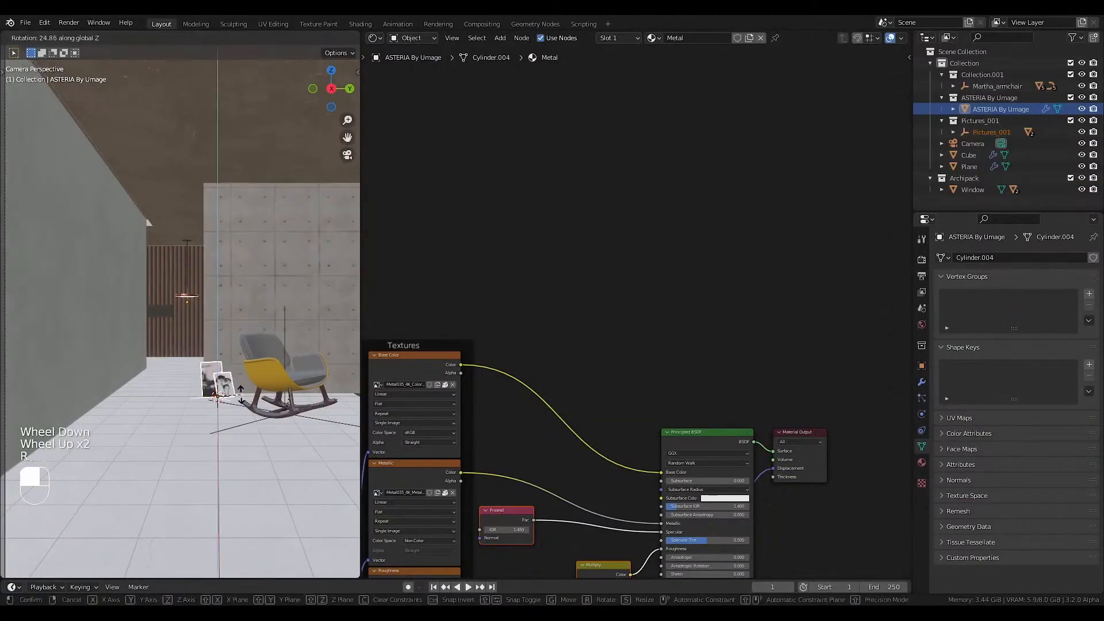
key("z")
key("9")
key("0")
left_click(248, 374)
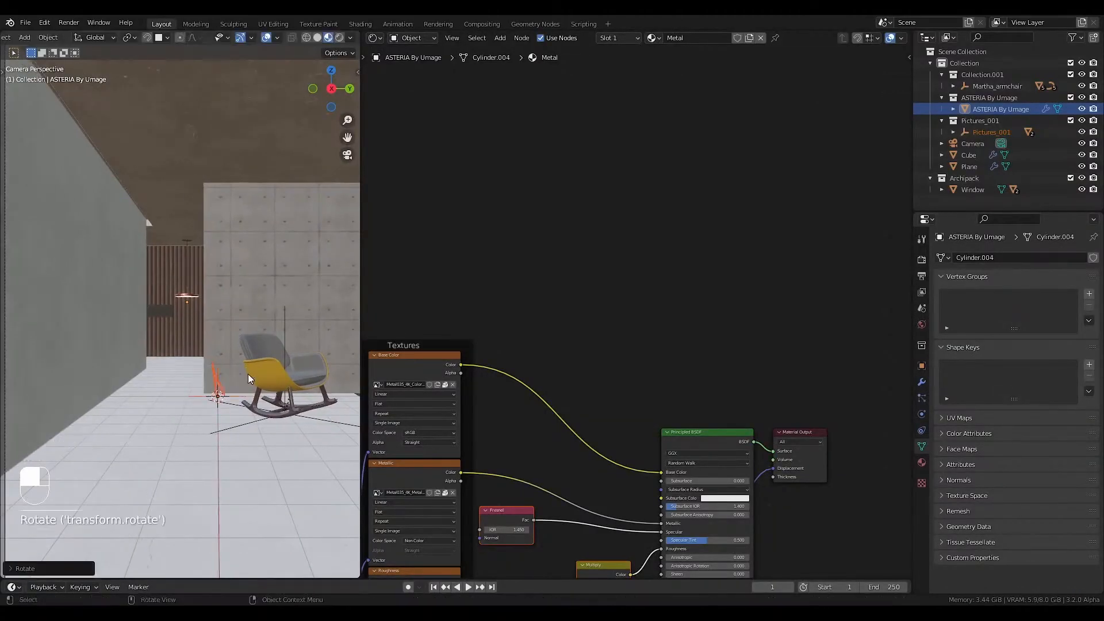
Change the node editor area into a second 3D viewport and show the room from the top.
left_click(375, 41)
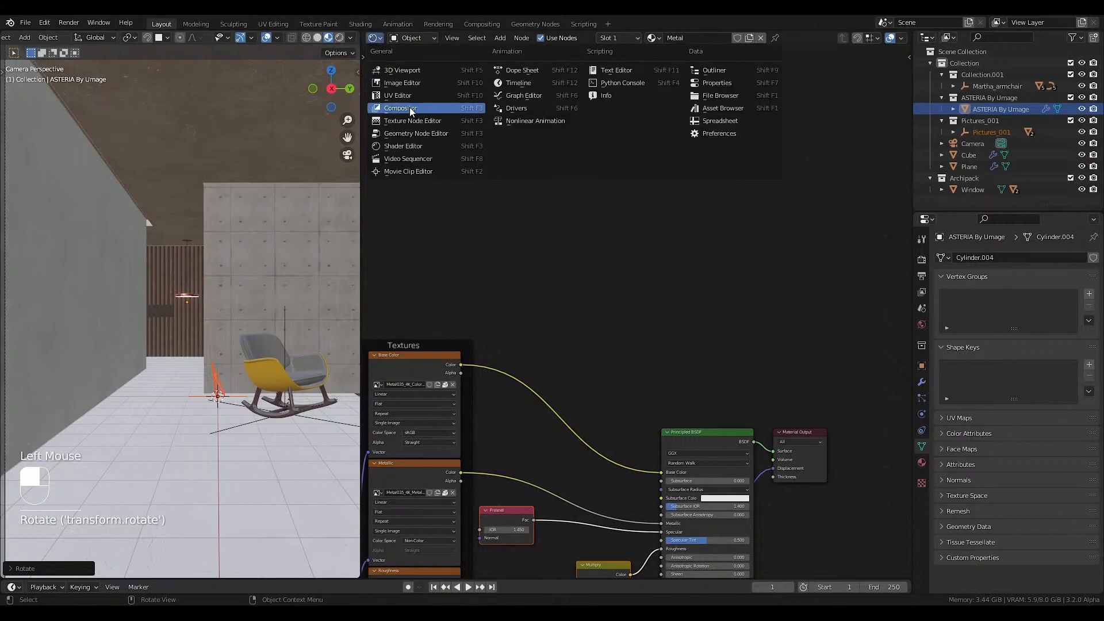
left_click(404, 74)
middle_click_drag(637, 369, 636, 419)
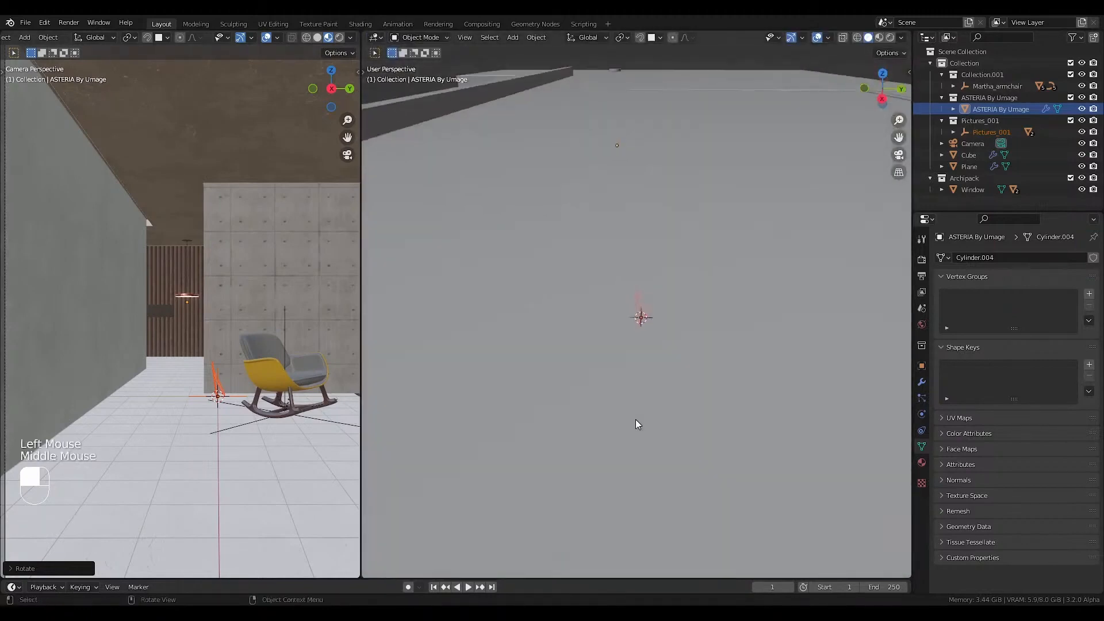
key("KP_7")
Delete the smaller front picture from the pair leaning beside the rocking armchair.
middle_click_drag(244, 354, 176, 367)
scroll(216, 363, "up", 5)
scroll(188, 374, "up", 2)
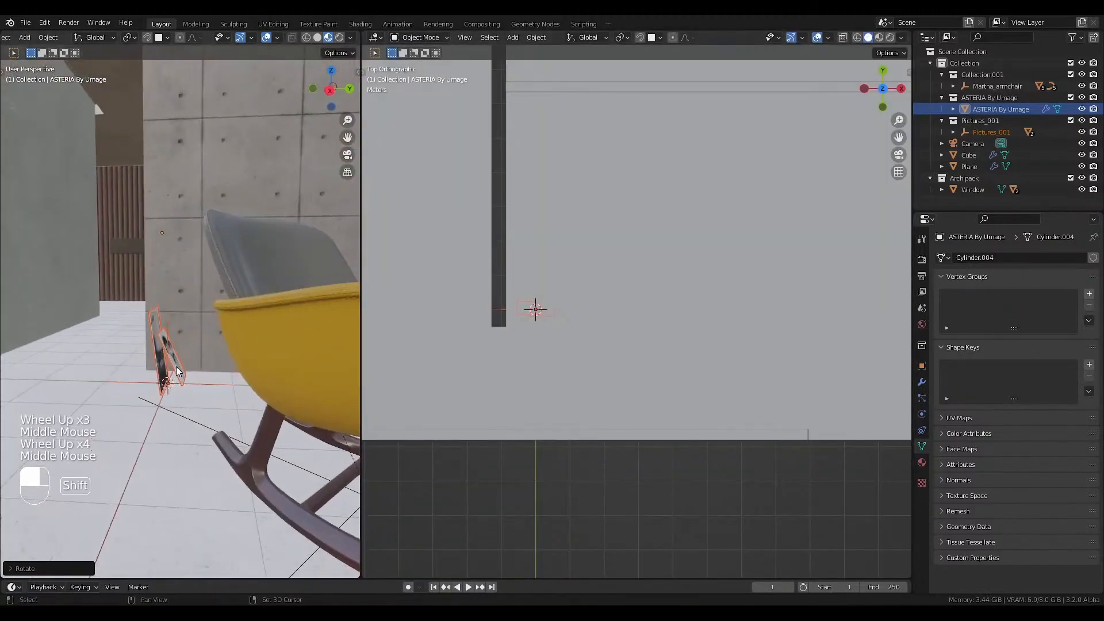
left_click(176, 365)
key("Delete")
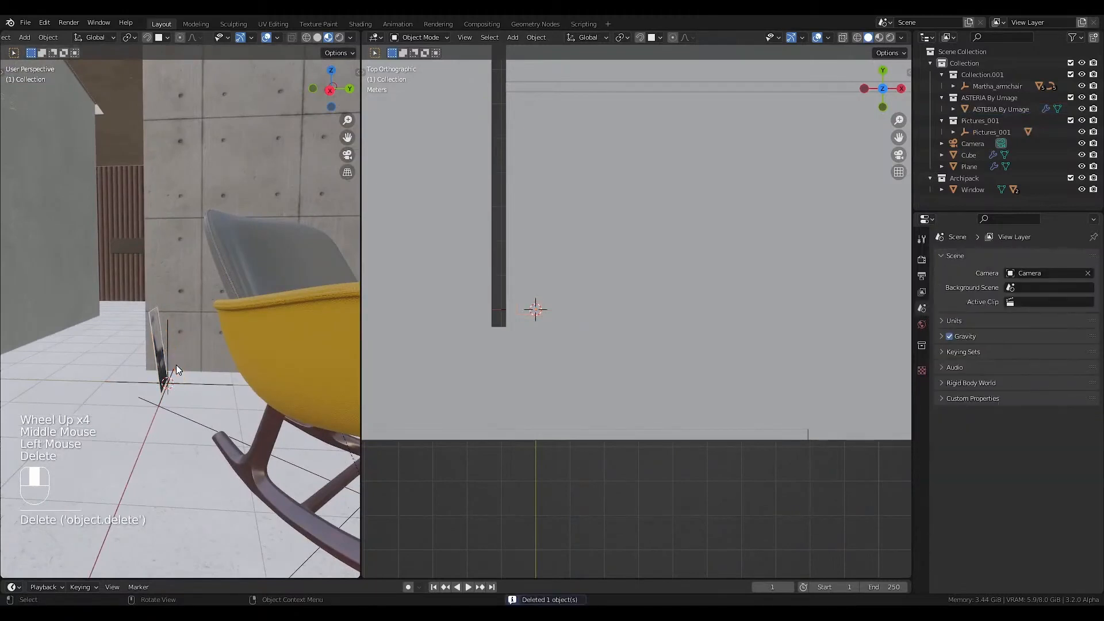
Rotate the remaining framed picture about 7 degrees in the right orthographic wireframe view so that it stands upright.
left_click(162, 360)
key("r")
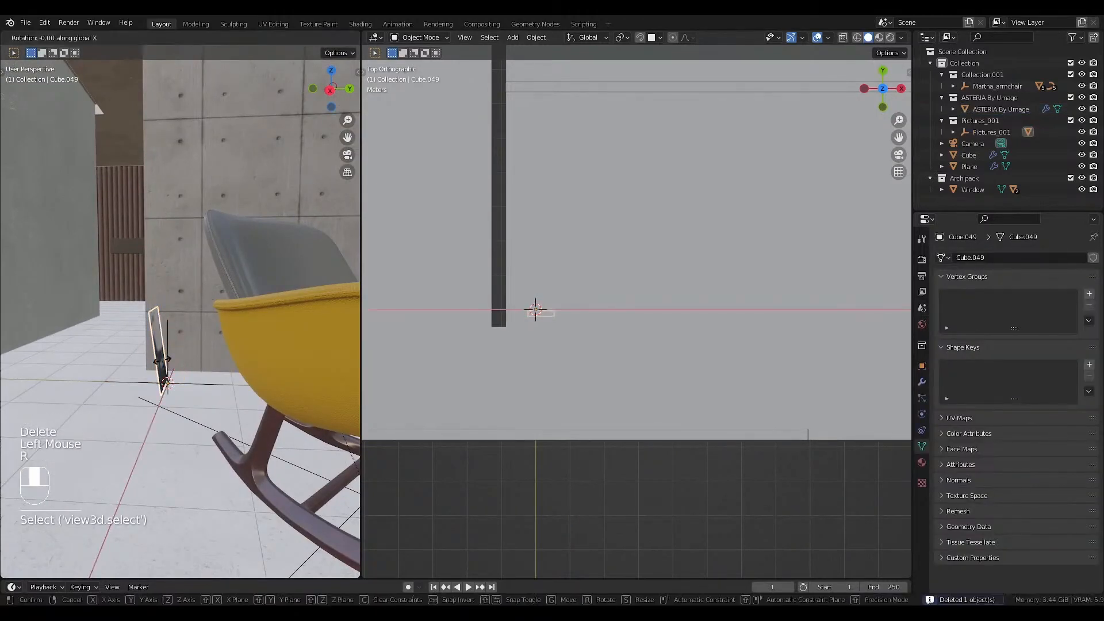
right_click(162, 368)
key("KP_0")
key("KP_0")
key("KP_1")
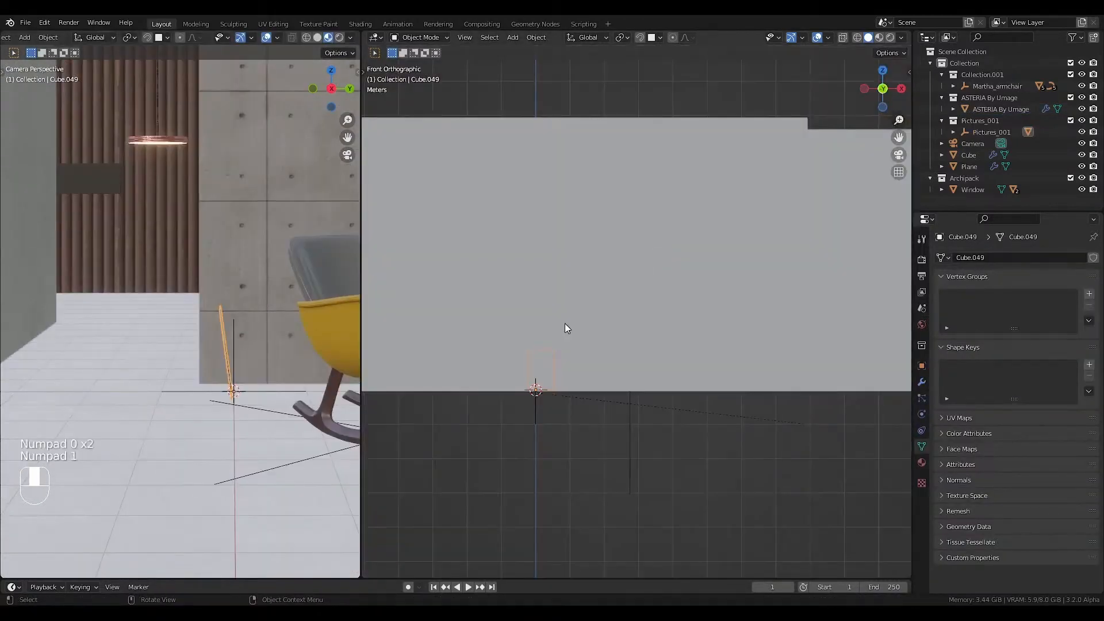
key("KP_3")
key("shift+z")
middle_click_drag(661, 371, 602, 367, "shift")
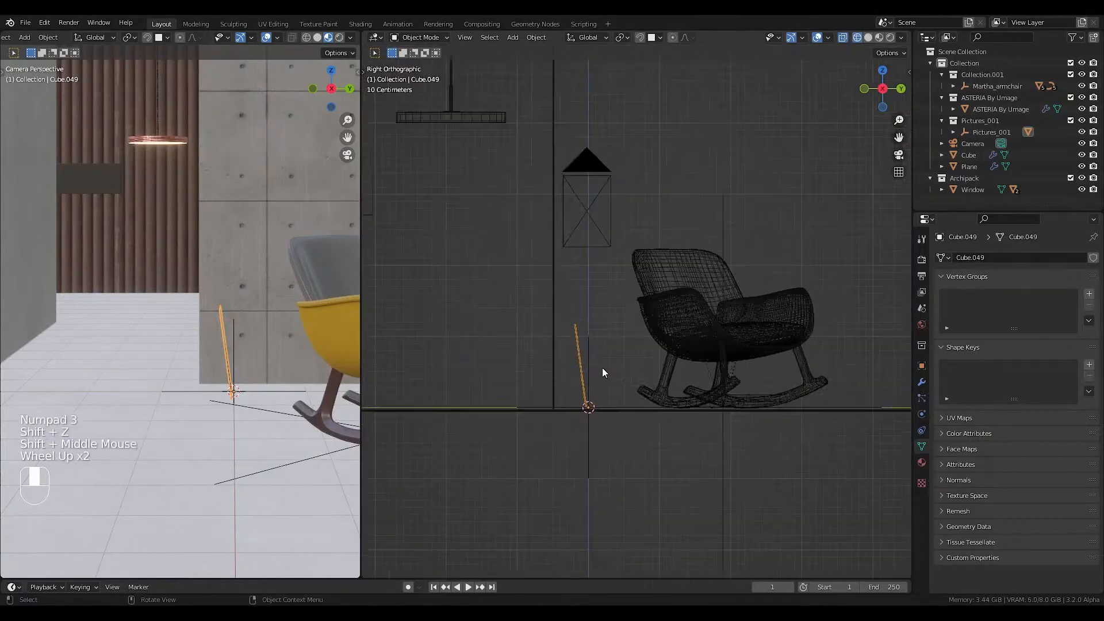
scroll(602, 367, "up", 4)
key("r")
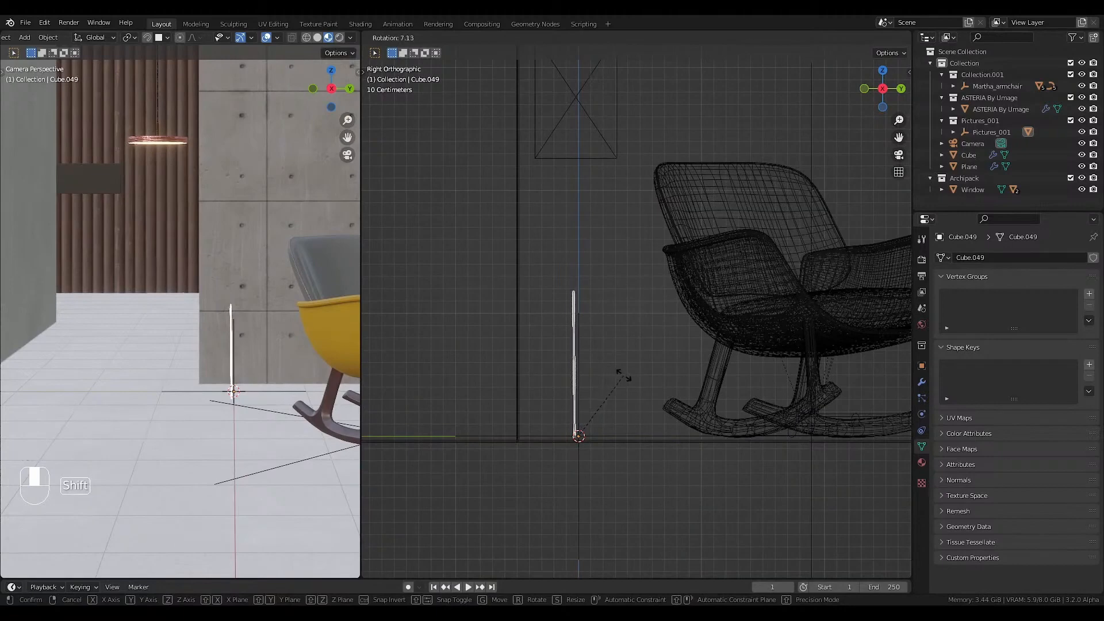
left_click(630, 378)
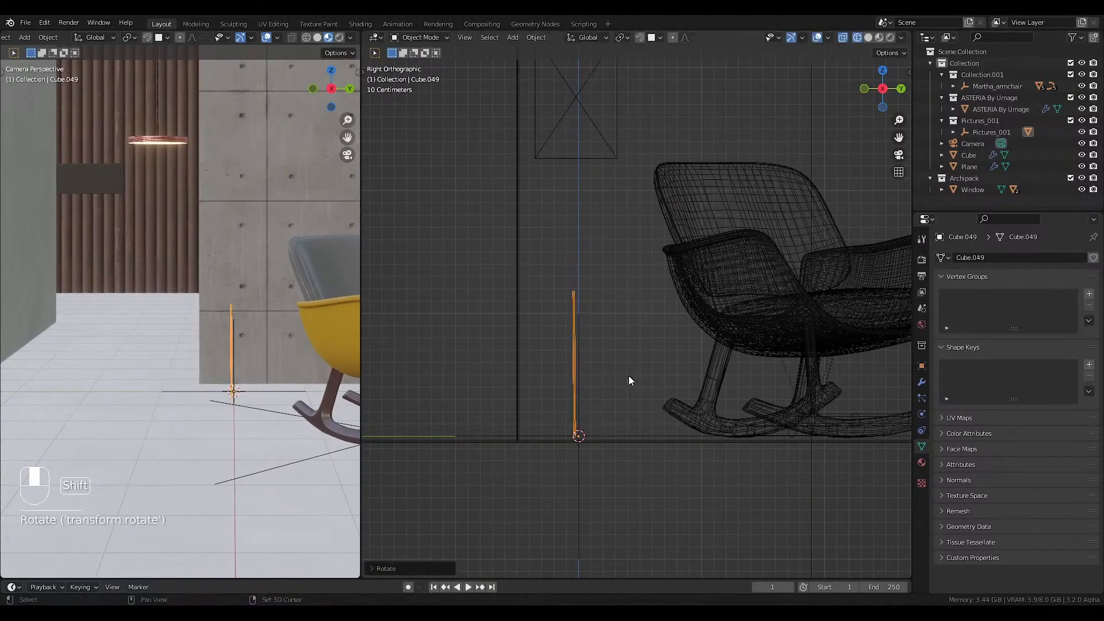
Move the picture along the Y axis from beside the armchair to the long grey wall opposite the window.
scroll(177, 346, "down", 1)
key("g")
key("y")
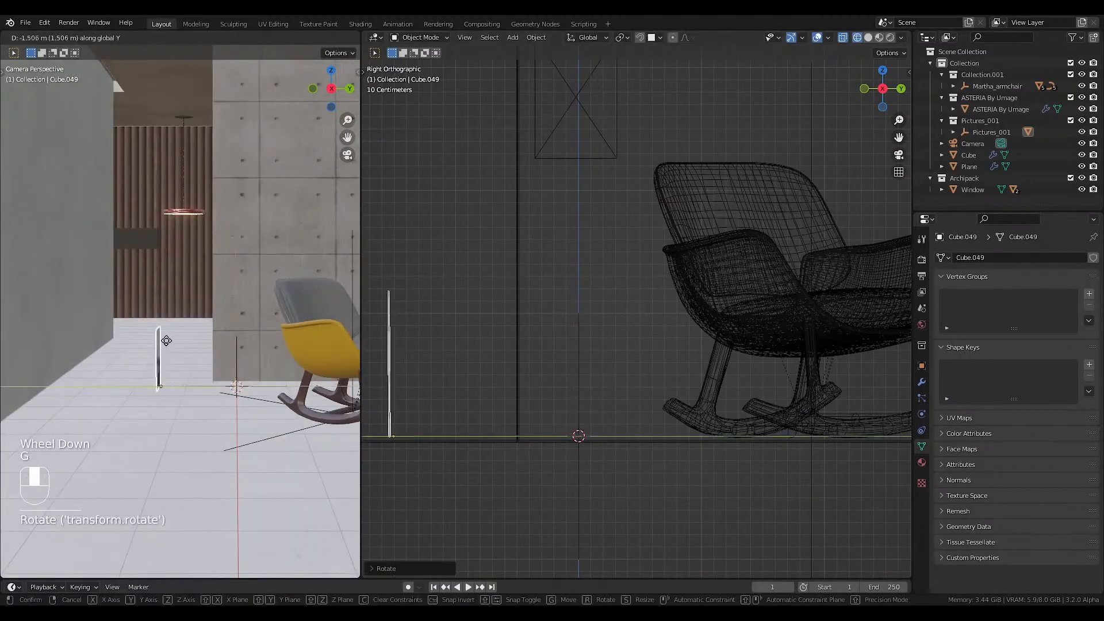
left_click(79, 328)
Scale the picture up uniformly against the reference photo, comparing it with the wall artwork in wireframe camera view.
scroll(79, 328, "down", 4)
middle_click_drag(79, 329, 41, 370, "shift")
key("shift+z")
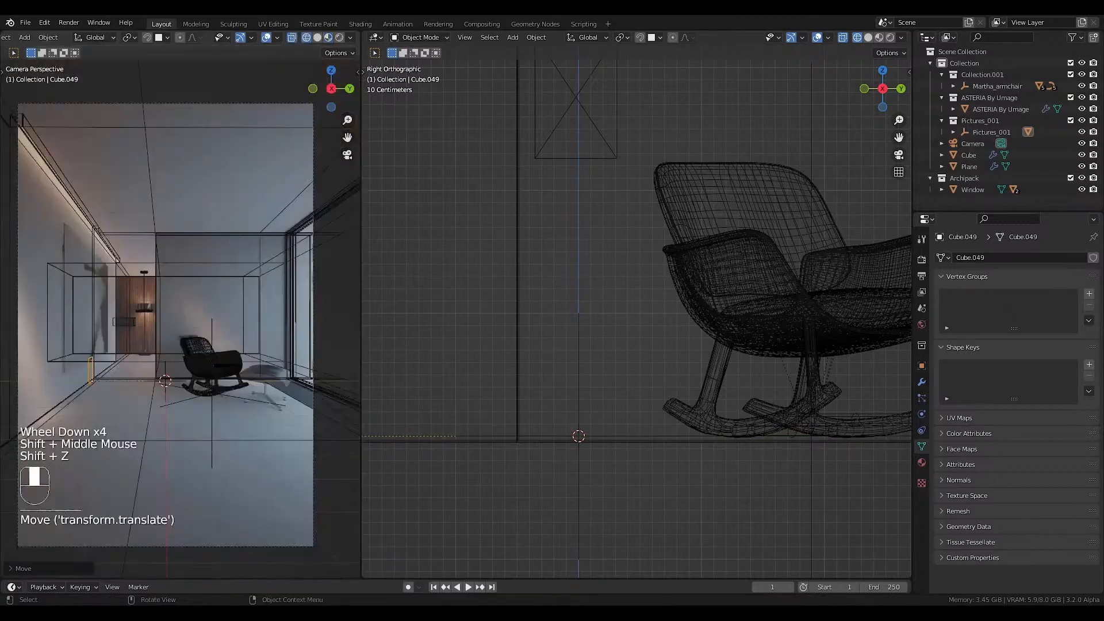
key("s")
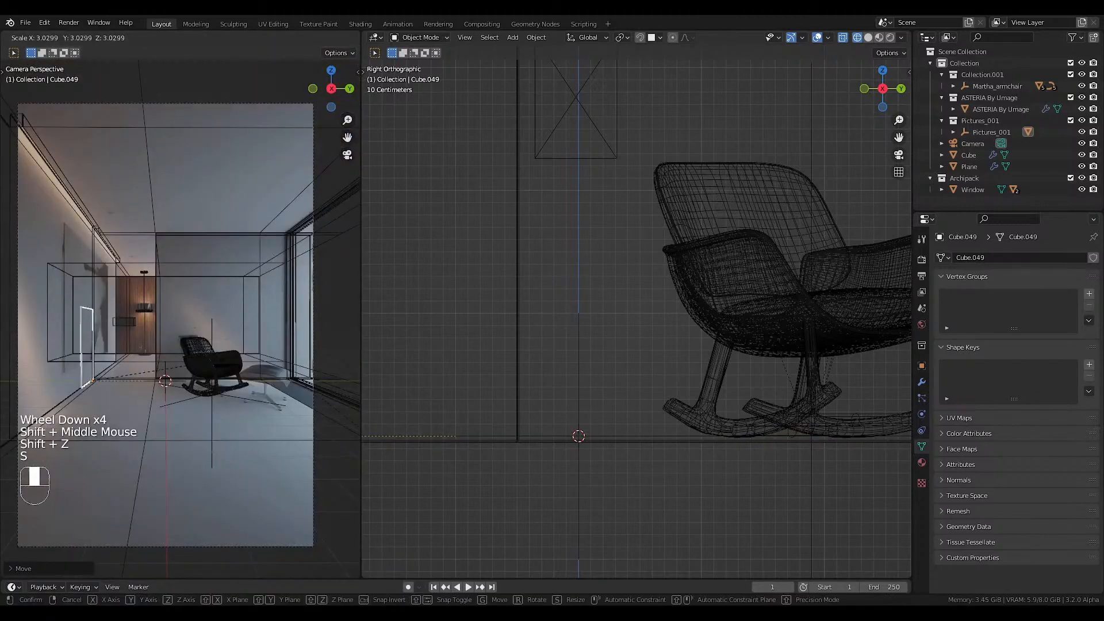
left_click(293, 356)
Raise the picture about 1.2 m along the Z axis and fine-tune its scale to match the reference artwork.
key("g")
key("z")
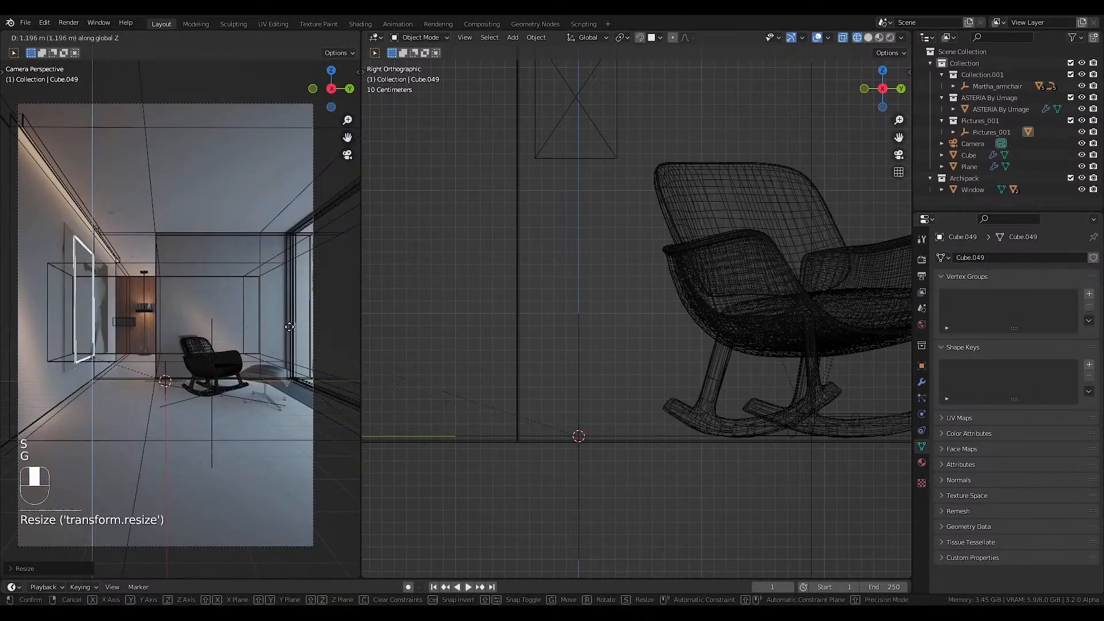
left_click(290, 328)
key("s")
left_click(298, 330)
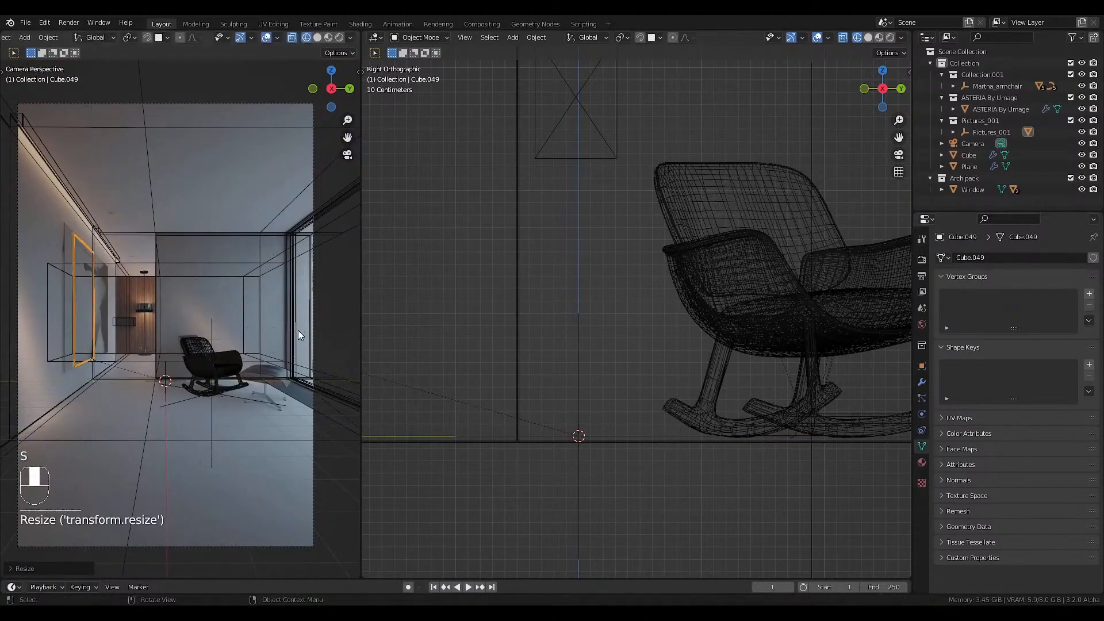
Shift the picture slightly deeper into the room along the grey wall, return to material preview and save the file.
key("shift+z")
key("shift+z")
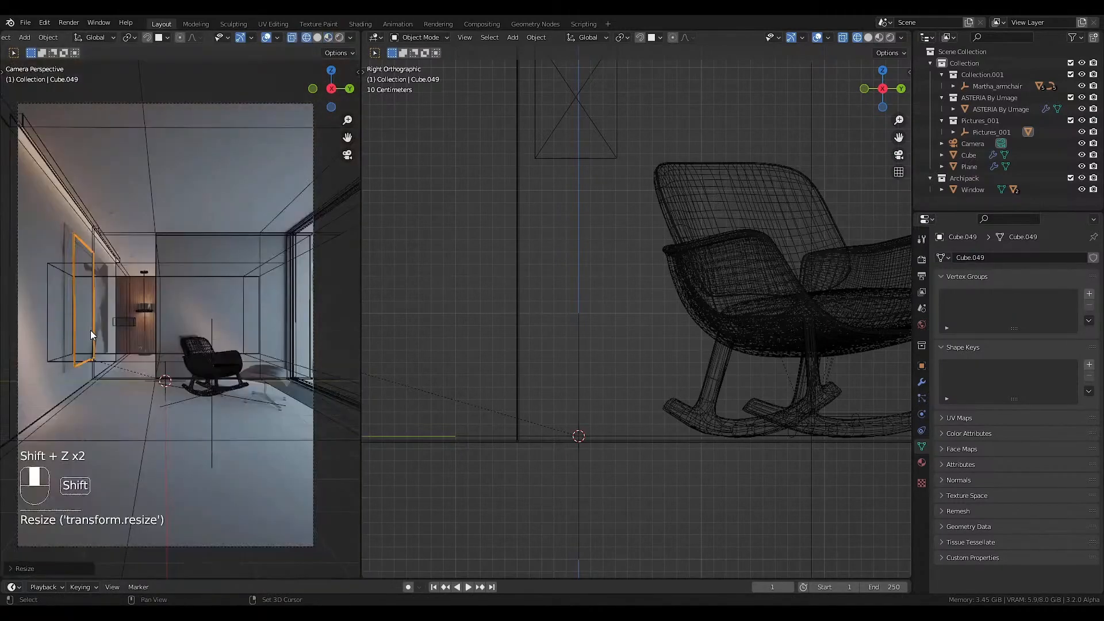
key("g")
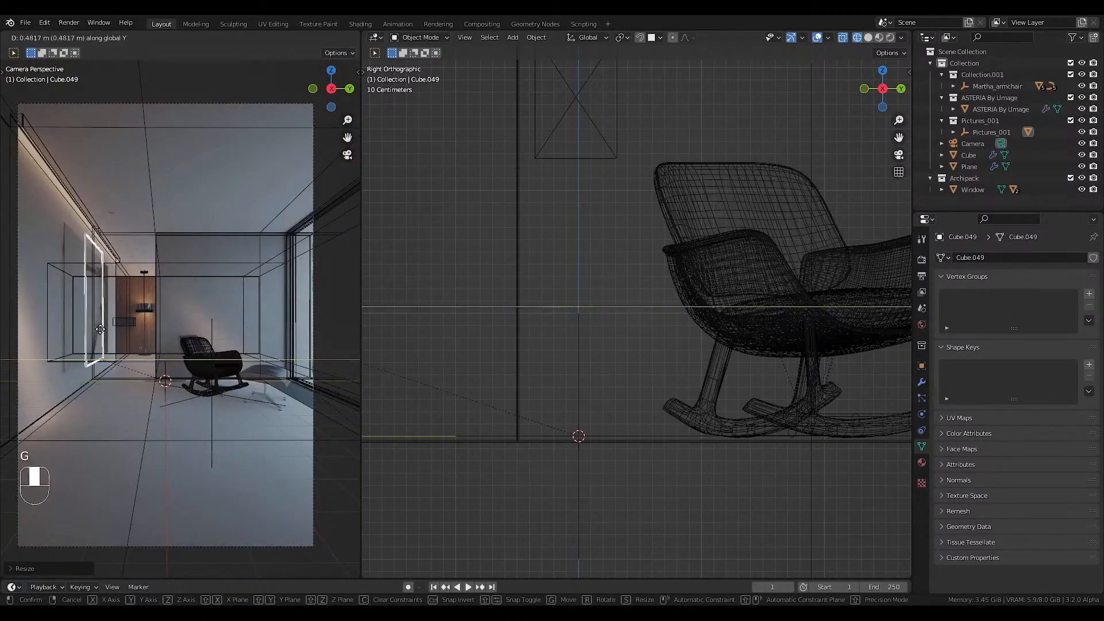
left_click(108, 320)
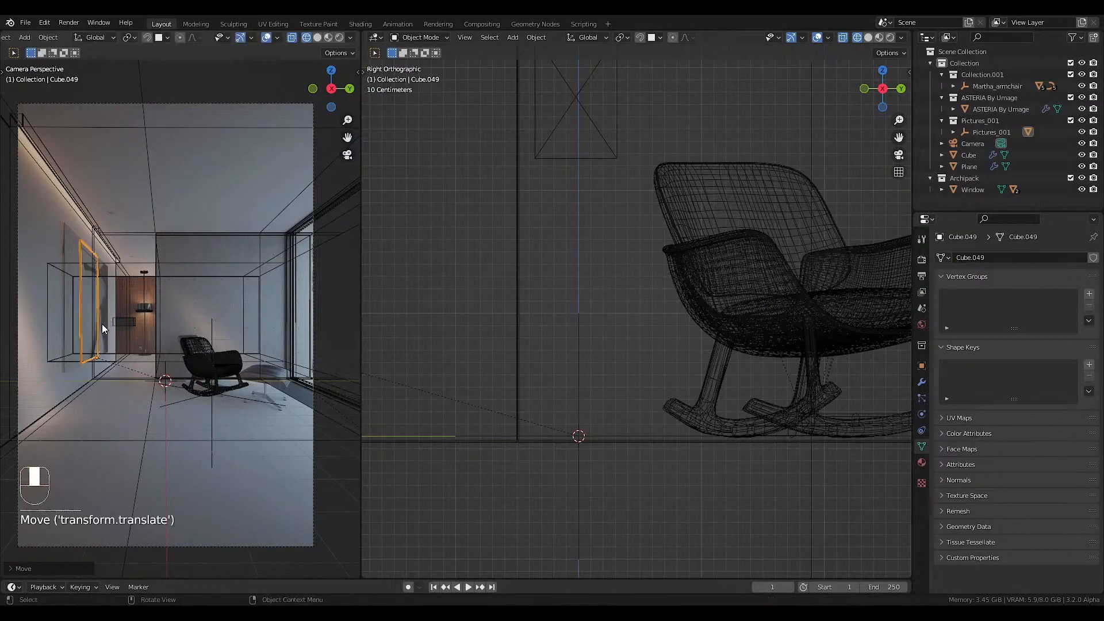
key("shift+z")
key("z")
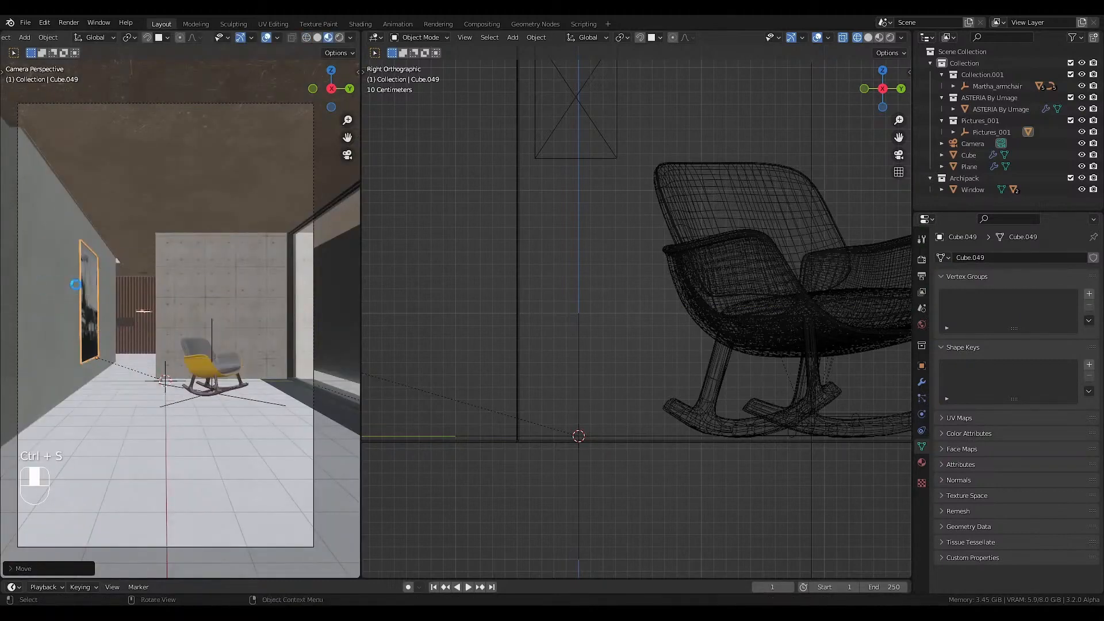
key("ctrl+s")
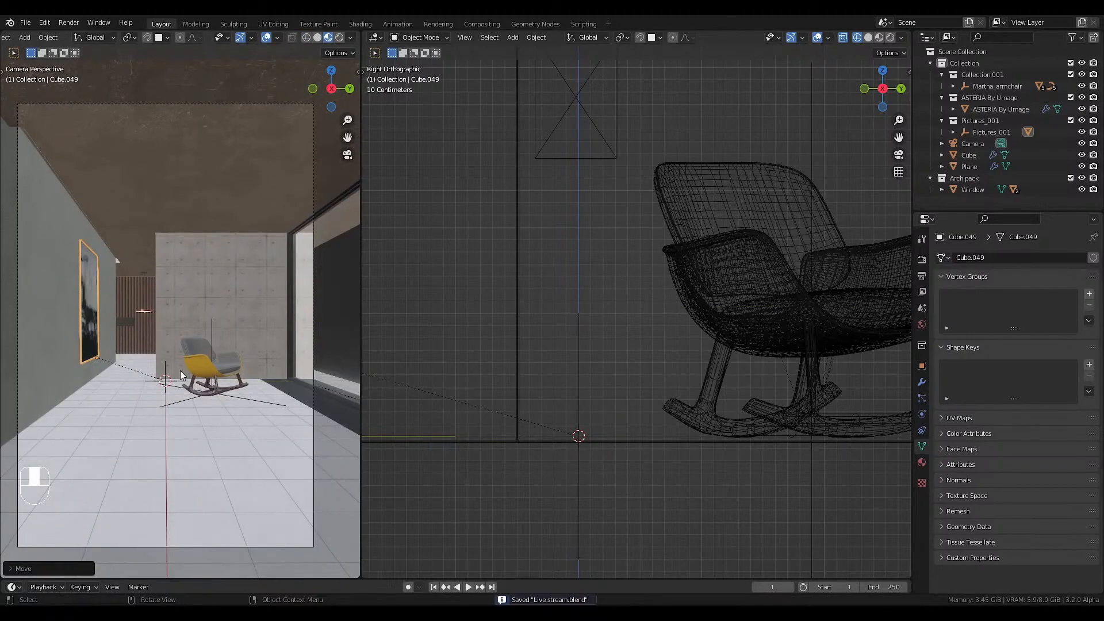
key("Home")
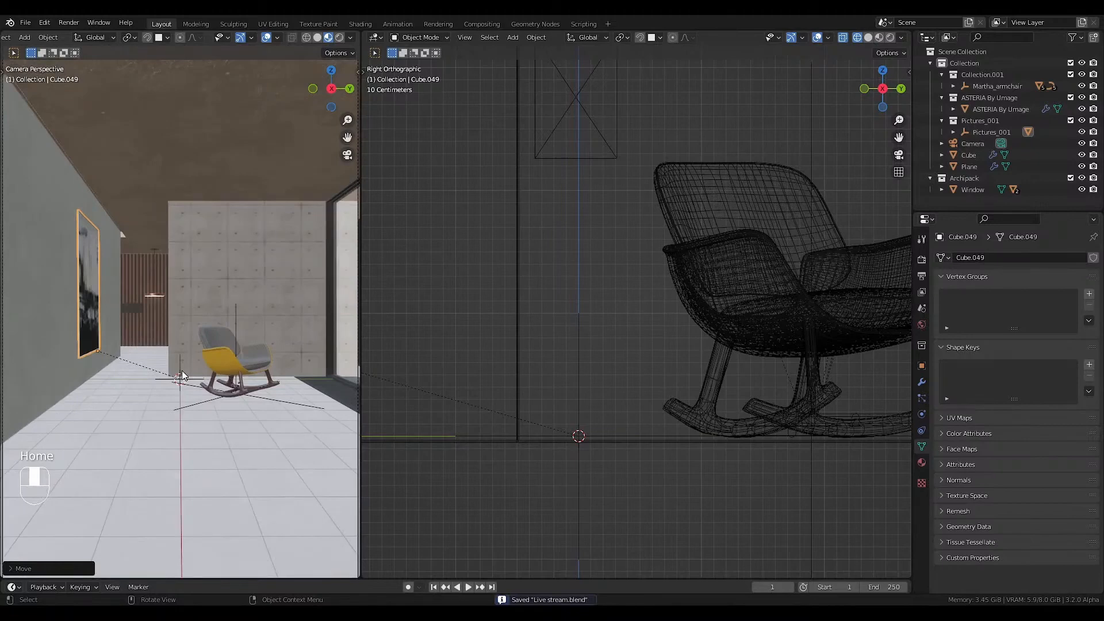
Replace the second viewport with the World shader nodes, preview the camera view in rendered shading and show the render settings.
left_click(375, 38)
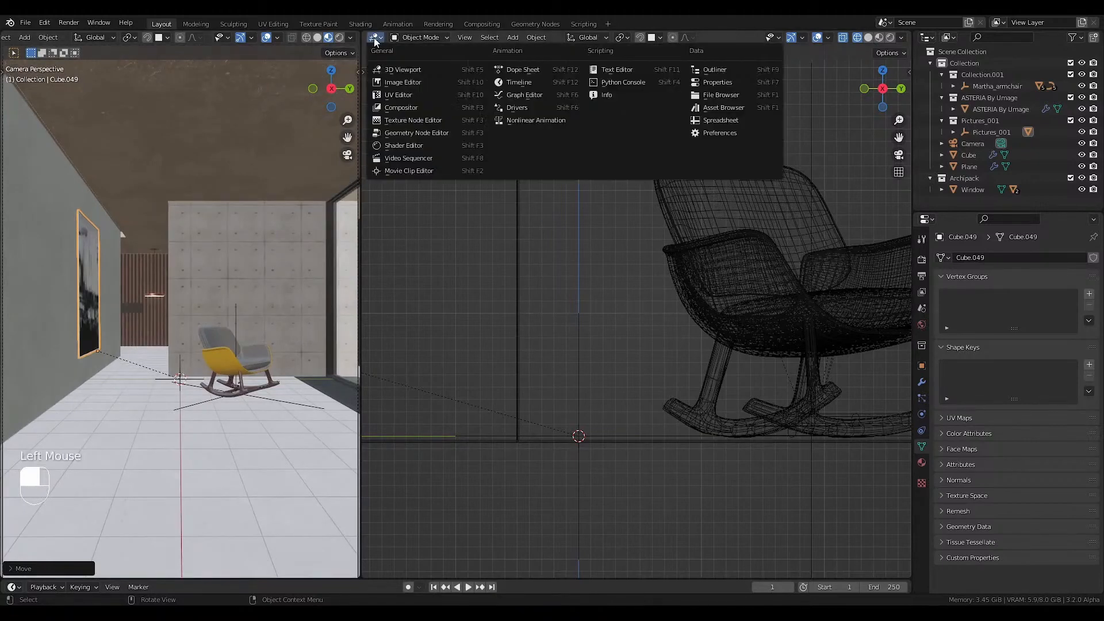
left_click(405, 146)
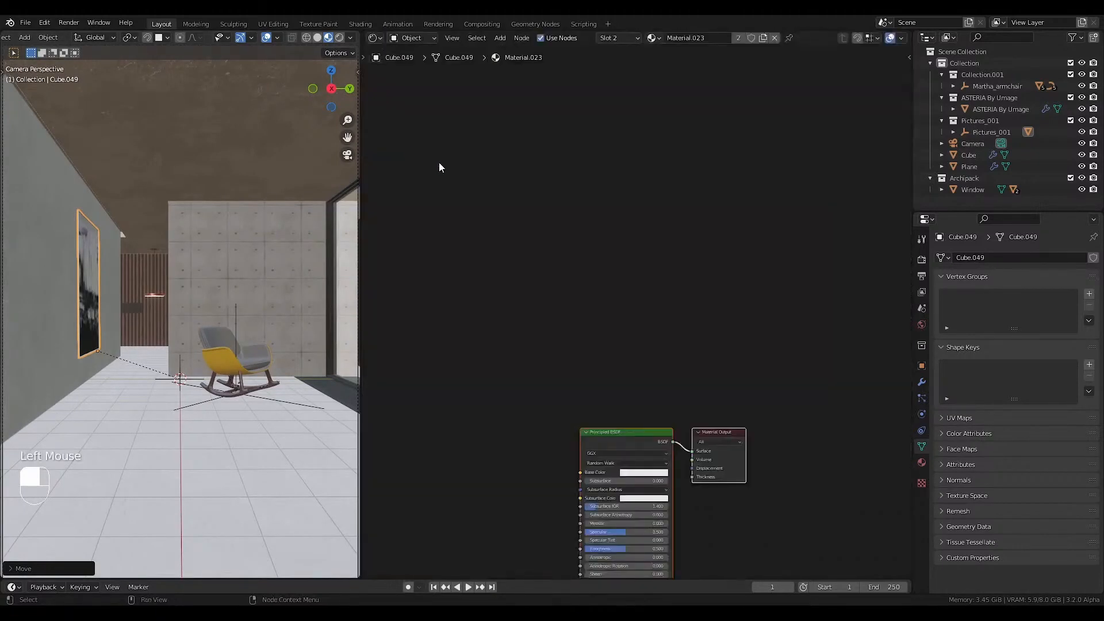
left_click(413, 39)
left_click(415, 64)
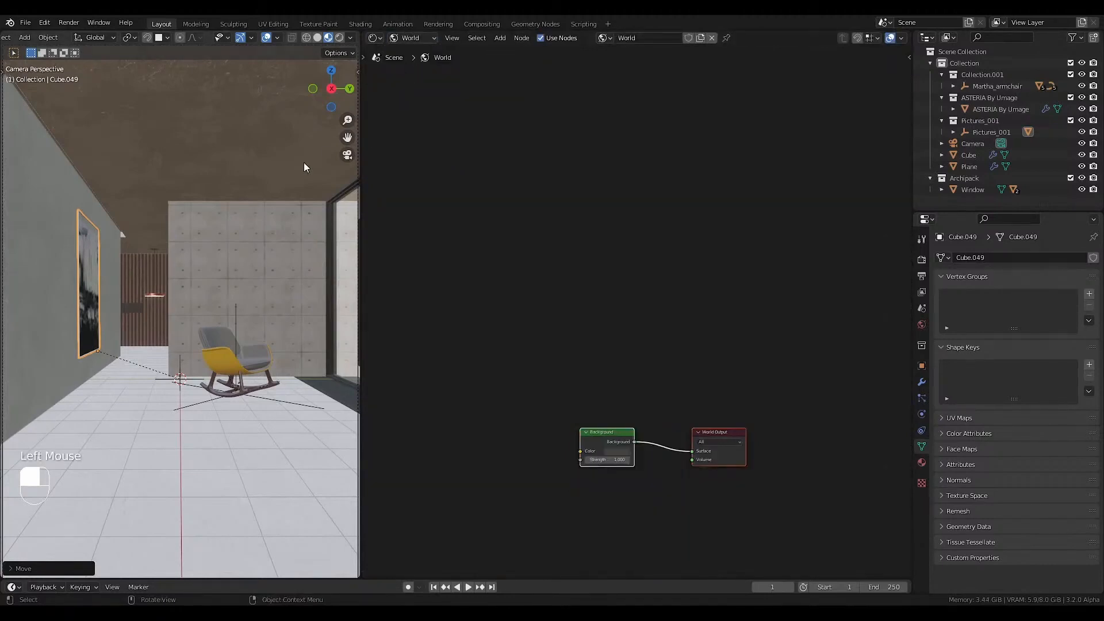
left_click(339, 38)
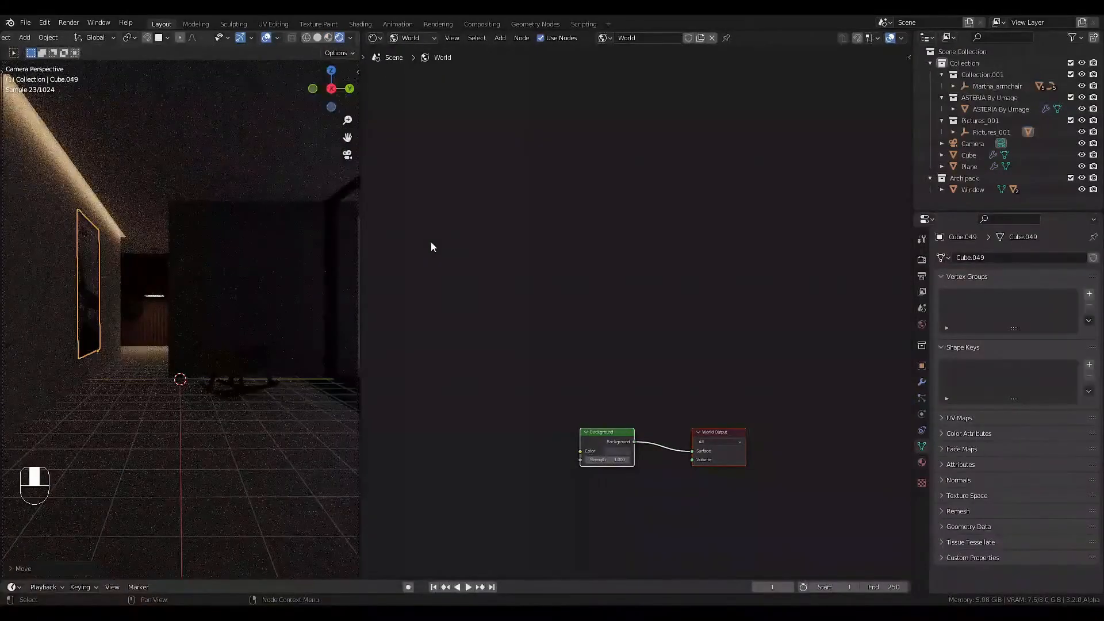
left_click(921, 262)
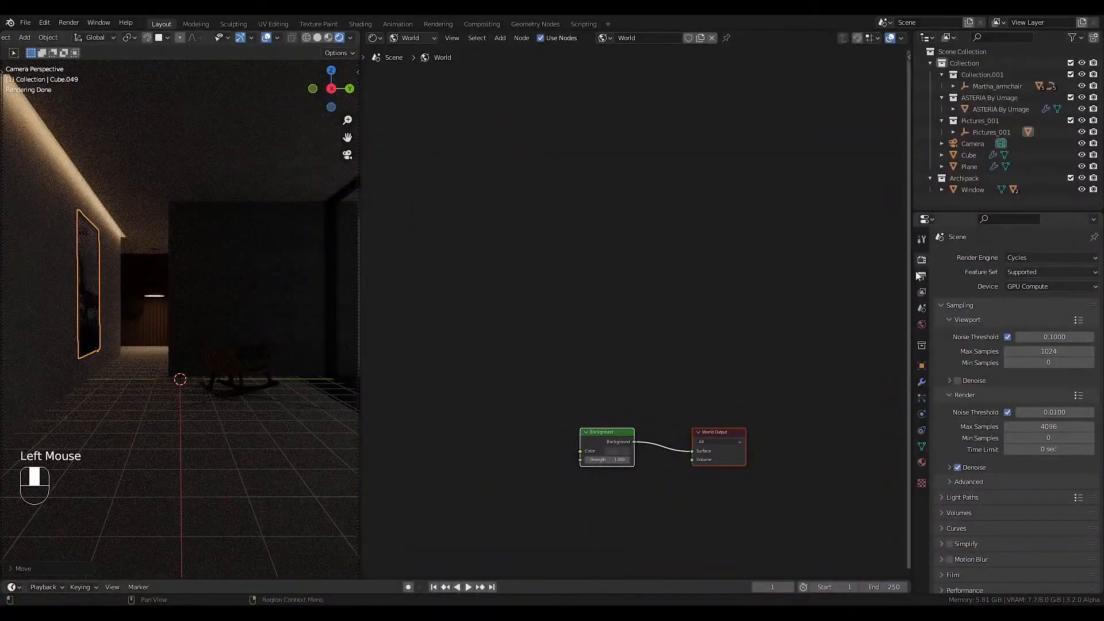
Move the Background node farther away from the World Output node and make room before its color input.
middle_click_drag(581, 337, 608, 266)
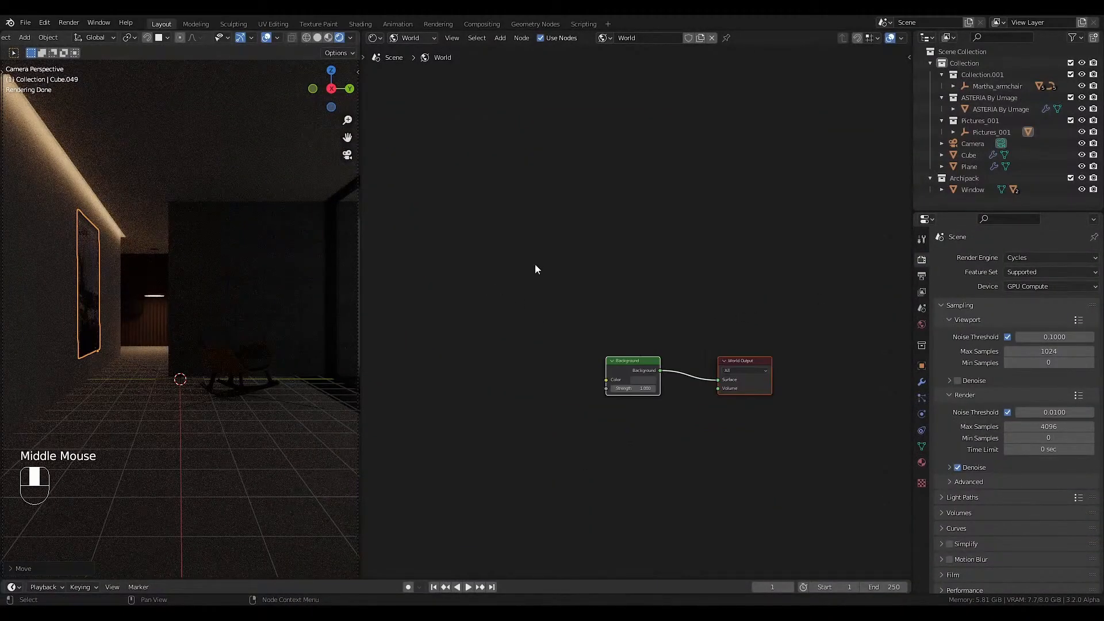
middle_click_drag(620, 338, 636, 313)
left_click(636, 312)
left_click_drag(637, 313, 569, 295)
scroll(567, 322, "up", 4)
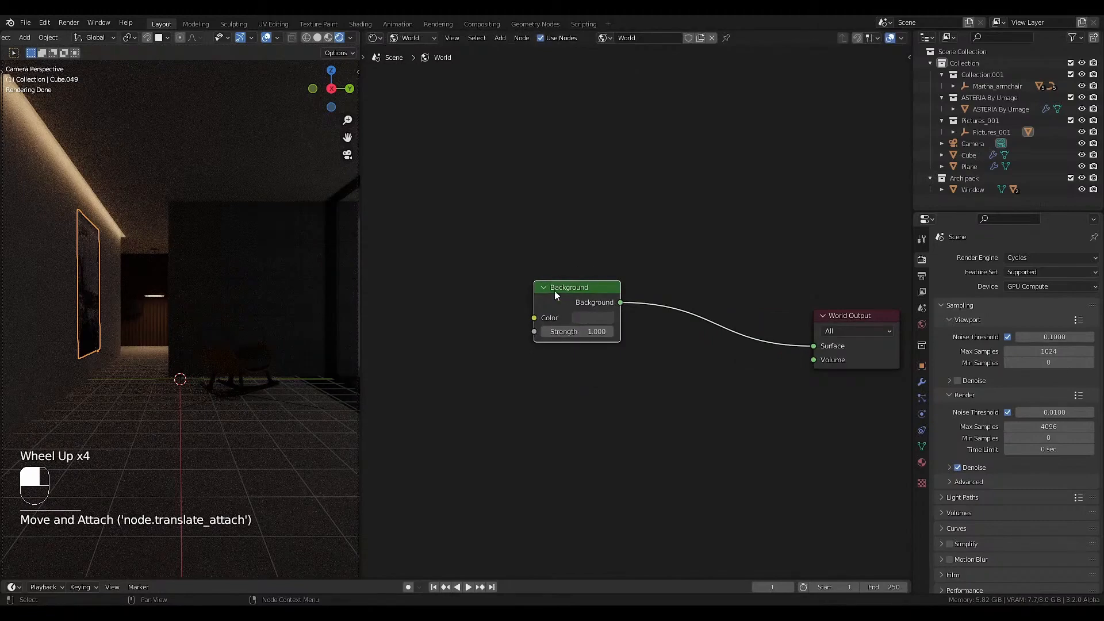
left_click(592, 318)
middle_click_drag(593, 326, 637, 317)
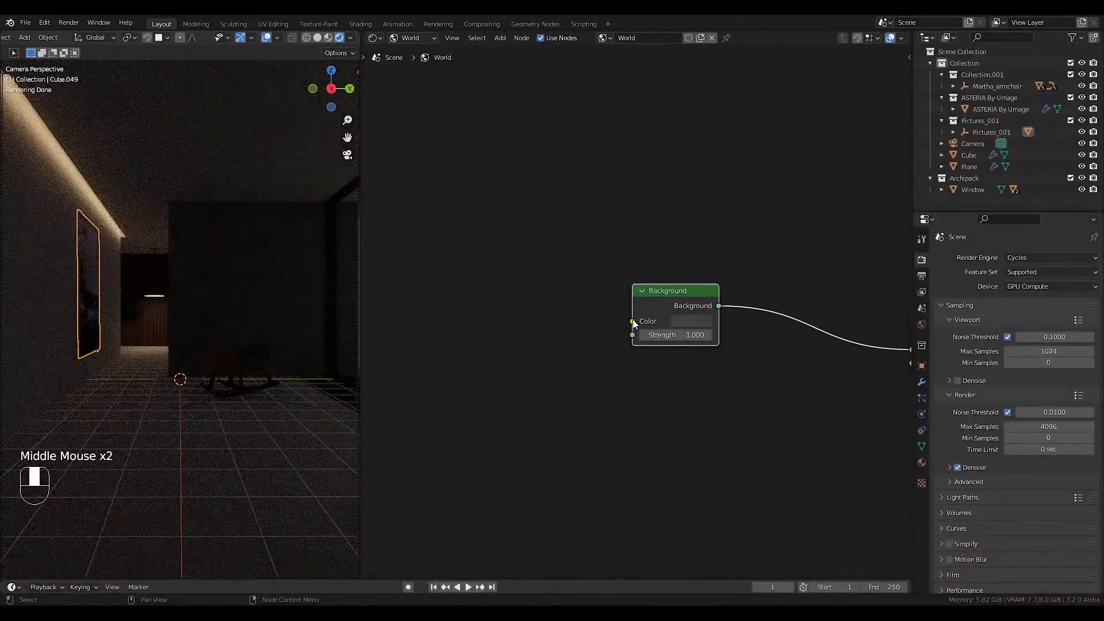
Connect a new Blackbody node to the Background node's Color input and set its temperature to 6500.
left_click_drag(633, 321, 507, 338)
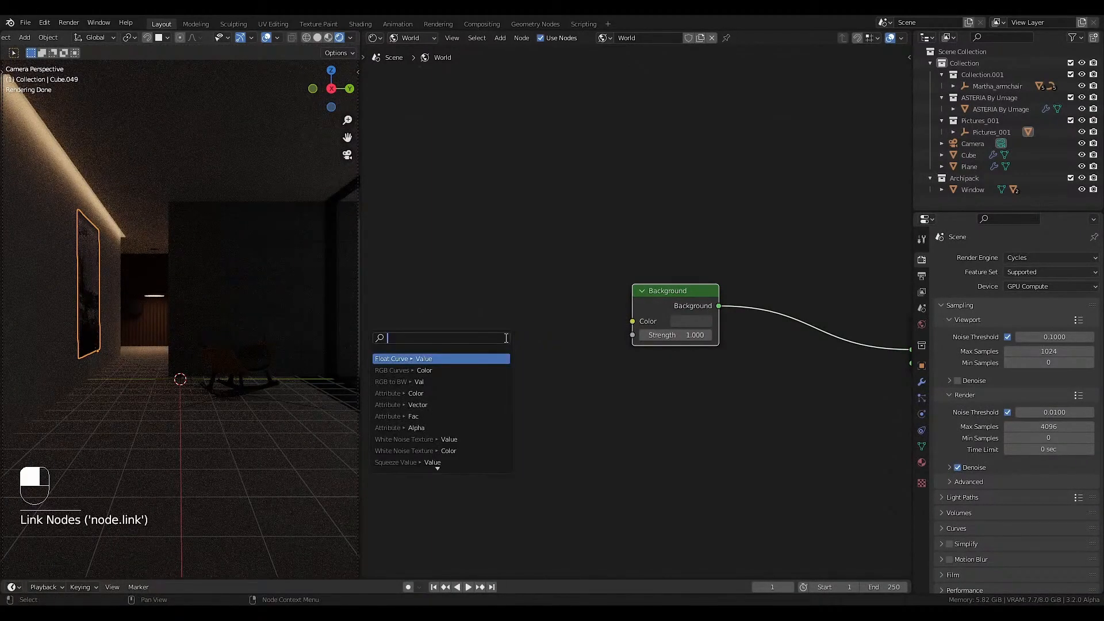
type("b")
key("Return")
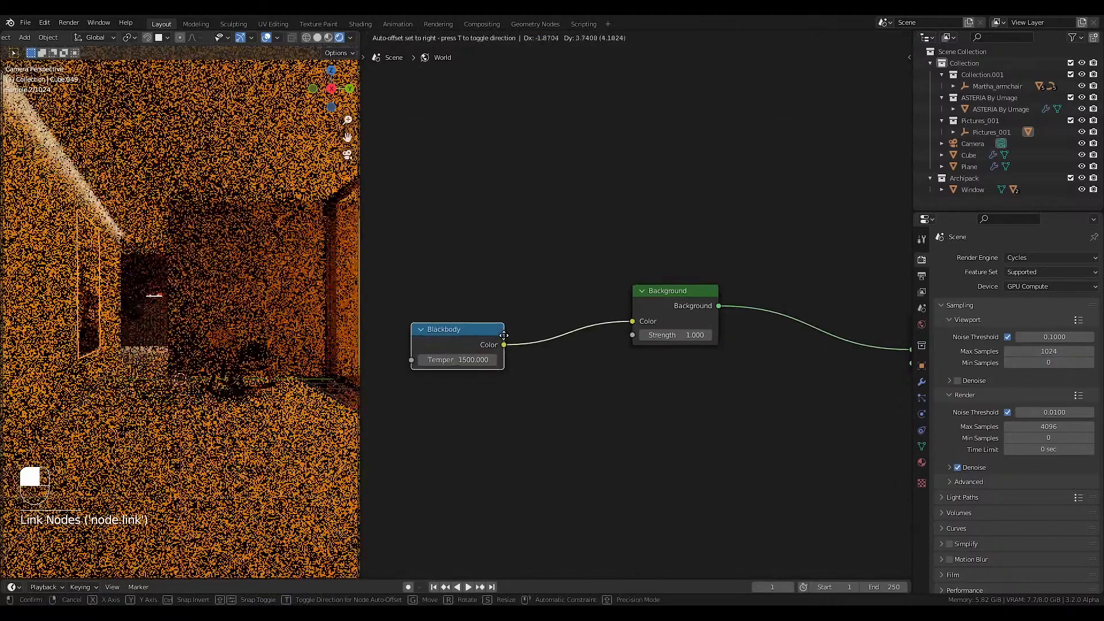
left_click(460, 338)
left_click(461, 338)
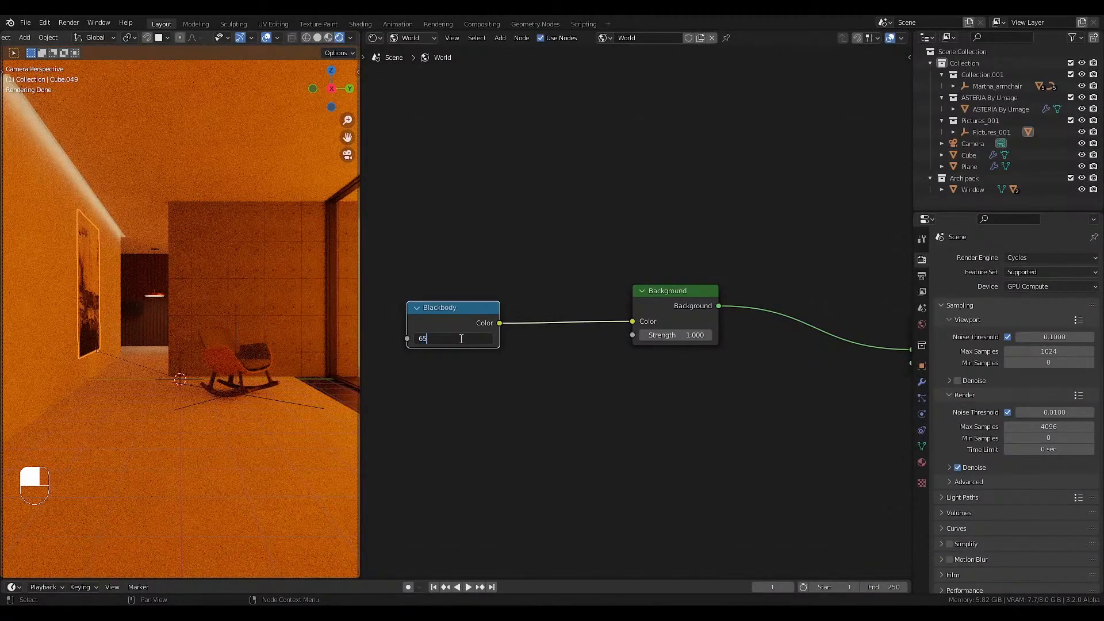
type("6500")
key("Return")
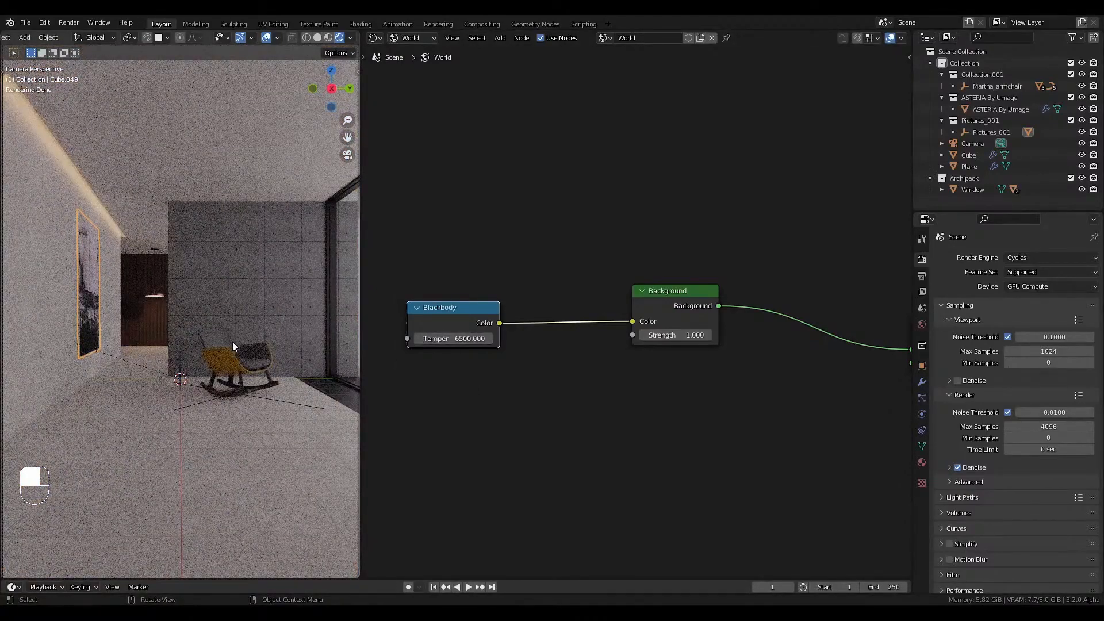
Look at the room from outside on the window side and add a Sun light.
middle_click_drag(288, 310, 203, 374)
scroll(208, 342, "down", 3)
key("shift+a")
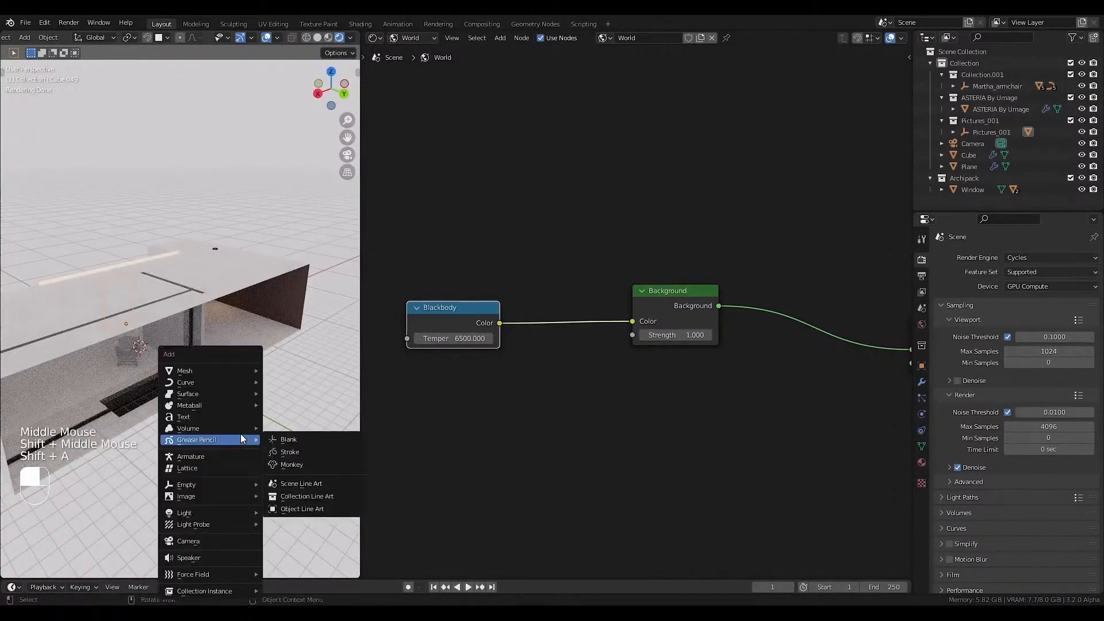
mouse_move(196, 514)
left_click(295, 430)
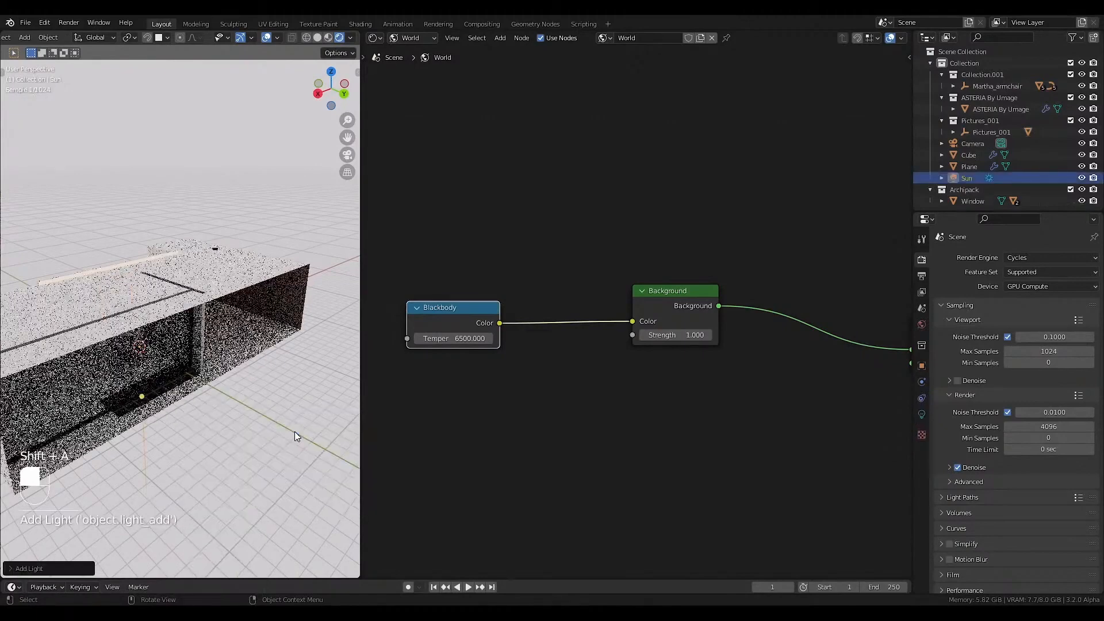
Move the sun light about 11 m along Y, out past the window wall, and reposition it along X.
key("g")
key("y")
left_click(26, 481)
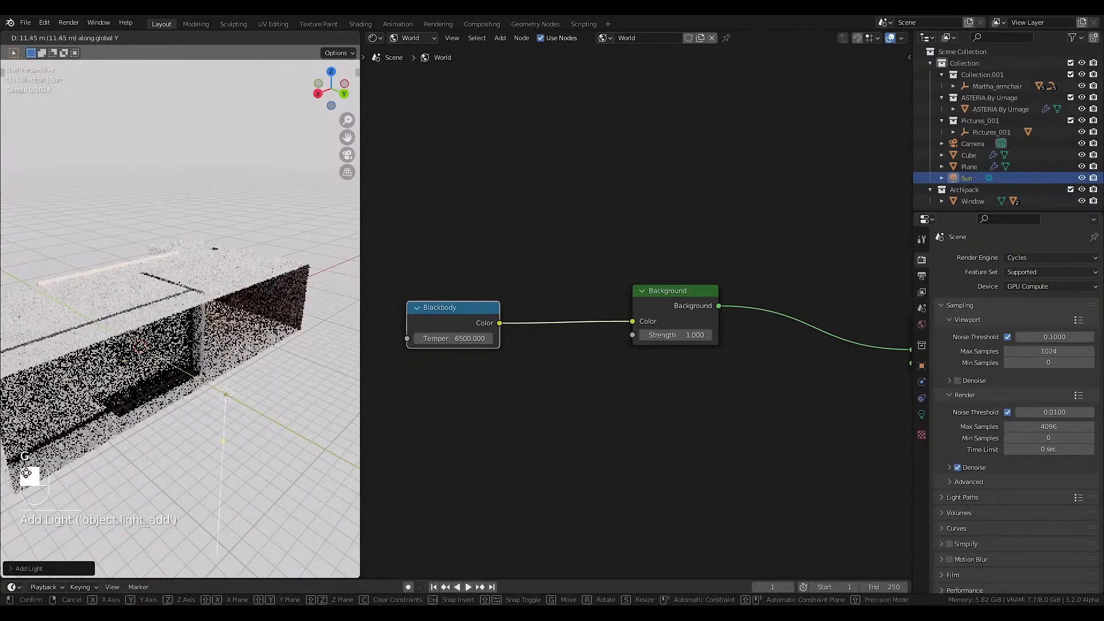
key("g")
key("x")
left_click(132, 424)
Tilt the sun light about the X axis so it shines through the window, and return to the camera view.
key("r")
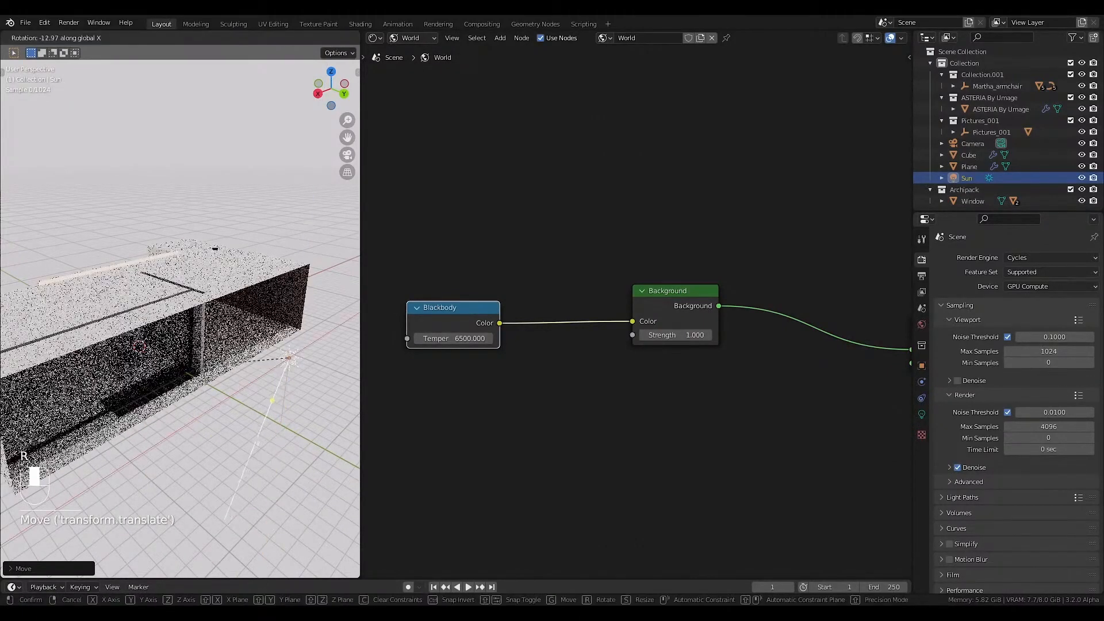
left_click(37, 235)
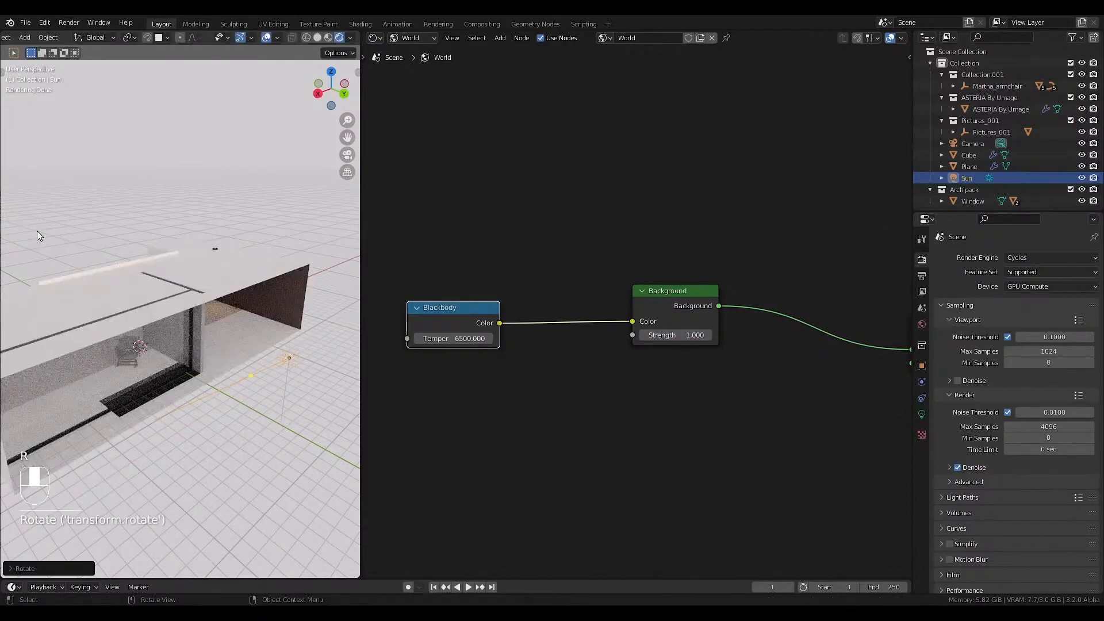
key("KP_0")
Split the world node editor area horizontally and turn its upper half into a 3D viewport showing the whole building and sun.
left_click(407, 38)
left_click(414, 64)
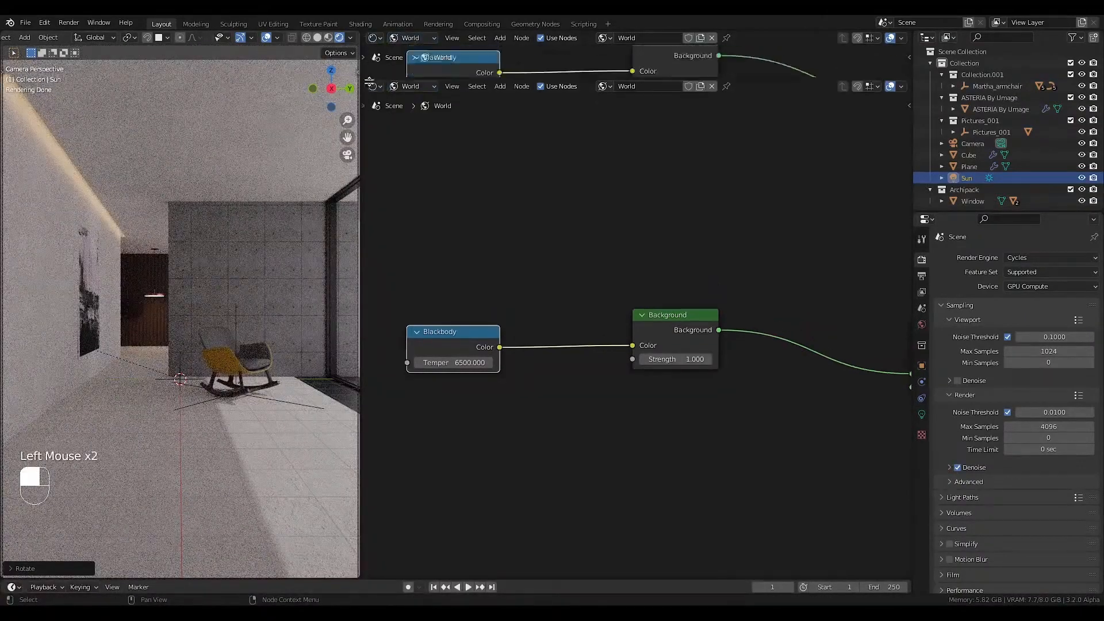
left_click(379, 36)
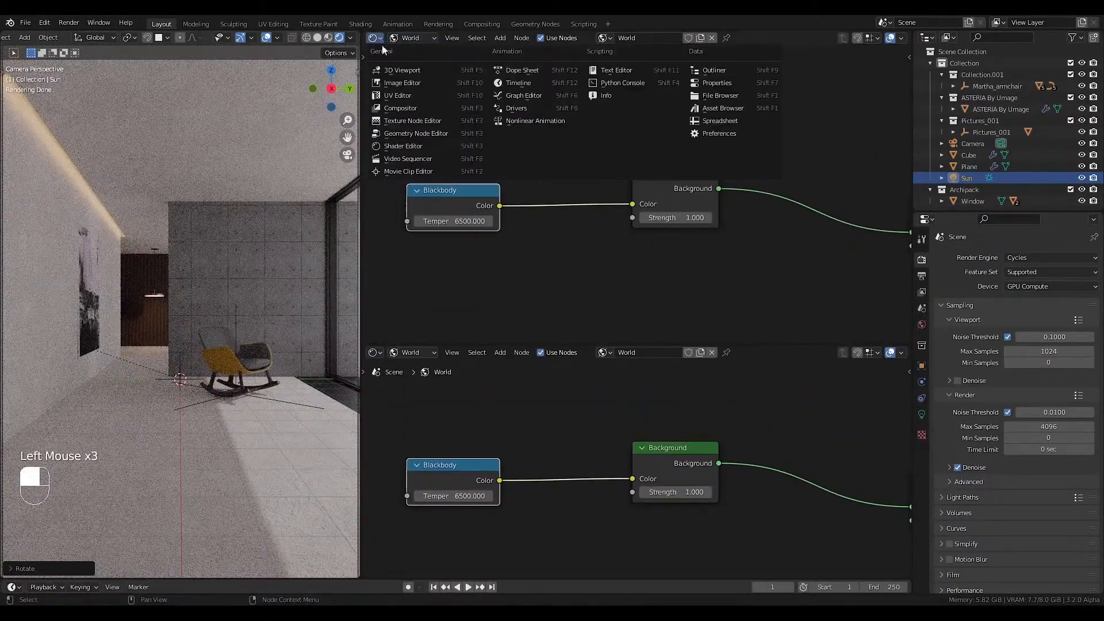
left_click(403, 69)
scroll(602, 210, "down", 2)
middle_click_drag(602, 209, 558, 233)
scroll(558, 233, "down", 3)
key("shift+z")
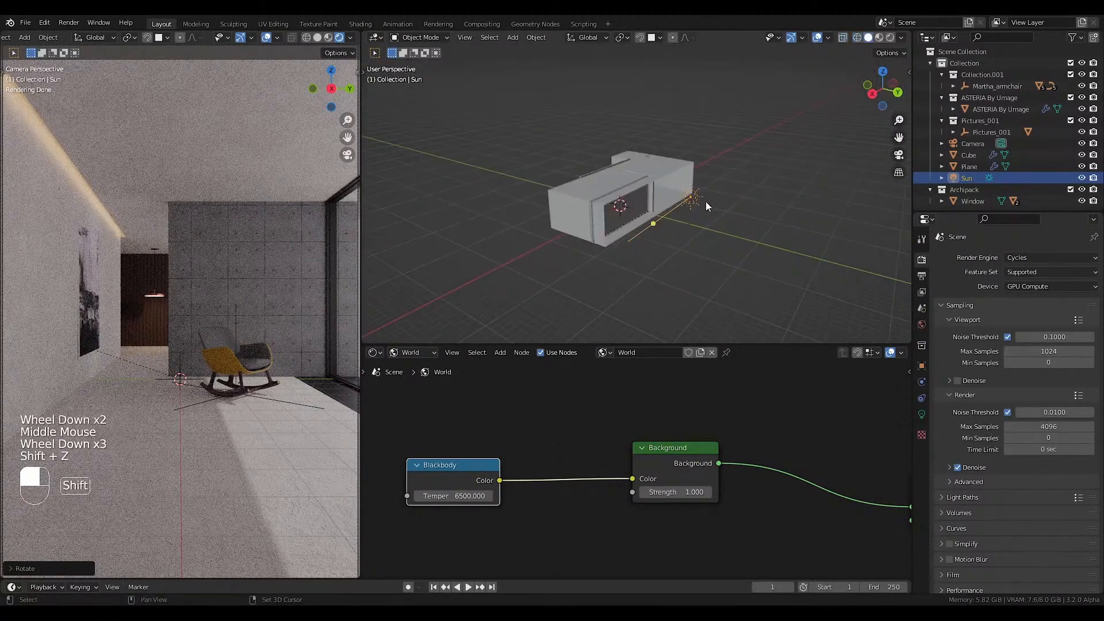
Rotate the sun light about 23° around the global Z axis, and tilt it about 13° around the global X axis.
scroll(706, 201, "up", 1, "shift")
scroll(694, 203, "up", 1)
middle_click_drag(714, 209, 677, 234, "shift")
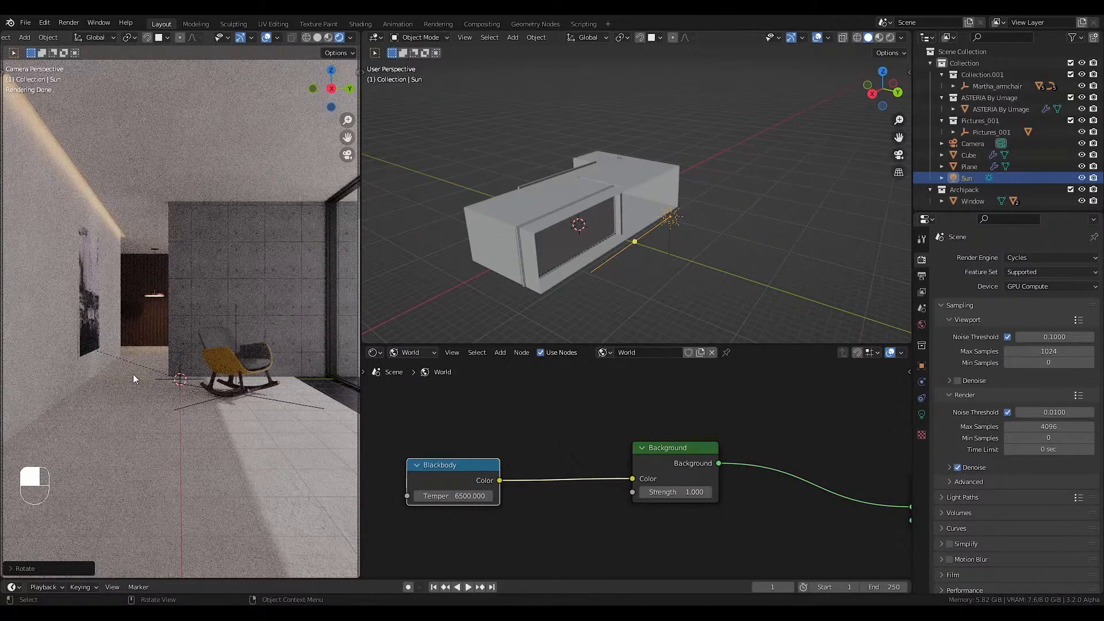
mouse_move(561, 250)
middle_mouse_down()
mouse_move(517, 251)
mouse_move(564, 250)
middle_mouse_up()
scroll(565, 249, "up", 2)
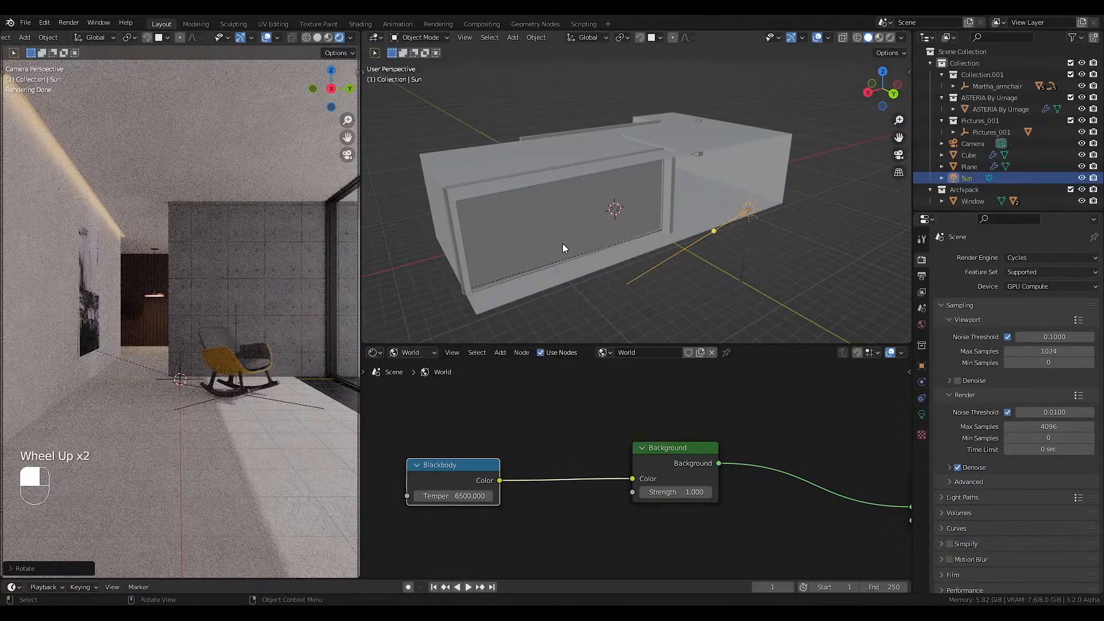
middle_click_drag(747, 207, 748, 237)
key("r")
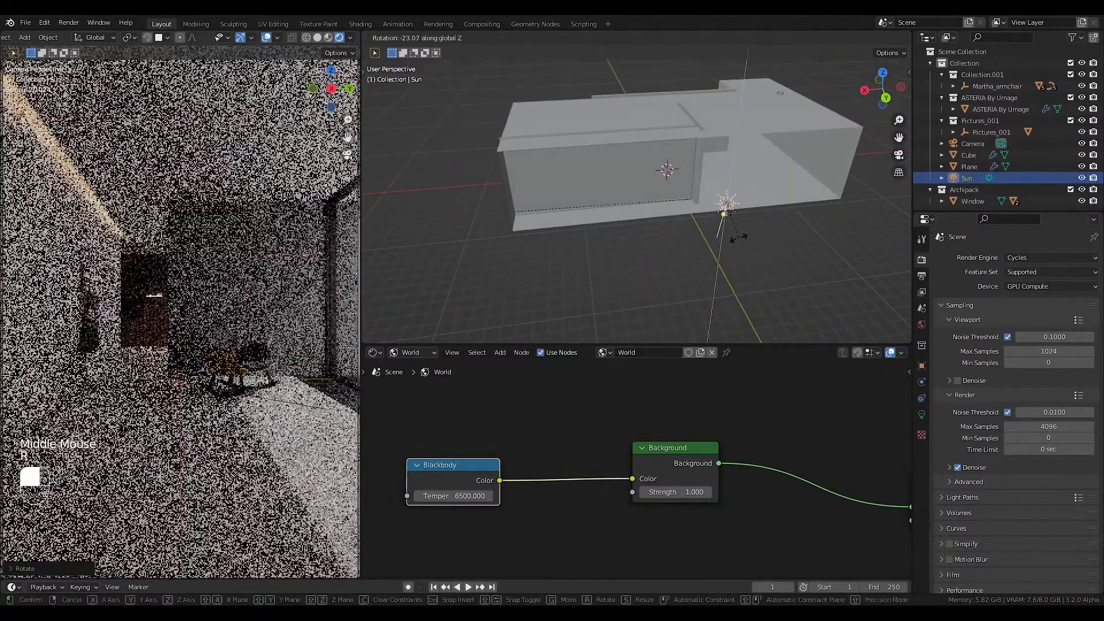
key("r")
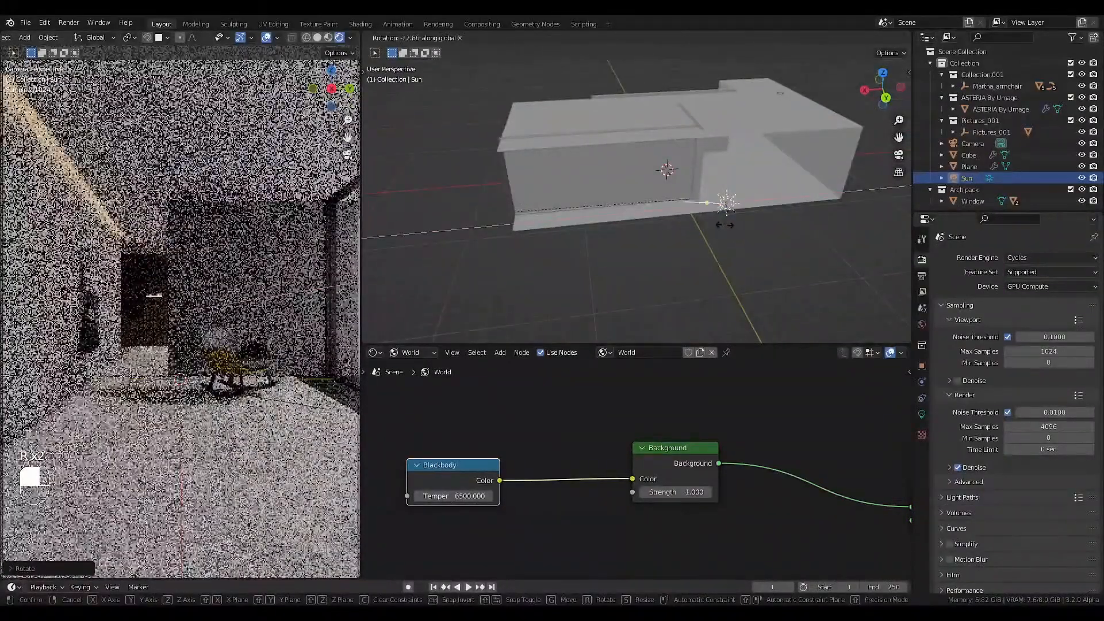
left_click(726, 225)
Turn the sun light about 44° around the global Z axis, and adjust its tilt around its local X axis.
key("r")
key("z")
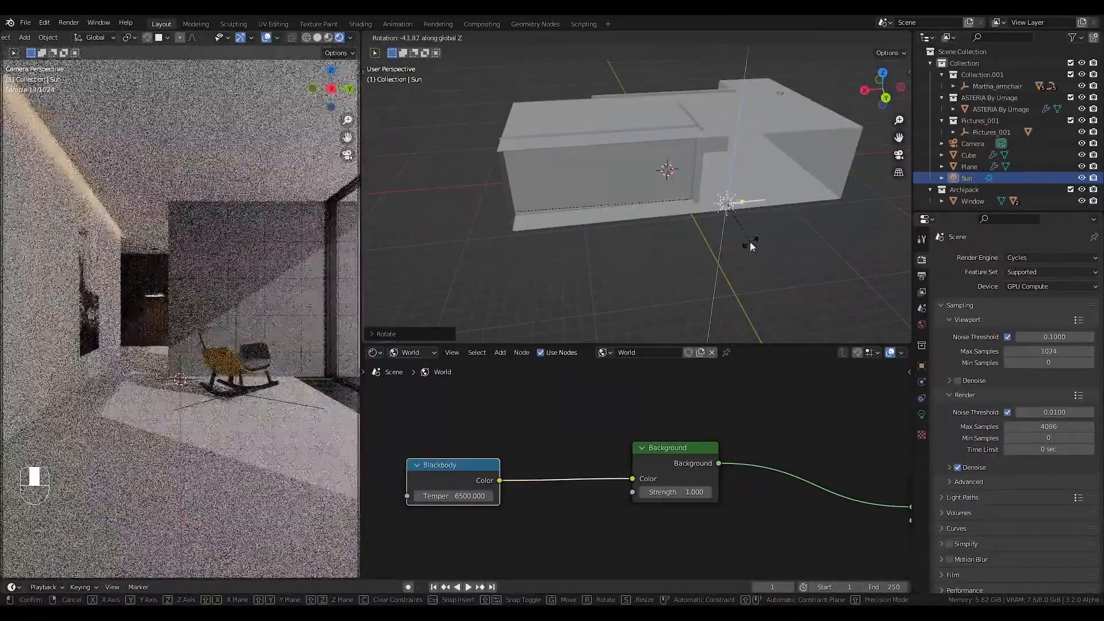
left_click(751, 242)
key("r")
key("x")
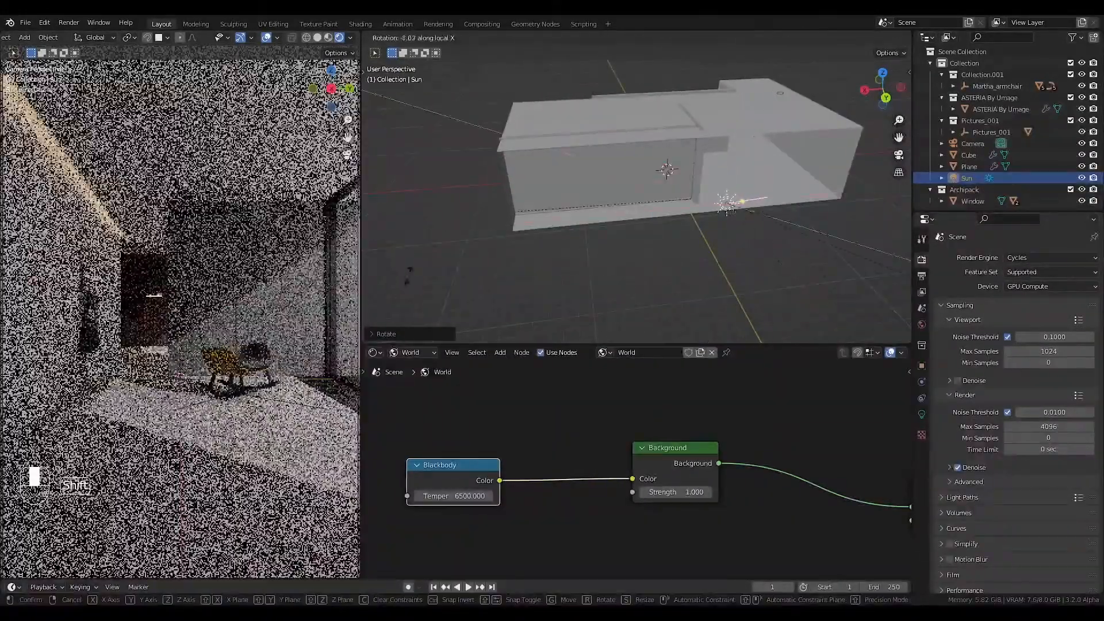
left_click(688, 267)
middle_click_drag(688, 267, 705, 295, "shift")
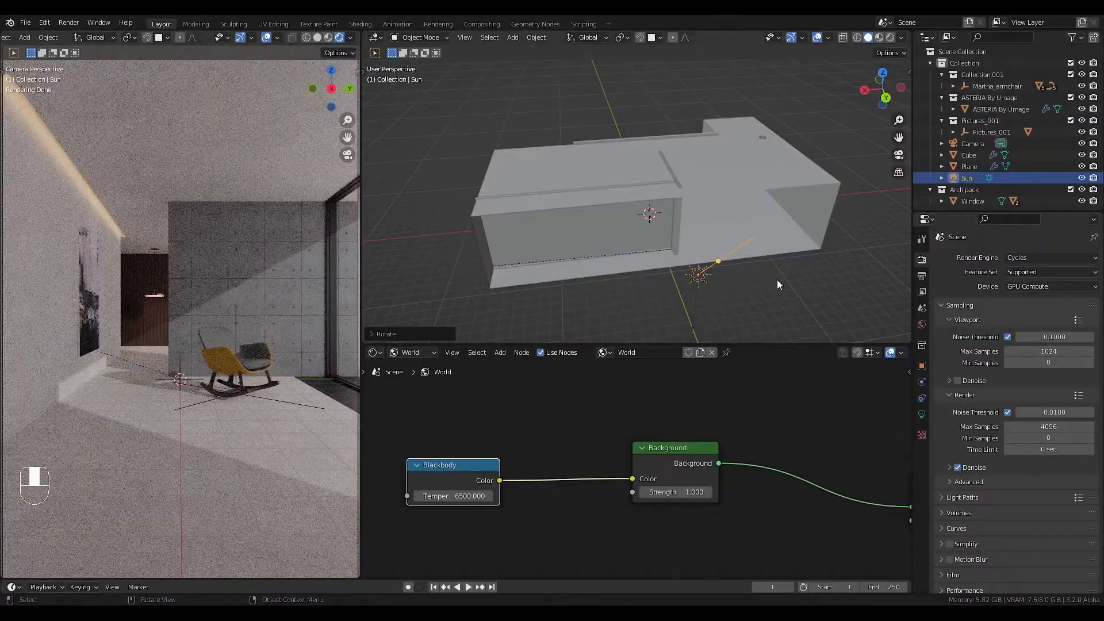
Tilt the sun light about 20° around the global X axis, and turn it further around the global Z axis.
key("r")
key("x")
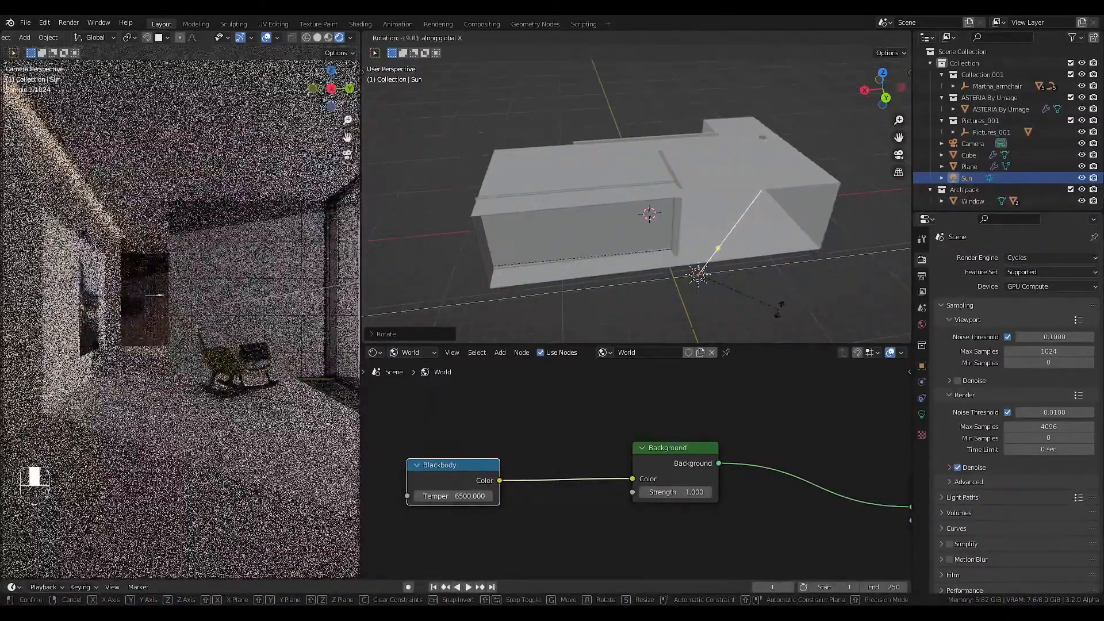
left_click(779, 309)
key("r")
key("z")
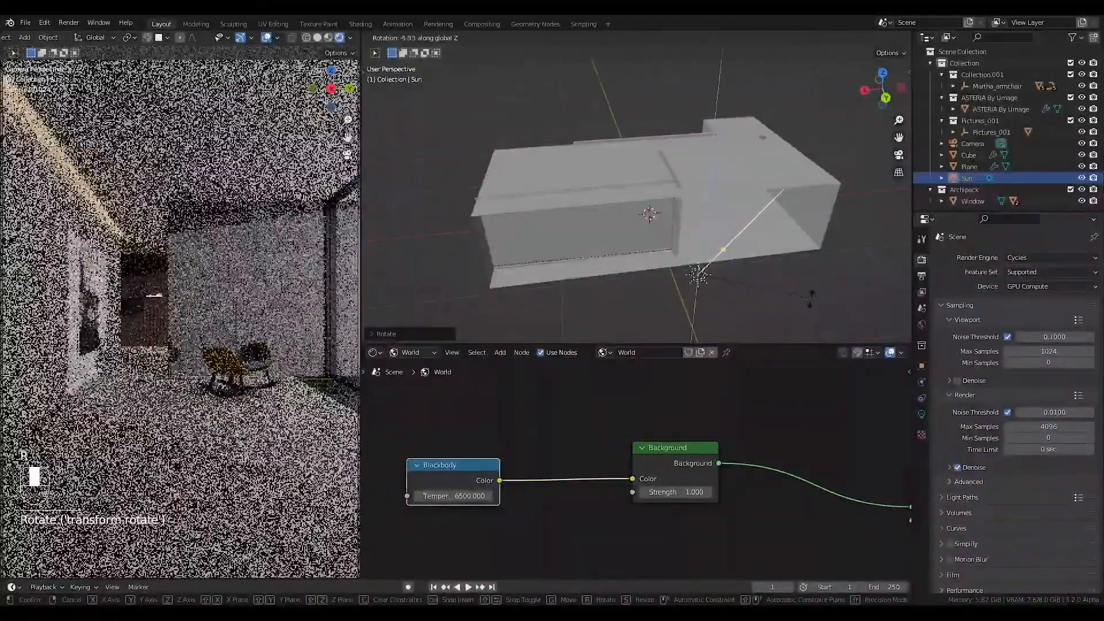
left_click(880, 302)
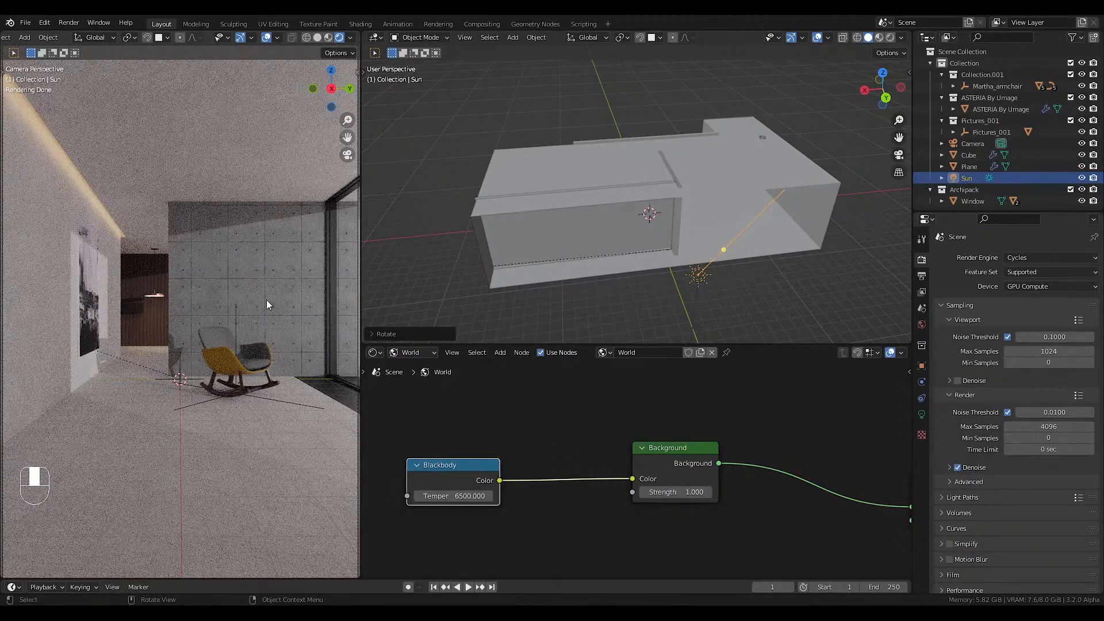
Fine-tune the sun light's tilt around its local X axis.
key("r")
key("x")
key("x")
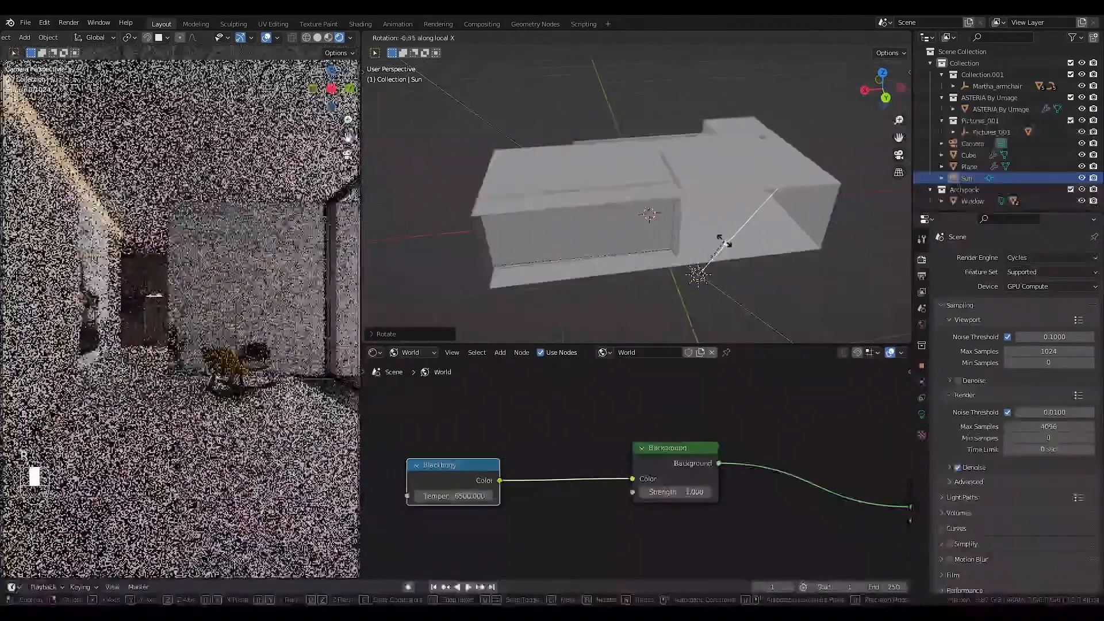
left_click(717, 254)
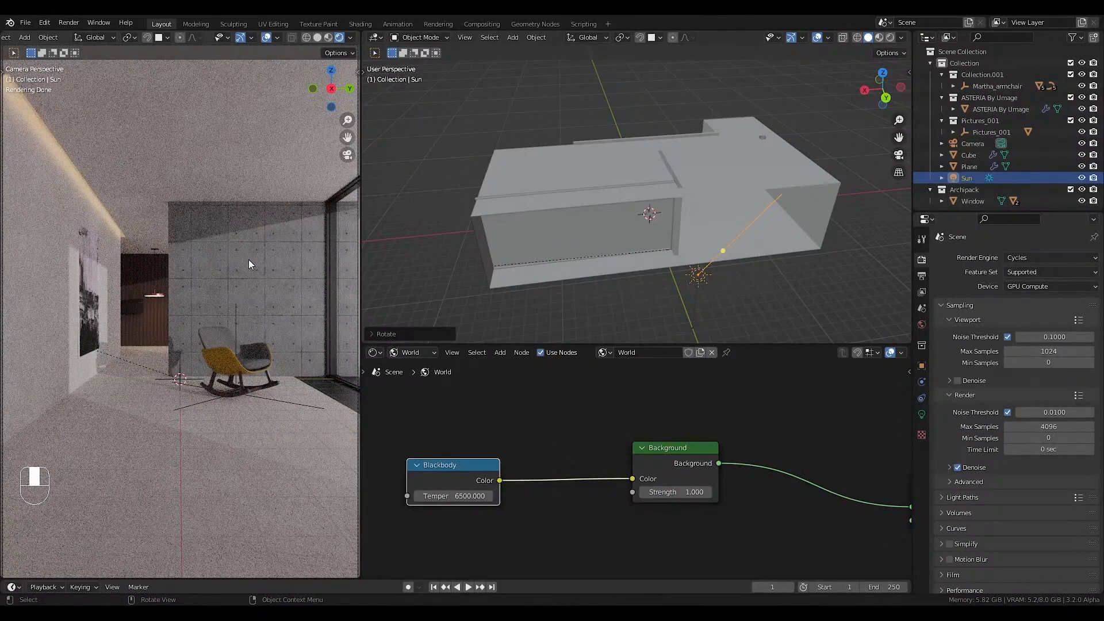
Set the sun light's angle to 10° to soften its shadows.
left_click(922, 414)
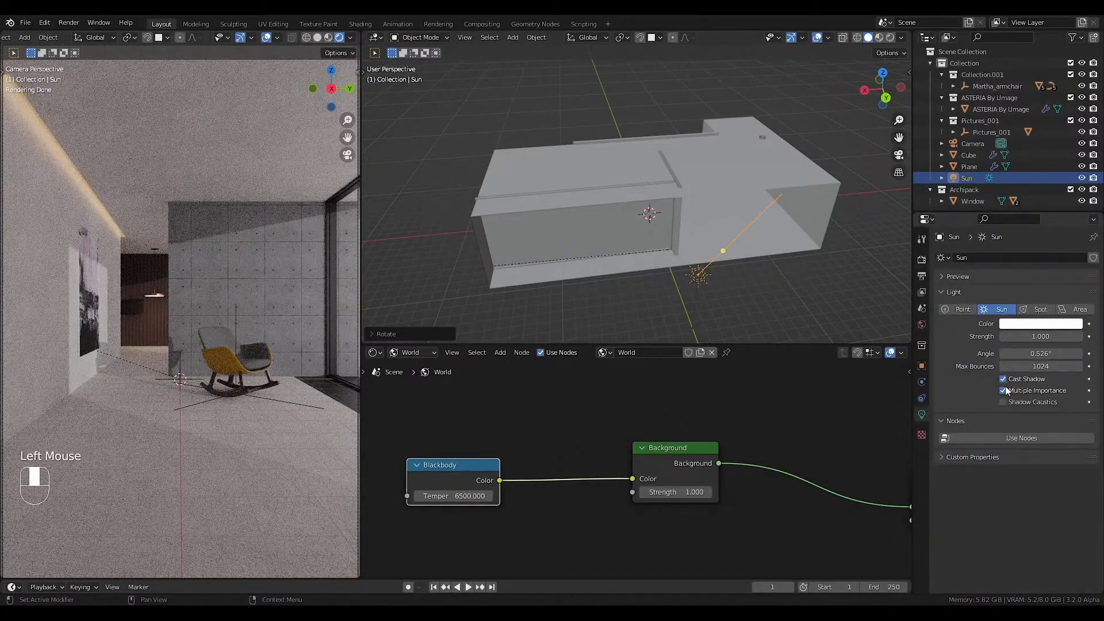
scroll(690, 275, "down", 1)
left_click(690, 275)
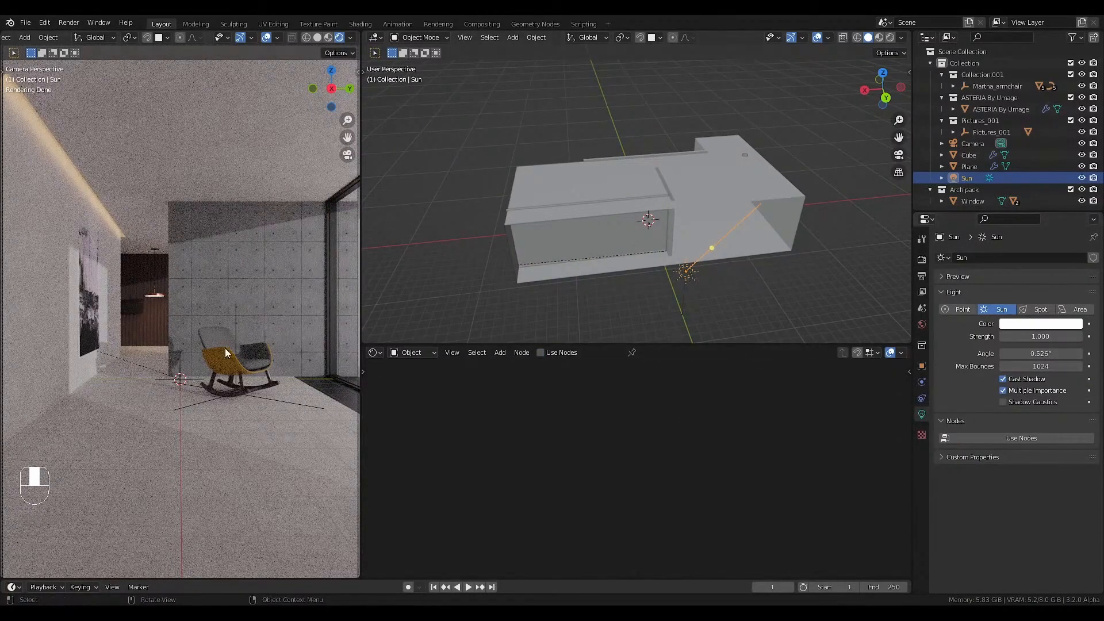
left_click(1035, 355)
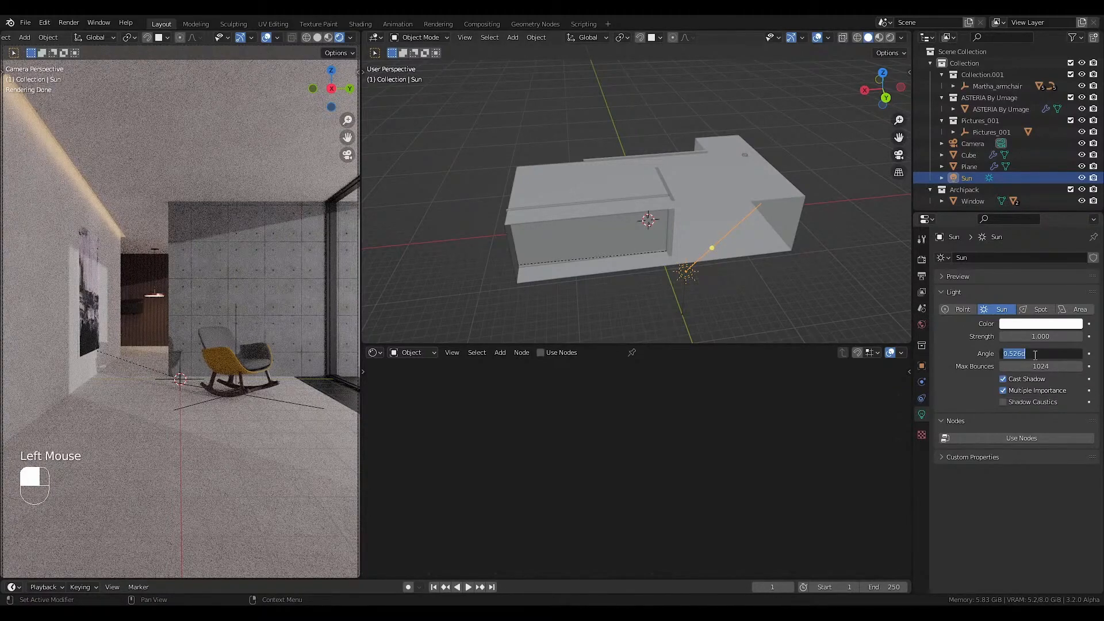
type("10")
key("Return")
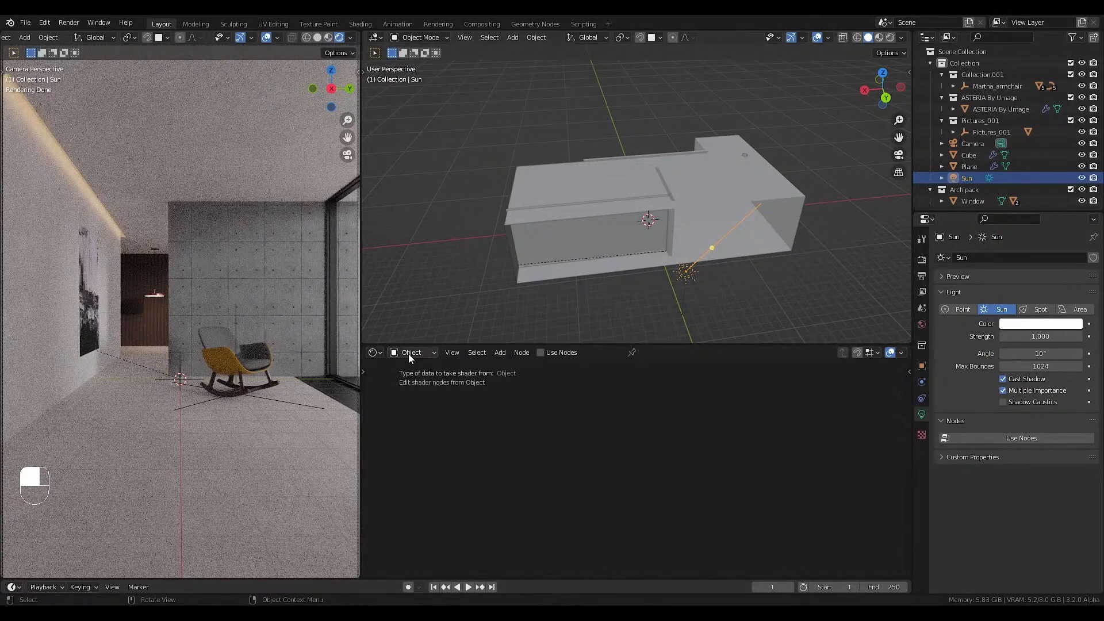
Switch the shader editor from object to world shading and bring the world nodes into view.
left_click(428, 353)
left_click(413, 378)
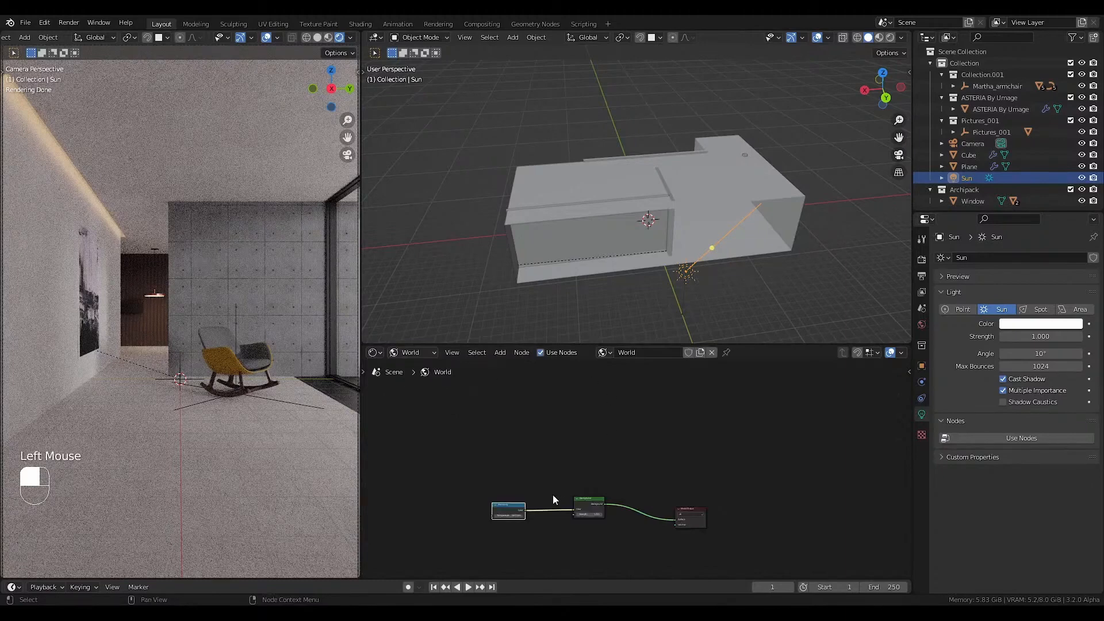
scroll(549, 504, "up", 1)
middle_click_drag(547, 511, 562, 426)
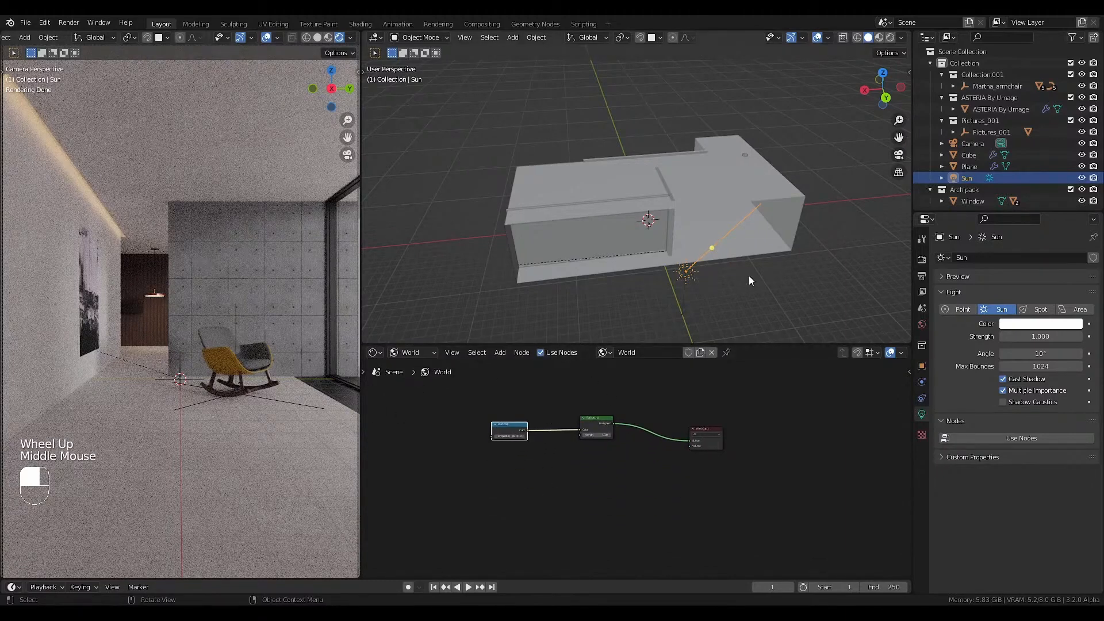
Try the Medium High Contrast look in the render color management, and set the look to High Contrast.
left_click(922, 260)
scroll(1011, 448, "down", 3)
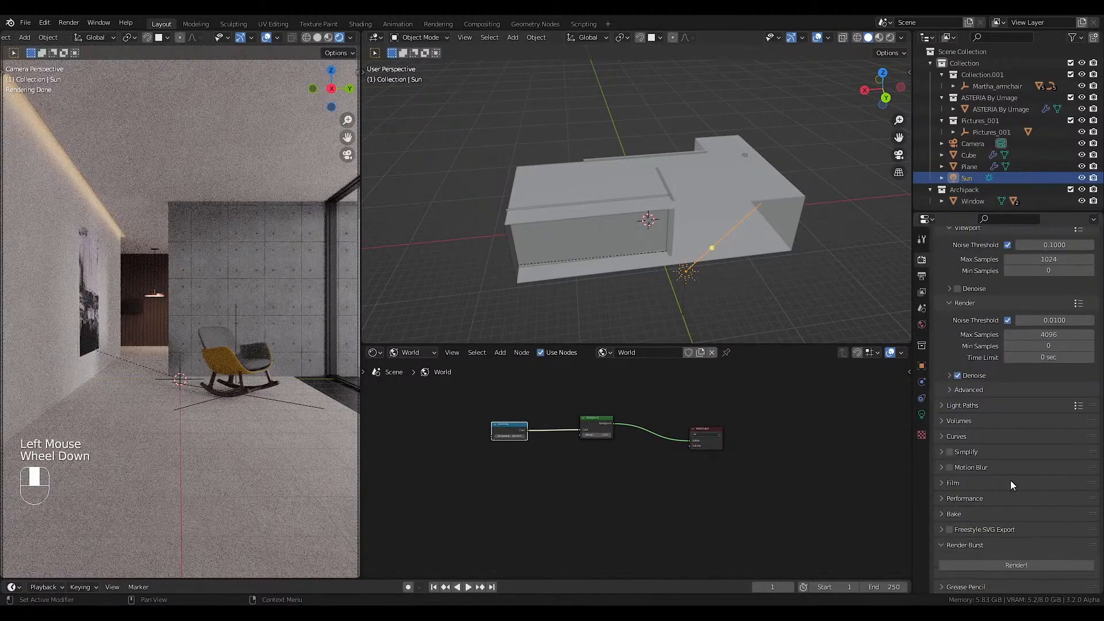
scroll(1010, 481, "down", 2)
left_click(983, 582)
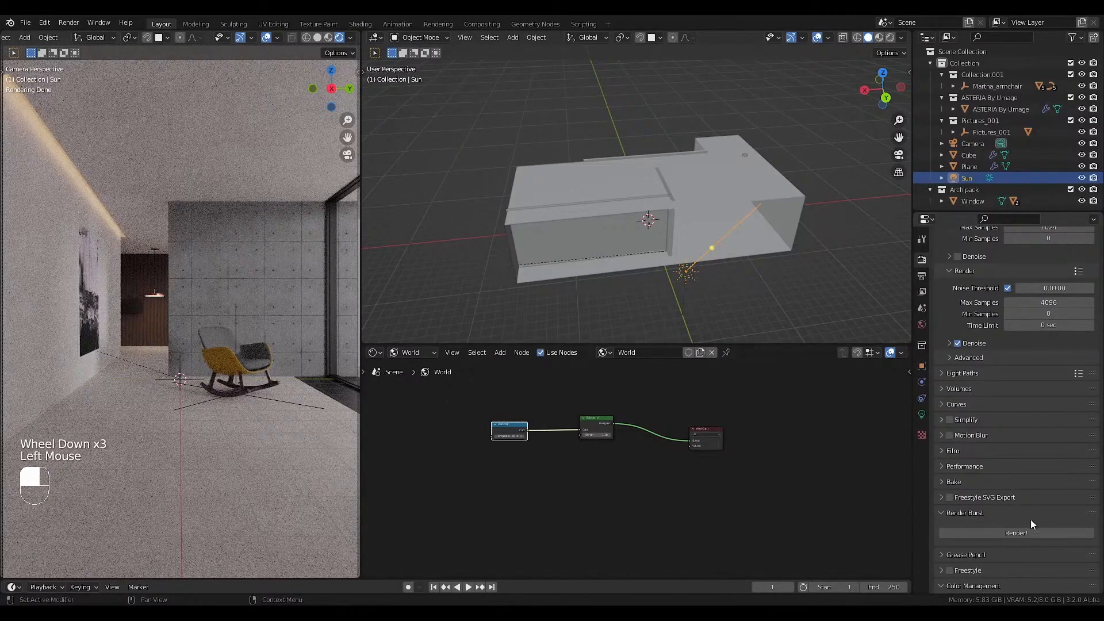
scroll(1030, 530, "down", 3)
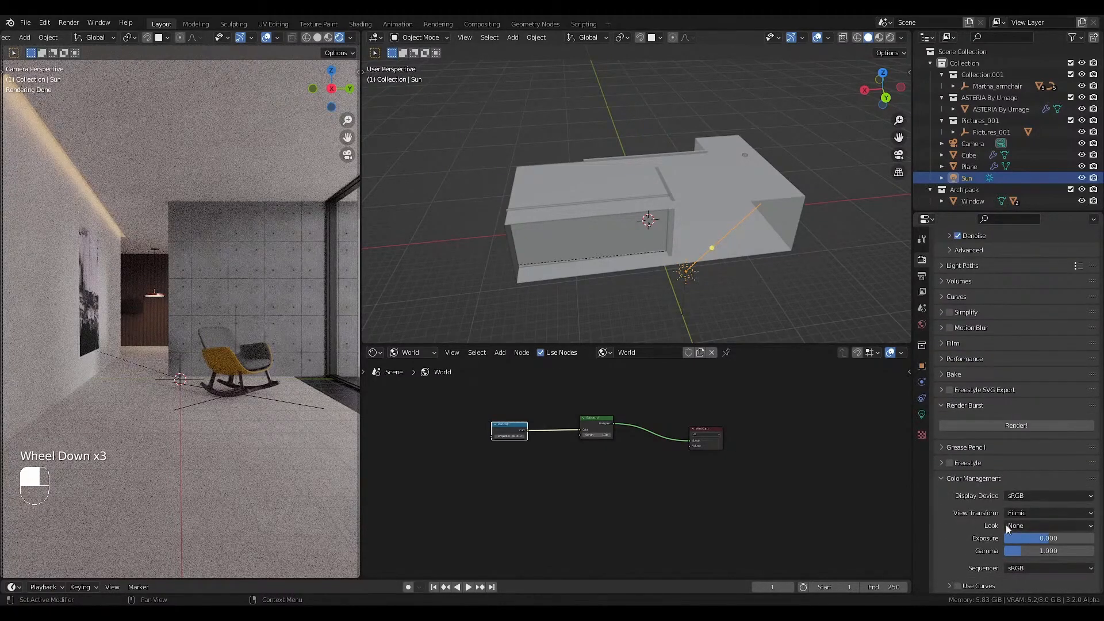
left_click(1020, 527)
left_click(1027, 477)
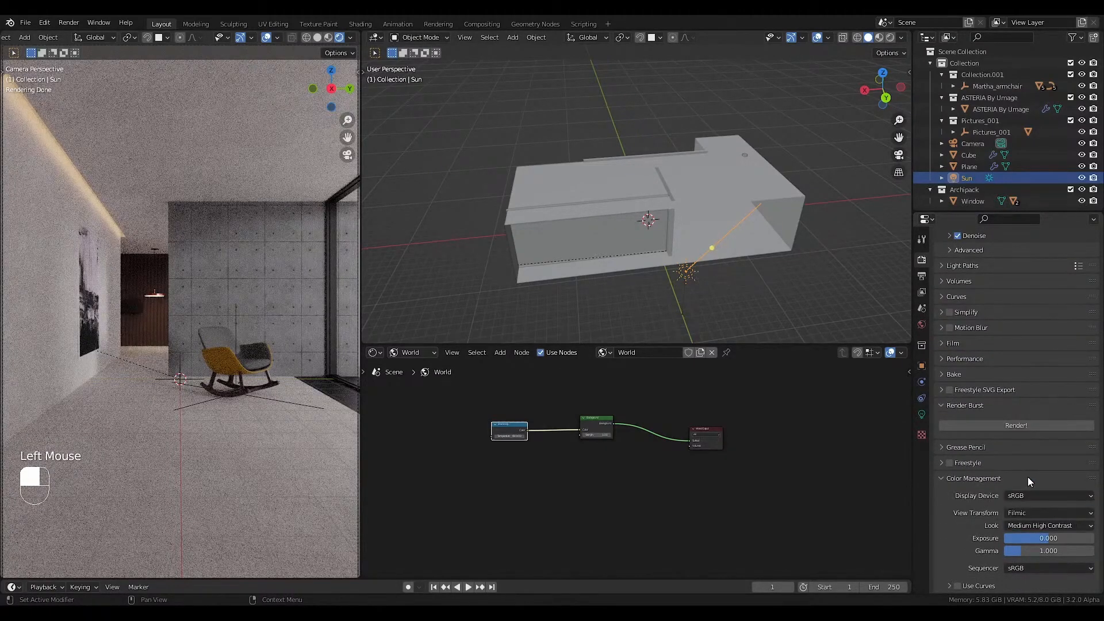
left_click(1026, 525)
left_click(1029, 489)
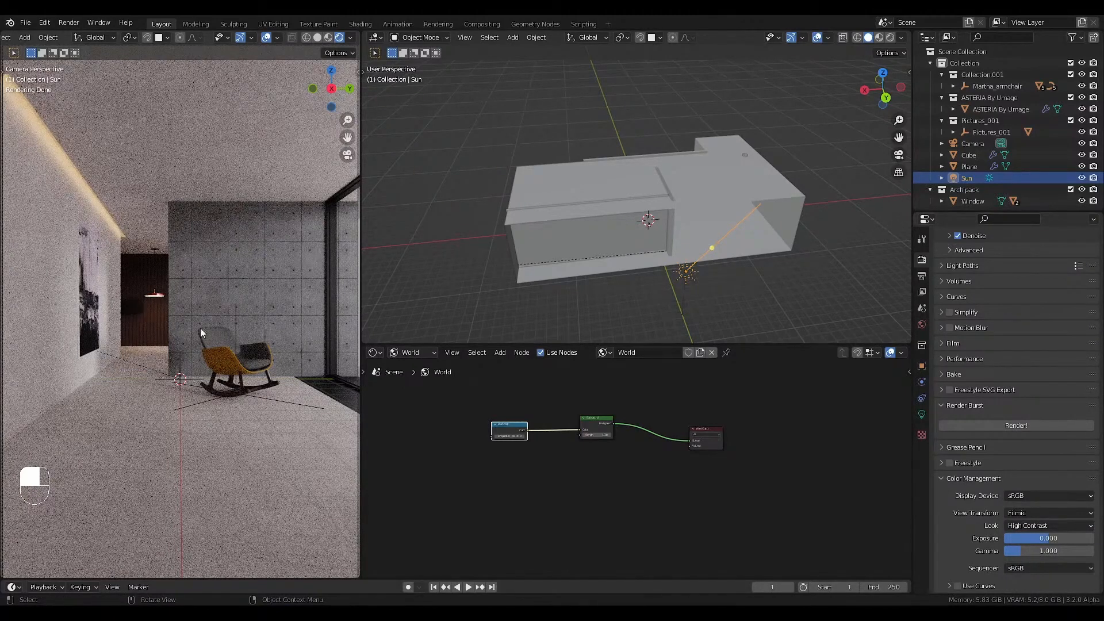
Try a different color management exposure without keeping it, and move the Blackbody node closer to the Background node.
left_click_drag(1020, 540, 1097, 540, "shift")
right_click(1097, 540)
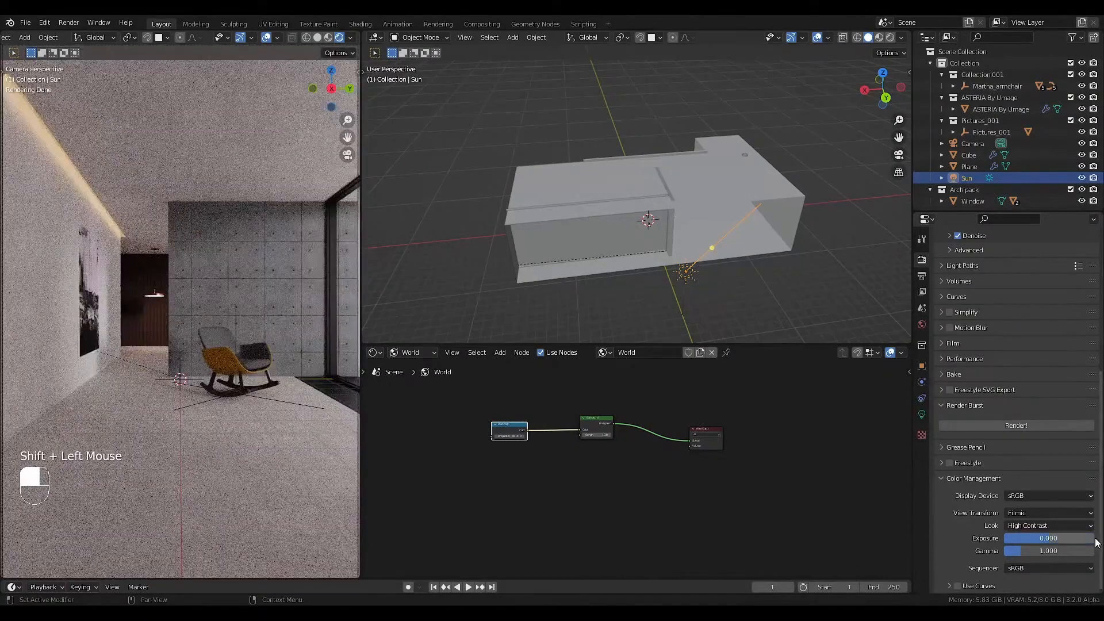
scroll(670, 464, "up", 5)
left_click_drag(405, 409, 476, 435)
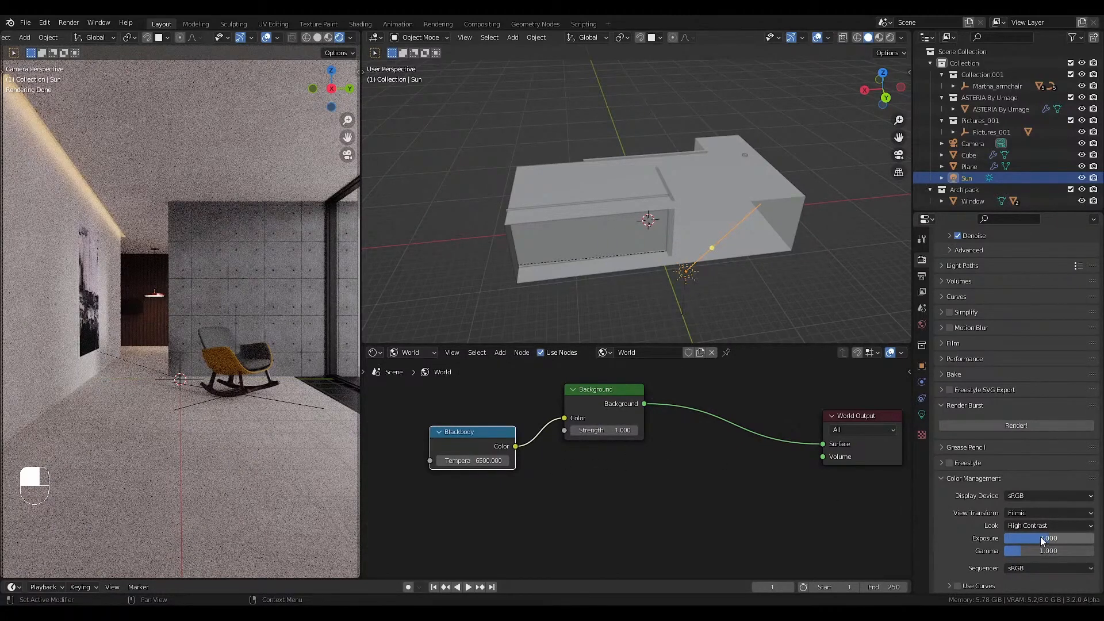
Try the False Color view transform with the exposure raised to about 2.4, and restore the original exposure and Filmic transform.
left_click(1034, 513)
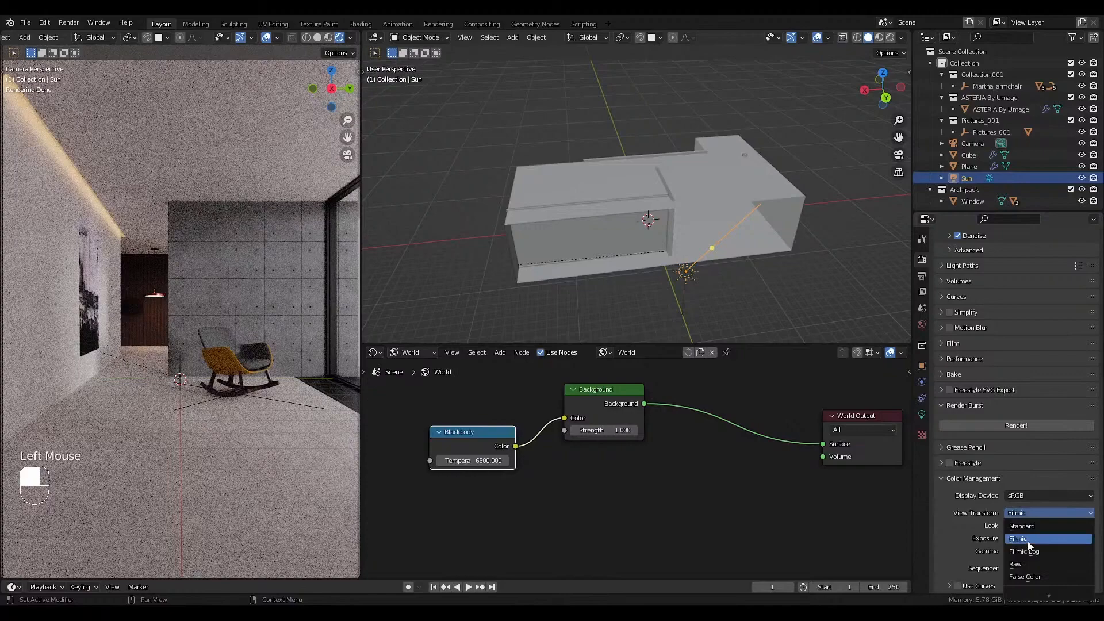
left_click(1020, 577)
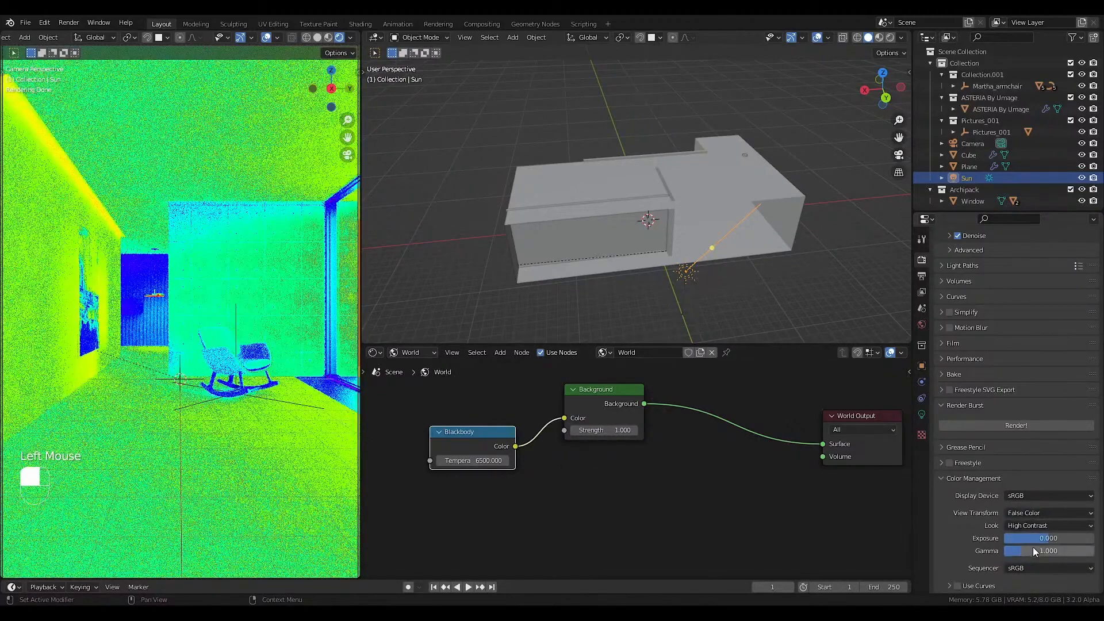
left_click_drag(1033, 539, 1045, 538)
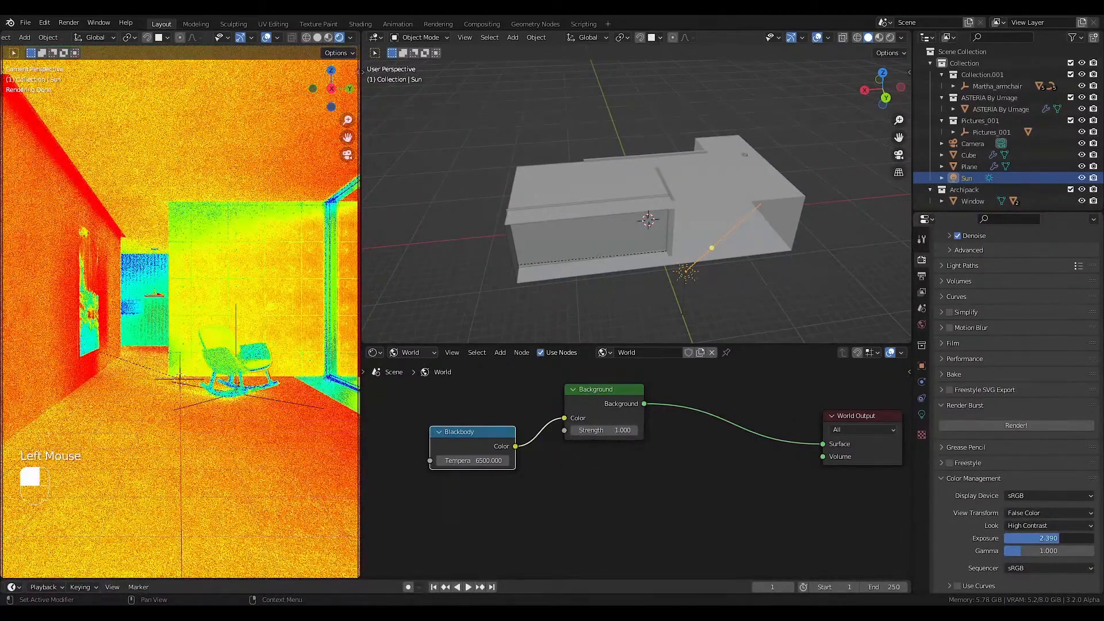
right_click(1060, 537)
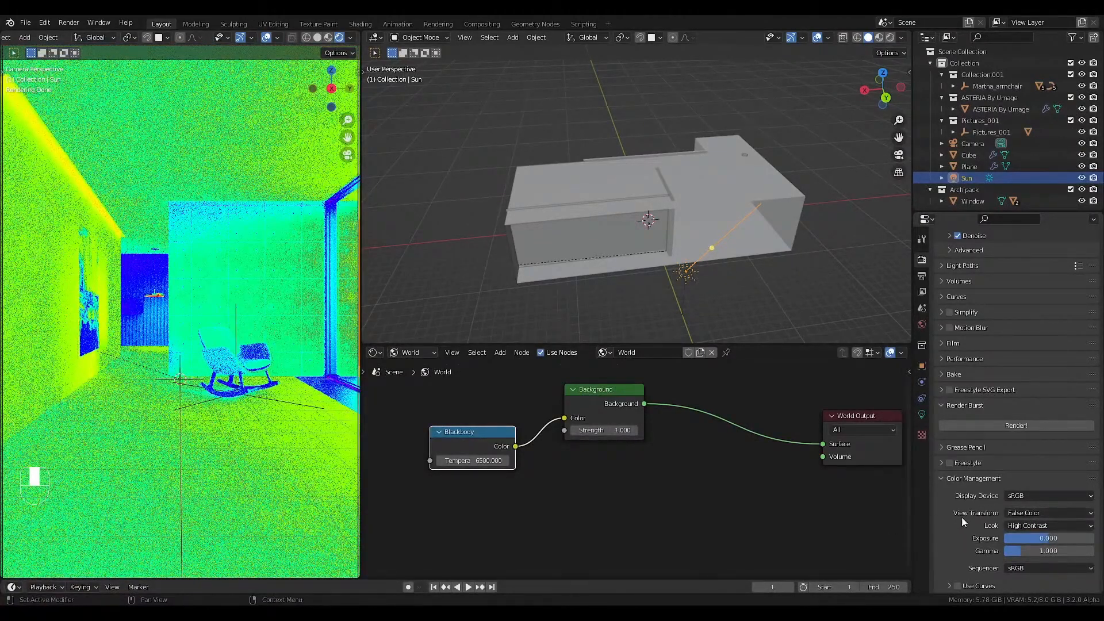
left_click(1023, 511)
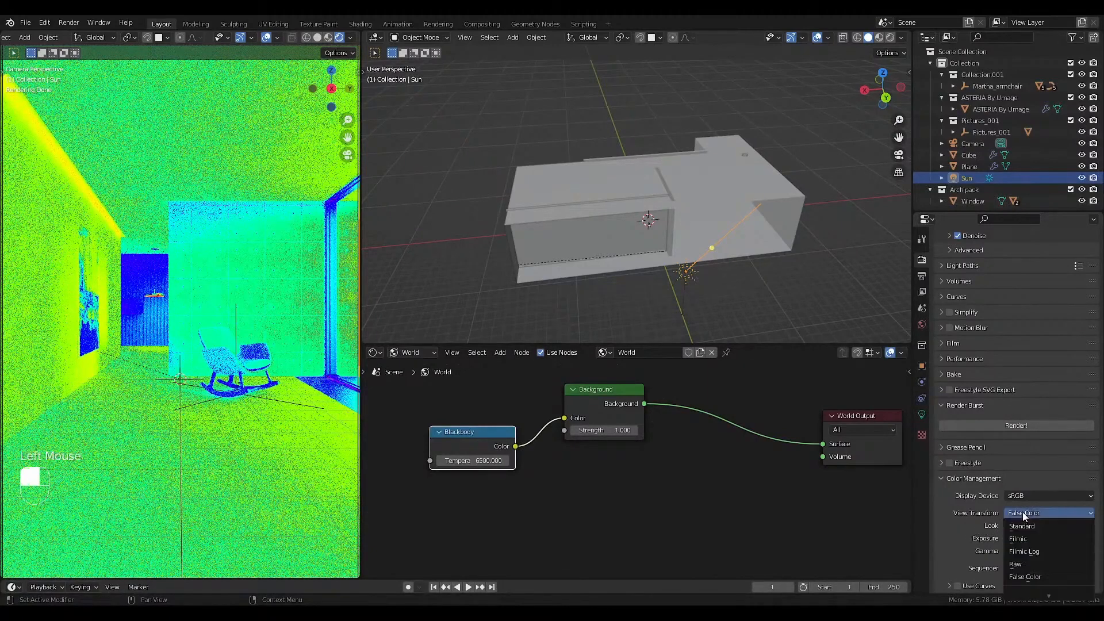
left_click(1022, 541)
Delete the Blackbody node from the world shader and the Sun light from the scene.
scroll(549, 467, "down", 3)
middle_click_drag(546, 467, 601, 470)
left_click_drag(583, 420, 468, 472)
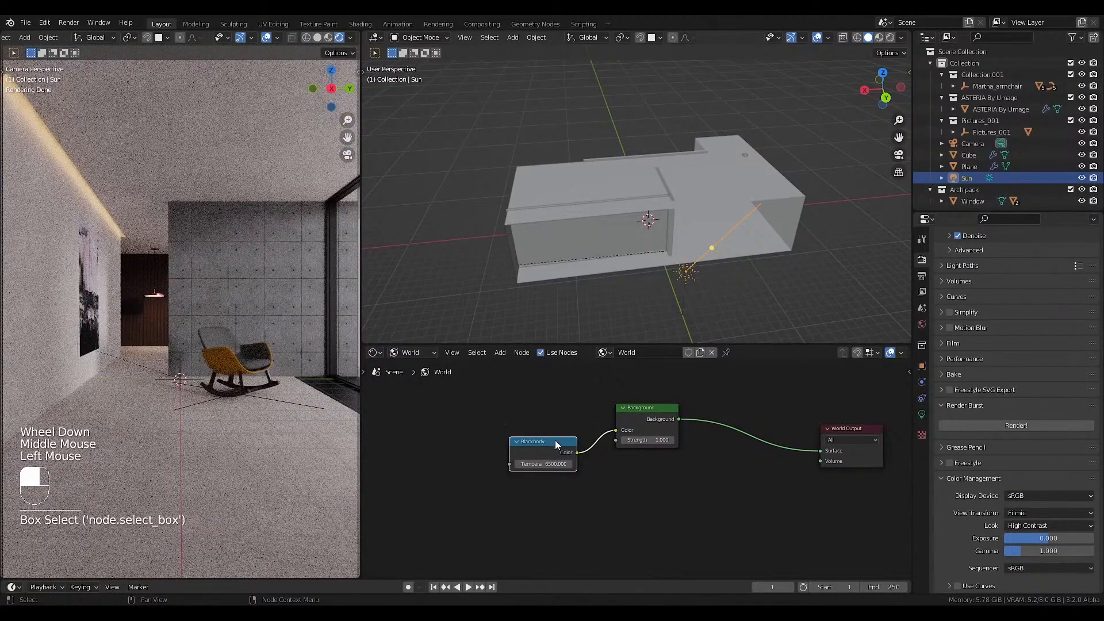
key("Delete")
middle_click_drag(547, 451, 550, 455)
key("Delete")
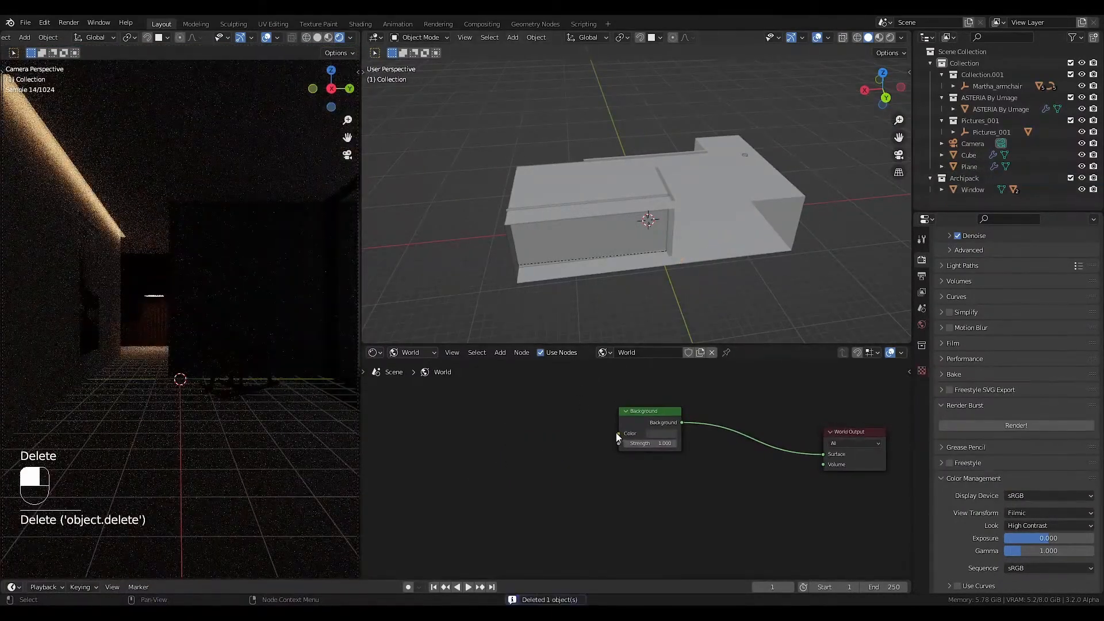
Add a Sky Texture node linked to the Background node's Color input, and place it beside that node.
left_click_drag(619, 435, 526, 445)
type("sk")
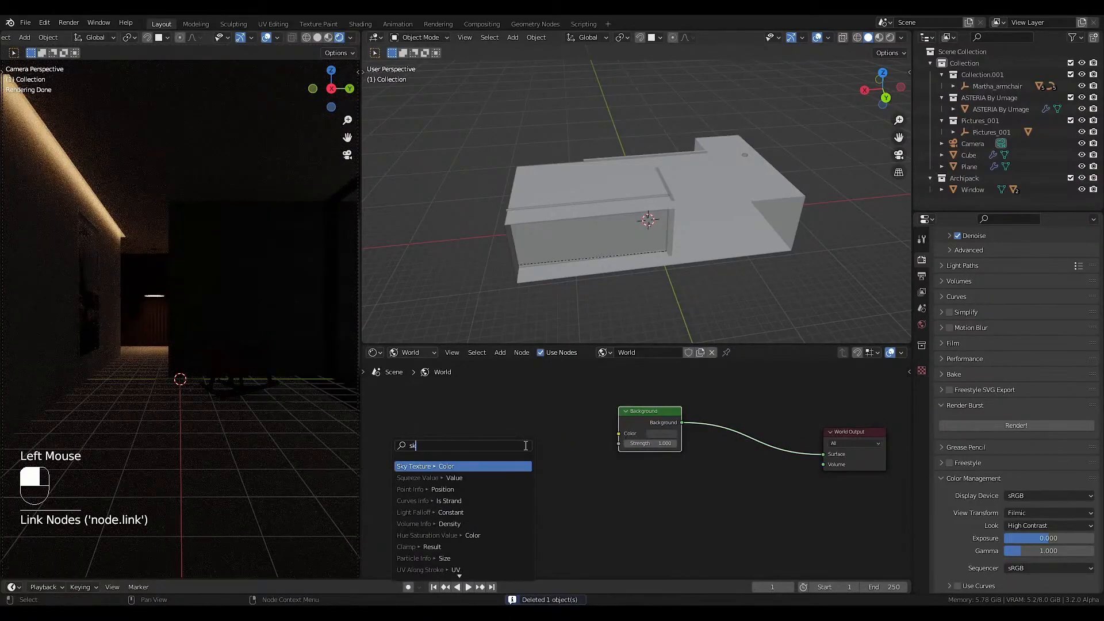
left_click(441, 466)
left_click(472, 432)
Try sun intensities of 0.1 and 0.05 on the Sky Texture node.
scroll(505, 443, "up", 2)
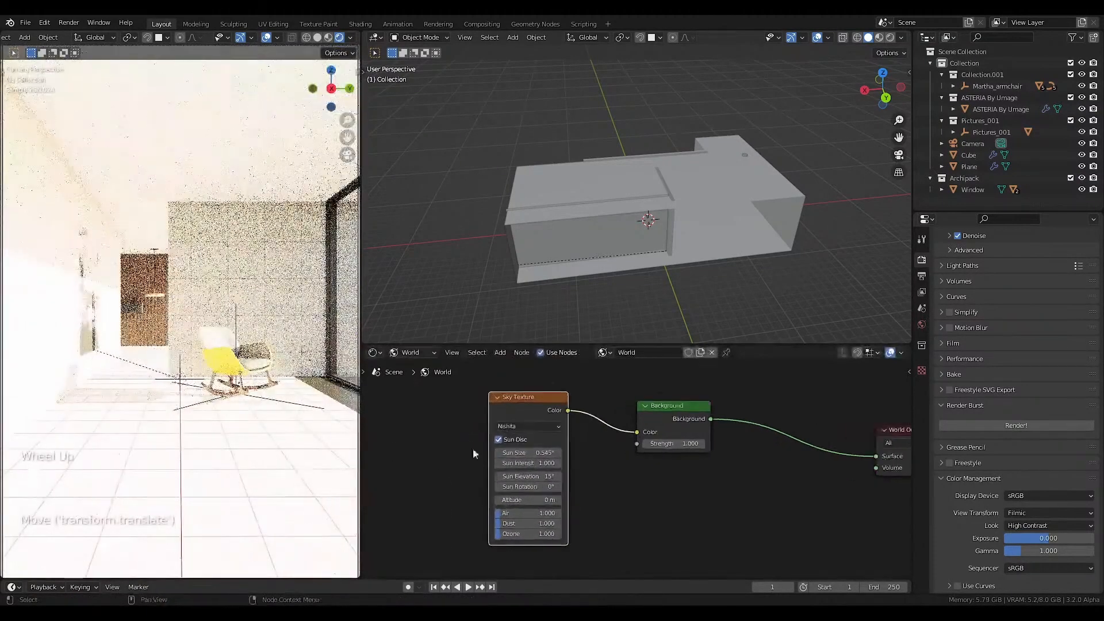
scroll(549, 460, "up", 3)
left_click(528, 463)
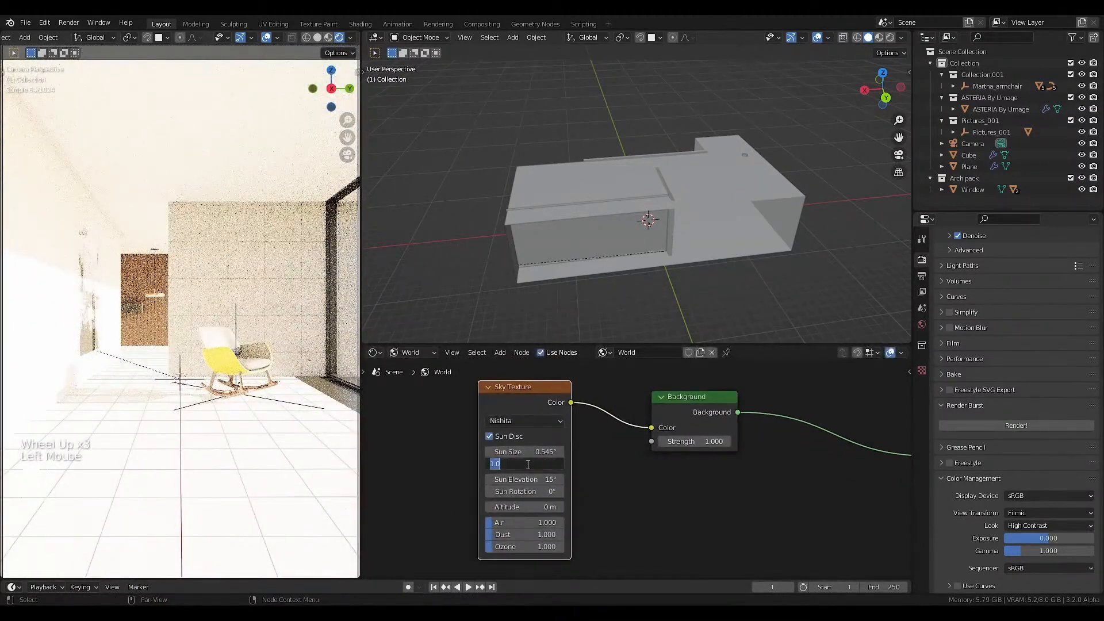
type("0.1")
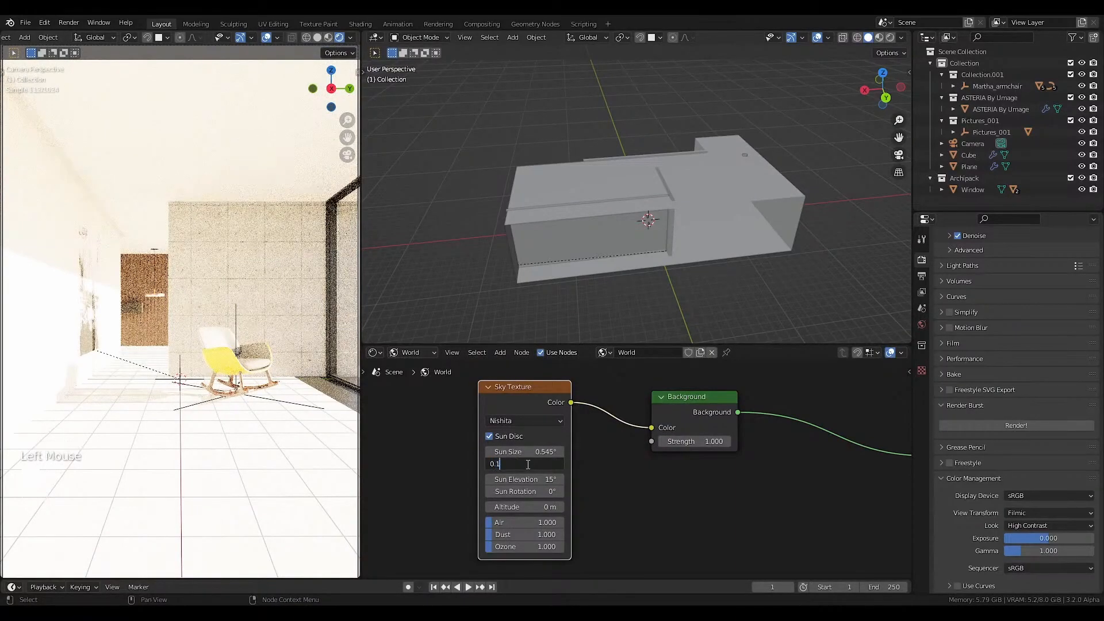
key("Return")
left_click(527, 464)
type("0.0")
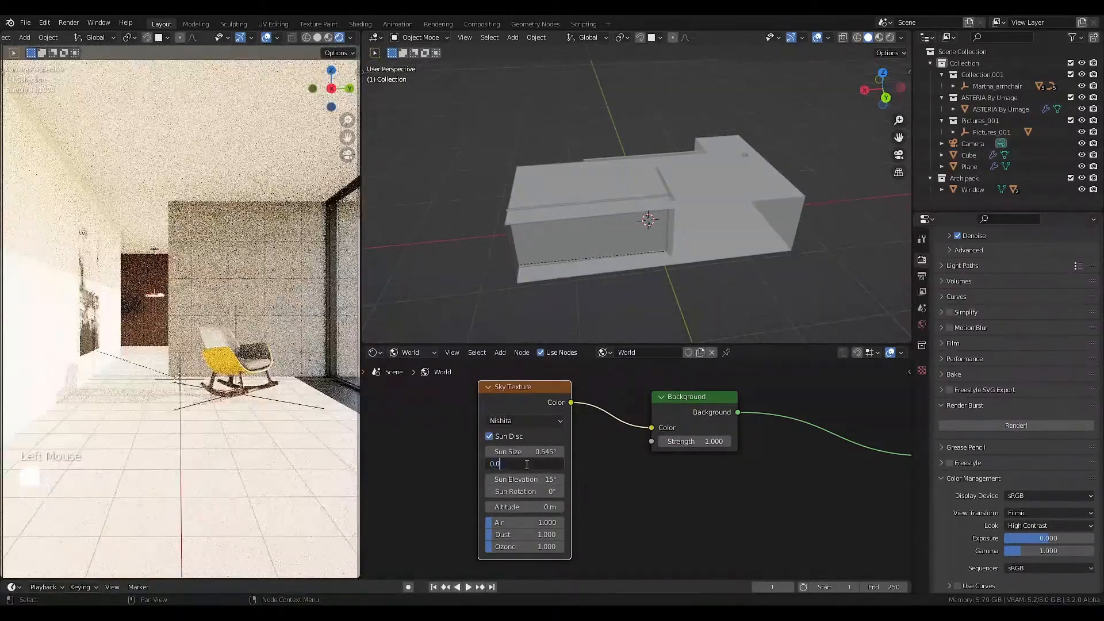
type("5")
key("Return")
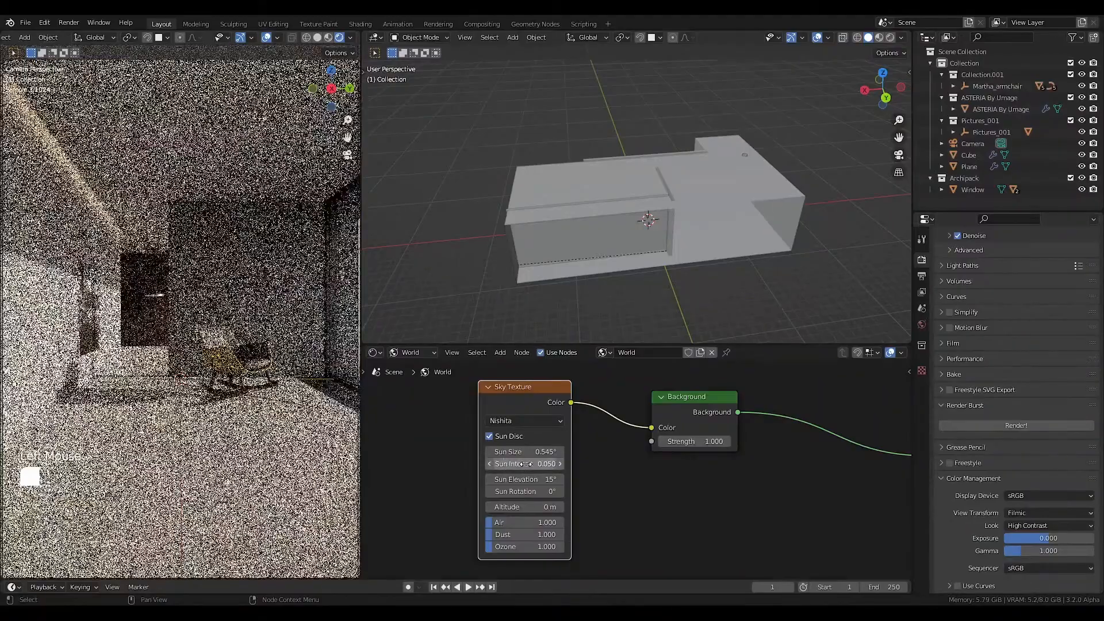
Set the Background node's strength to 0.1 and the Sky Texture's sun intensity to 0.1.
left_click(673, 441)
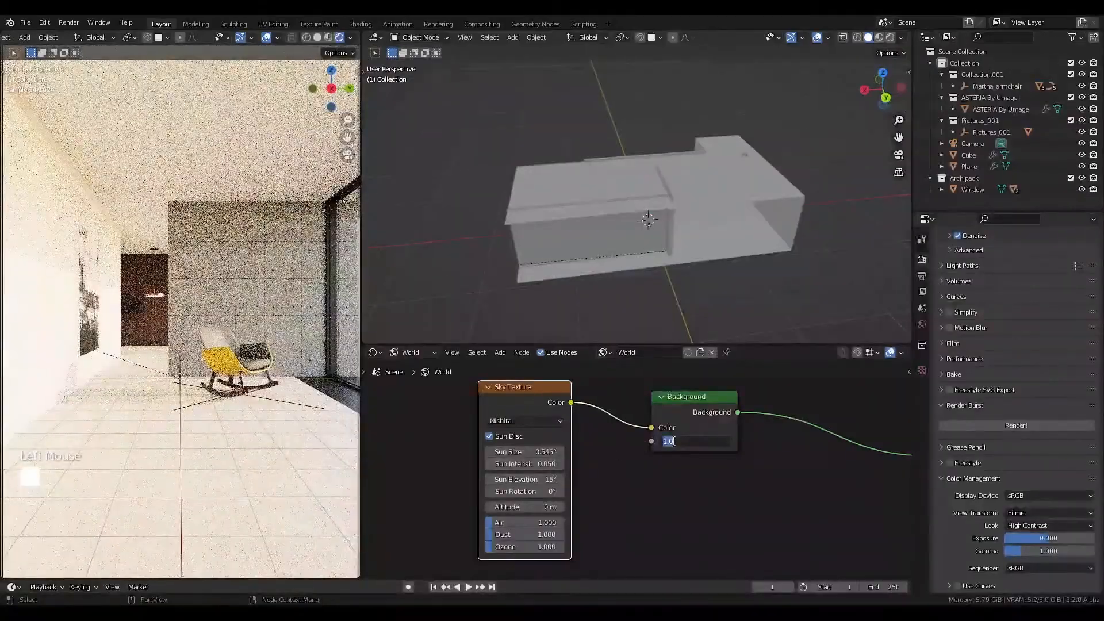
type("0.1")
key("Return")
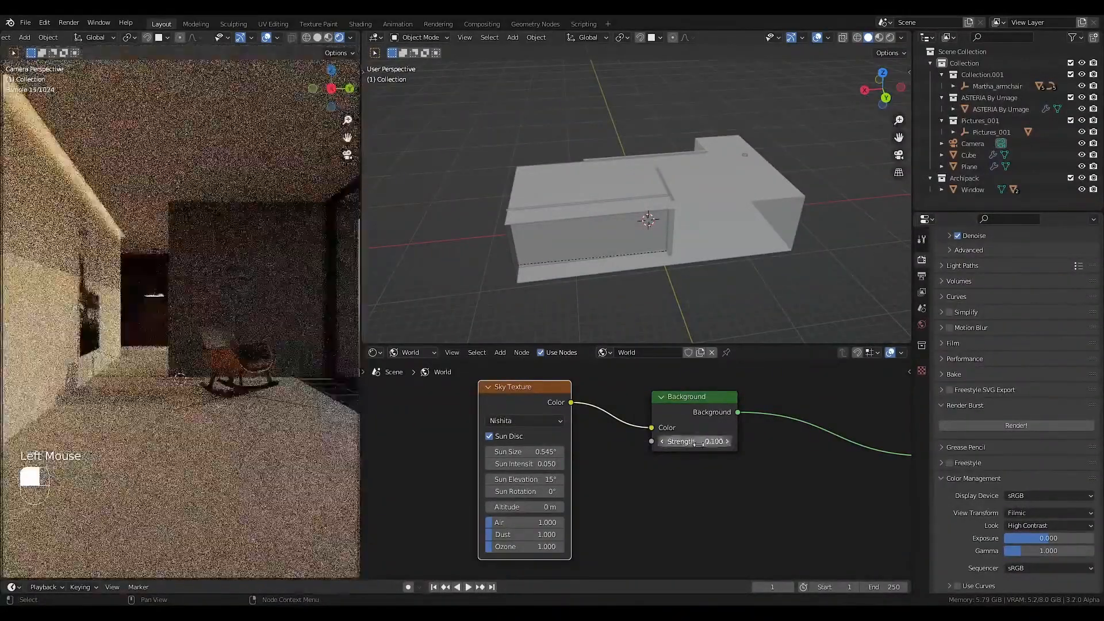
left_click(520, 463)
type("0.1")
key("Return")
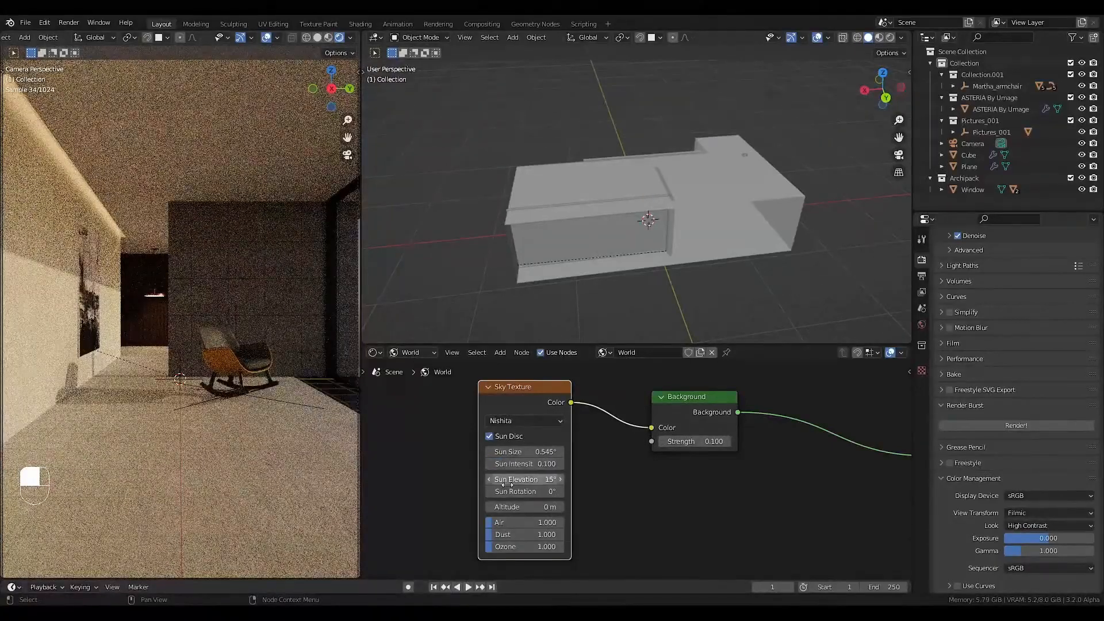
Adjust the Sky Texture's sun rotation to 46° and its sun elevation to about 10.3° so sunlight falls across the back wall.
left_click_drag(510, 490, 488, 479)
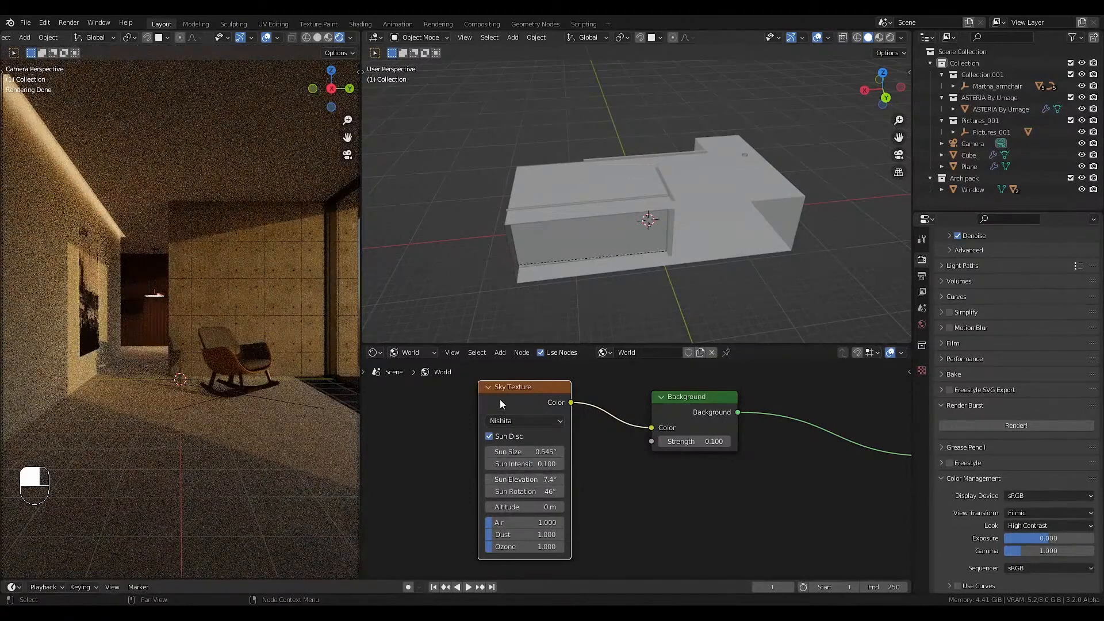
middle_click_drag(537, 400, 540, 412)
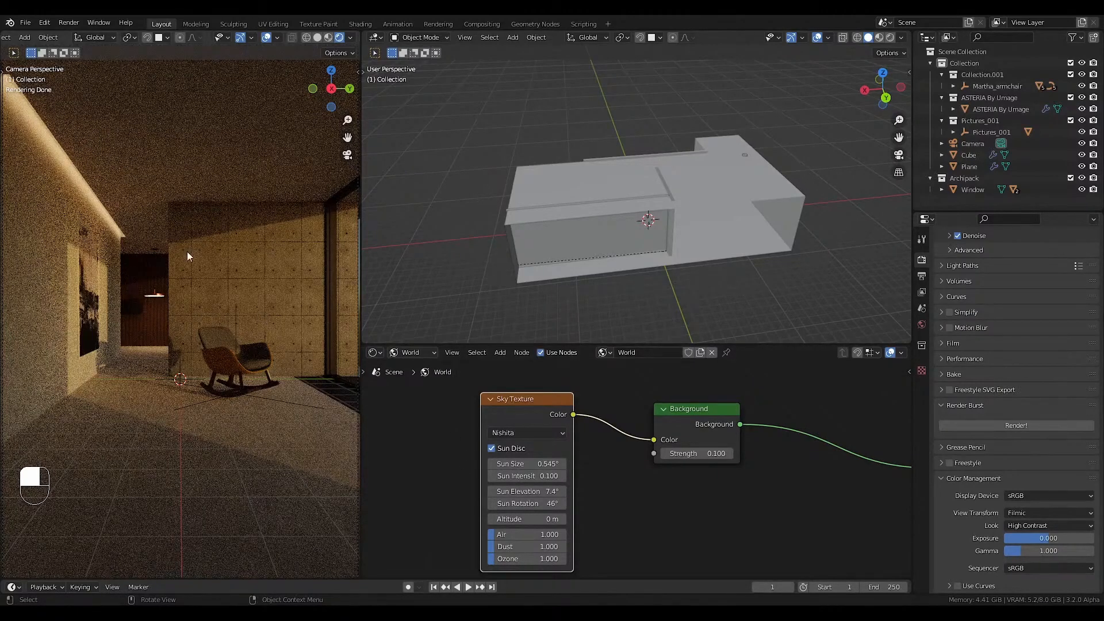
left_click_drag(524, 491, 549, 491)
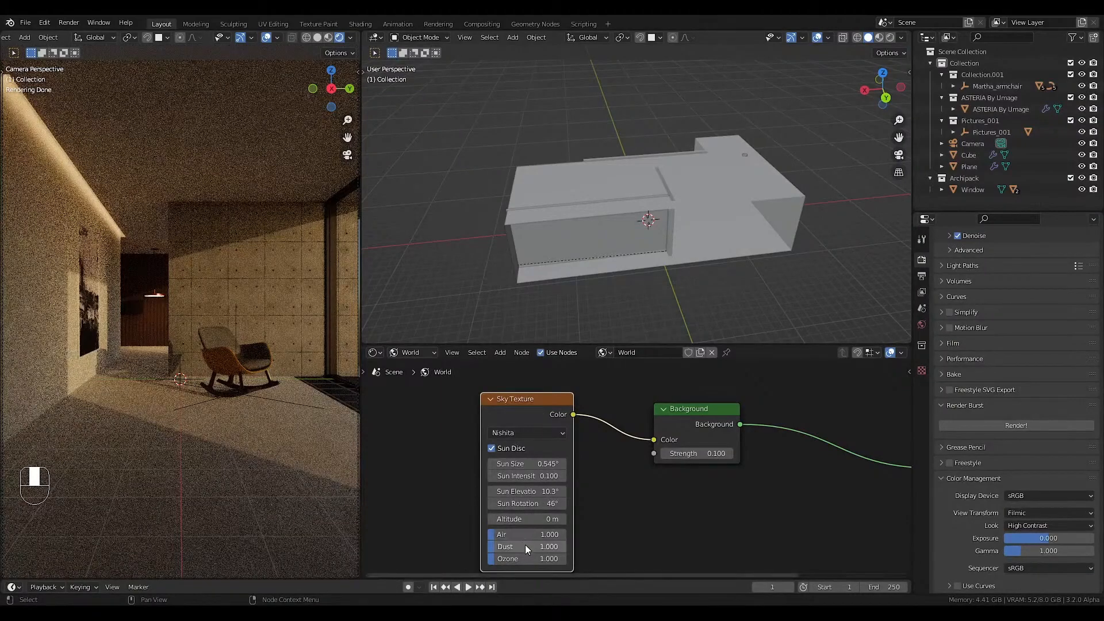
Lower the Sky Texture's Air density to 0, and move the node slightly farther from the Background node.
left_click_drag(516, 536, 415, 521)
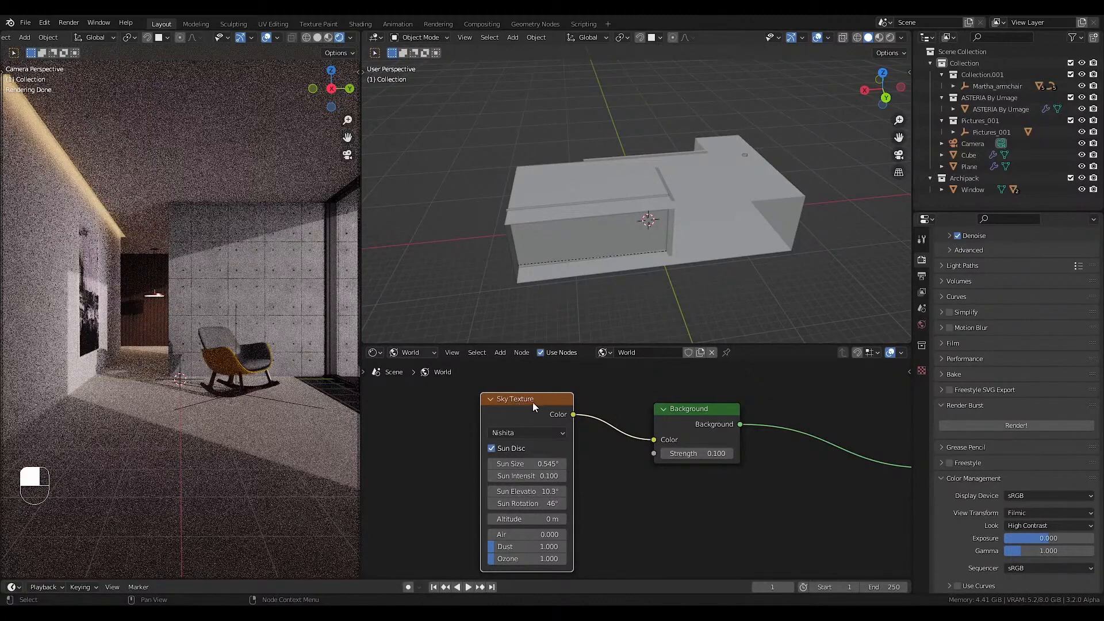
left_click_drag(542, 399, 512, 397)
left_click(604, 436)
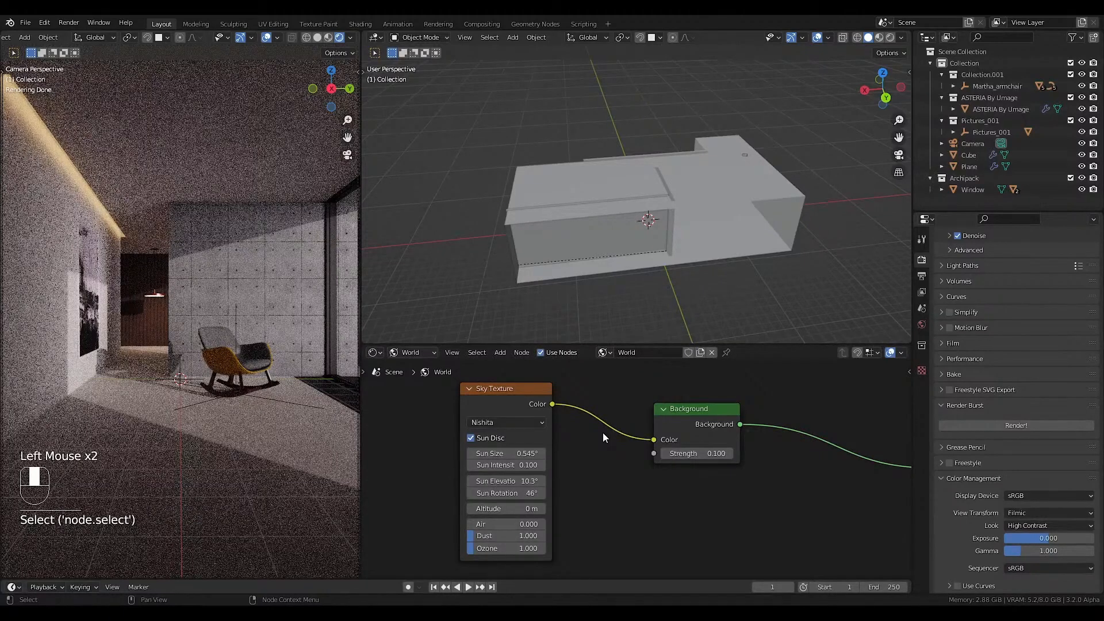
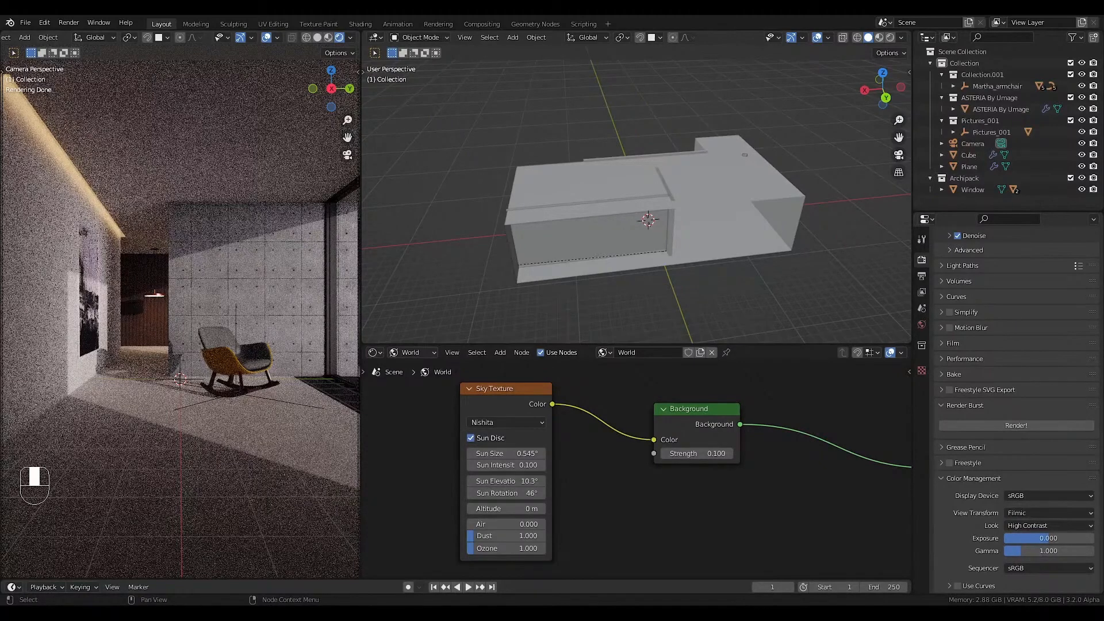
Set the Sky Texture's sun elevation to 15°, nudging the node slightly down in the world node tree.
left_click_drag(516, 397, 518, 403)
double_click(524, 486)
type("15")
key("Return")
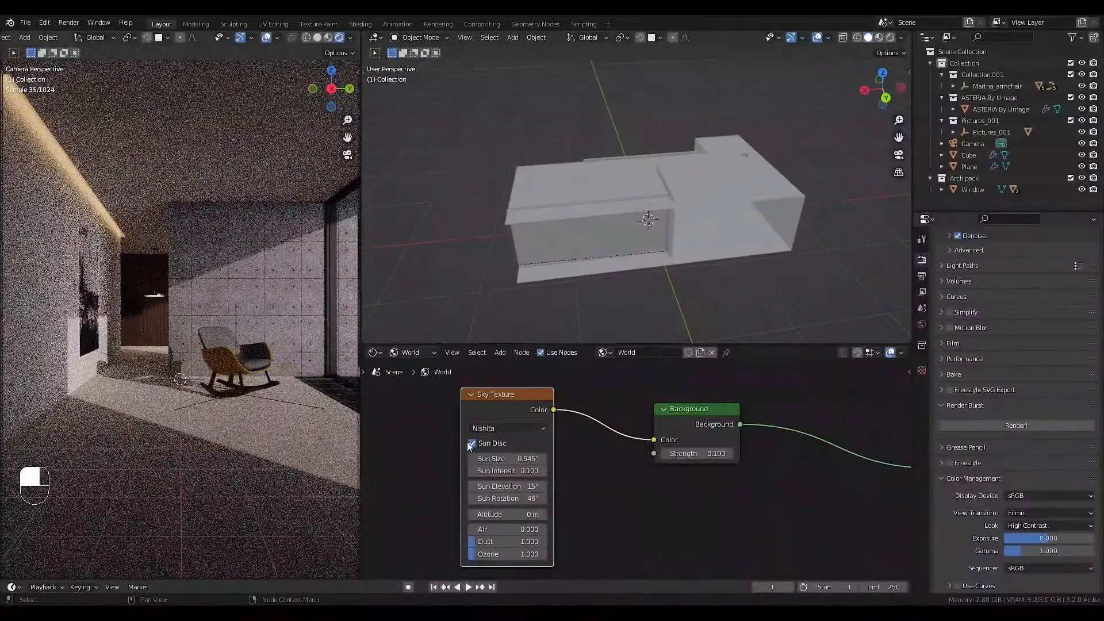
left_click(512, 411)
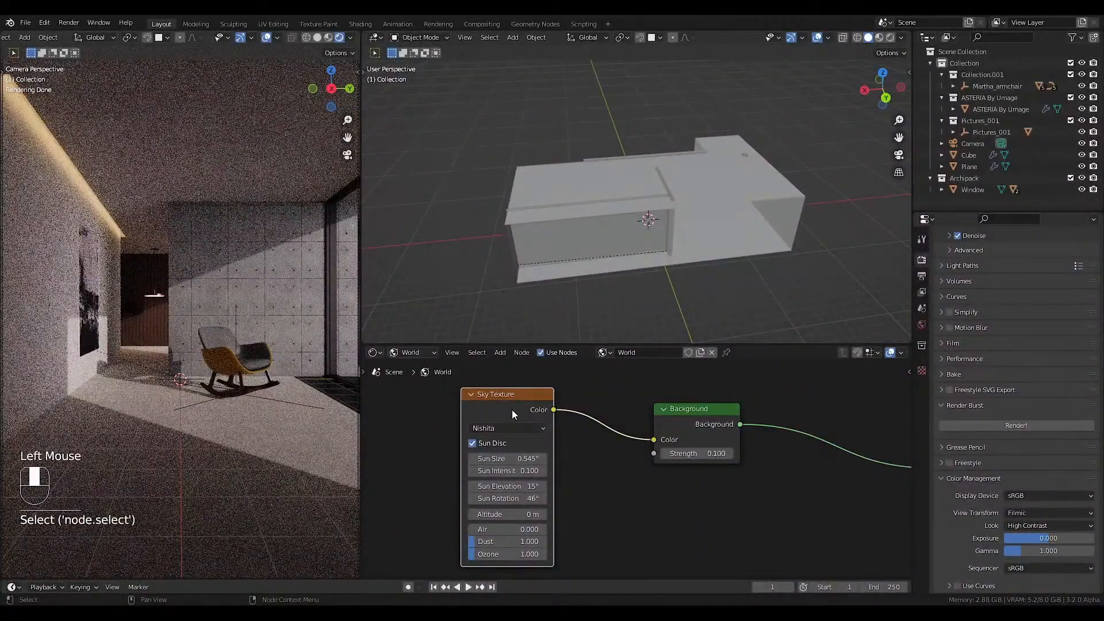
Detach the Sky Texture from the Background node and feed the Background from a new Environment Texture with Mapping and Texture Coordinate nodes.
left_click(526, 394)
scroll(519, 467, "down", 2)
left_click_drag(523, 394, 517, 514, "alt")
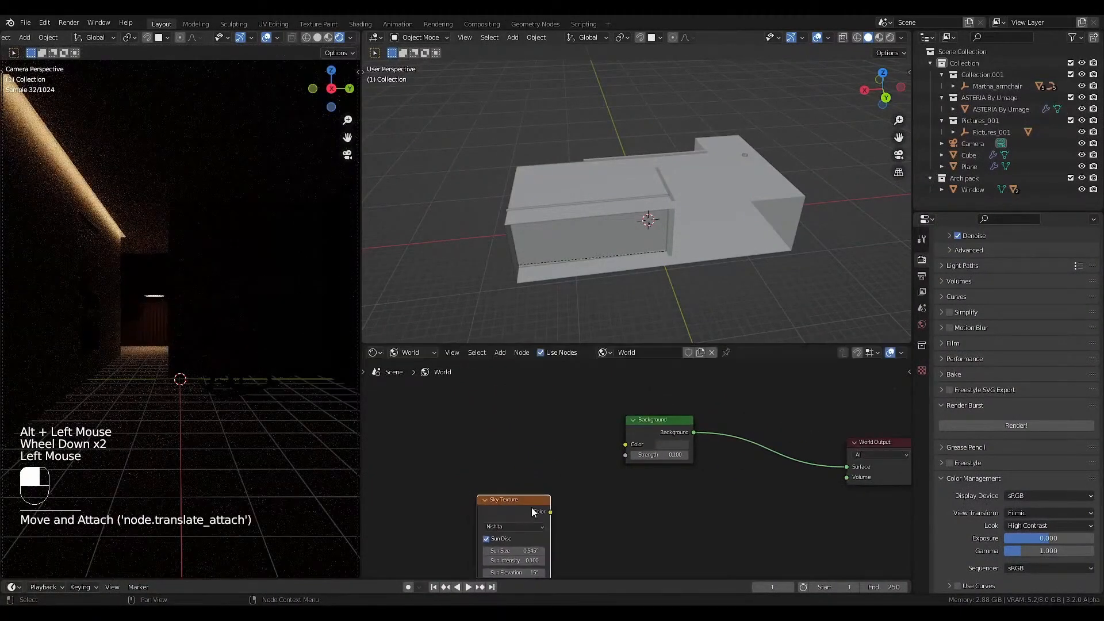
left_click(641, 423)
key("ctrl+t")
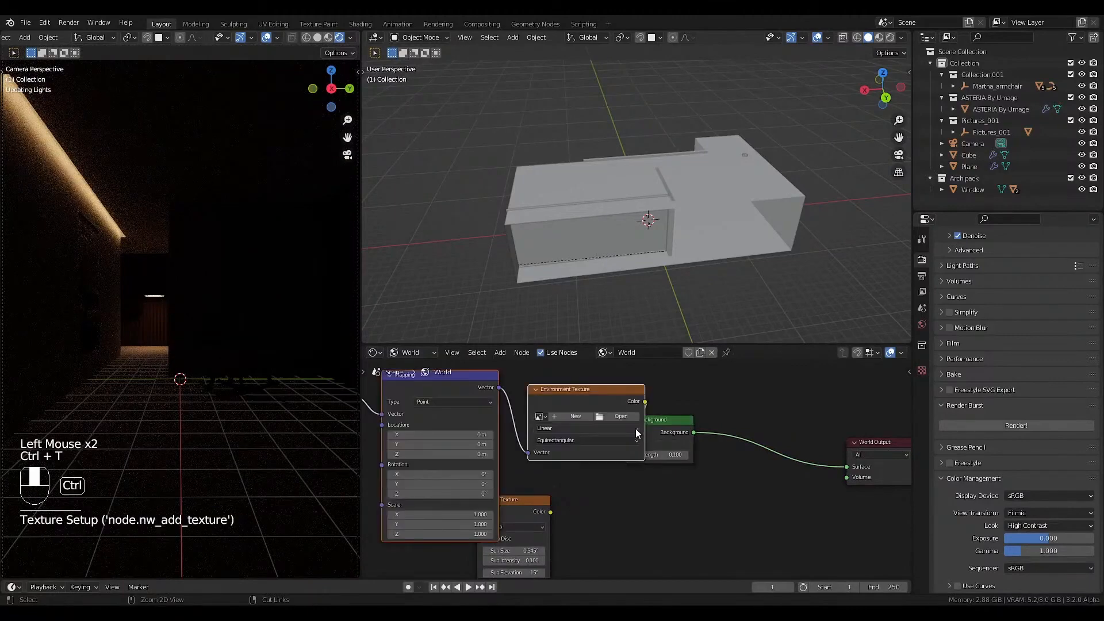
left_click_drag(612, 425, 535, 424)
Load lilienstein_4k.exr from the HDRI Haven folder into the Environment Texture and place the unused Sky Texture node below it.
left_click(535, 424)
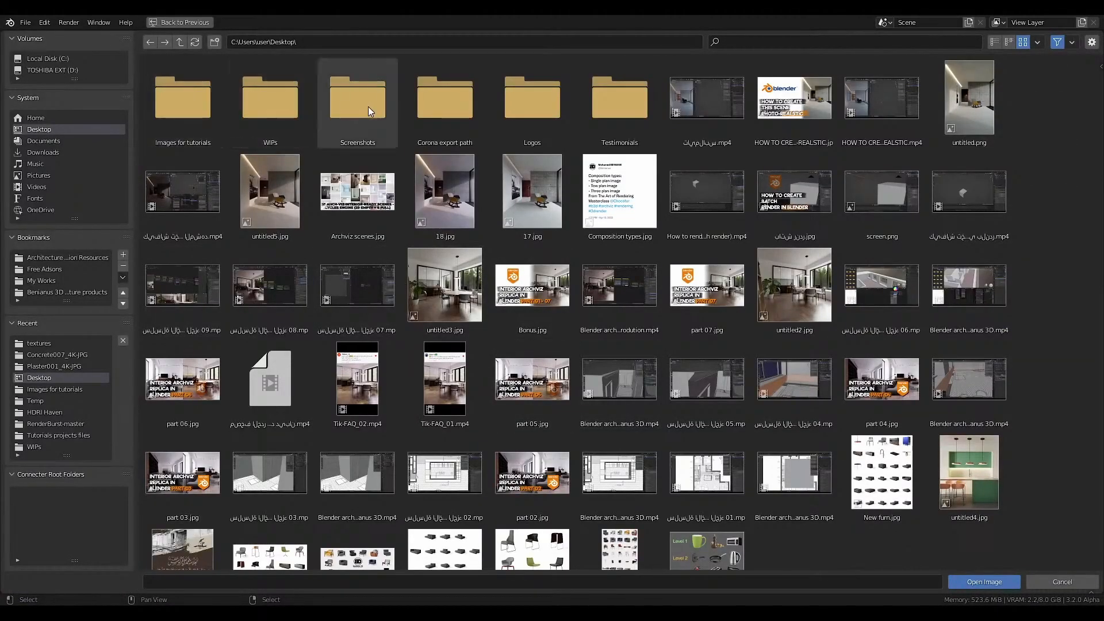
left_click(79, 256)
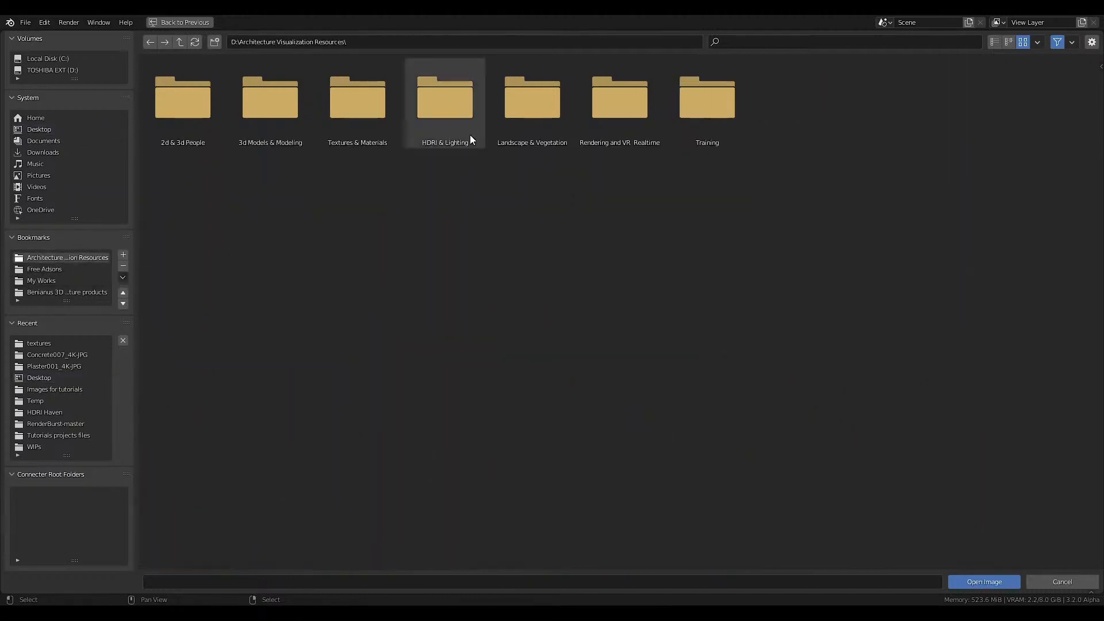
double_click(470, 135)
double_click(271, 103)
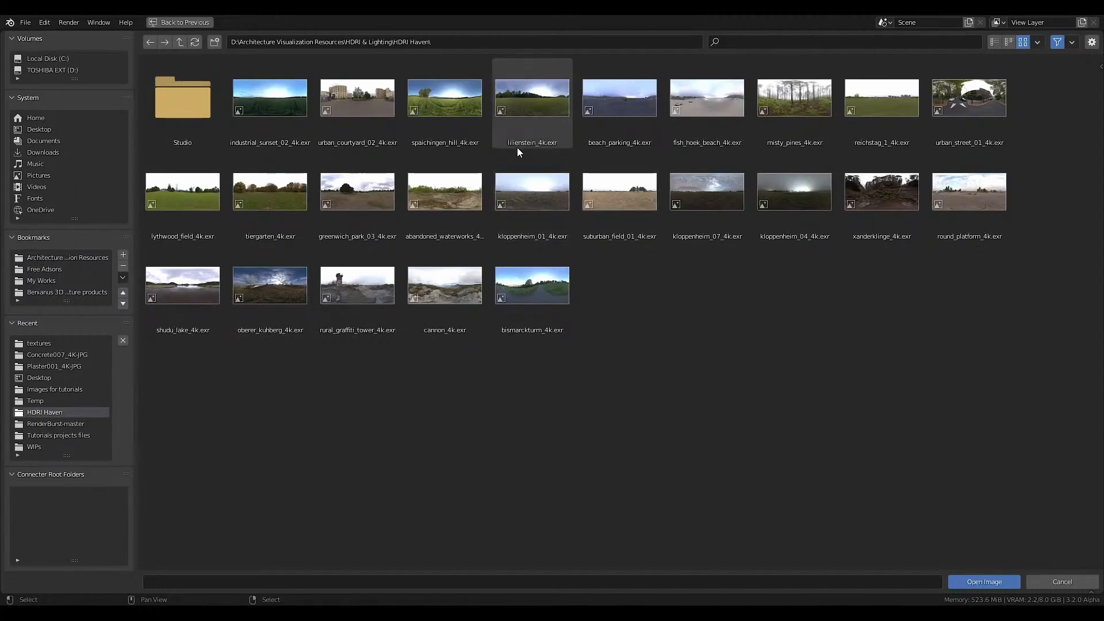
left_click(521, 138)
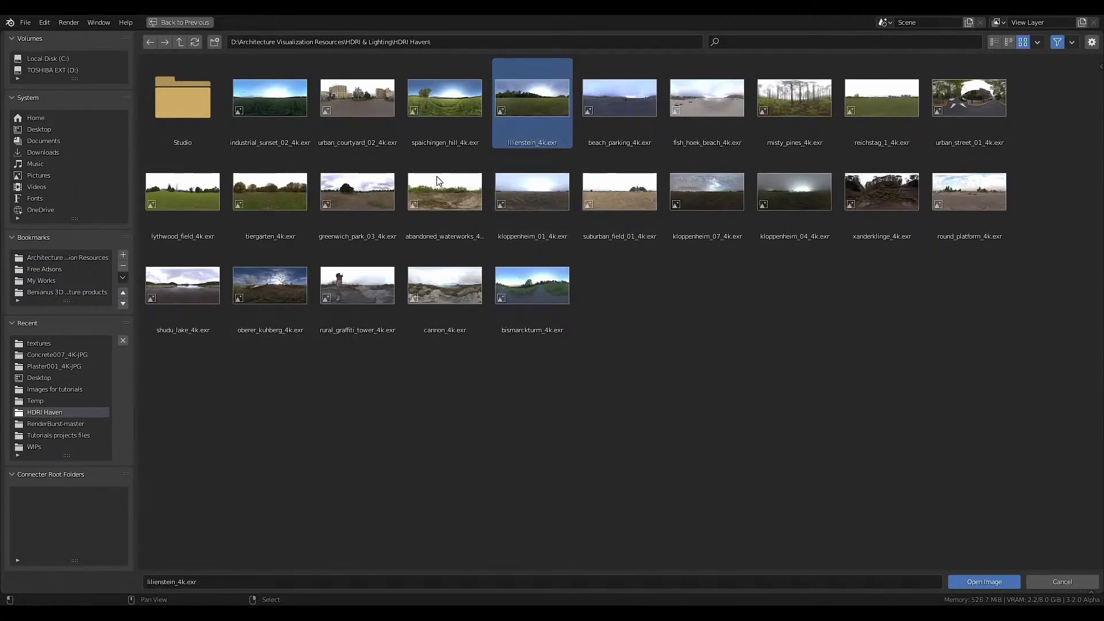
left_click_drag(515, 520, 515, 529)
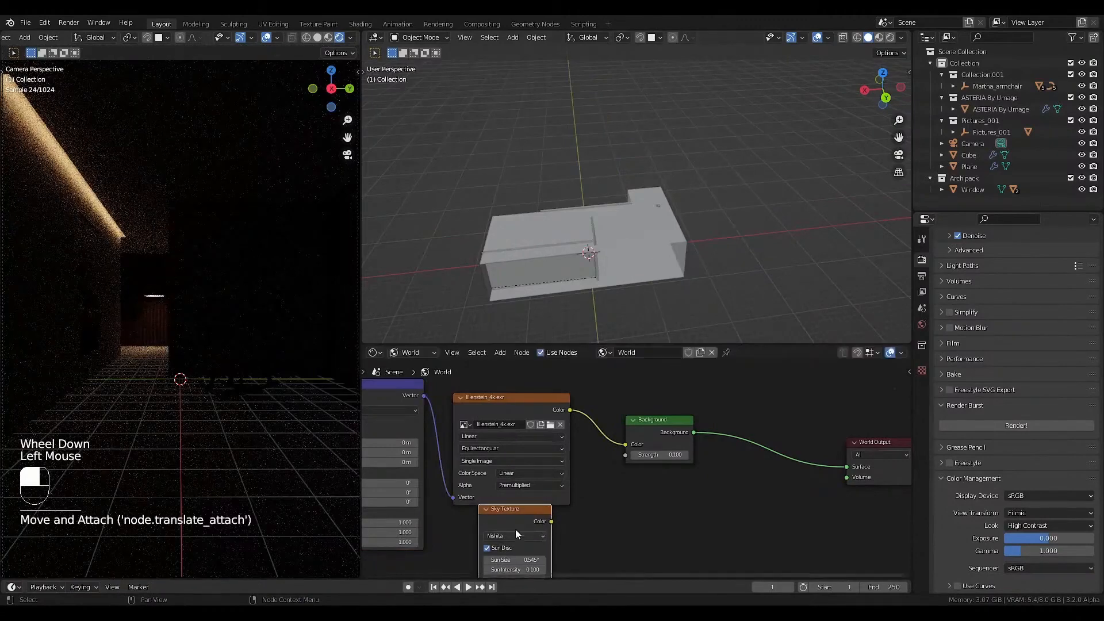
Set the Background node's strength to 1.
scroll(538, 447, "down", 2)
scroll(529, 447, "down", 2)
scroll(519, 448, "up", 2)
left_click(614, 451)
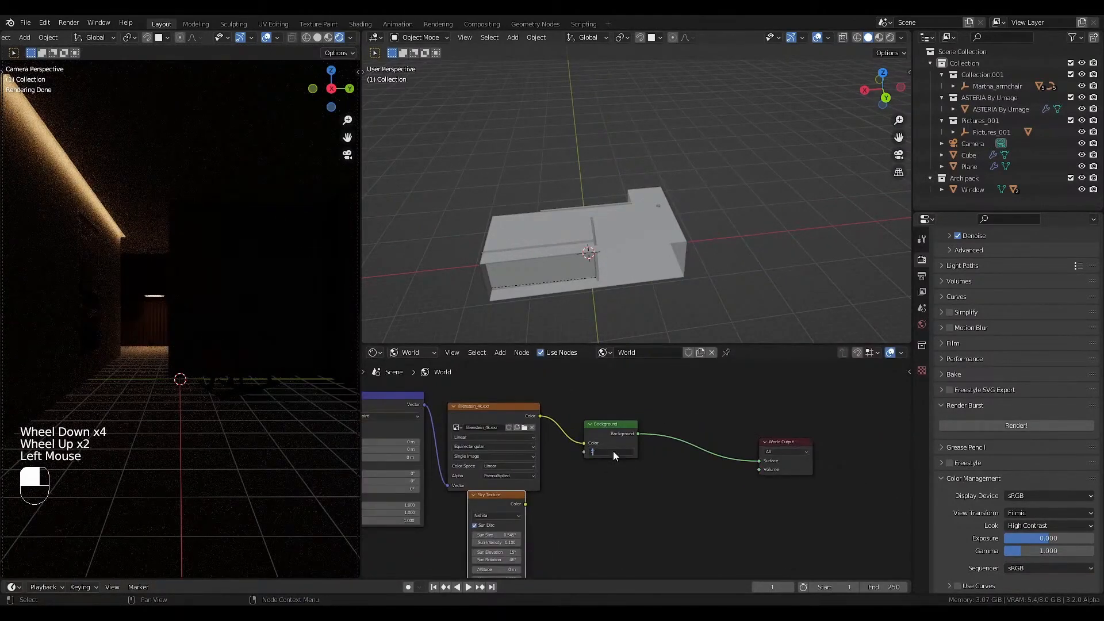
key("Return")
Rotate the HDRI to -79.4° around Z in the Mapping node so sunlight falls across the back wall.
middle_click_drag(594, 446, 753, 420)
scroll(754, 420, "down", 1)
scroll(753, 420, "up", 2)
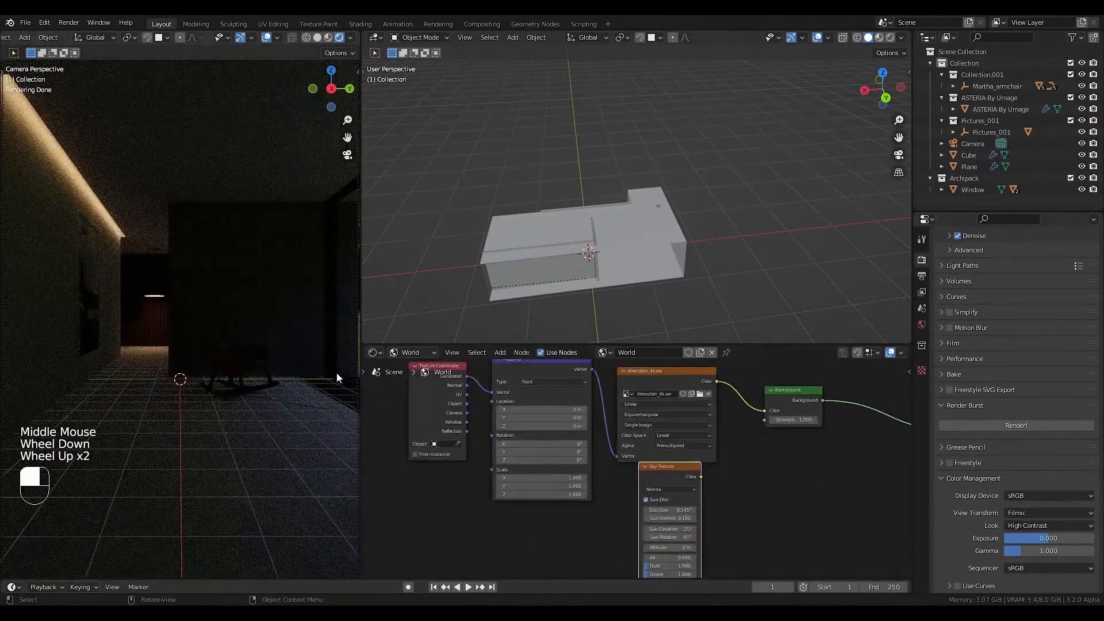
scroll(527, 445, "up", 2)
left_click_drag(547, 464, 485, 464)
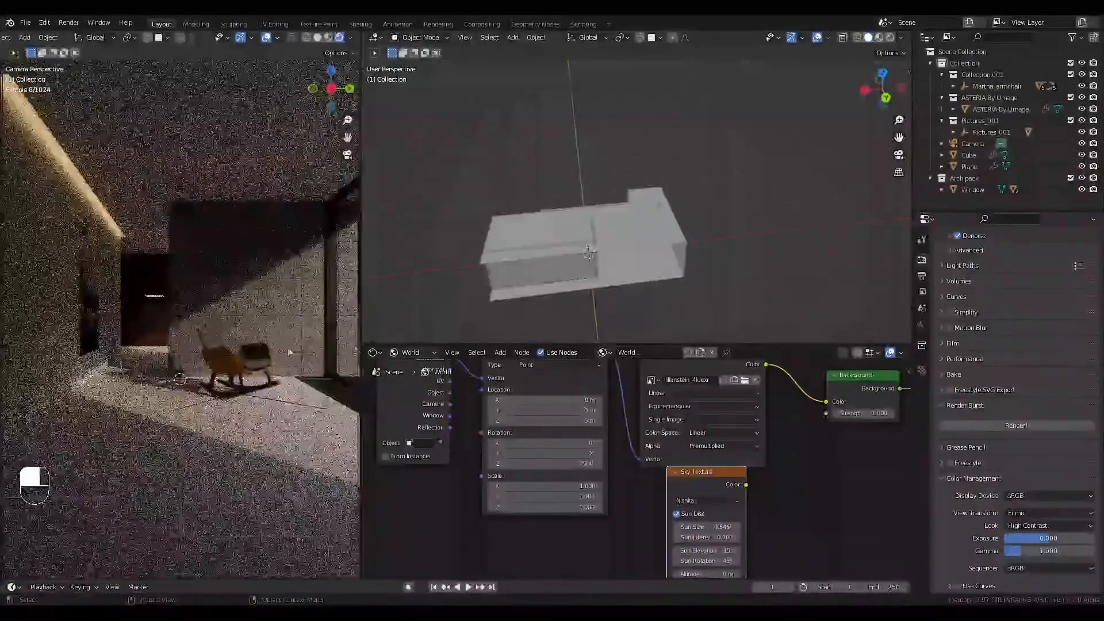
Enable viewport denoising and raise the Mapping node's Z location to 0.2 m.
scroll(978, 320, "up", 5)
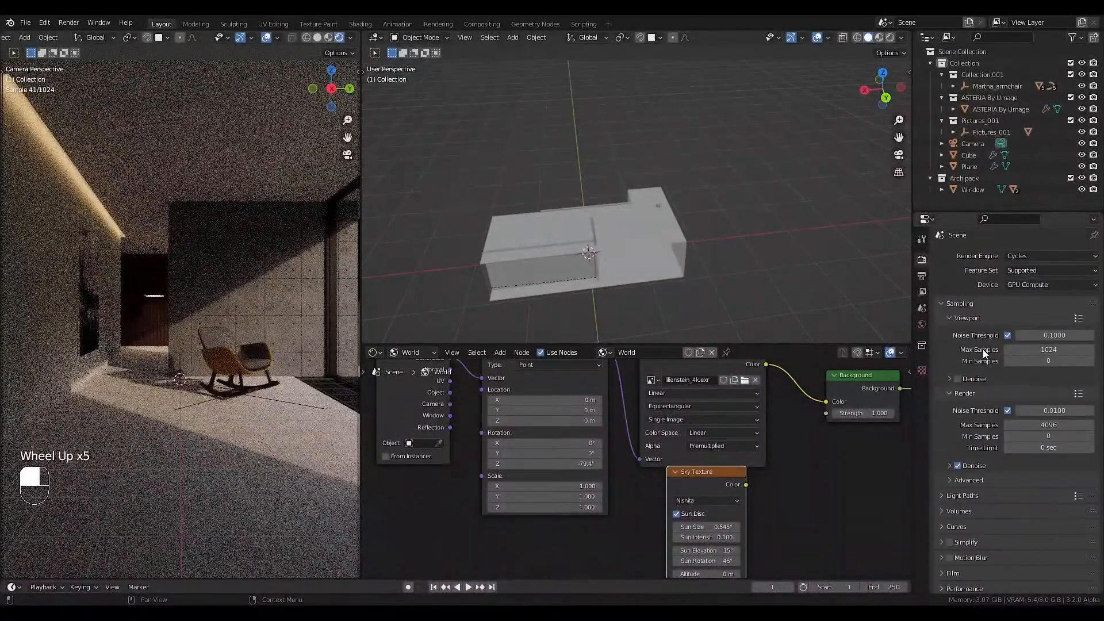
left_click(959, 379)
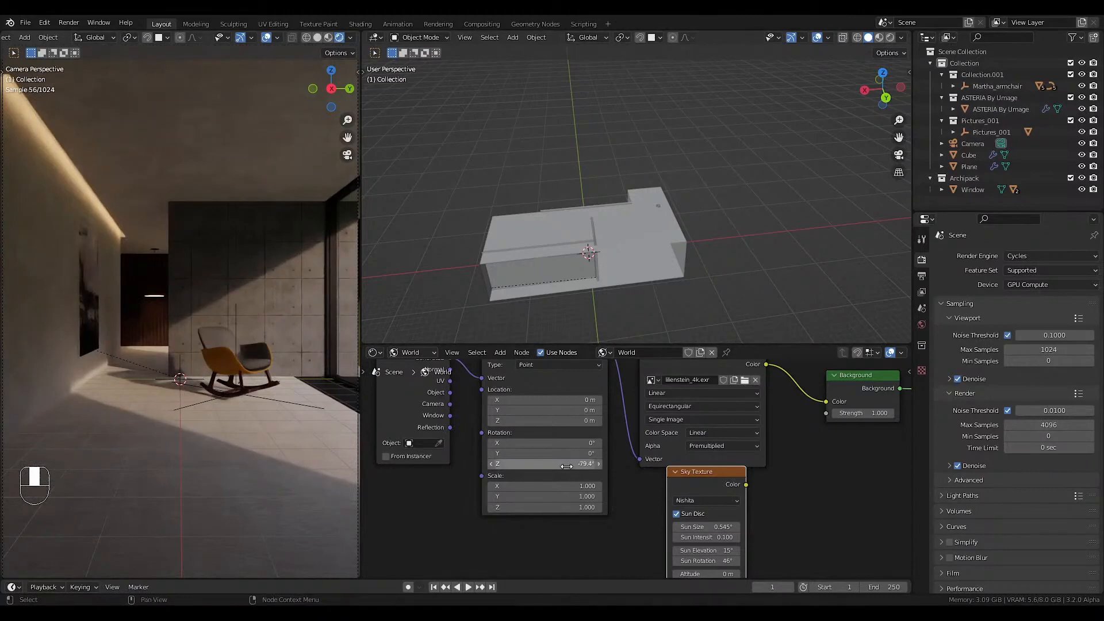
left_click_drag(566, 467, 567, 464)
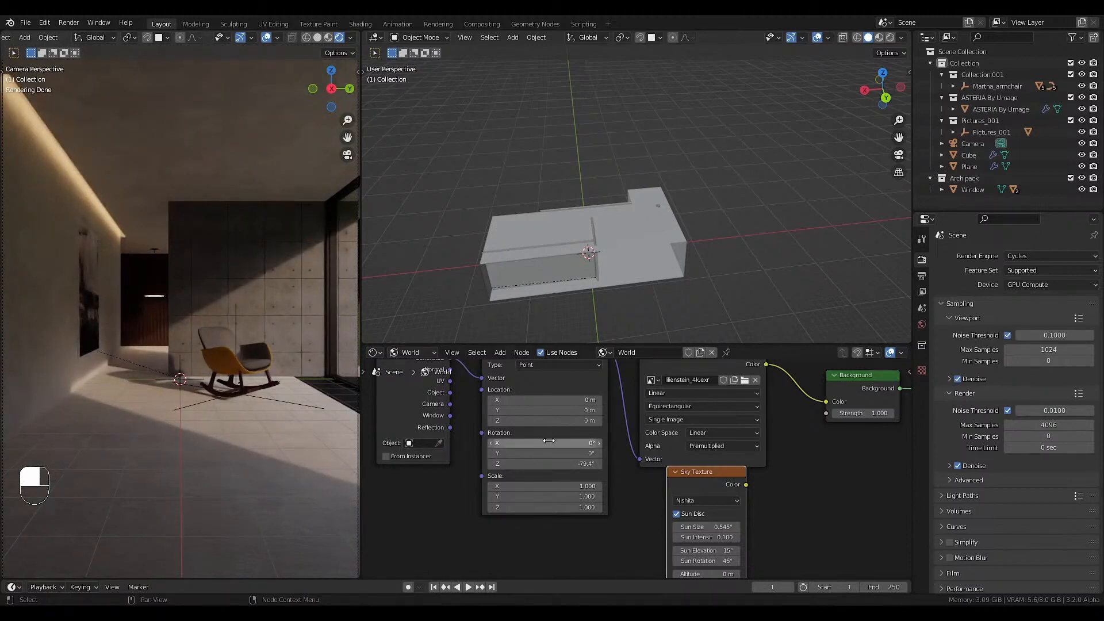
mouse_move(546, 420)
left_mouse_down()
mouse_move(535, 420)
mouse_move(553, 421)
left_mouse_up()
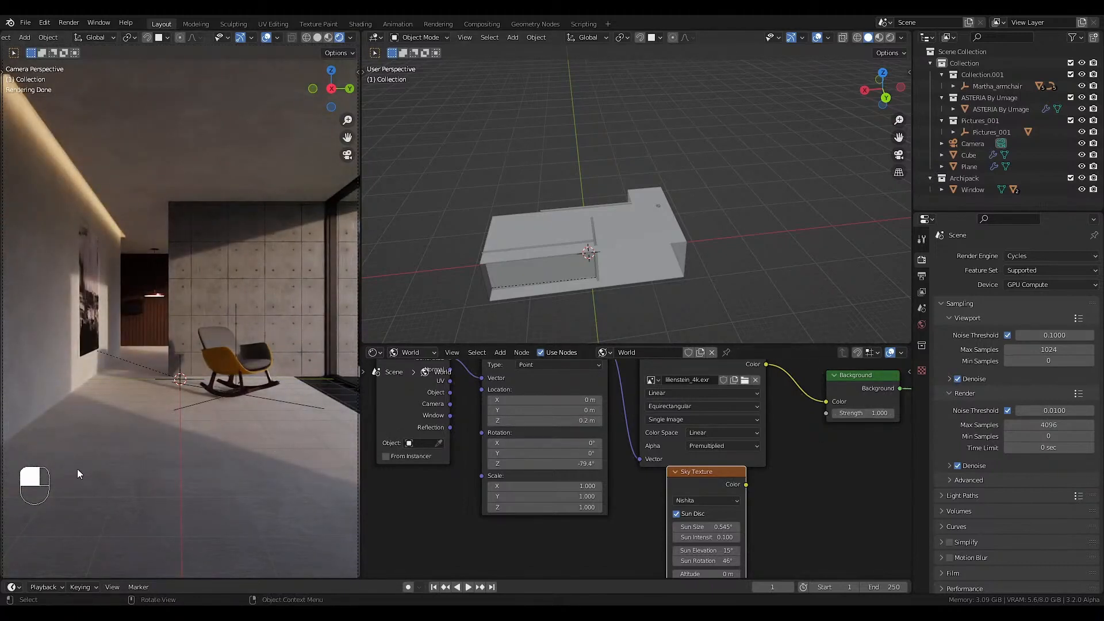
Raise the color management exposure to 1.
scroll(1016, 584, "down", 6)
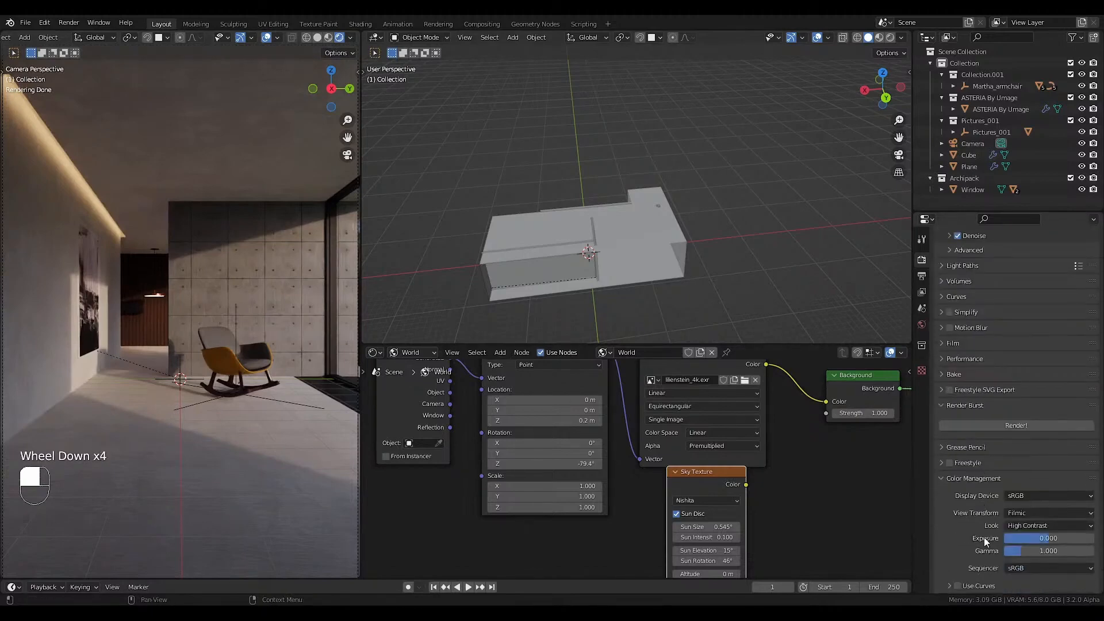
scroll(1000, 570, "down", 1)
left_click_drag(1029, 540, 1050, 539, "shift")
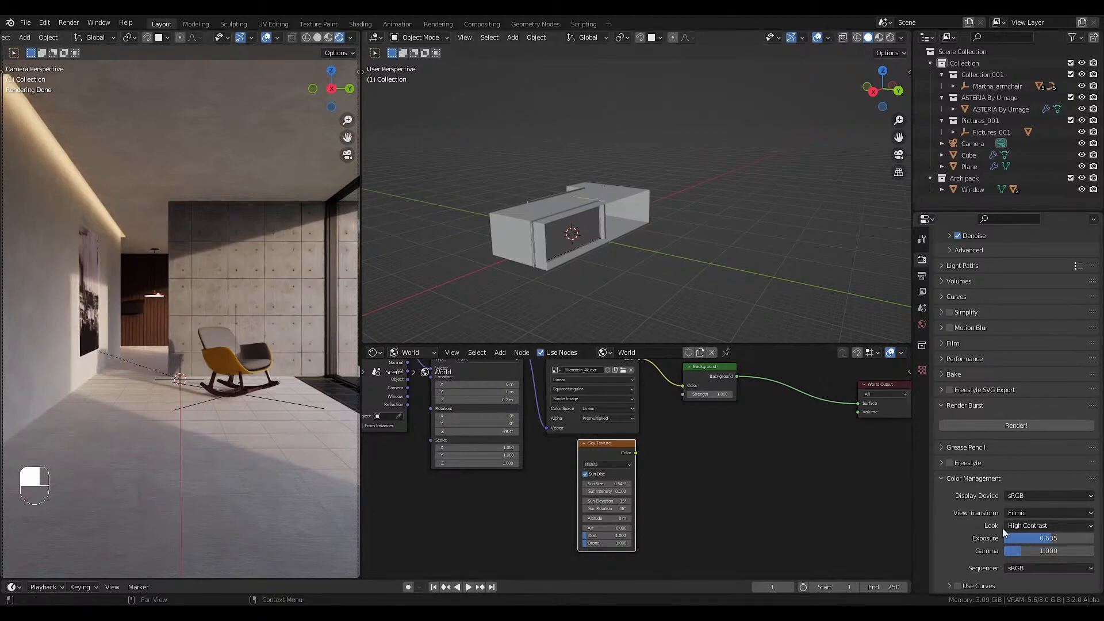
left_click(1054, 538)
type("1")
key("Return")
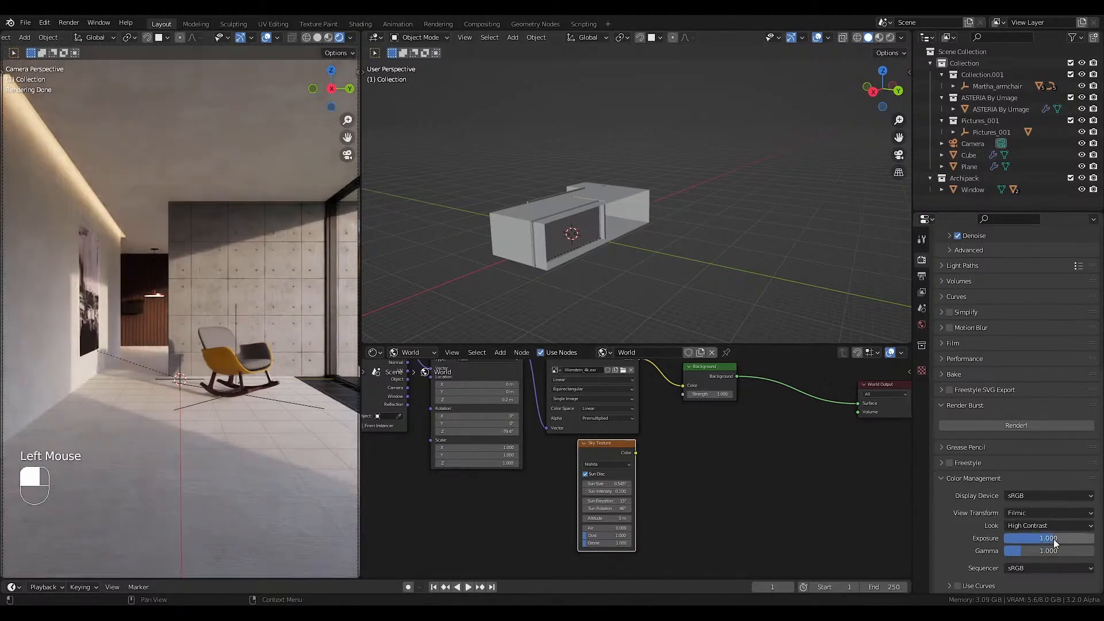
Check the scene's exposure with the False Color view transform and switch back to Filmic.
left_click(1035, 513)
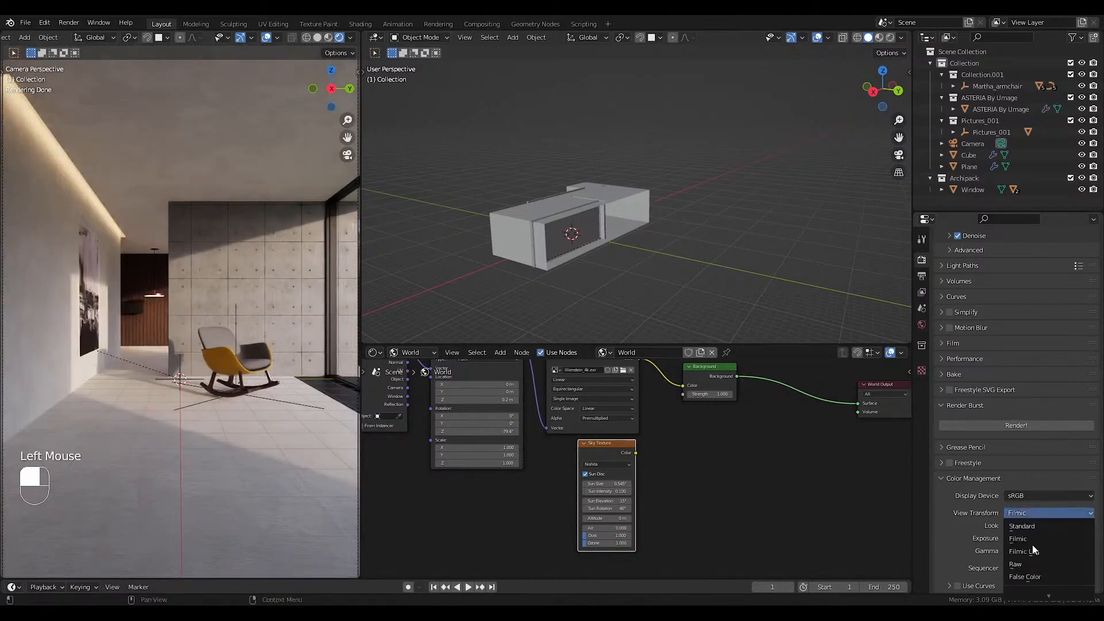
left_click(1025, 577)
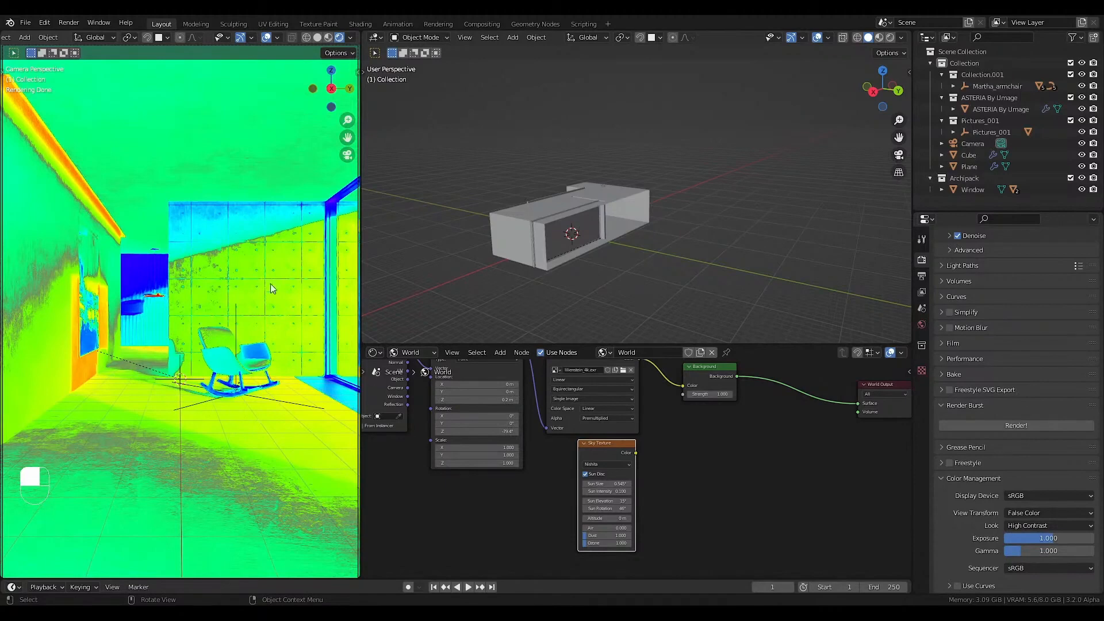
left_click(1017, 525)
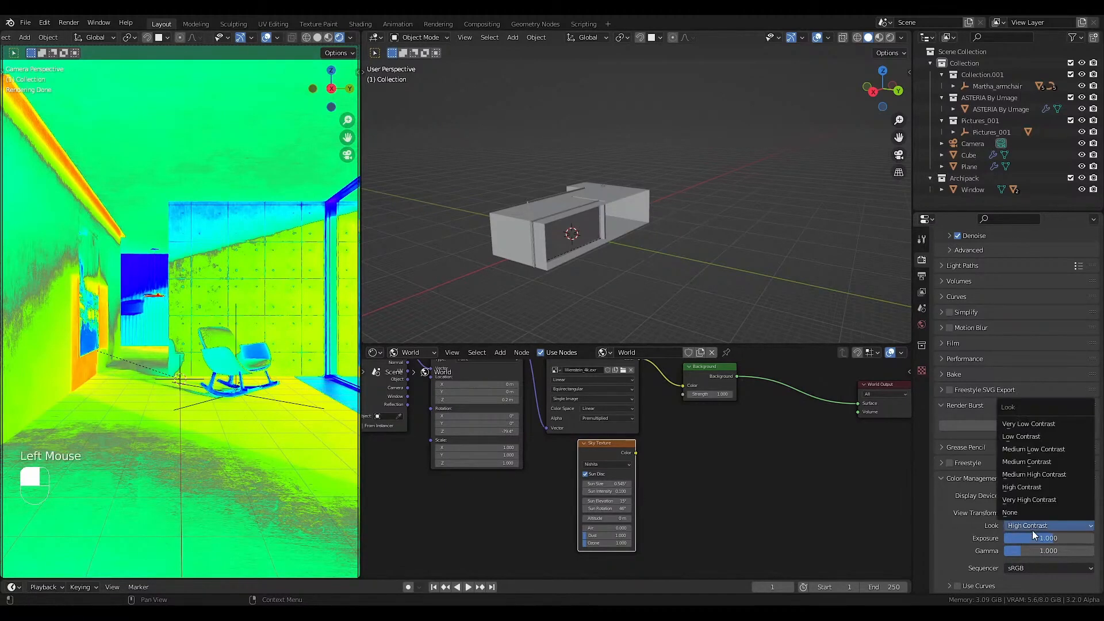
left_click(1058, 513)
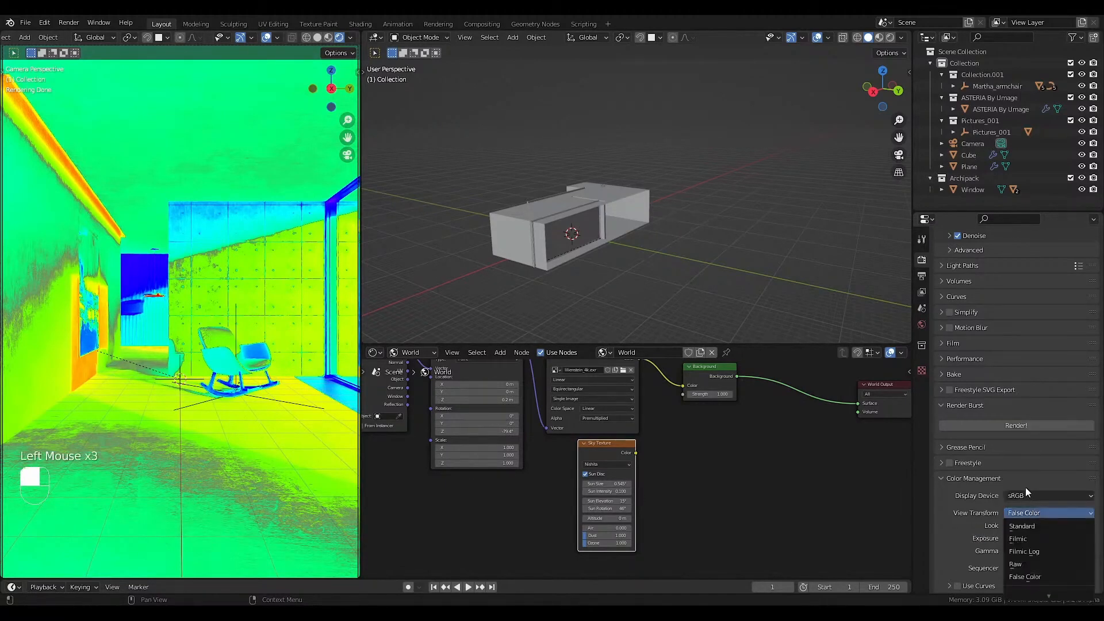
left_click(1021, 541)
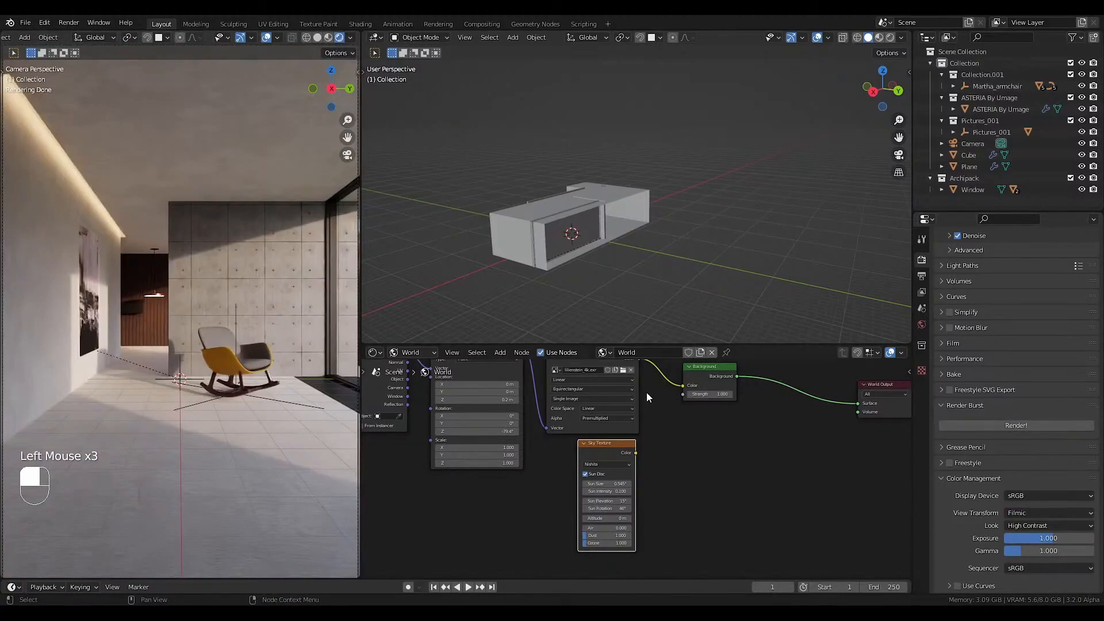
Insert a Gamma node between the environment texture and the Background node, with gamma set to 0.9.
middle_click_drag(646, 392, 654, 462)
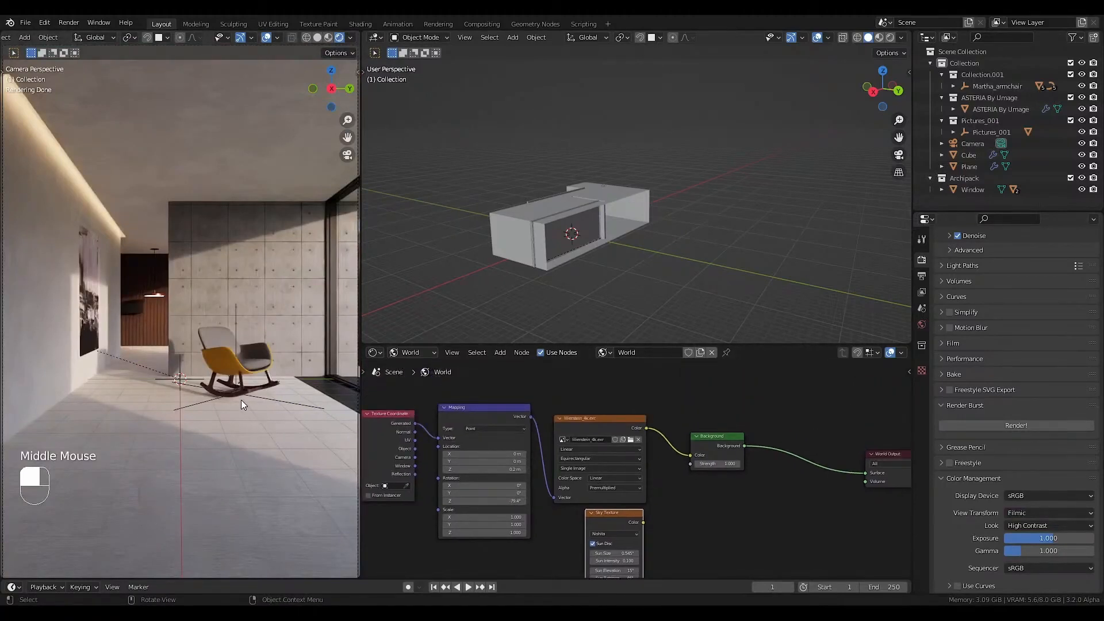
key("shift+a")
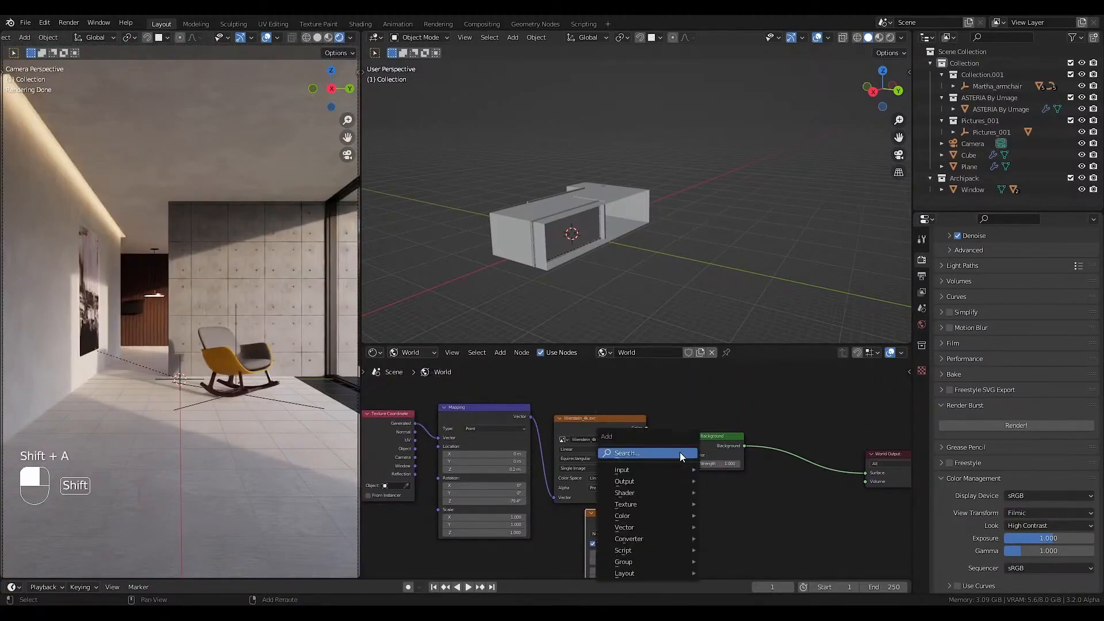
mouse_move(644, 516)
left_click(739, 460)
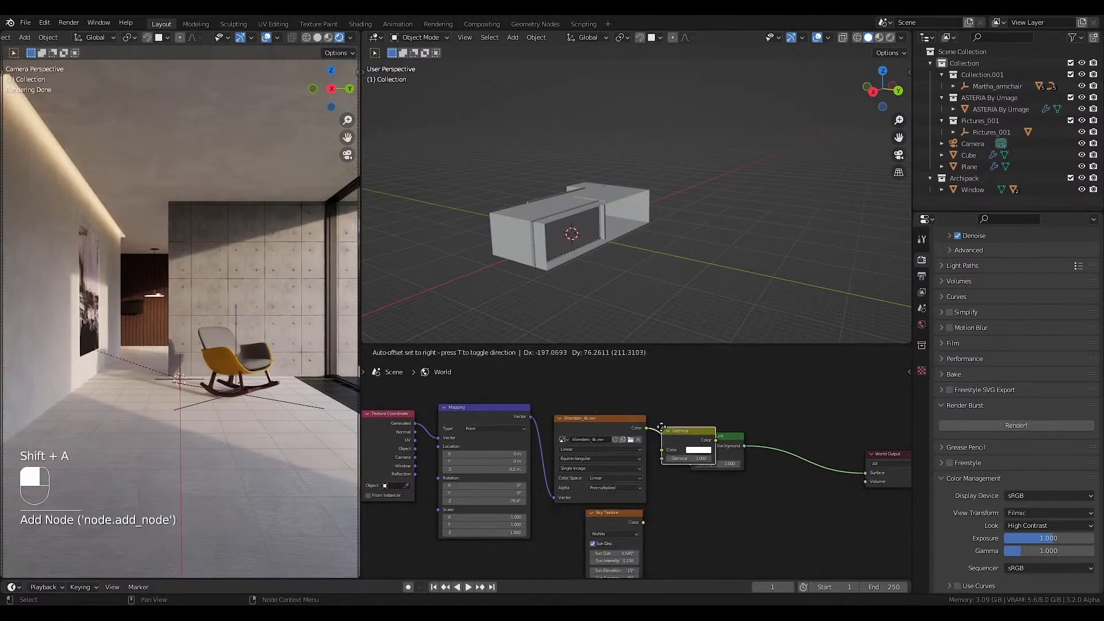
scroll(676, 459, "up", 2)
left_click(716, 461)
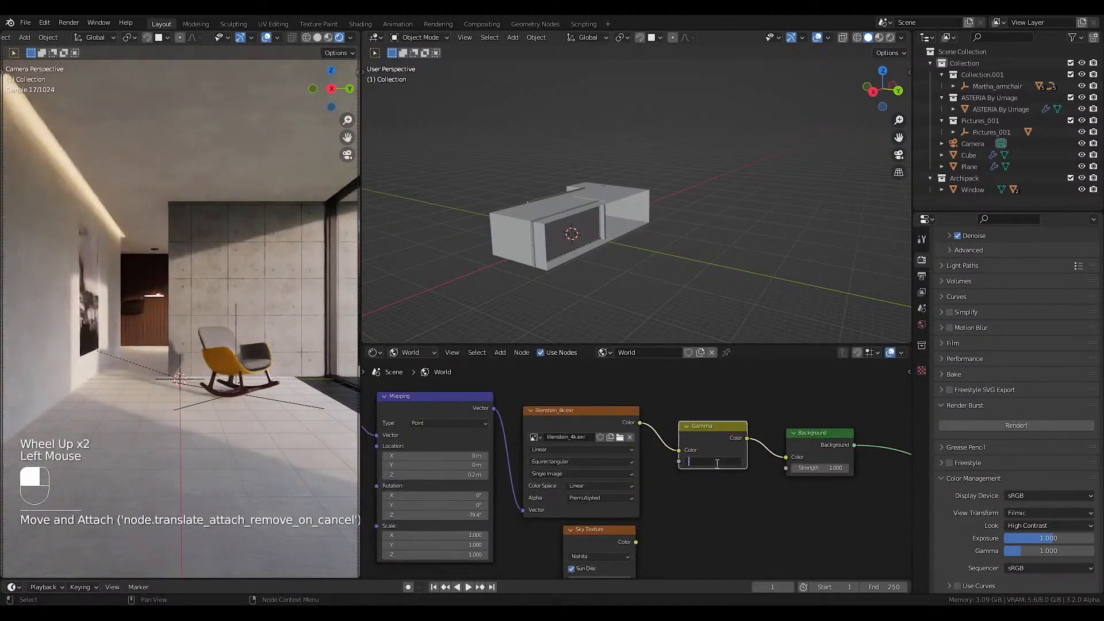
key("Return")
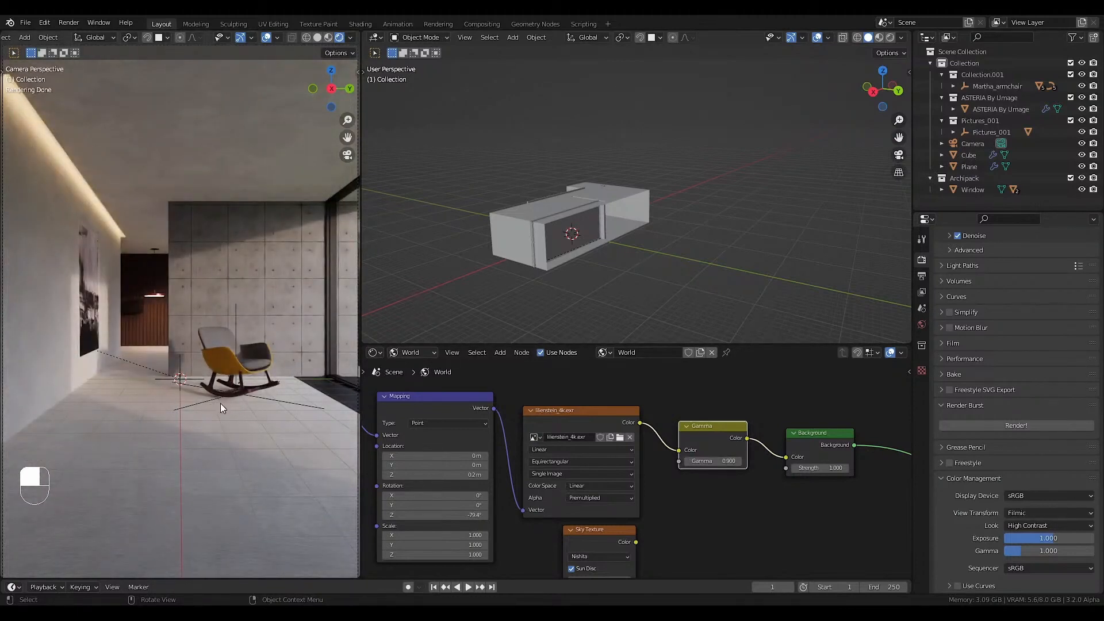
Set a render region around the whole camera frame and fit the camera view back to the viewport.
scroll(203, 382, "down", 2)
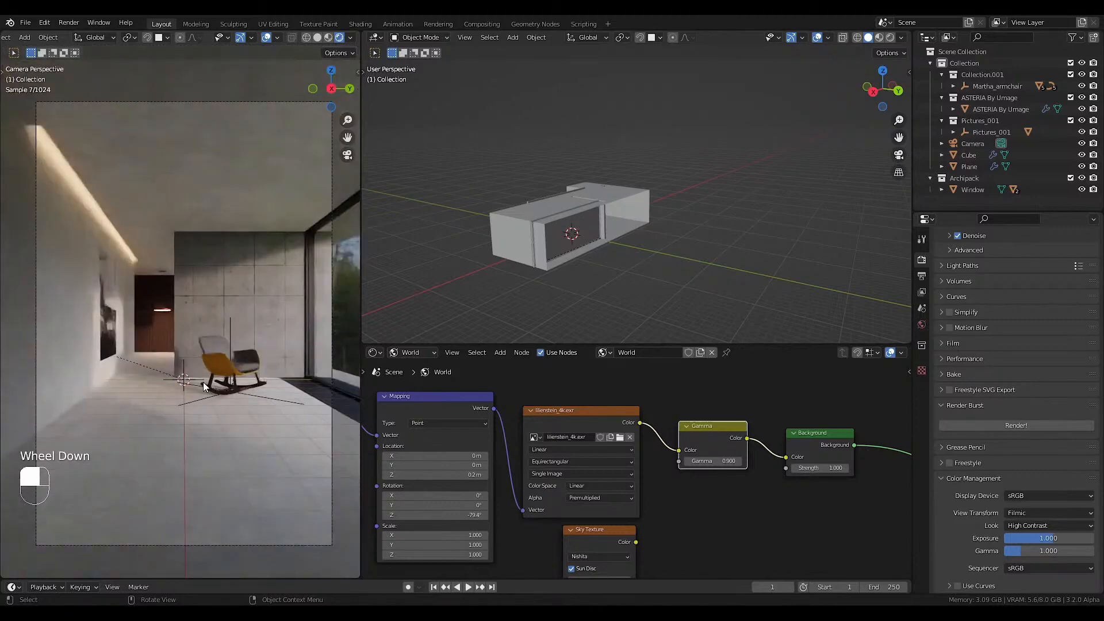
key("ctrl+b")
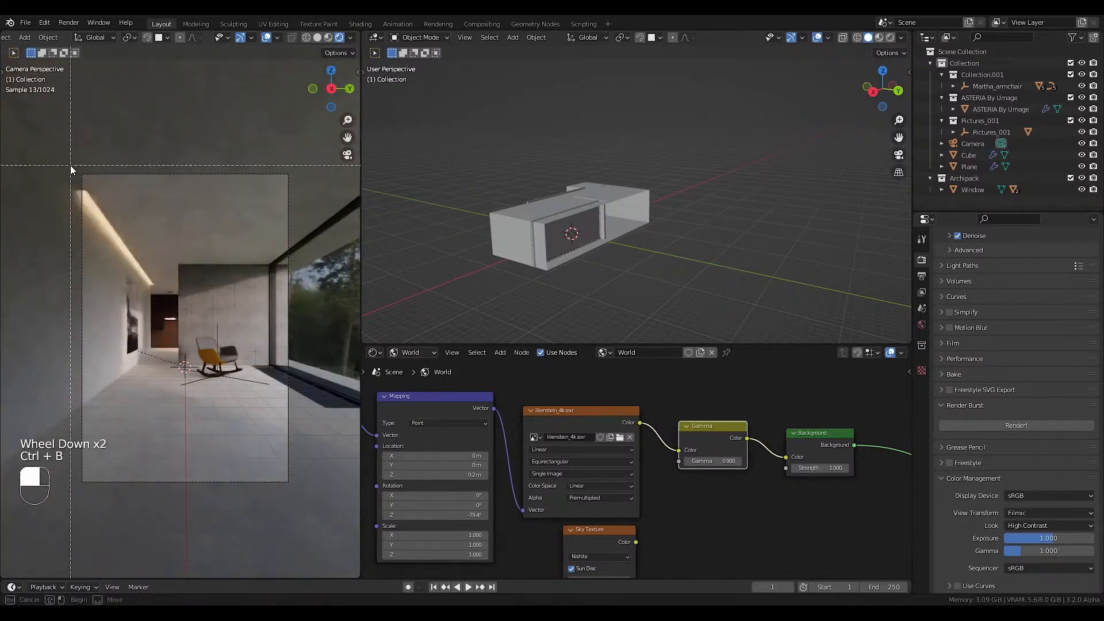
left_click_drag(70, 167, 307, 496)
key("Home")
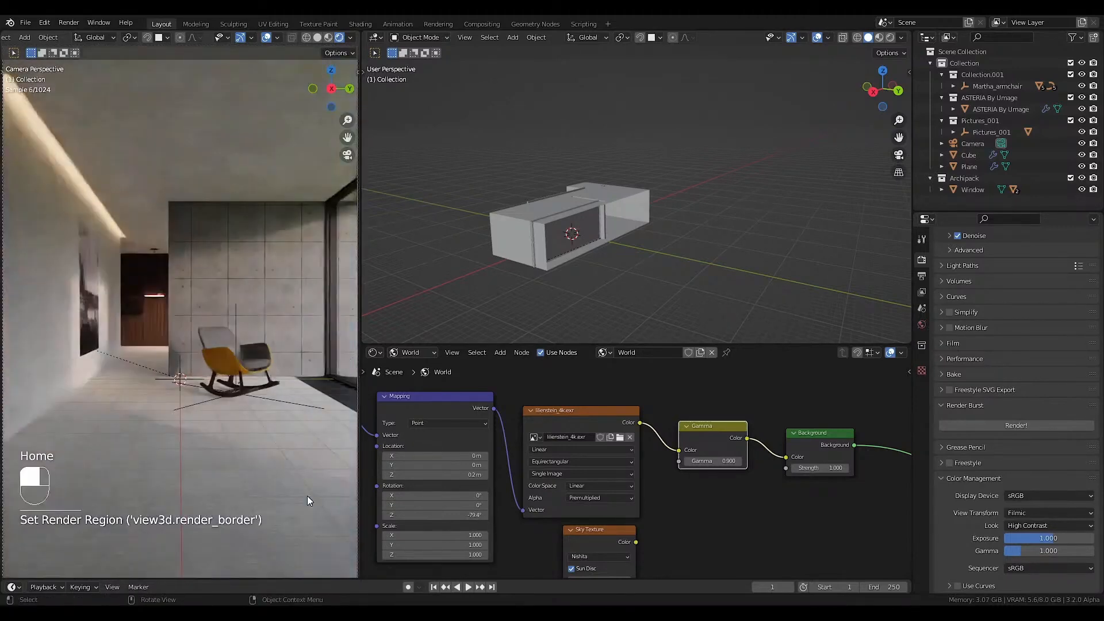
Double the output resolution, entering 564*2 for Resolution X and 846*2 for Resolution Y.
scroll(943, 304, "up", 1)
left_click(922, 292)
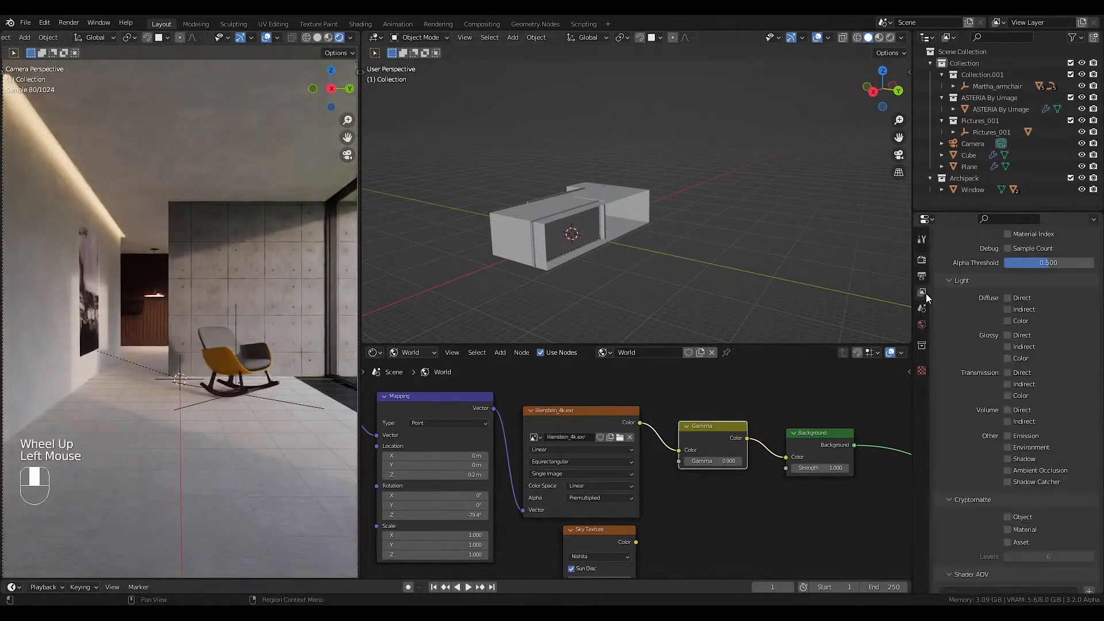
scroll(926, 298, "up", 1)
left_click(922, 276)
scroll(1024, 299, "up", 3)
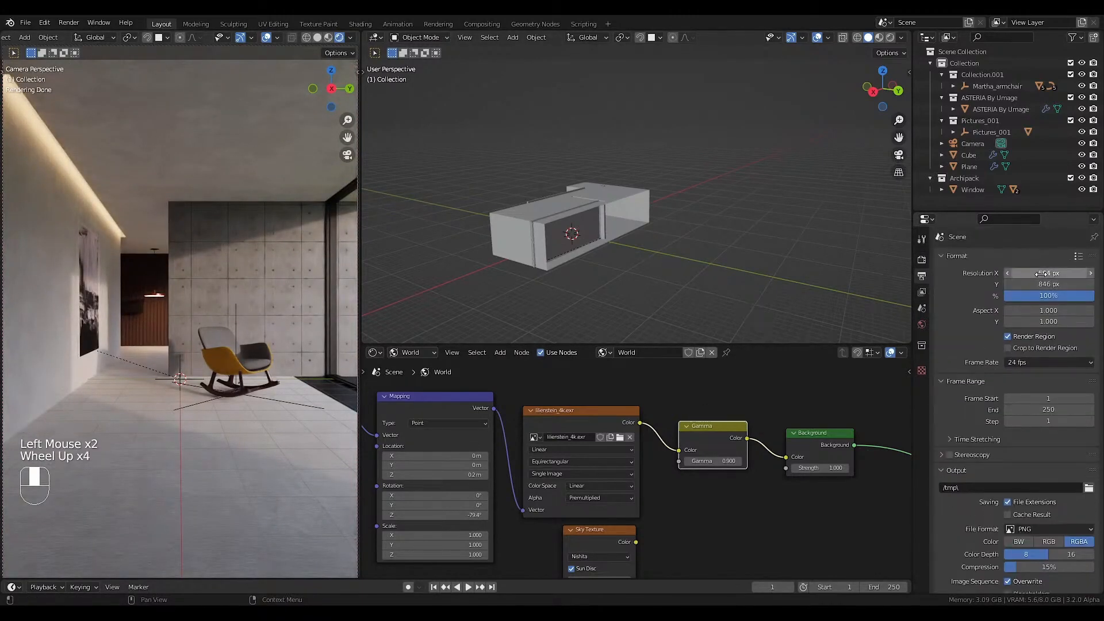
left_click(1039, 273)
type("*")
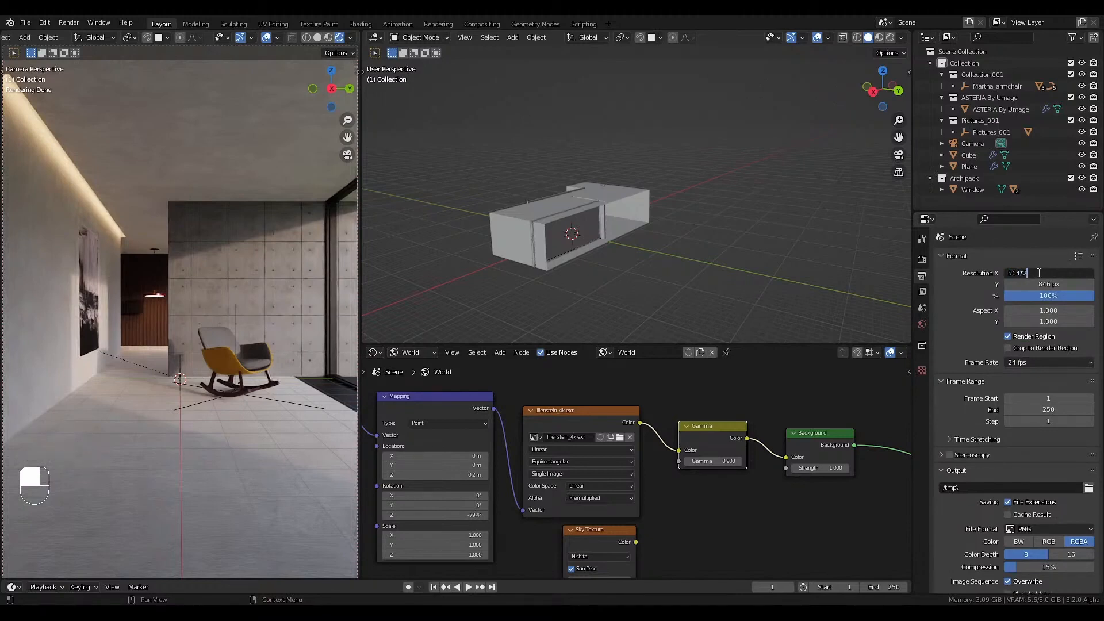
type("2")
key("Return")
left_click(1028, 283)
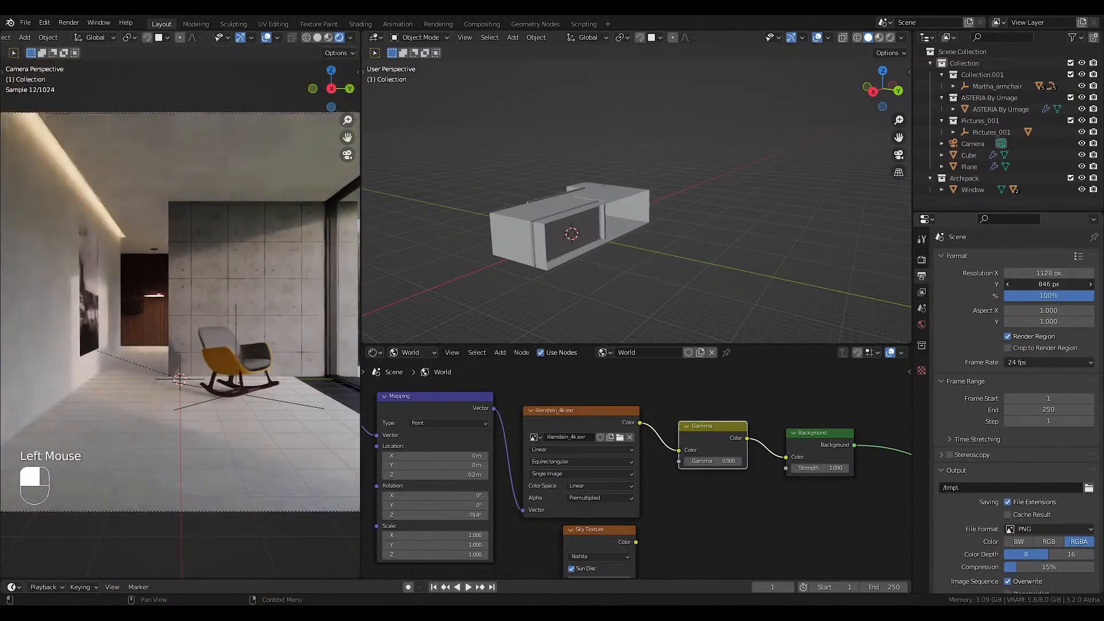
key("End")
type("*2")
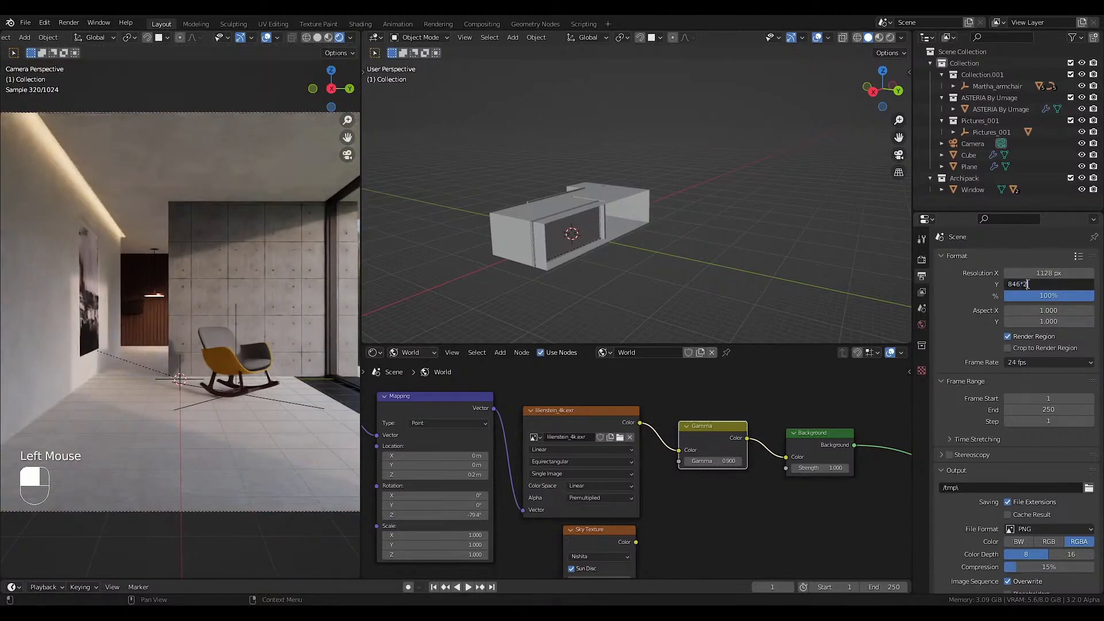
key("Return")
Set the final render's maximum samples to 1024 in the Cycles sampling settings.
left_click(923, 259)
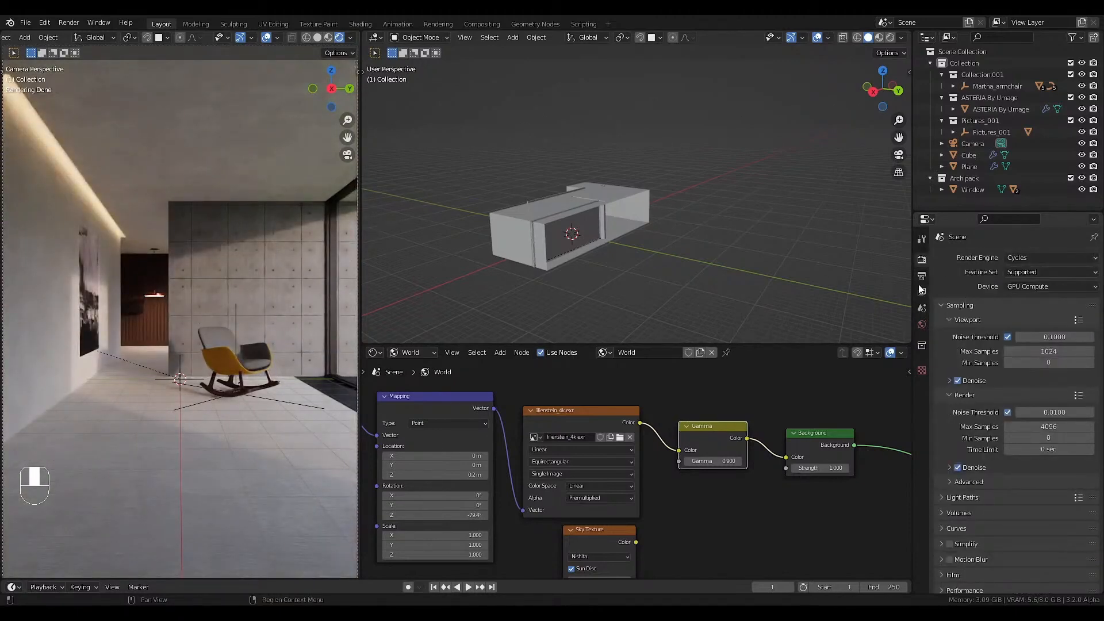
left_click(1033, 426)
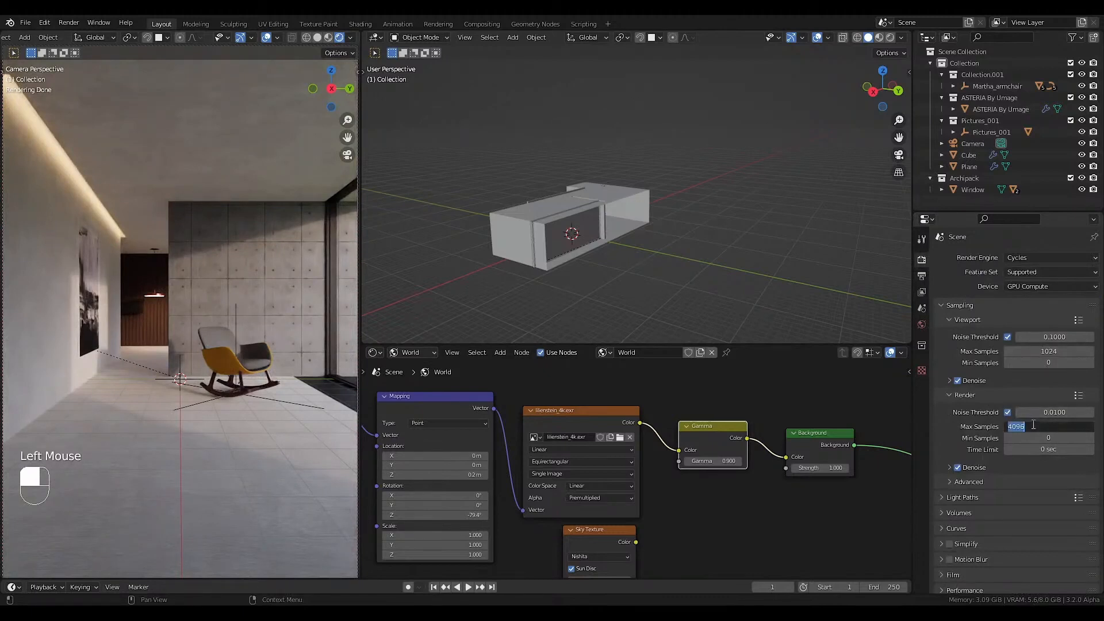
type("1024")
key("Return")
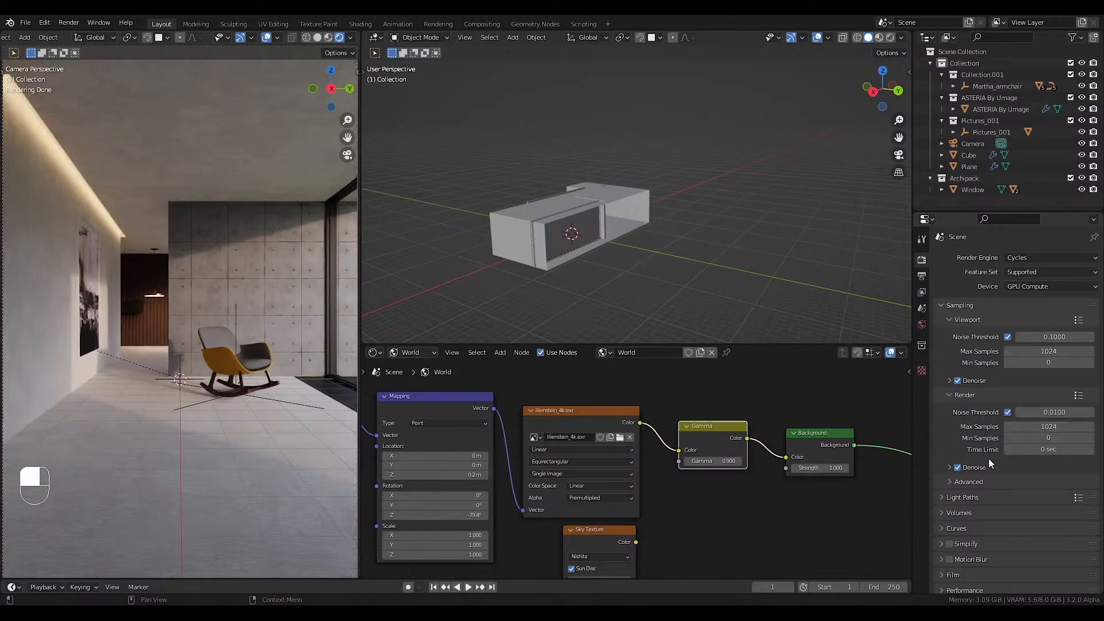
Apply the Full Global Illumination preset to the Cycles light paths.
left_click(1070, 497)
scroll(1070, 497, "down", 2)
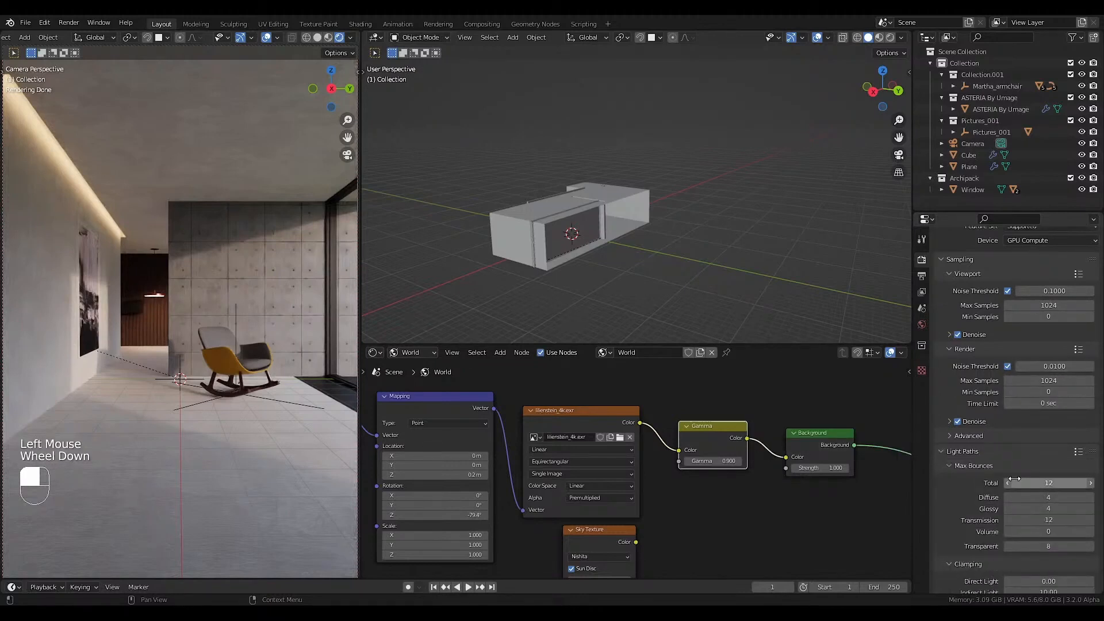
left_click(1078, 452)
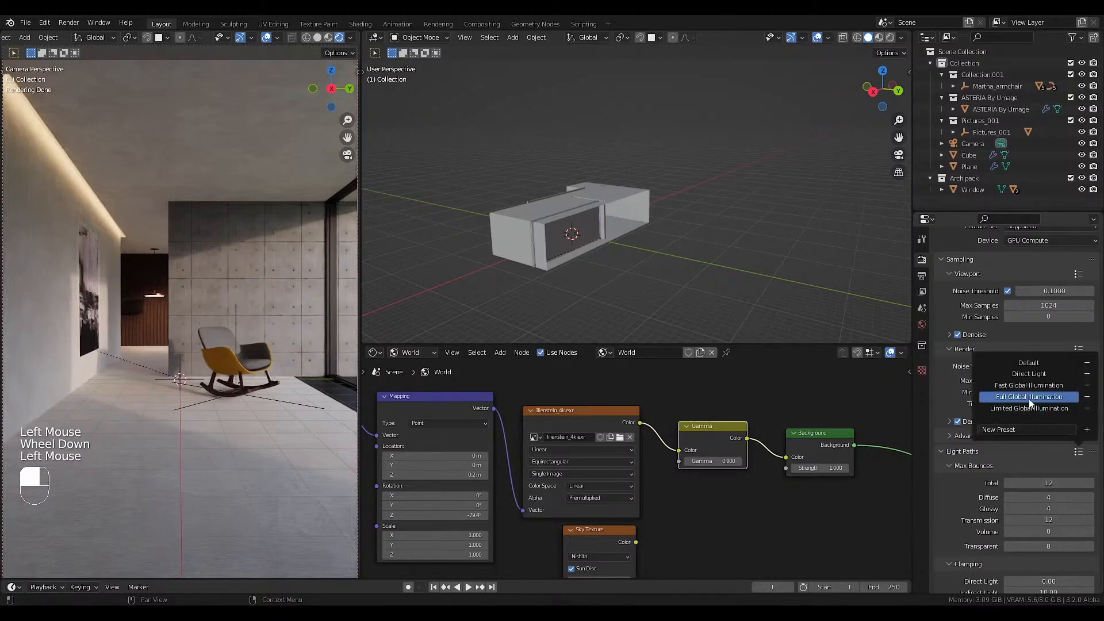
left_click(1032, 397)
scroll(977, 494, "down", 2)
scroll(974, 526, "down", 3)
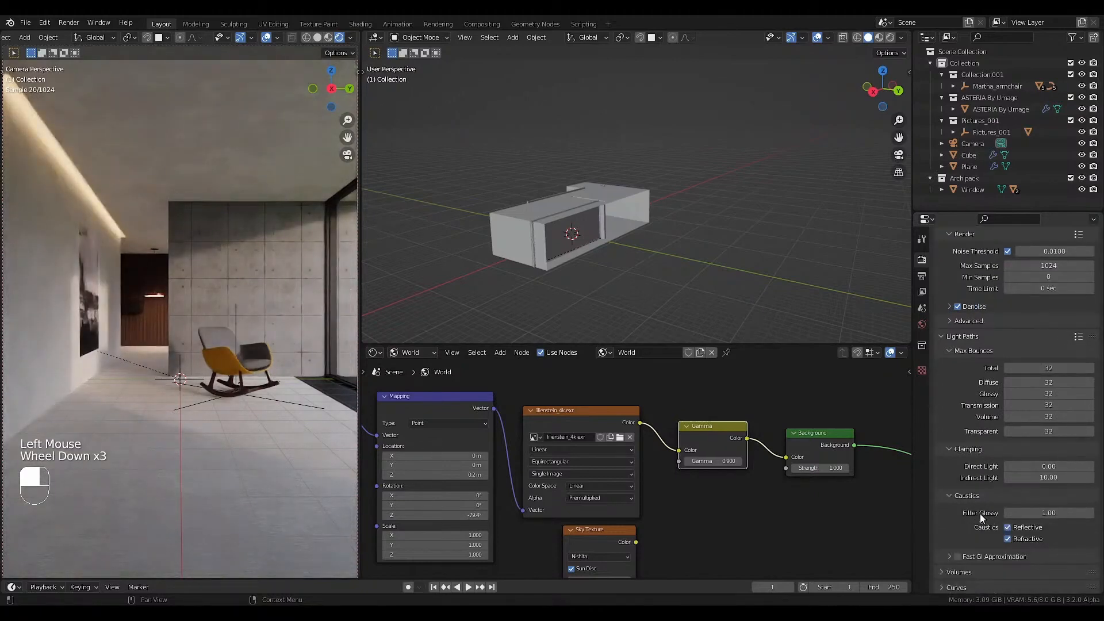
Set the light path clamping for direct light to 10.
left_click(1017, 466)
type("1.0")
key("Return")
Enable Persistent Data for the final render in the performance settings.
scroll(971, 481, "down", 4)
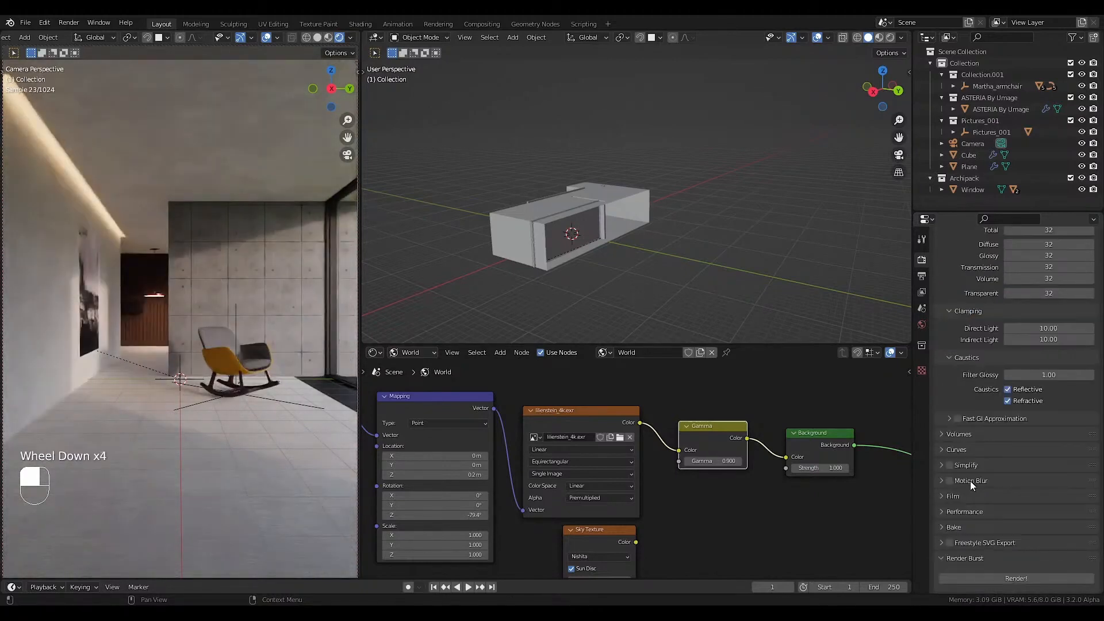
left_click(971, 511)
scroll(1005, 537, "down", 3)
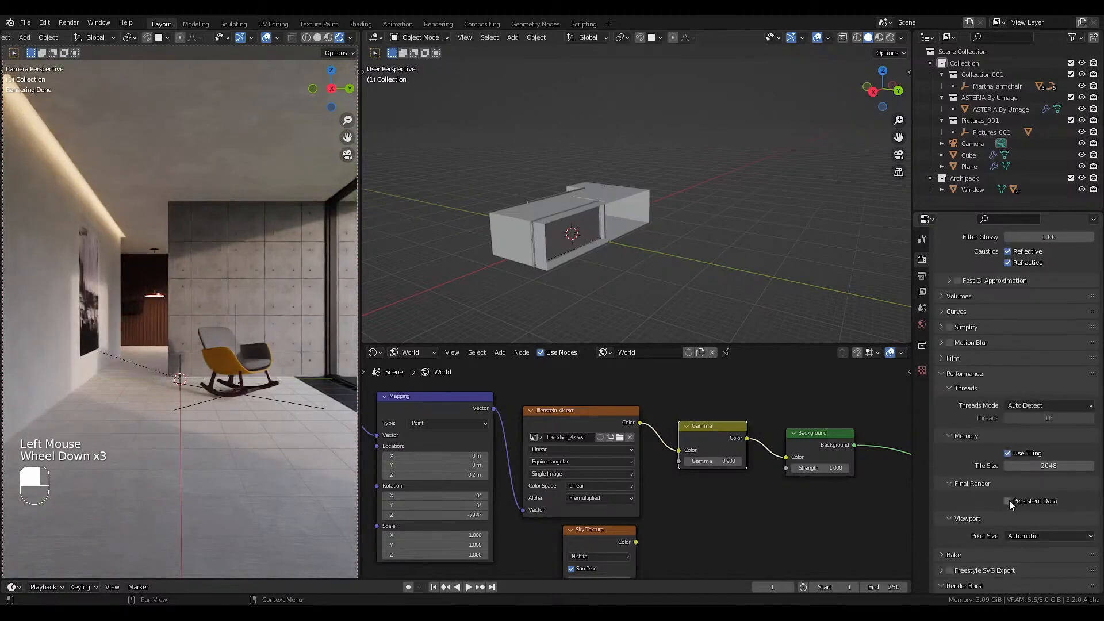
left_click(1010, 500)
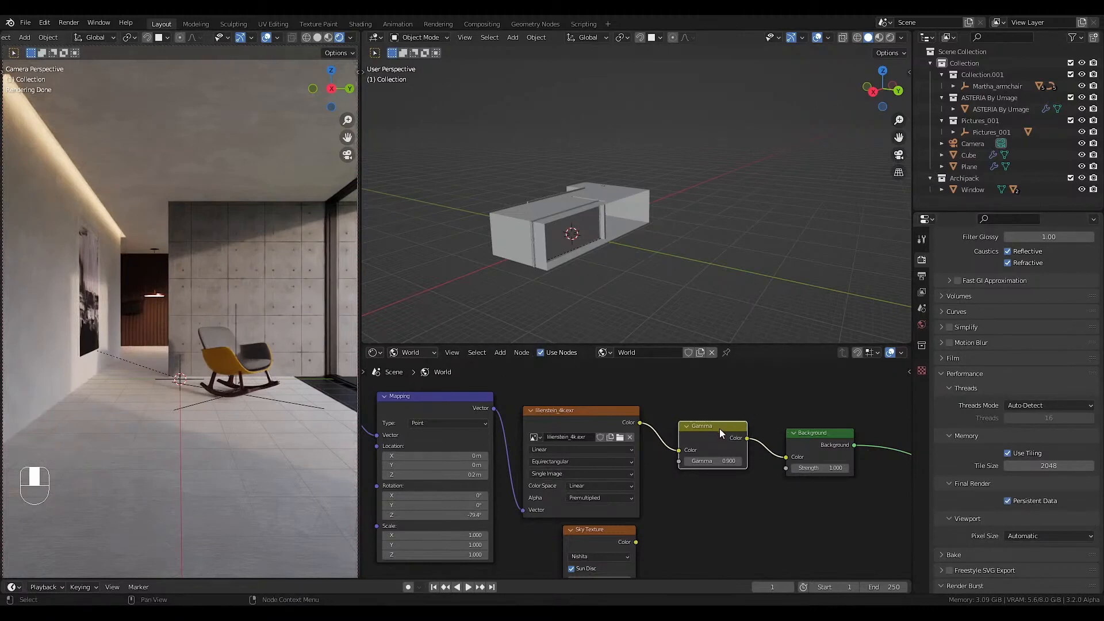
Shift the Gamma node slightly lower in the world node tree and save the file.
left_click_drag(720, 429, 719, 439)
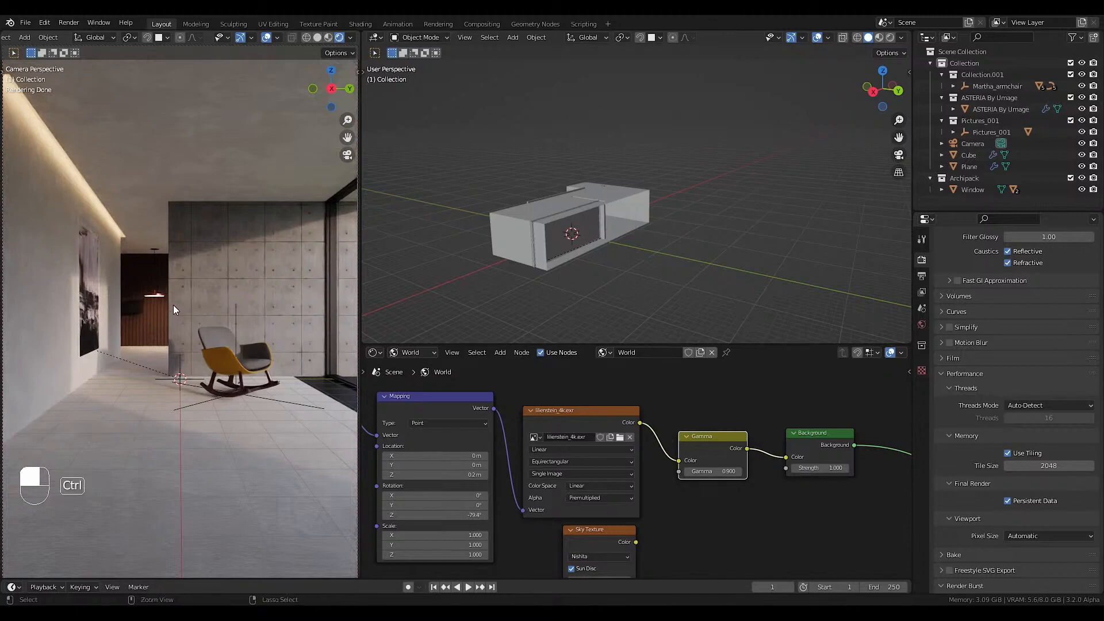
key("ctrl+s")
left_click(121, 274)
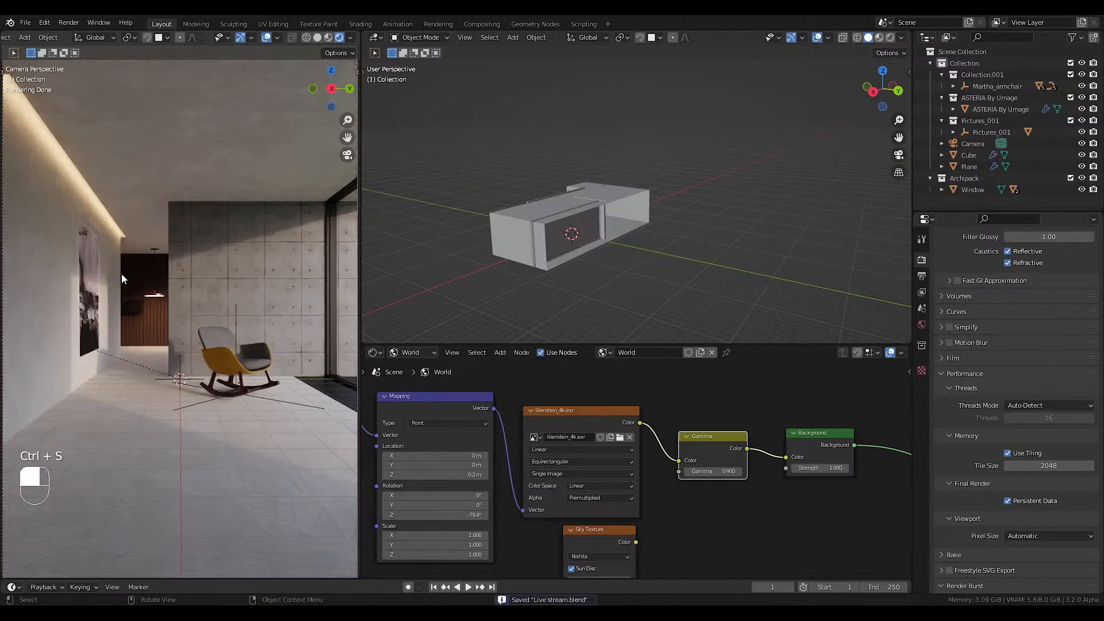
Enable the Denoising Data and Ambient Occlusion render passes for the view layer.
left_click(922, 293)
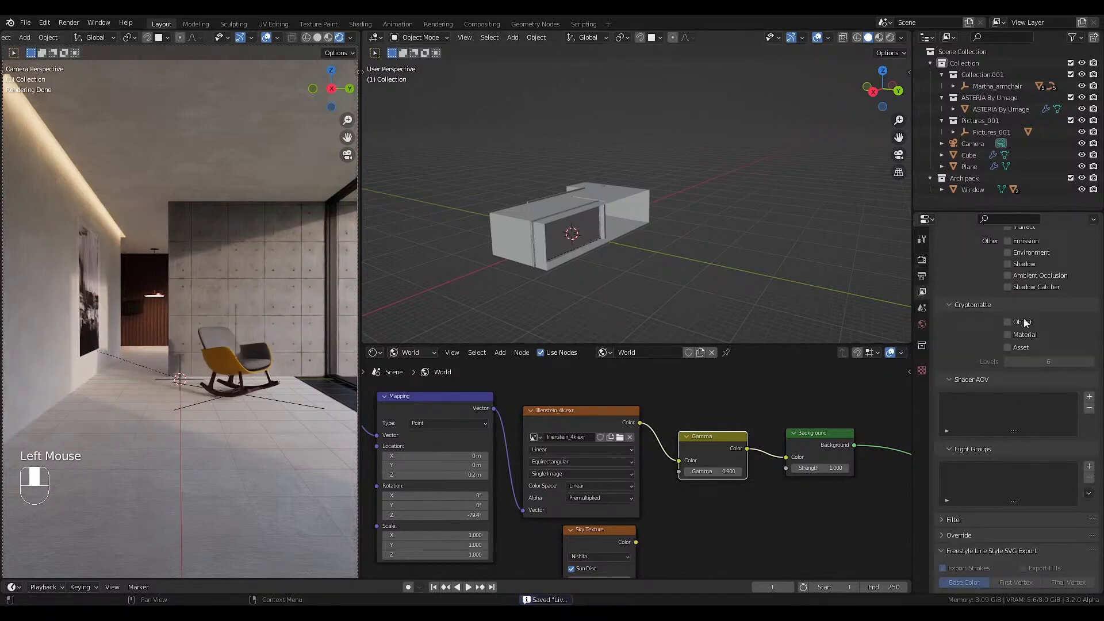
scroll(1015, 341, "up", 5)
scroll(1016, 340, "up", 2)
left_click(1007, 401)
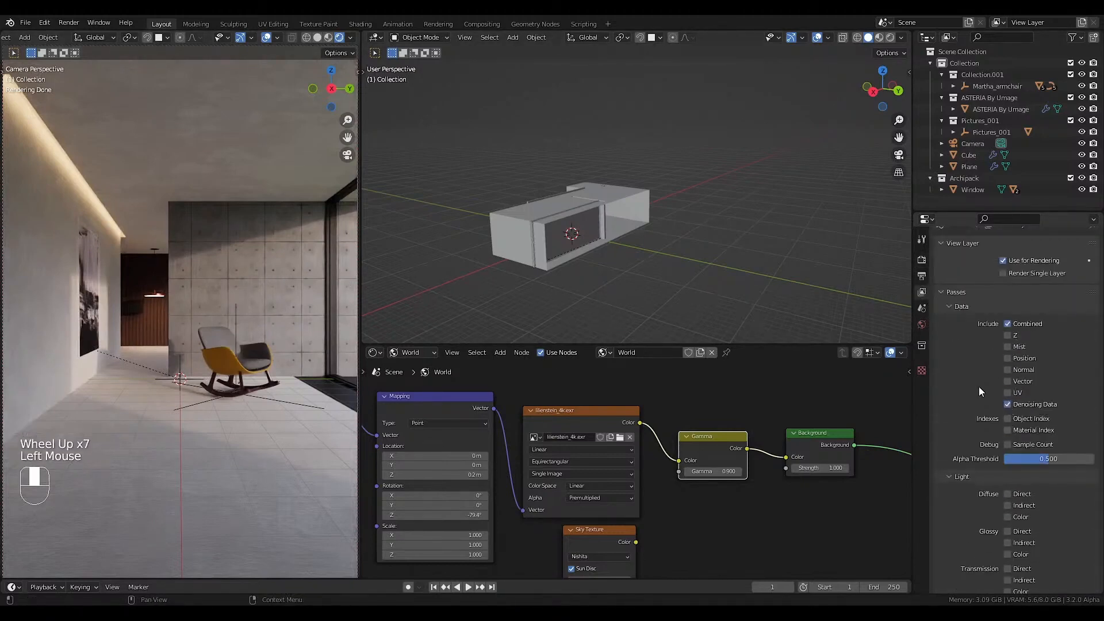
scroll(975, 387, "down", 1)
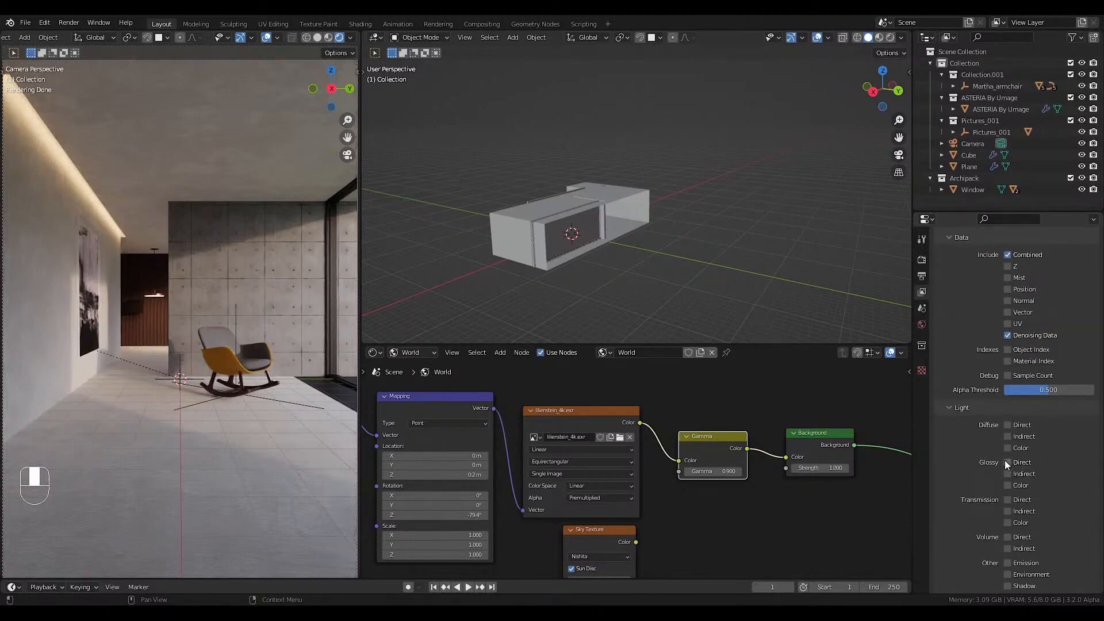
scroll(1009, 471, "down", 2)
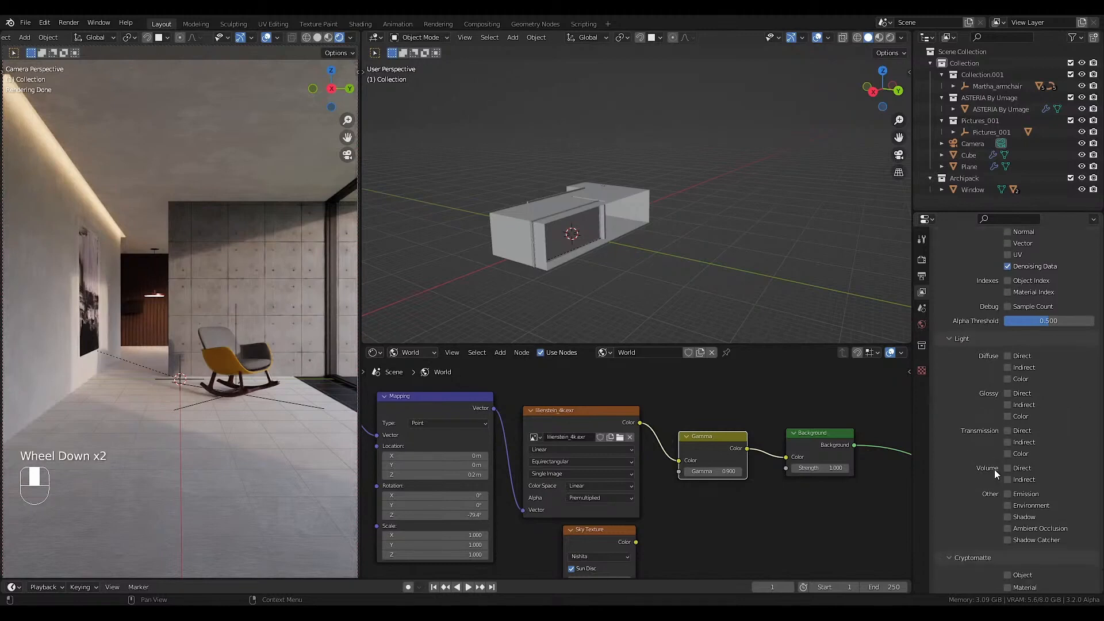
left_click(1009, 505)
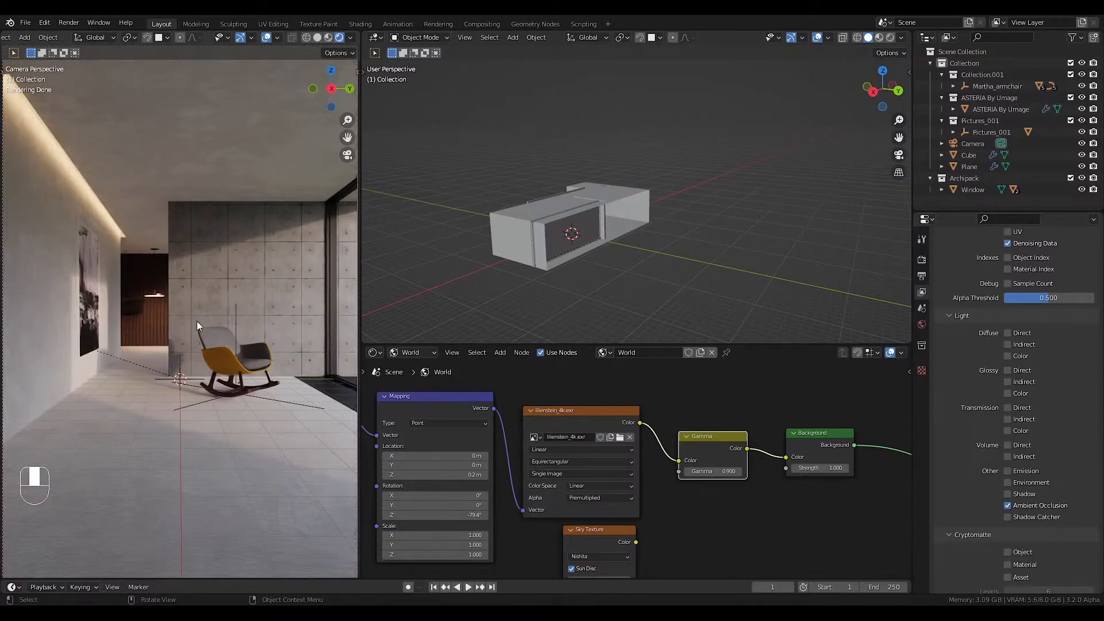
Render the image and inspect the floor's surface texture up close.
key("F12")
scroll(266, 499, "up", 3)
scroll(298, 497, "down", 2)
middle_click_drag(194, 490, 198, 440)
scroll(219, 439, "up", 2)
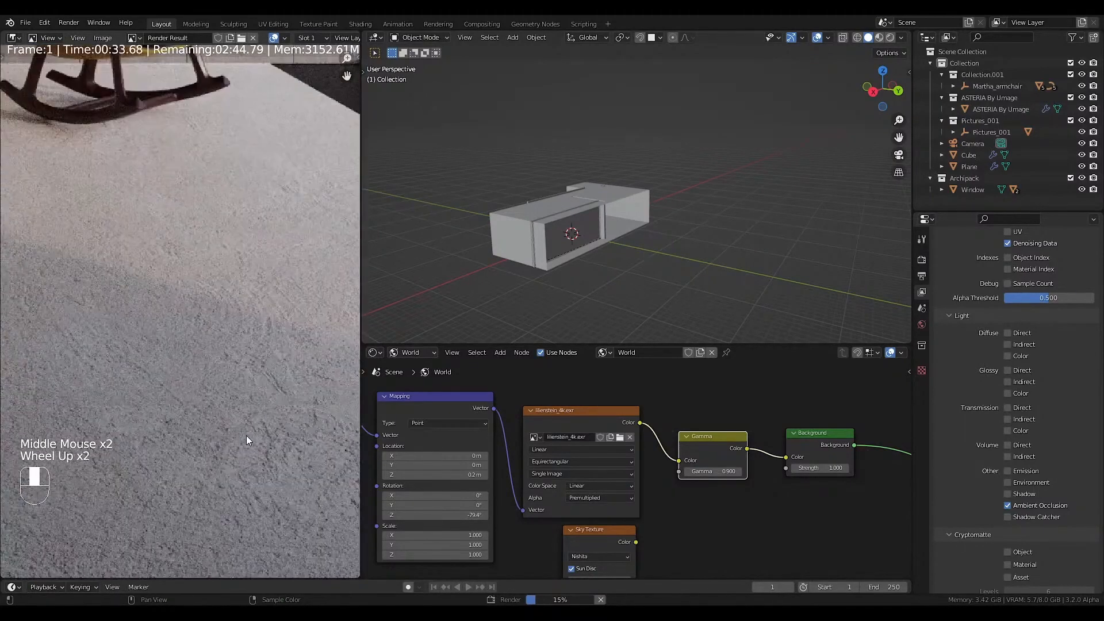
scroll(257, 402, "down", 4)
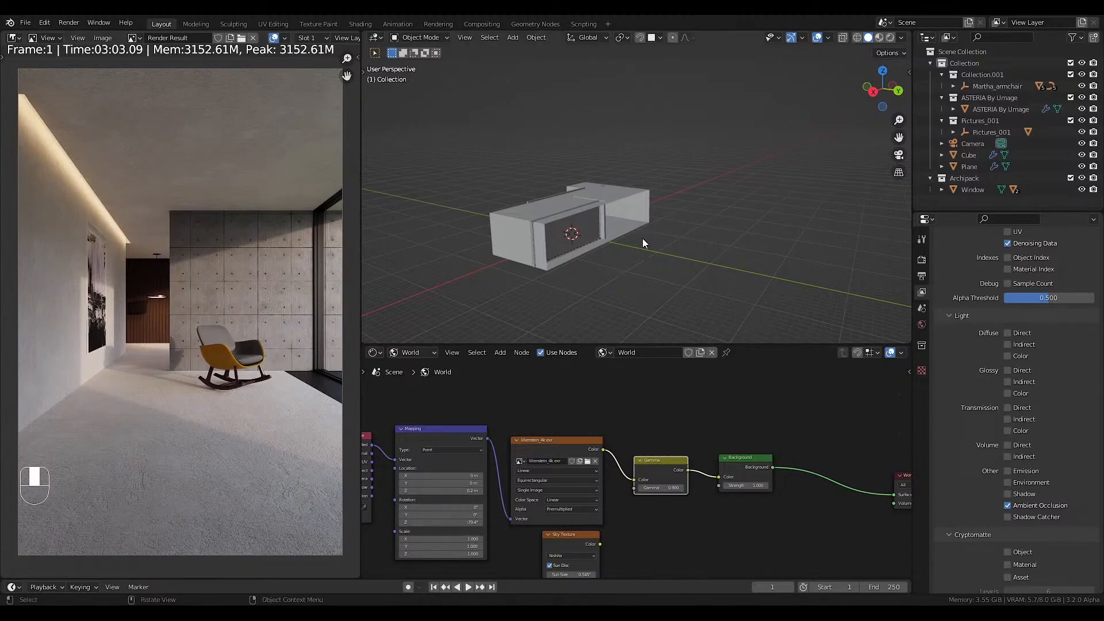
Save the file and add a cylinder mesh at the scene origin, scaled up to surround the whole room.
scroll(642, 239, "down", 2)
middle_click_drag(642, 239, 630, 275)
key("KP_7")
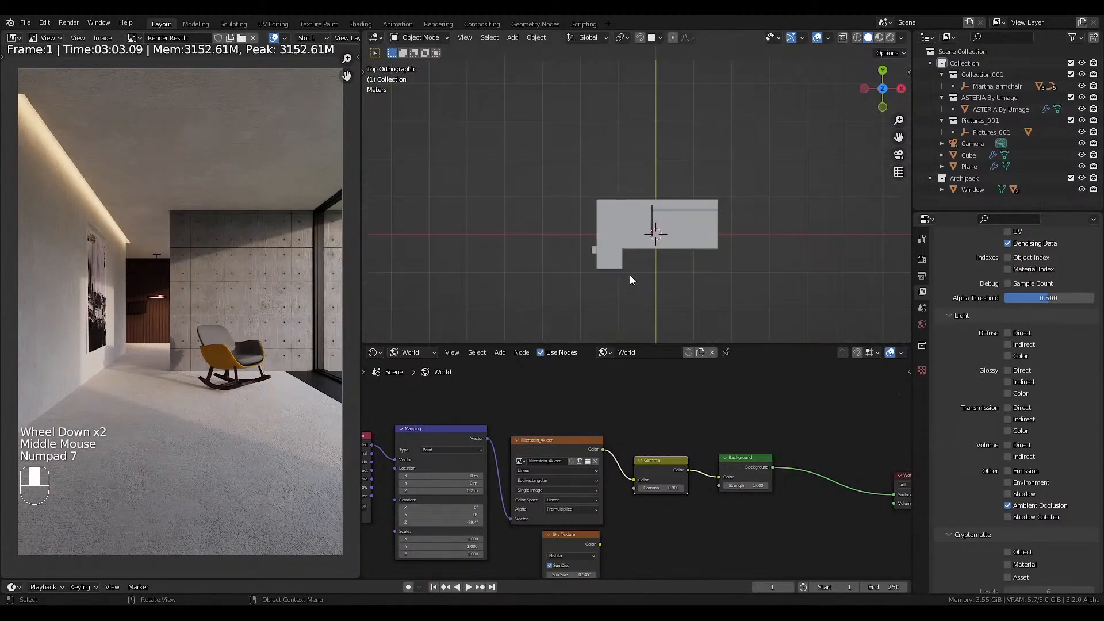
key("ctrl+s")
key("shift+a")
mouse_move(601, 161)
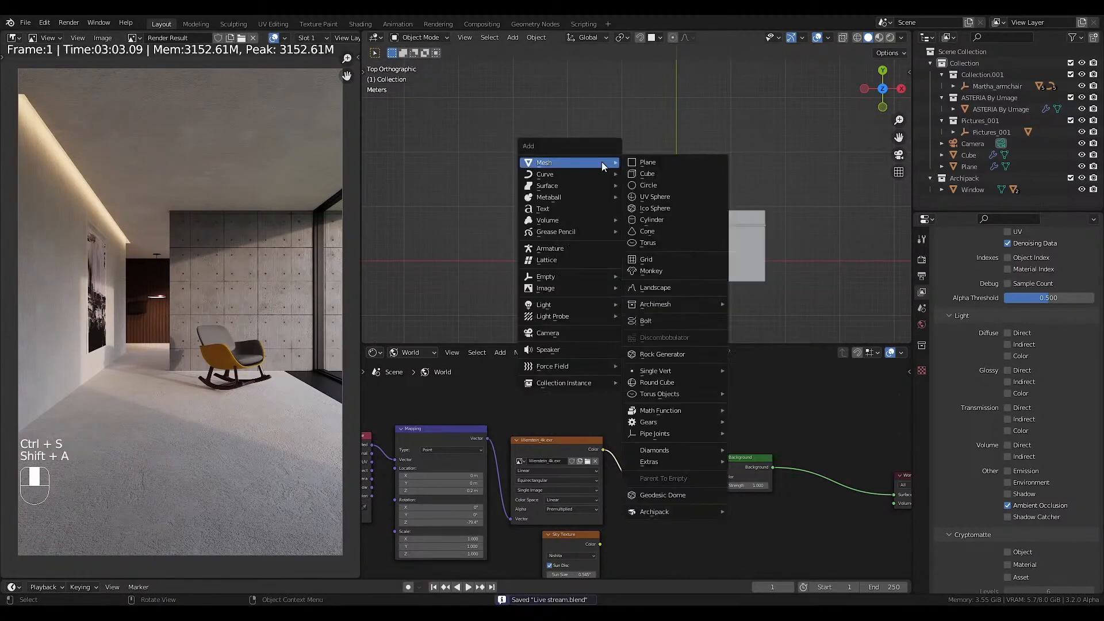
left_click(657, 219)
key("s")
key("KP_7")
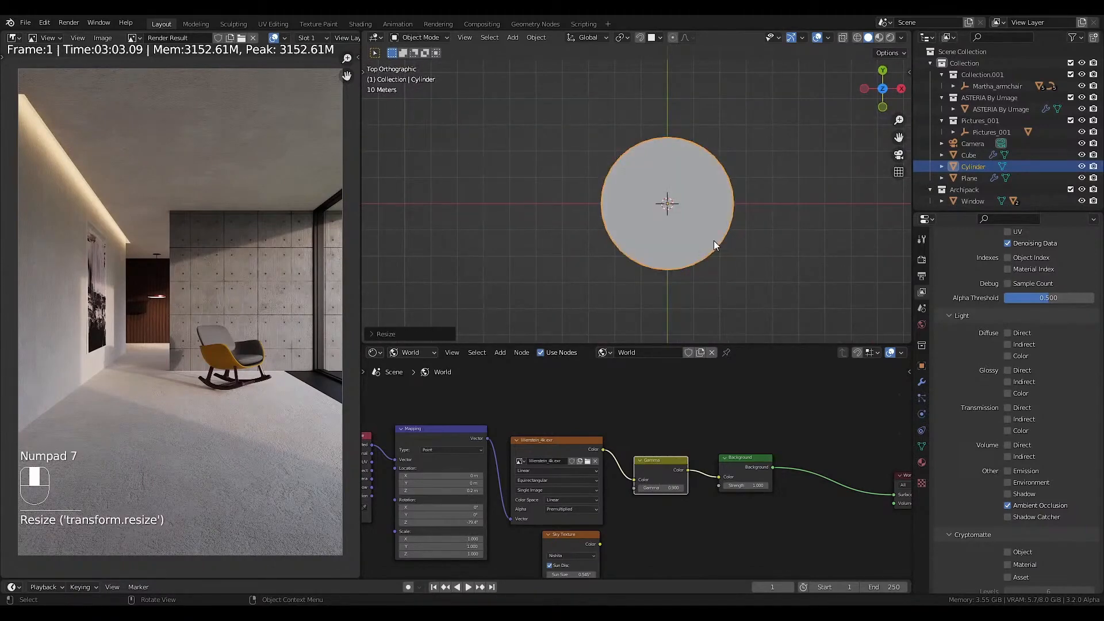
Delete the cylinder's top and bottom cap faces, leaving only its open side wall.
scroll(664, 229, "up", 2)
key("Tab")
left_click(664, 230)
key("3")
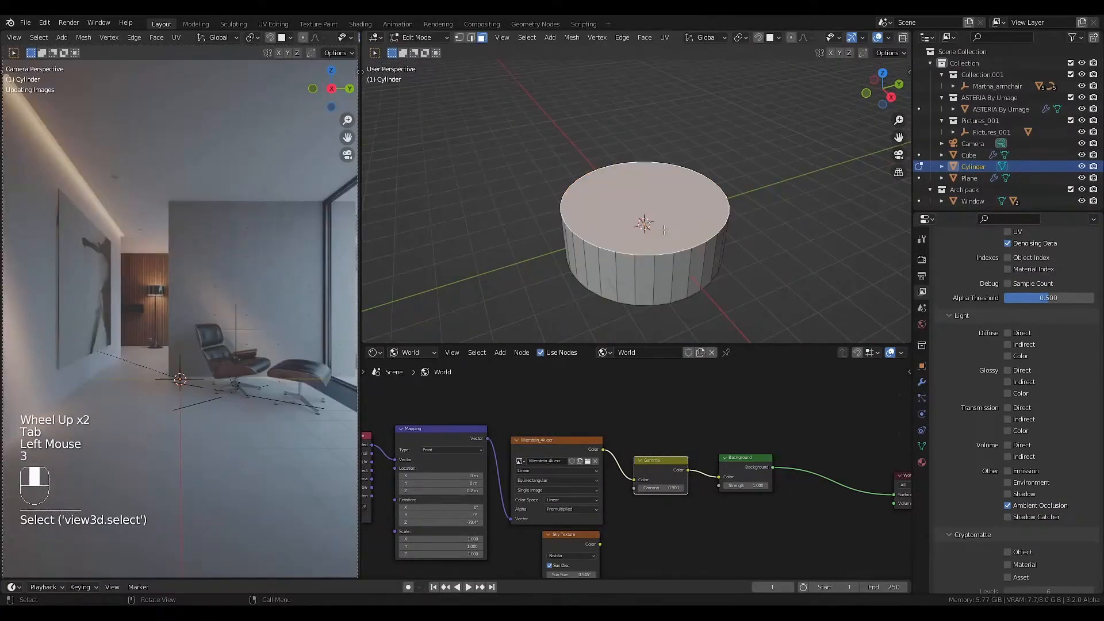
key("x")
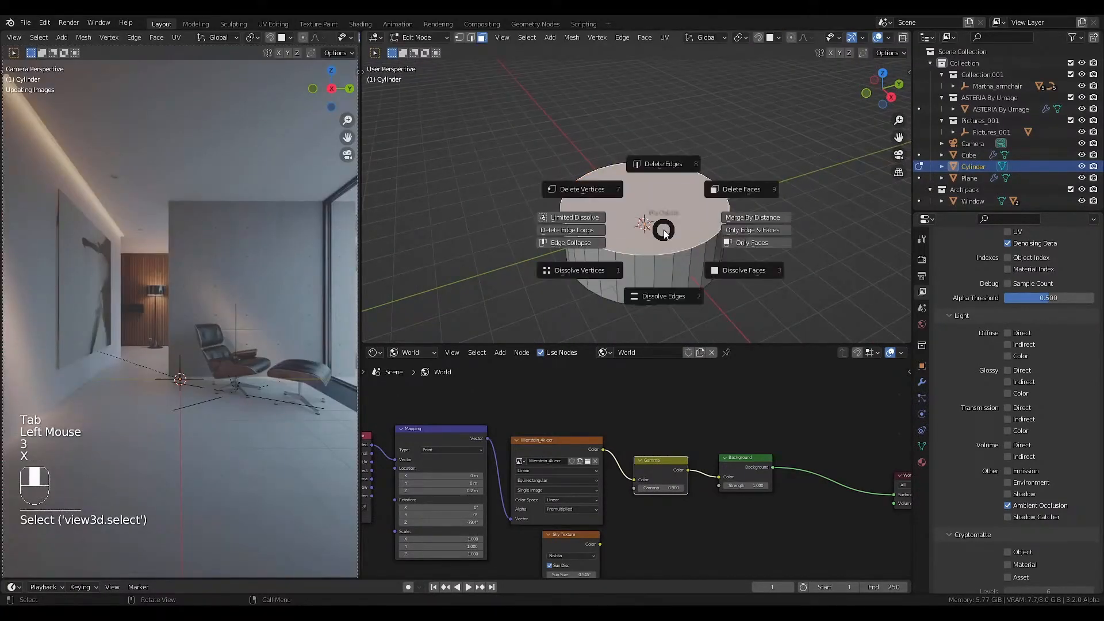
middle_click_drag(719, 195, 727, 217)
left_click(639, 331)
key("x")
Delete all vertices on the cylinder's negative Y half, including the hidden ones, leaving a half-circle wall on the positive Y side.
key("KP_7")
key("1")
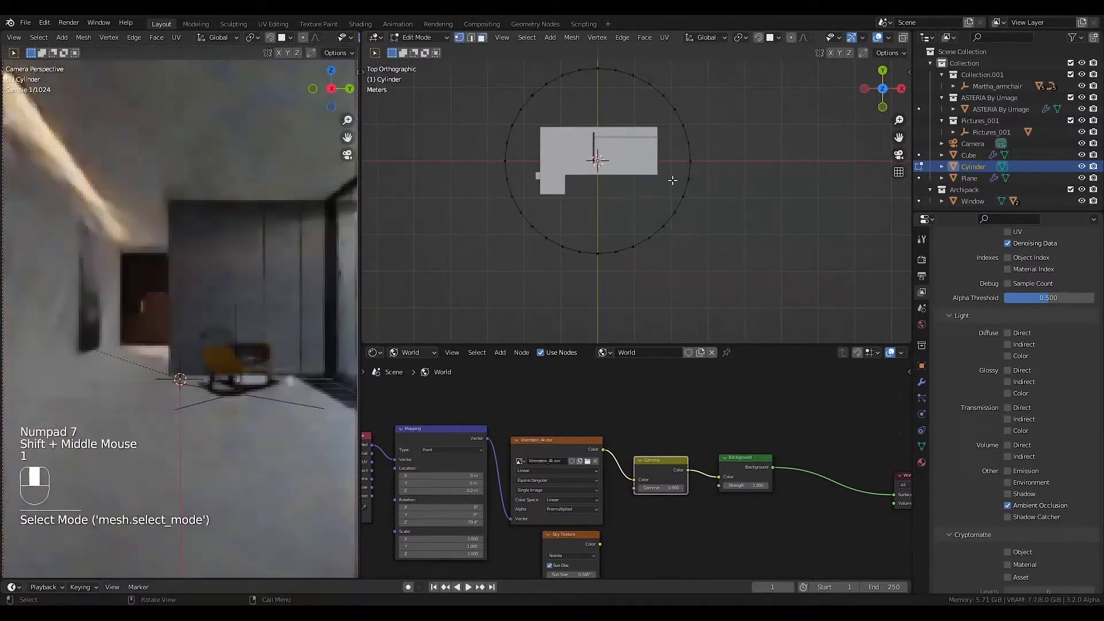
left_click_drag(691, 176, 473, 274)
key("x")
left_click(407, 232)
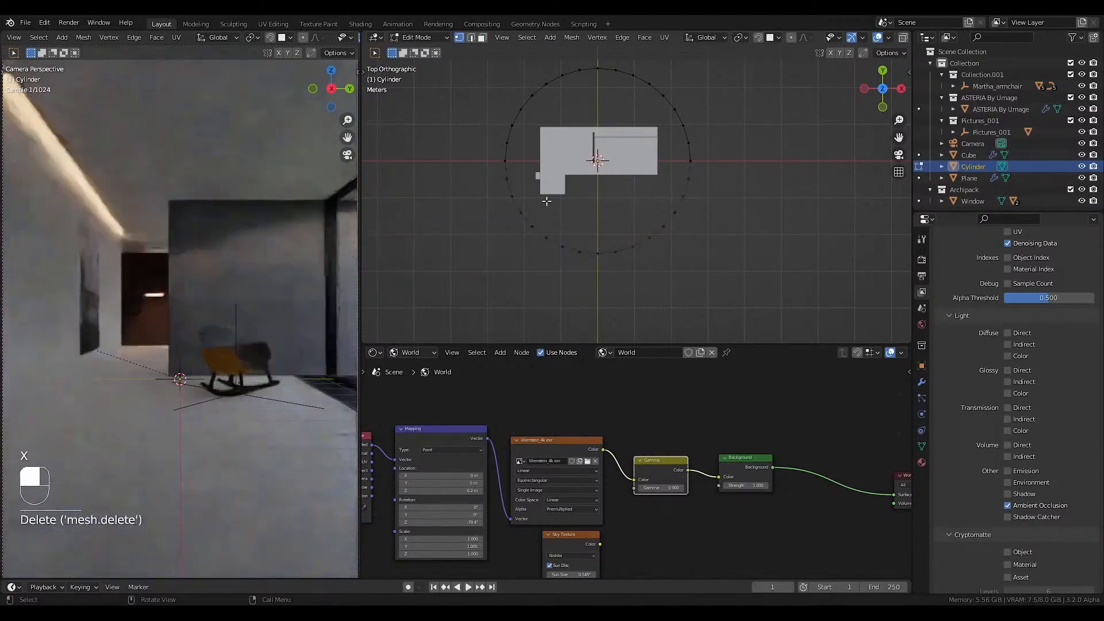
key("shift+a")
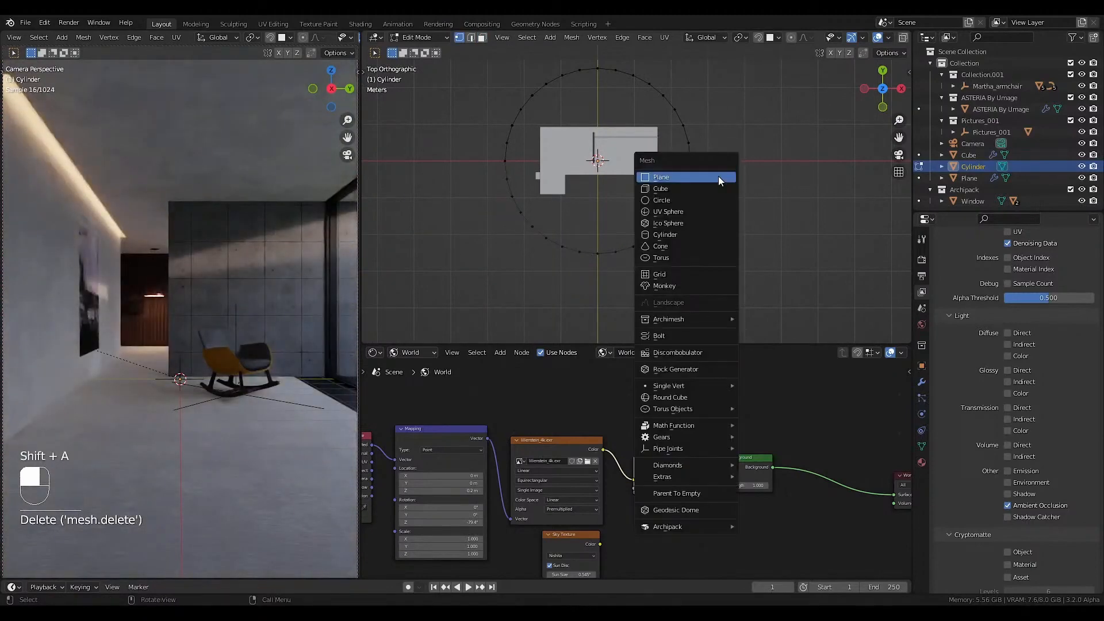
key("shift+z")
left_click_drag(703, 167, 466, 292)
key("x")
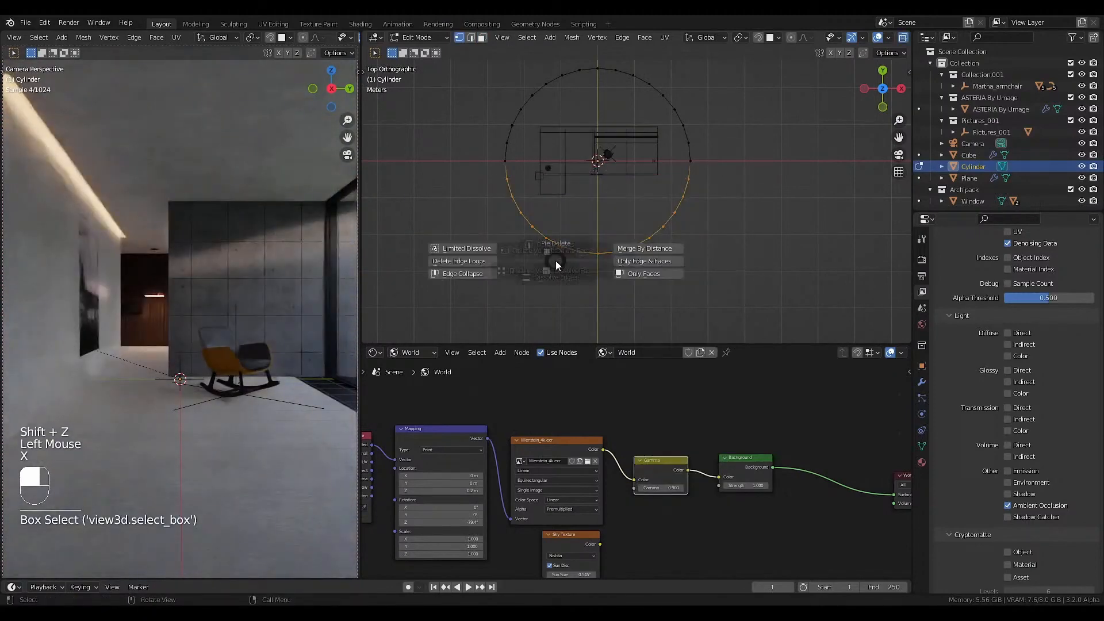
left_click(475, 221)
key("shift+z")
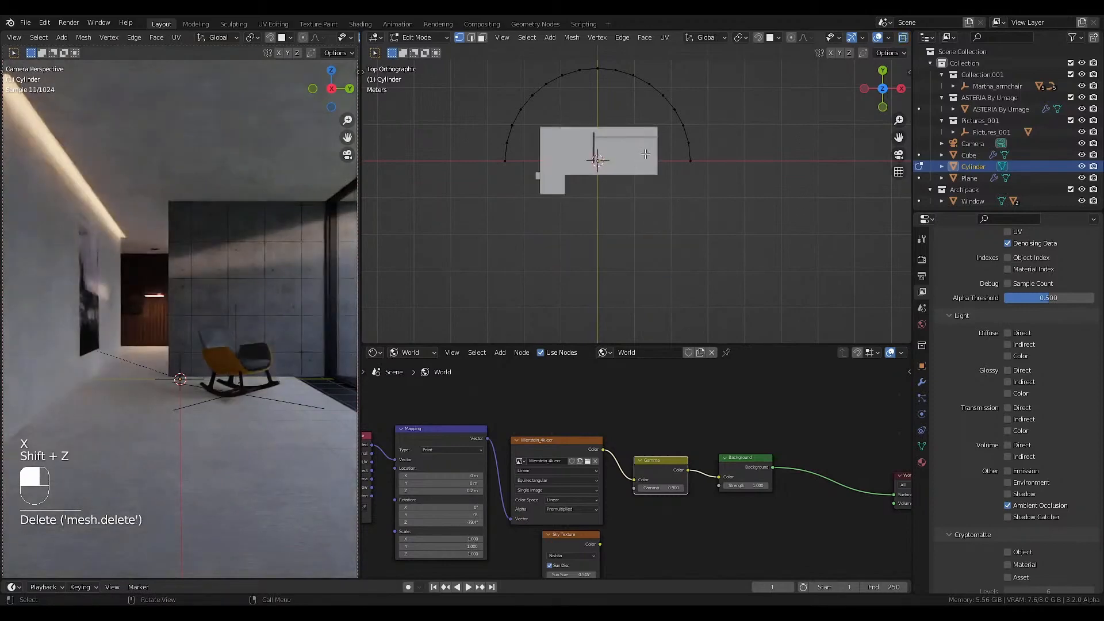
Leave mesh editing and apply the scale of the half-cylinder wall.
middle_click_drag(645, 158, 575, 118)
middle_click_drag(230, 276, 242, 322)
scroll(242, 323, "down", 5)
mouse_move(258, 299)
middle_mouse_down("shift")
mouse_move(239, 320)
mouse_move(263, 303)
middle_mouse_up("shift")
key("Tab")
key("ctrl+a")
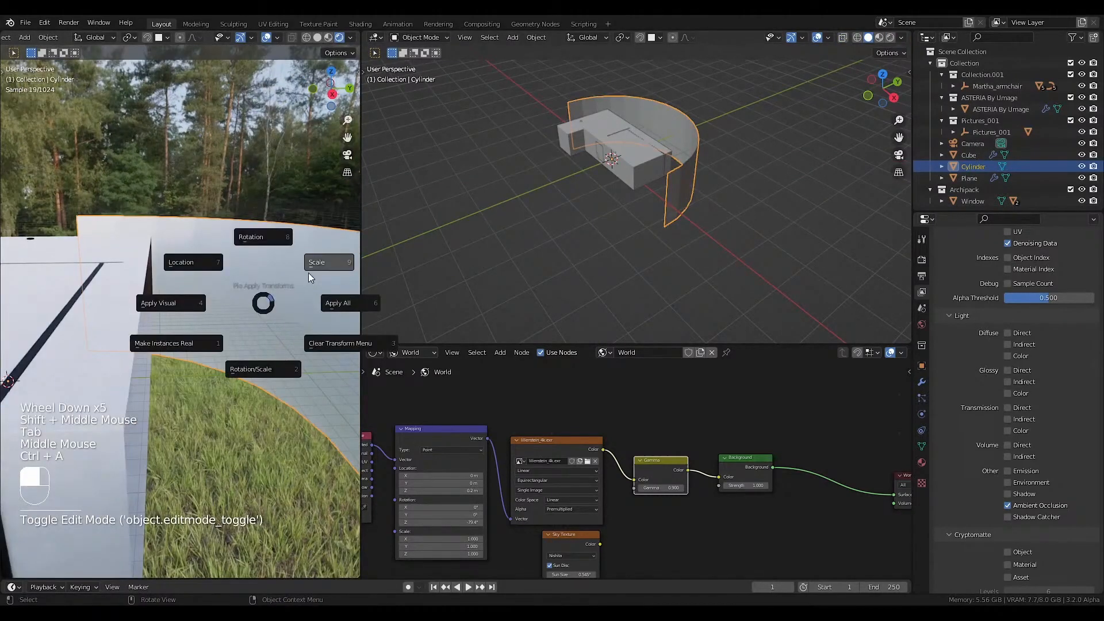
UV unwrap all faces of the half-cylinder wall.
key("Tab")
key("a")
key("u")
left_click(266, 218)
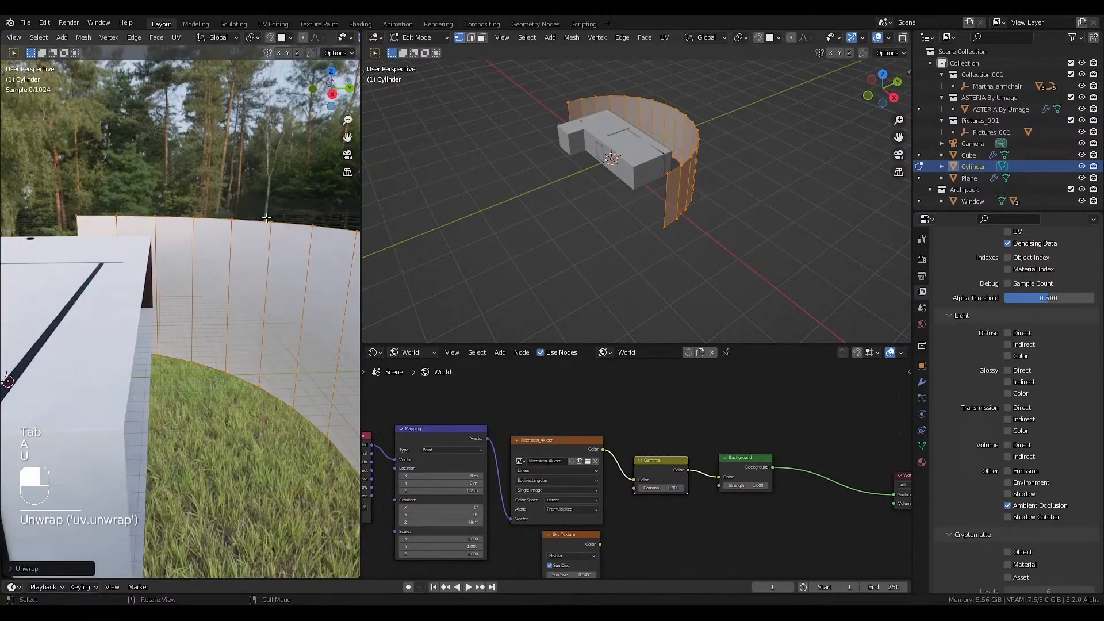
key("Tab")
Switch the shader editor to object shading and create a new material for the half-cylinder wall.
left_click(413, 353)
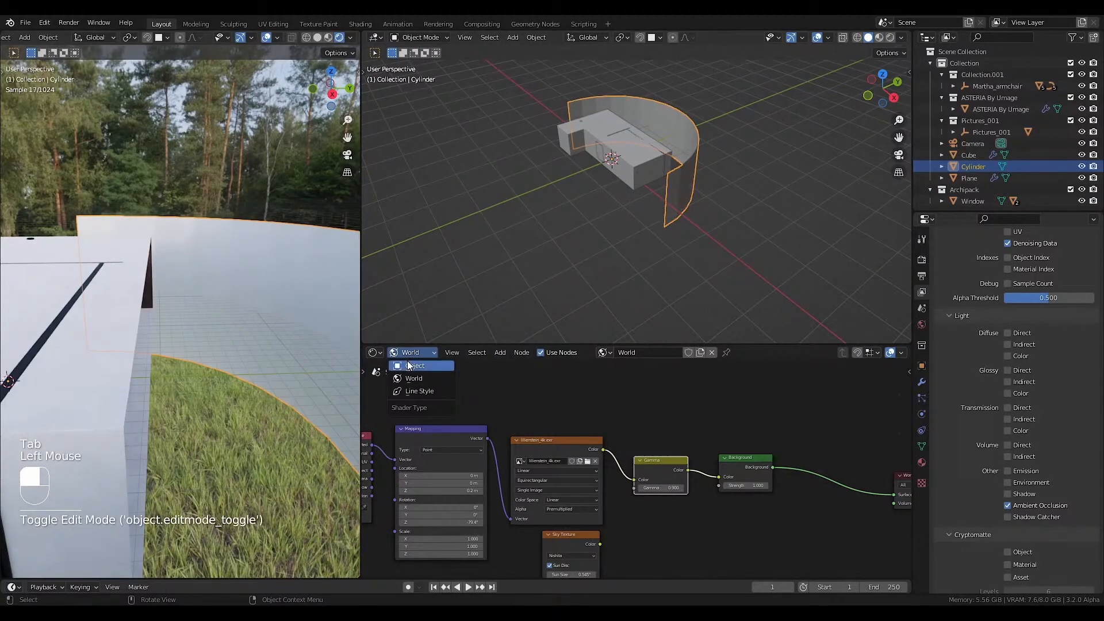
left_click(409, 365)
left_click(647, 352)
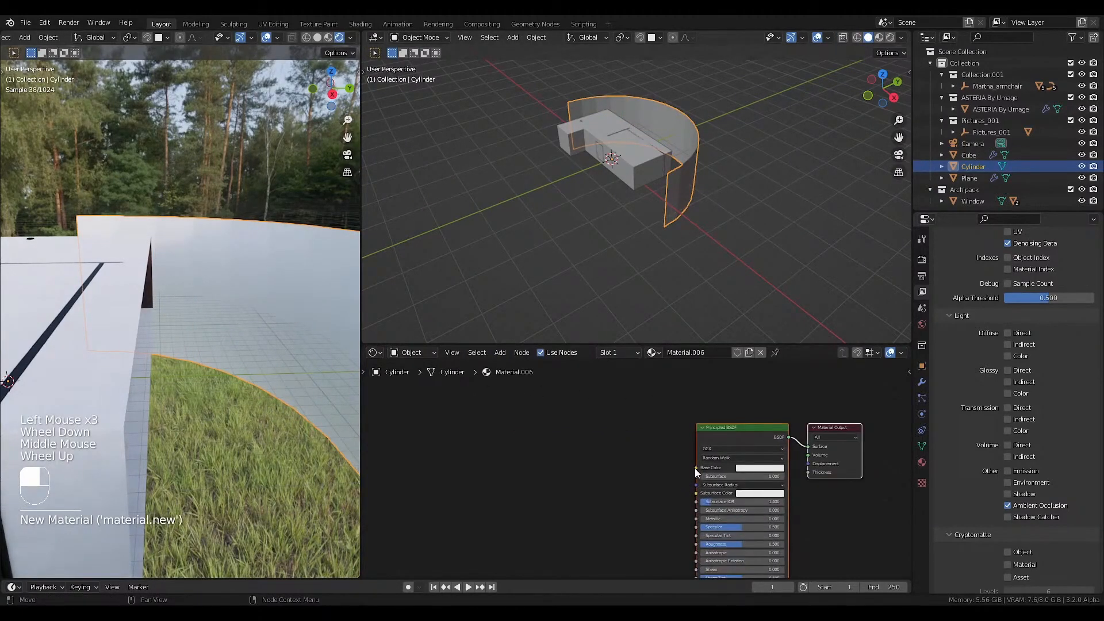
Feed the base color from an image texture with mapping and texture coordinate nodes, loading Backdrop009_4K_Color.jpg.
left_click_drag(695, 468, 554, 496)
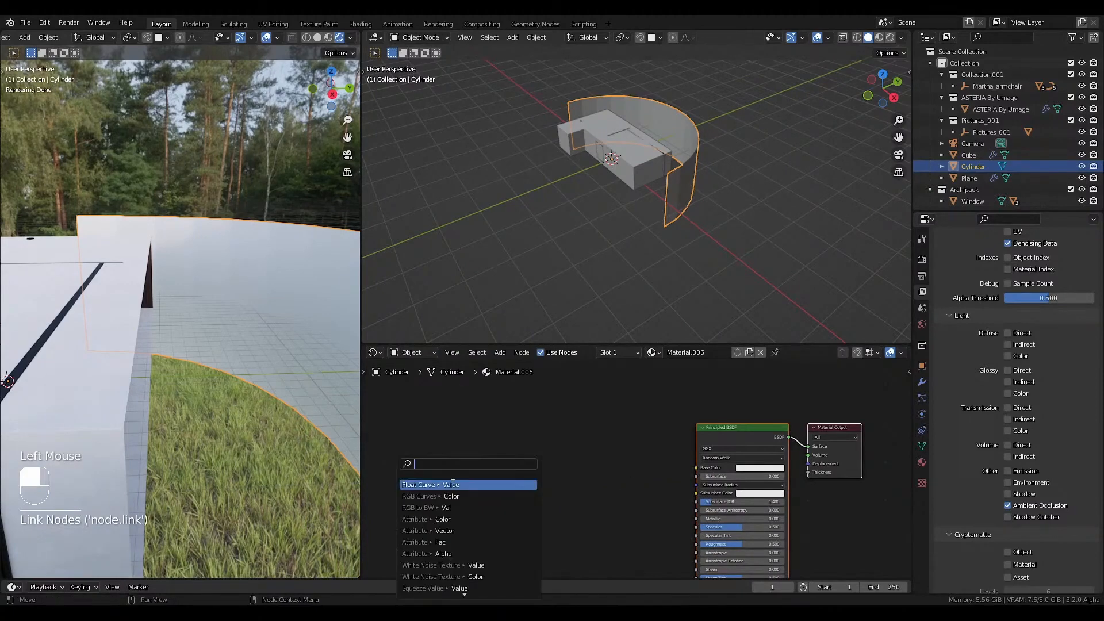
left_click(687, 509)
key("ctrl+t")
left_click_drag(687, 510, 597, 447)
left_click(584, 477)
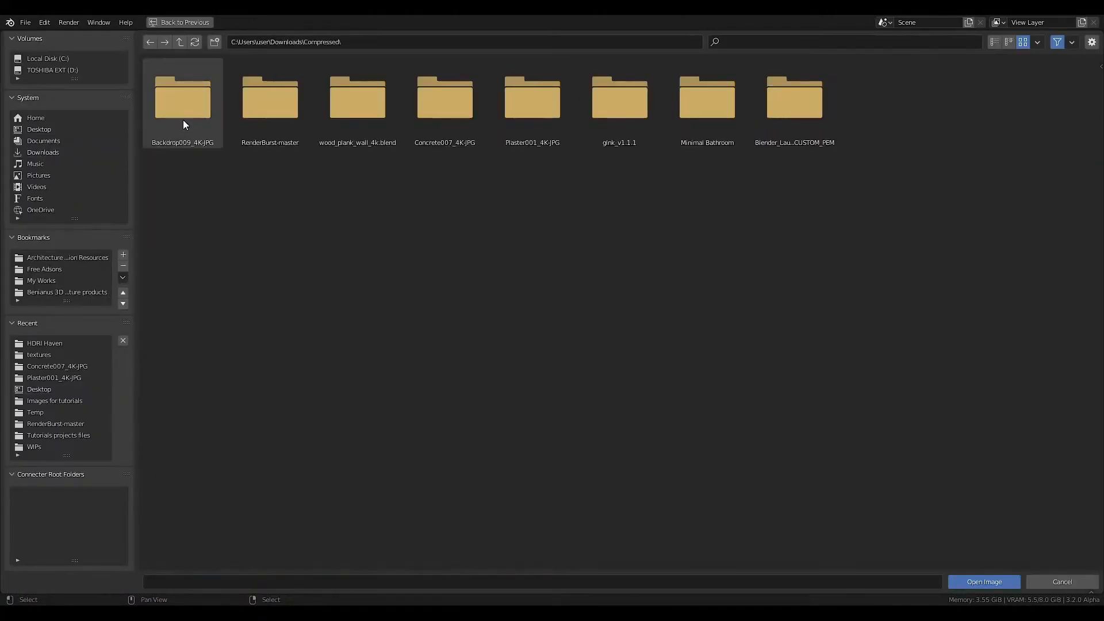
double_click(183, 119)
left_click(257, 119)
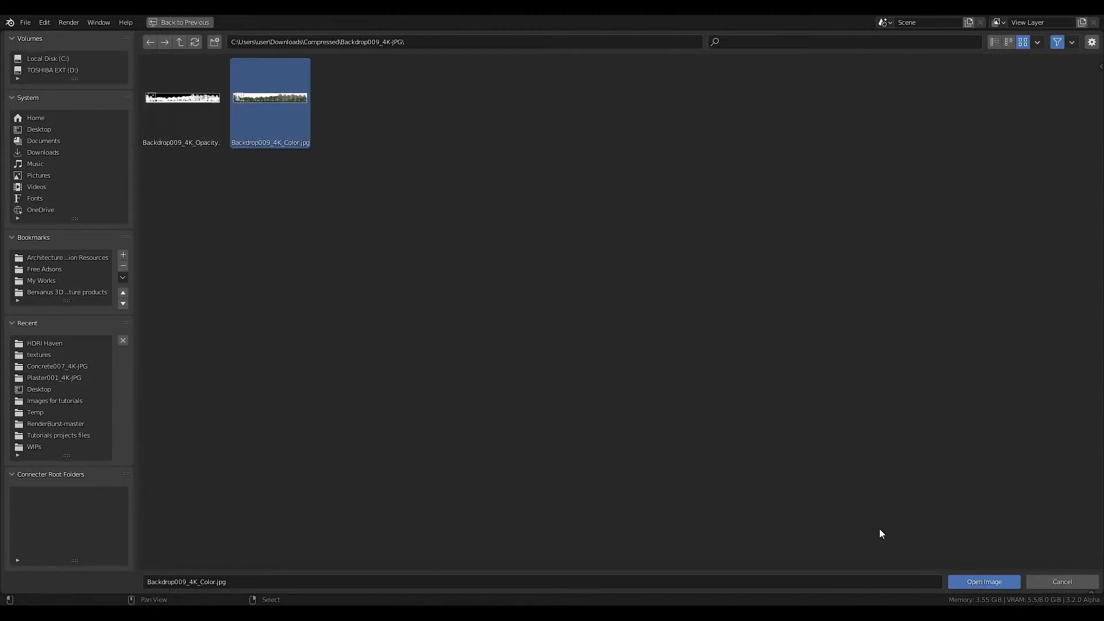
Duplicate the color image texture node below the original and load Backdrop009_4K_Opacity.jpg into the copy.
scroll(596, 425, "down", 2)
middle_click_drag(602, 449, 600, 397)
scroll(575, 420, "down", 3)
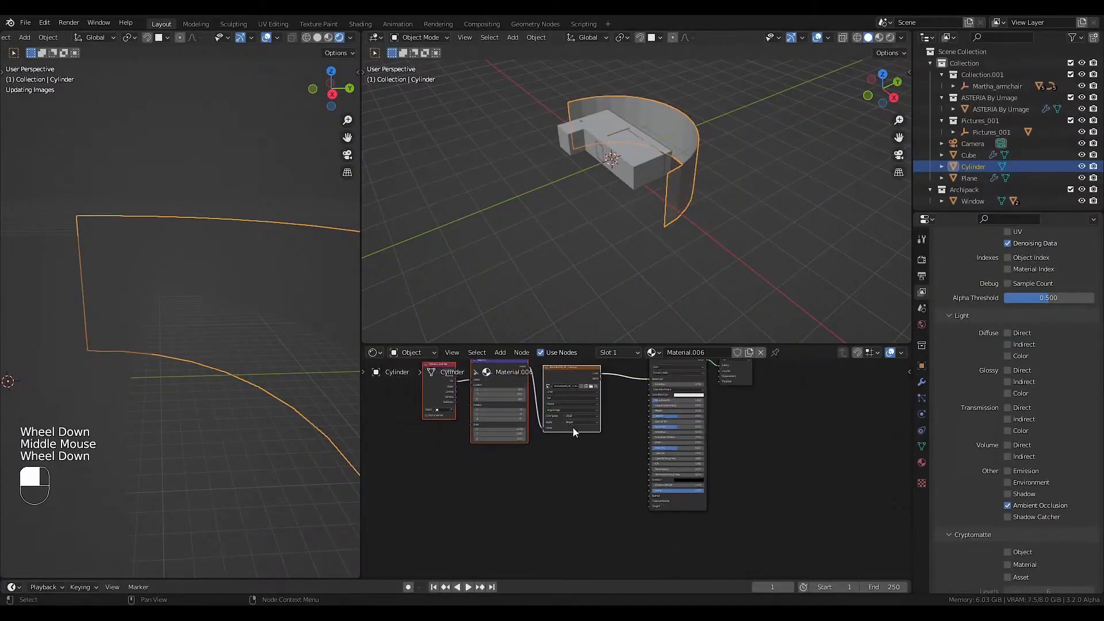
middle_click_drag(572, 443, 568, 473)
left_click(574, 409)
key("shift+d")
left_click(575, 509)
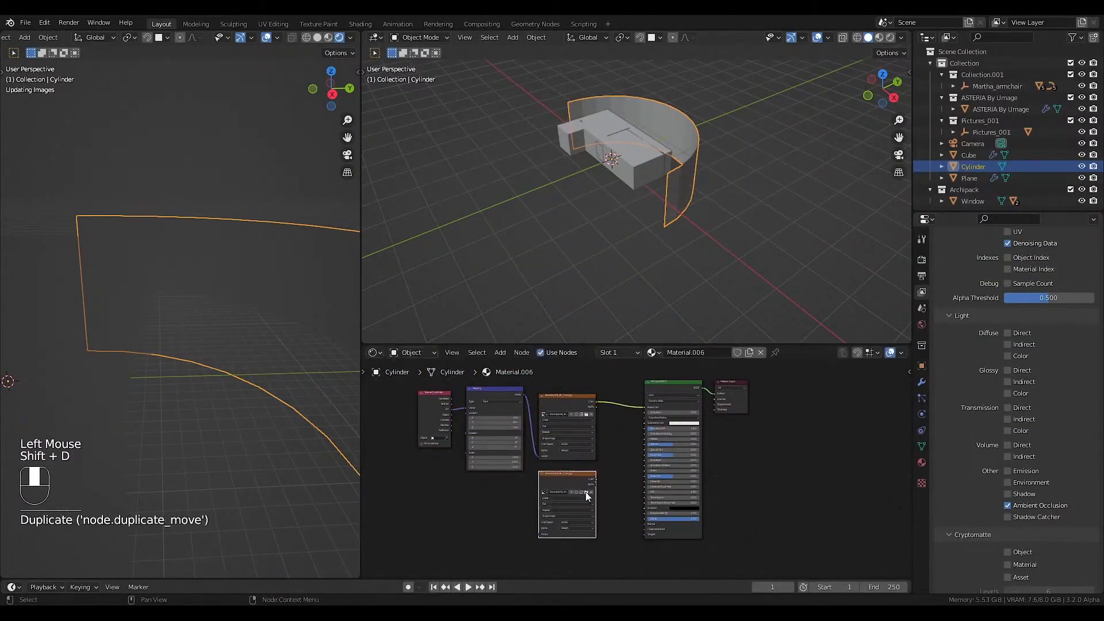
left_click(584, 494)
left_click(586, 492)
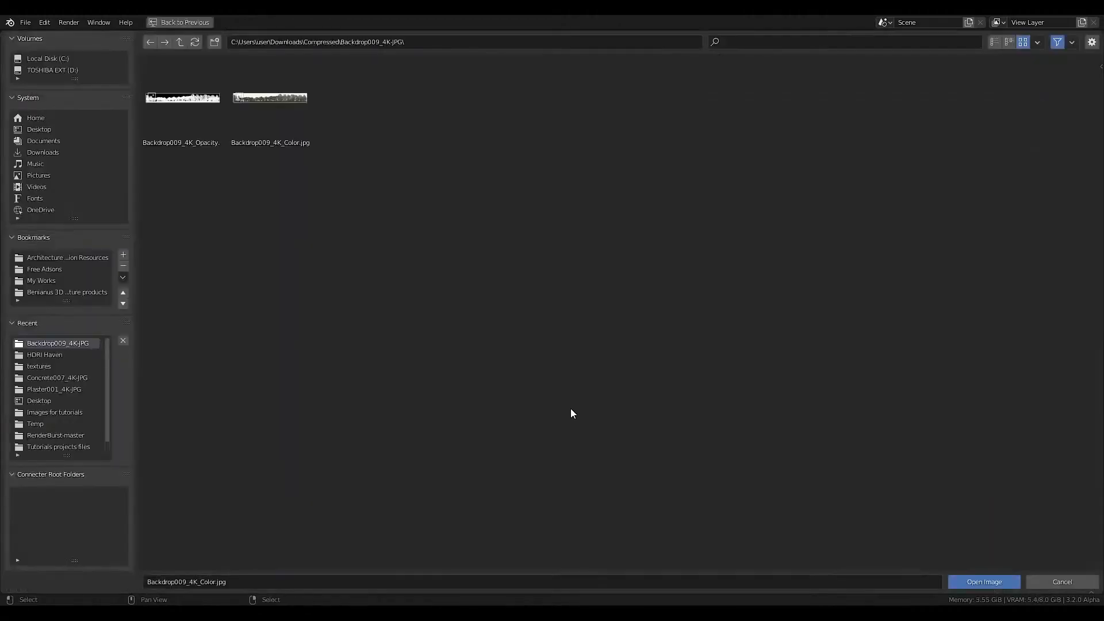
left_click(184, 107)
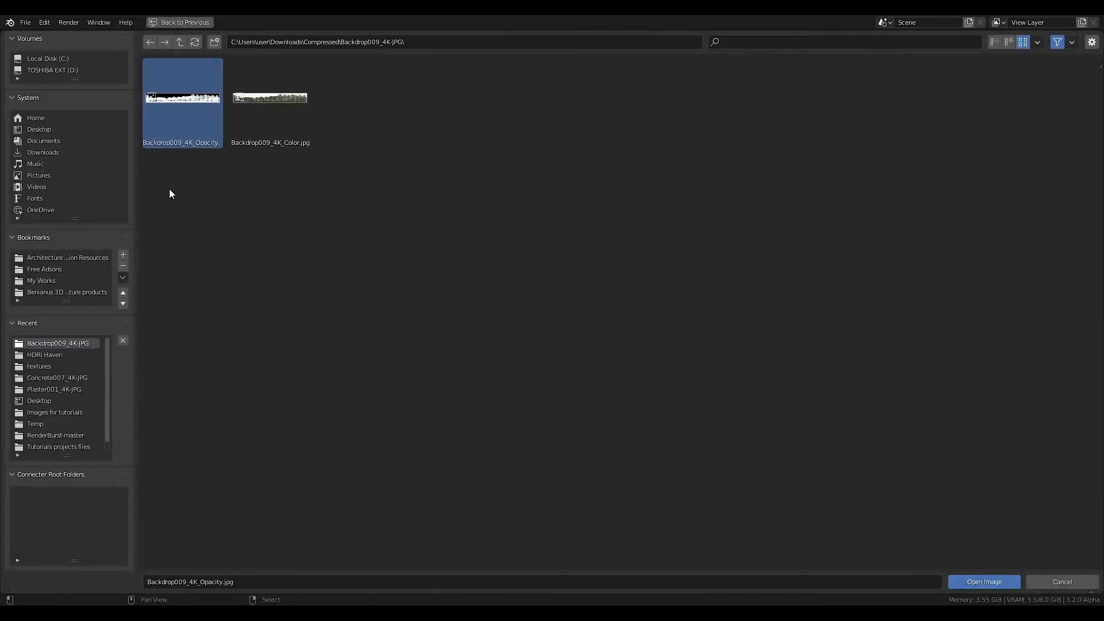
double_click(578, 359)
Link the Mapping vector to the opacity texture and its color output to the Principled BSDF's Alpha.
scroll(508, 386, "up", 2)
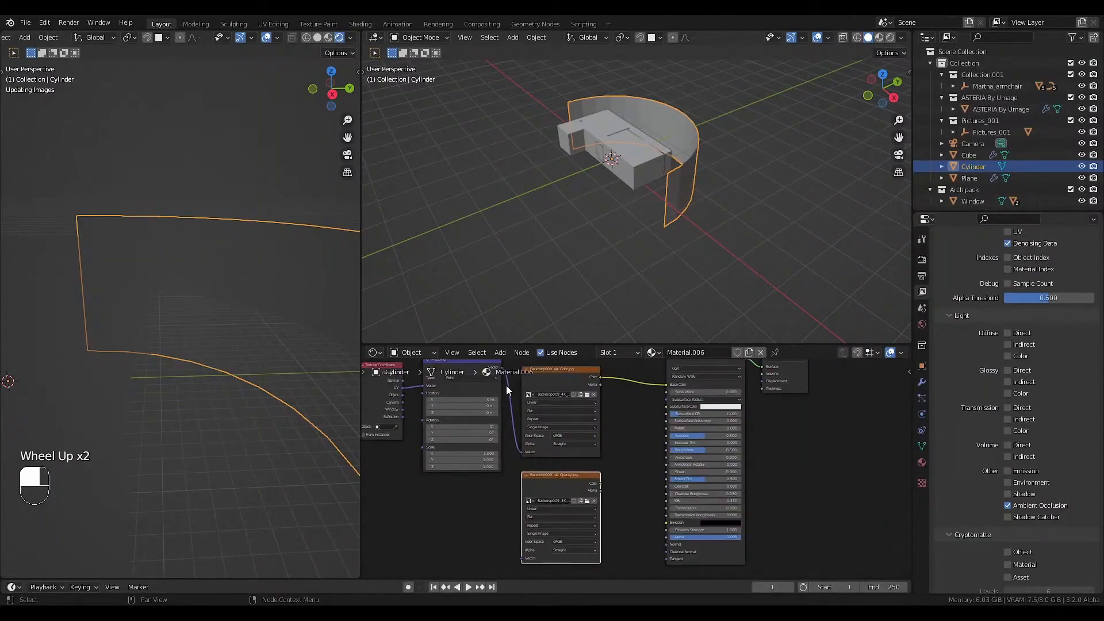
key("ctrl+z")
right_click_drag(506, 386, 518, 424, "ctrl")
left_click_drag(514, 423, 521, 535)
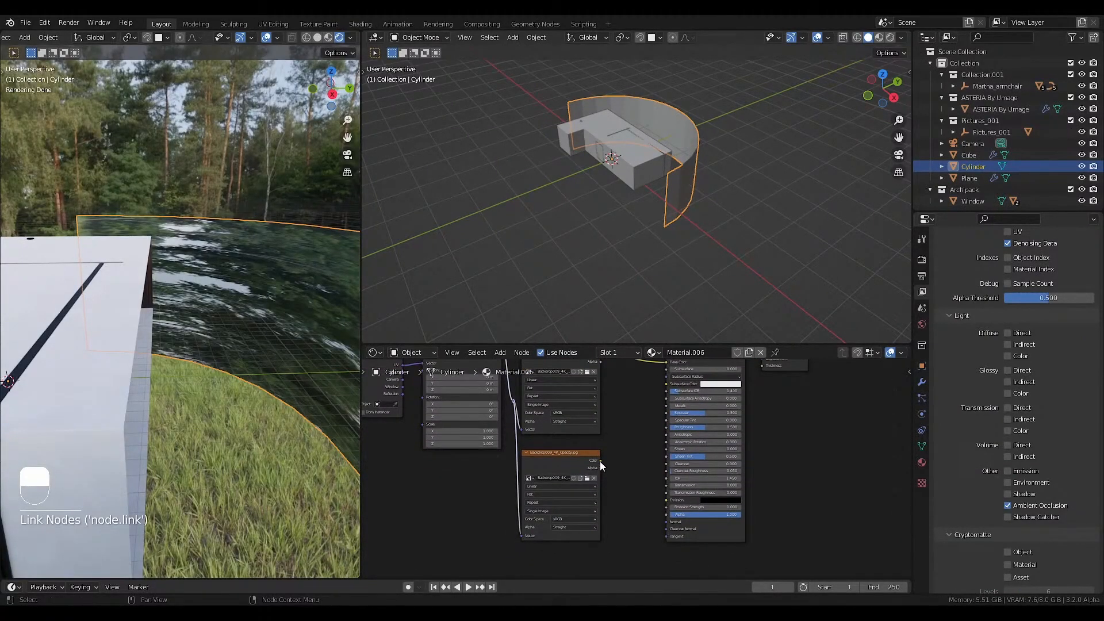
left_click_drag(600, 461, 665, 512)
scroll(304, 399, "down", 3)
middle_click_drag(521, 441, 558, 508)
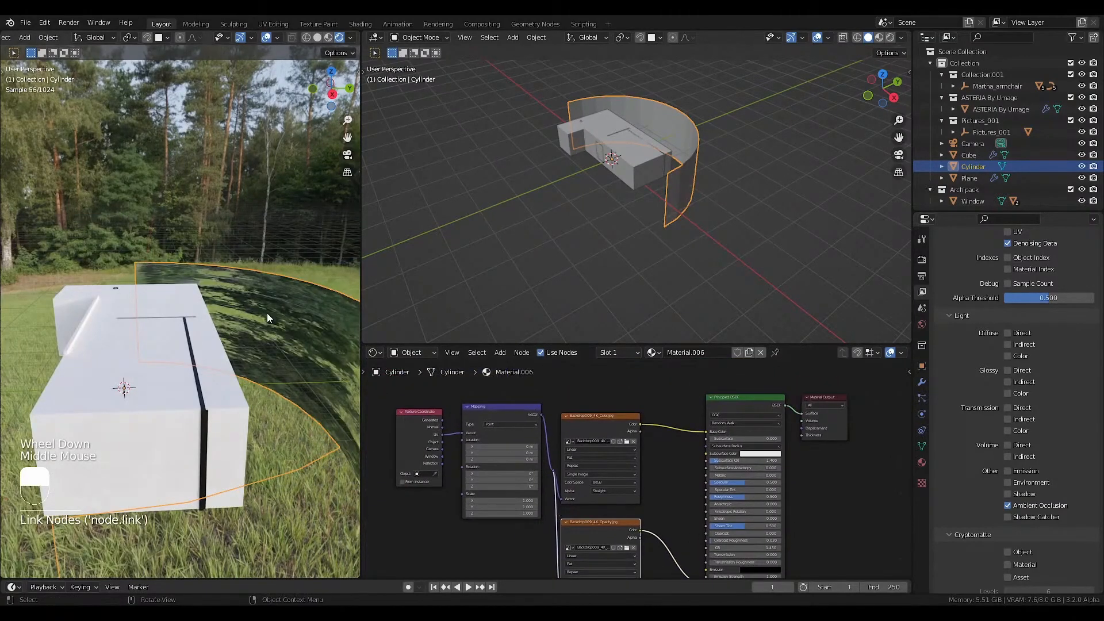
Show the wall's UVs over the opacity image in an image editor and rotate them 90°.
scroll(267, 316, "down", 2)
scroll(290, 318, "up", 2)
middle_click_drag(291, 317, 266, 330, "shift")
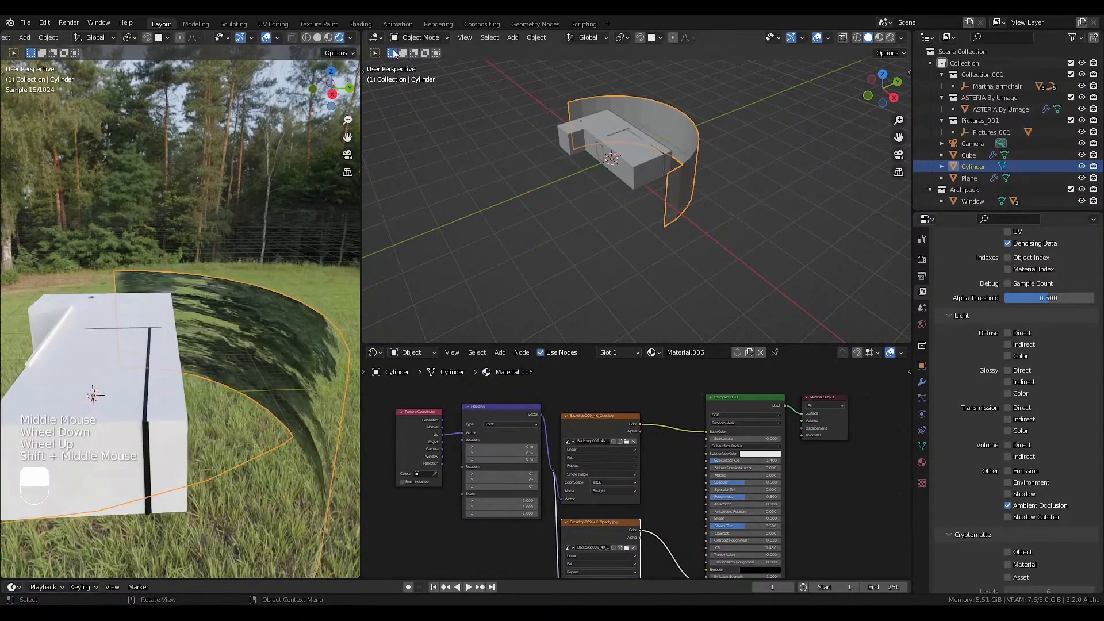
left_click(412, 37)
mouse_move(378, 37)
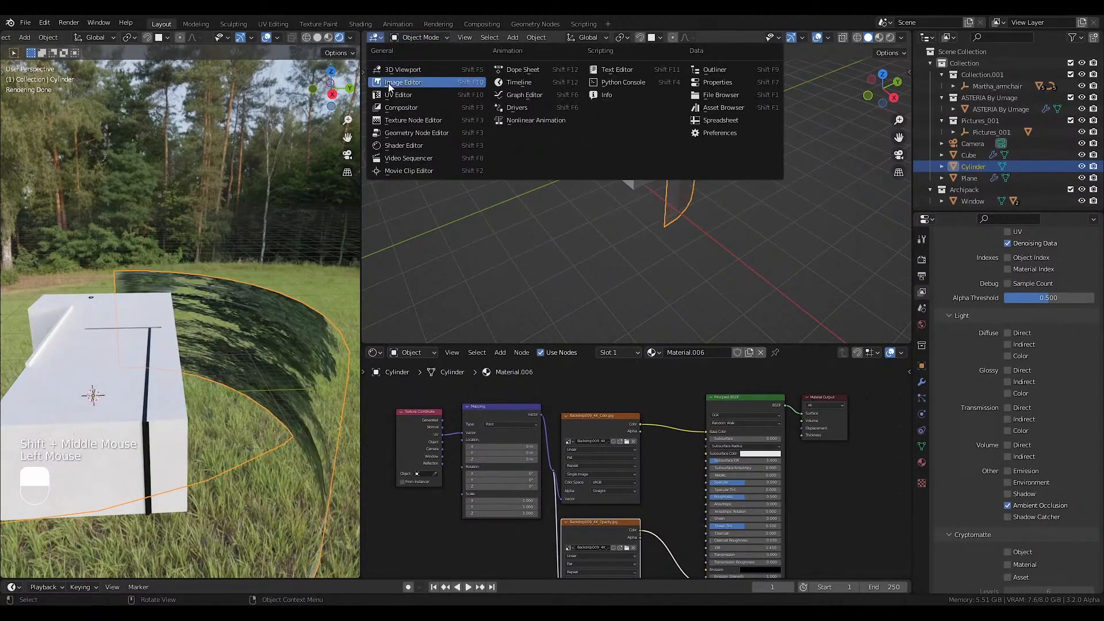
left_click(389, 83)
key("Tab")
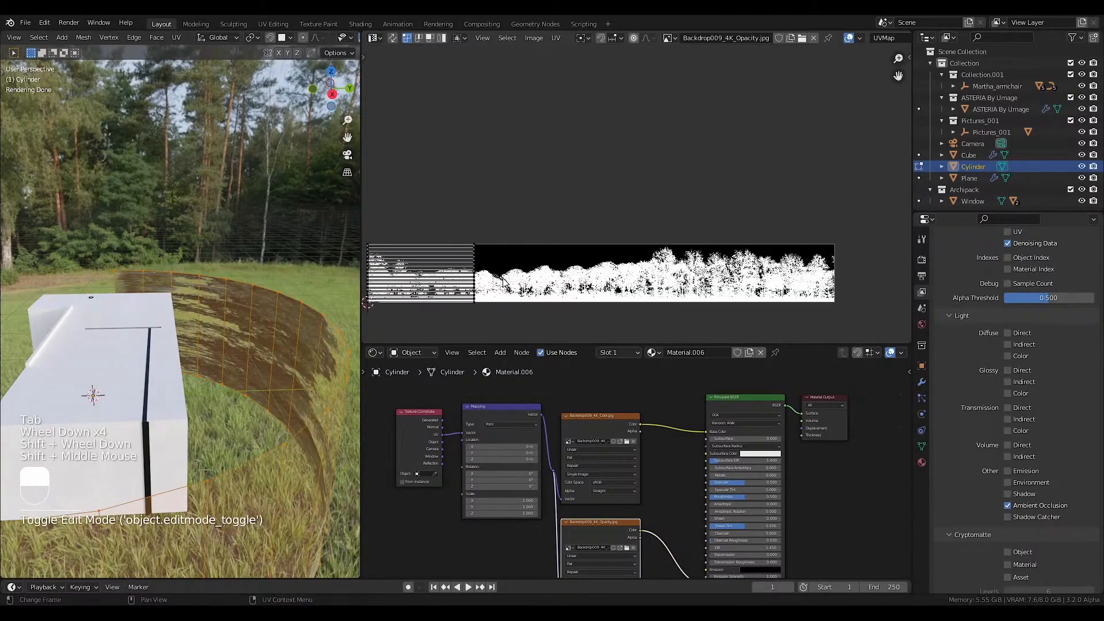
type("r90")
key("Return")
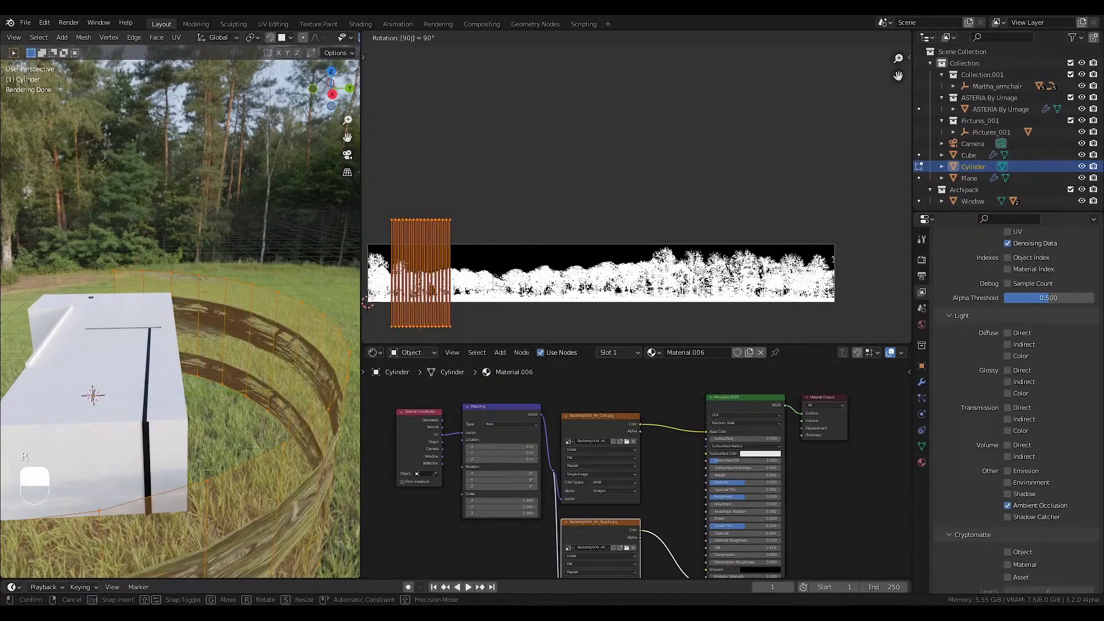
Rotate the wall's UVs 180°, move them to the middle of the backdrop image and stretch them along X.
type("r")
type("180")
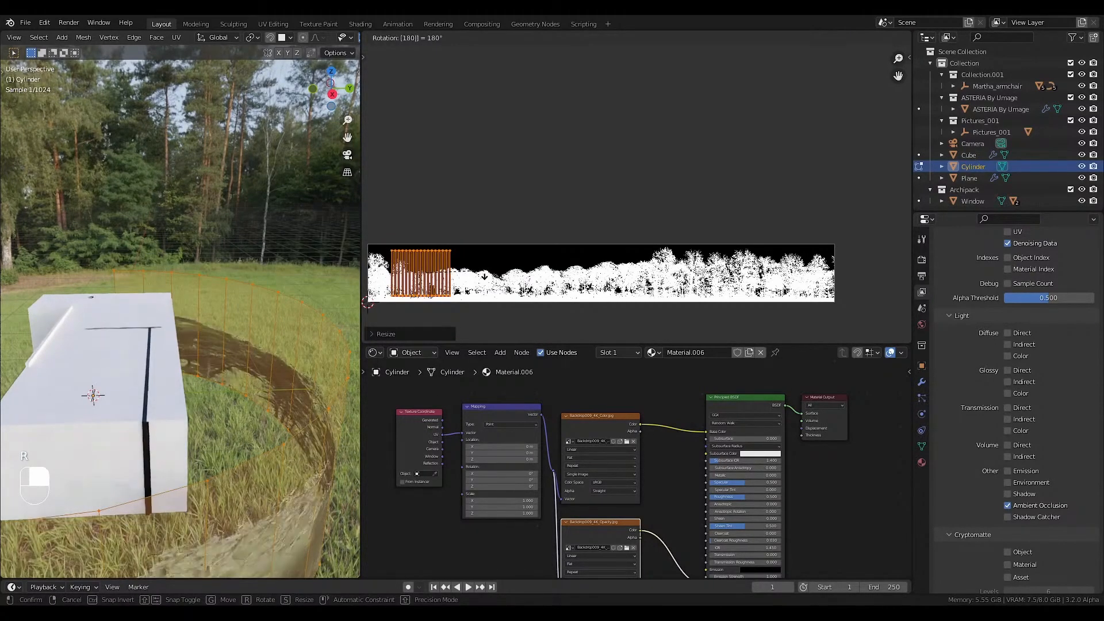
key("Return")
key("g")
left_click(624, 282)
key("s")
key("x")
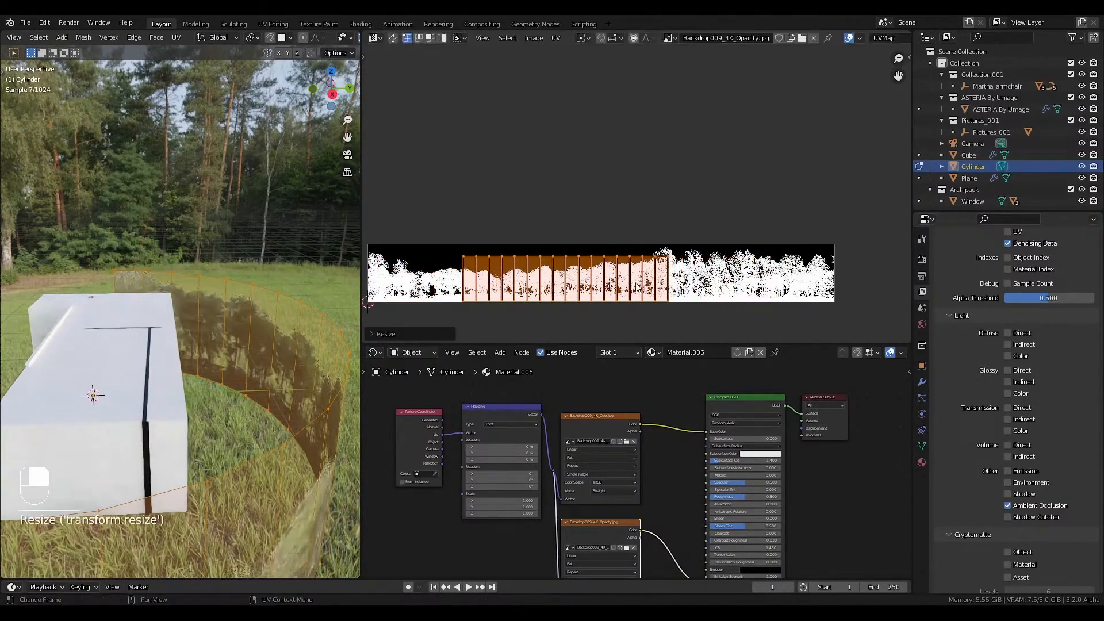
key("Return")
Return the rendered view to the camera and change the image editor back to a 3D viewport.
key("KP_0")
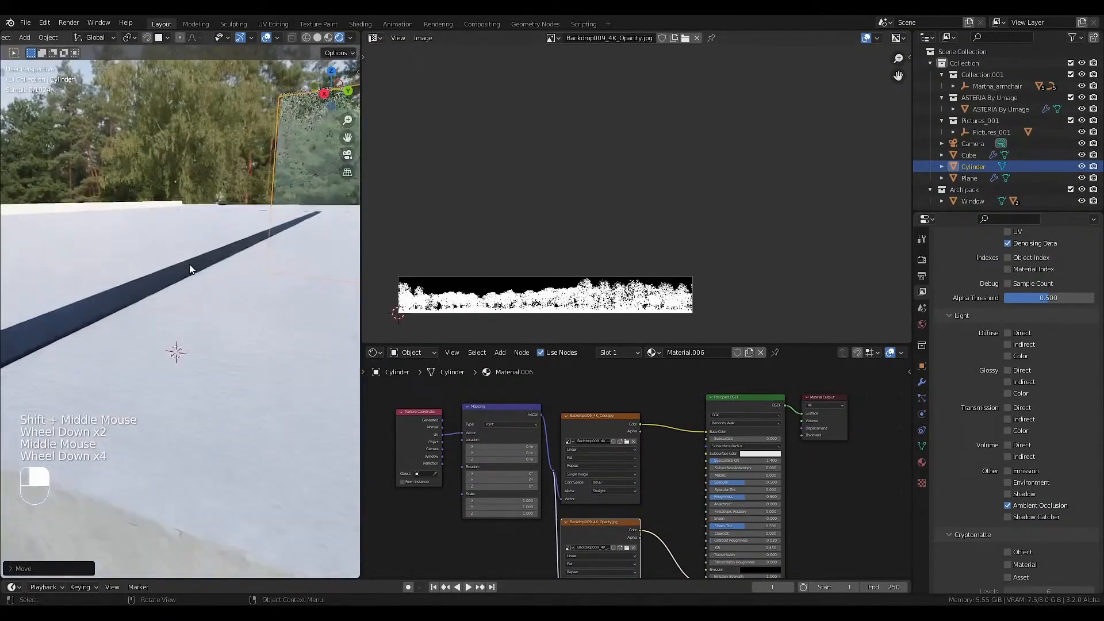
scroll(192, 271, "down", 10)
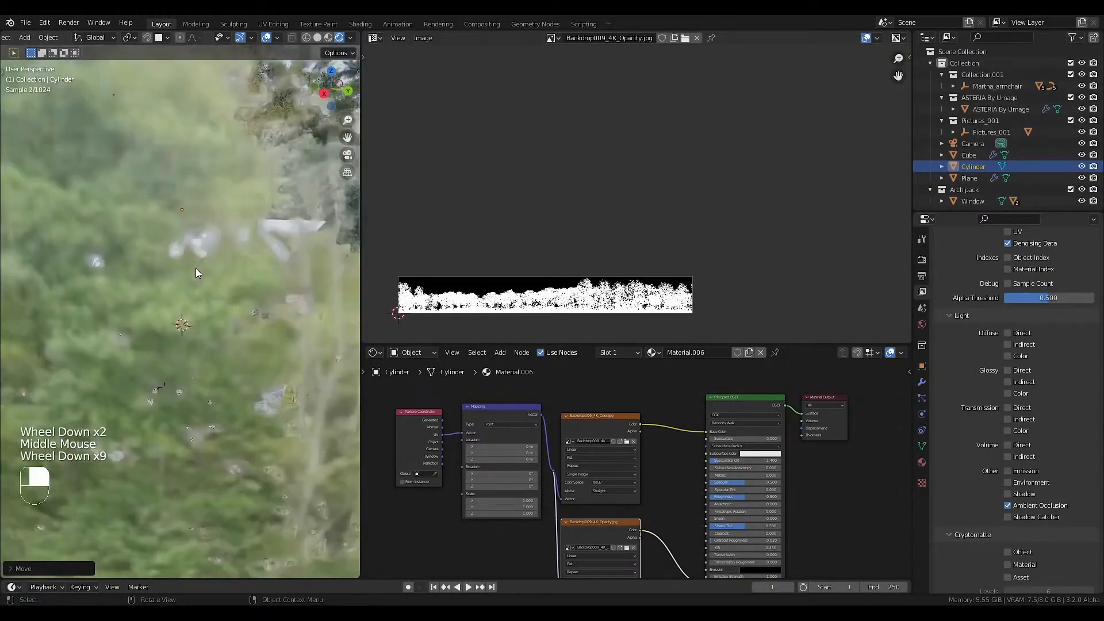
key("KP_0")
left_click(375, 38)
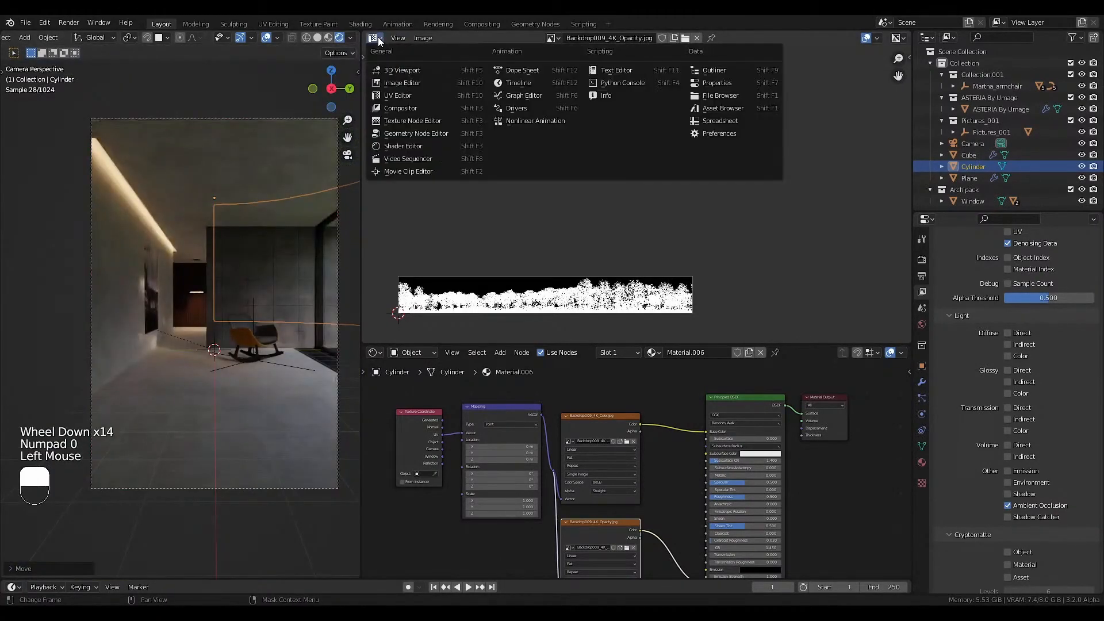
left_click(398, 69)
key("Home")
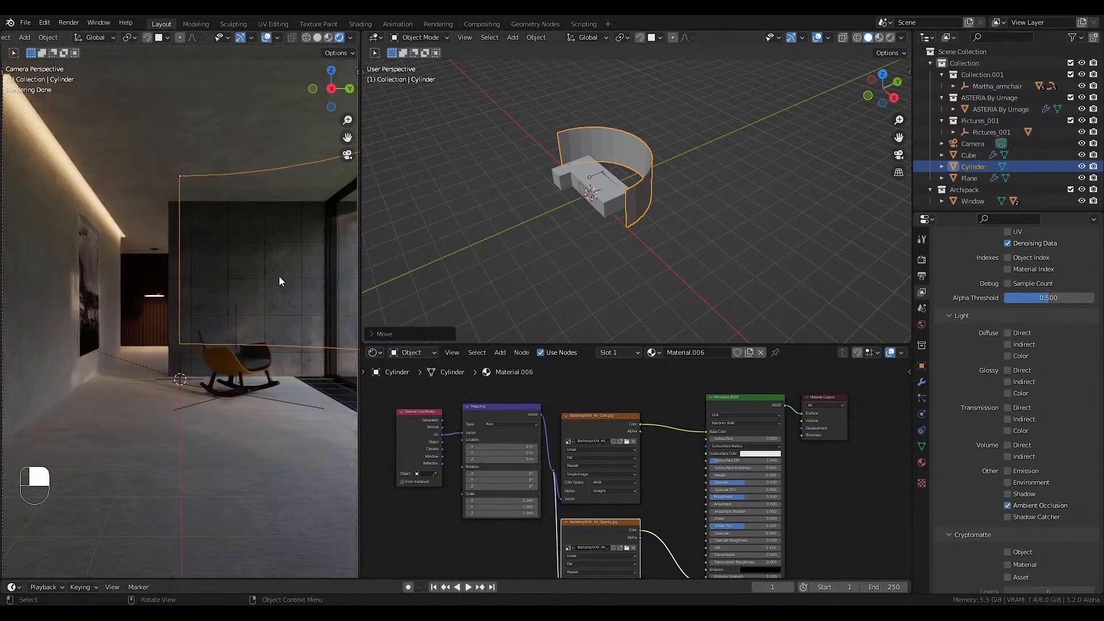
Scale up the half-cylinder backdrop around the room and shift it along Z.
middle_click_drag(627, 144, 709, 179)
key("s")
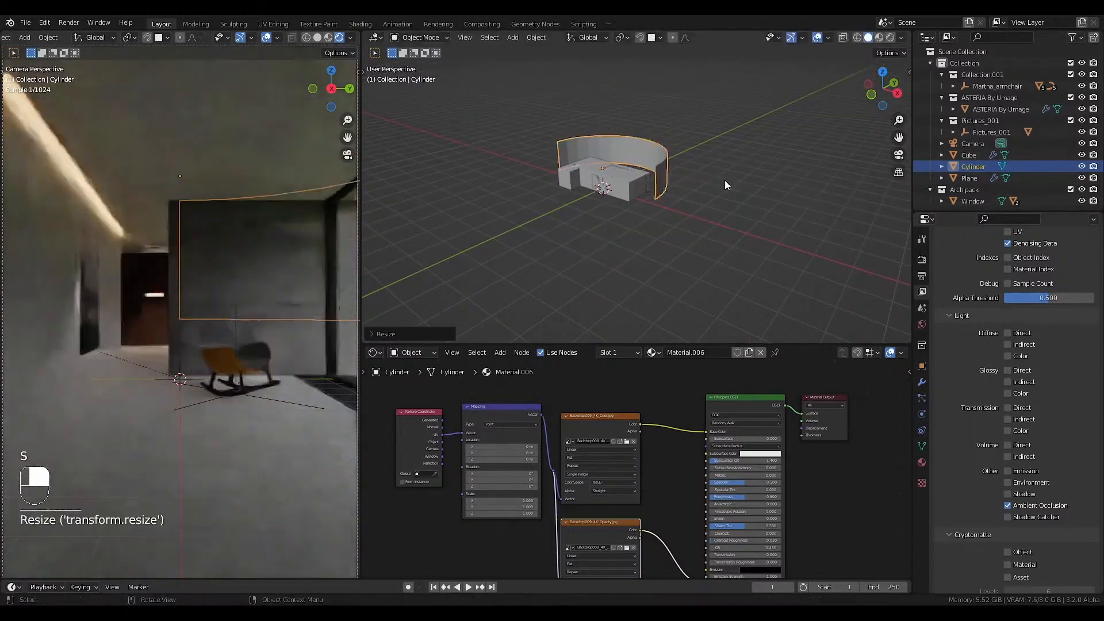
key("g")
key("z")
left_click(725, 187)
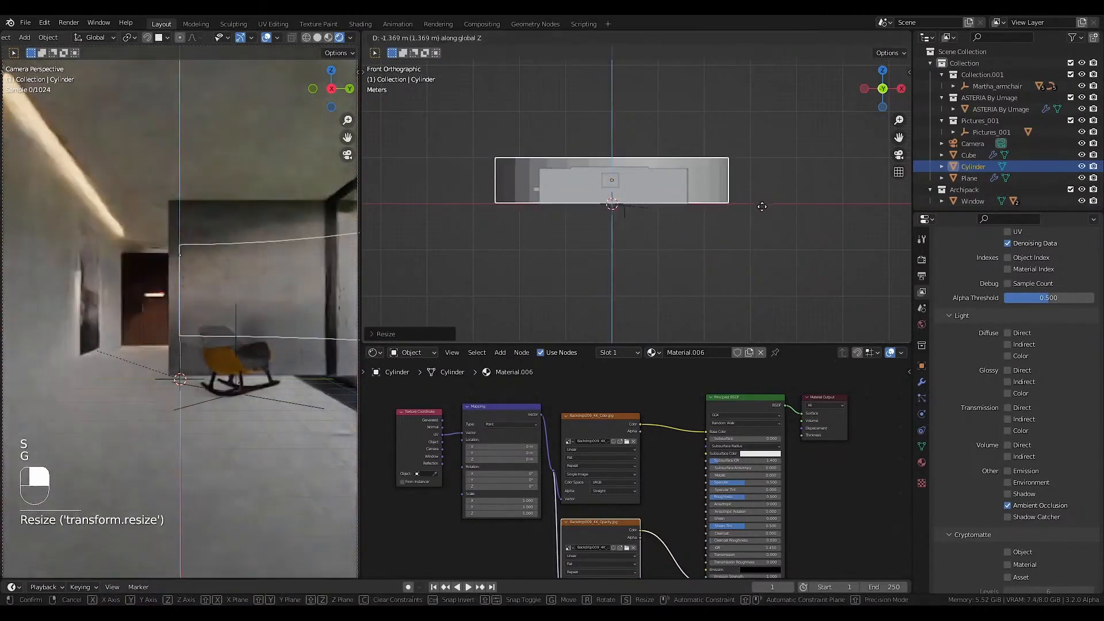
In front view, reduce the backdrop's height along Z and lower its base to ground level.
left_click(762, 206)
key("s")
key("z")
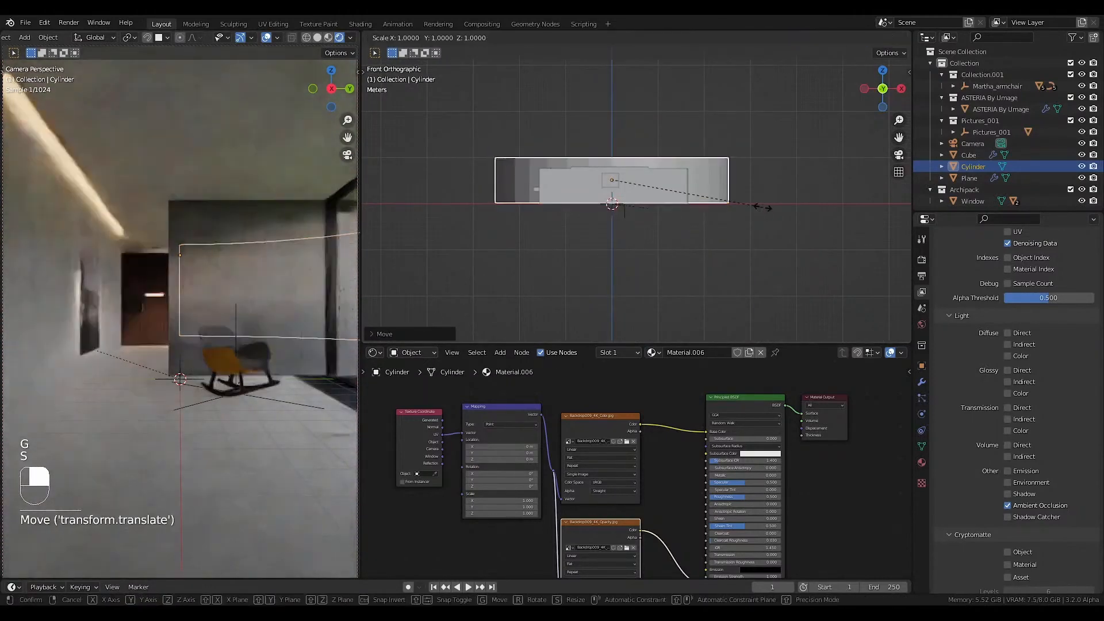
left_click(738, 206)
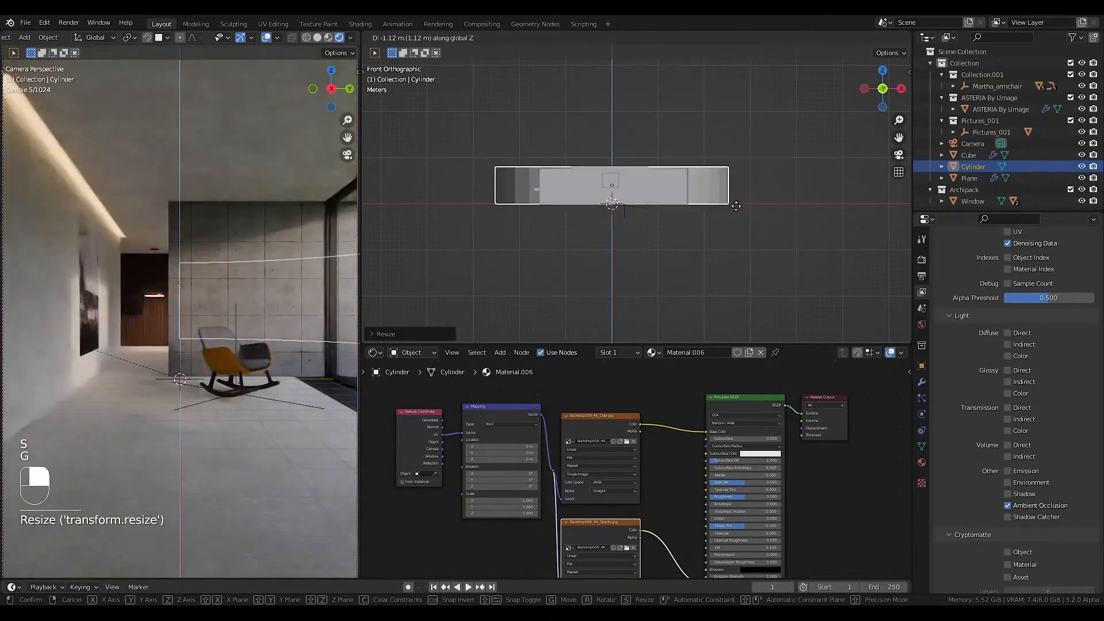
Select the backdrop's upper vertices in wireframe and raise them to make the wall taller.
key("Tab")
left_click(739, 230)
key("shift+z")
left_click_drag(768, 134, 457, 179)
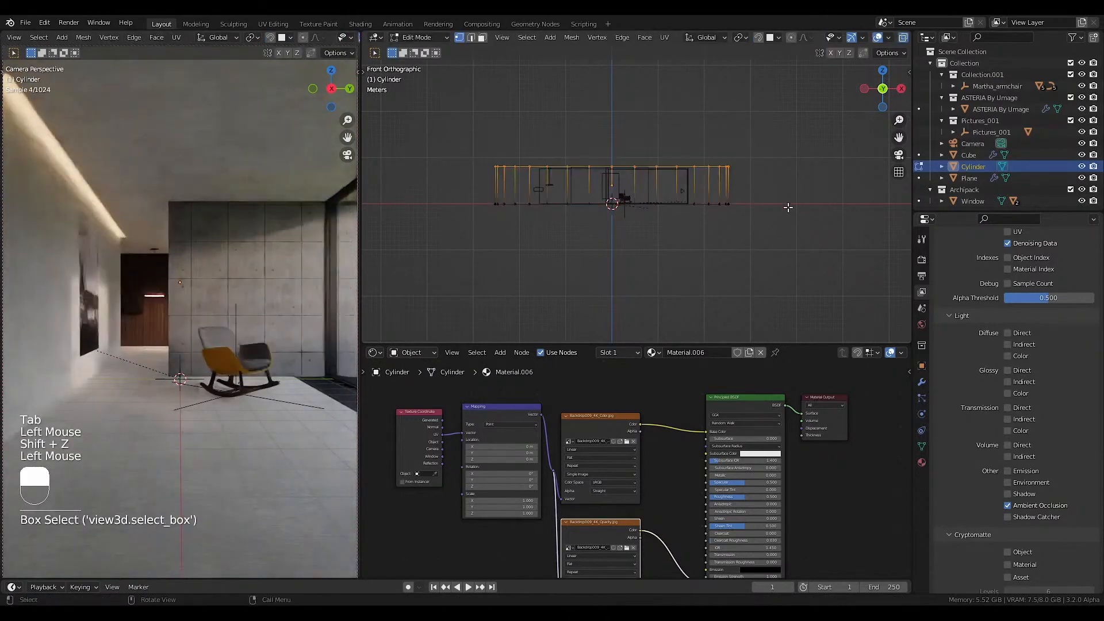
key("g")
In top view, rotate the backdrop about Z and move it along Y so it curves behind the room's window side.
key("r")
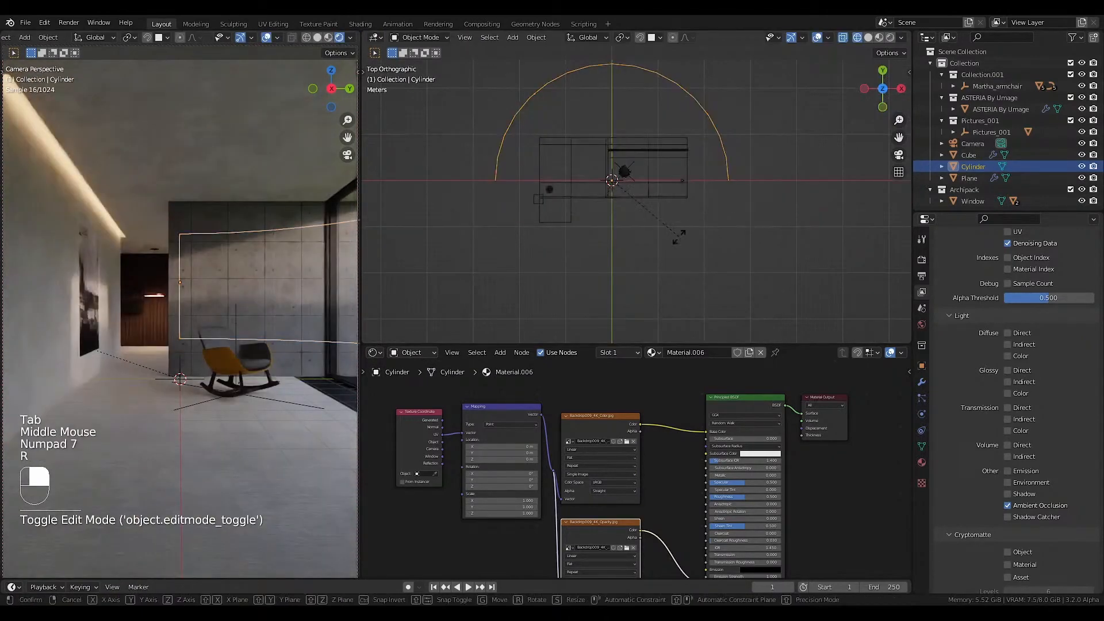
key("z")
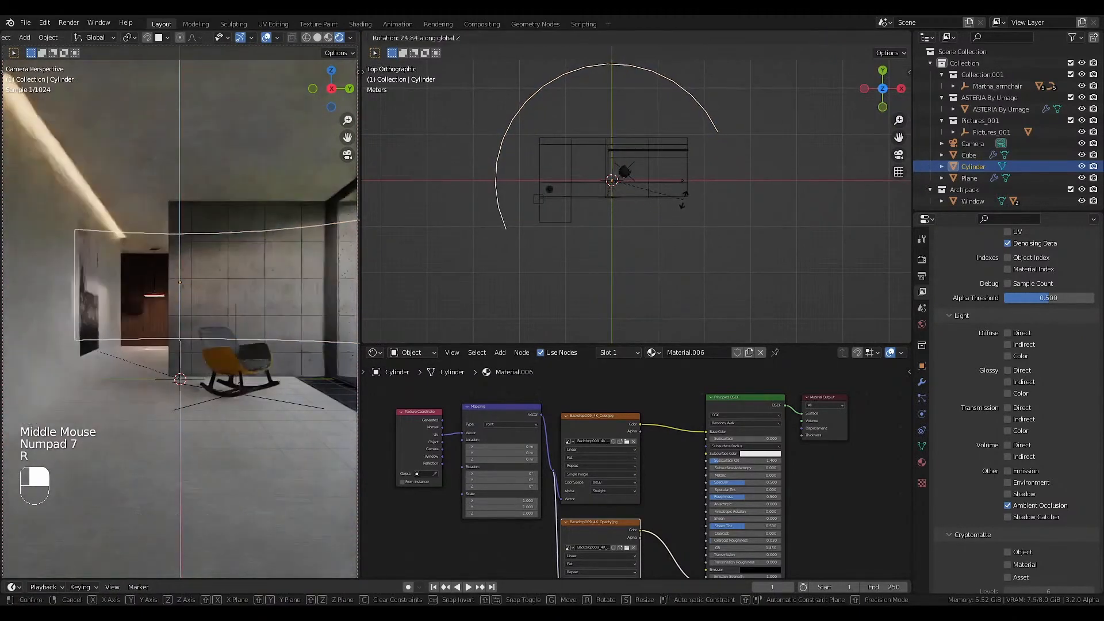
left_click(564, 304)
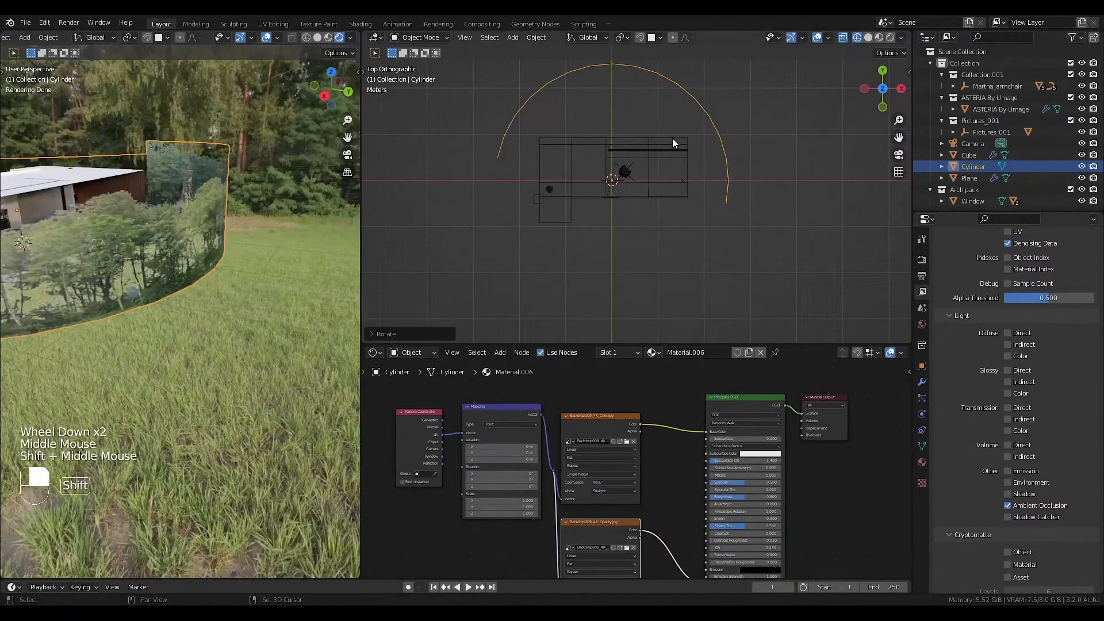
key("g")
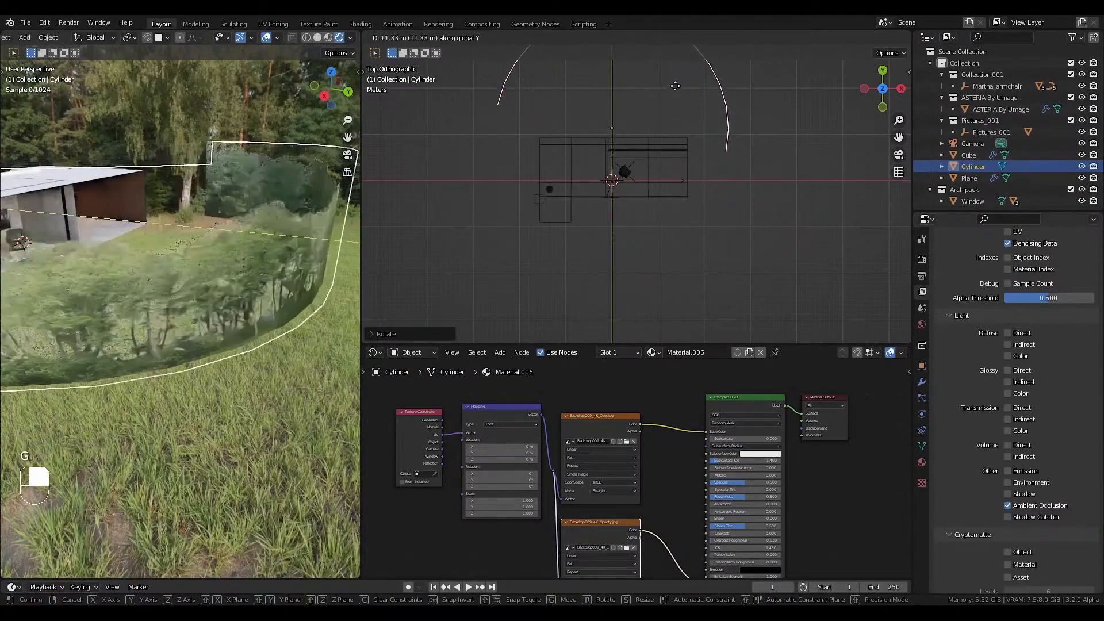
left_click(675, 86)
Show the world shader nodes and set the Gamma node's value to 1.000.
left_click(411, 352)
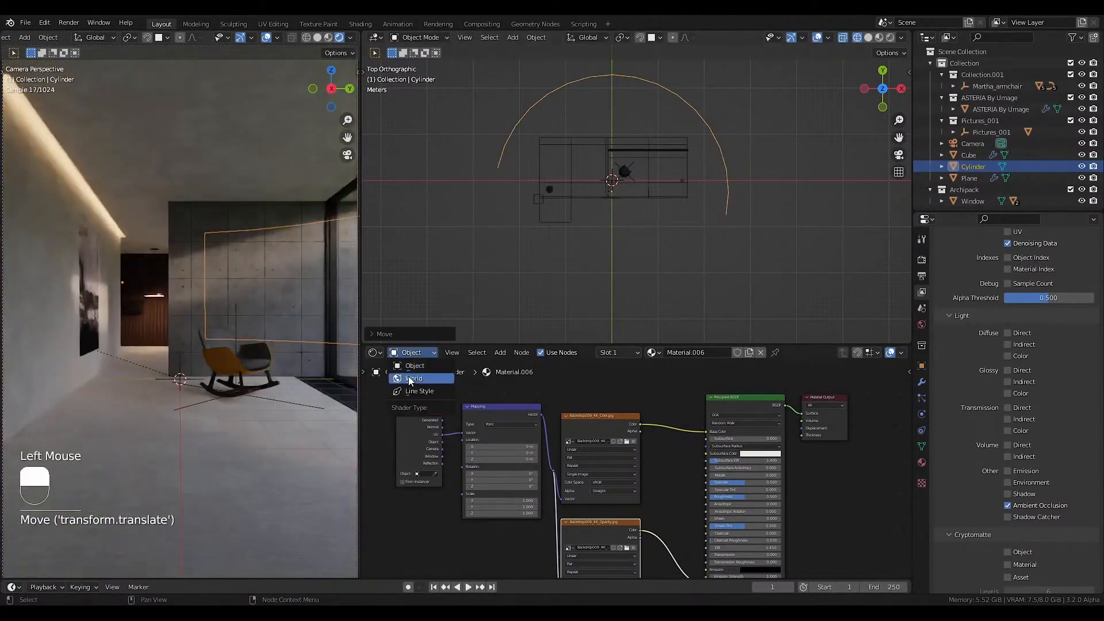
left_click(408, 376)
middle_click_drag(661, 426, 646, 444)
scroll(646, 444, "up", 2)
left_click_drag(646, 436, 649, 436)
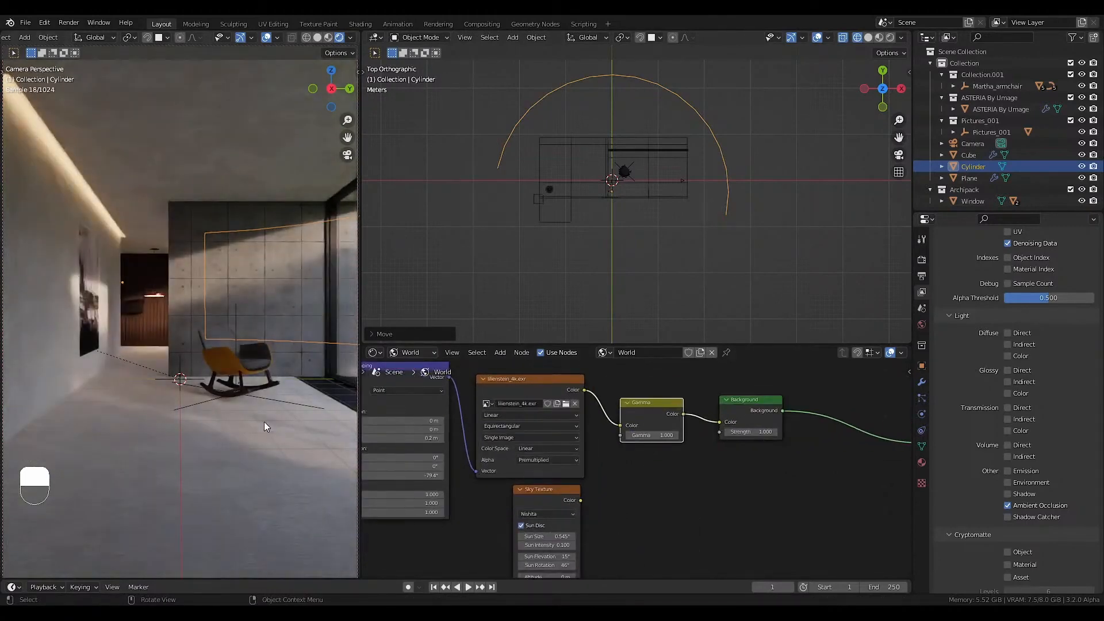
Fine-tune the backdrop's rotation about Z and check the trees from outside the room.
key("r")
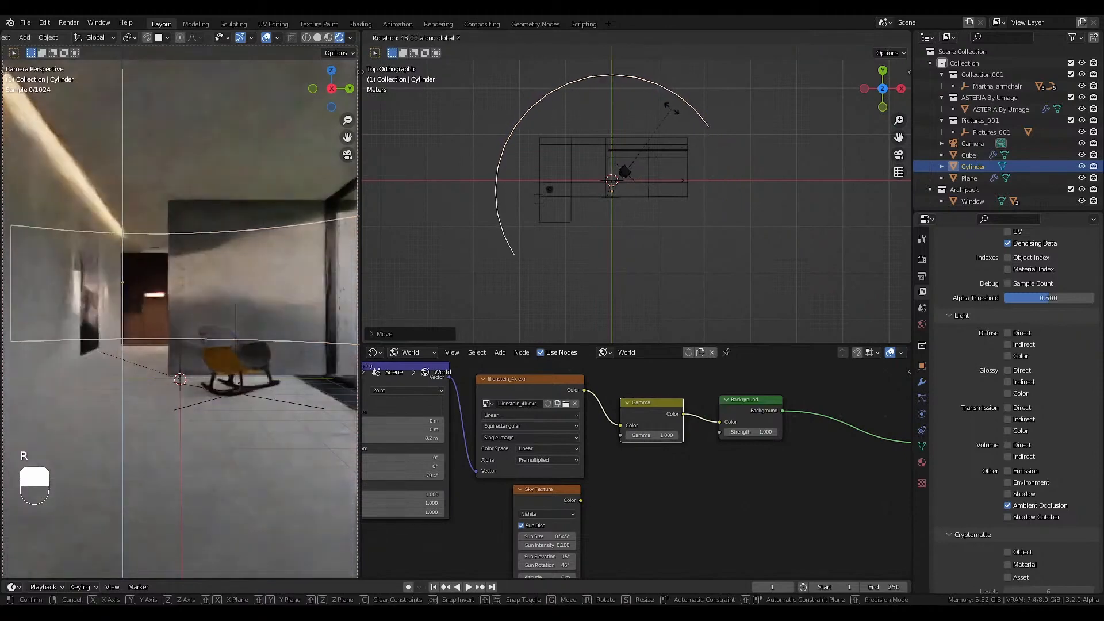
left_click(283, 351)
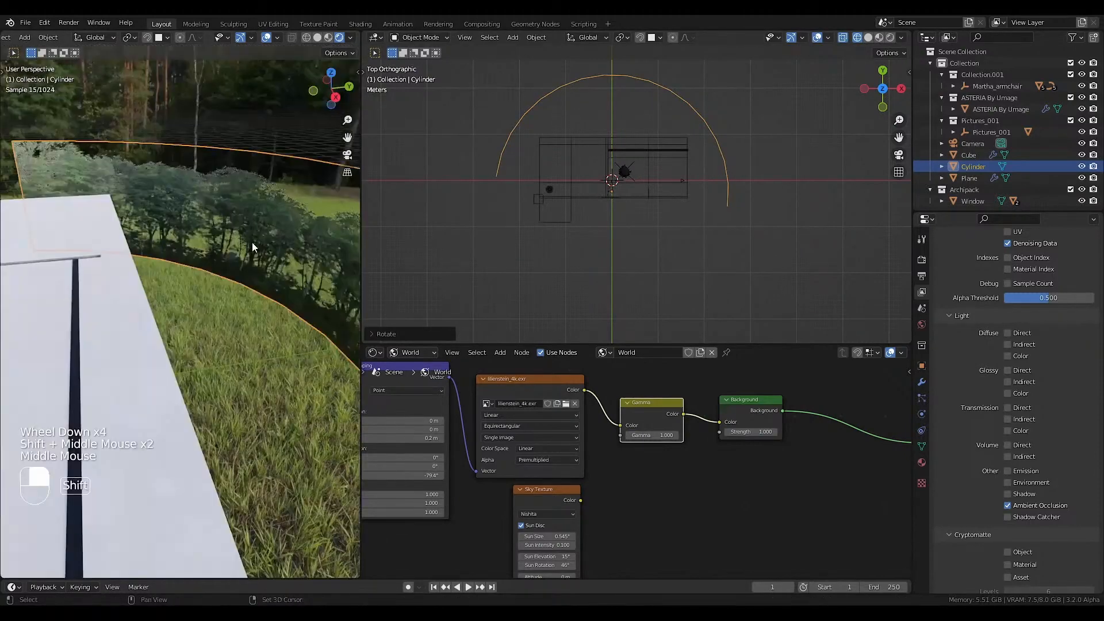
middle_click_drag(252, 244, 228, 276, "shift")
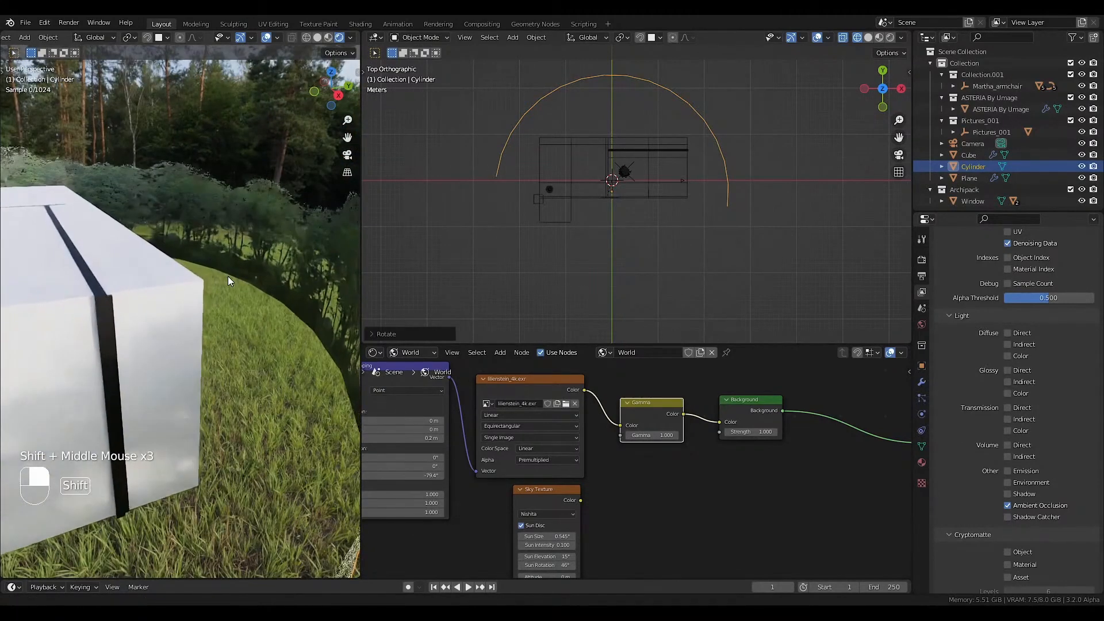
Adjust the curved backdrop's height along Z while judging the result through the camera.
key("KP_0")
key("Home")
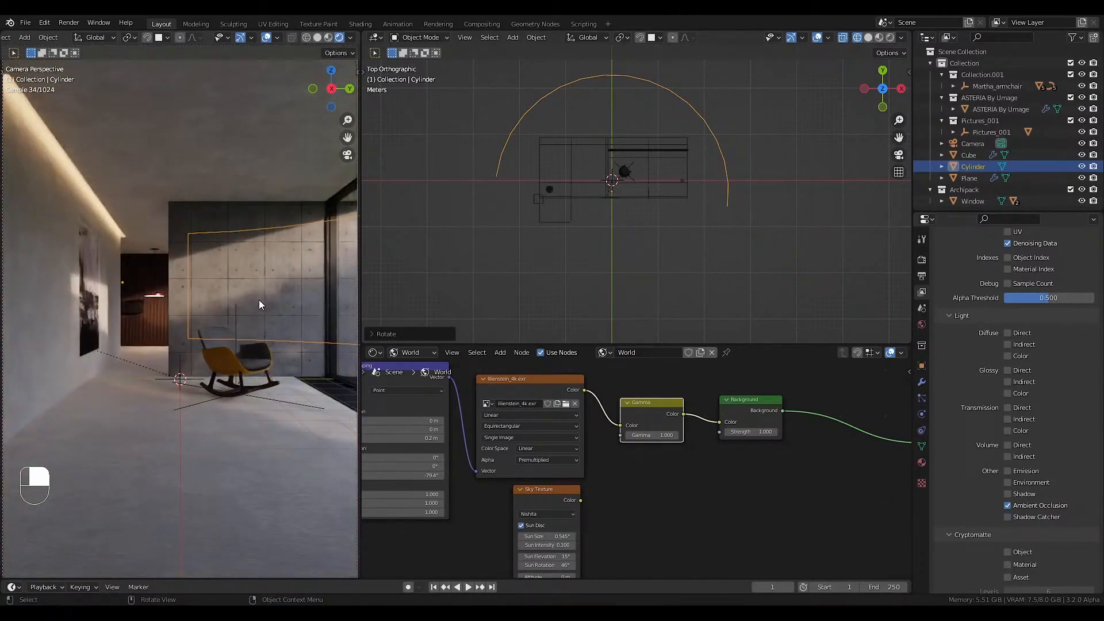
middle_click_drag(733, 230, 716, 172)
key("g")
key("z")
left_click(716, 157)
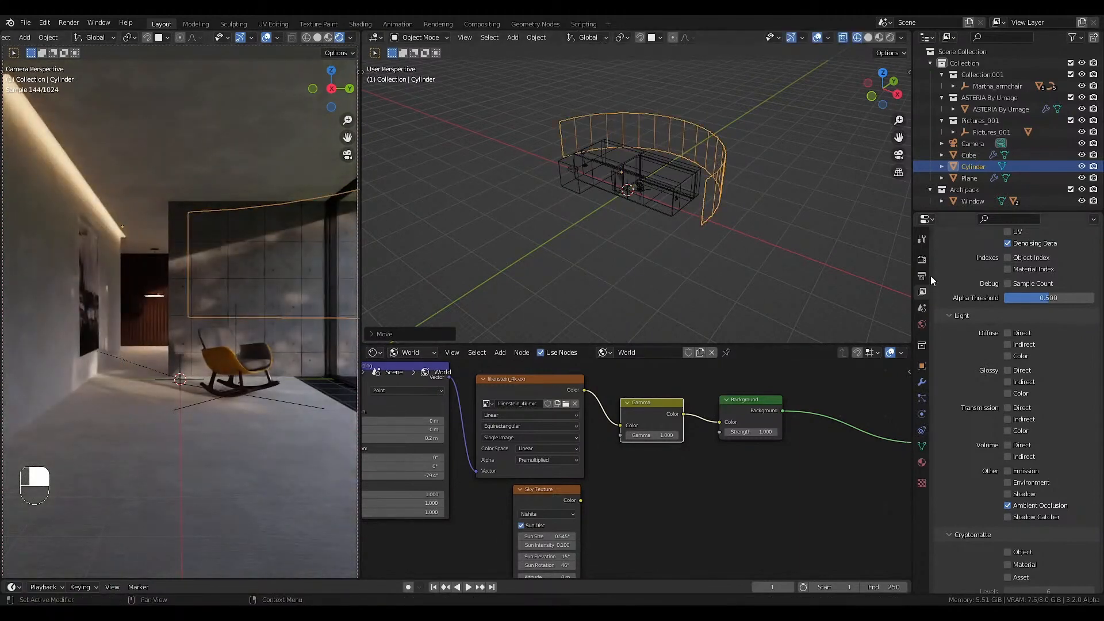
left_click(921, 259)
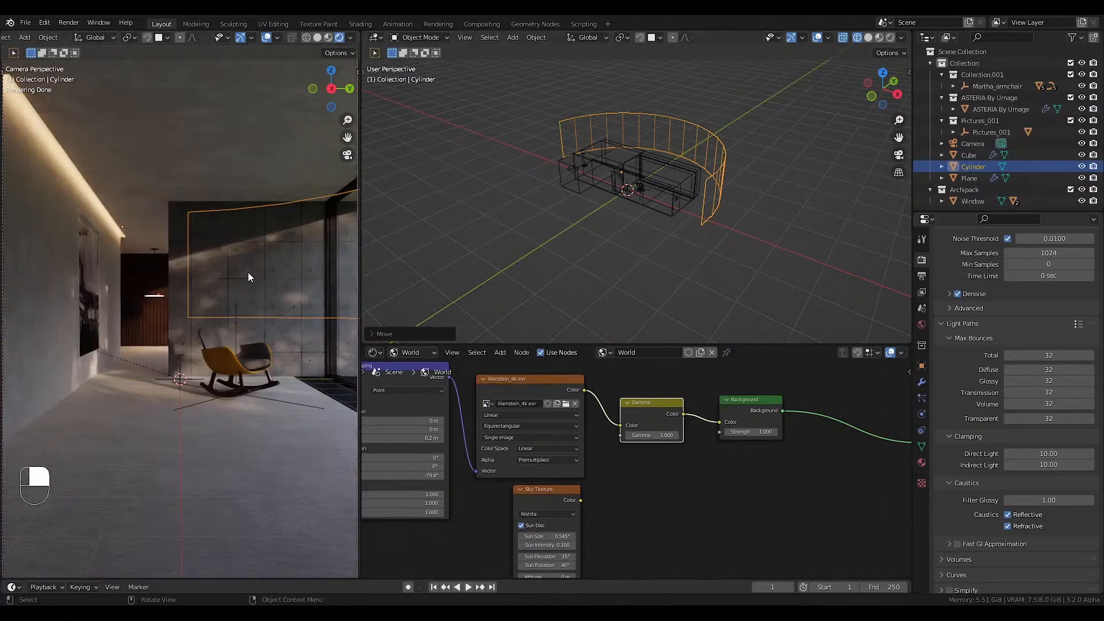
key("g")
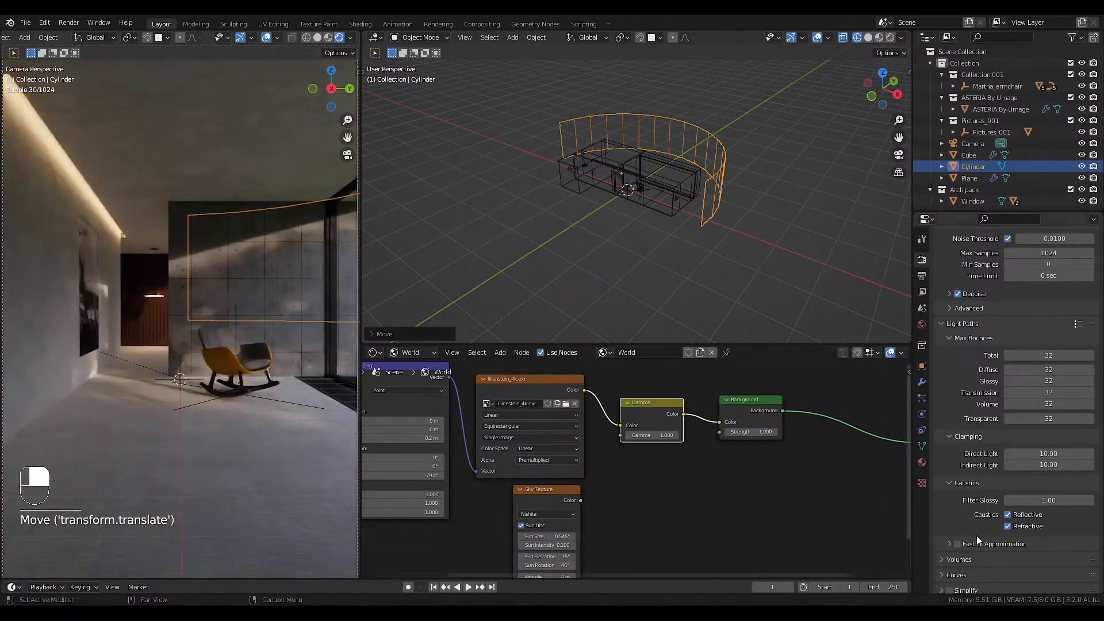
Save the file and render the image.
key("ctrl+s")
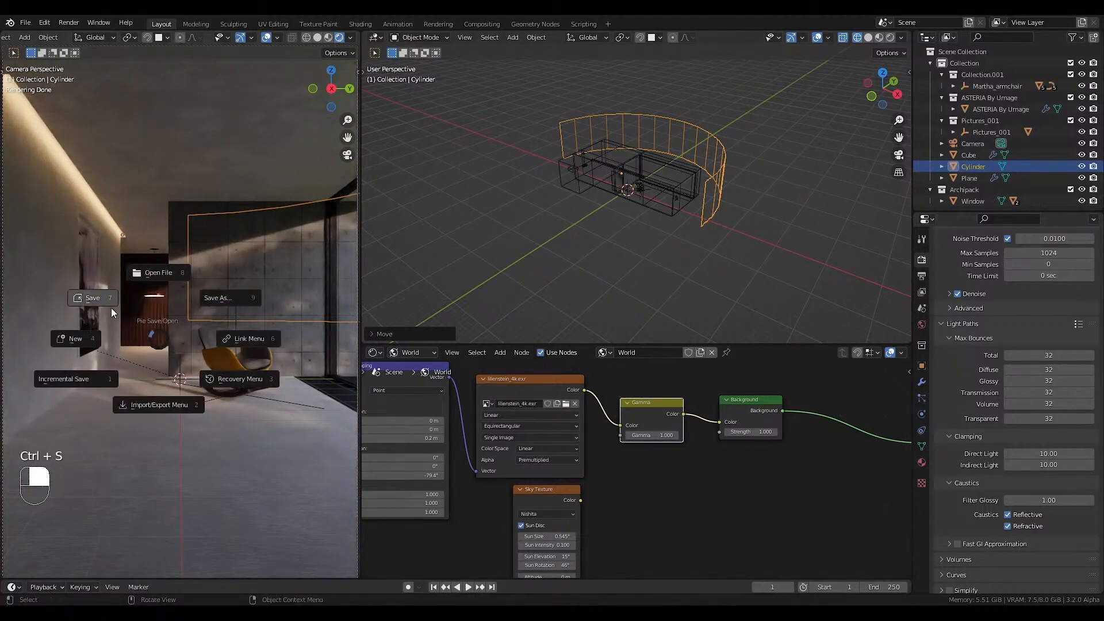
left_click(110, 306)
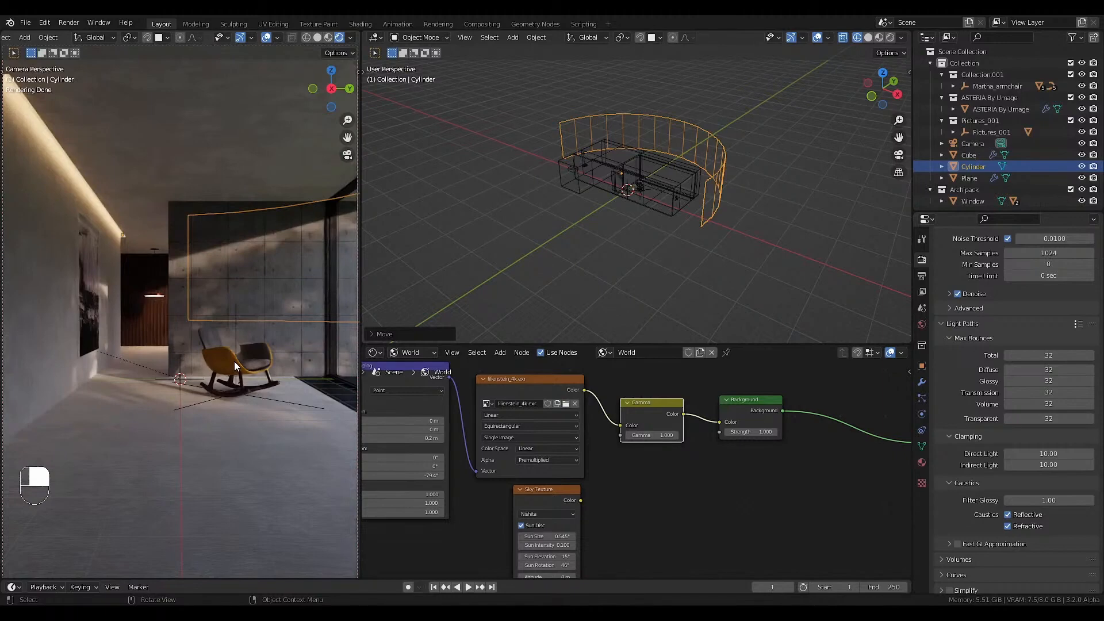
key("F12")
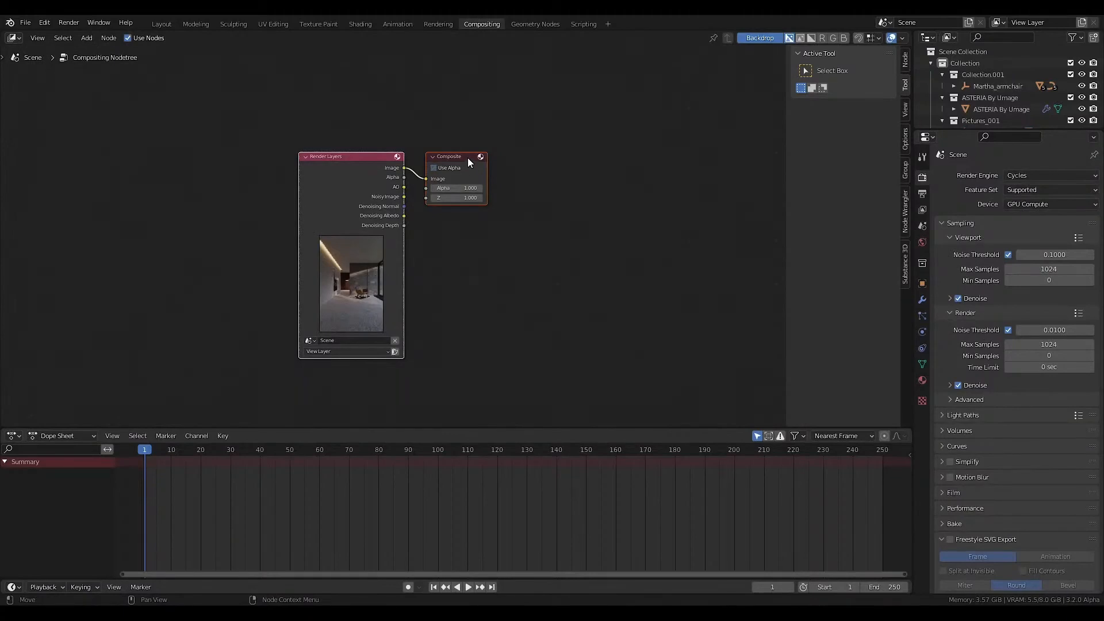
In the compositor, move the Composite node well away from Render Layers and connect a Viewer node to the rendered image.
left_click_drag(453, 157, 651, 178)
left_click_drag(908, 427, 912, 471)
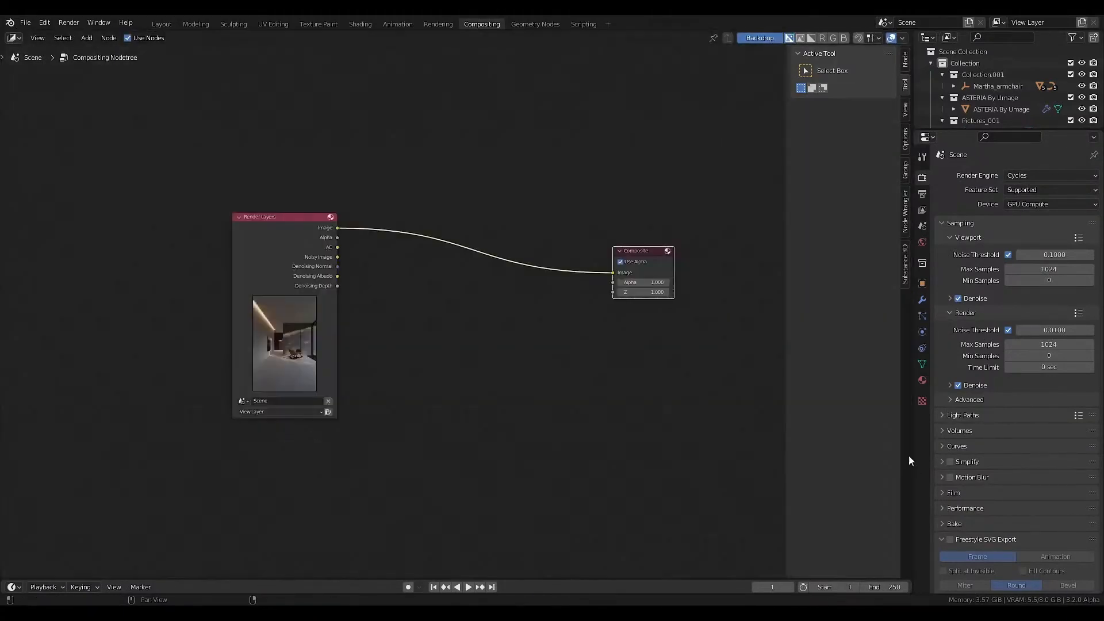
left_click(318, 239, "ctrl+shift")
left_click_drag(396, 234, 643, 315)
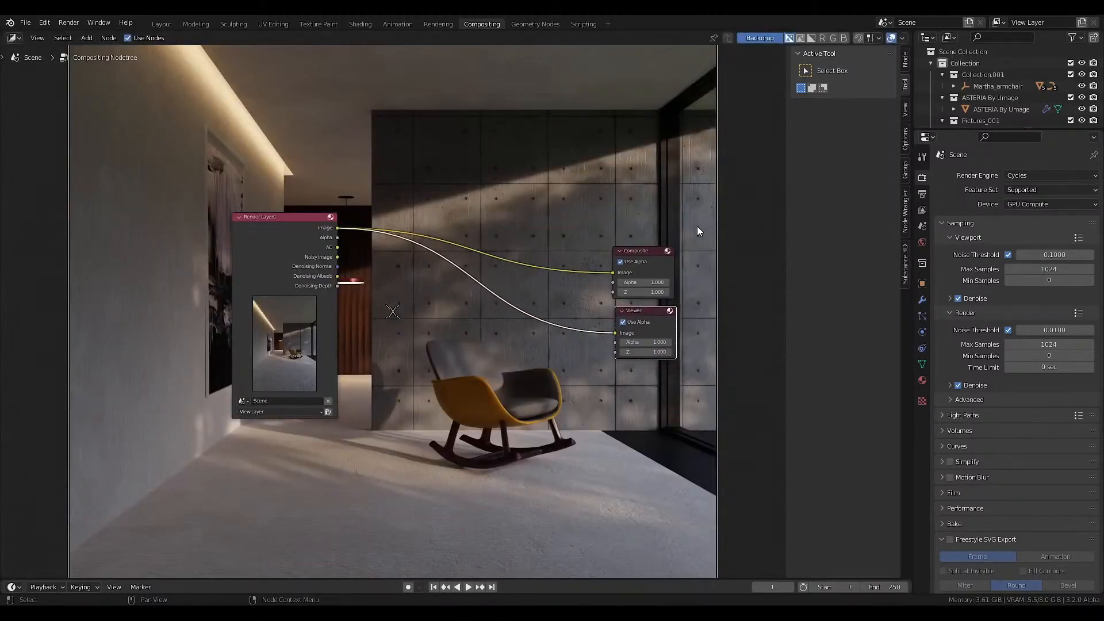
Group the Composite and Viewer nodes together in a frame.
left_click_drag(762, 217, 571, 428)
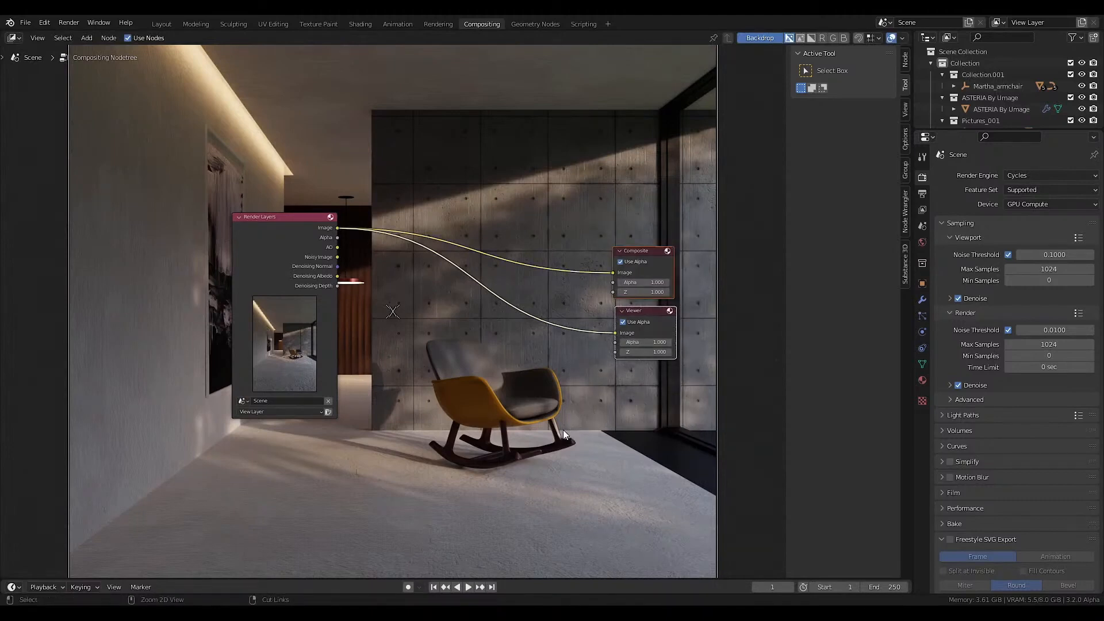
key("ctrl+j")
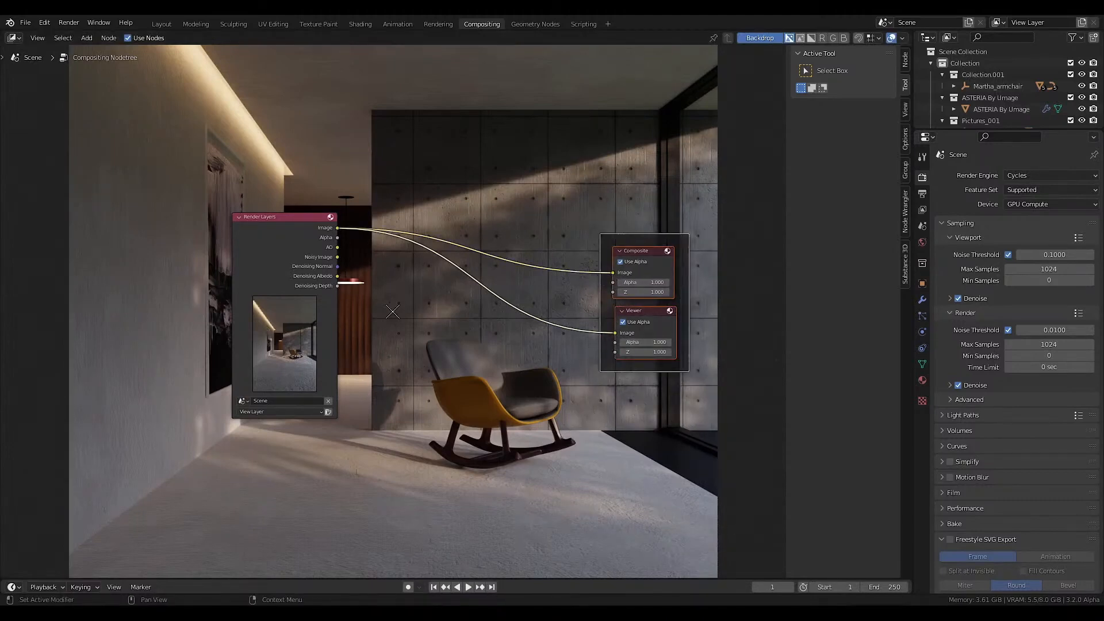
scroll(393, 311, "up", 1)
Insert a Mix node between Render Layers and the Viewer, with the AO pass feeding its second image input.
key("shift+a")
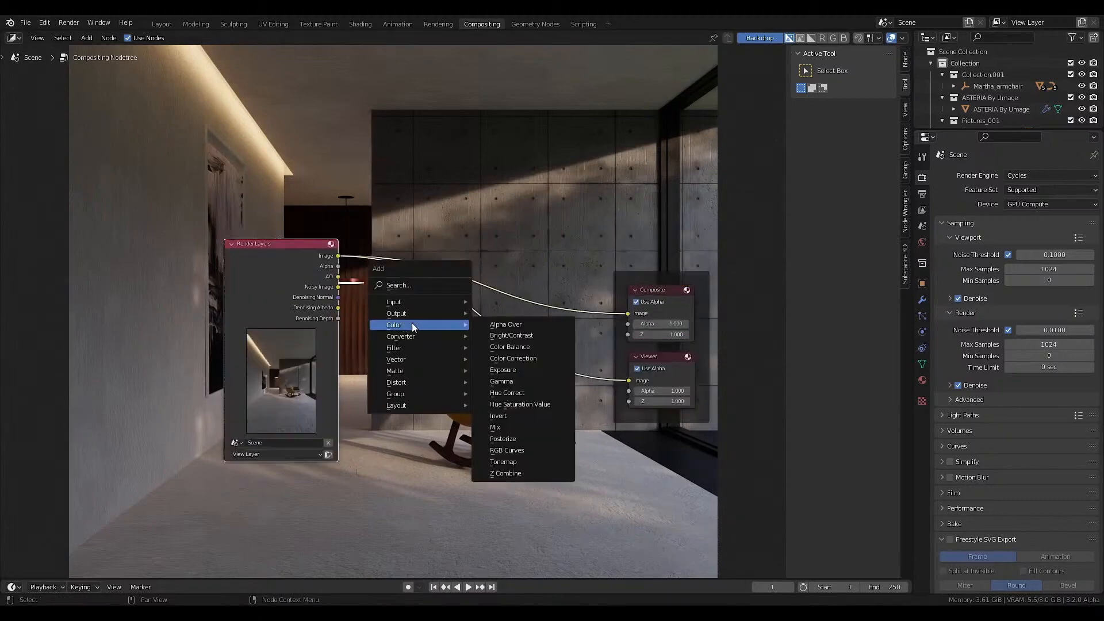
left_click(494, 425)
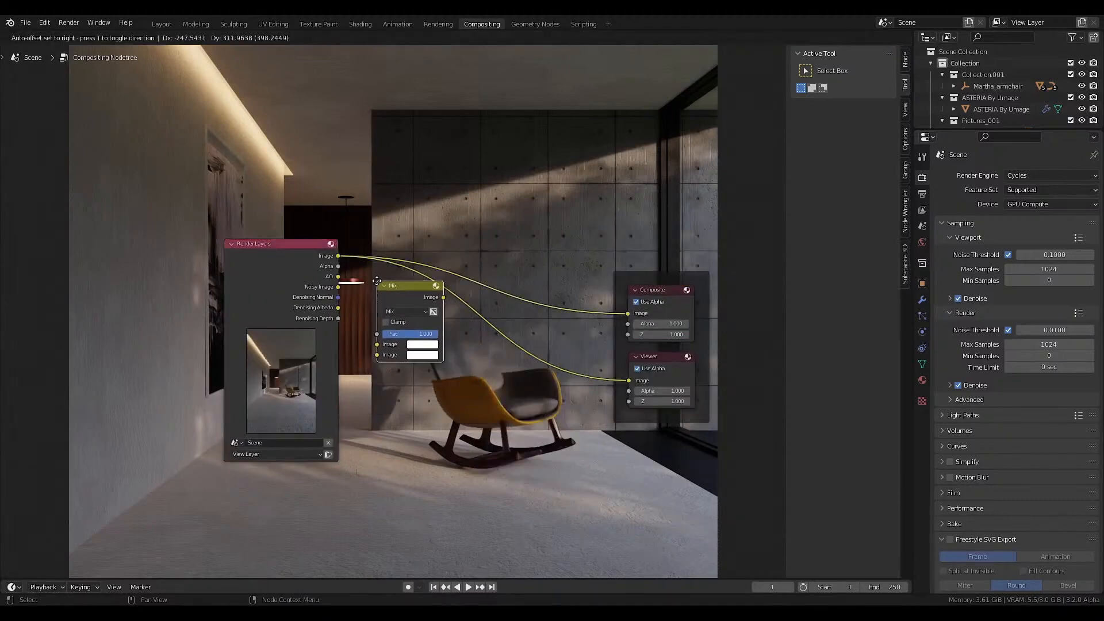
left_click(378, 280)
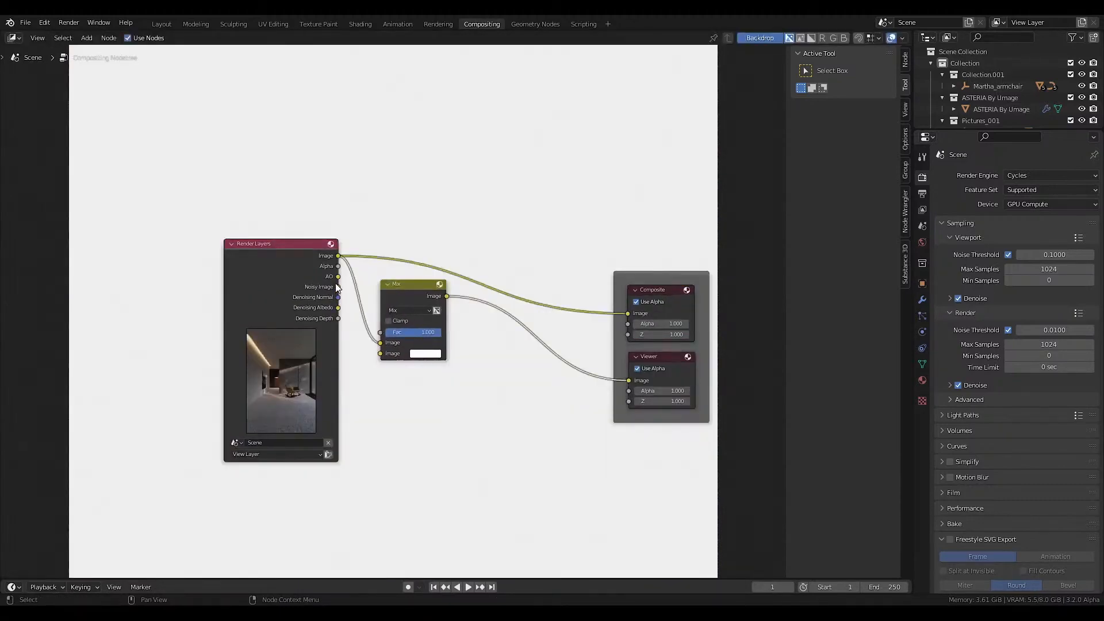
left_click_drag(338, 277, 380, 353)
Set the Mix node's blending mode to Multiply and its factor to 0.100.
left_click(405, 310)
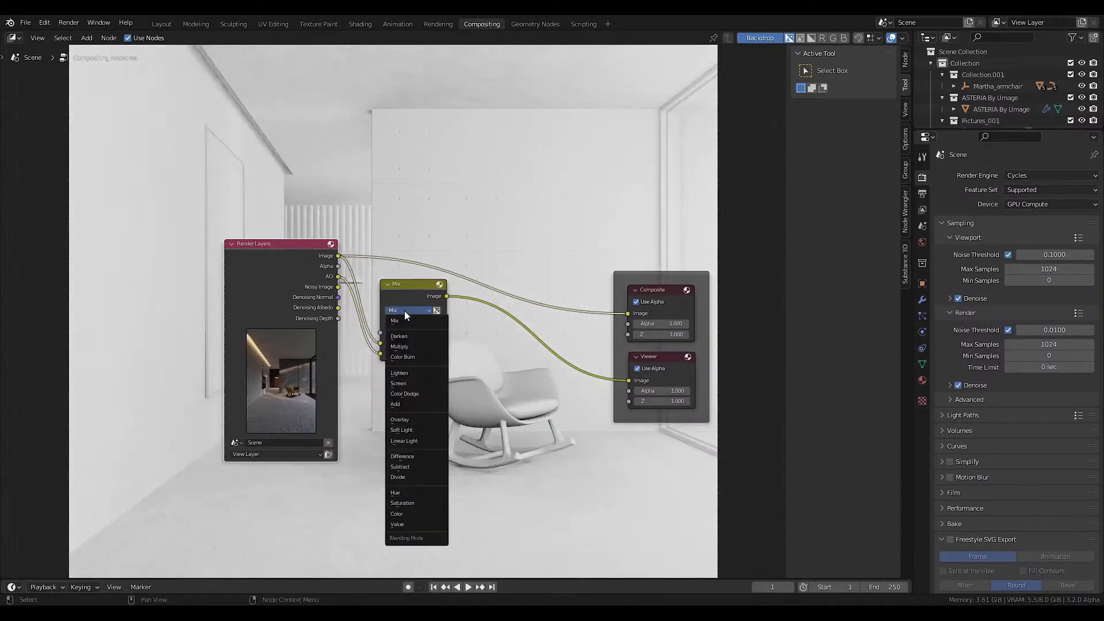
left_click(409, 348)
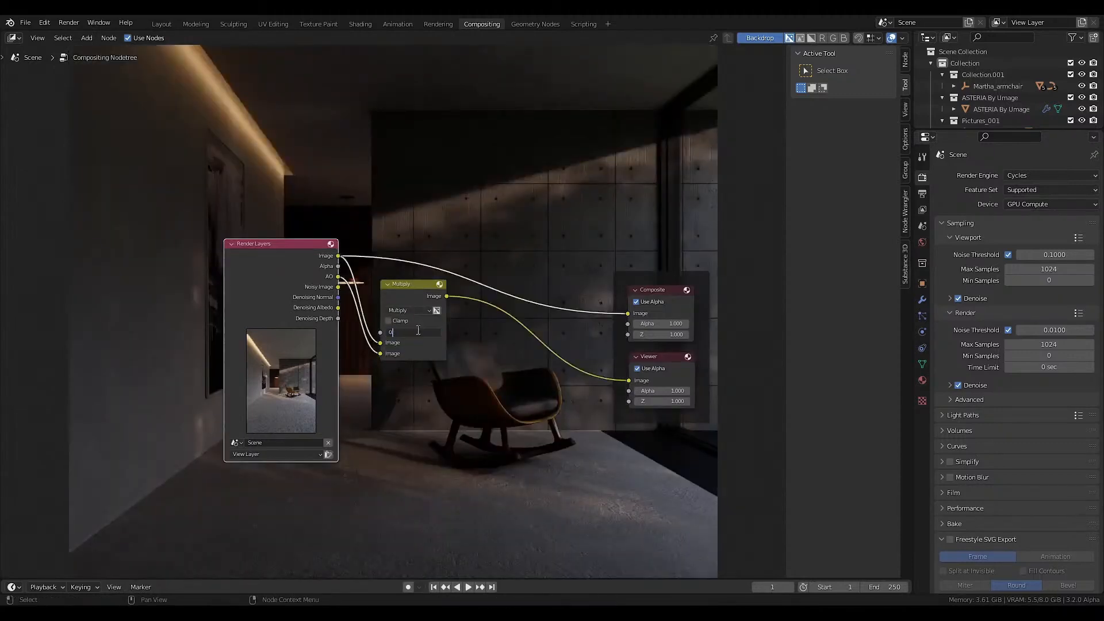
left_click(418, 330)
type("0")
key("Return")
Insert an Exposure node between Render Layers and the Multiply node and set its exposure to 0.4.
scroll(426, 345, "down", 3)
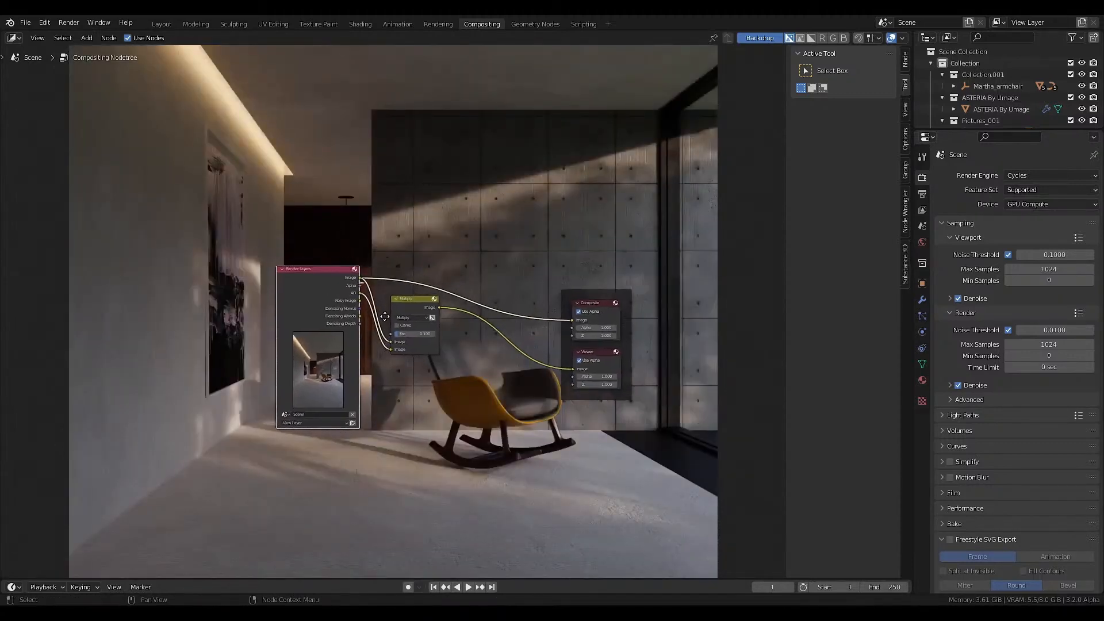
key("shift+a")
mouse_move(385, 324)
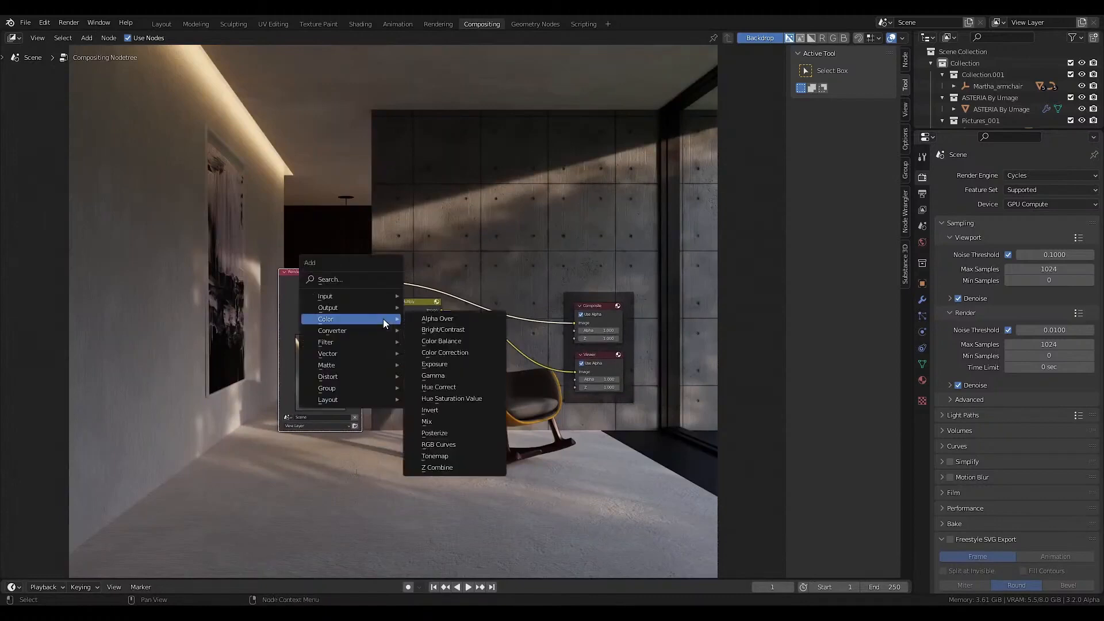
left_click(432, 364)
left_click(393, 295)
scroll(391, 322, "up", 1)
left_click(416, 315)
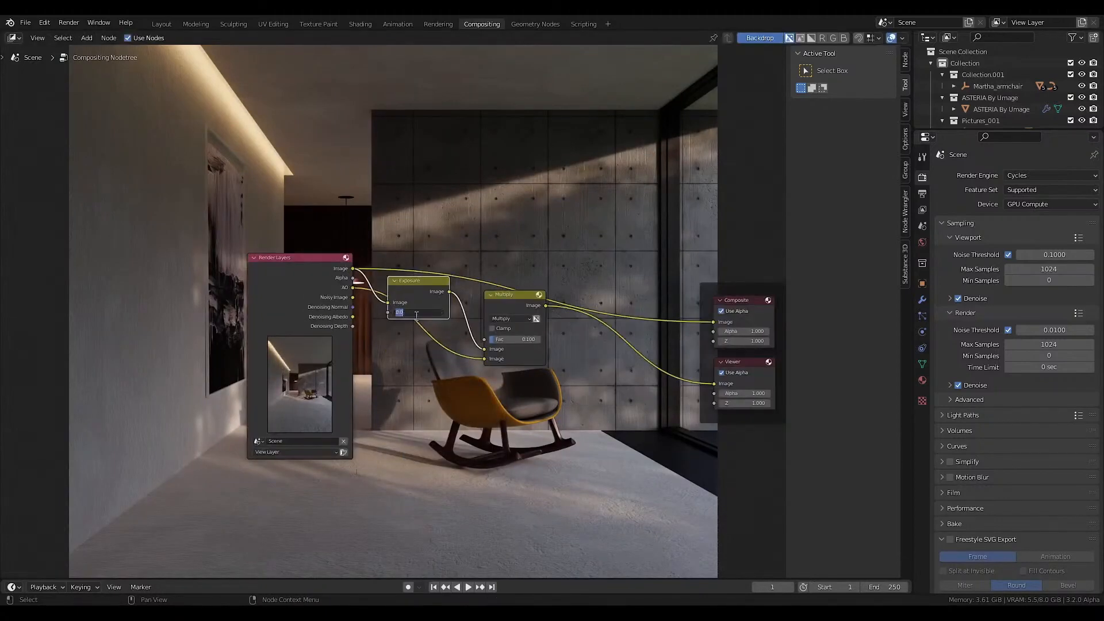
type("0.4")
key("Return")
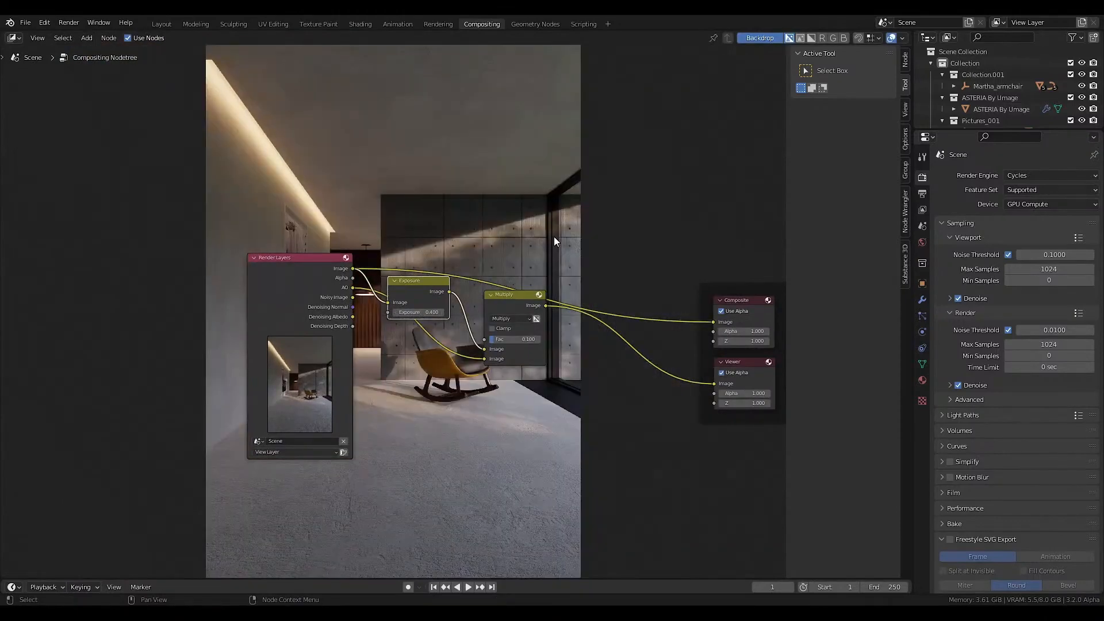
Insert a Soften filter node between the Multiply node and the Viewer.
key("n")
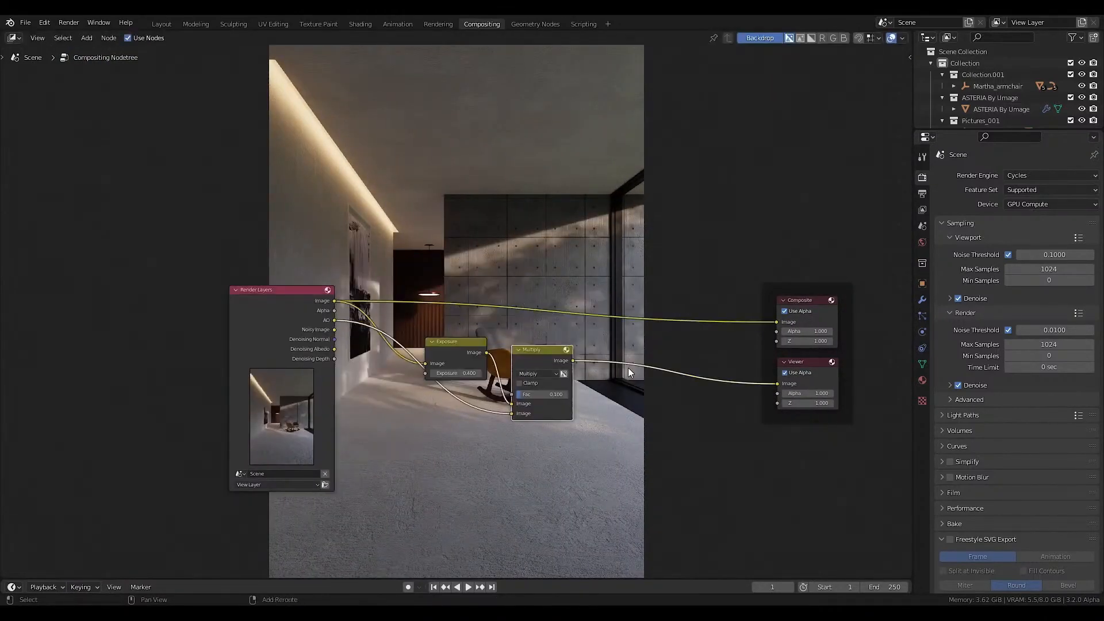
key("shift+a")
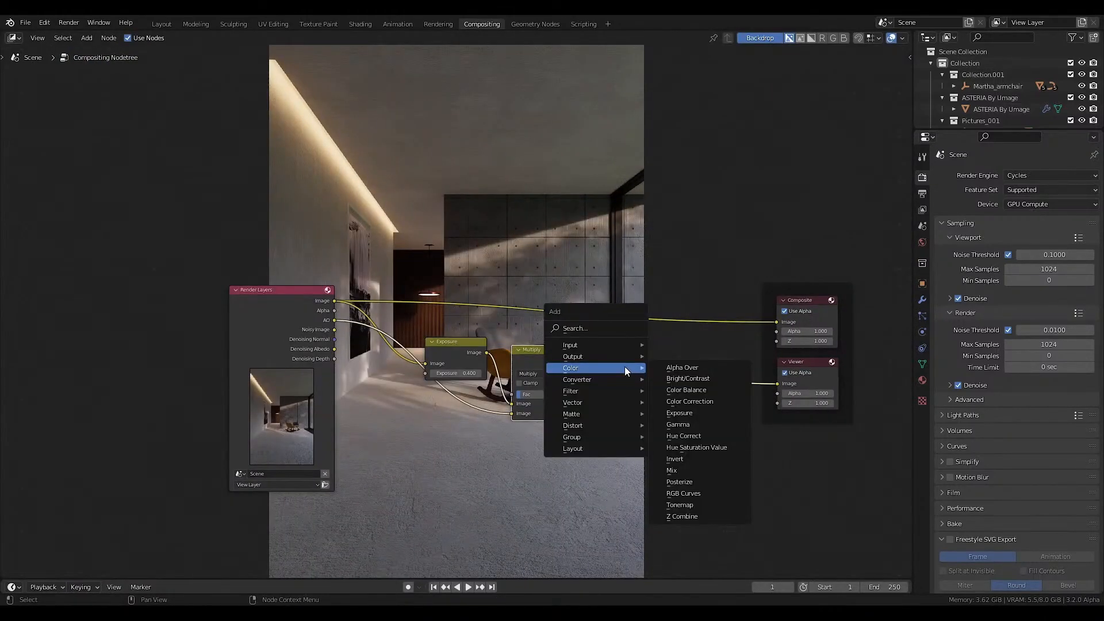
mouse_move(578, 392)
left_click(673, 492)
left_click(589, 346)
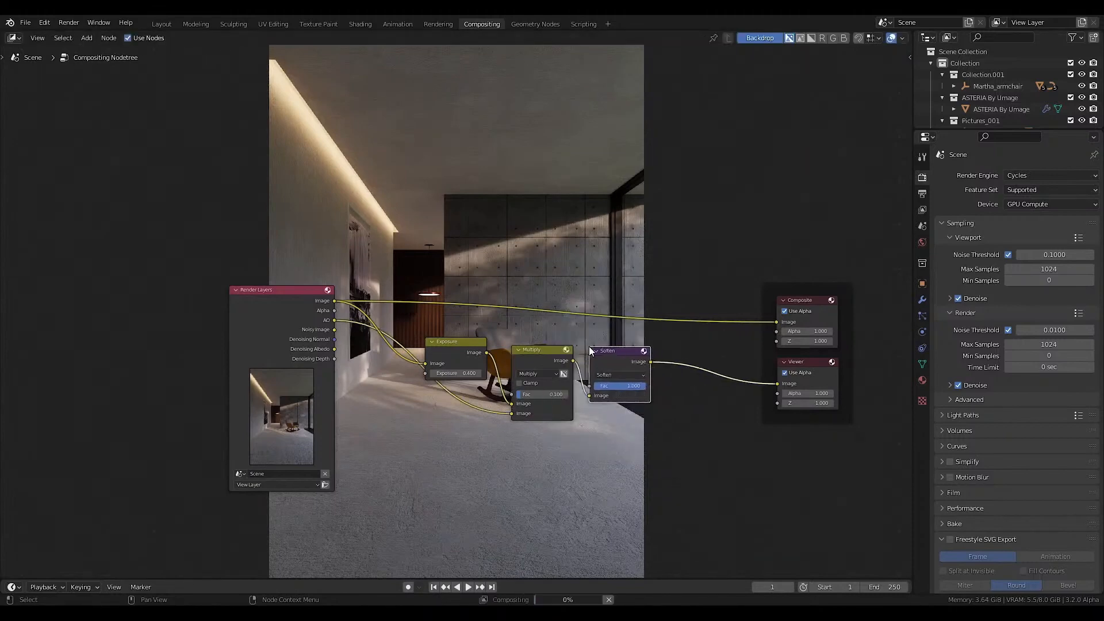
Add a Glare node and a Lens Distortion node between the Soften filter and the Viewer.
key("shift+a")
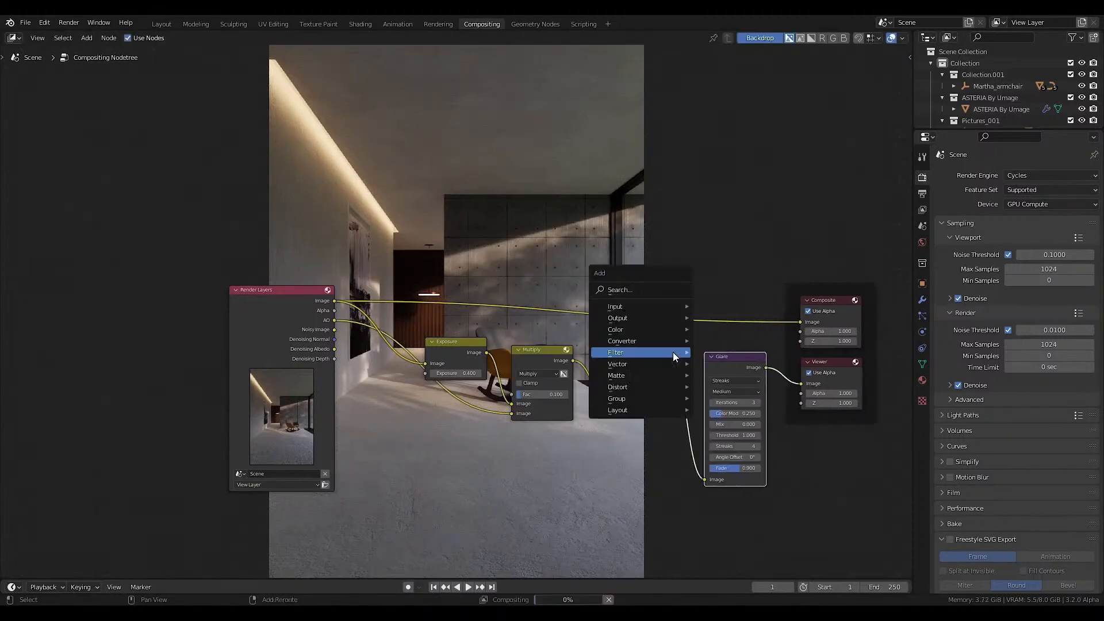
mouse_move(647, 387)
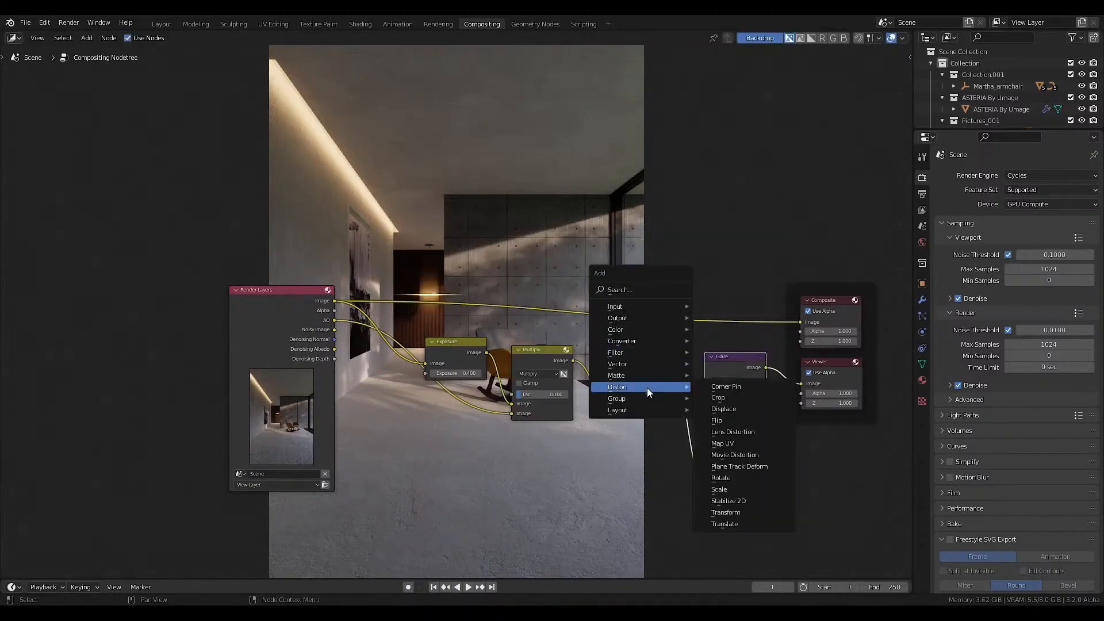
left_click(722, 432)
left_click(759, 364)
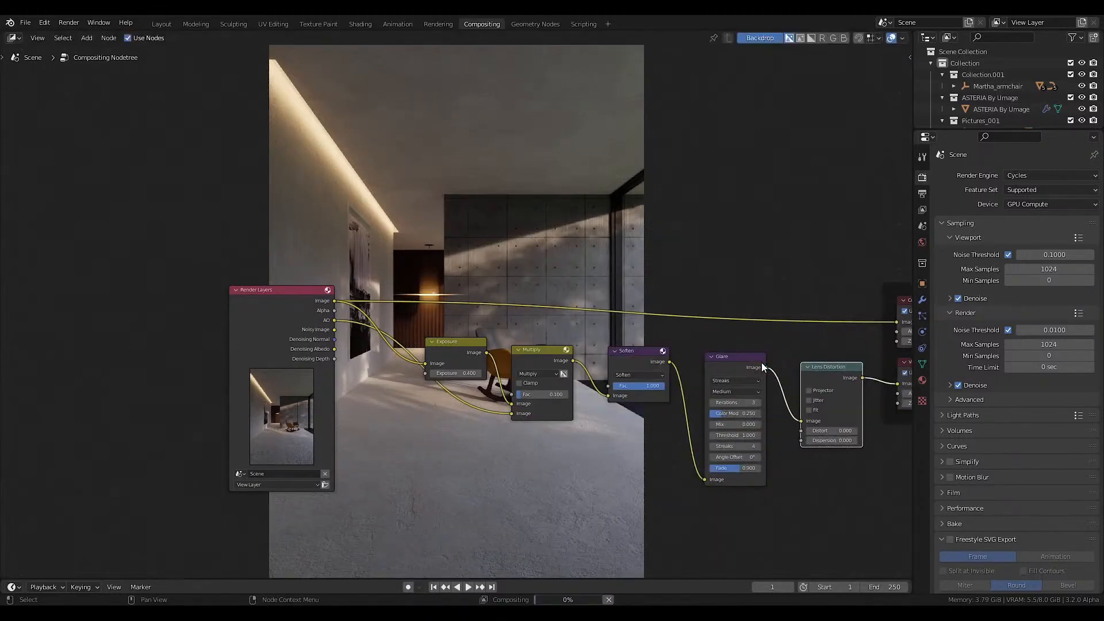
Change the filter node's type to Diamond Sharpen and set its factor to 0.1.
scroll(681, 375, "up", 2)
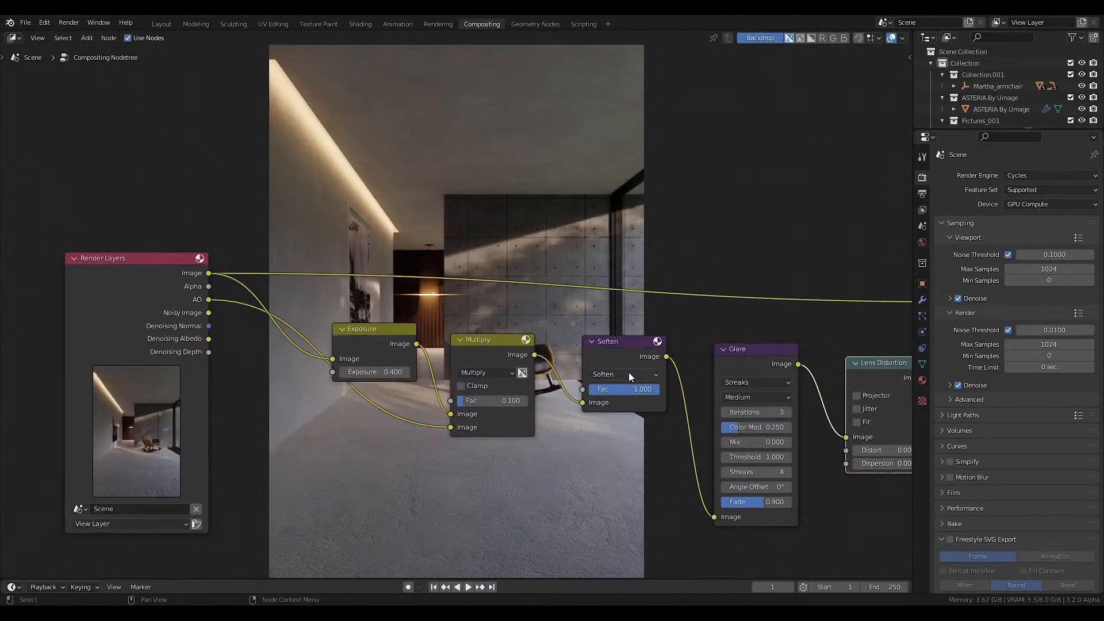
left_click(629, 373)
left_click(620, 407)
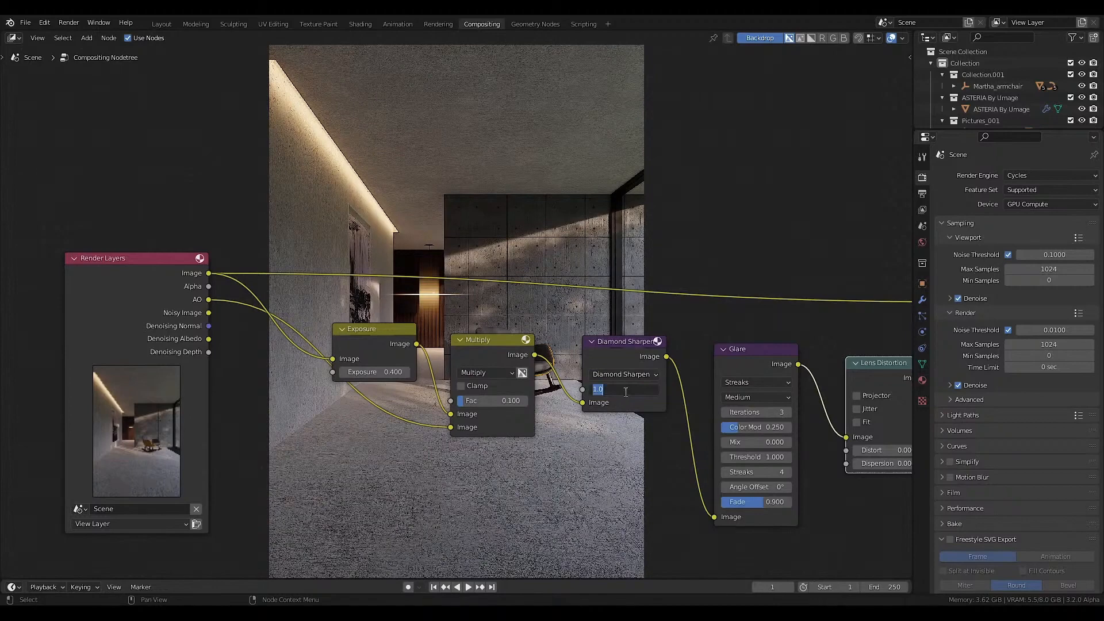
type("0.1")
key("Return")
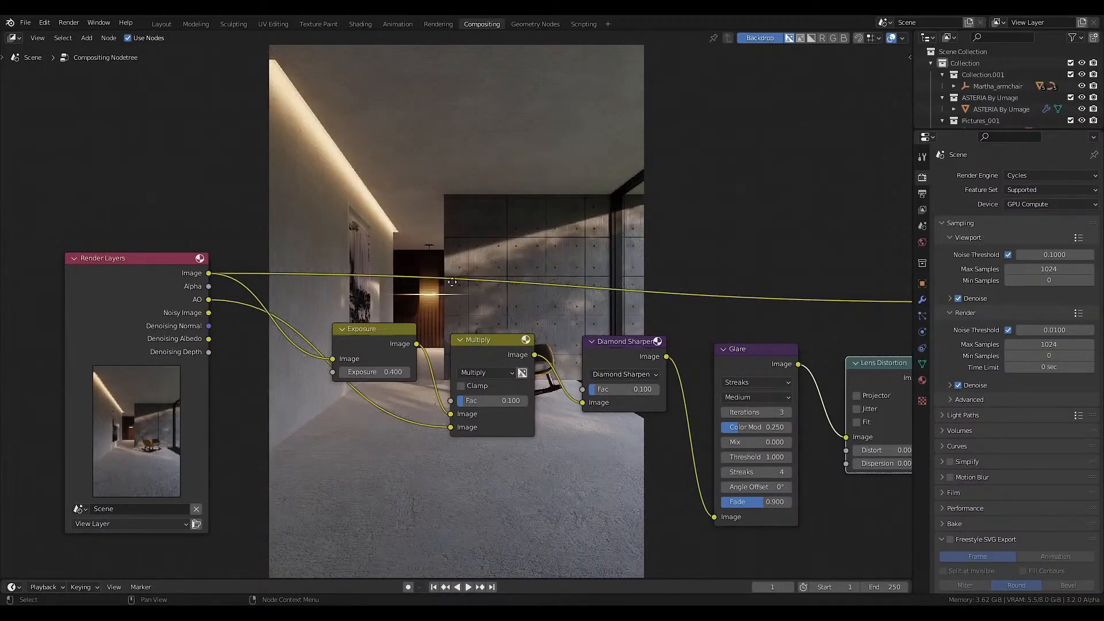
Set the Glare node to Fog Glow with High quality and a size of 6.
middle_click_drag(455, 278, 407, 283)
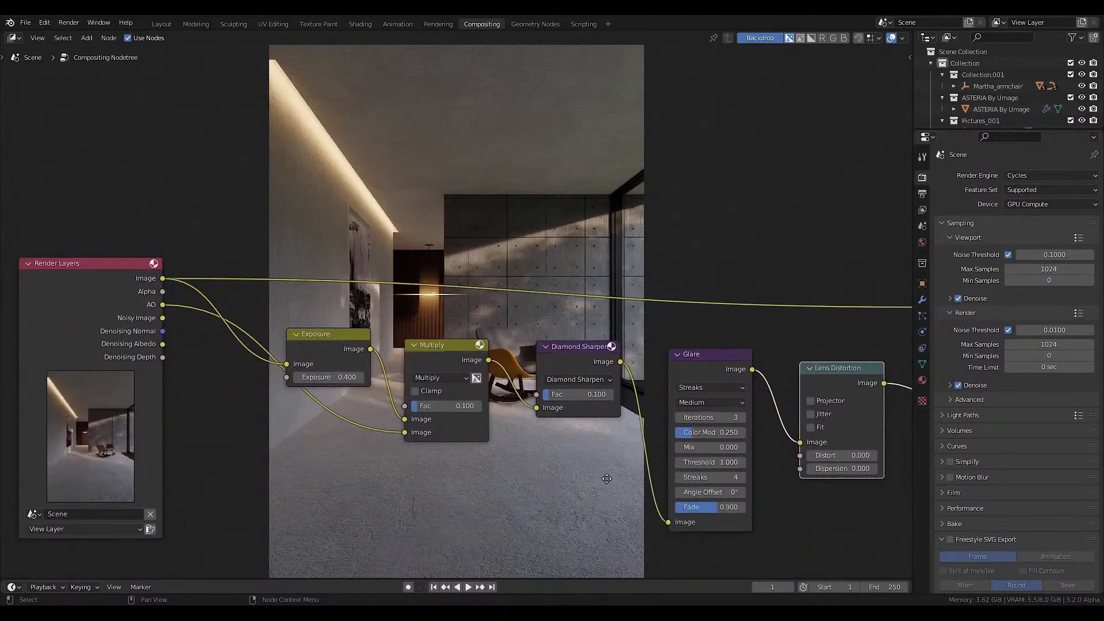
middle_click_drag(606, 479, 521, 443)
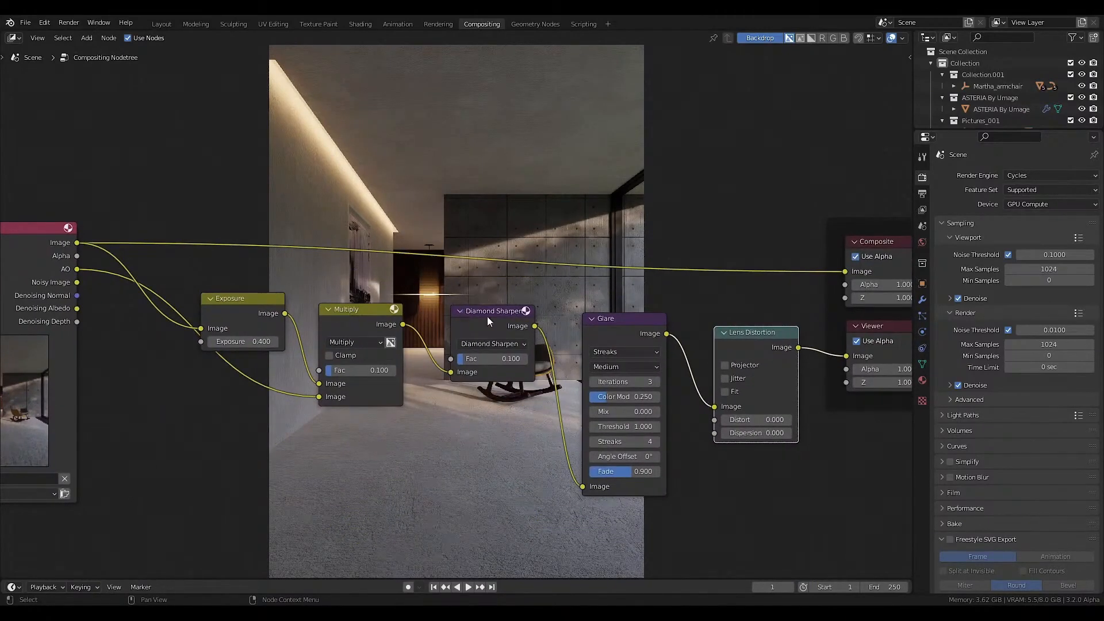
left_click(616, 351)
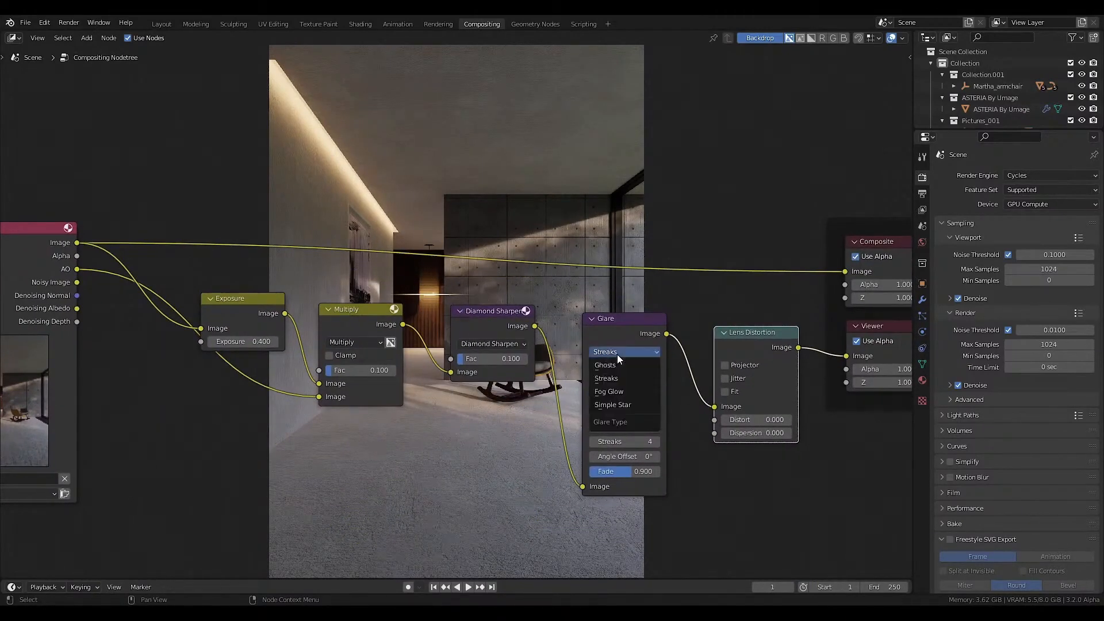
left_click(612, 392)
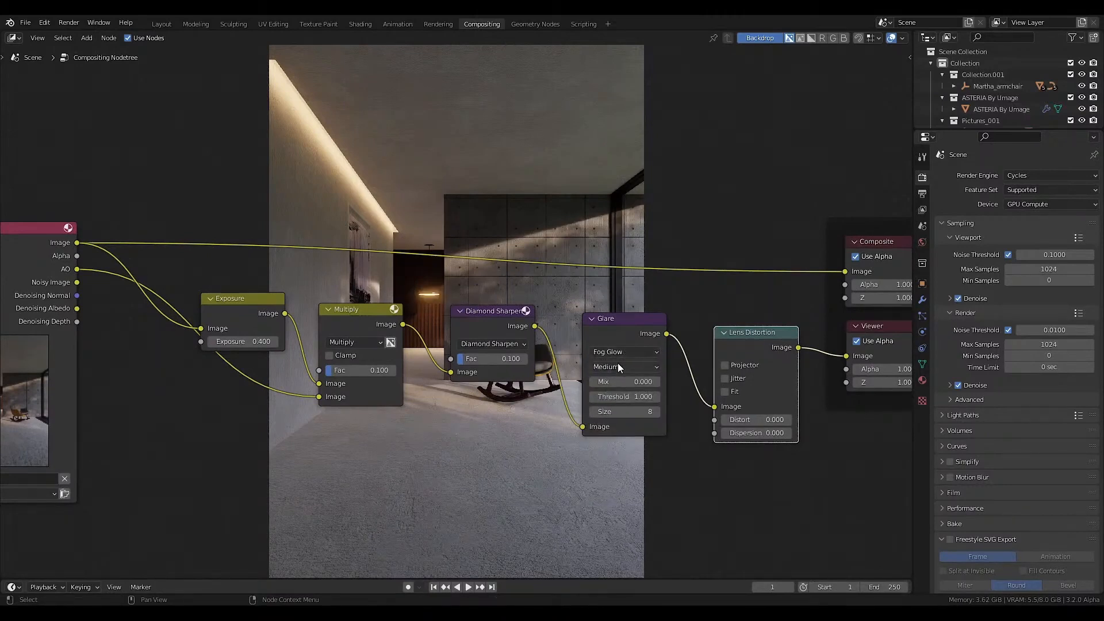
left_click(617, 363)
left_click(611, 381)
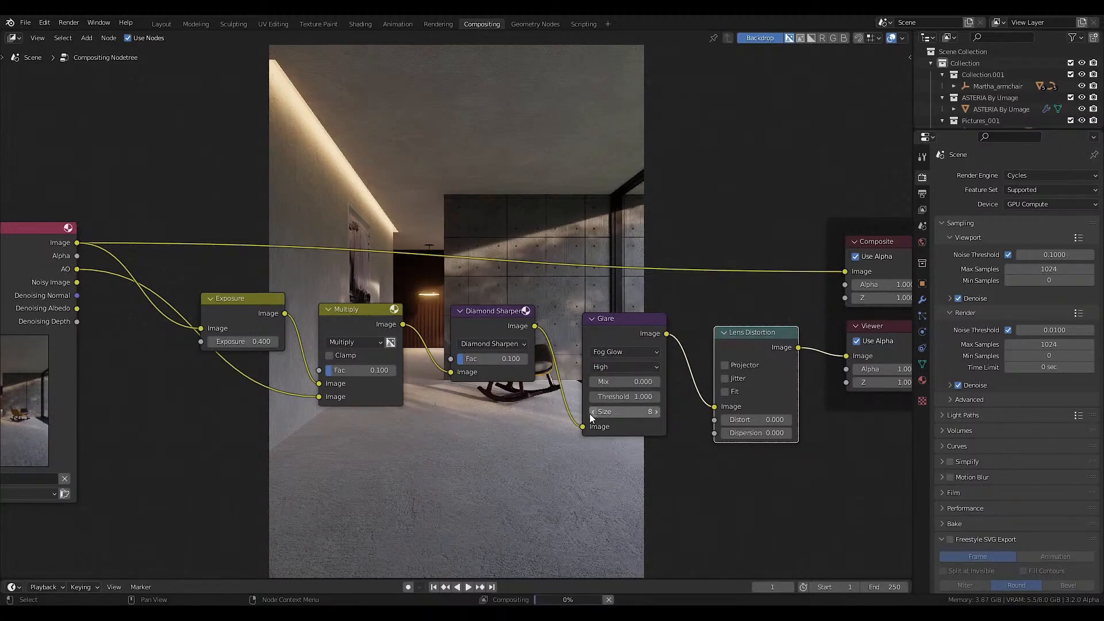
left_click(593, 412)
left_click(592, 412)
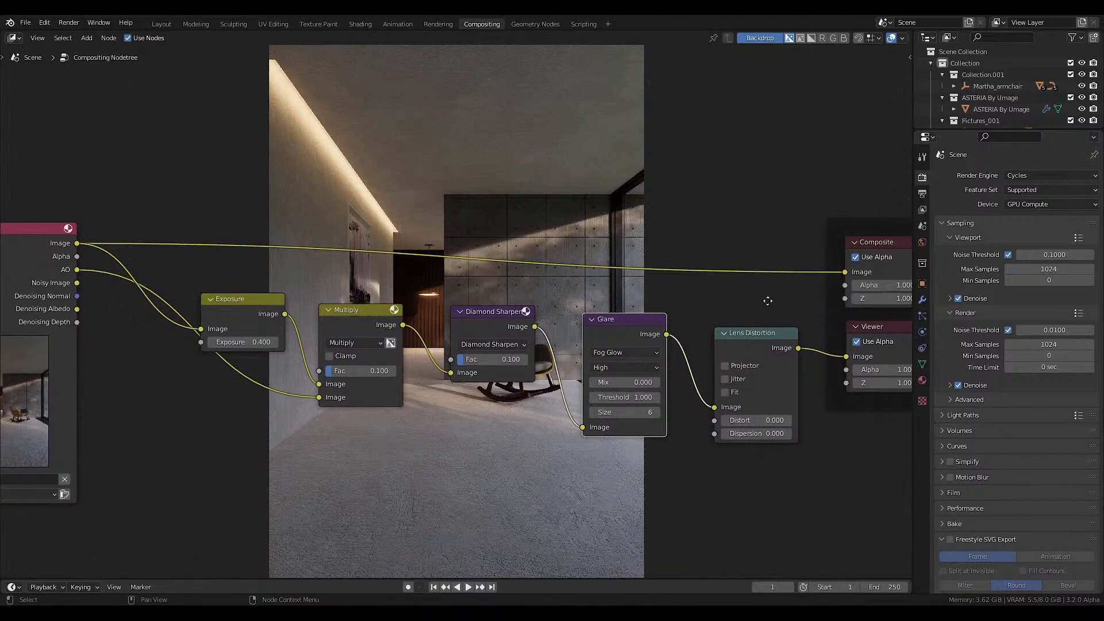
middle_click_drag(768, 305, 753, 326)
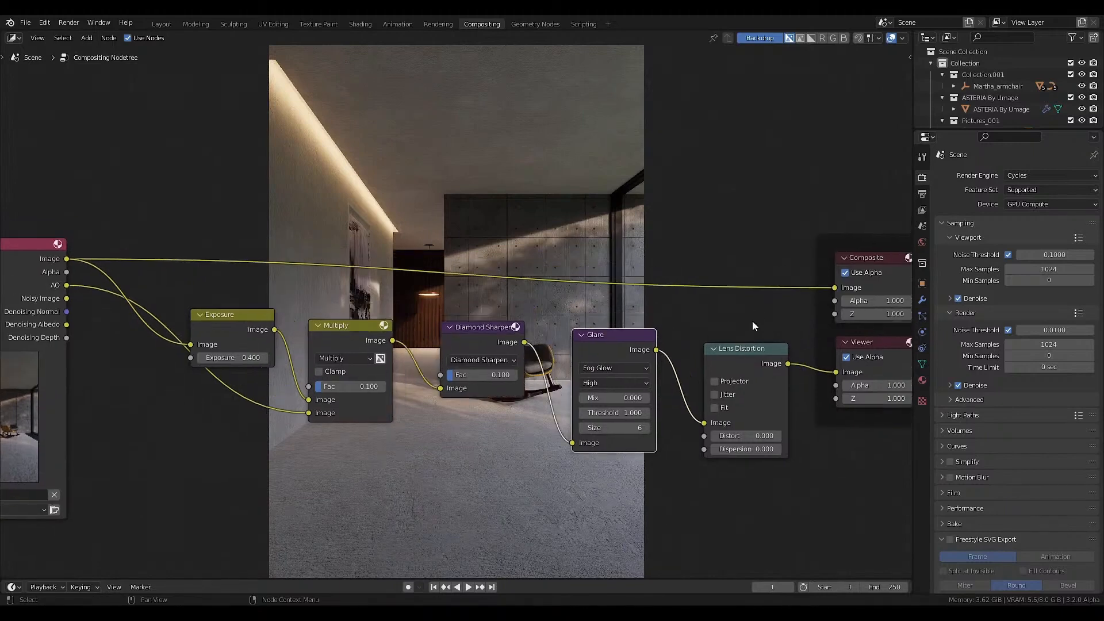
Enable Fit on the Lens Distortion node and set both its Distort and Dispersion to 0.001.
left_click(714, 408)
left_click_drag(739, 436, 739, 448)
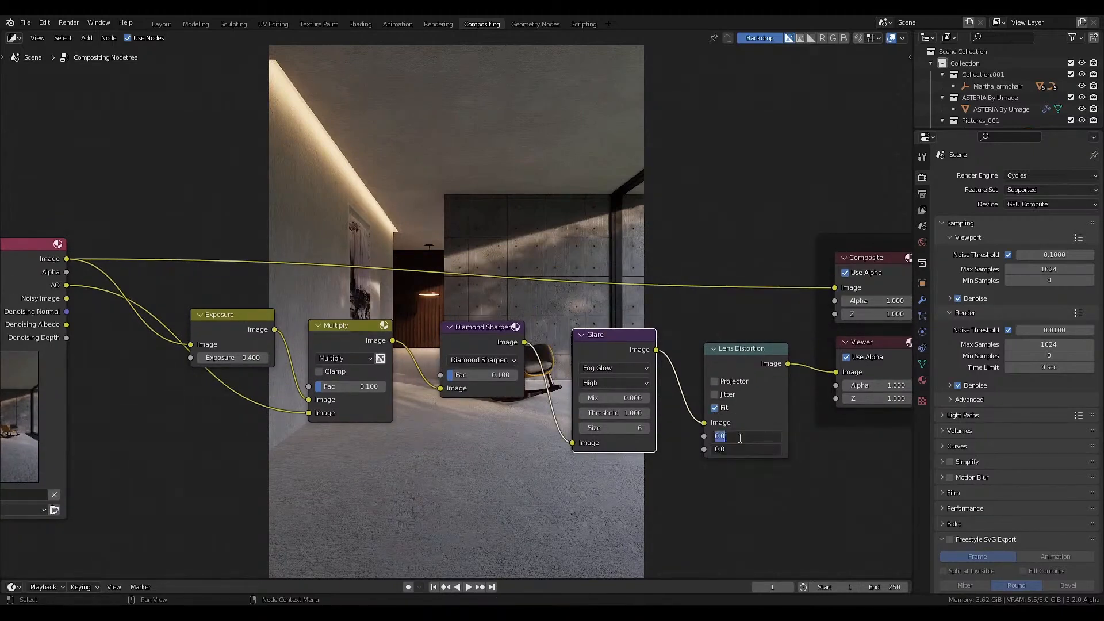
type(".001")
key("Return")
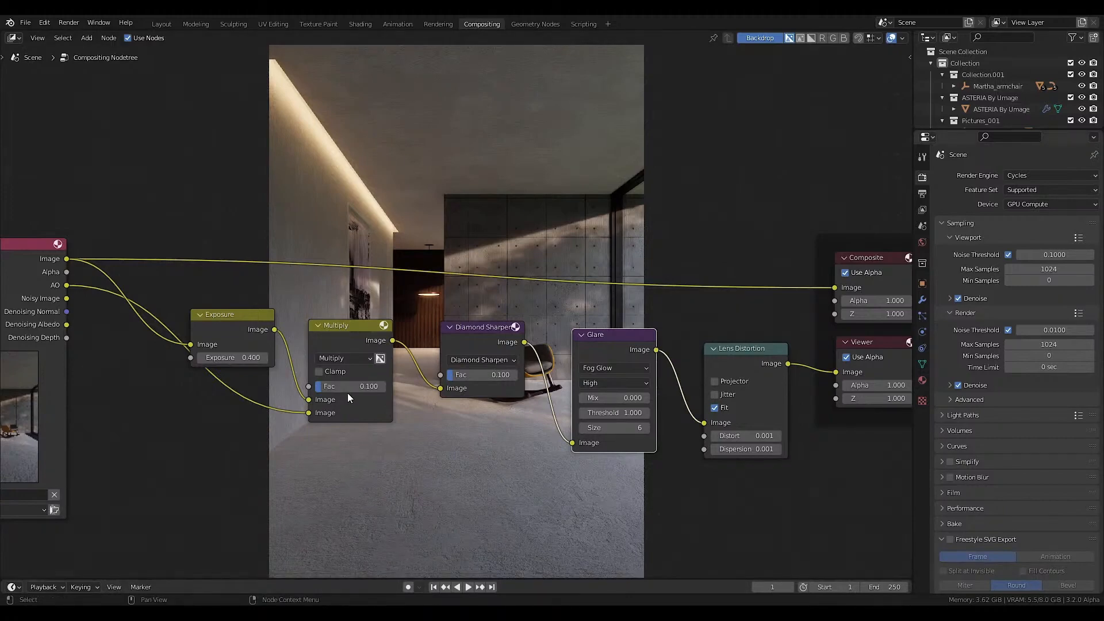
Insert a Color Balance node between Lens Distortion and the Viewer, using the Offset/Power/Slope (ASC-CDL) correction formula.
scroll(478, 426, "down", 2)
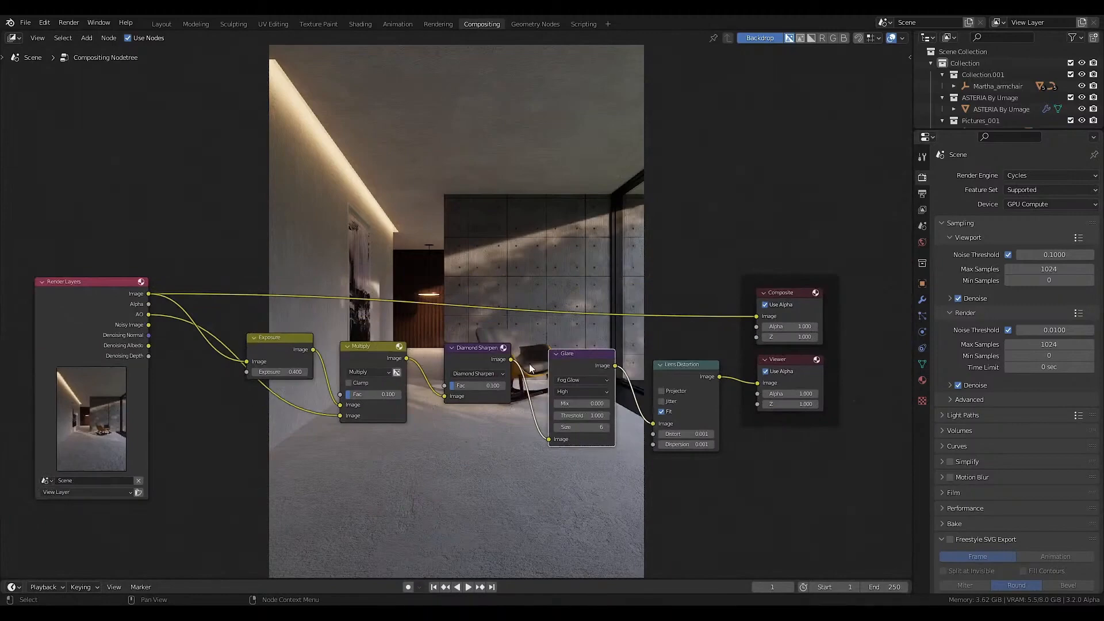
middle_click_drag(654, 373, 640, 377)
scroll(644, 385, "up", 1)
middle_click_drag(711, 371, 651, 384)
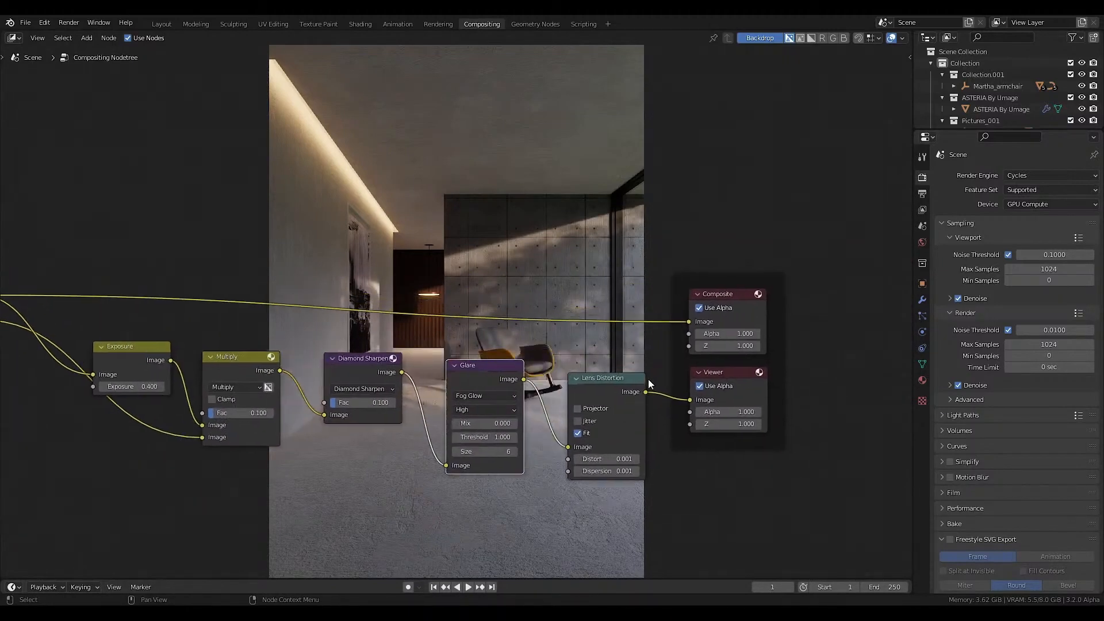
key("shift+a")
mouse_move(611, 317)
left_click(707, 336)
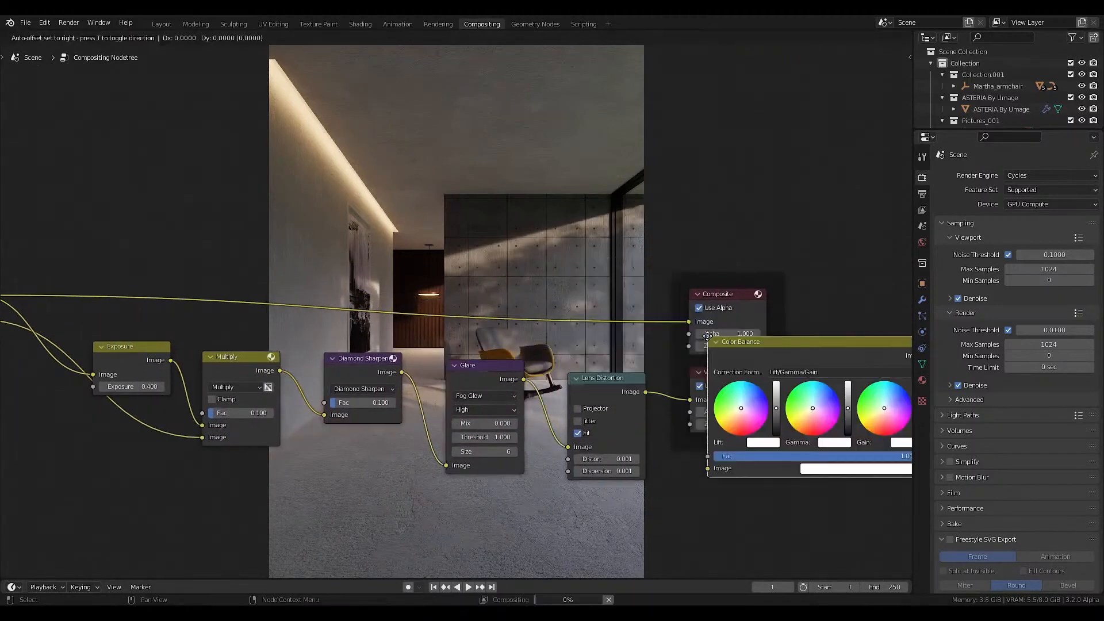
left_click(662, 344)
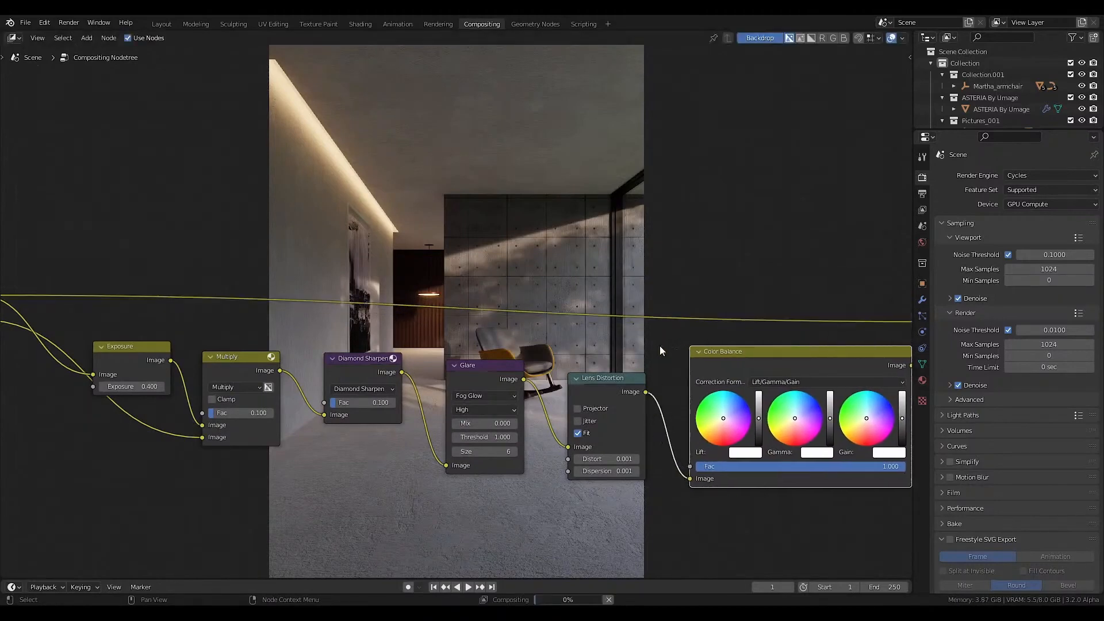
left_click(781, 381)
left_click(780, 407)
Tint the Color Balance node's Slope color slightly toward light blue.
middle_click_drag(780, 365, 626, 364)
scroll(627, 364, "up", 2)
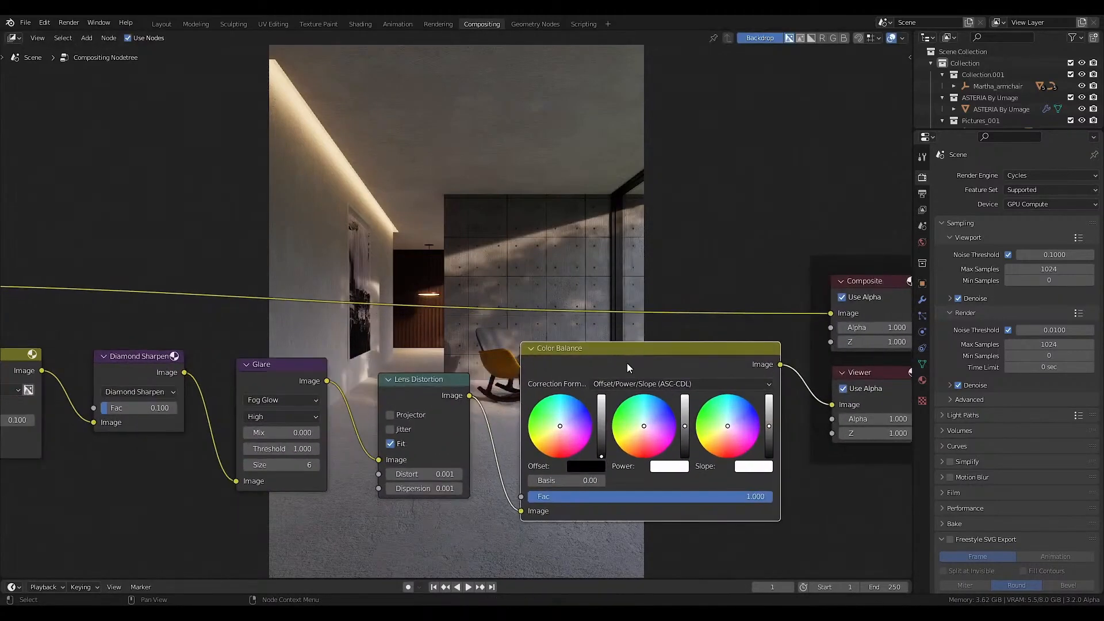
left_click(733, 416)
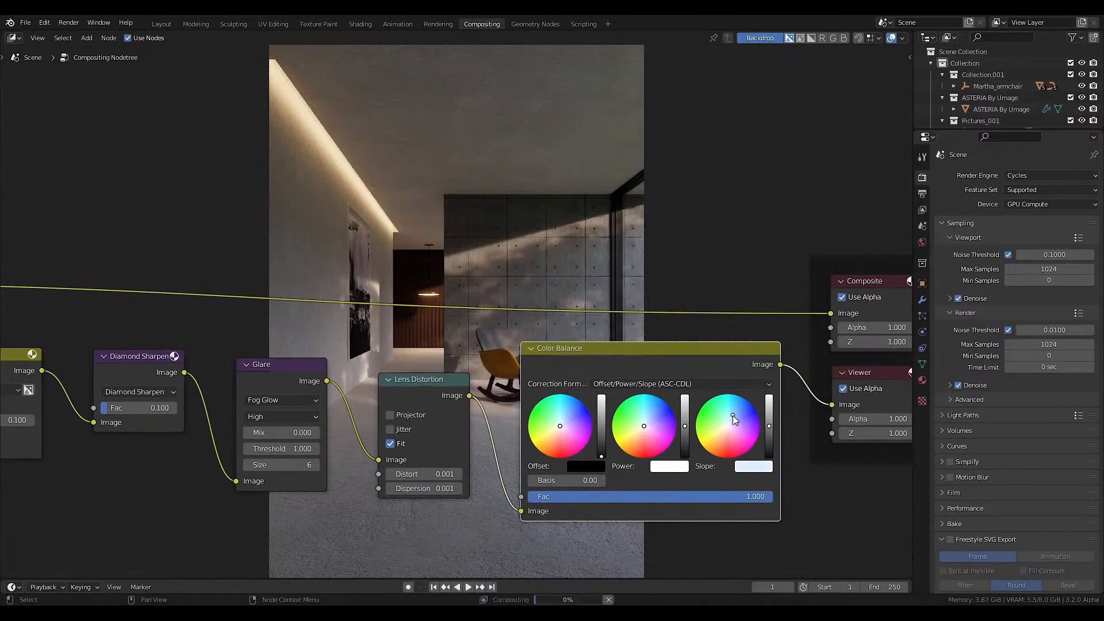
Set the Exposure node's exposure to 0.8.
scroll(726, 417, "down", 3)
middle_click_drag(314, 417, 568, 418)
scroll(294, 397, "up", 2)
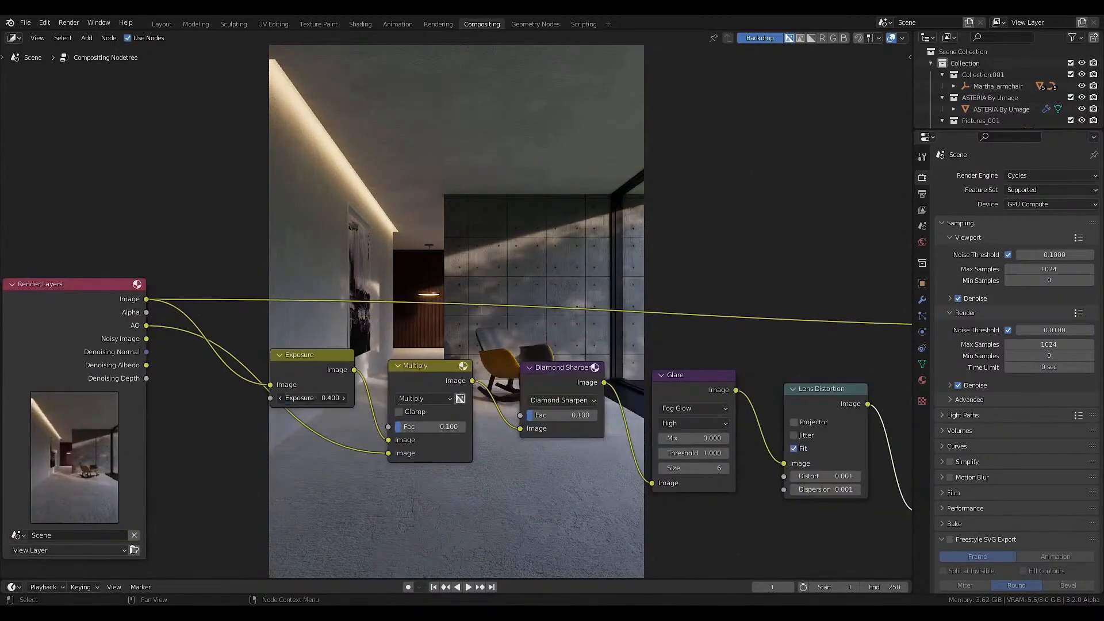
left_click(324, 400)
type("0.8")
key("Return")
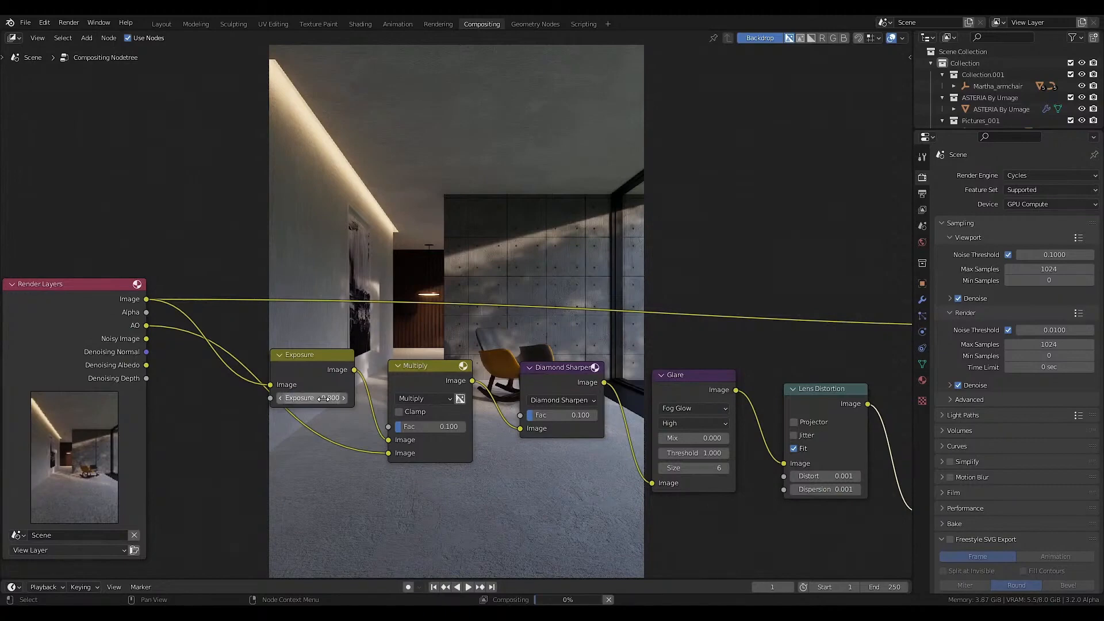
Insert a Bright/Contrast node between Lens Distortion and Color Balance with its contrast at 0.6.
middle_click_drag(886, 427, 658, 406)
scroll(658, 406, "down", 1)
key("shift+a")
mouse_move(669, 400)
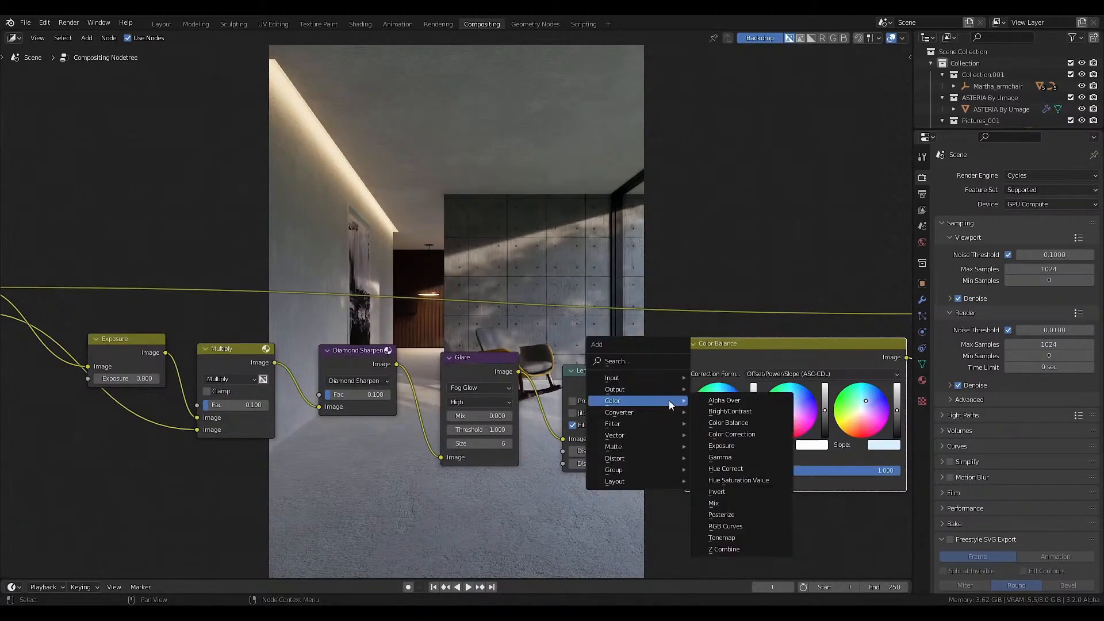
left_click(714, 412)
left_click(702, 449)
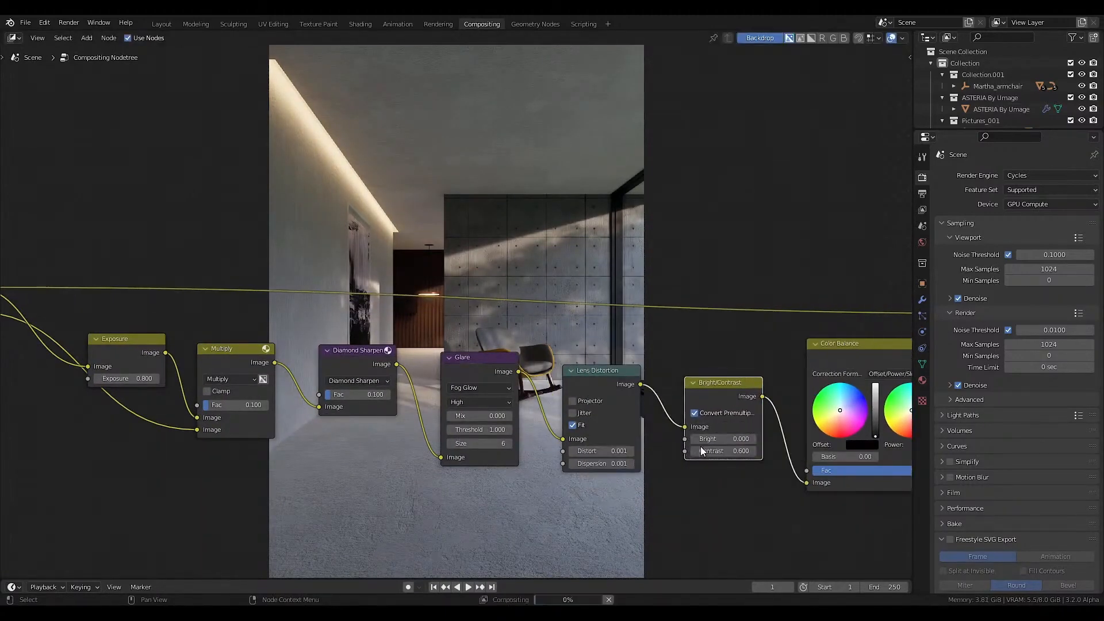
Insert a Hue Saturation Value node between Bright/Contrast and Color Balance, with its saturation at 0.9.
key("shift+a")
mouse_move(714, 411)
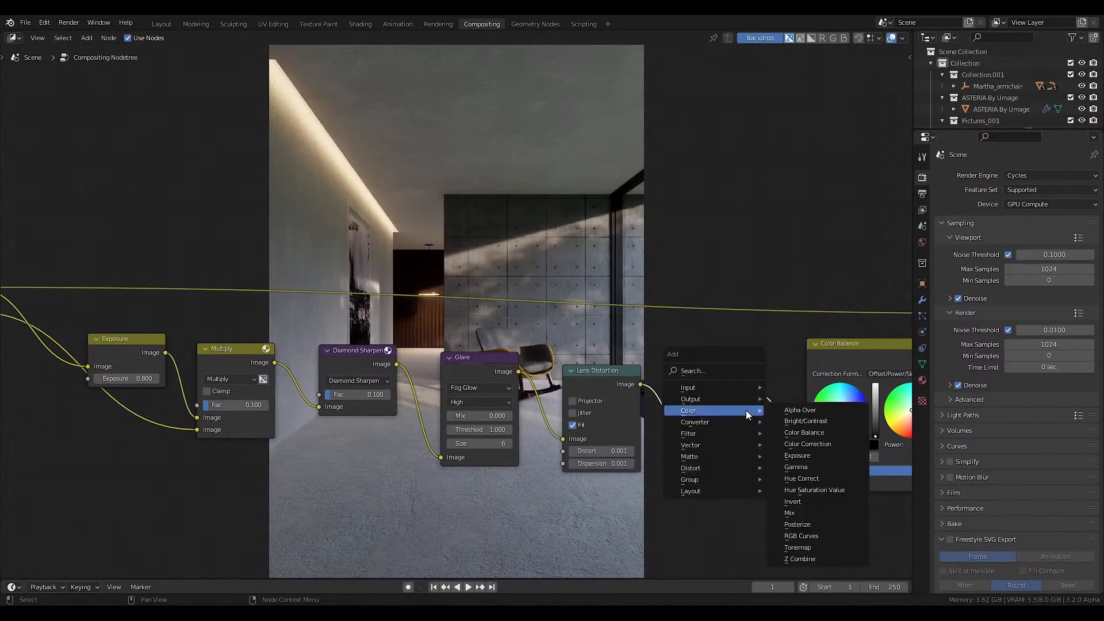
left_click(796, 490)
left_click(836, 460)
scroll(610, 458, "down", 1)
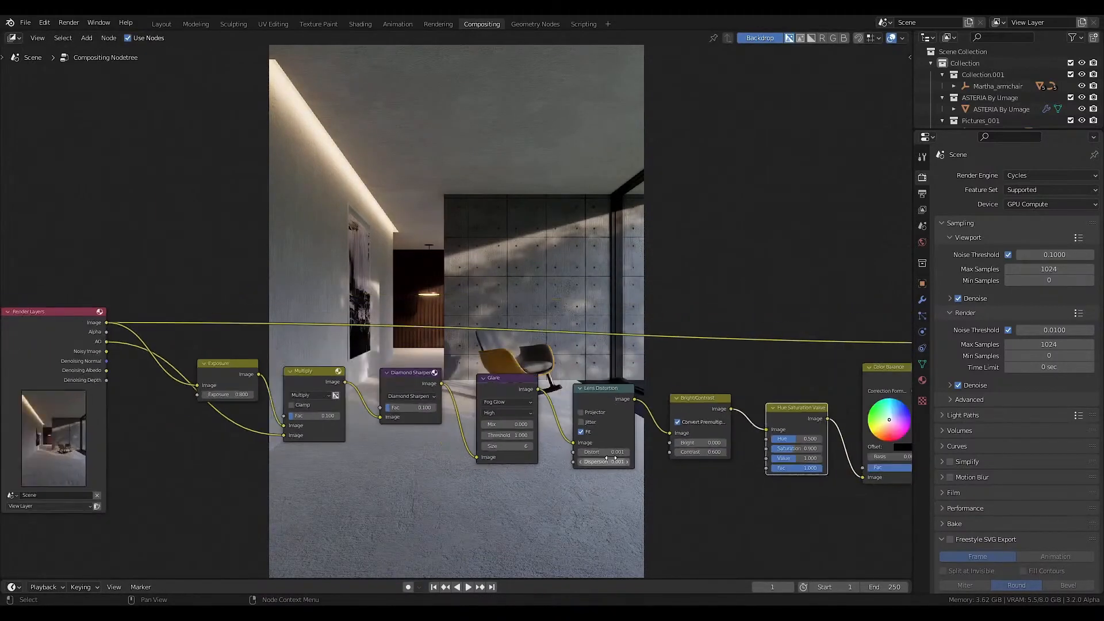
scroll(610, 458, "down", 3)
middle_click_drag(611, 458, 545, 456)
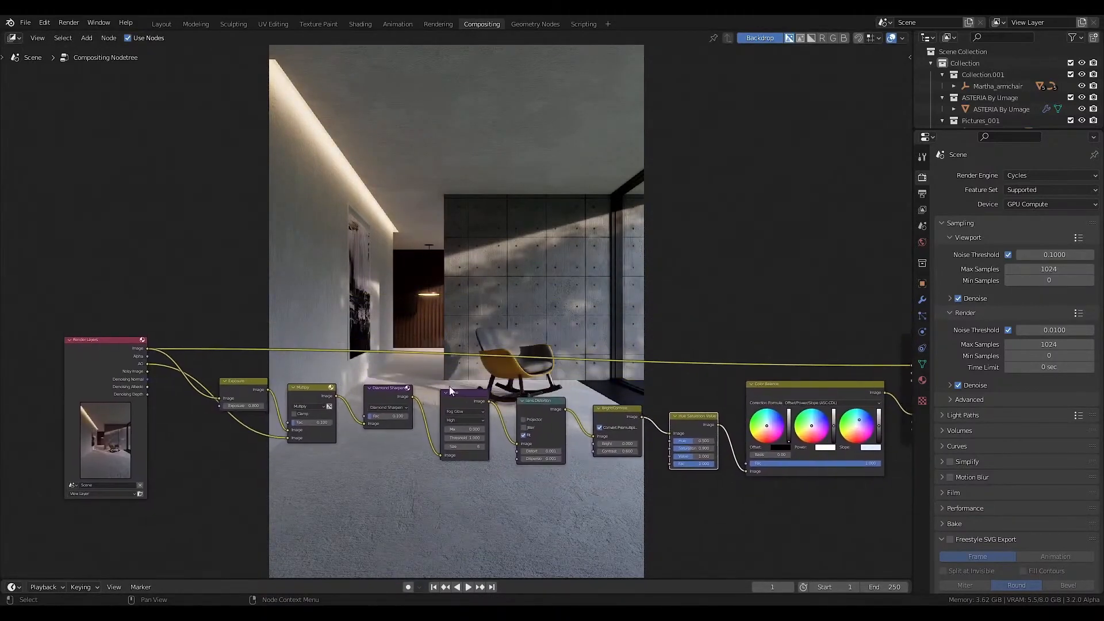
middle_click_drag(328, 381, 339, 380)
middle_click_drag(495, 337, 452, 362)
Return to the Layout workspace and place the 3D cursor on the foreground floor in the rendered camera view.
left_click(162, 24)
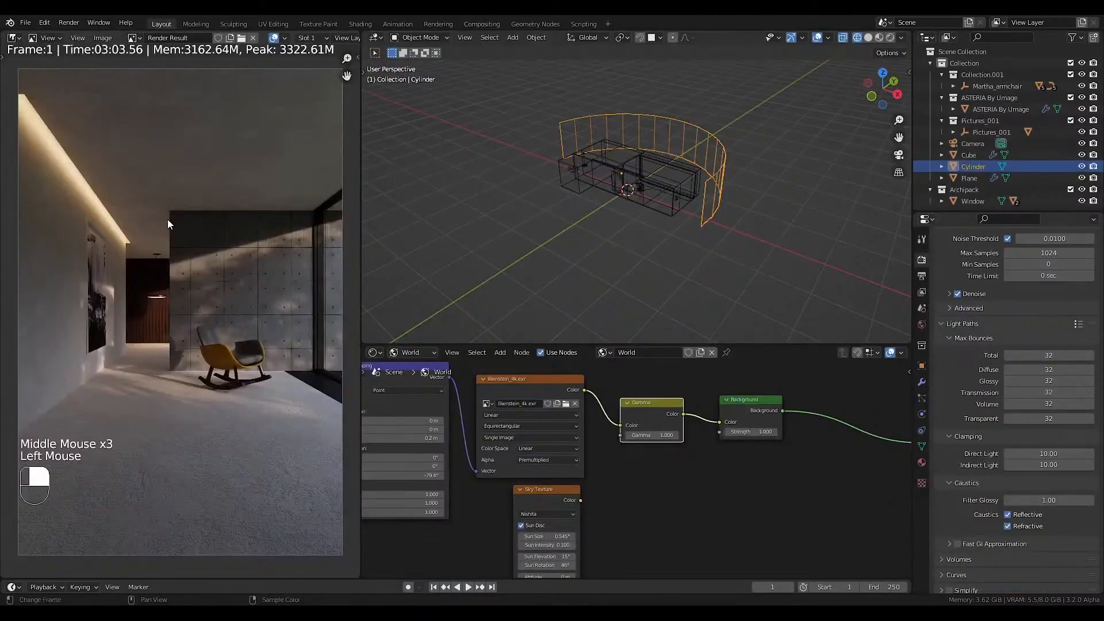
mouse_move(629, 184)
middle_mouse_down()
mouse_move(619, 207)
mouse_move(635, 199)
middle_mouse_up()
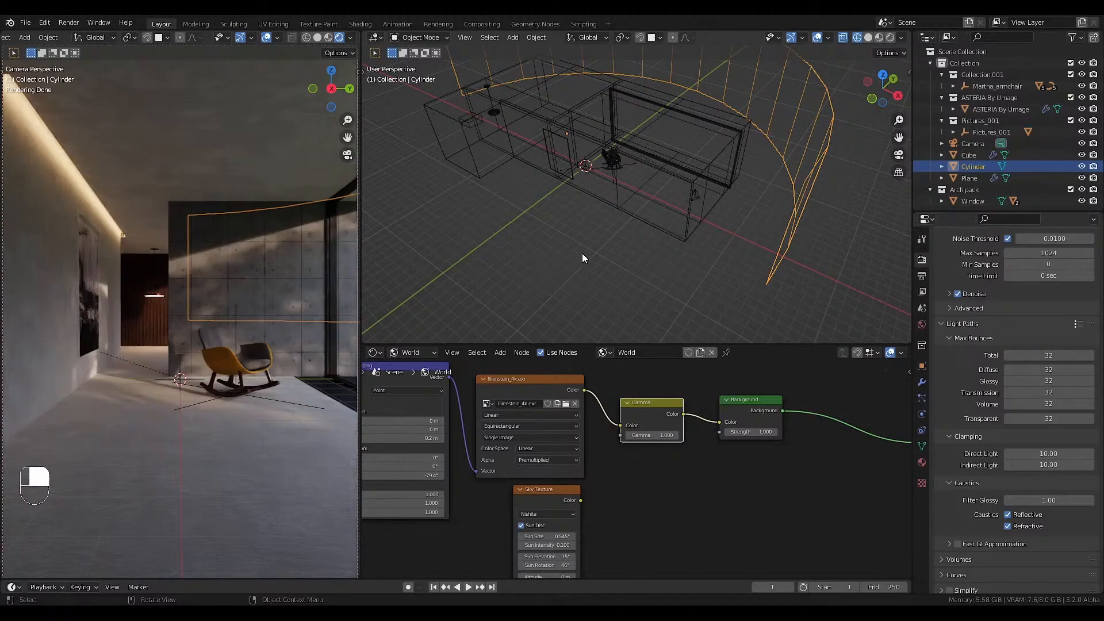
right_click(217, 380, "shift")
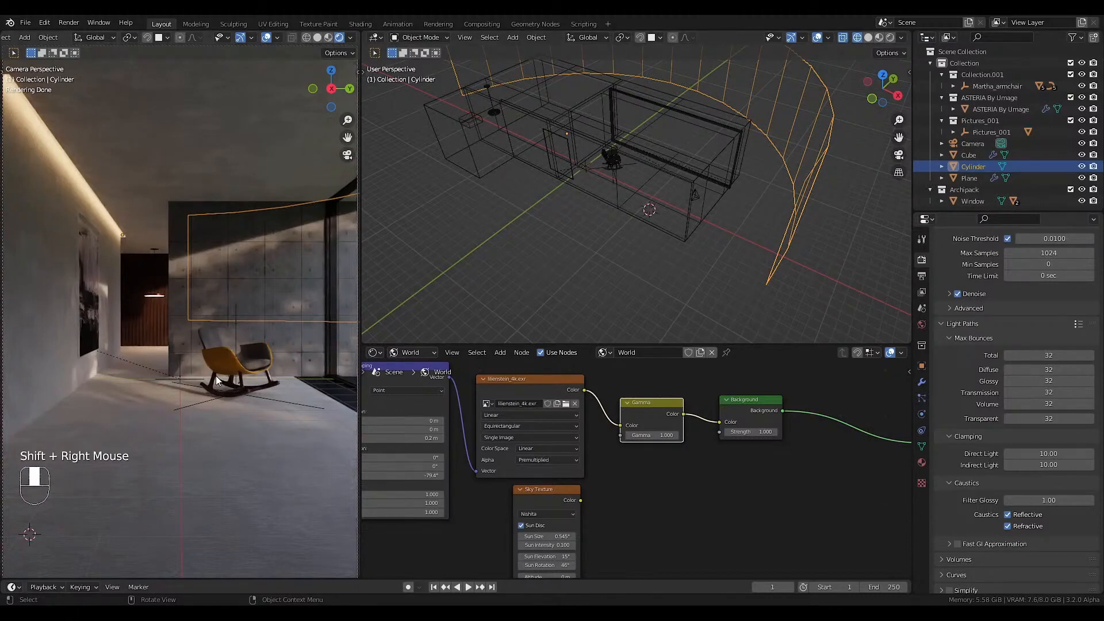
Choose the potted plant Chocofur_Flowers_29 from the Flowers category under Details in the Chocofur Model Manager.
key("n")
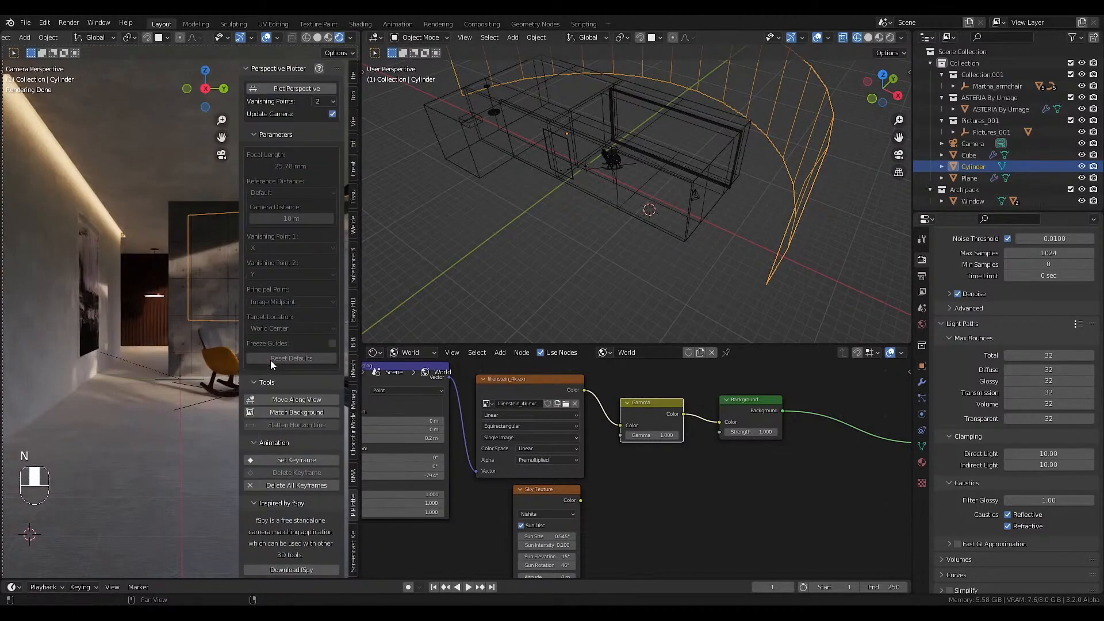
left_click(354, 423)
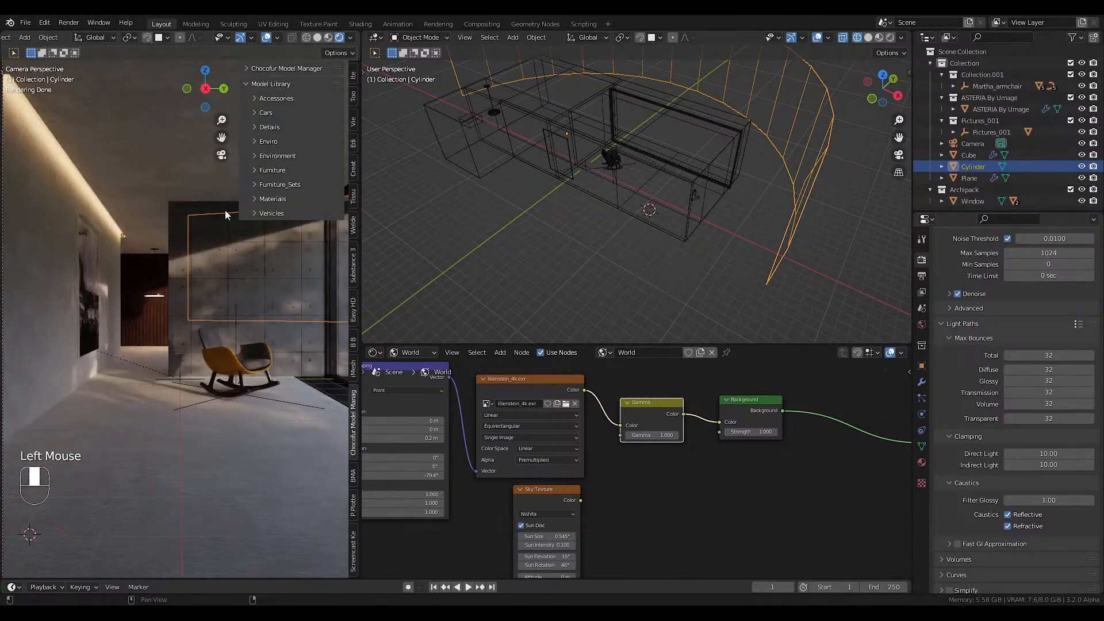
left_click(269, 127)
left_click(292, 148)
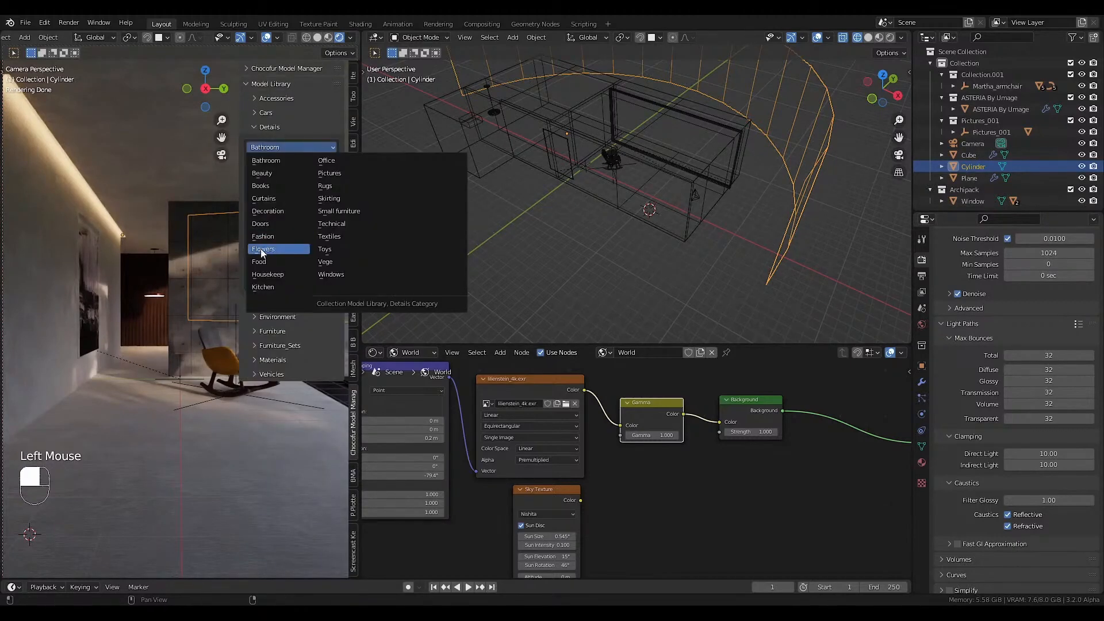
left_click(263, 249)
left_click(309, 215)
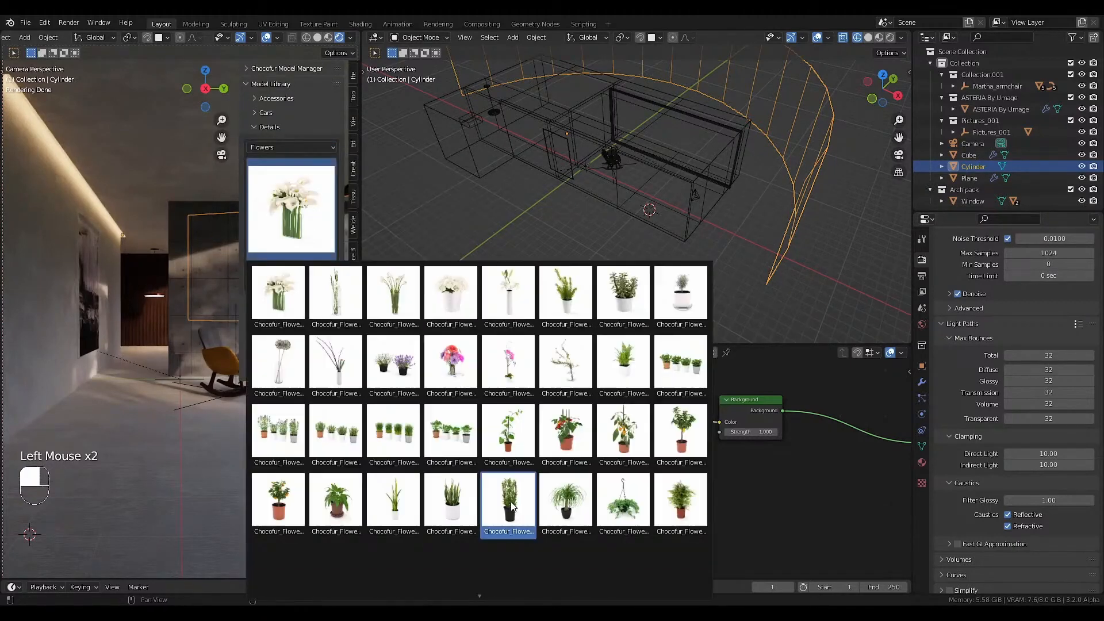
left_click(510, 503)
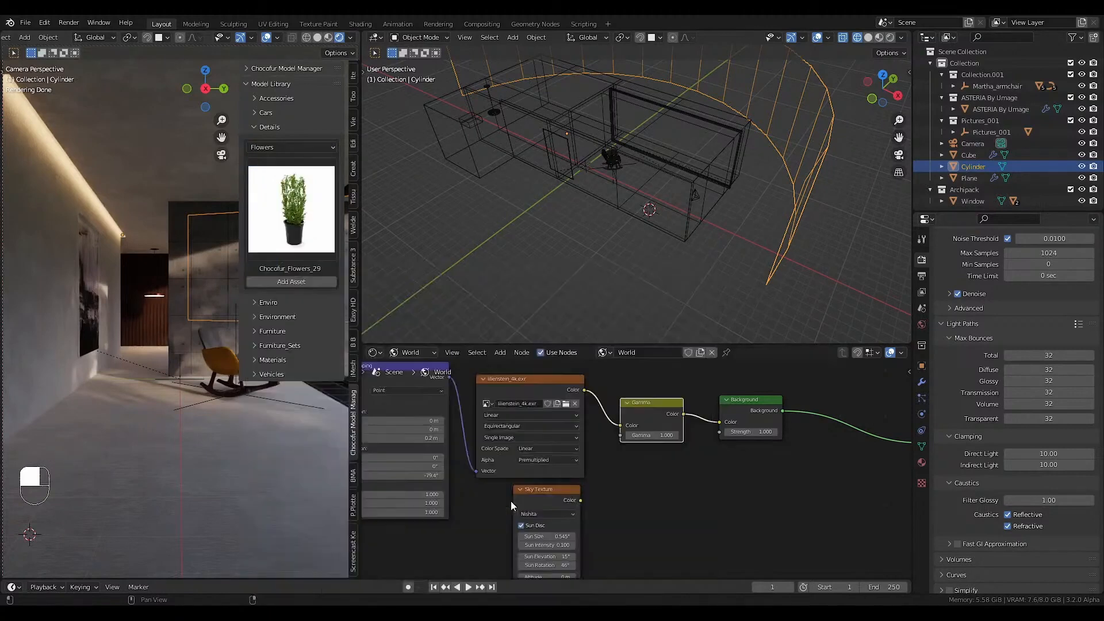
Set the model import location to Cursor, add the chosen plant, and fit it into the foreground of the camera view.
left_click(281, 67)
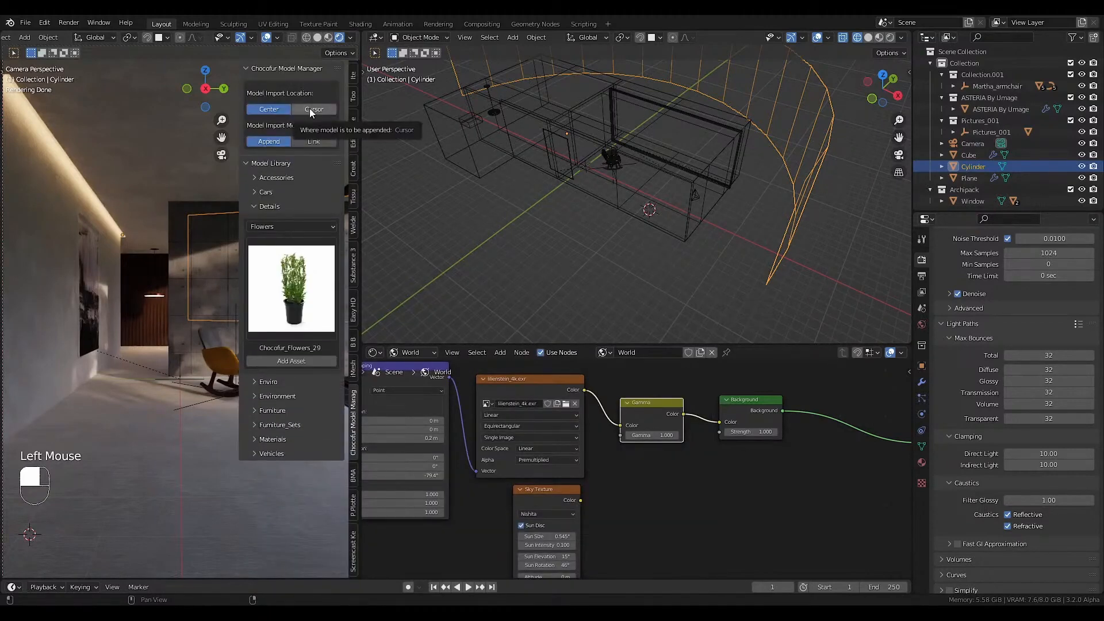
left_click(310, 109)
left_click(293, 361)
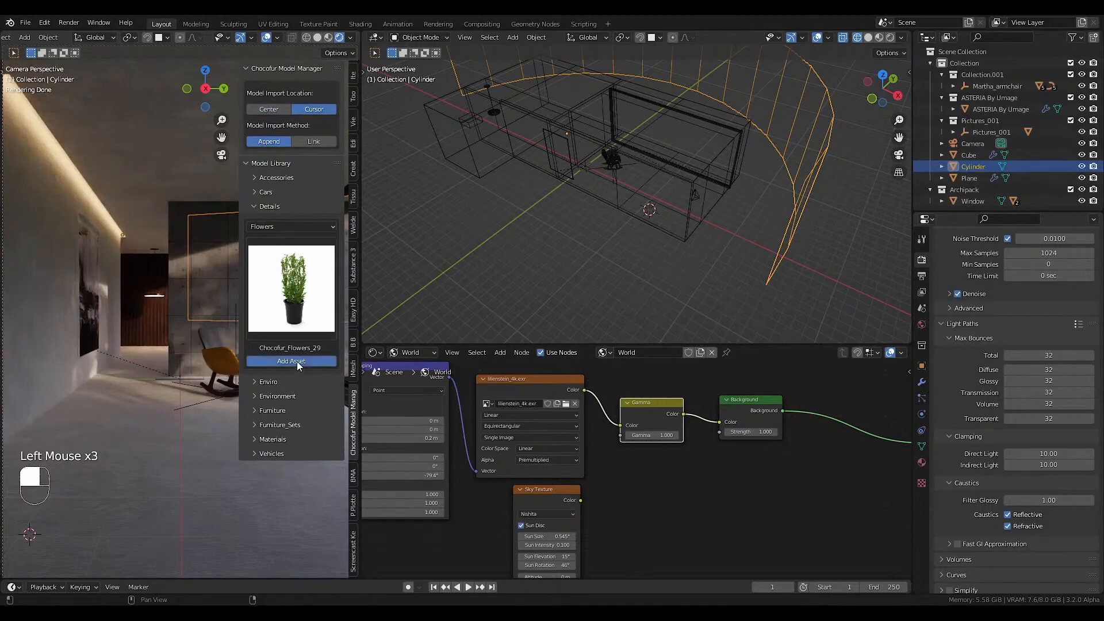
key("s")
left_click(272, 536)
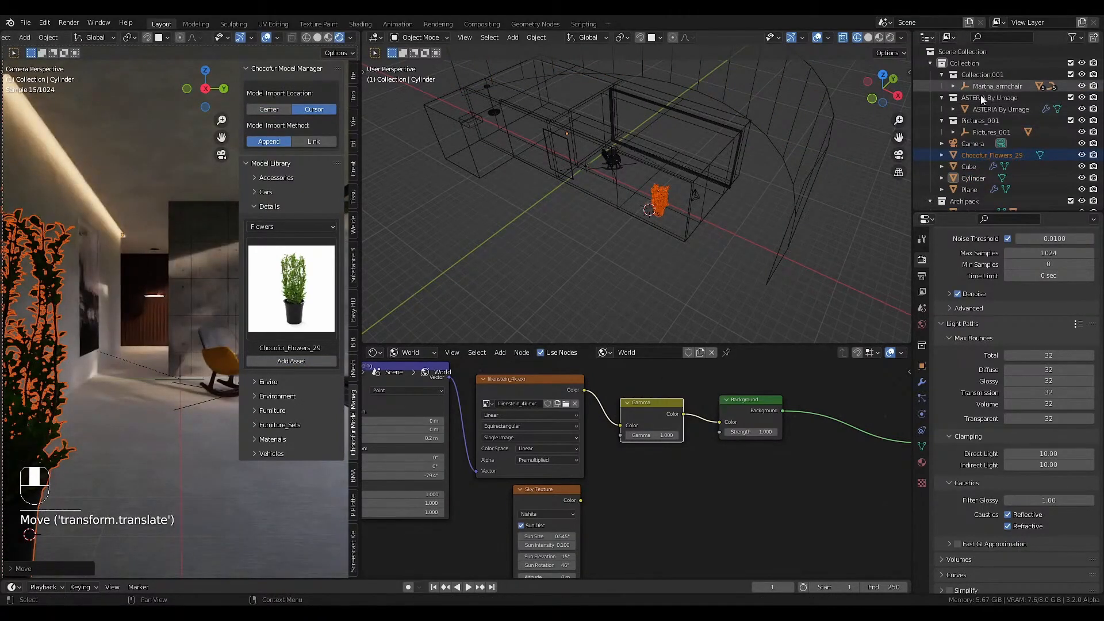
Enable depth of field on the camera, with Martha_armchair as the focus object and an F-Stop of 0.4.
left_click(972, 143)
key("n")
left_click(922, 413)
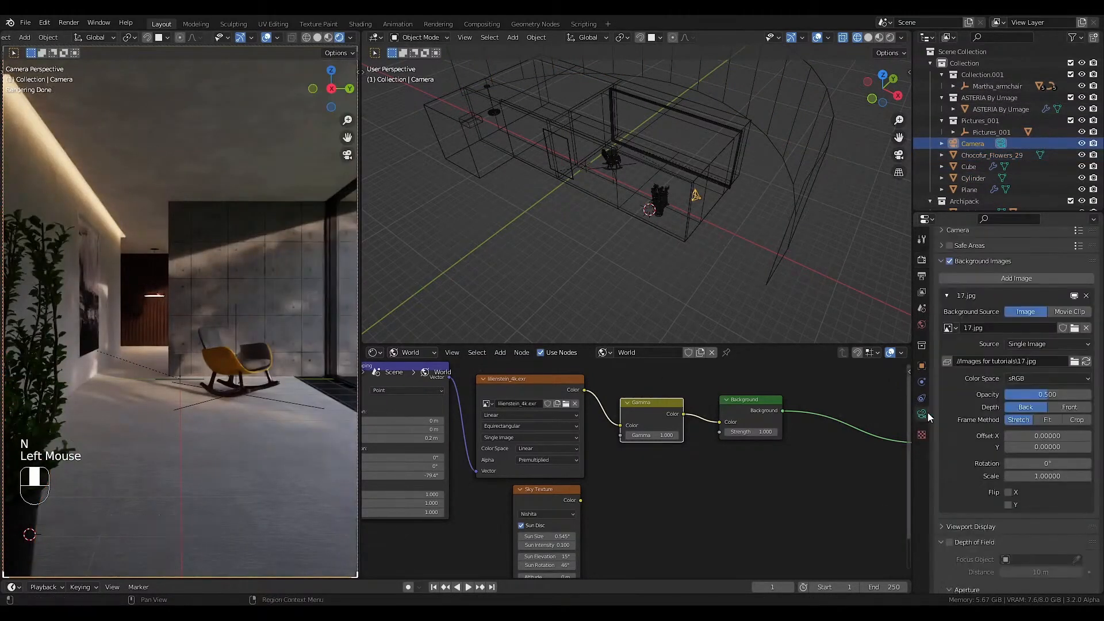
left_click(949, 542)
left_click(1077, 559)
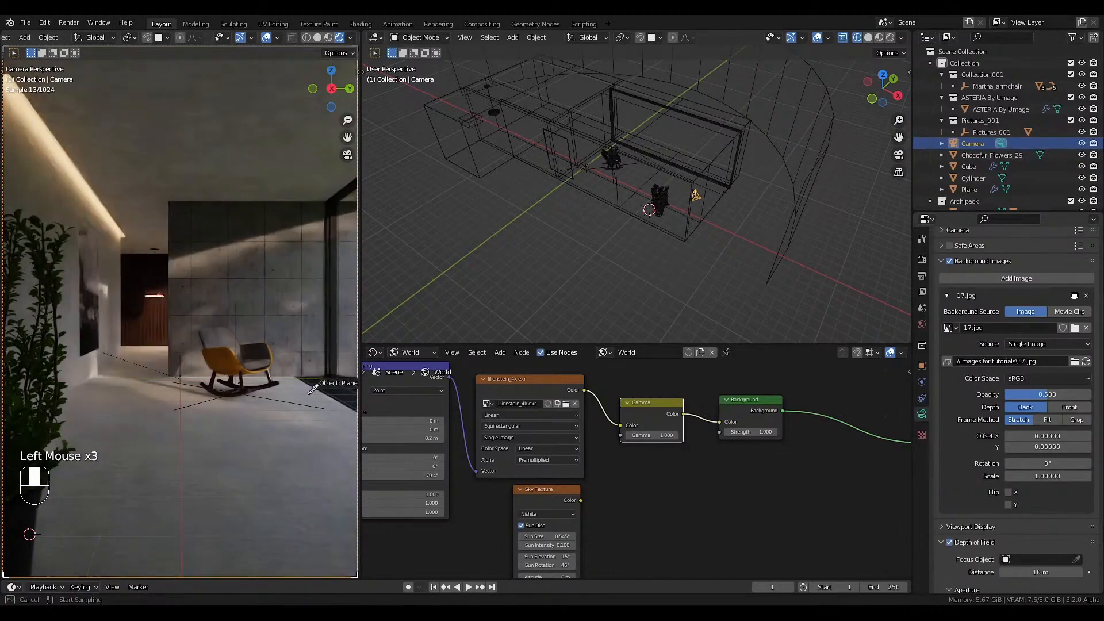
left_click(249, 391)
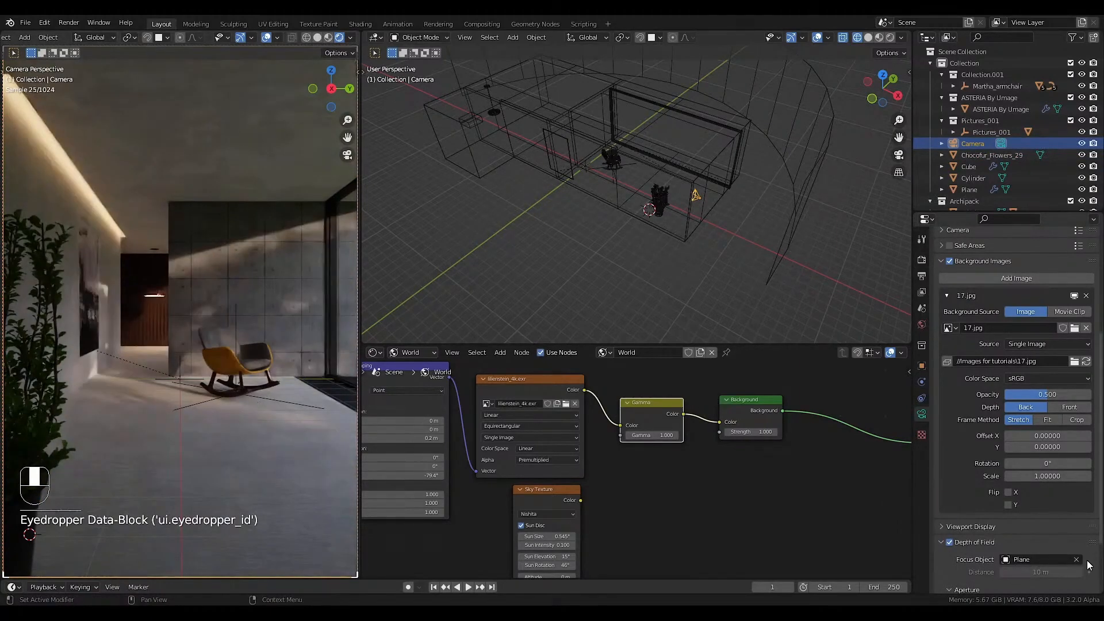
scroll(1023, 541, "down", 3)
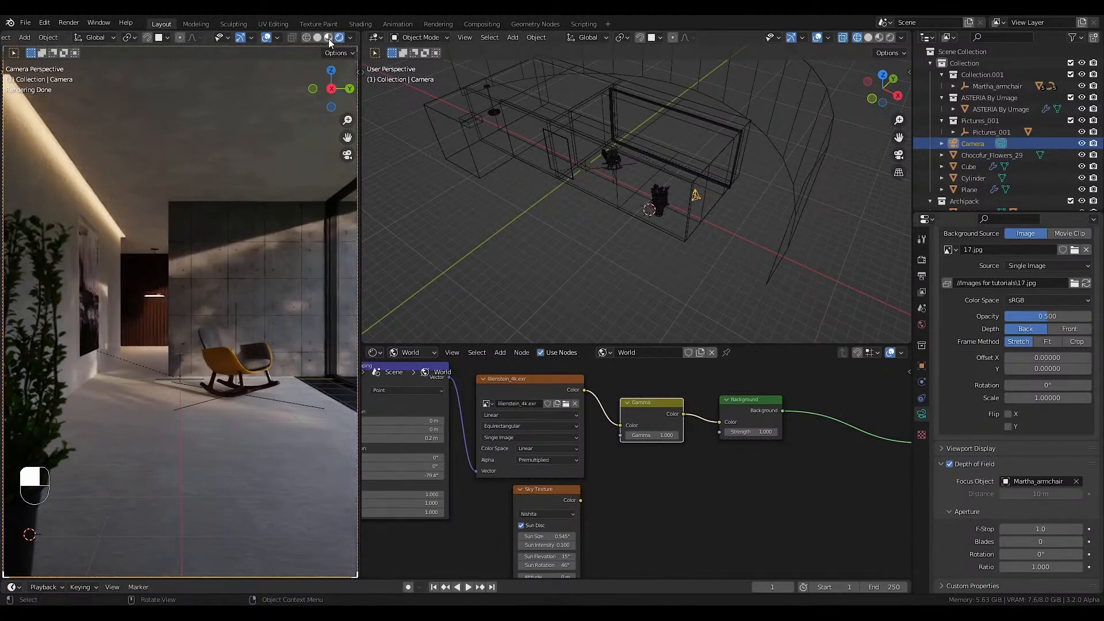
In Material Preview shading, place the 3D cursor on the floor beside the rocking armchair.
scroll(80, 327, "up", 4)
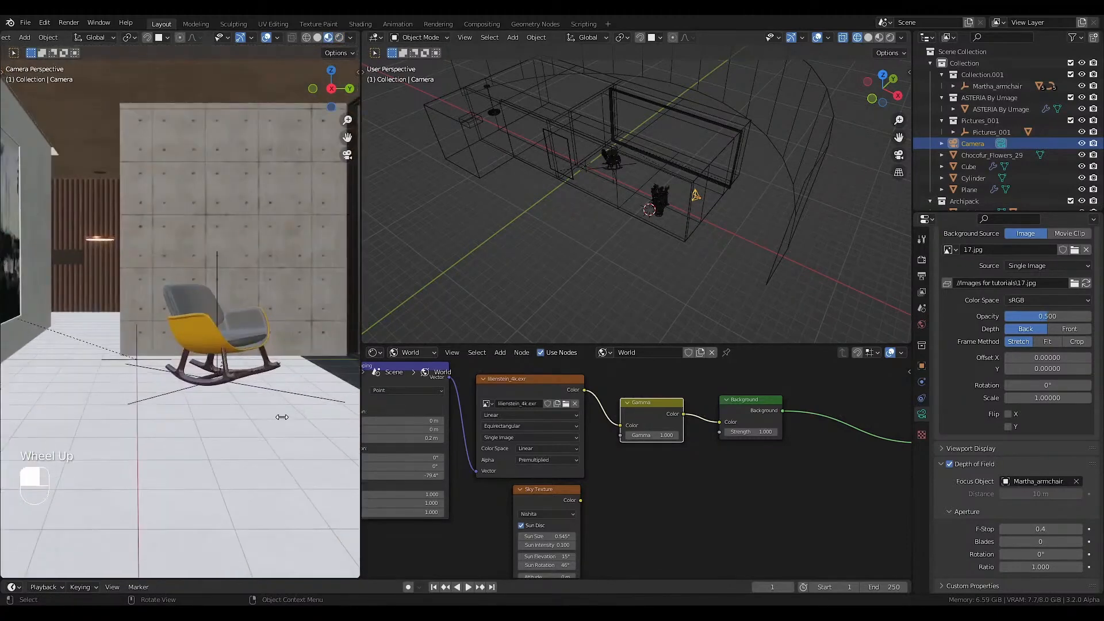
left_click(290, 377)
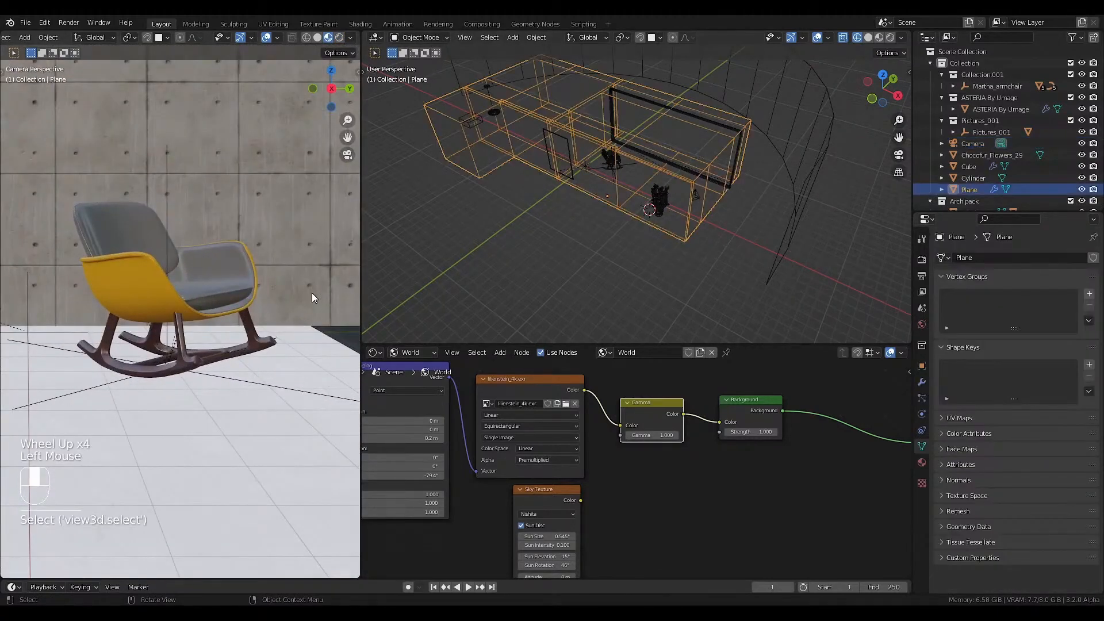
middle_click_drag(311, 293, 206, 406, "shift")
scroll(274, 395, "up", 2)
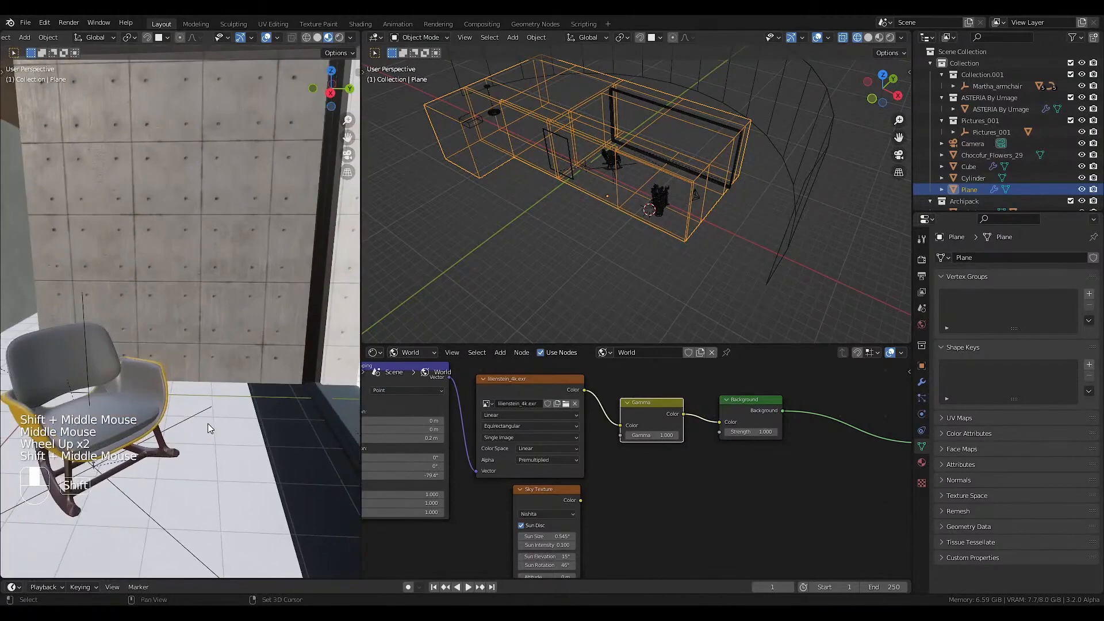
right_click(208, 424, "shift")
Browse the table models in the Tables folder of the furniture library for a table to append.
key("F4")
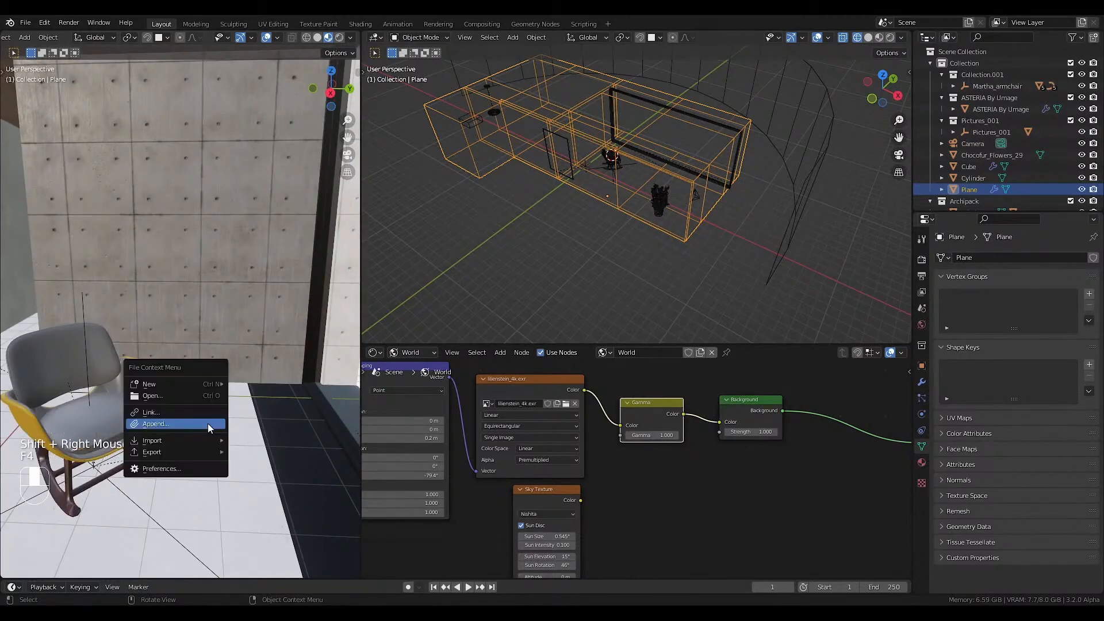
left_click(208, 424)
double_click(219, 80)
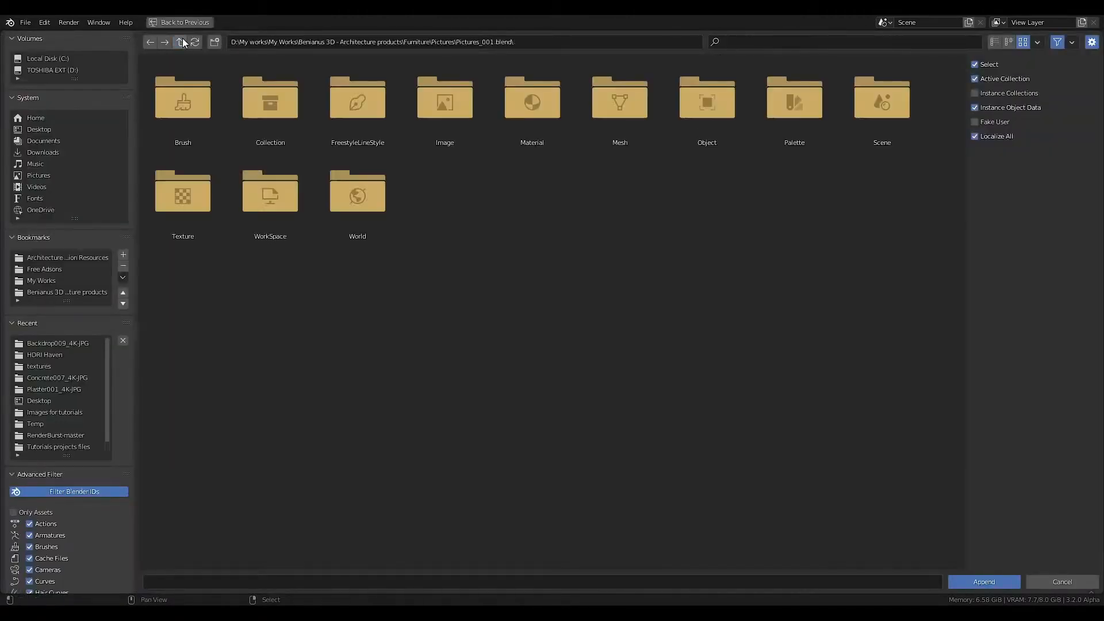
double_click(276, 130)
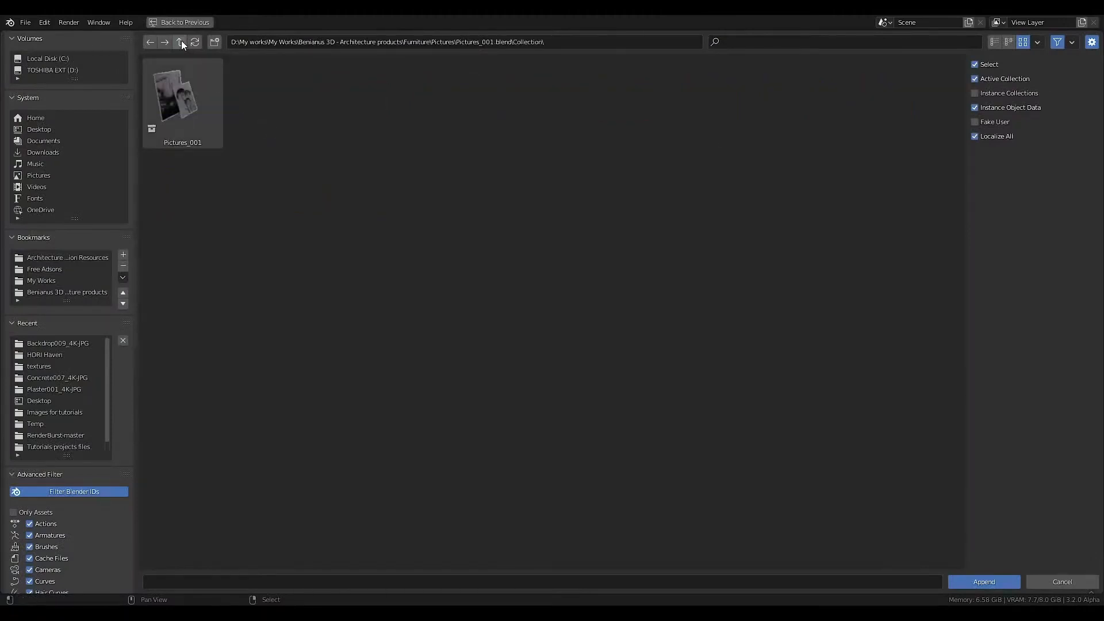
left_click(181, 43)
left_click(181, 43)
left_click(181, 43)
double_click(267, 102)
double_click(205, 103)
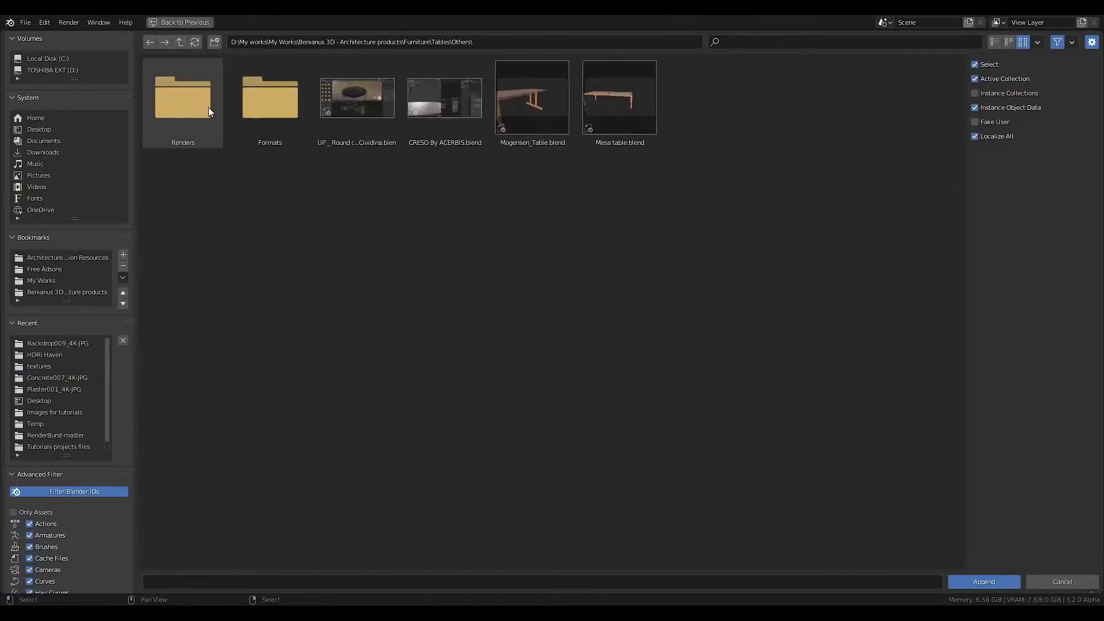
left_click(182, 43)
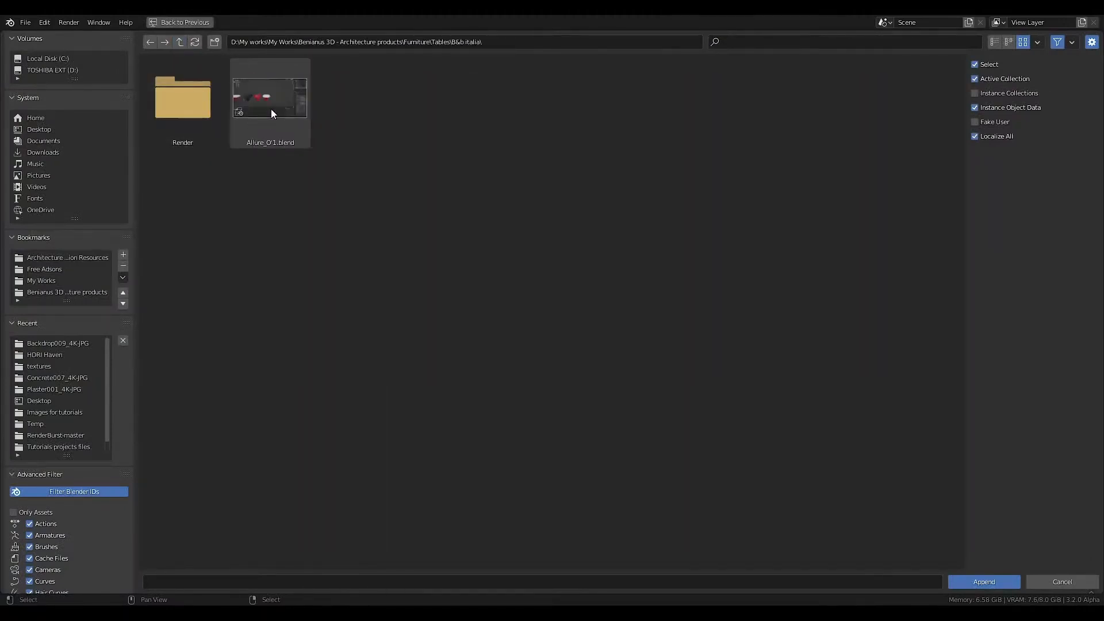
left_click(182, 43)
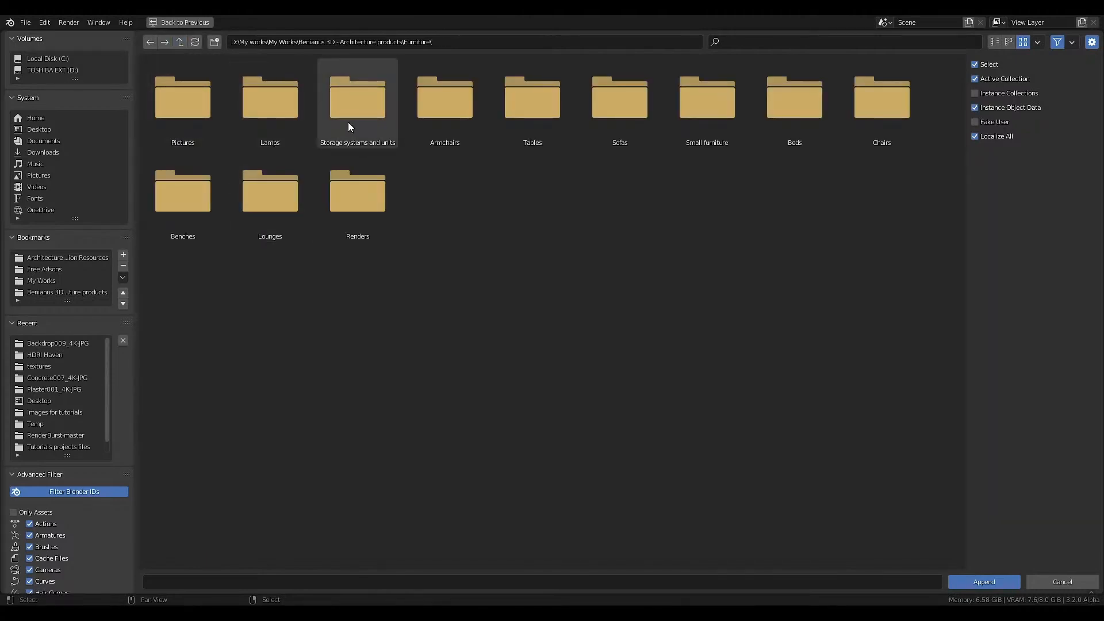
Go to the Others folder under Small furniture in the append browser and look inside Micado.blend.
left_click(691, 138)
left_click(259, 113)
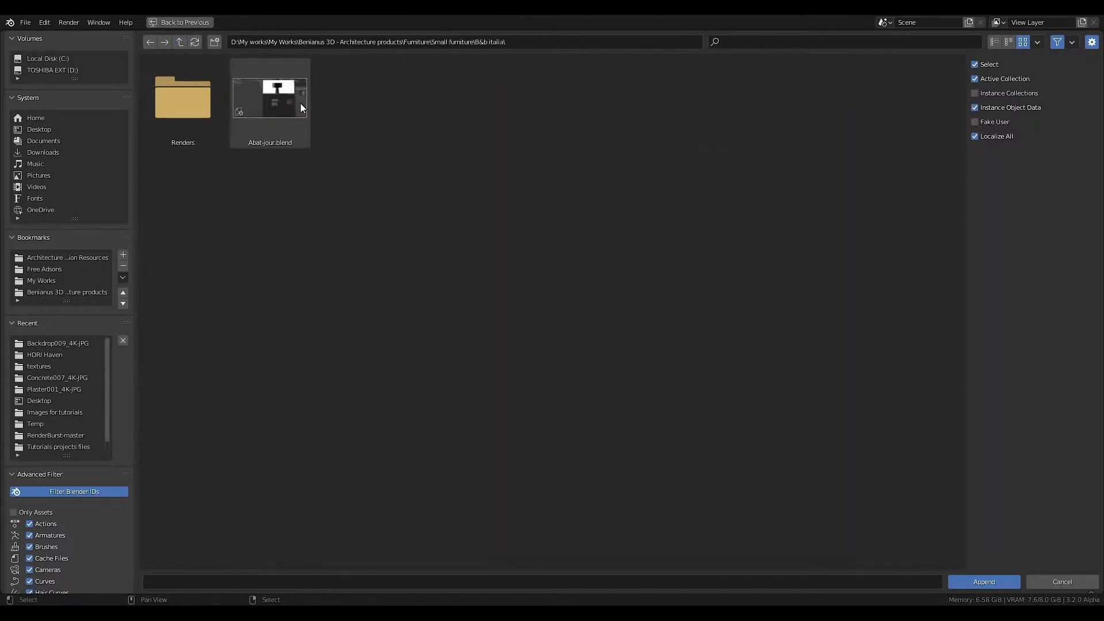
left_click(180, 43)
left_click(357, 105)
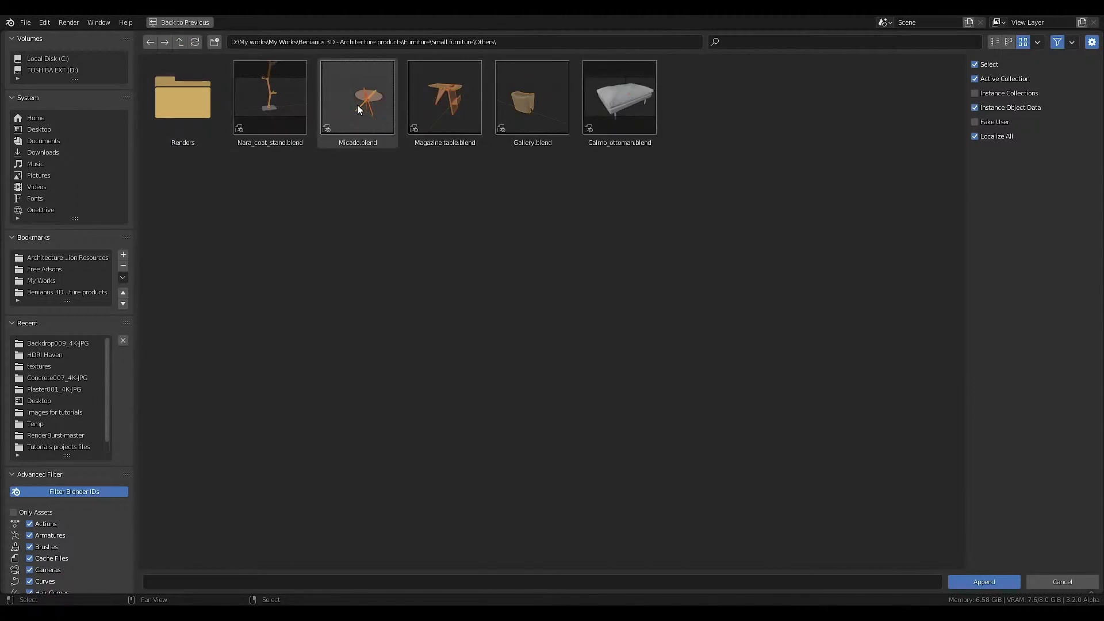
double_click(355, 115)
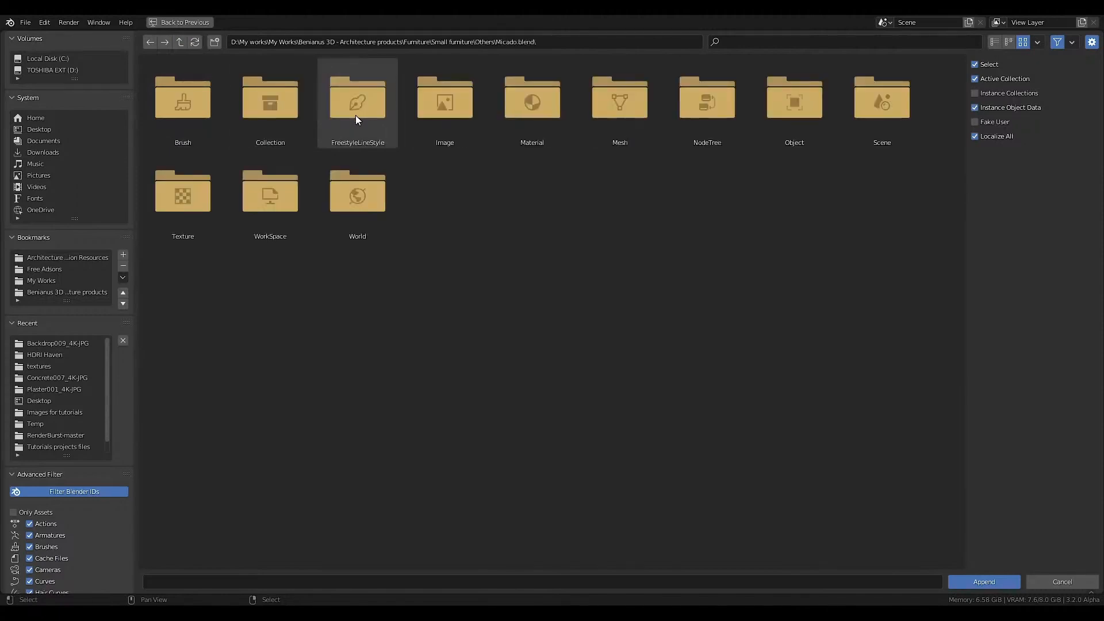
Append the collection from Magazine table.blend, and delete the appended table objects.
left_click(181, 43)
double_click(436, 106)
double_click(436, 106)
left_click(965, 573)
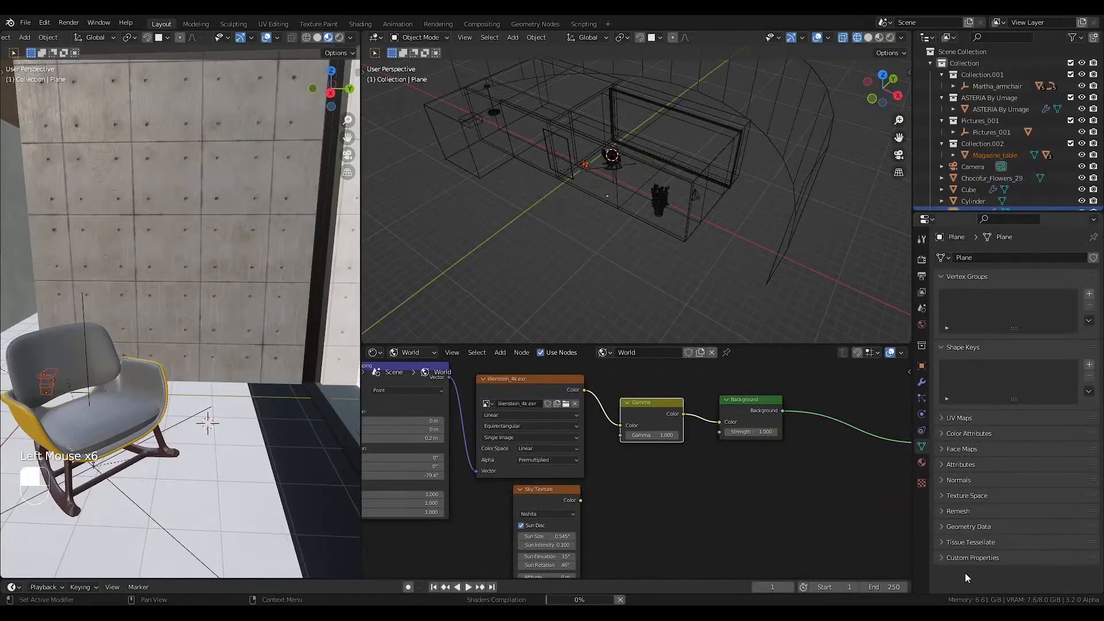
key("Delete")
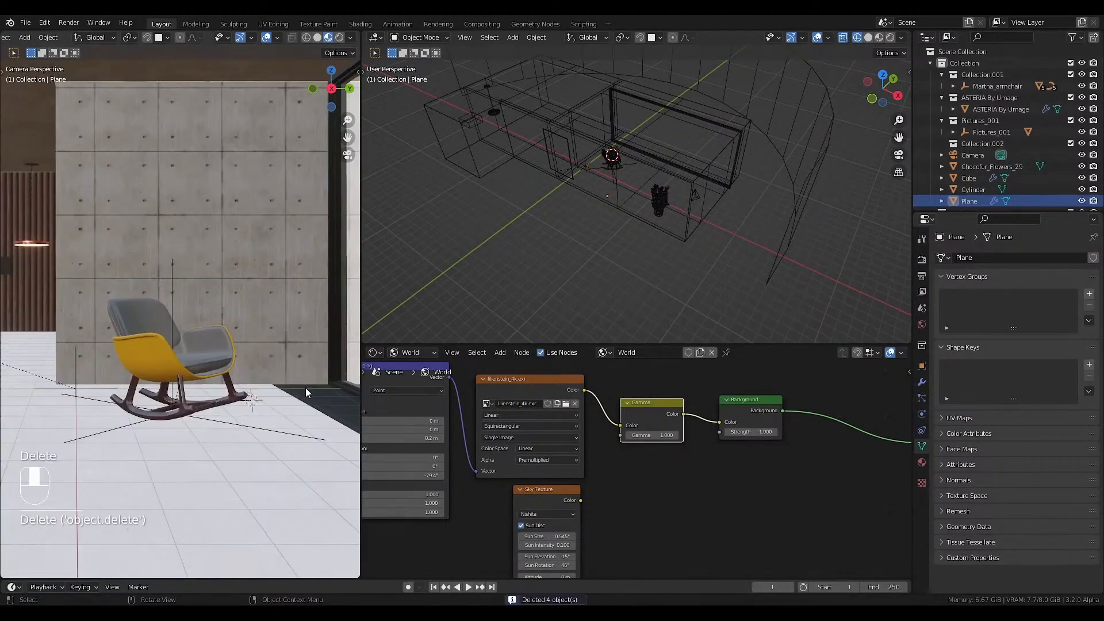
Append the table collection from Micado.blend and position the table at the 3D cursor beside the rocking armchair.
key("F4")
left_click(306, 388)
left_click(179, 42)
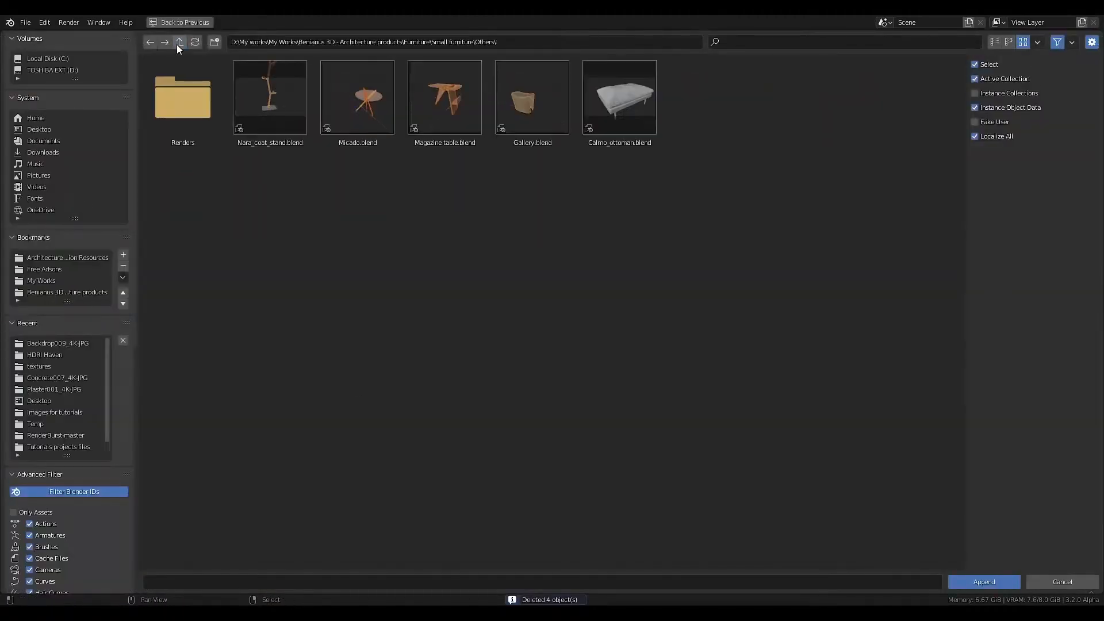
double_click(356, 116)
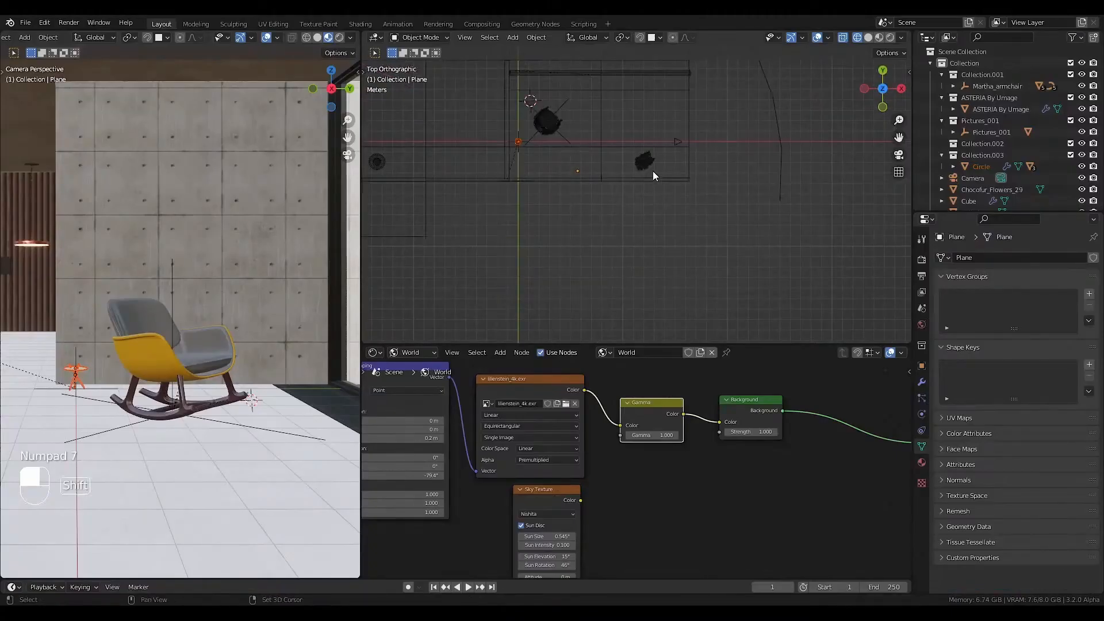
key("shift+z")
scroll(543, 165, "up", 2, "shift")
middle_click_drag(543, 167, 542, 204, "shift")
scroll(541, 205, "up", 1)
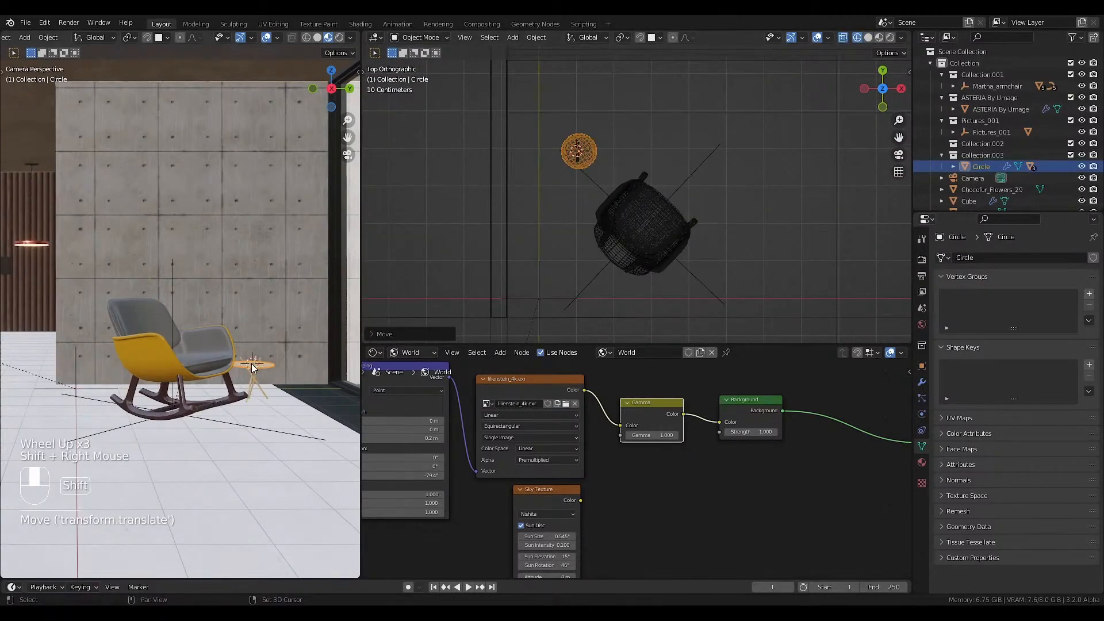
Add Chocofur_Books_17 from the Books category under Details in the Chocofur Model Manager.
key("shift+a")
key("n")
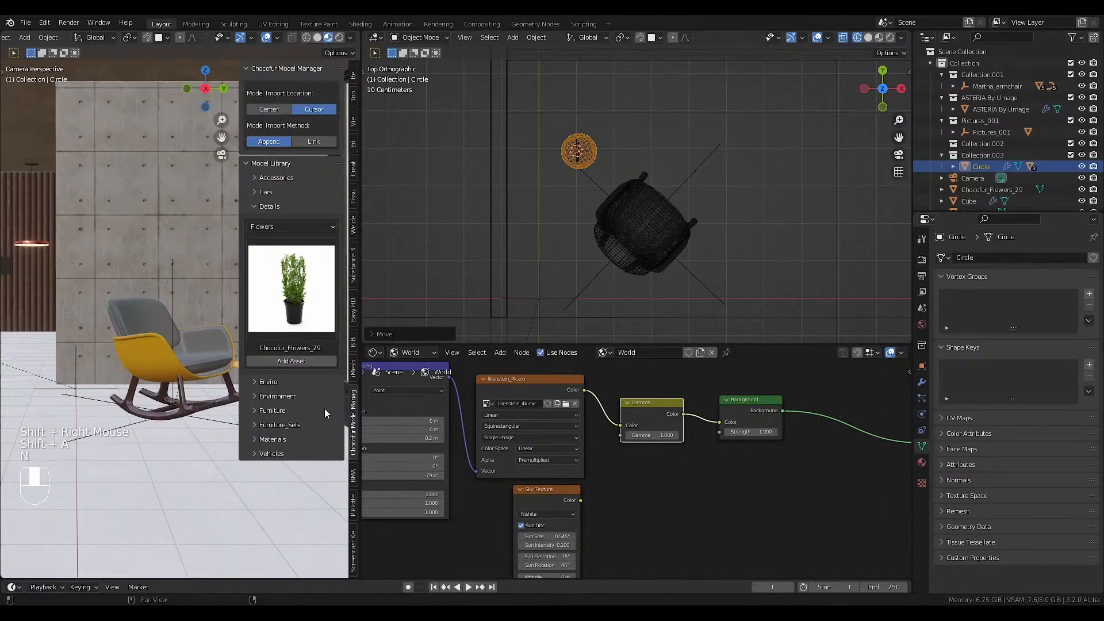
left_click(275, 208)
left_click(274, 208)
left_click(273, 227)
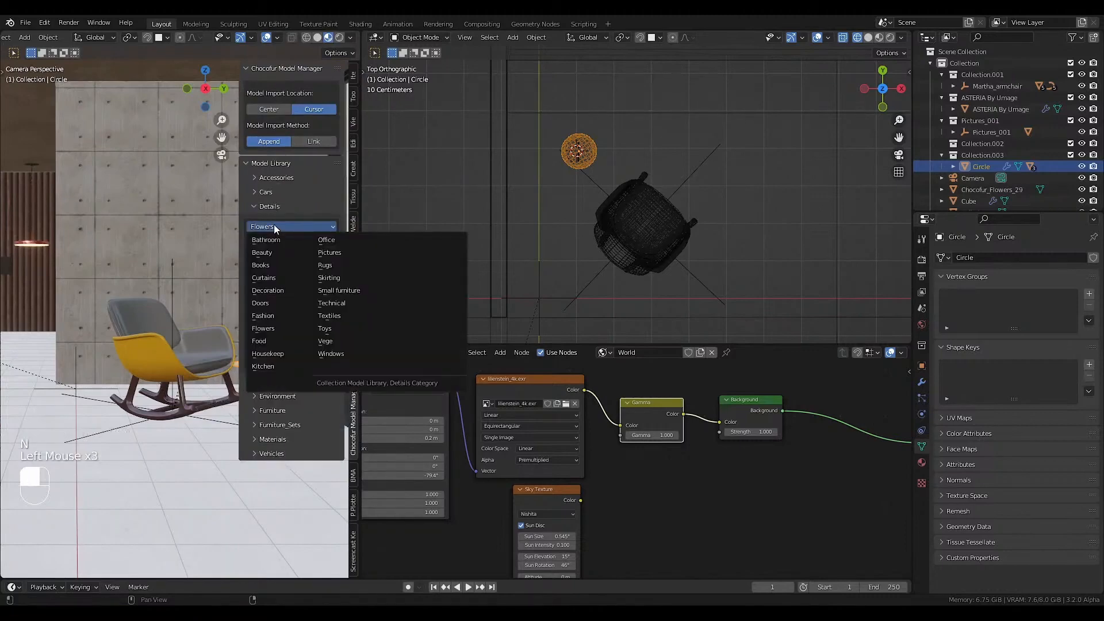
left_click(267, 266)
left_click(292, 294)
left_click(333, 513)
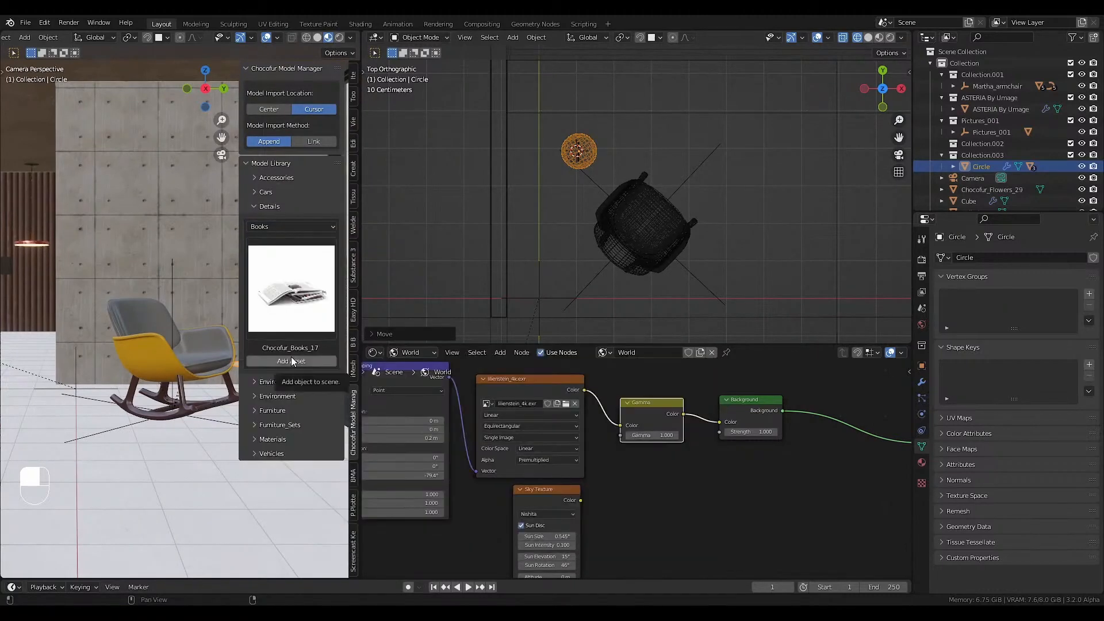
left_click(292, 361)
Scale the books up about 1.88 times and shift them along X on the side tabletop.
key("n")
key("s")
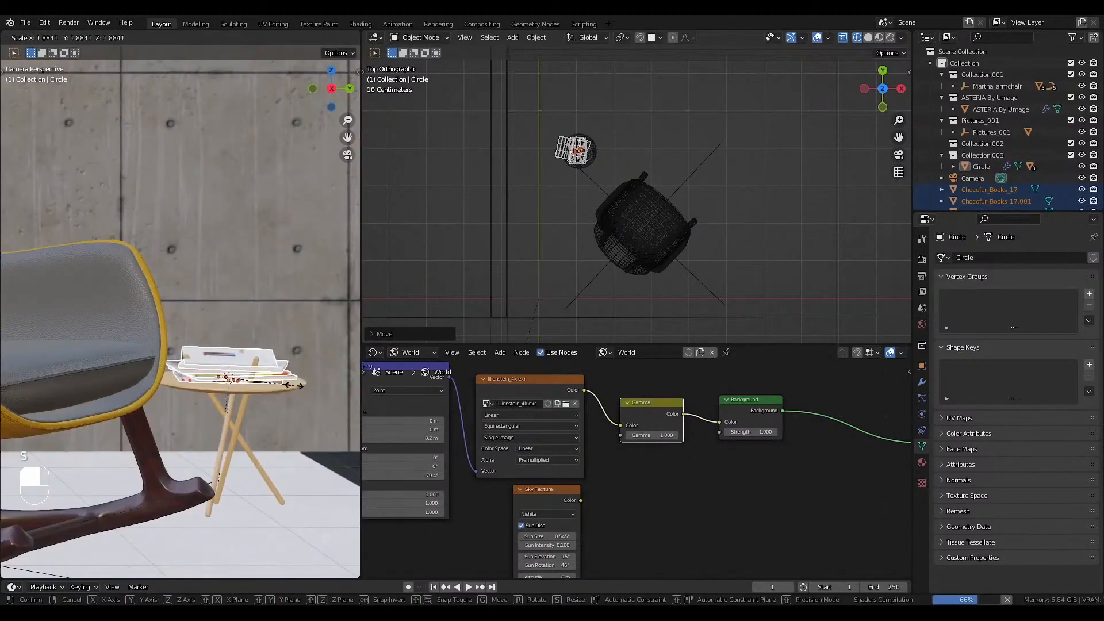
left_click(295, 387)
scroll(295, 387, "up", 2)
middle_click_drag(295, 388, 299, 411)
key("g")
key("x")
left_click(234, 424)
Show the full camera frame in Rendered shading and deselect the books.
key("KP_0")
key("Home")
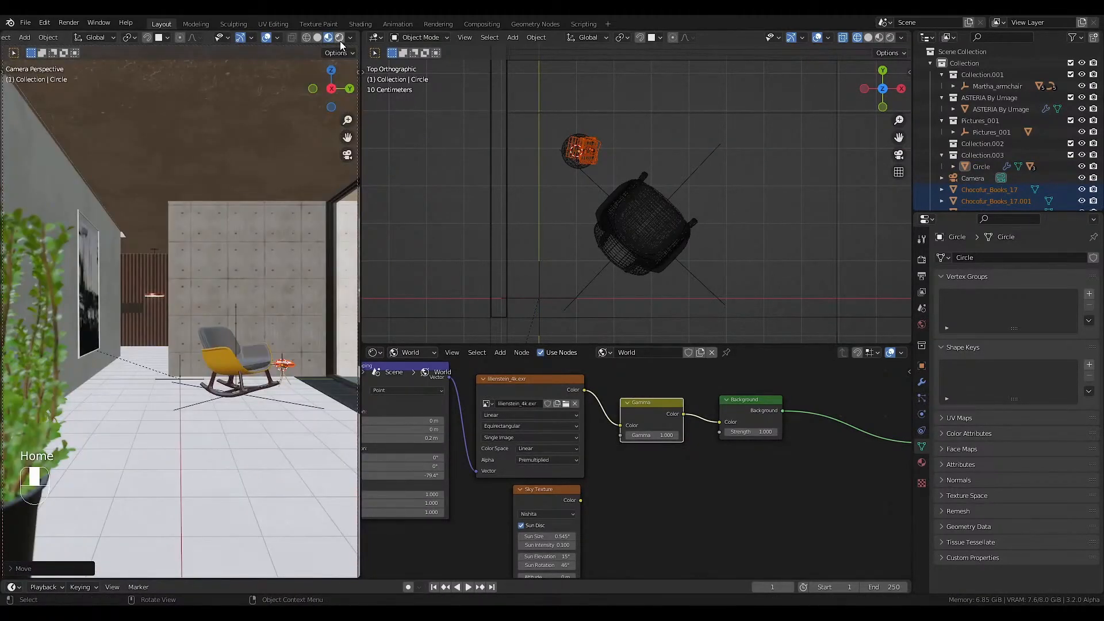
left_click(339, 38)
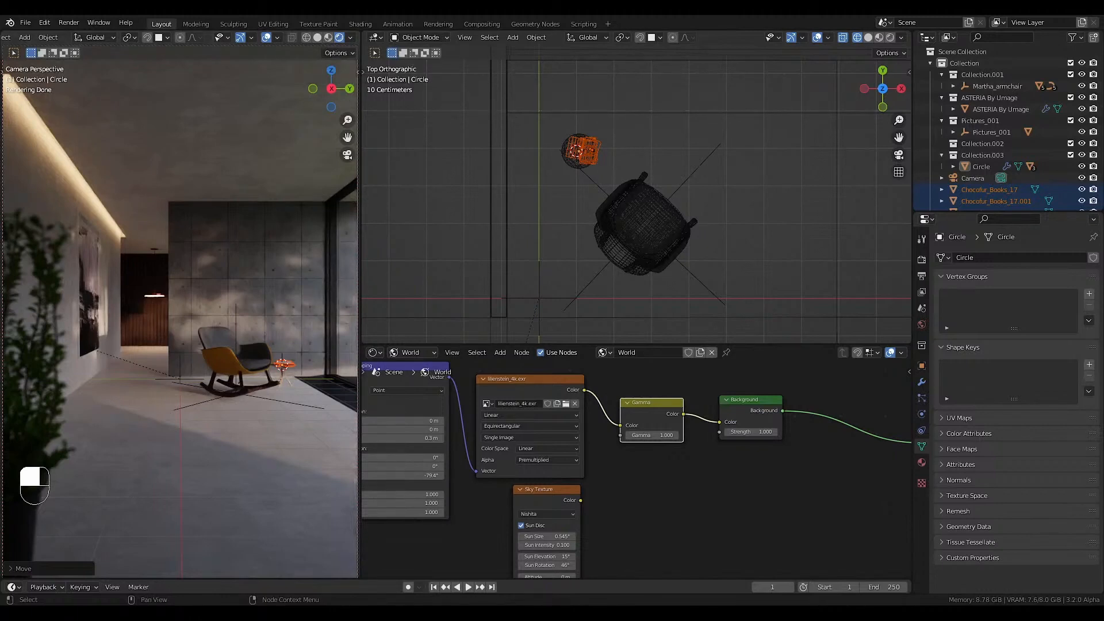
left_click(291, 423)
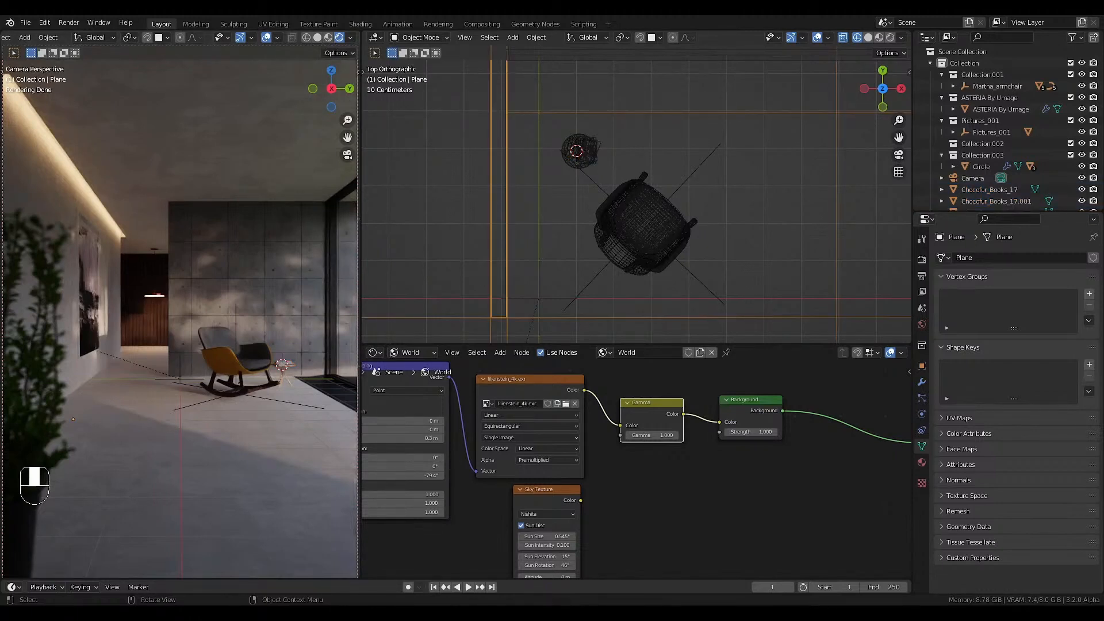
Save the Blender file and render the camera image.
key("ctrl+s")
left_click(188, 304)
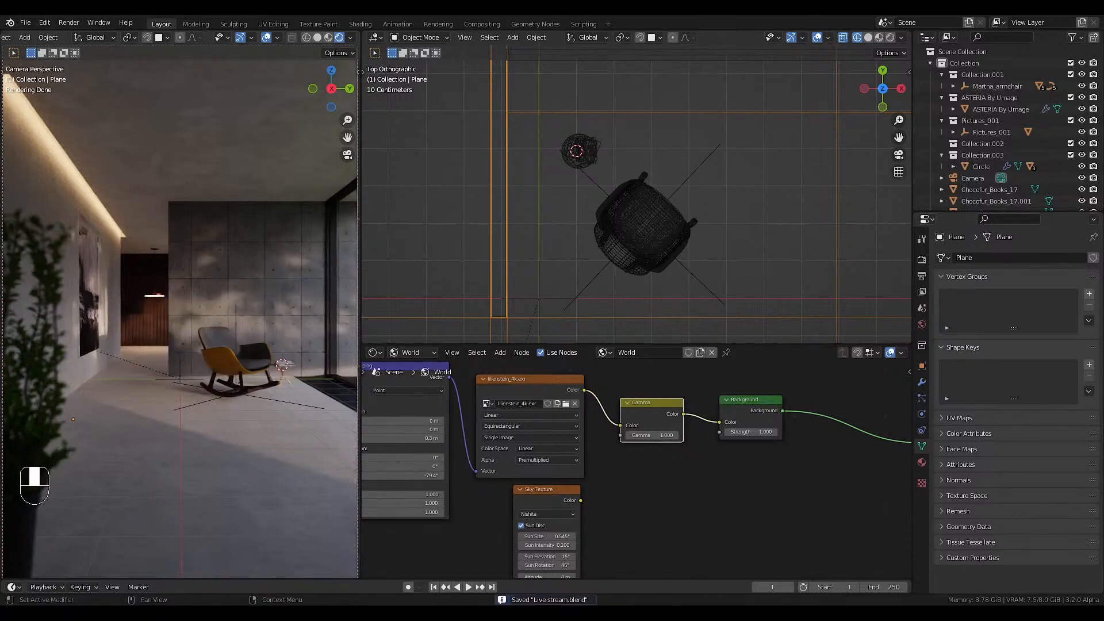
key("F12")
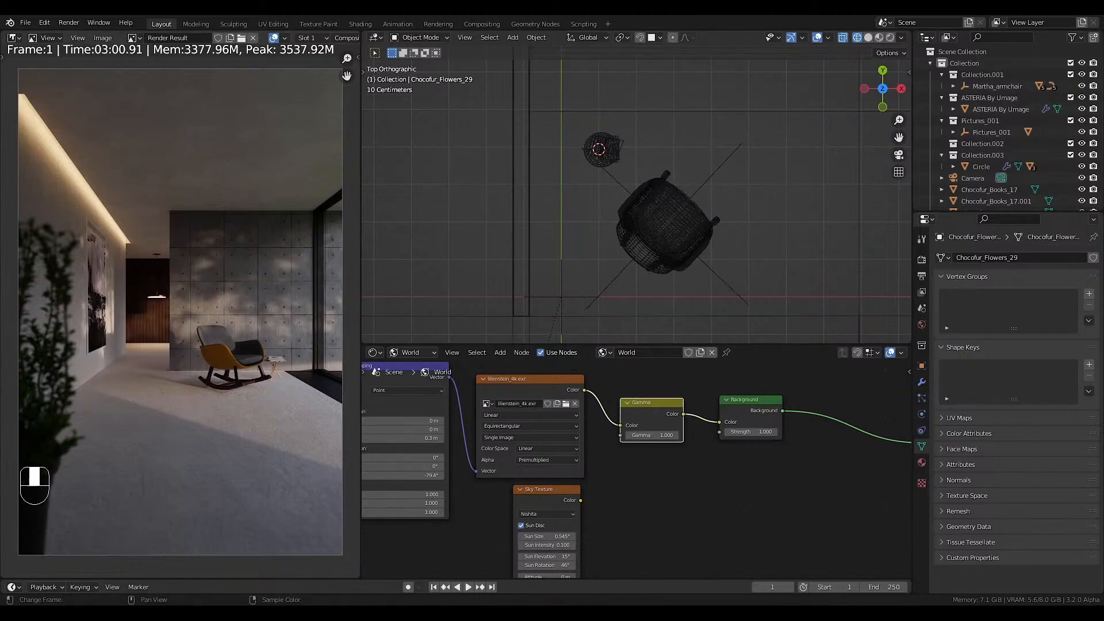
In the Compositing workspace, move the Render Layers node slightly down and away from the Exposure node.
left_click(482, 24)
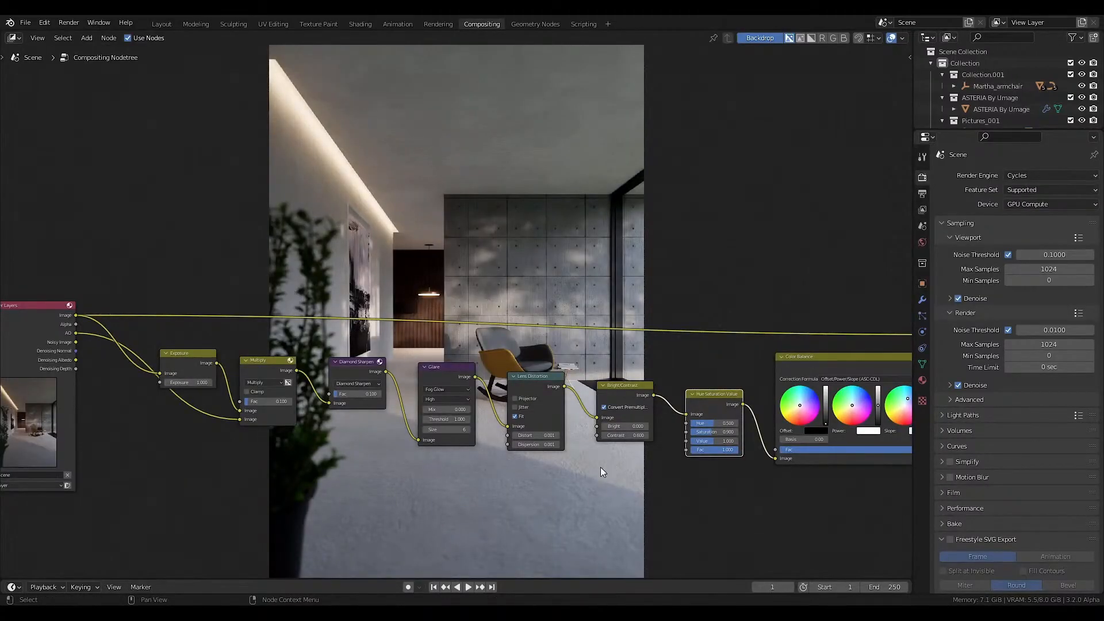
middle_click_drag(308, 377, 383, 417)
middle_click_drag(296, 411, 319, 364)
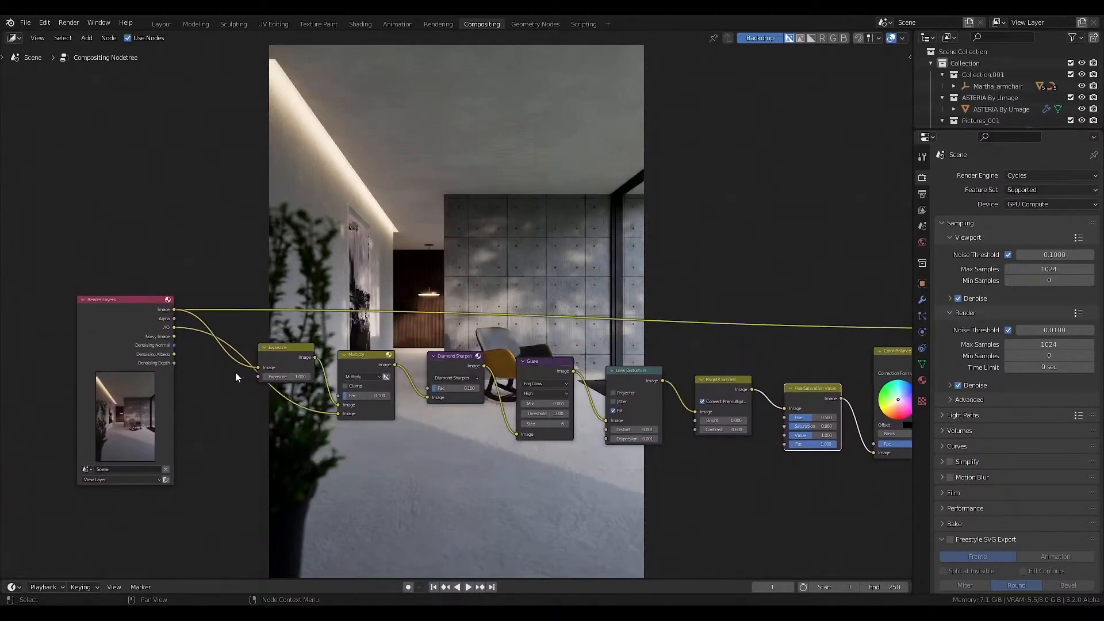
left_click_drag(142, 337, 133, 370)
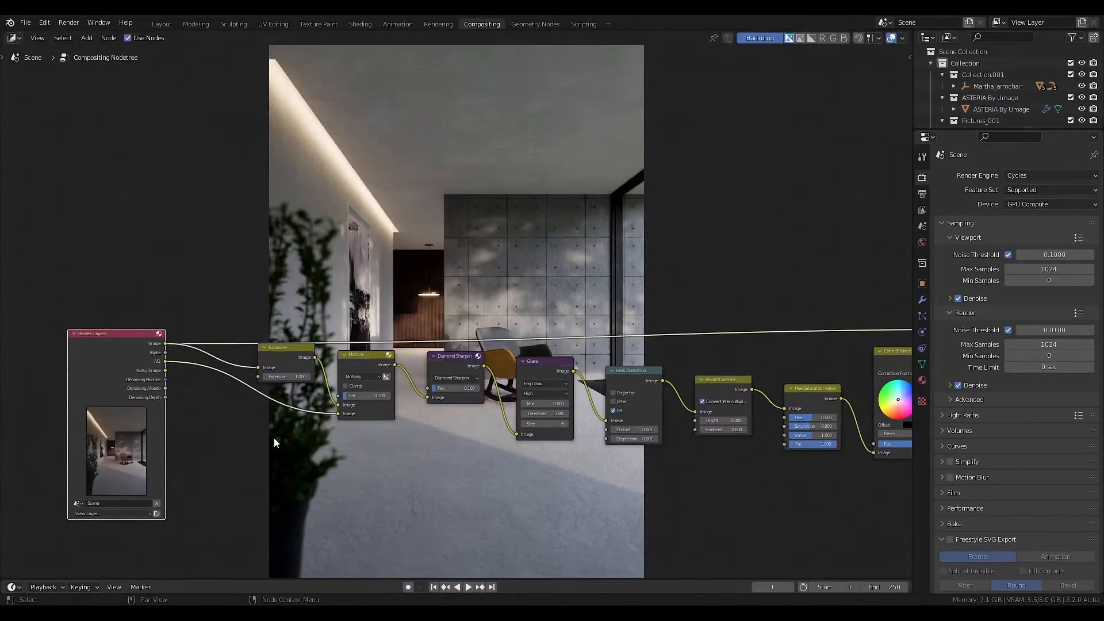
middle_click_drag(318, 439, 342, 432)
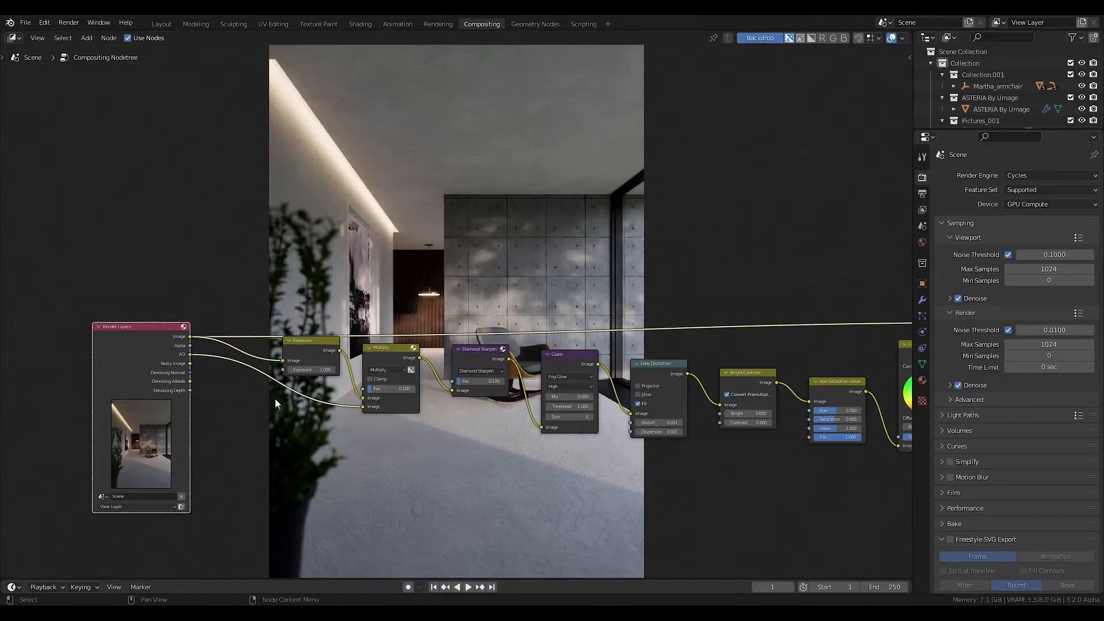
Insert a Mix node between Render Layers and Exposure, and connect Noisy Image to its second Image input.
key("shift+a")
mouse_move(224, 371)
left_click(281, 482)
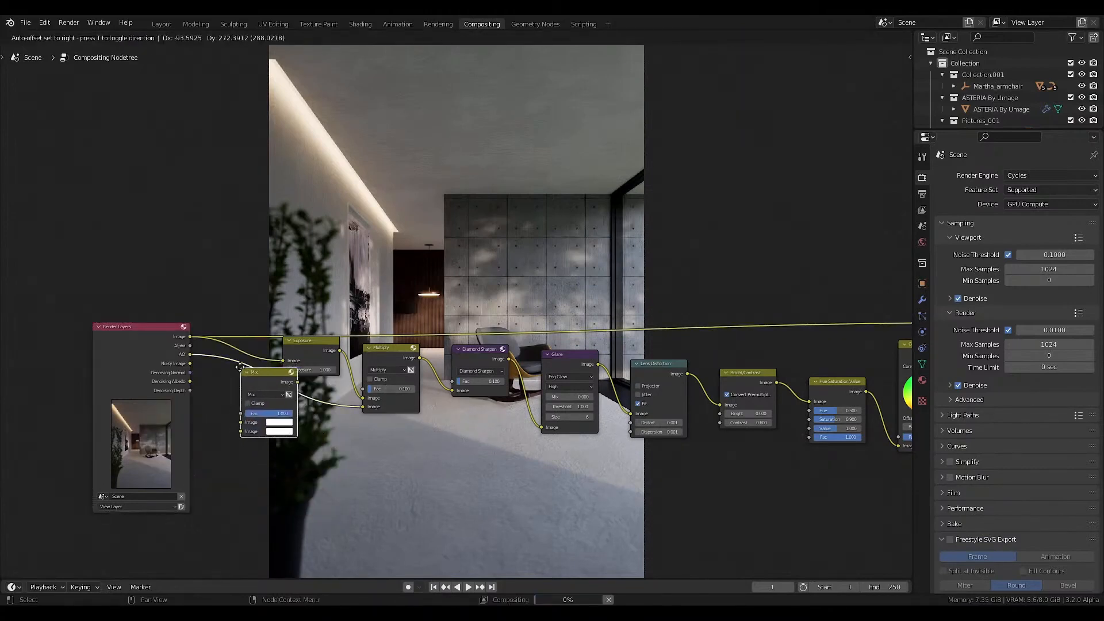
left_click(229, 355)
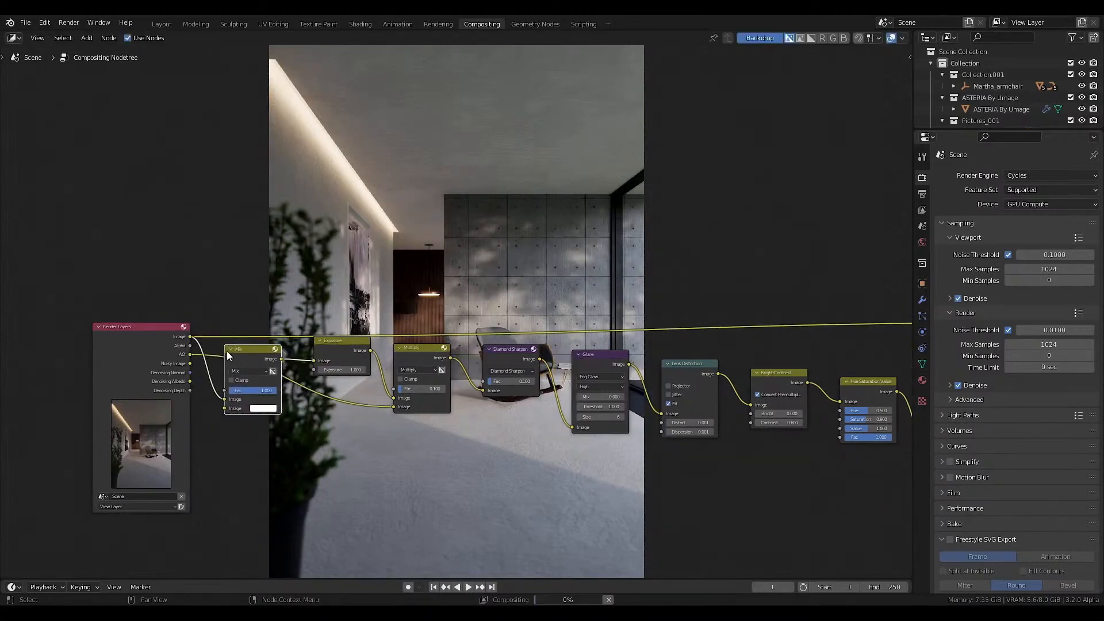
left_click_drag(189, 364, 225, 408)
Set the new Mix node's Fac to 0.3 and select the node.
double_click(246, 390)
key("BackSpace")
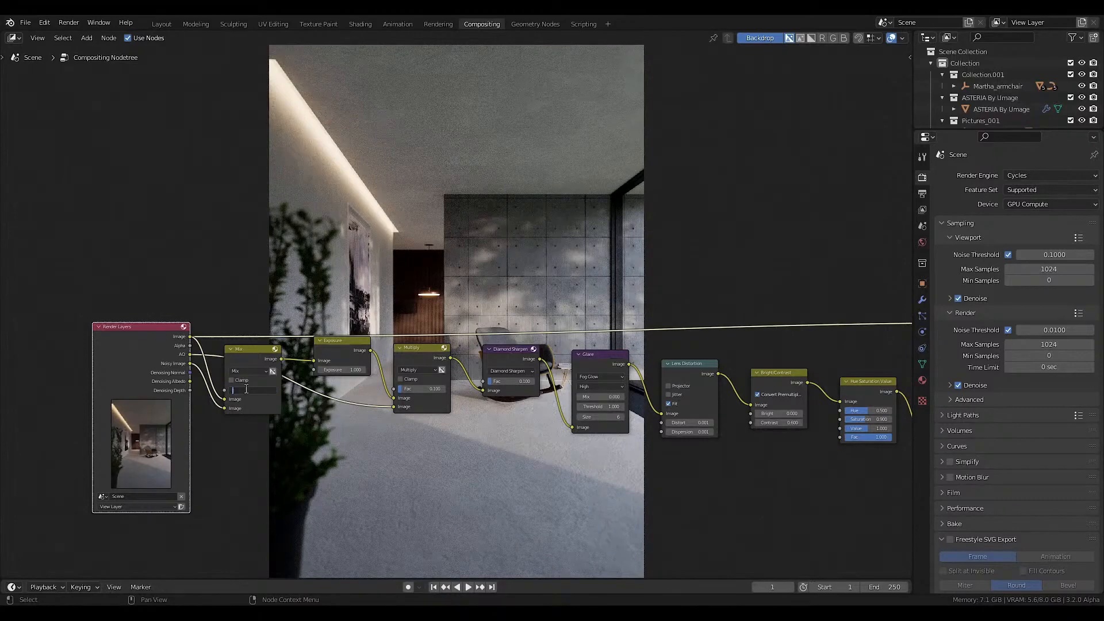
type("0.3")
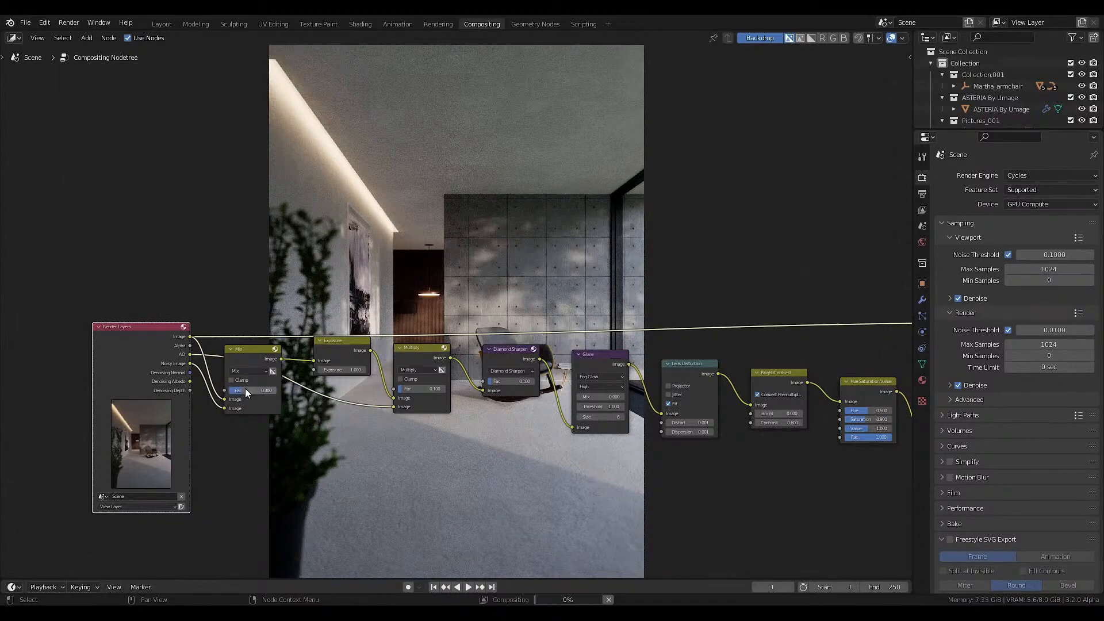
key("Return")
left_click(261, 353)
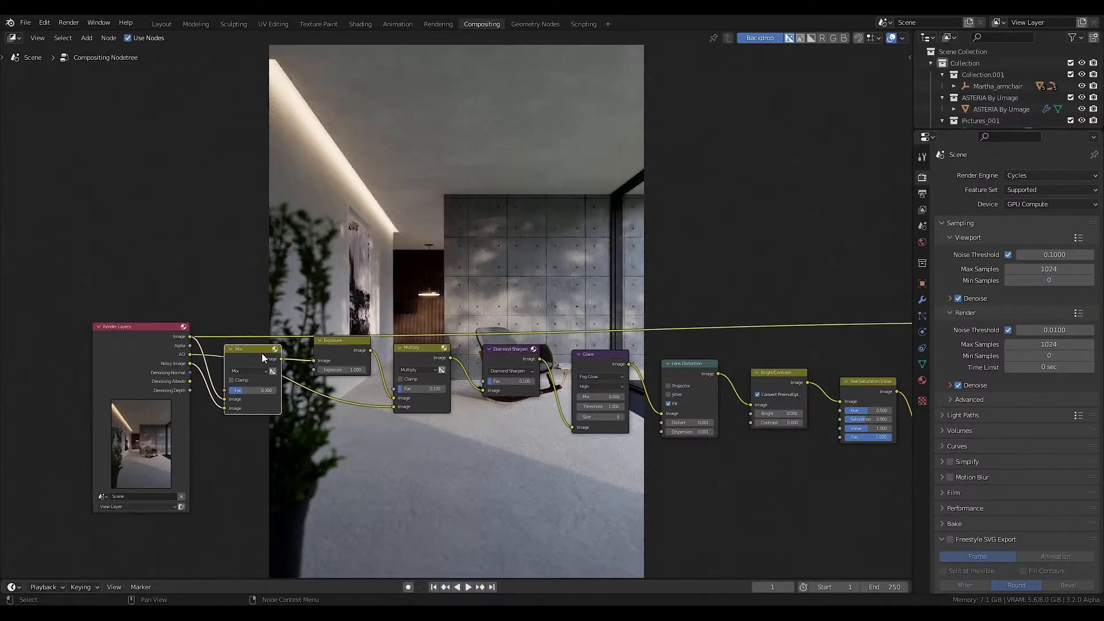
middle_click_drag(509, 412, 465, 357)
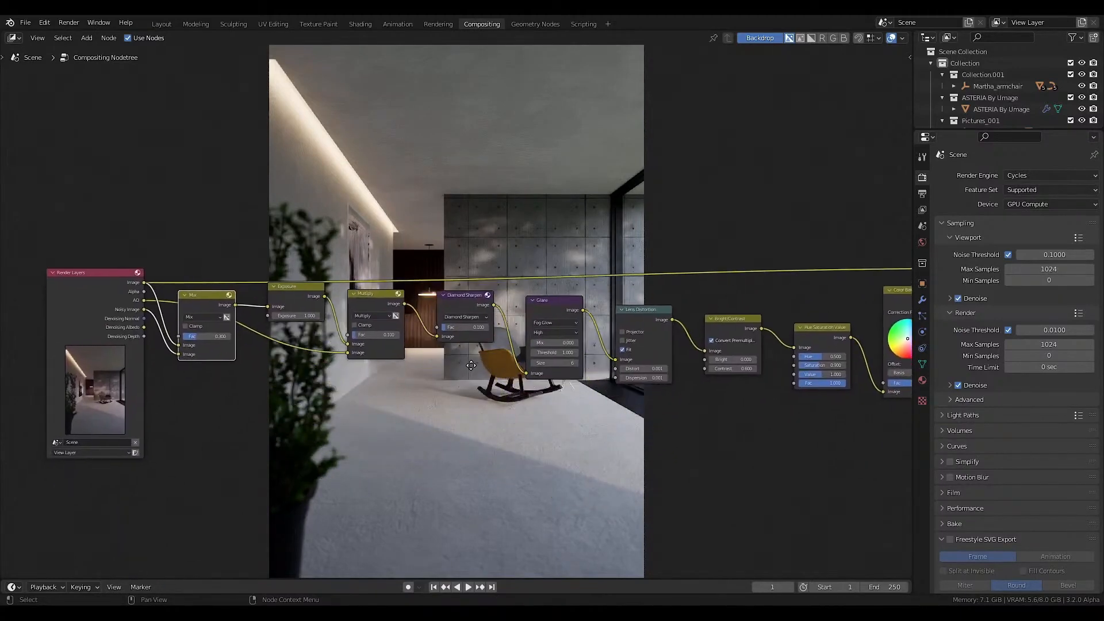
scroll(556, 403, "down", 5)
middle_click_drag(507, 387, 491, 399)
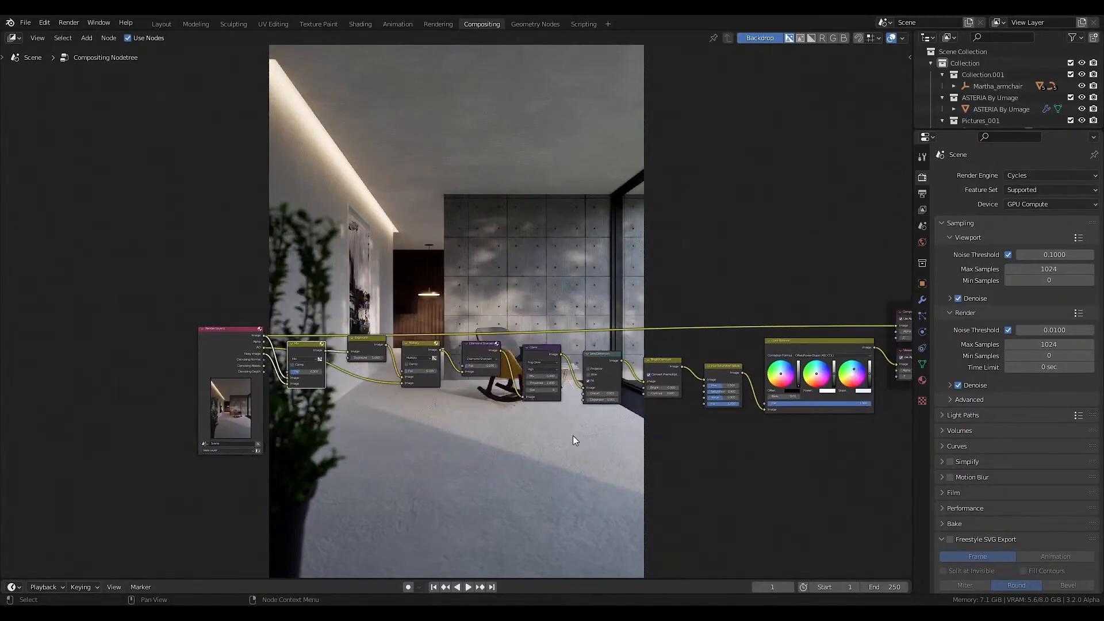
middle_click_drag(572, 435, 469, 408)
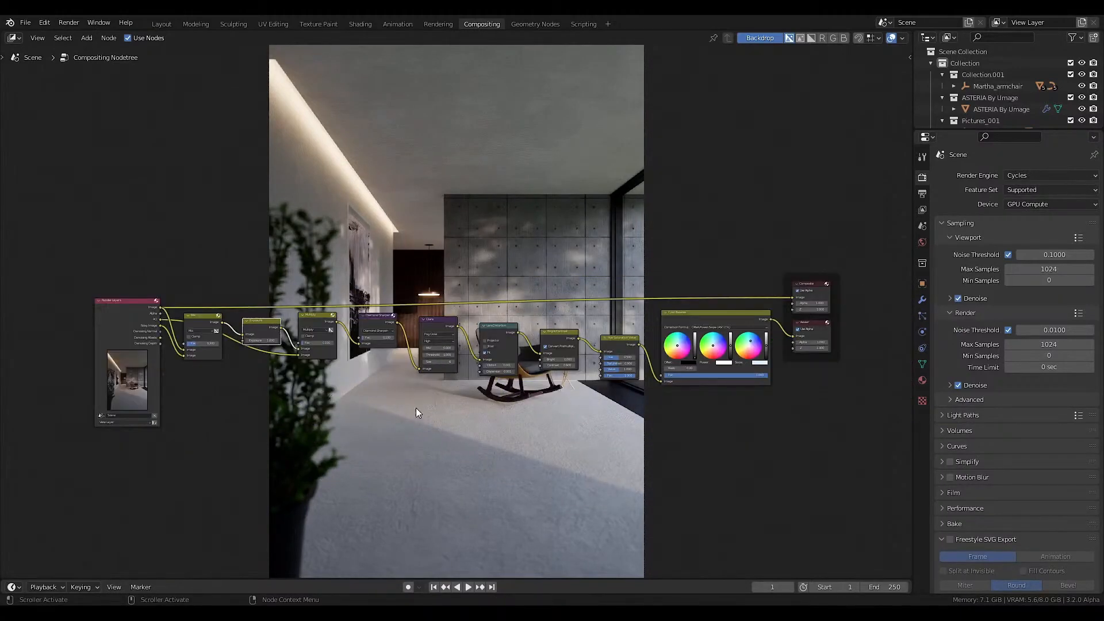